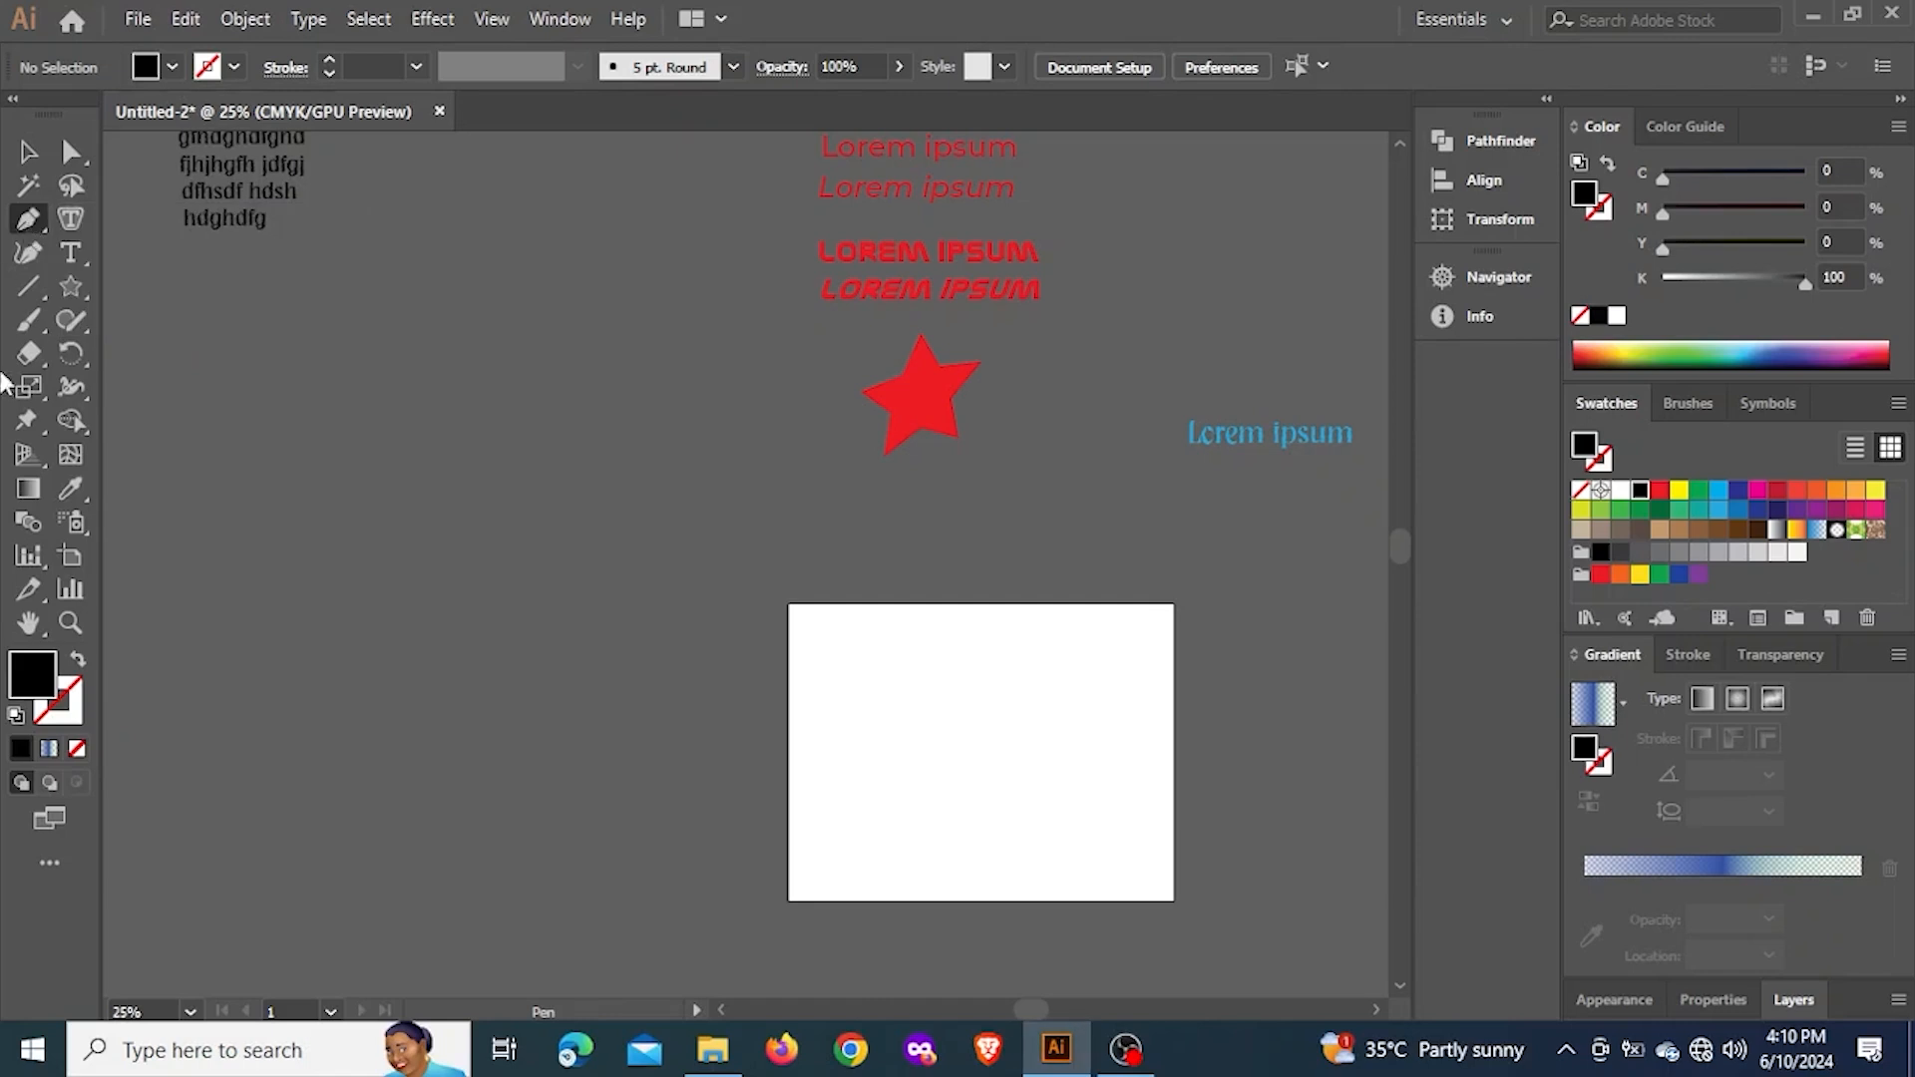
Draw a closed four-sided black shape with the Pen tool in the empty area left of the artboard
scroll(659, 423, "down", 3)
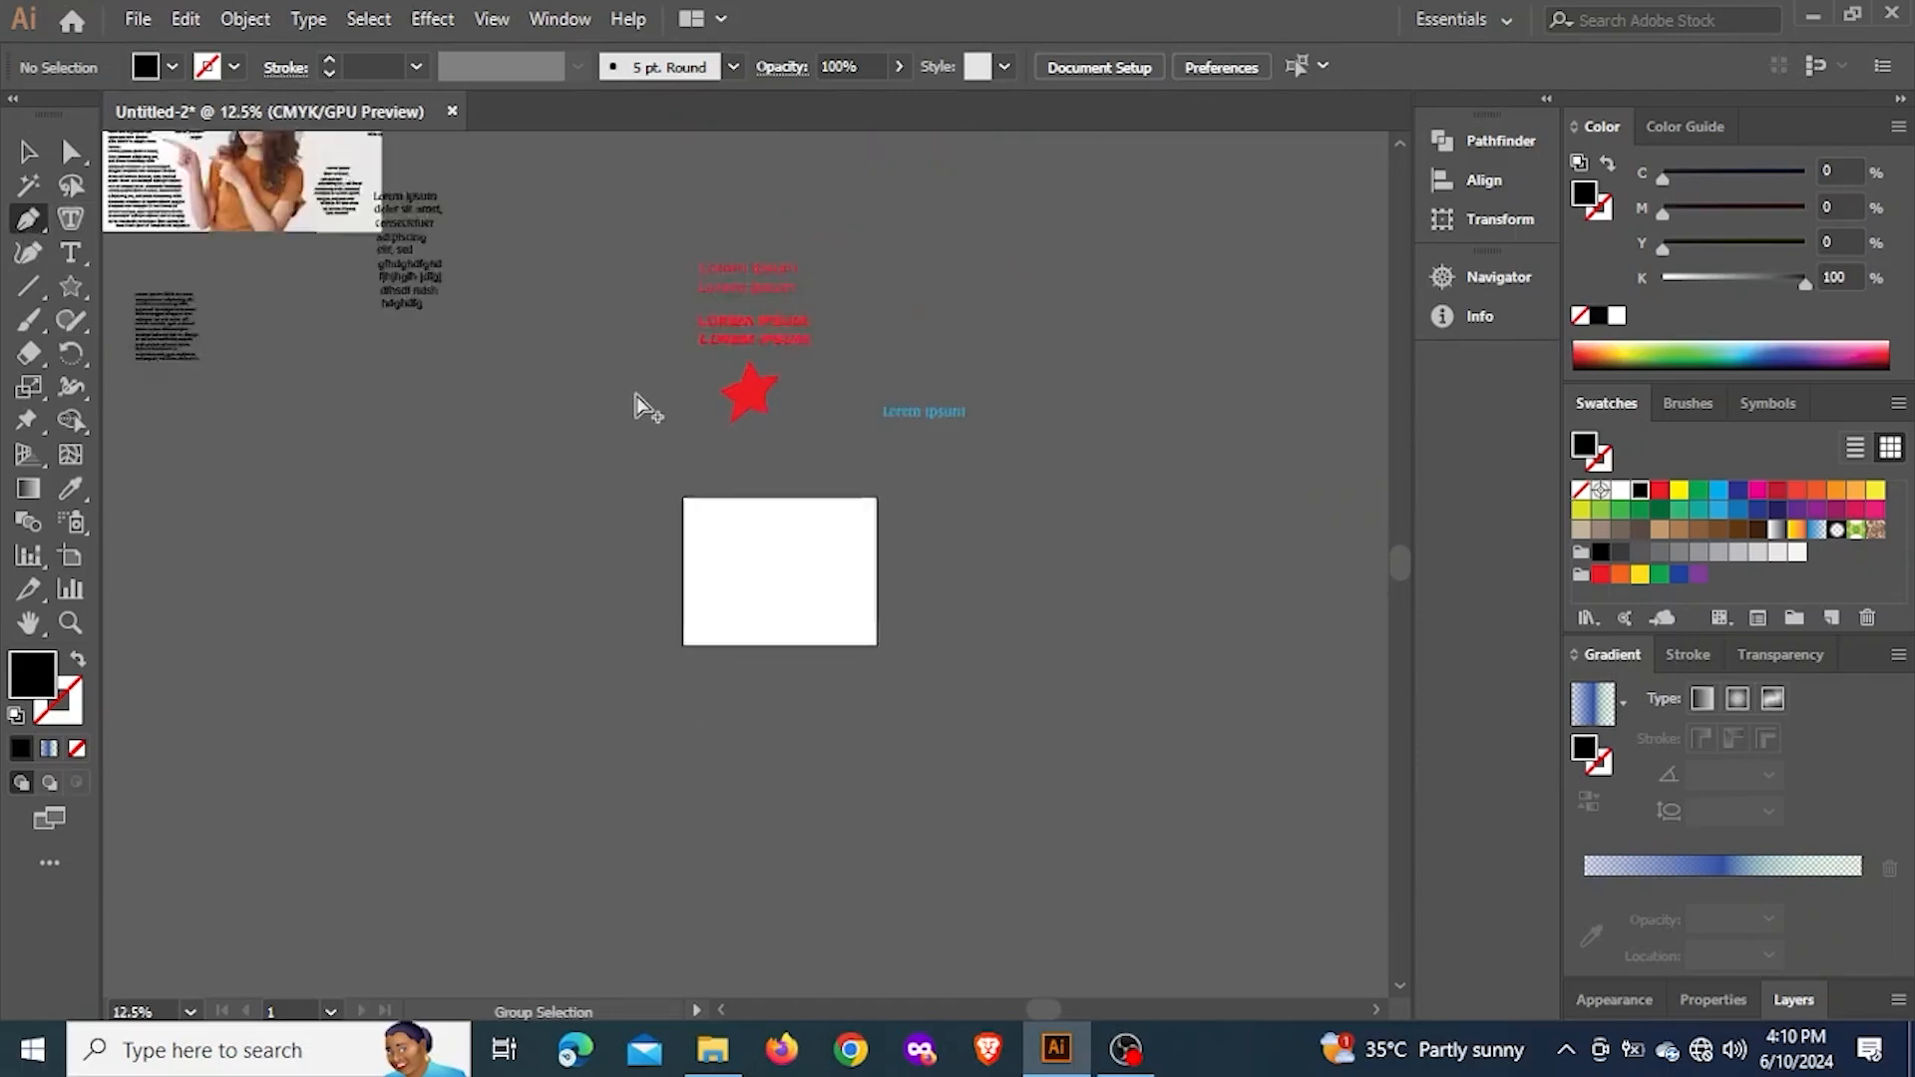
left_click_drag(936, 587, 1171, 432)
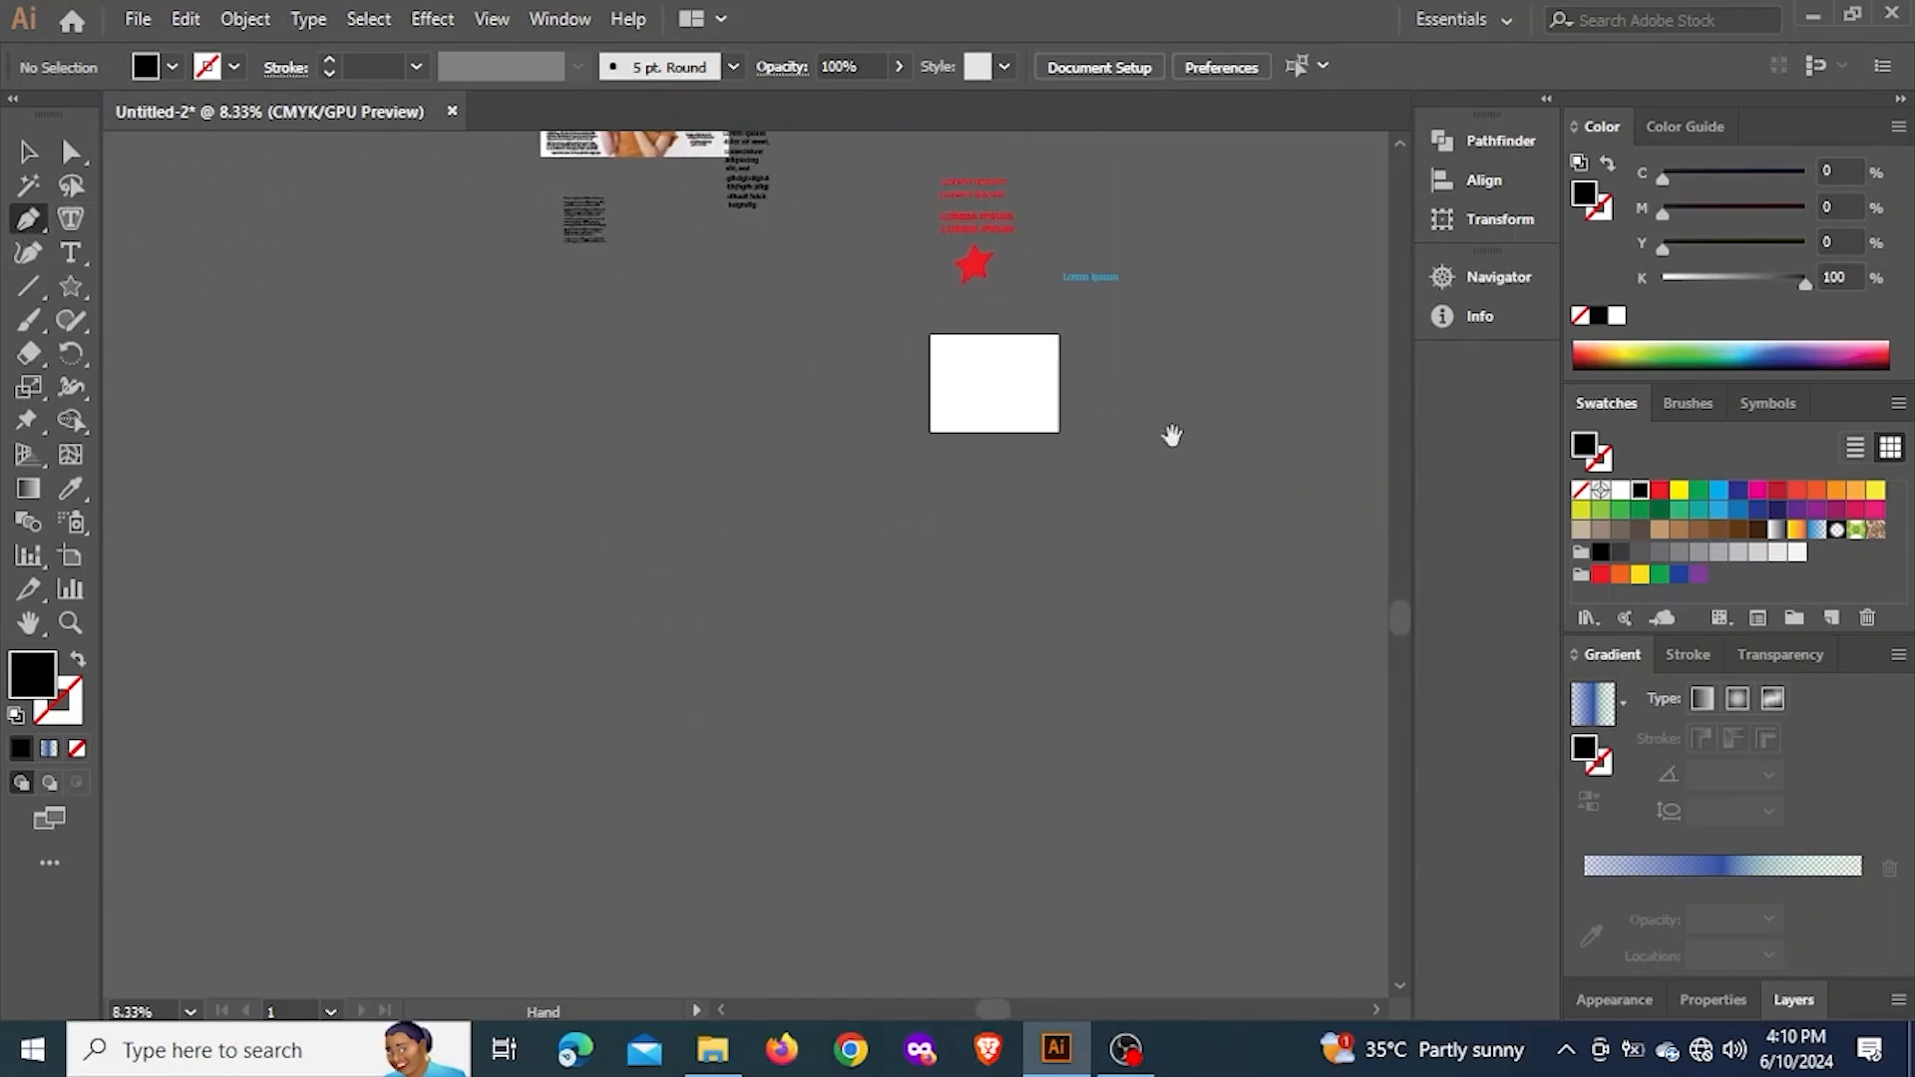
scroll(727, 376, "up", 2)
left_click_drag(788, 426, 717, 549)
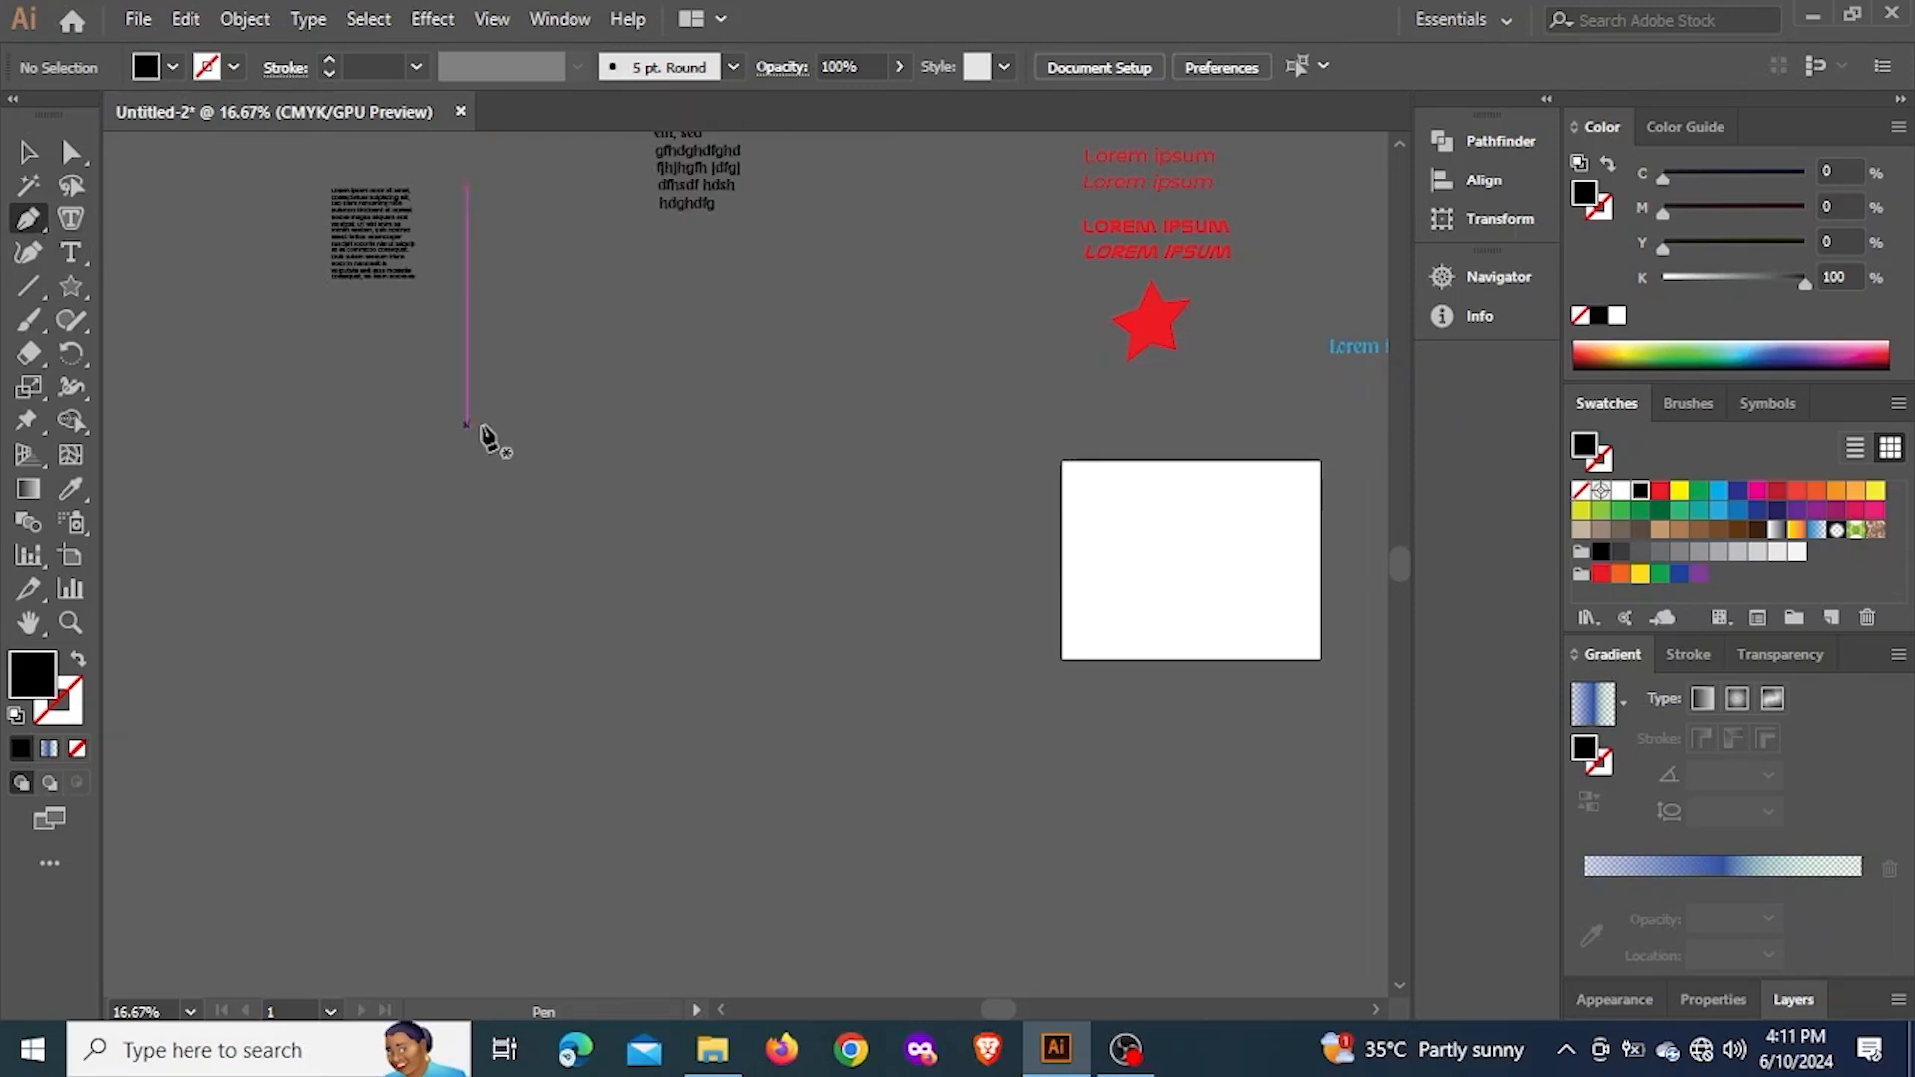
left_click(512, 380)
left_click(603, 380)
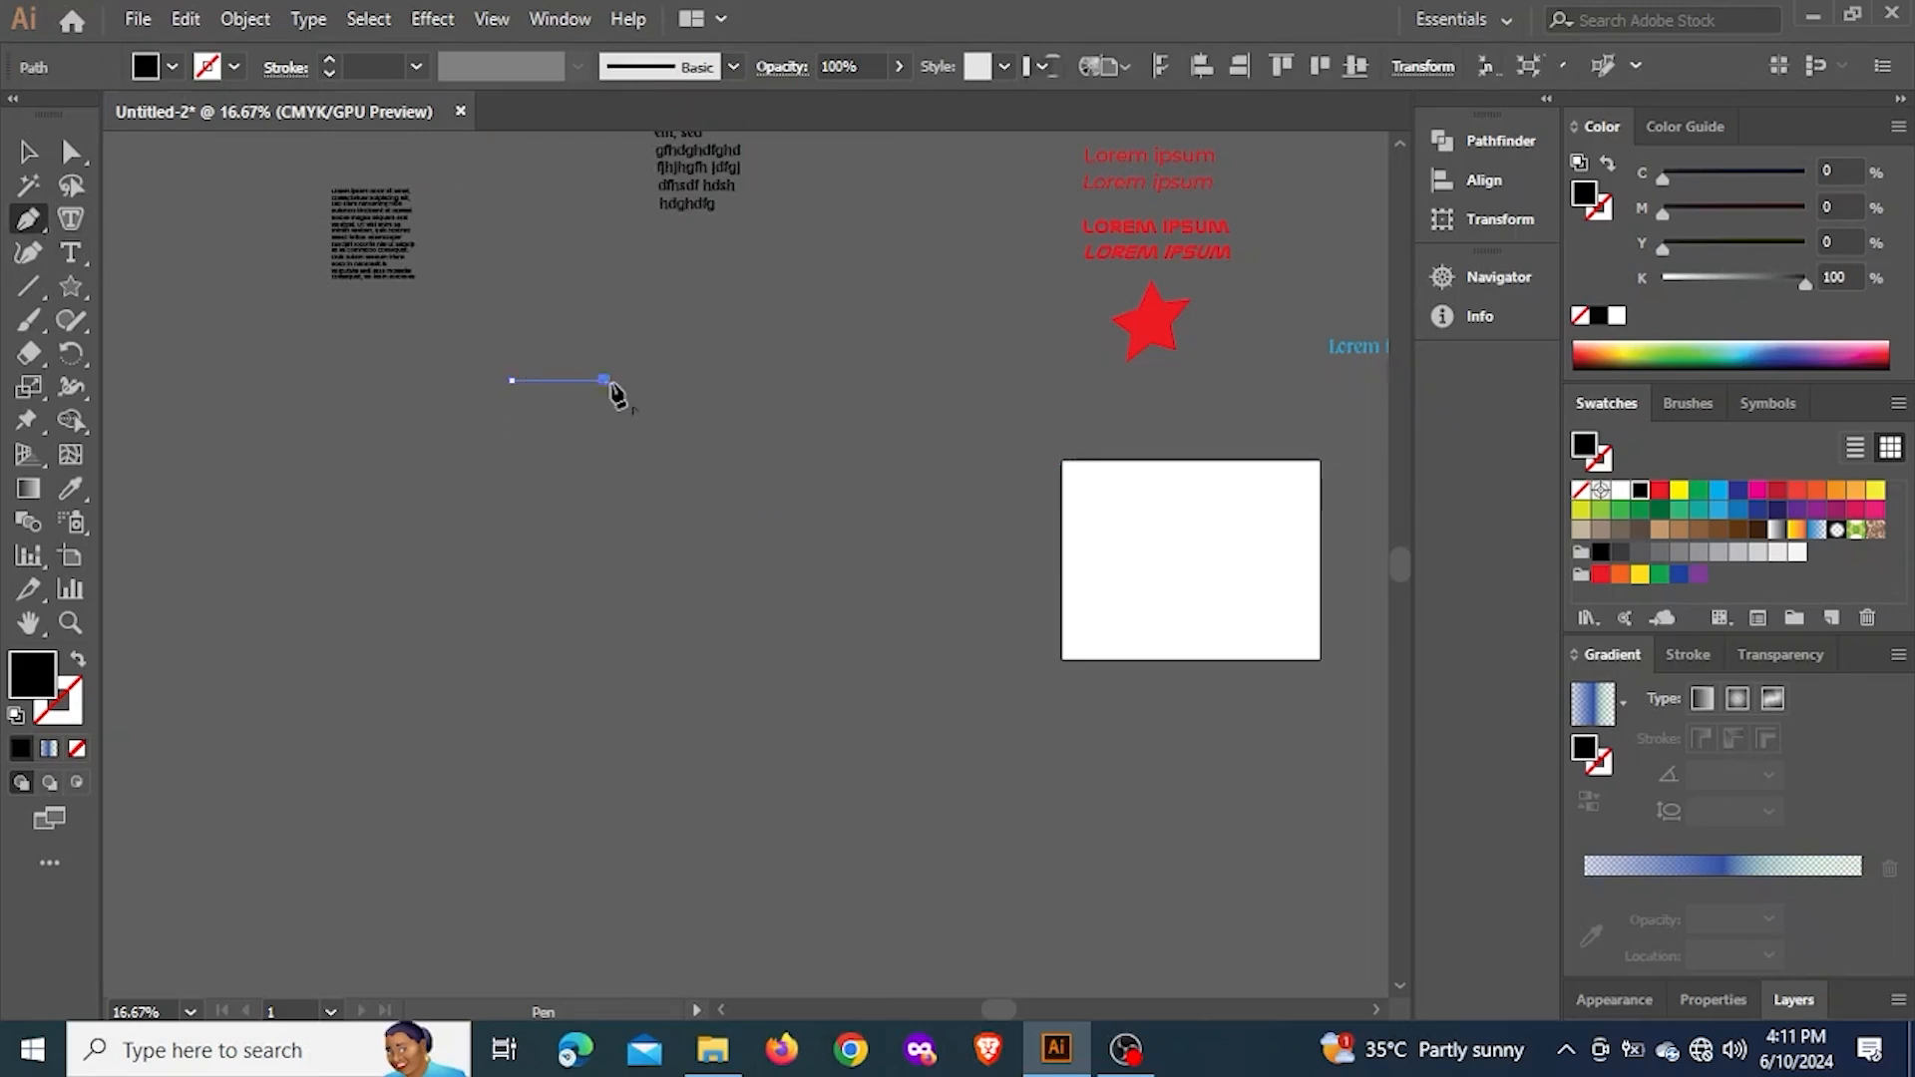
left_click(646, 437)
left_click(553, 504)
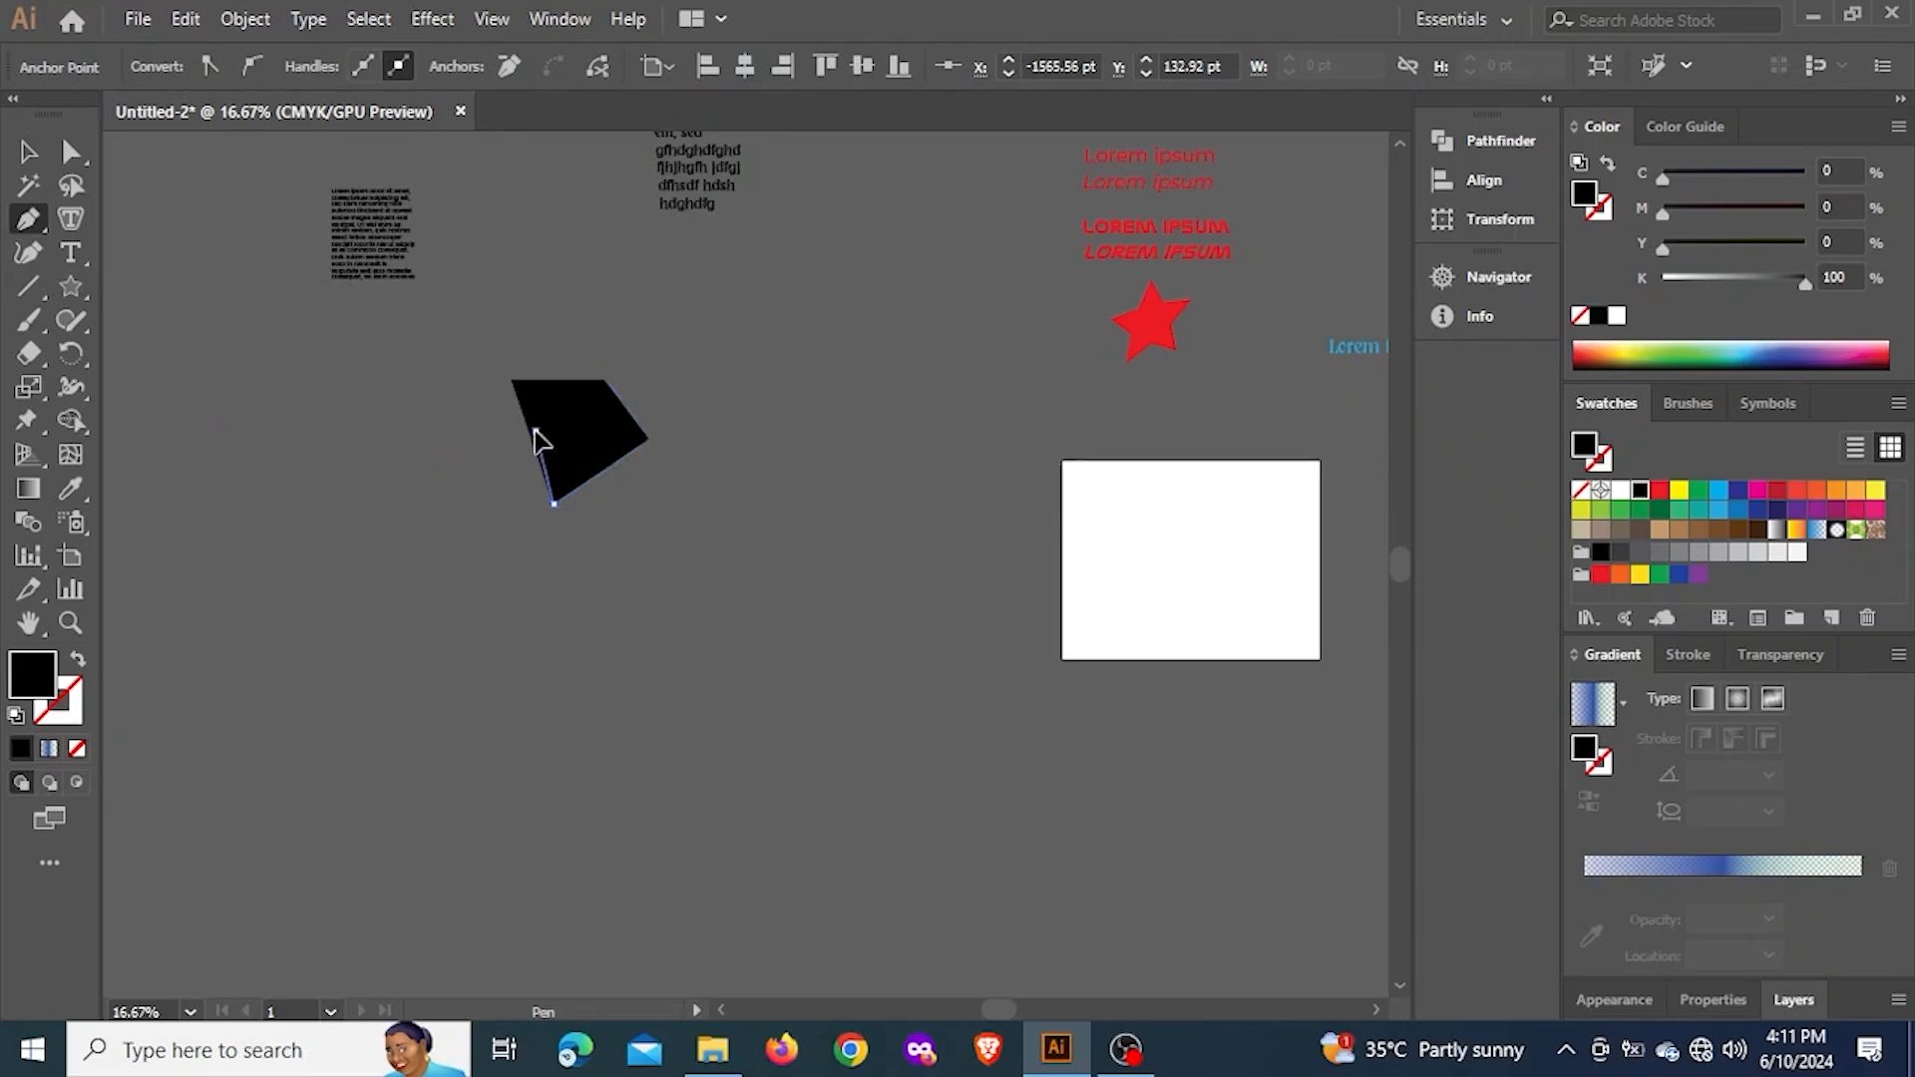
left_click(512, 381)
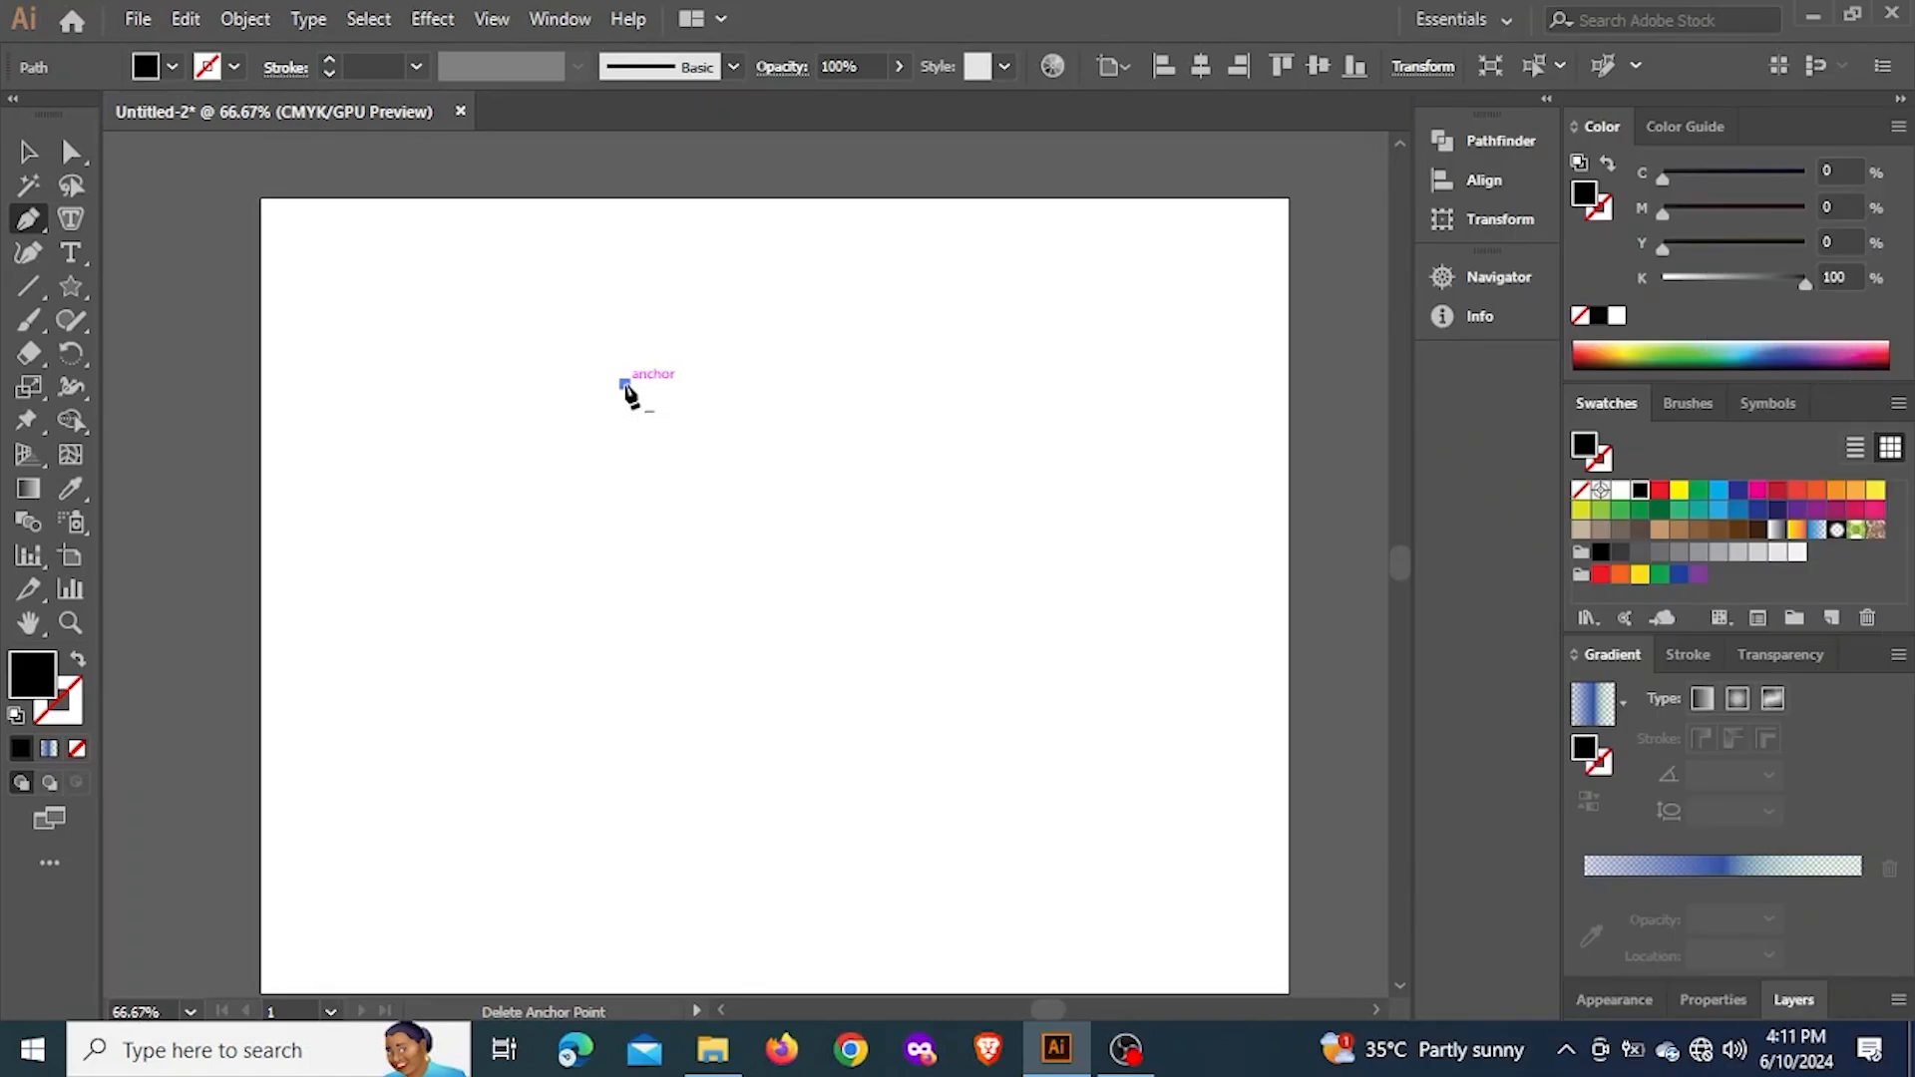
Draw a closed eight-sided black polygon on the artboard with the Pen tool and move it over the artboard's upper-left corner
left_click(785, 343)
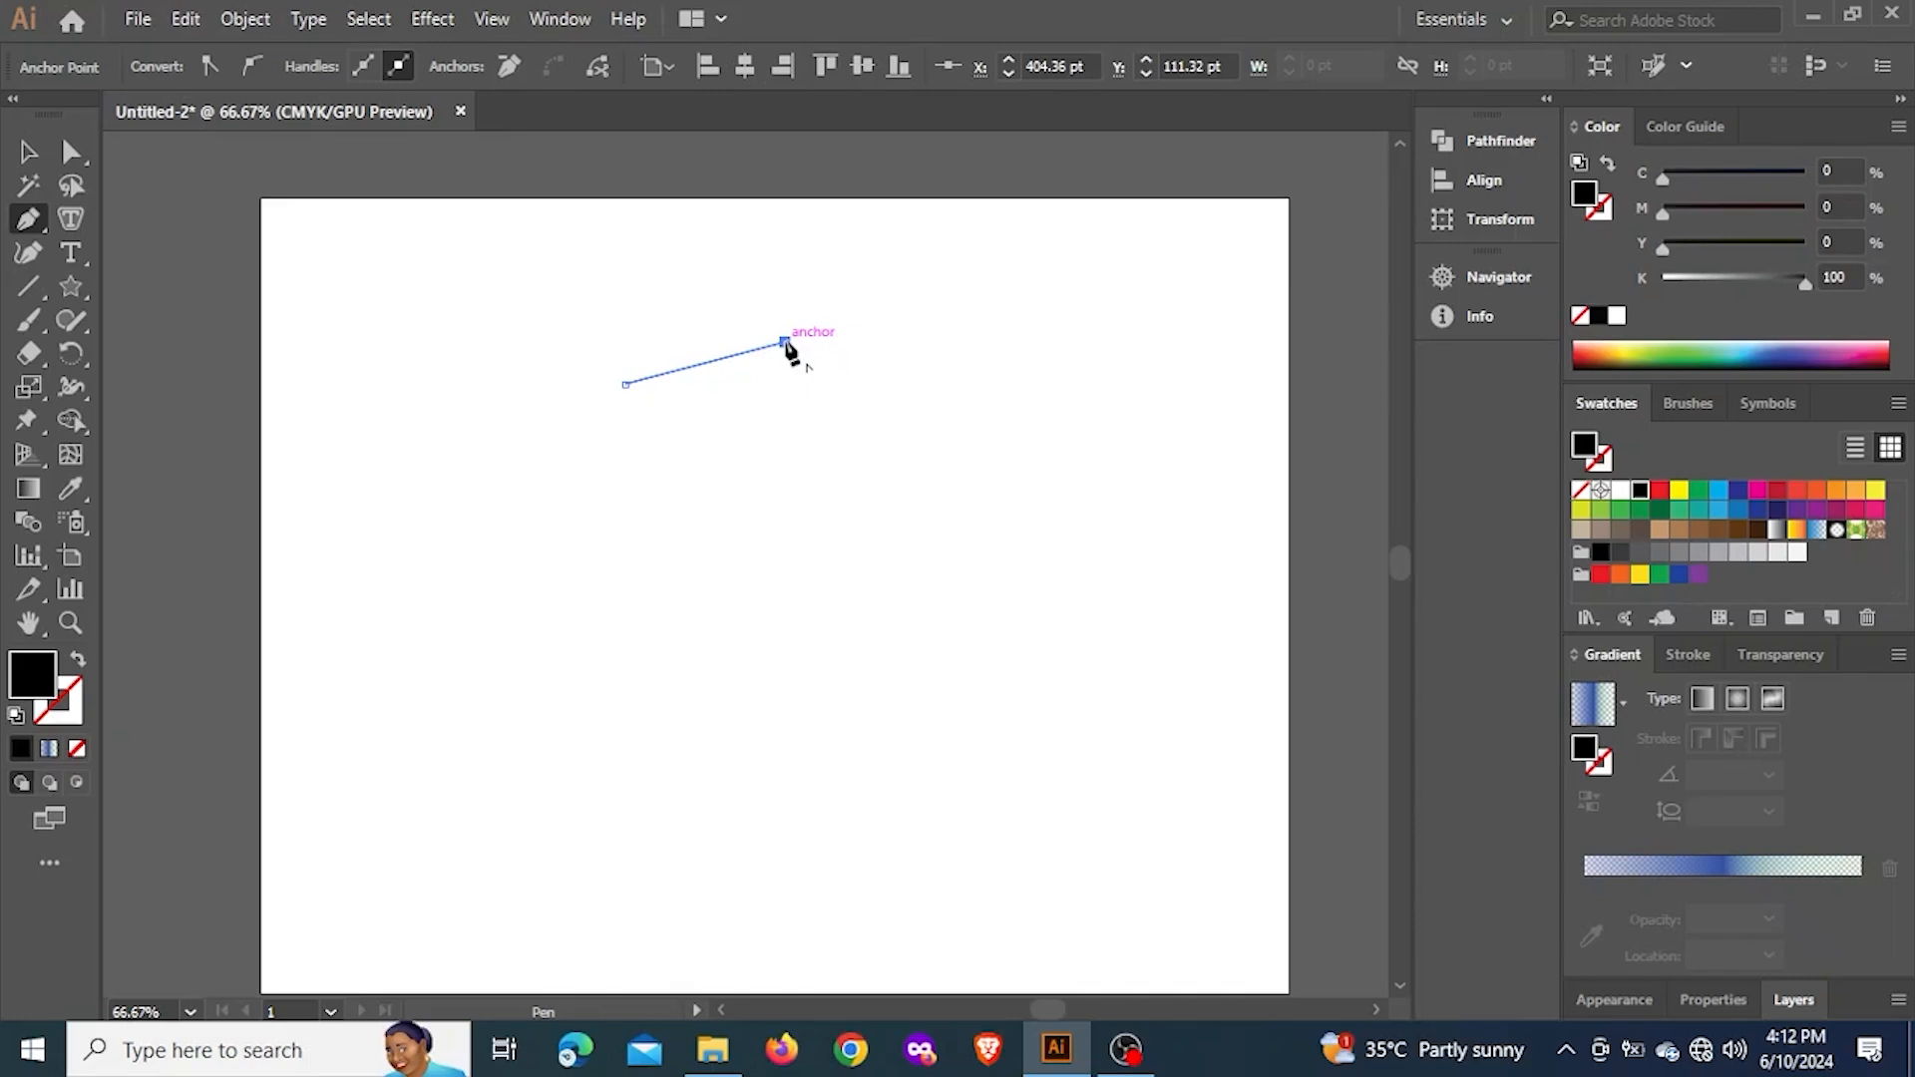
left_click(963, 391)
left_click(918, 539)
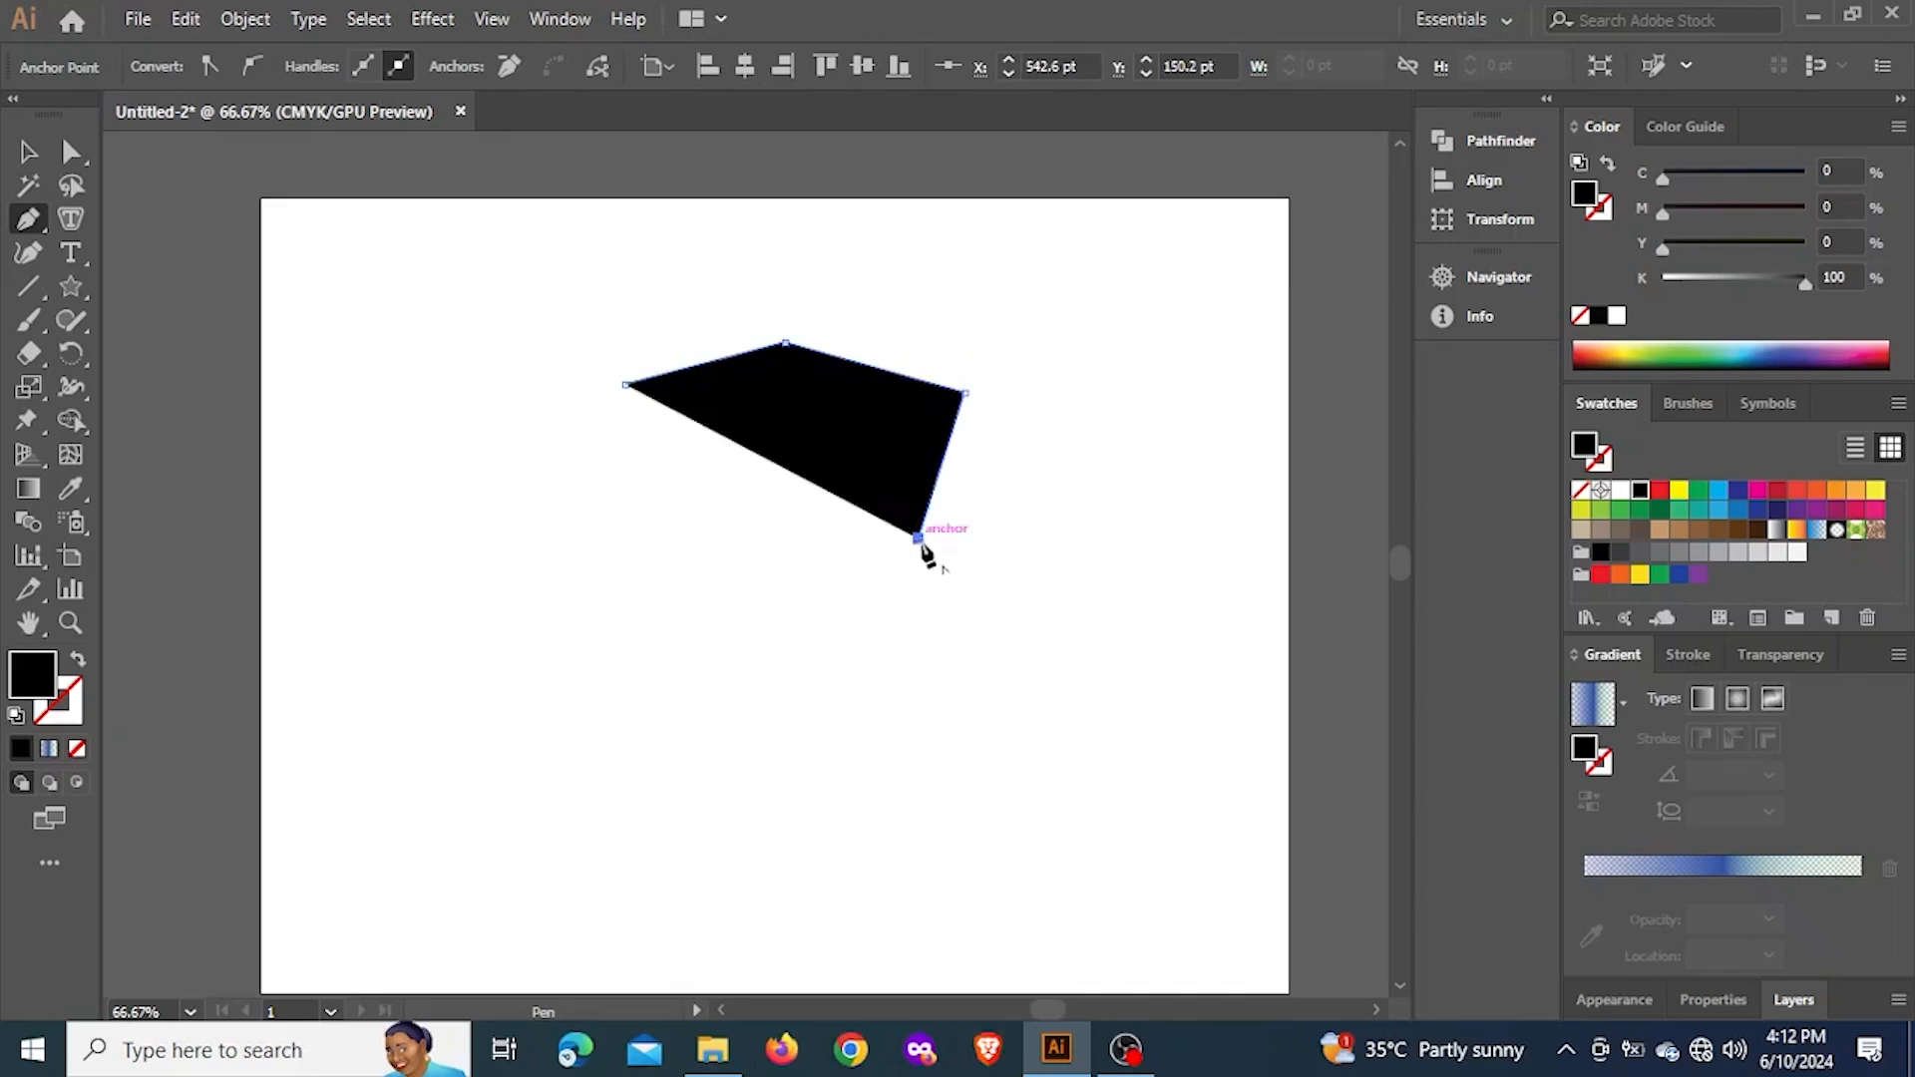
left_click(795, 708)
left_click(585, 657)
left_click(476, 525)
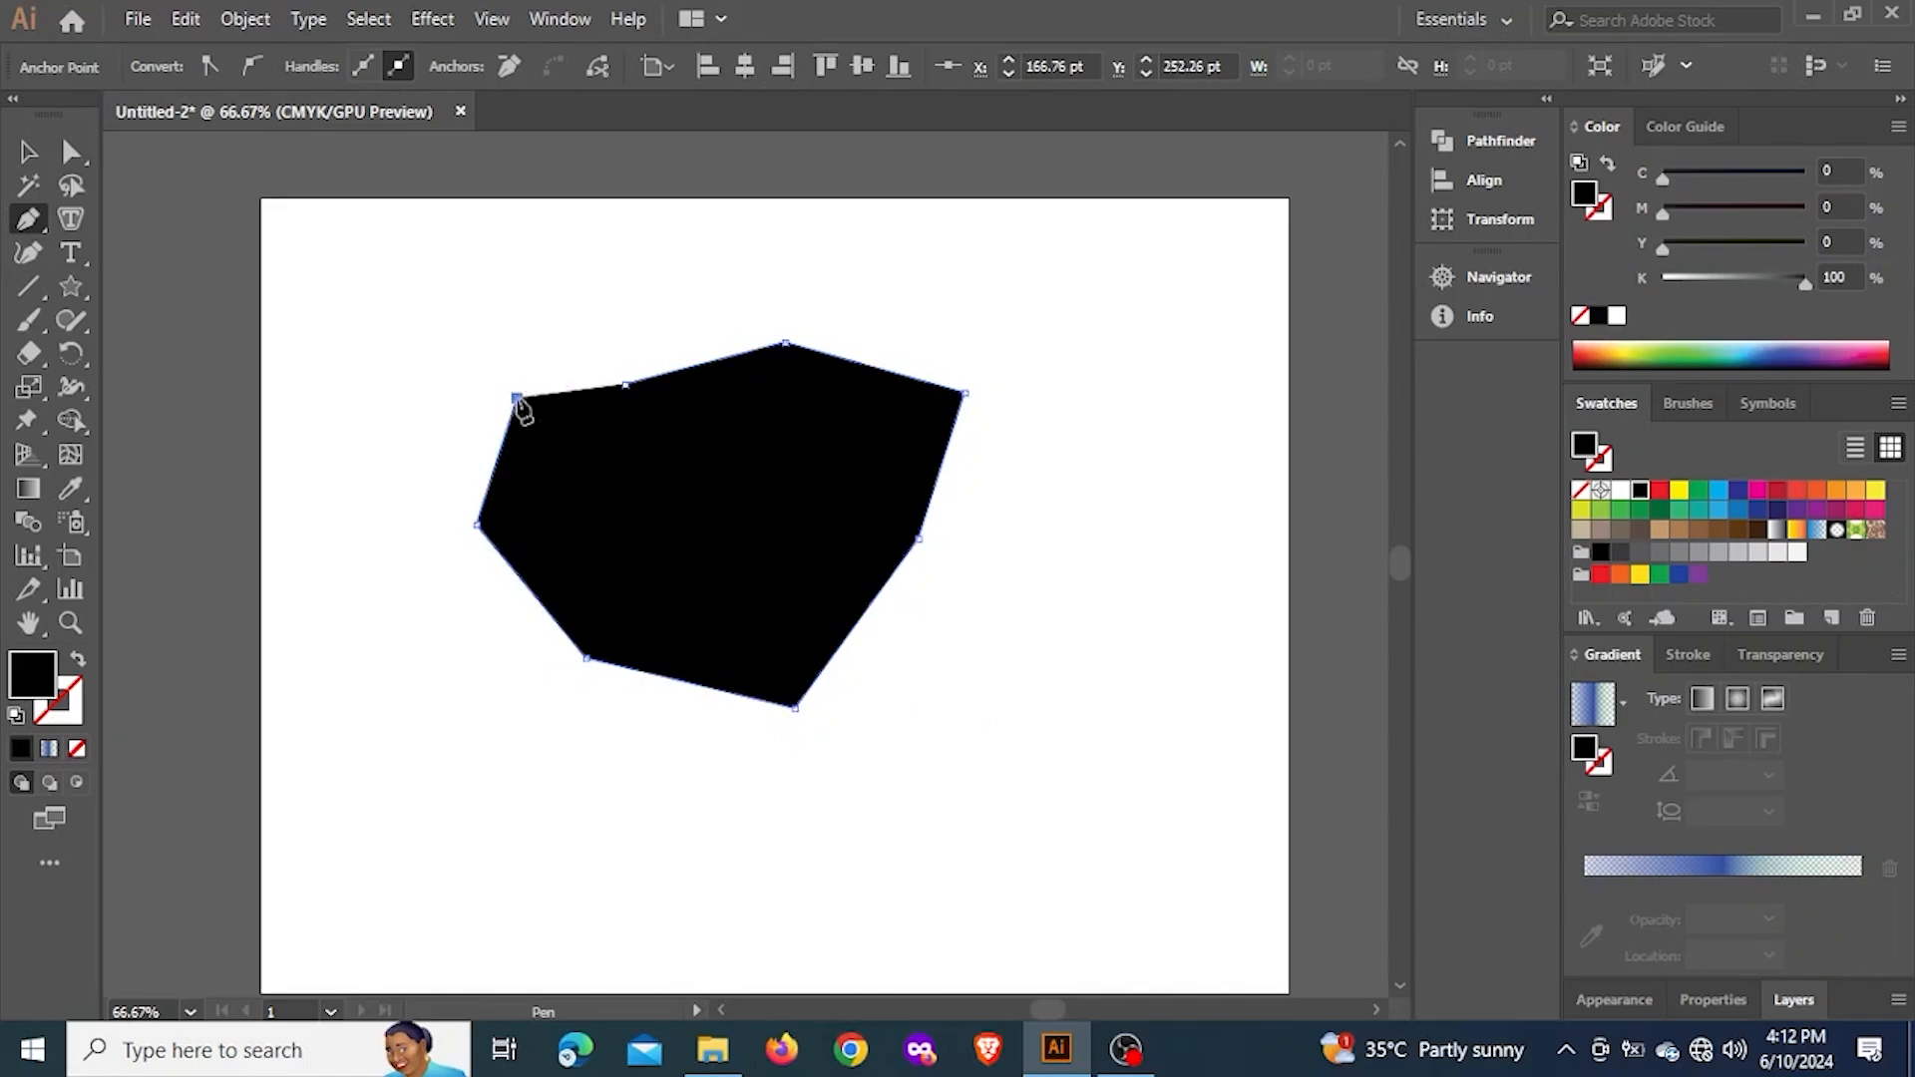
left_click(516, 397)
left_click(625, 384)
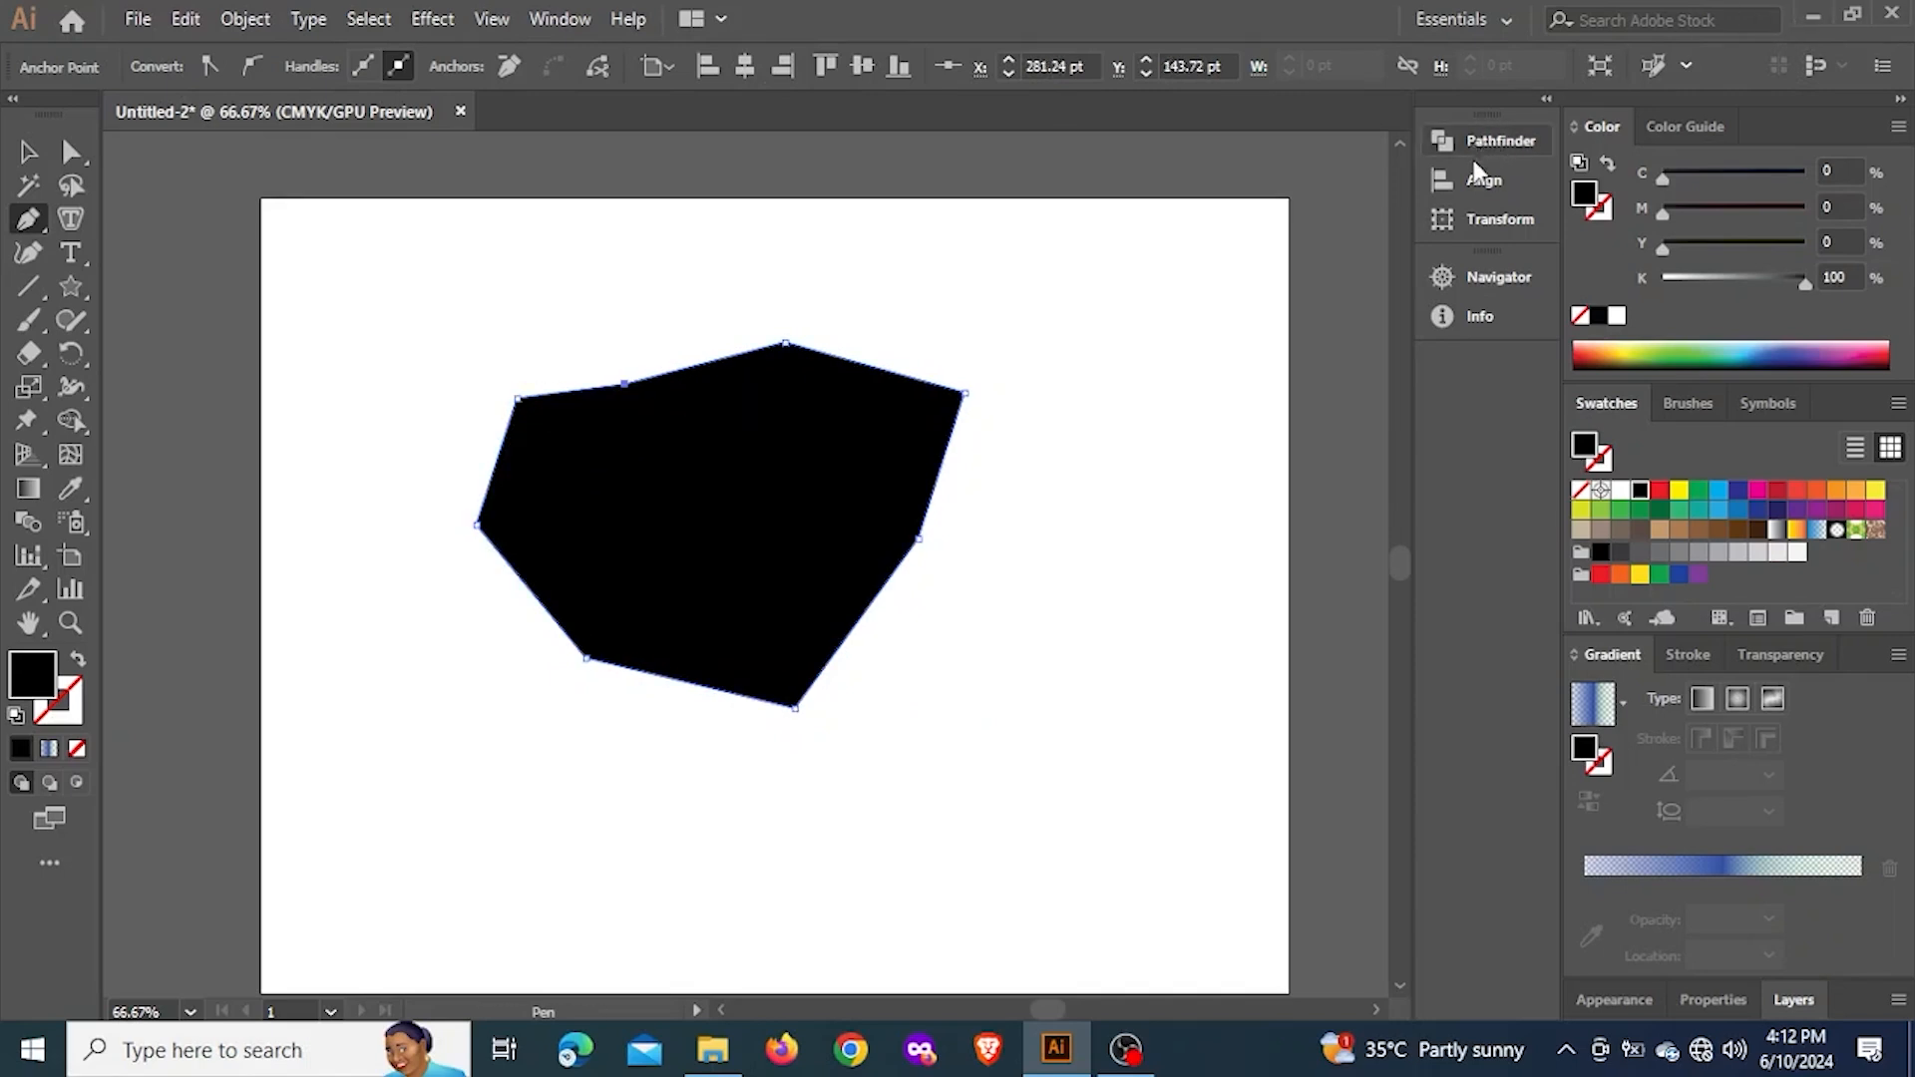
left_click(28, 152)
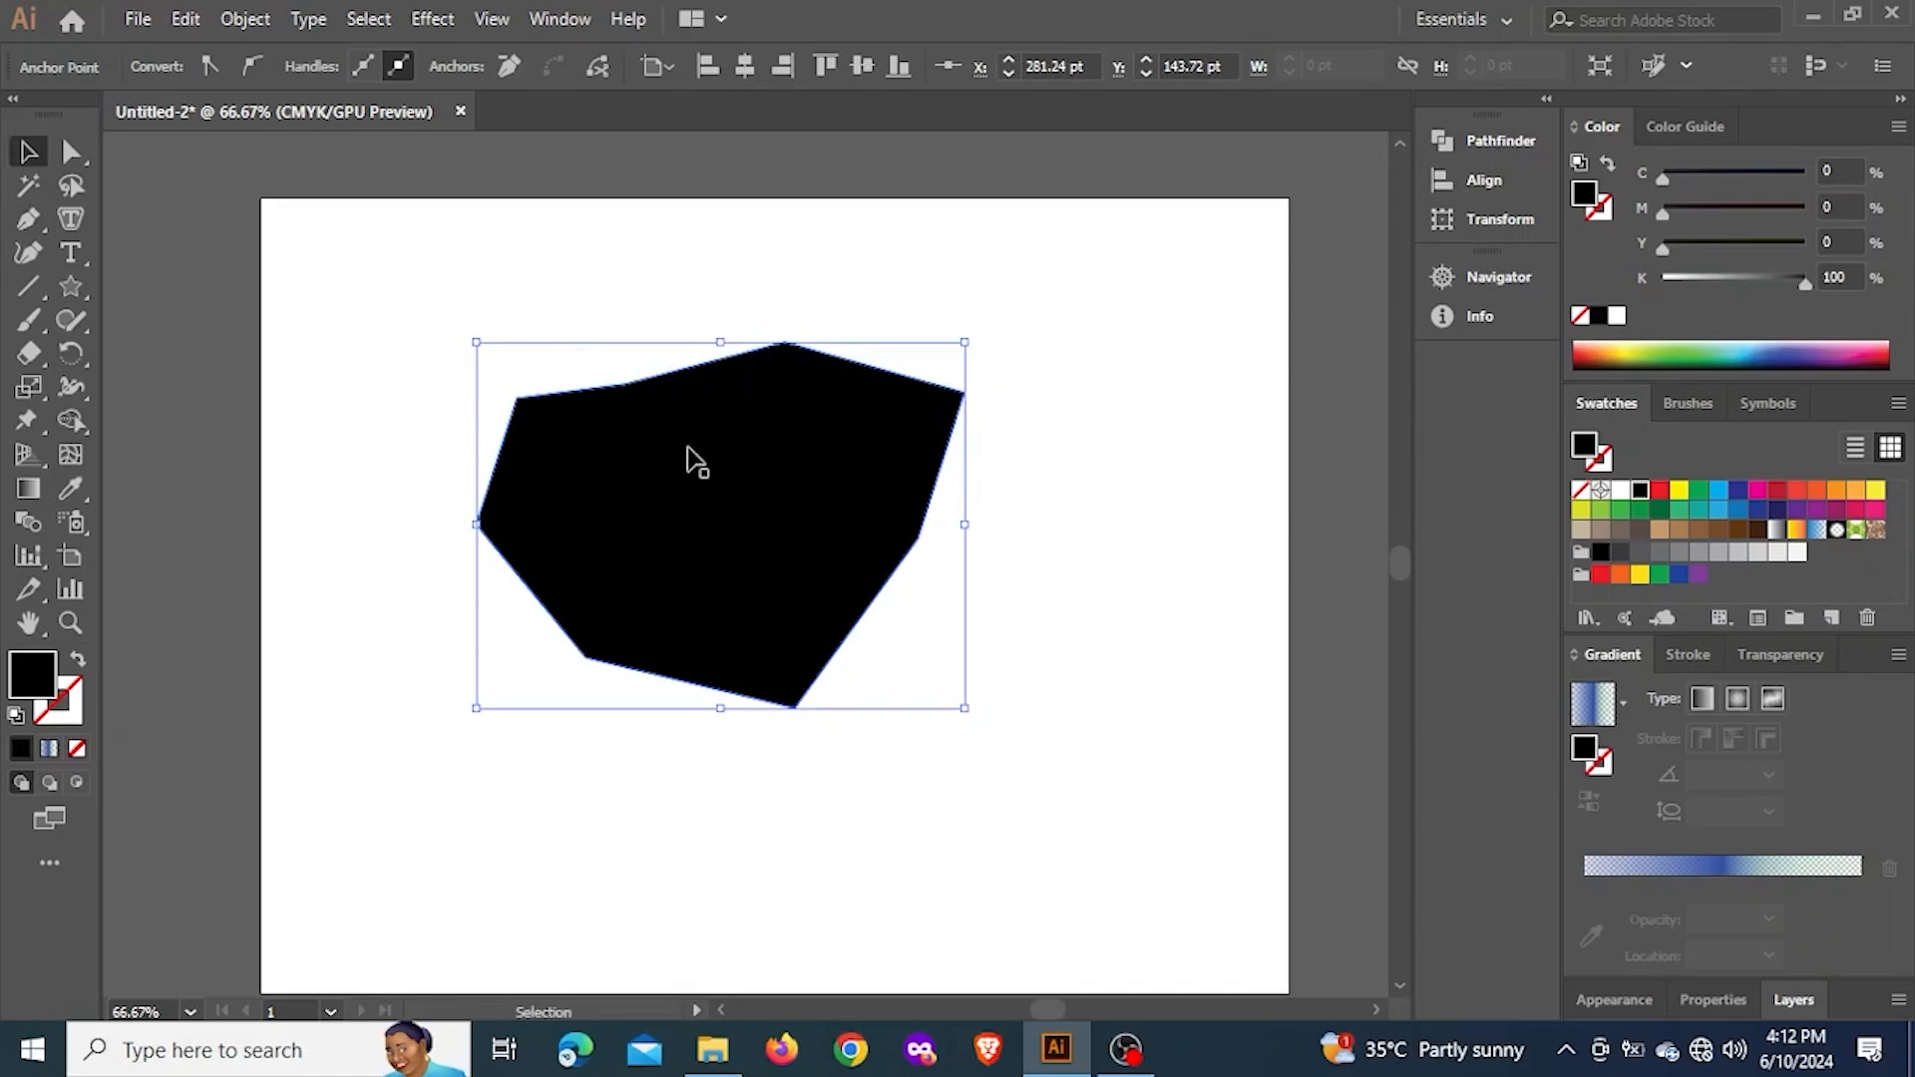
left_click_drag(696, 461, 301, 284)
Draw a second closed black polygon with nine straight sides on the artboard, right of the first one, using the Pen tool
key("p")
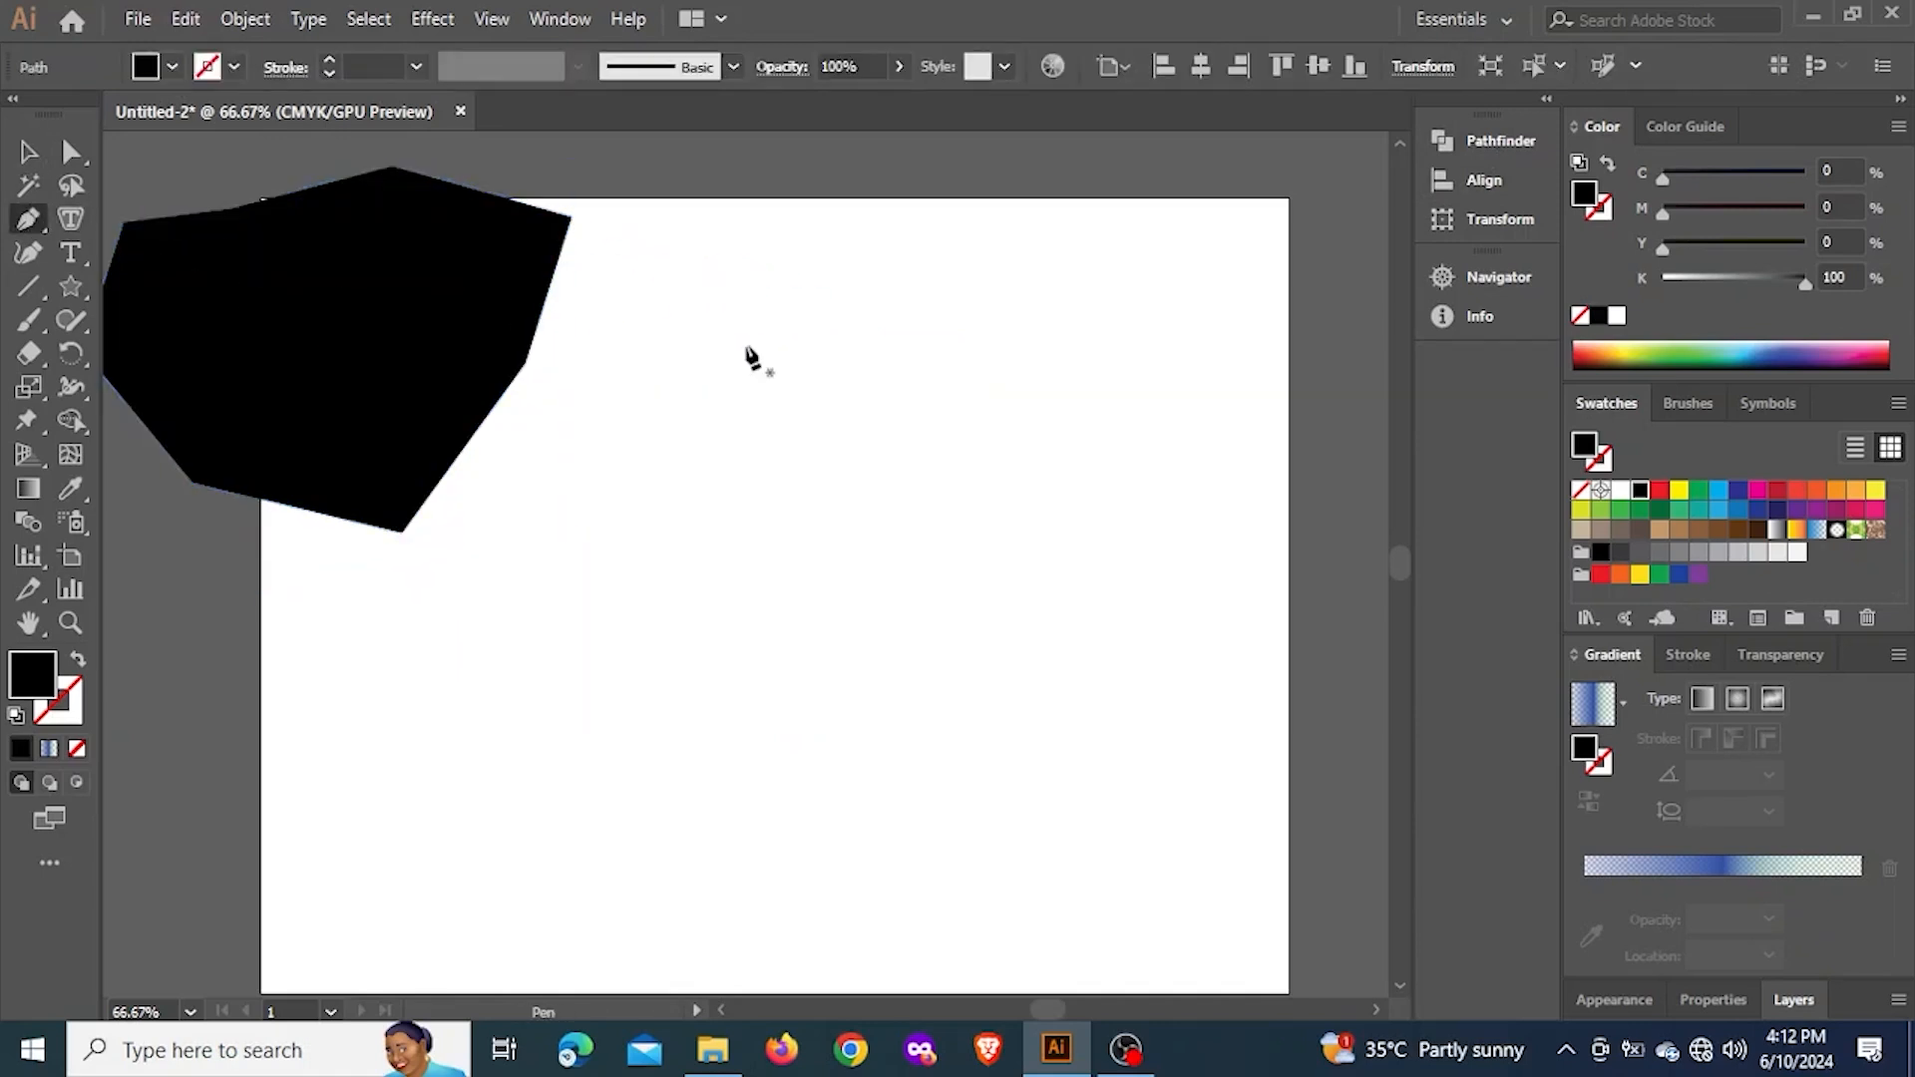
left_click(746, 349)
left_click(950, 306)
left_click(1145, 404)
left_click(1197, 560)
left_click(1147, 755)
left_click(808, 781)
left_click(650, 648)
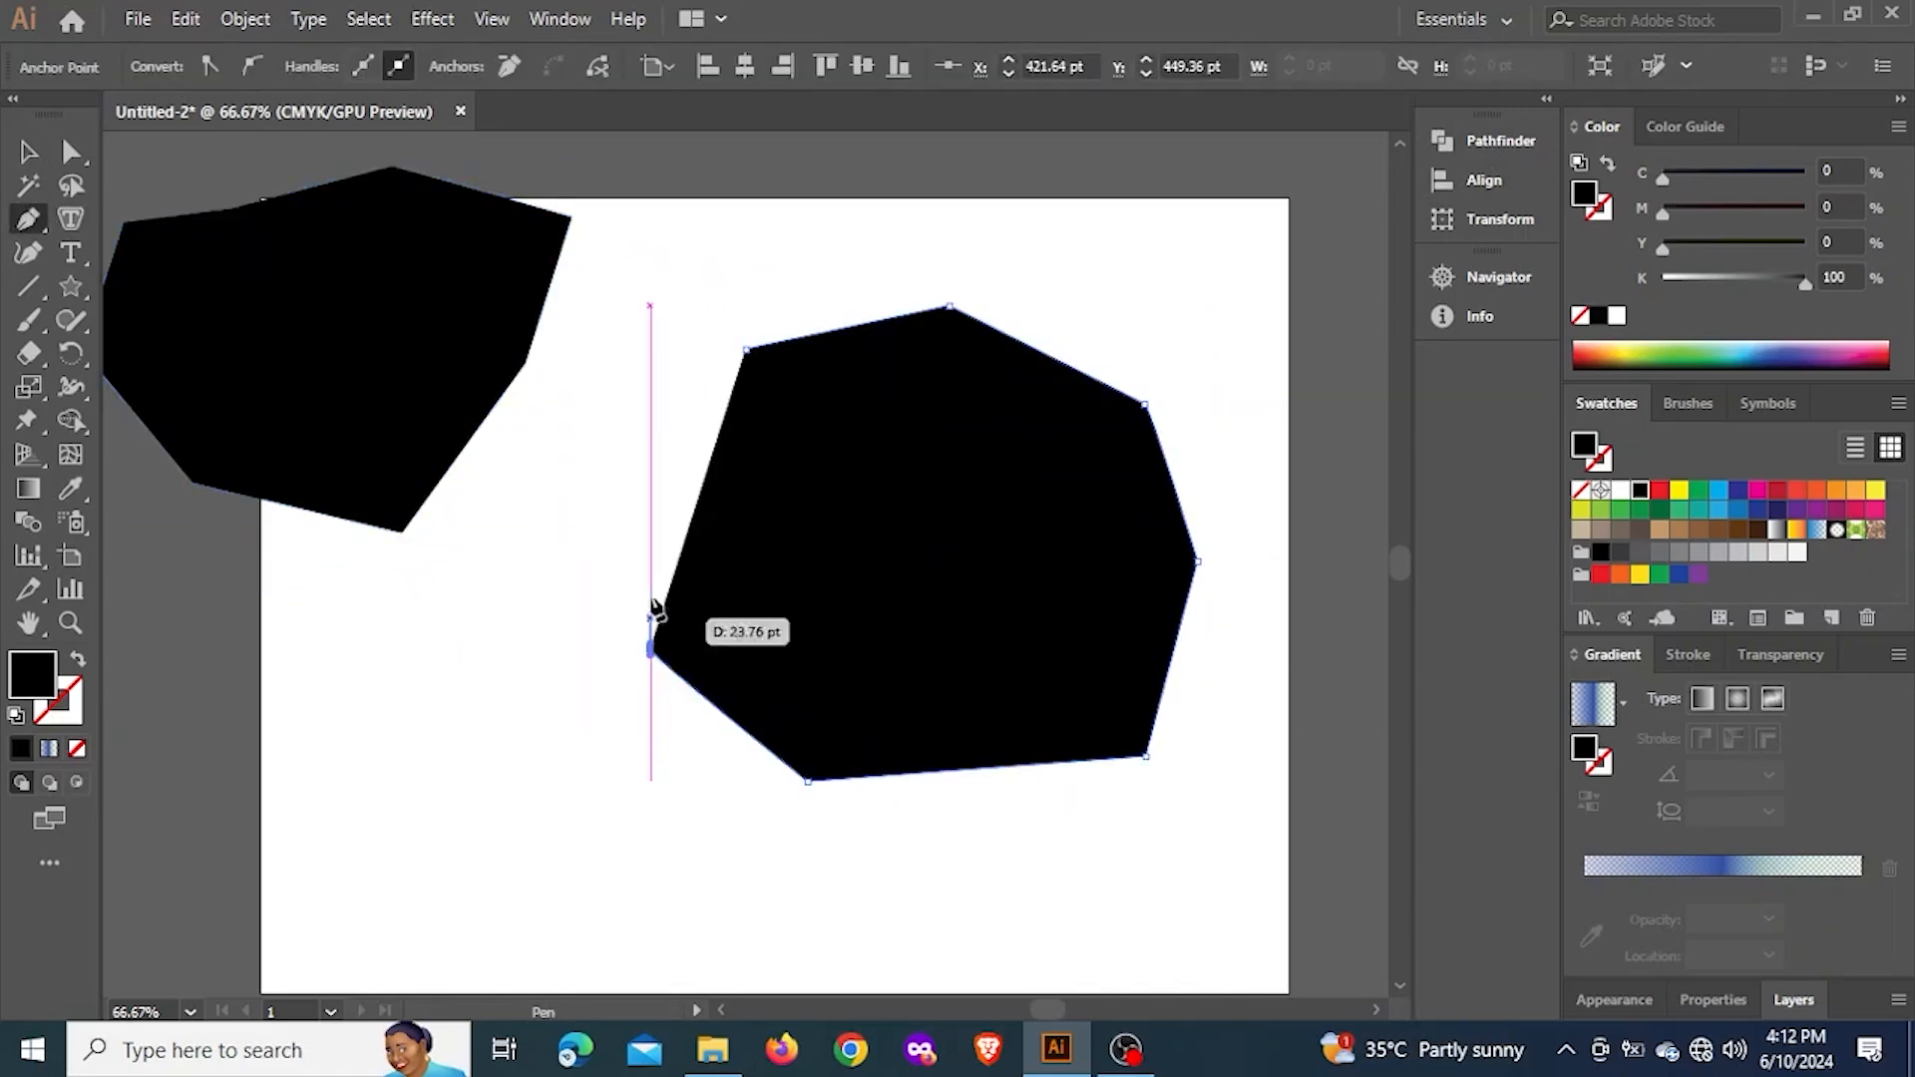
left_click(635, 516)
left_click(675, 396)
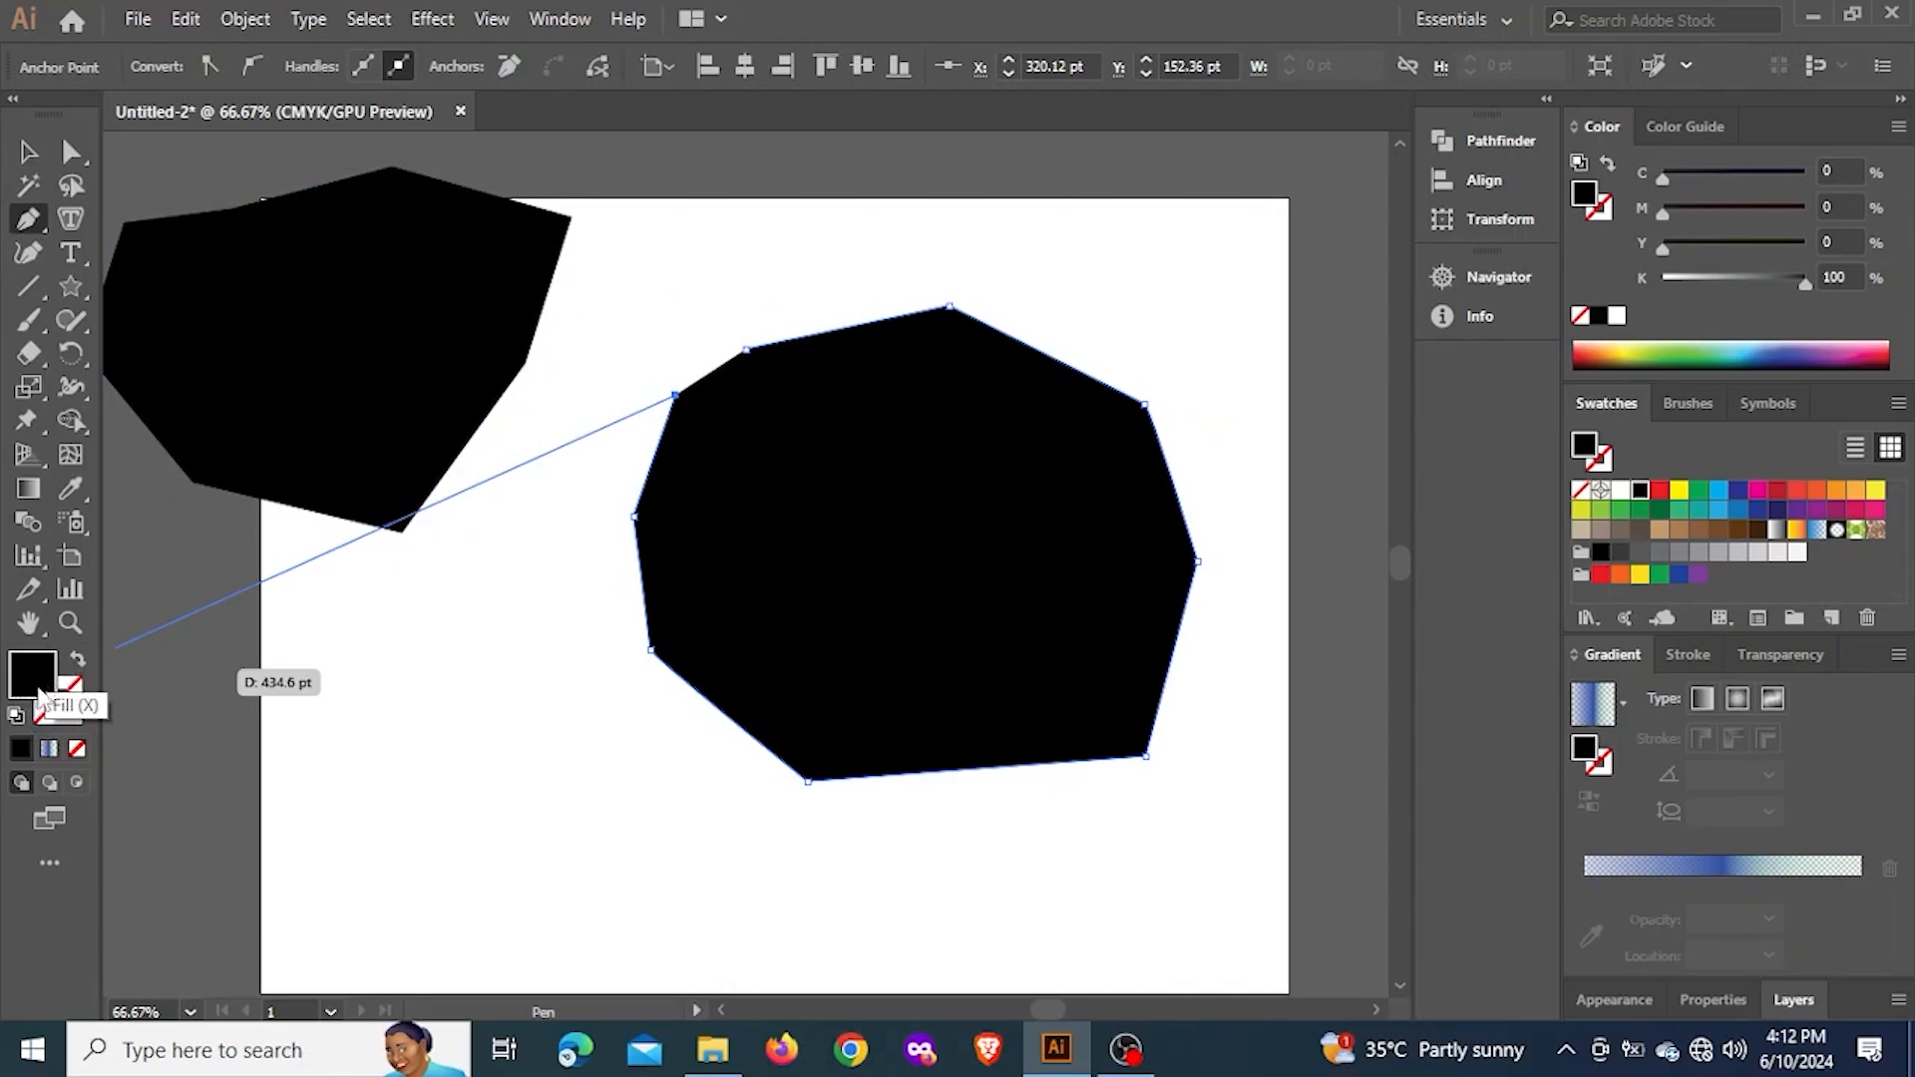
left_click(745, 351)
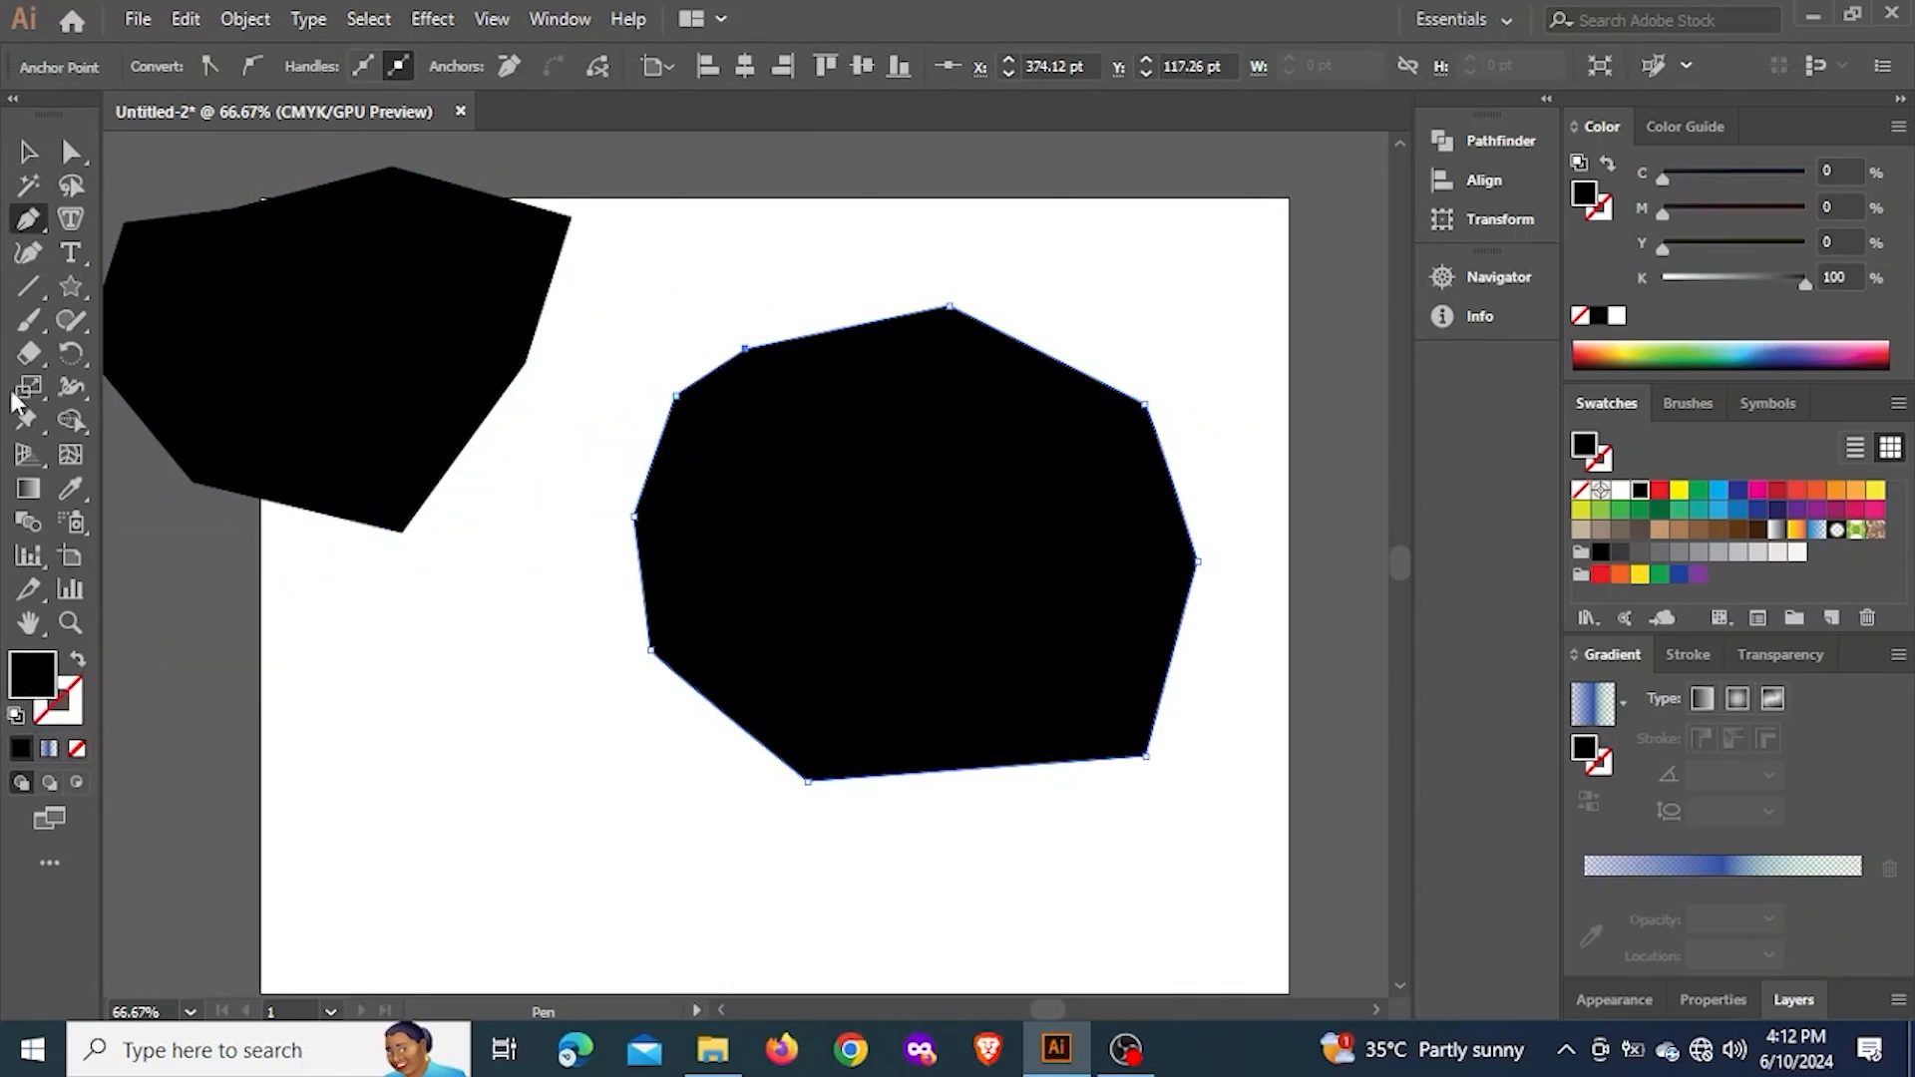
Delete the nine-sided black polygon from the artboard
left_click(28, 152)
left_click(571, 739)
scroll(572, 732, "down", 3)
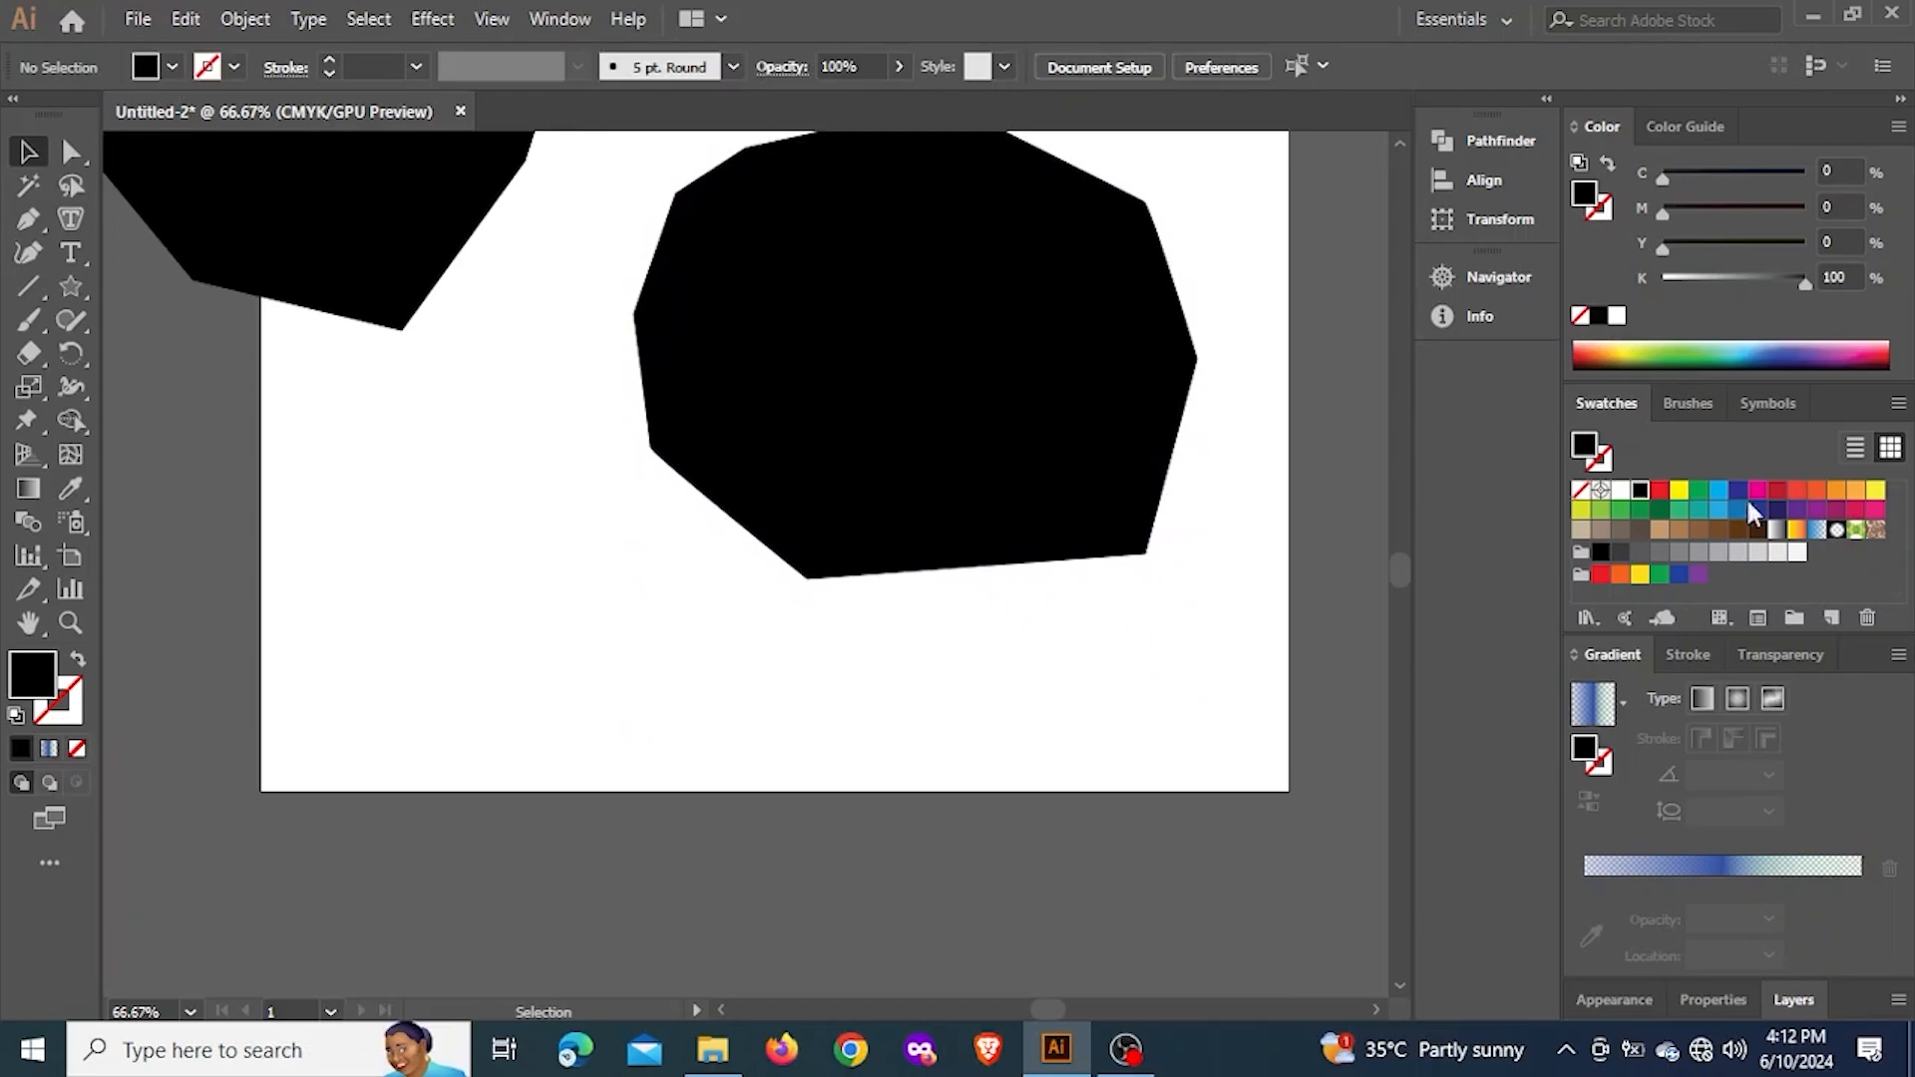
left_click(1705, 496)
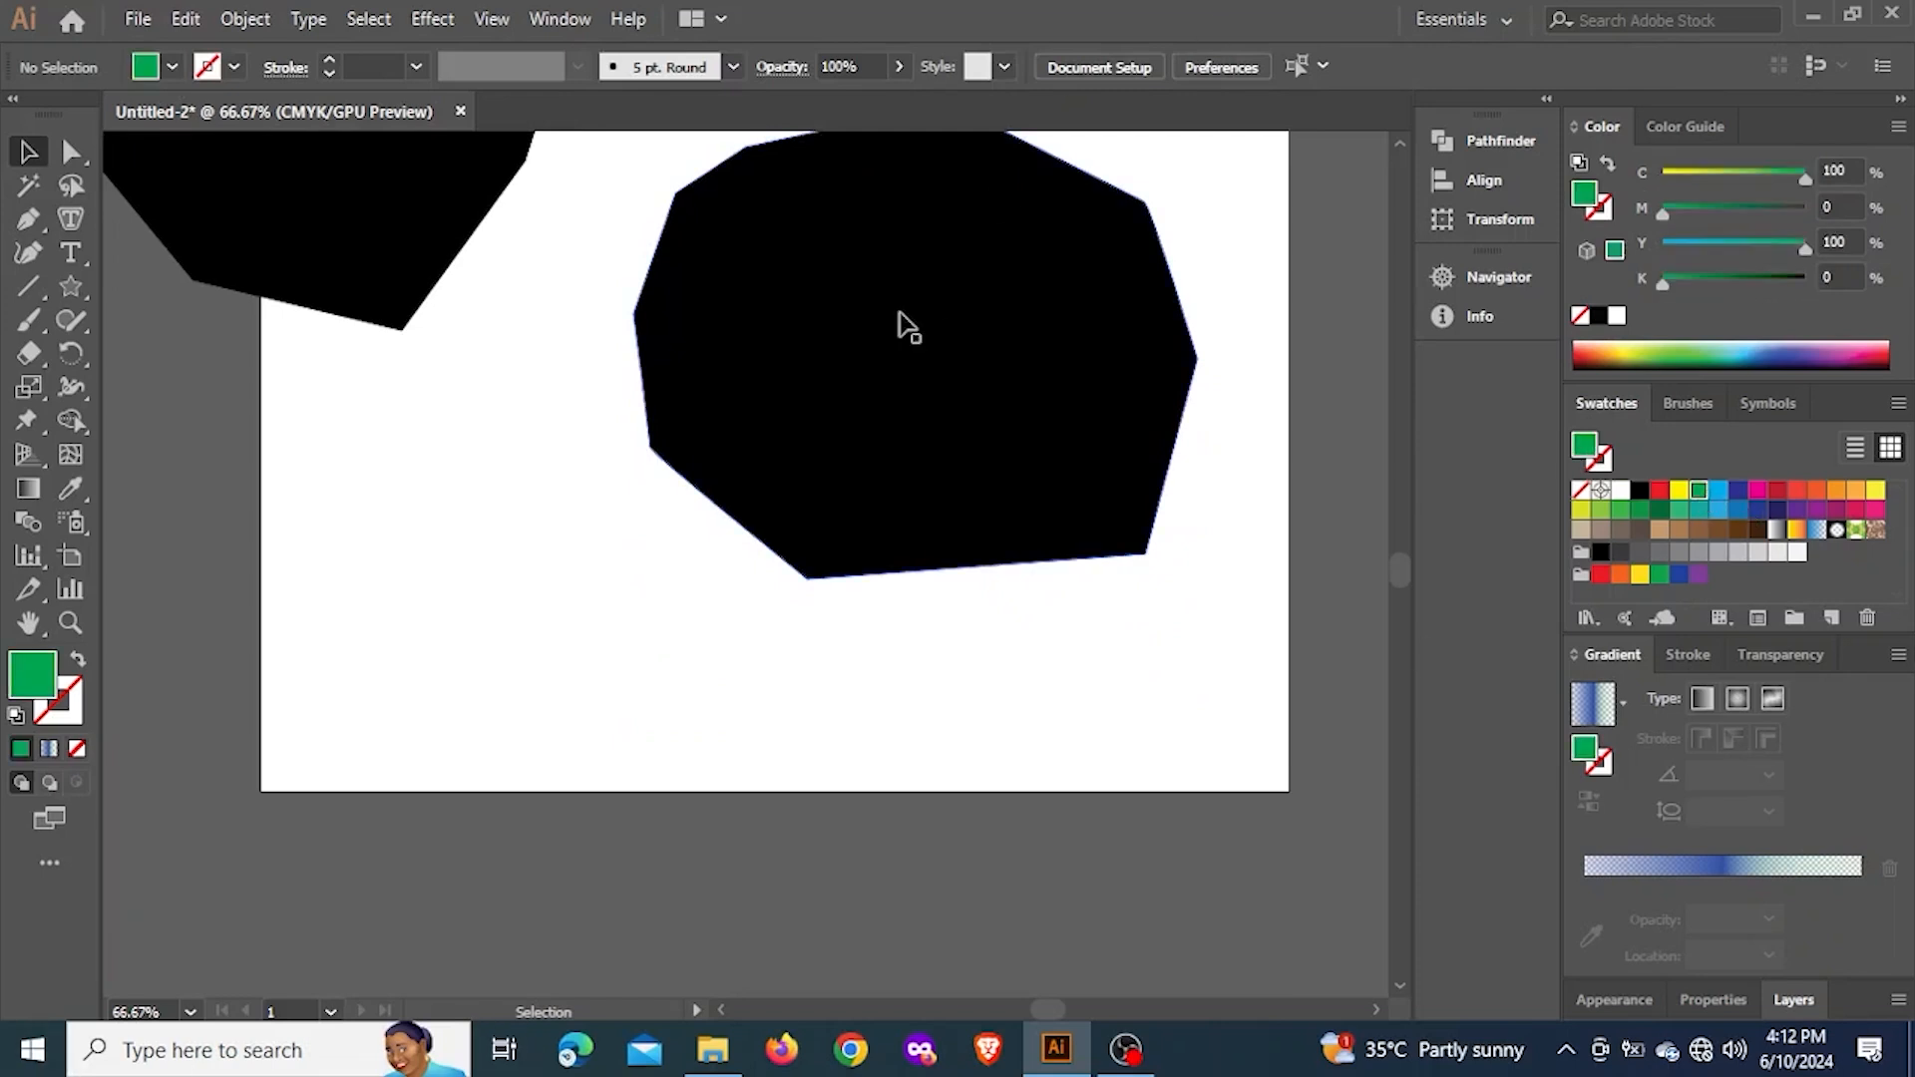
left_click(919, 341)
key("Delete")
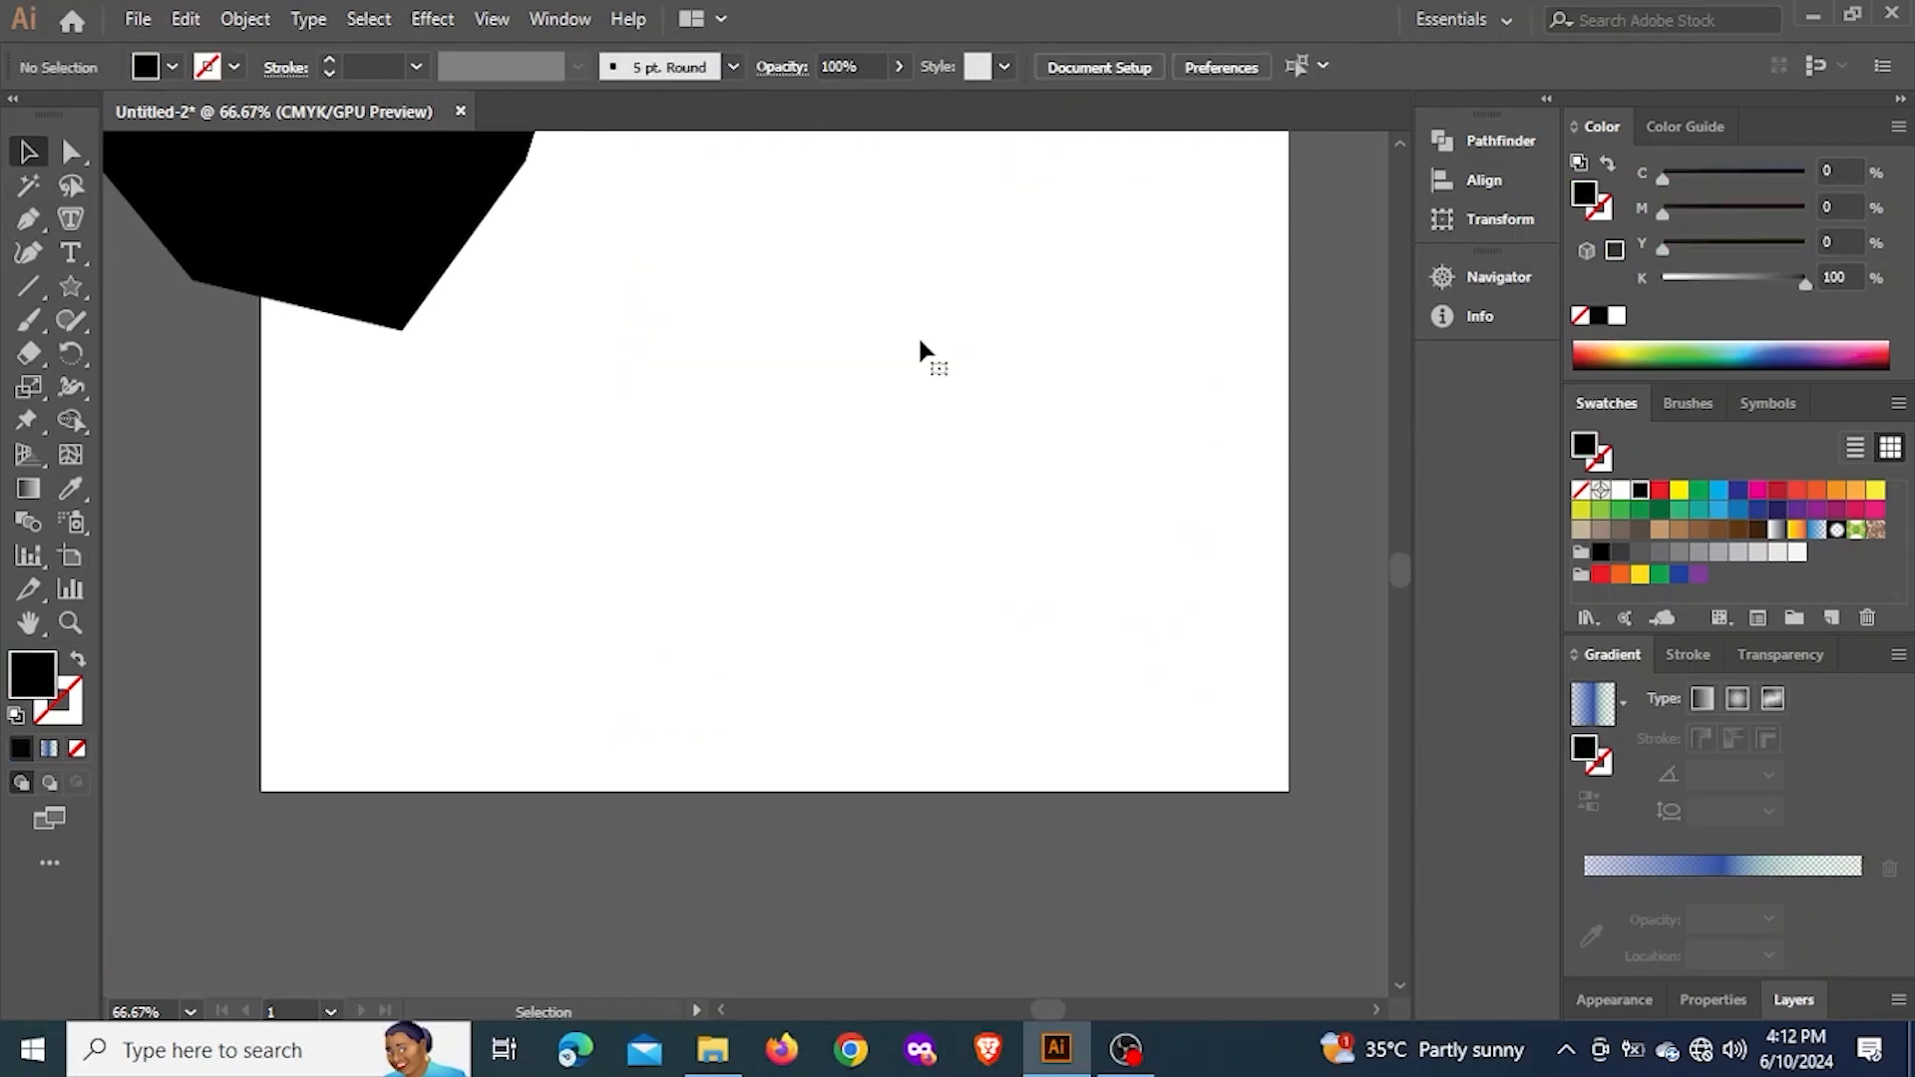
Draw a closed ten-sided polygon with a notch in its left side using the Pen tool and a green fill (C 85, M 10, Y 100, K 10)
scroll(919, 436, "up", 3)
left_click(28, 219)
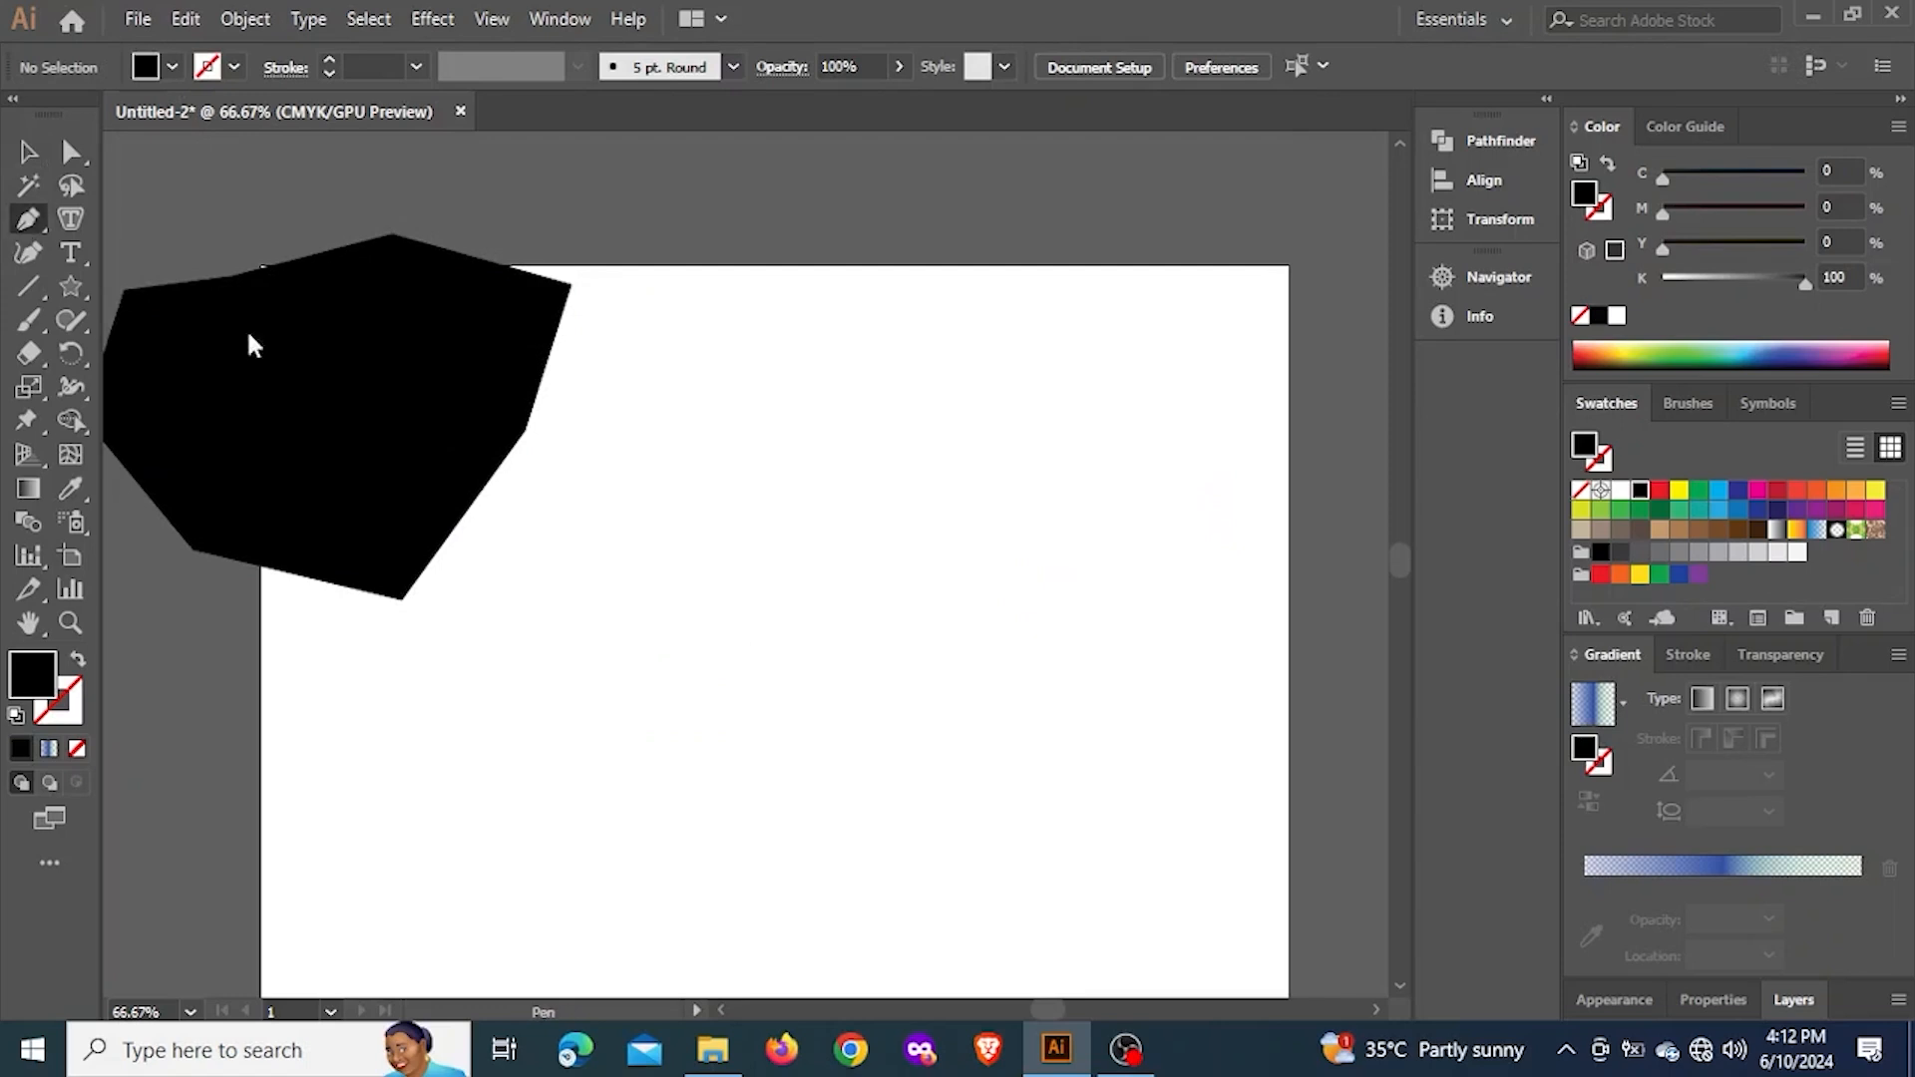
left_click(1638, 512)
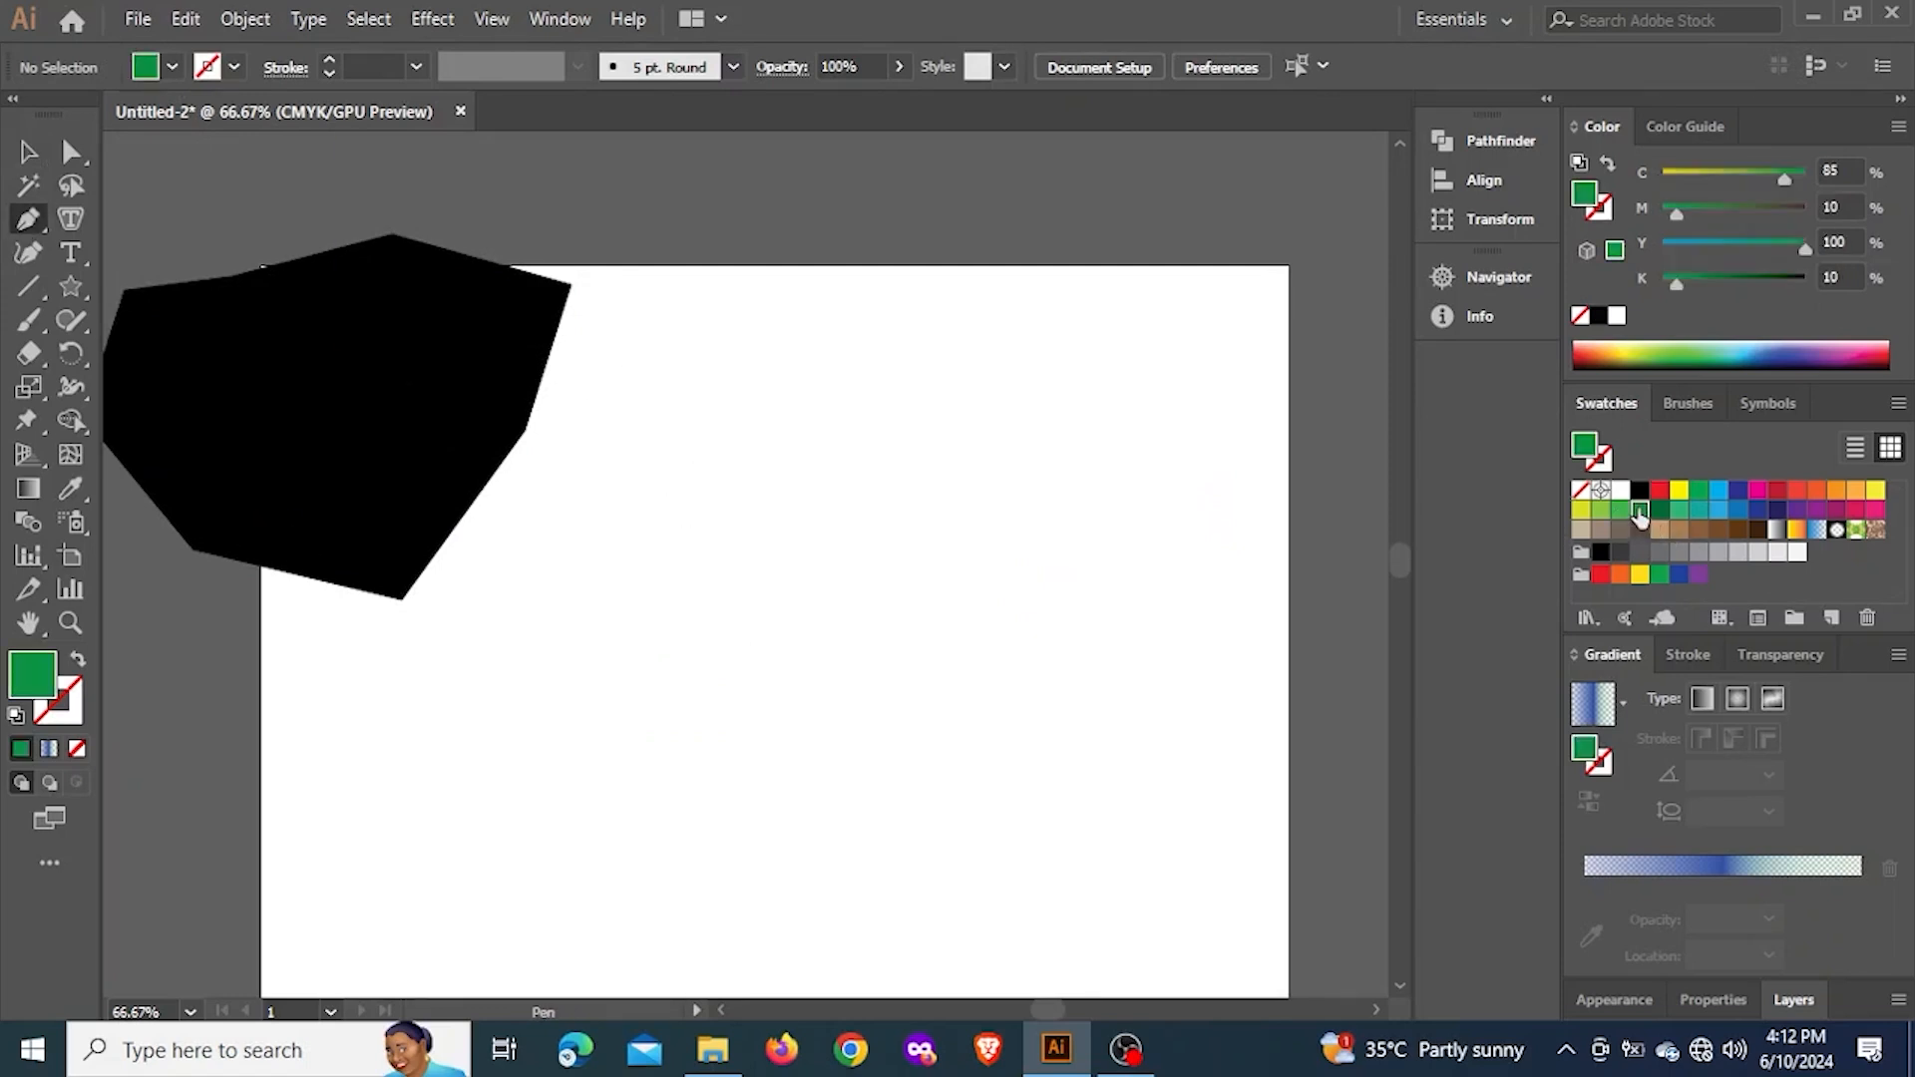
left_click(763, 392)
left_click(915, 417)
left_click_drag(974, 486, 1013, 598)
left_click(1014, 630)
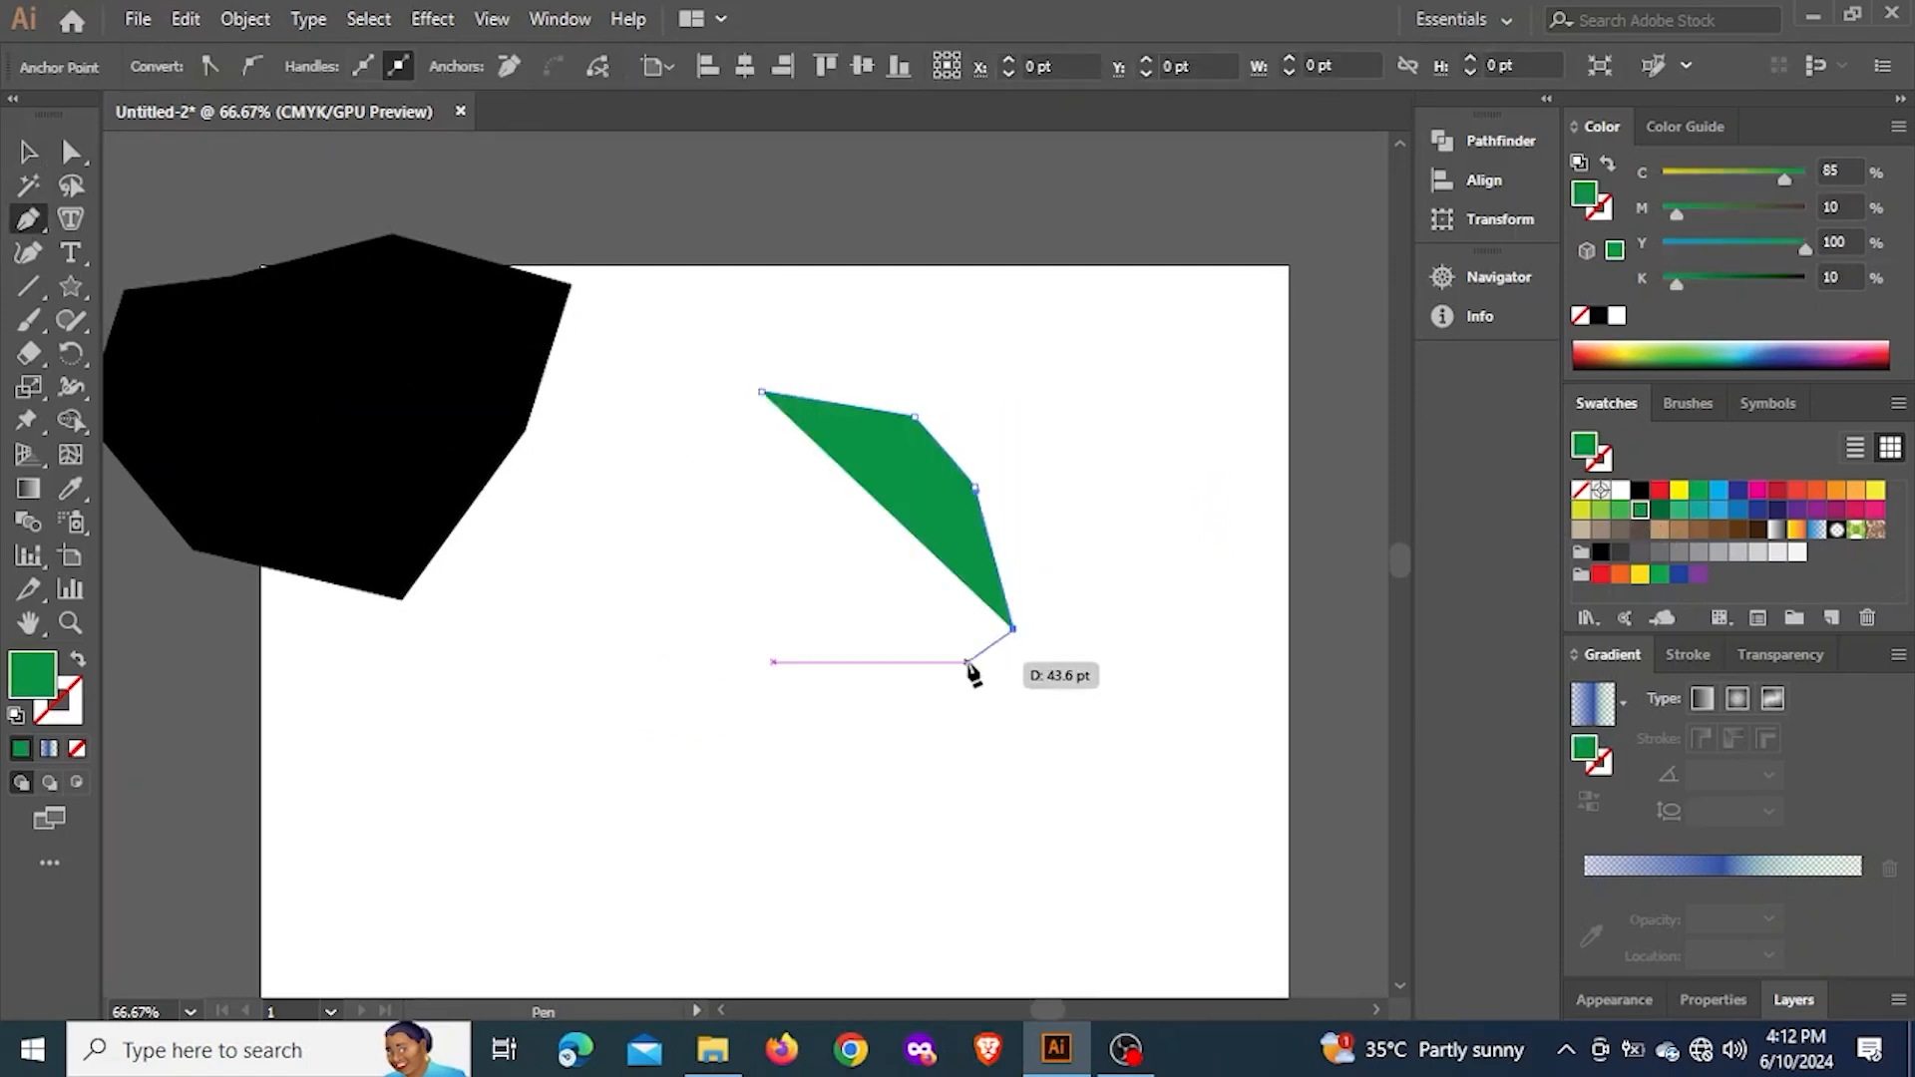
left_click(932, 686)
left_click(826, 678)
left_click(699, 628)
left_click_drag(780, 560, 748, 485)
left_click(744, 472)
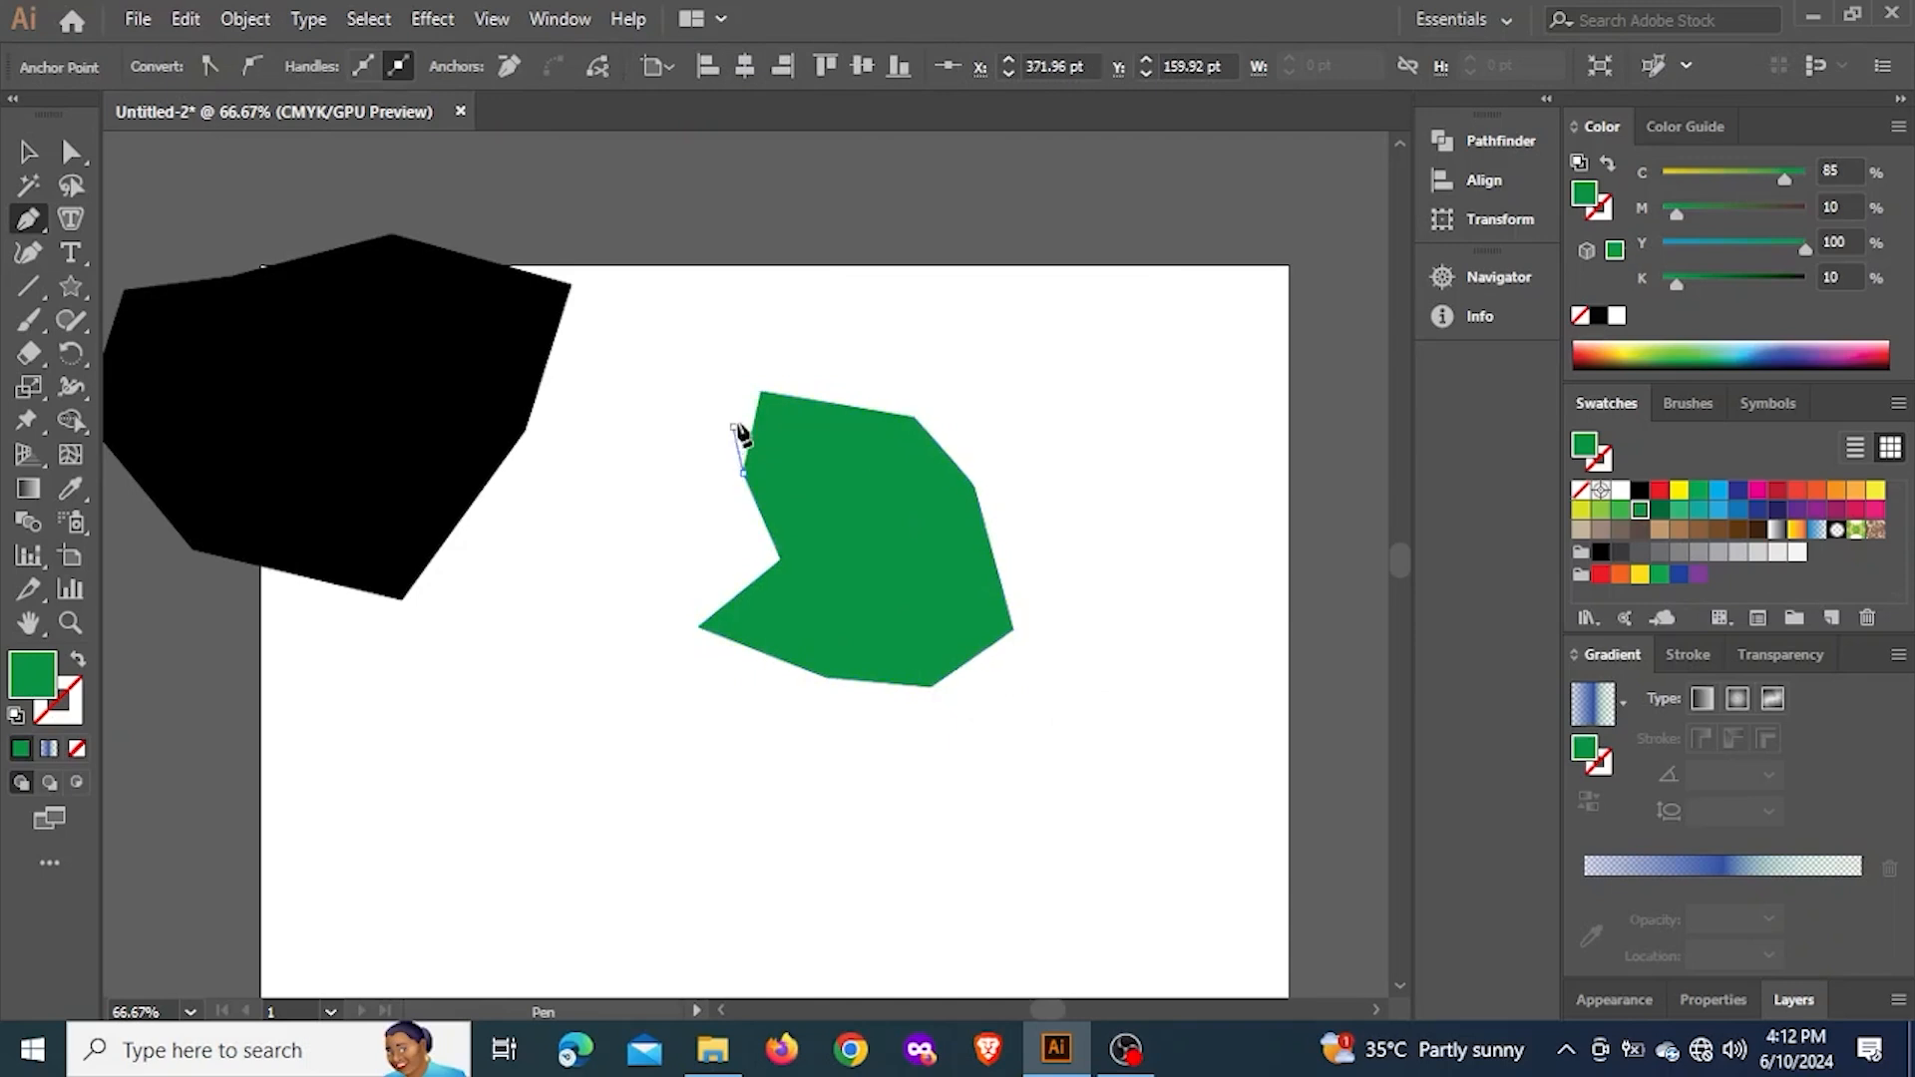
left_click(734, 427)
left_click(761, 392)
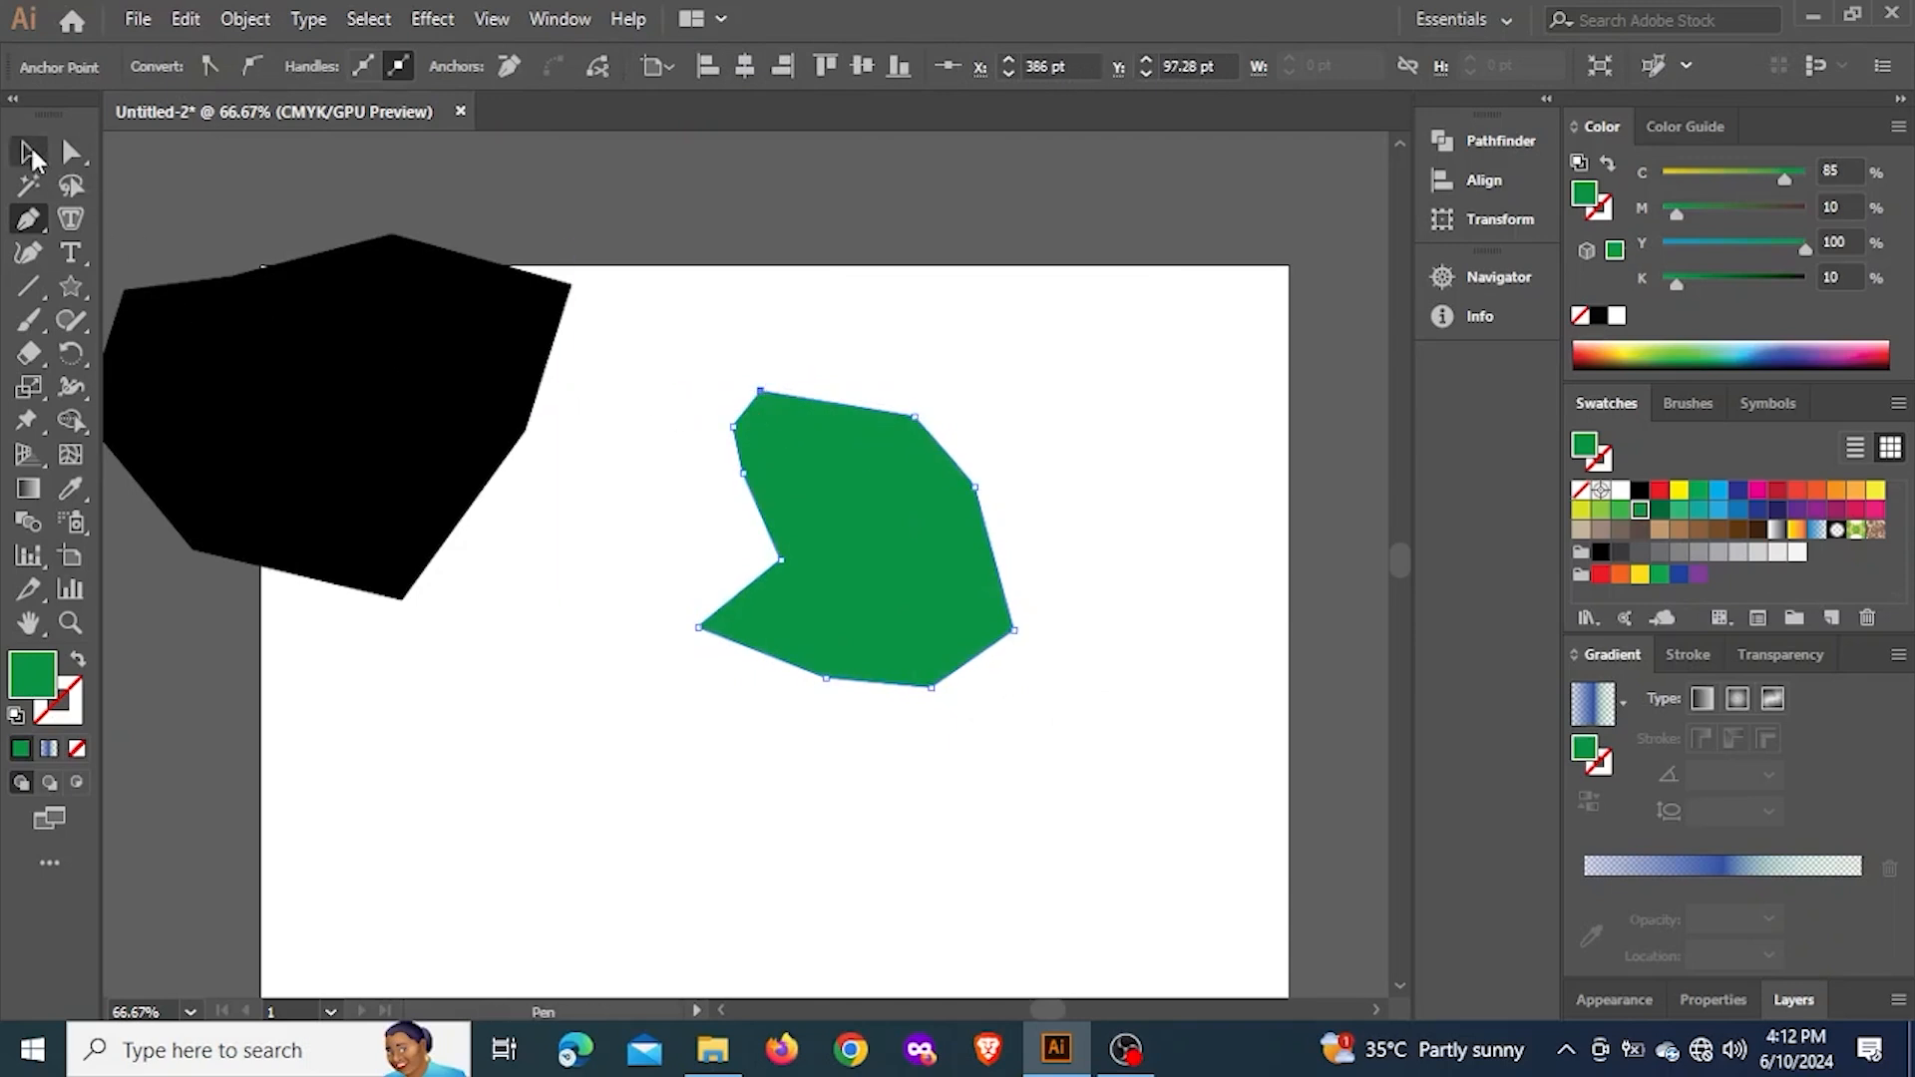
Move the green polygon onto the artboard's top edge, just right of the black polygon
left_click(28, 153)
left_click(887, 376)
left_click_drag(882, 526, 788, 431)
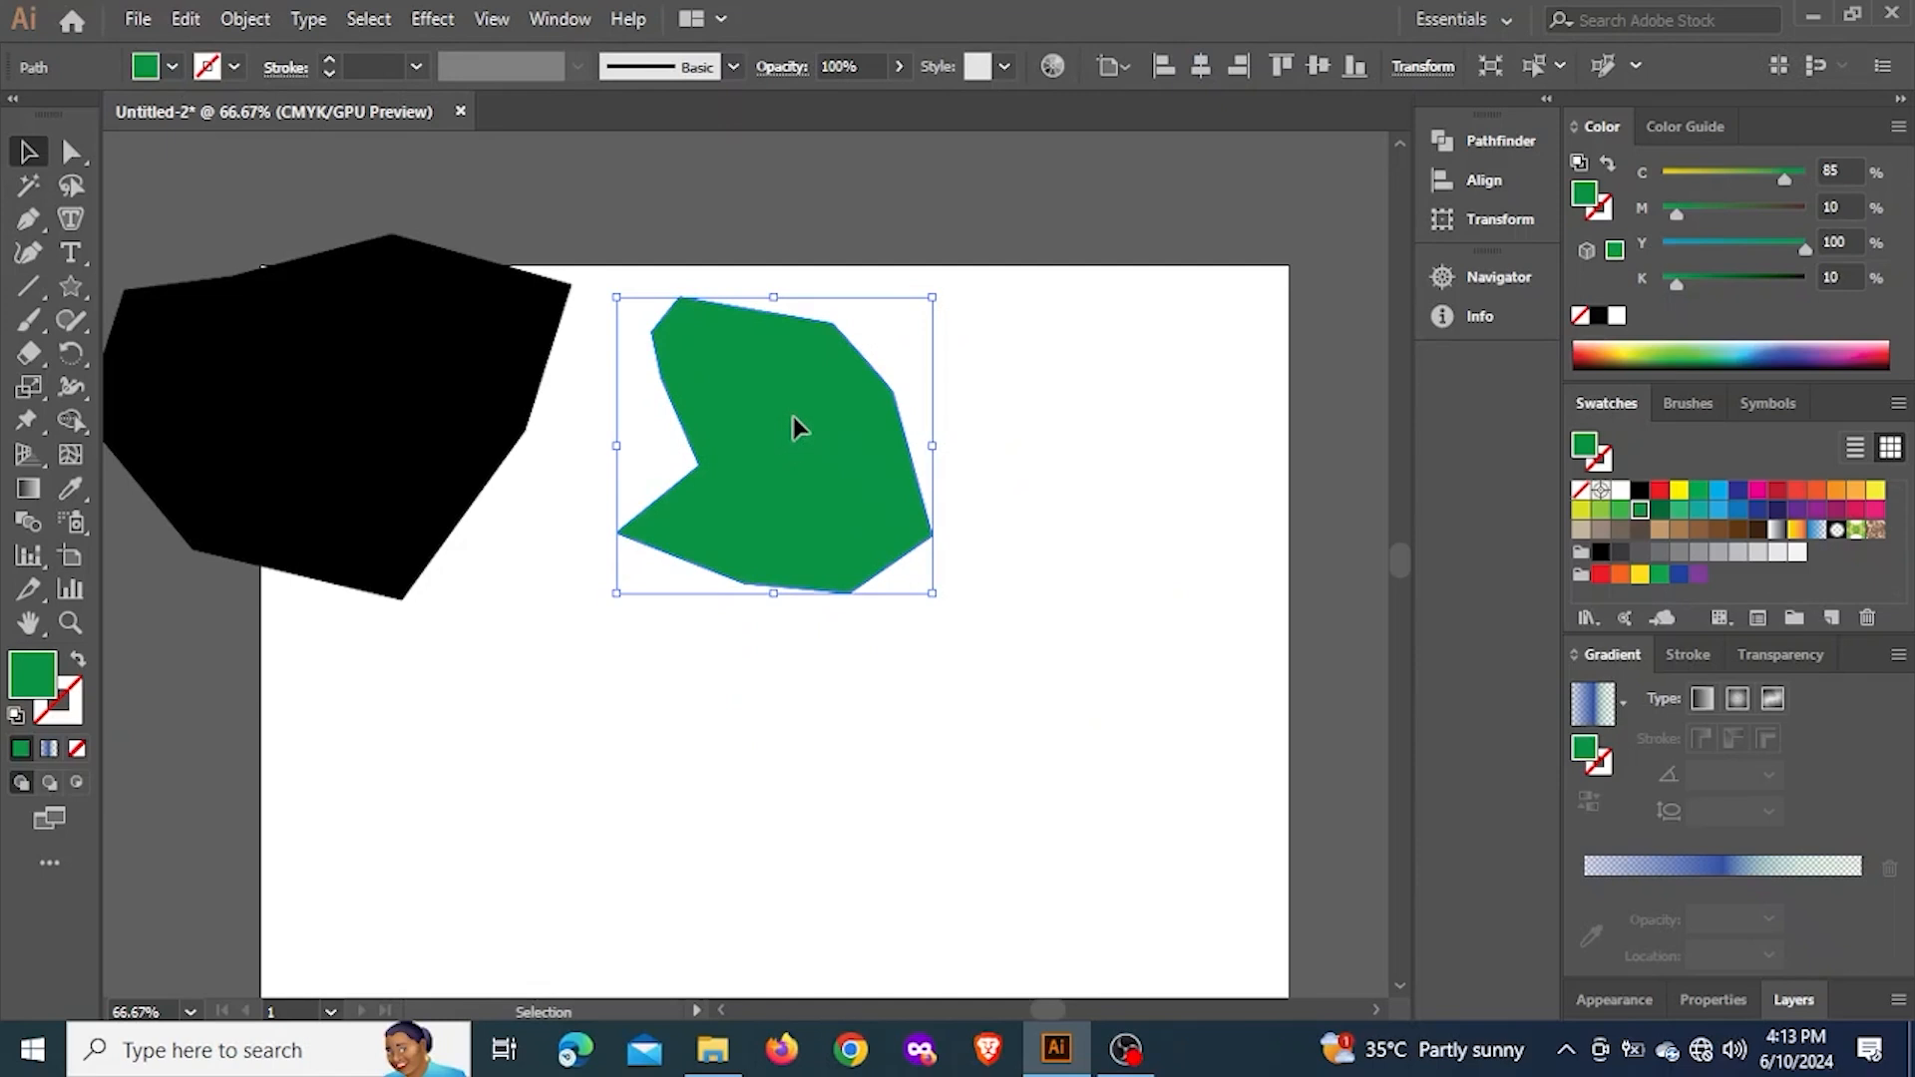
left_click_drag(793, 417, 941, 354)
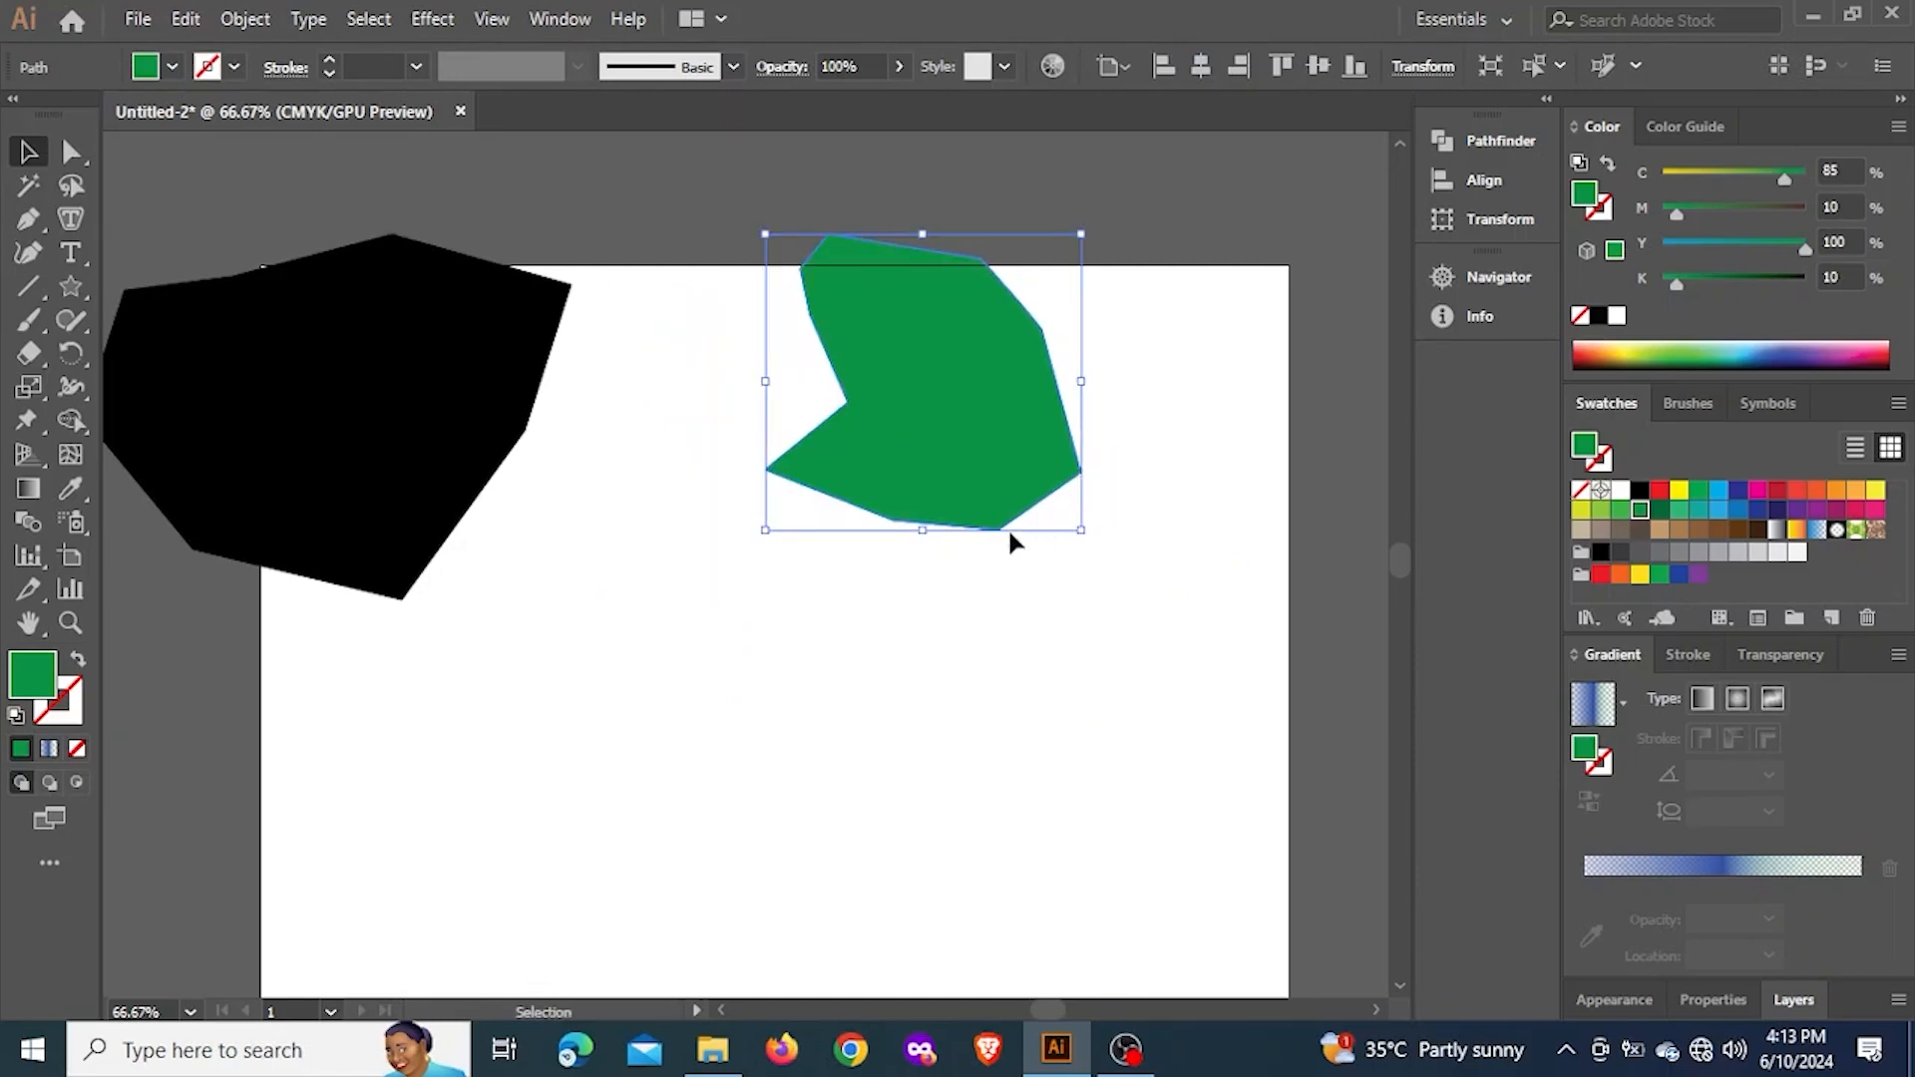
left_click_drag(1017, 469, 823, 306)
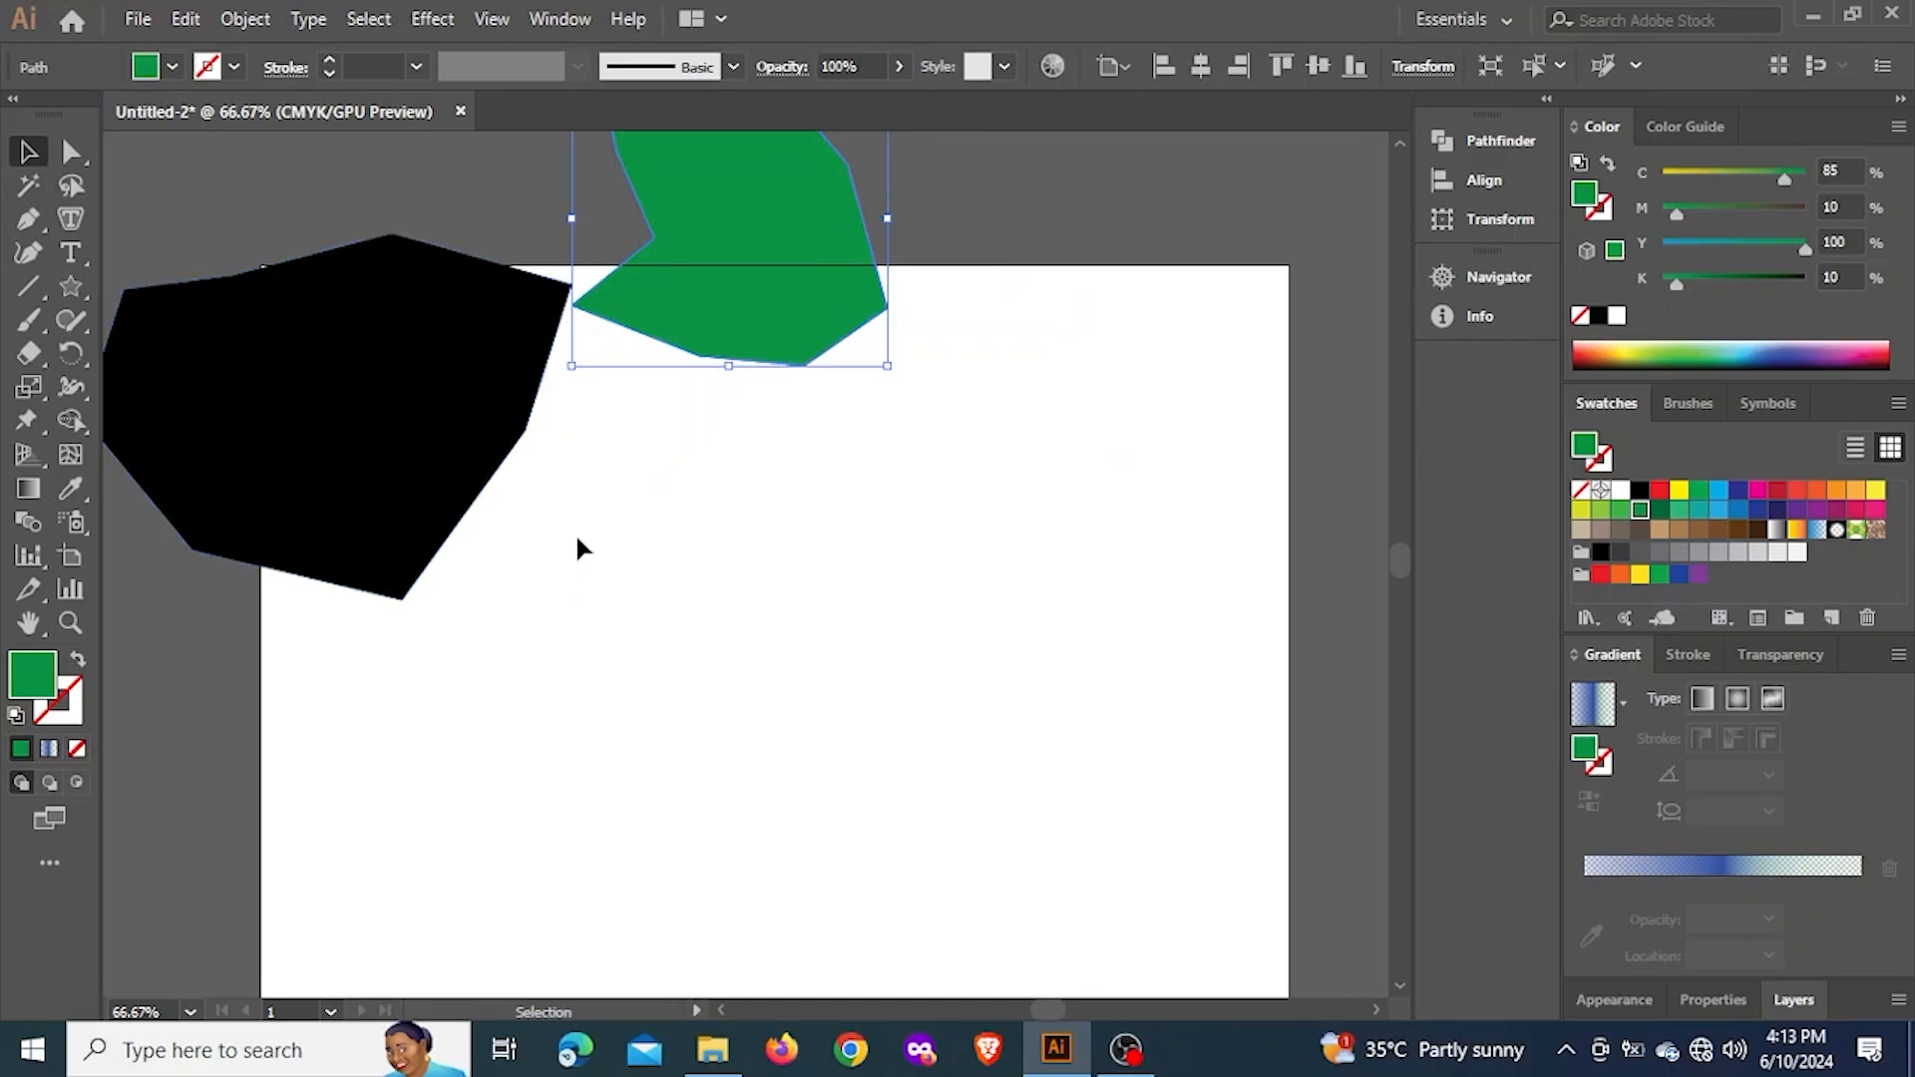
Draw a closed wavy green shape with five anchor points and curved segments on the artboard using the Pen tool
left_click(44, 219)
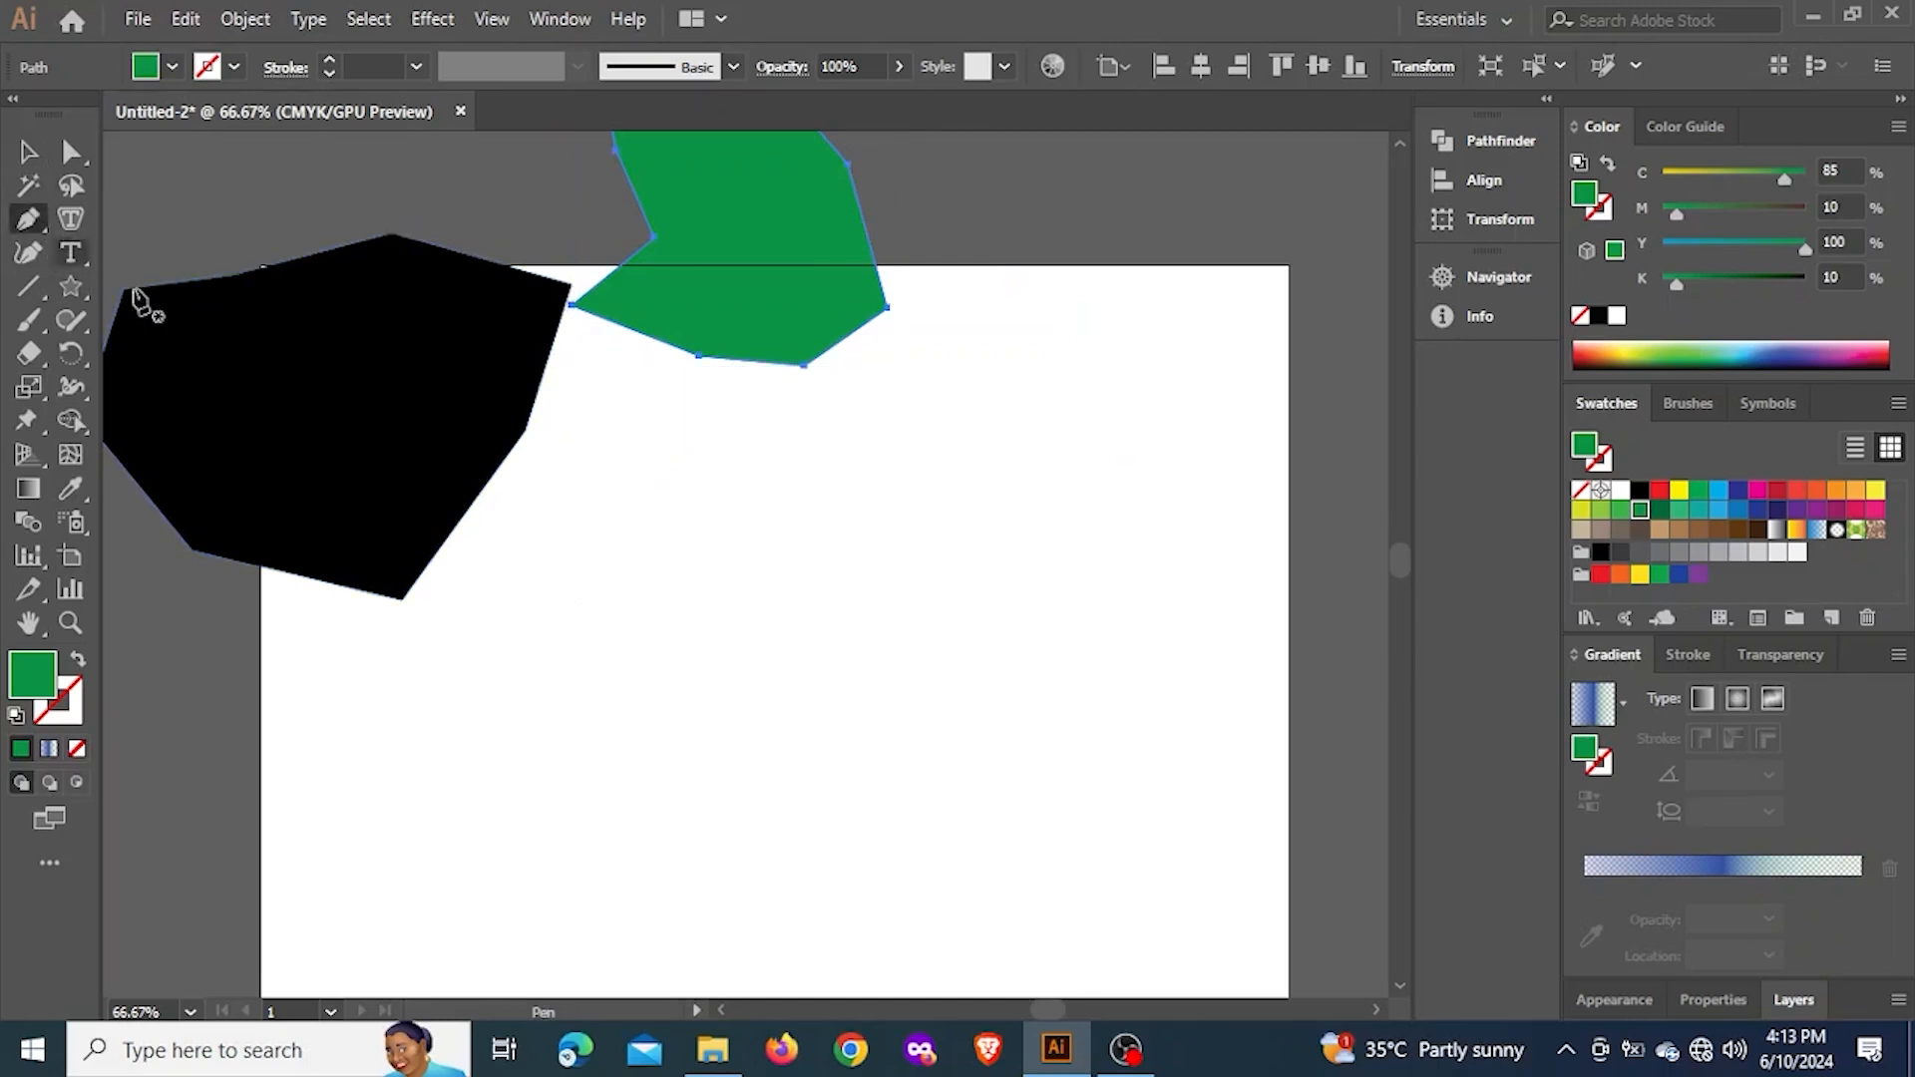
left_click(667, 496)
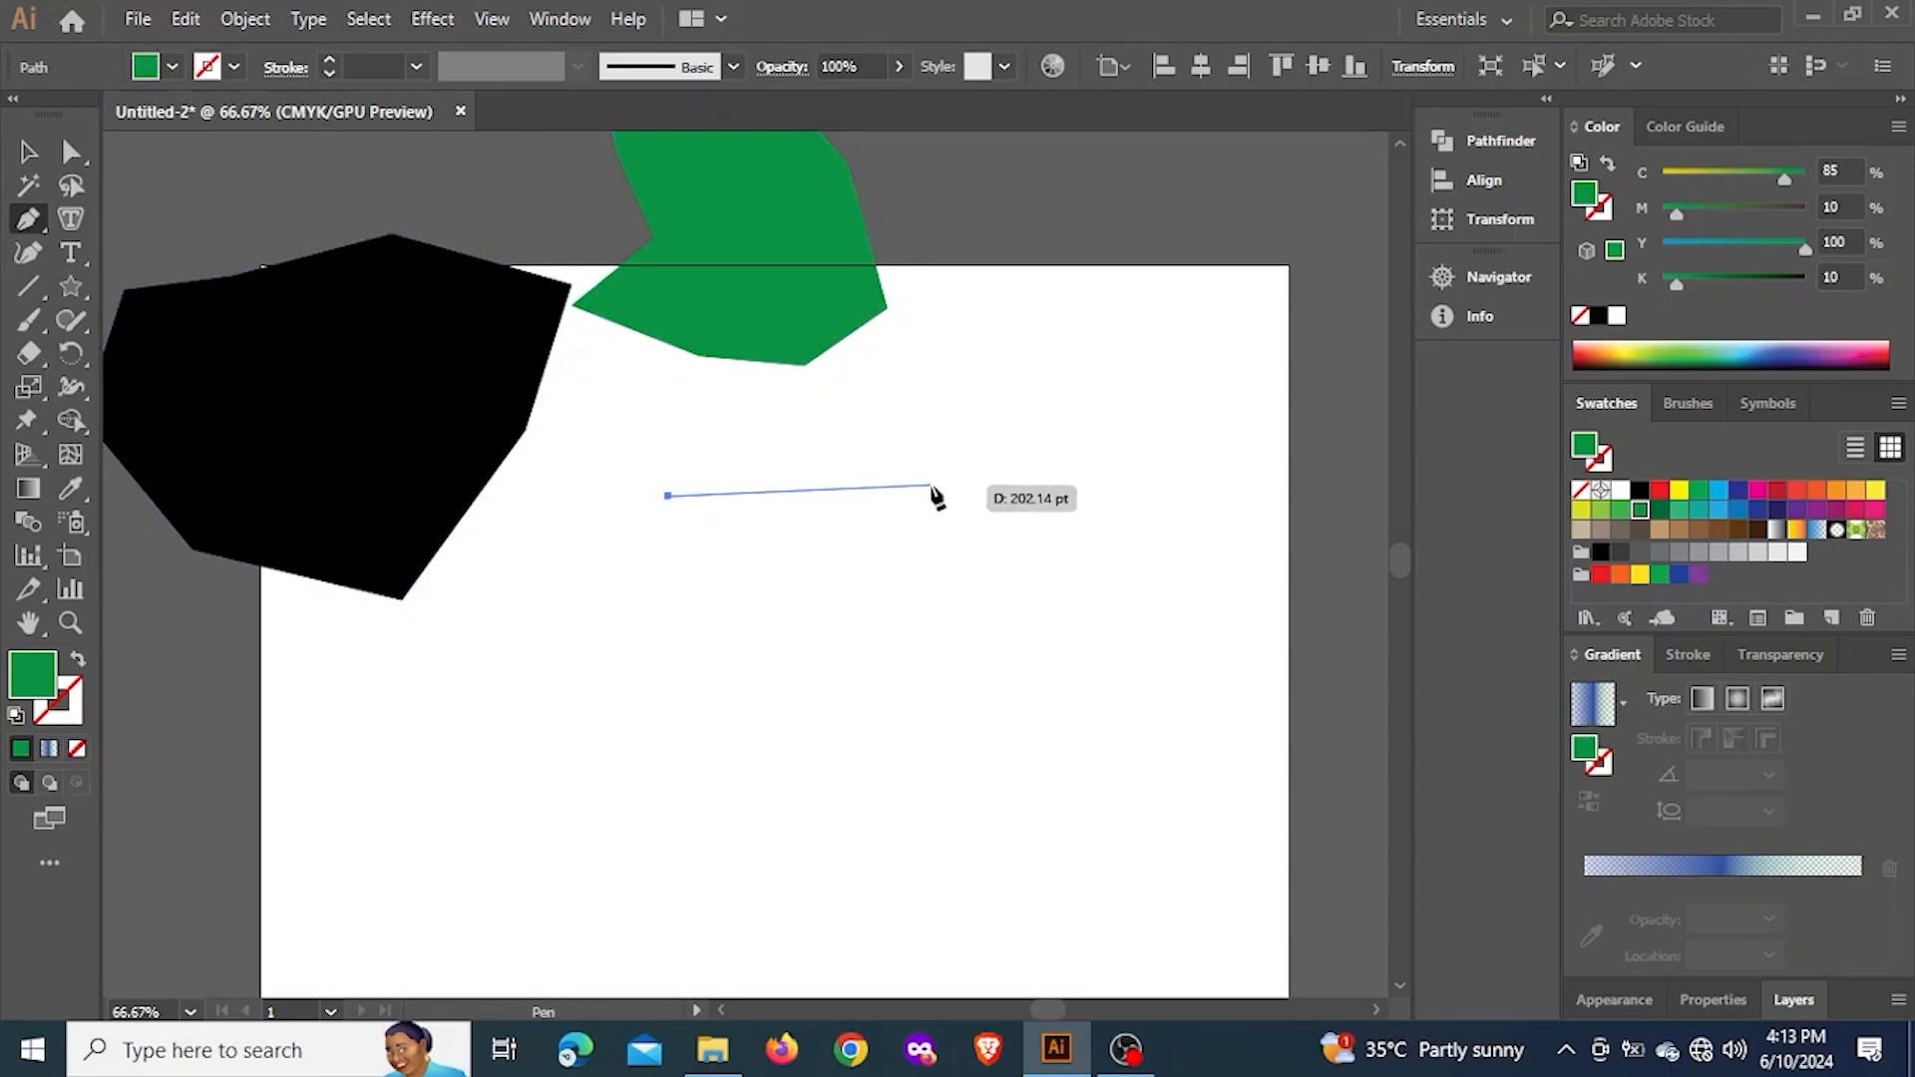
left_click(947, 497)
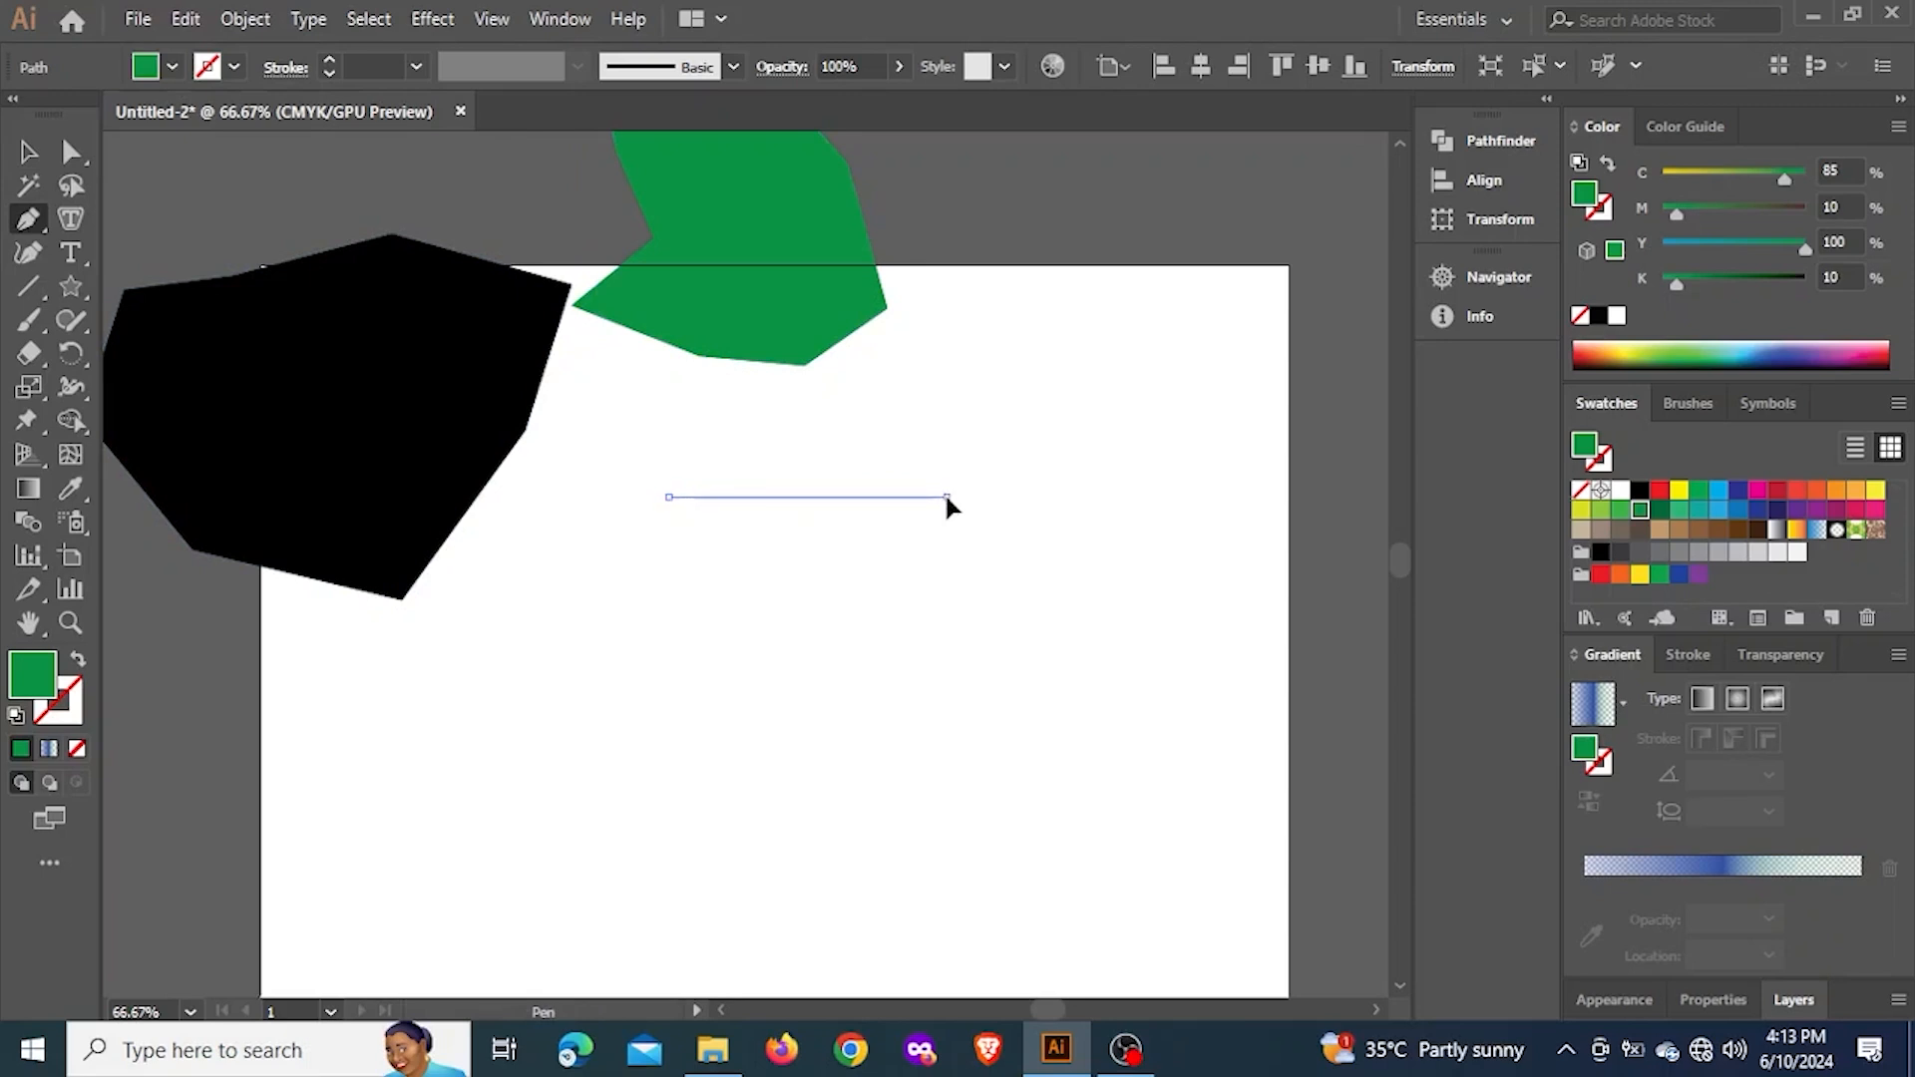
left_click_drag(947, 497, 1135, 612)
left_click_drag(806, 838, 1154, 923)
left_click_drag(510, 913, 439, 706)
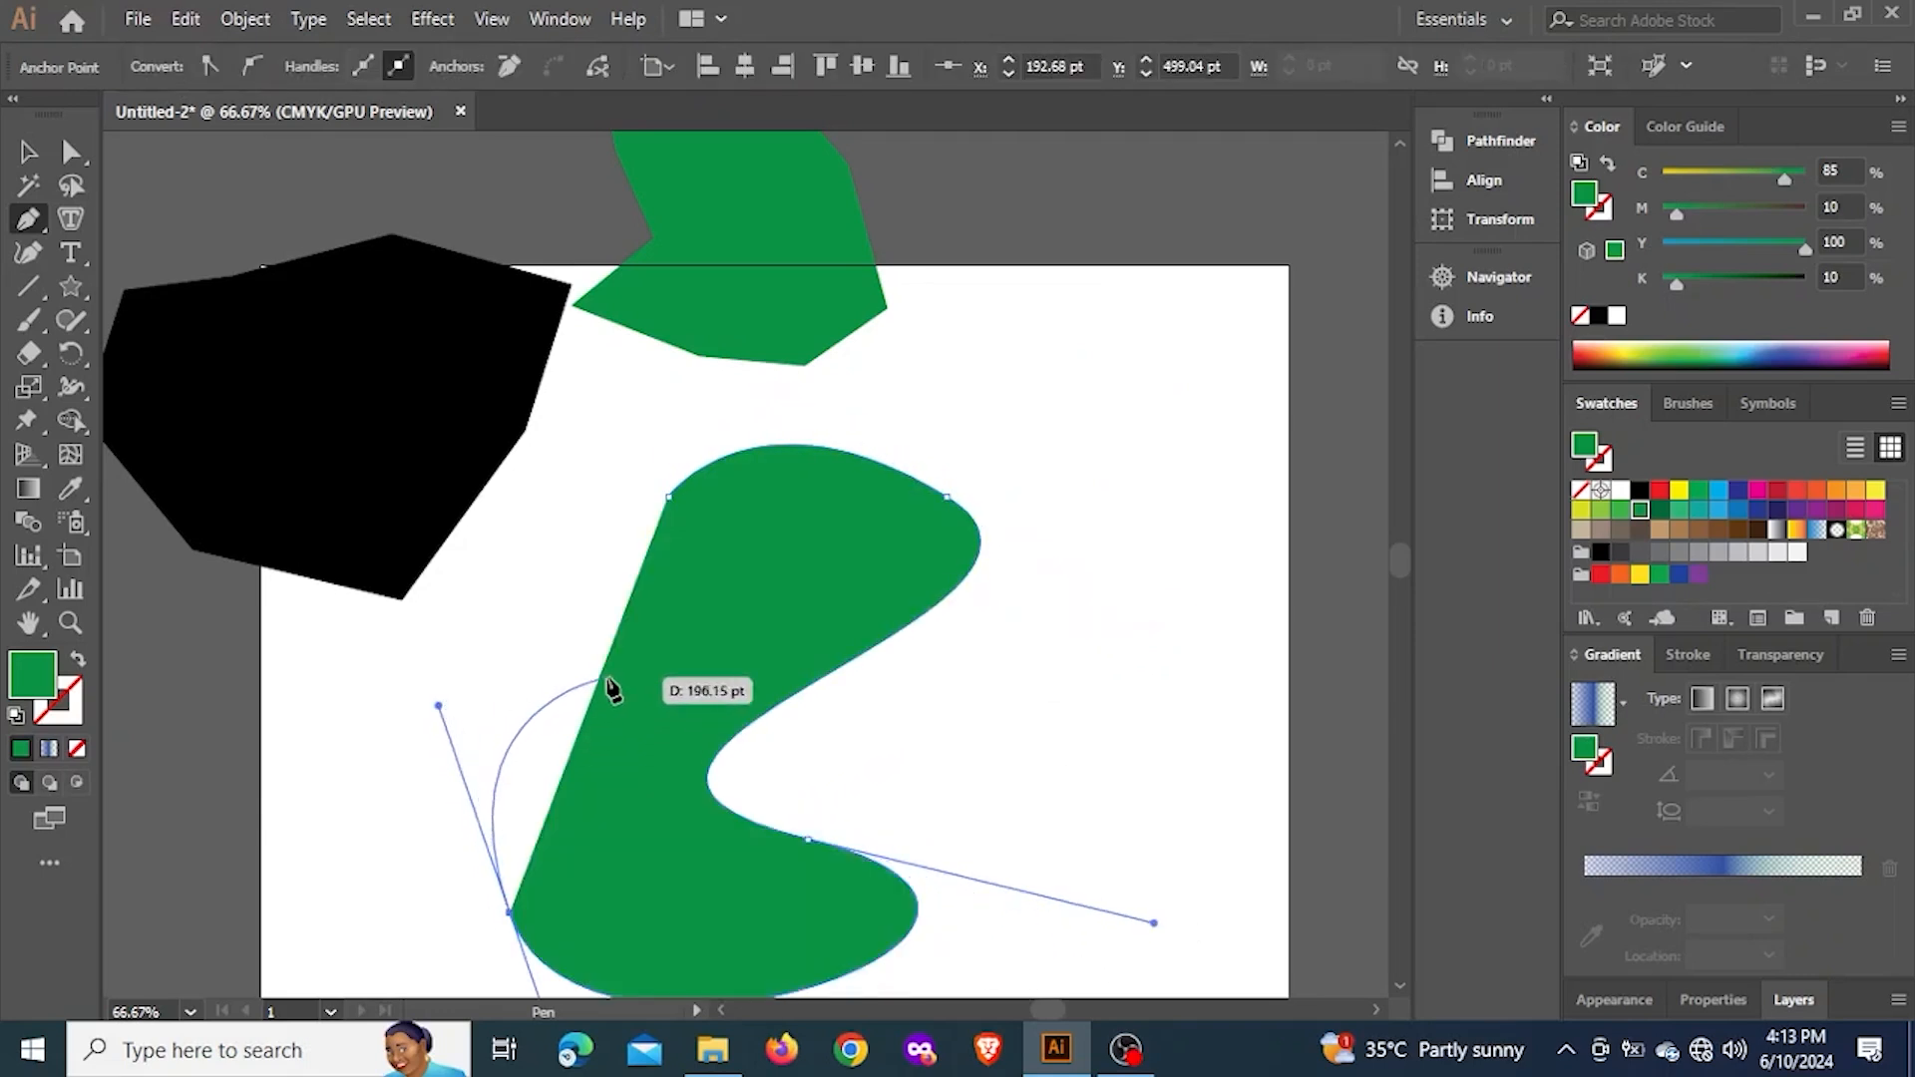
left_click_drag(634, 662, 698, 555)
left_click(667, 497)
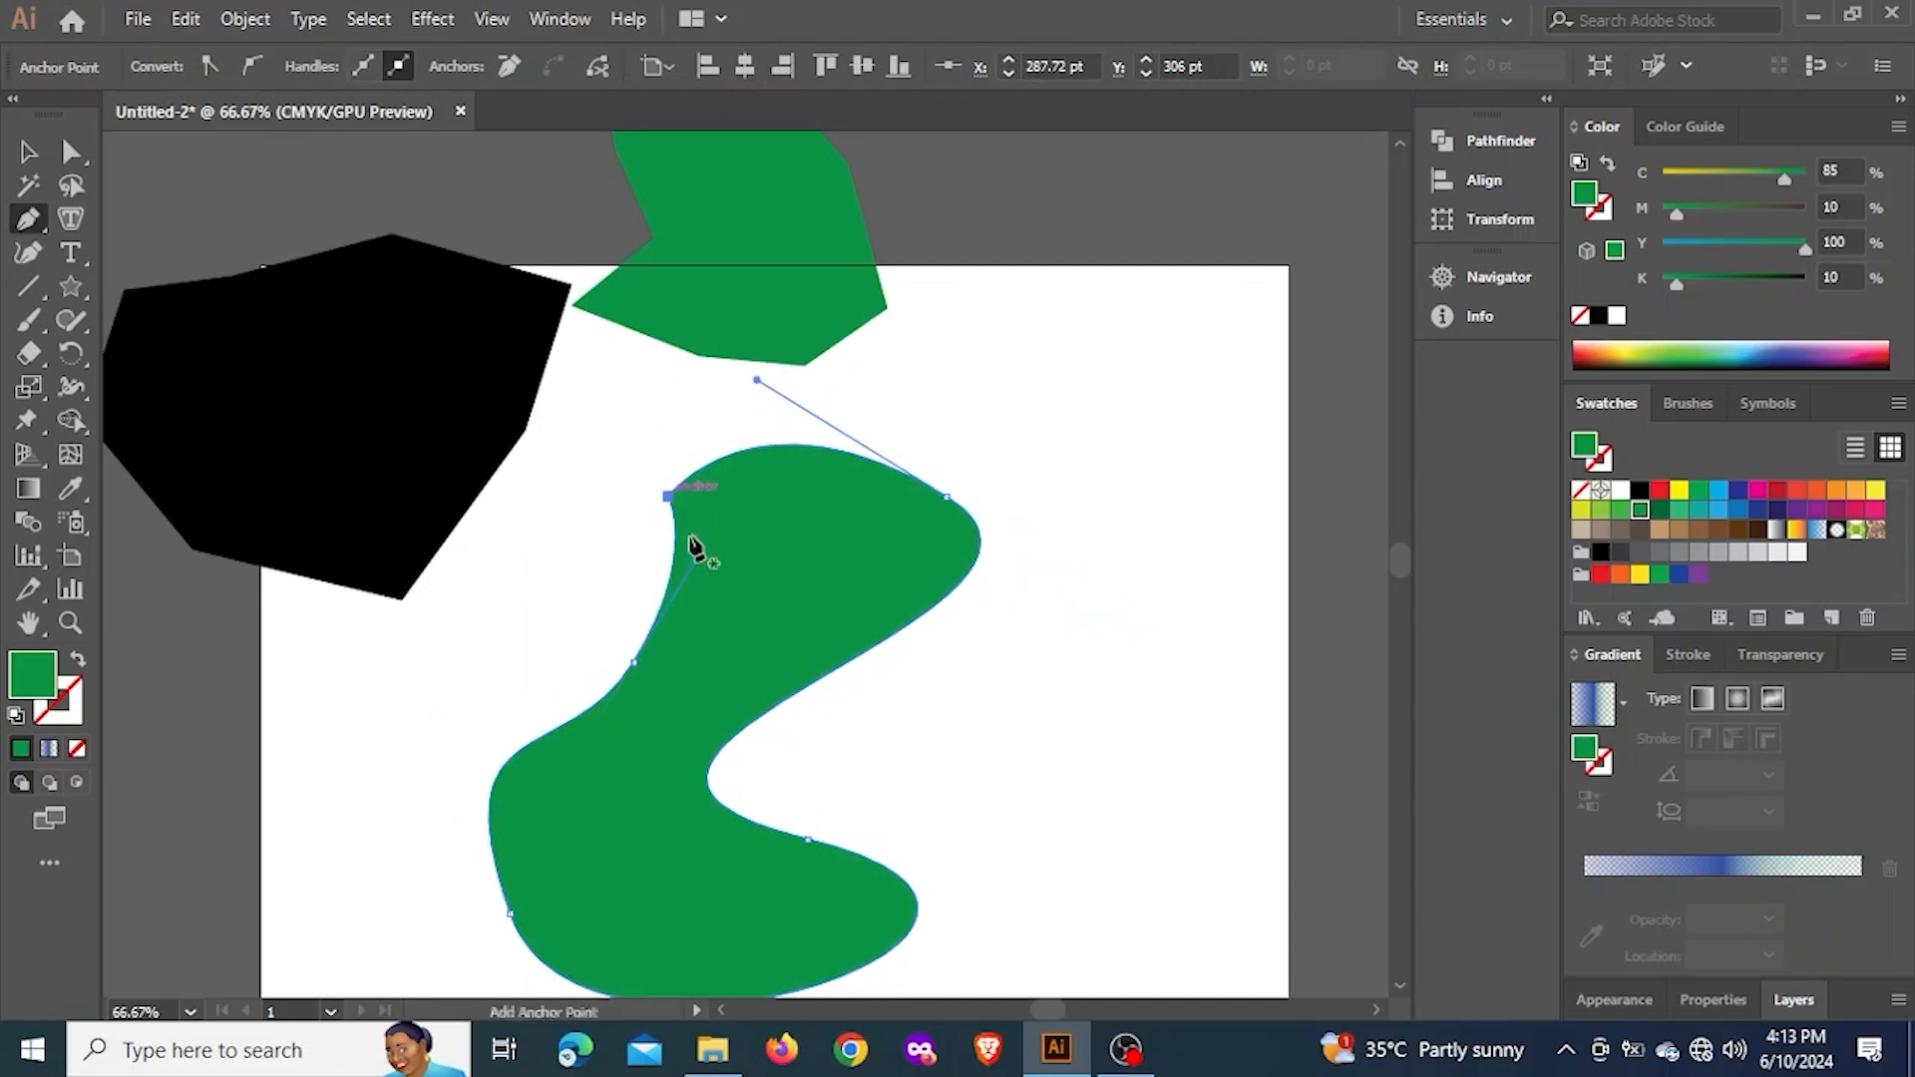
Move the wavy green shape across the artboard's right edge
left_click(28, 152)
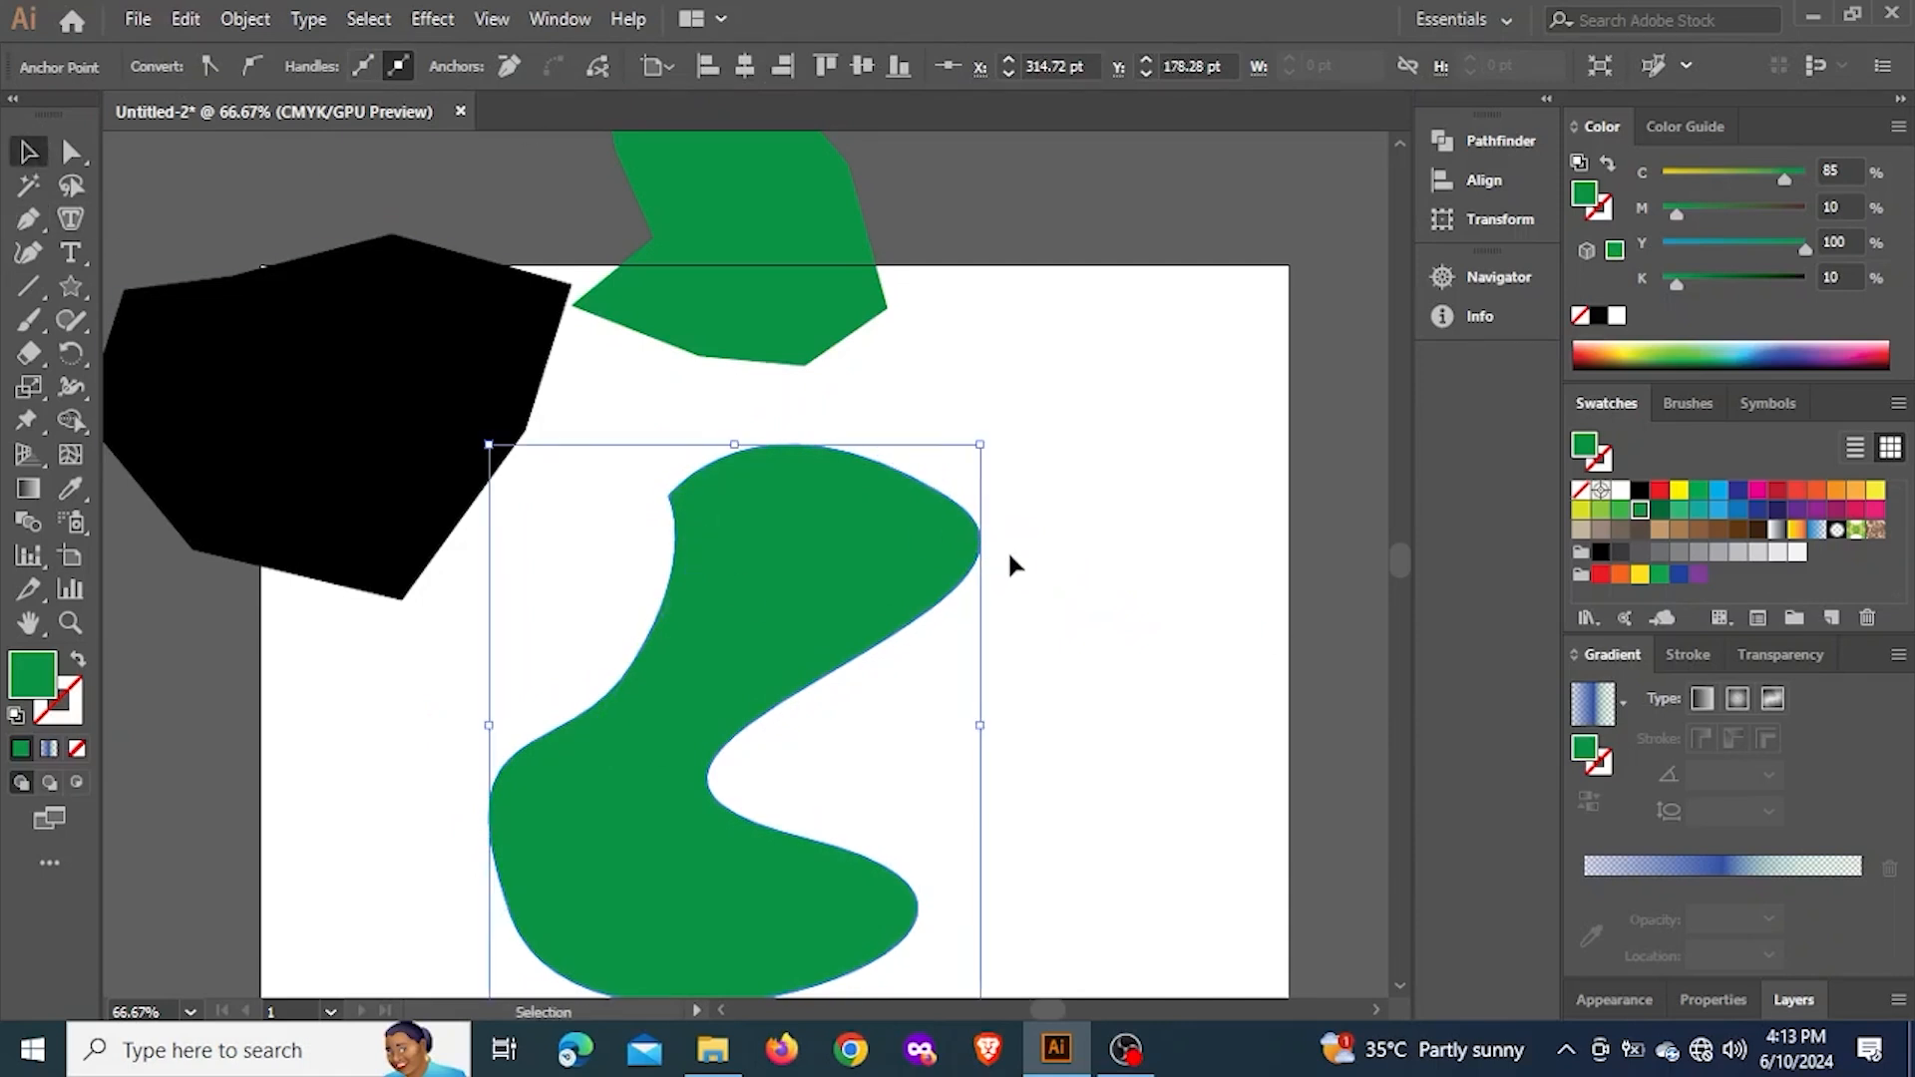
left_click(1045, 575)
left_click_drag(727, 655, 1137, 521)
Start a green path below the black polygon with the Pen tool, curving up to a smooth second anchor point with horizontal handles
scroll(973, 579, "down", 2)
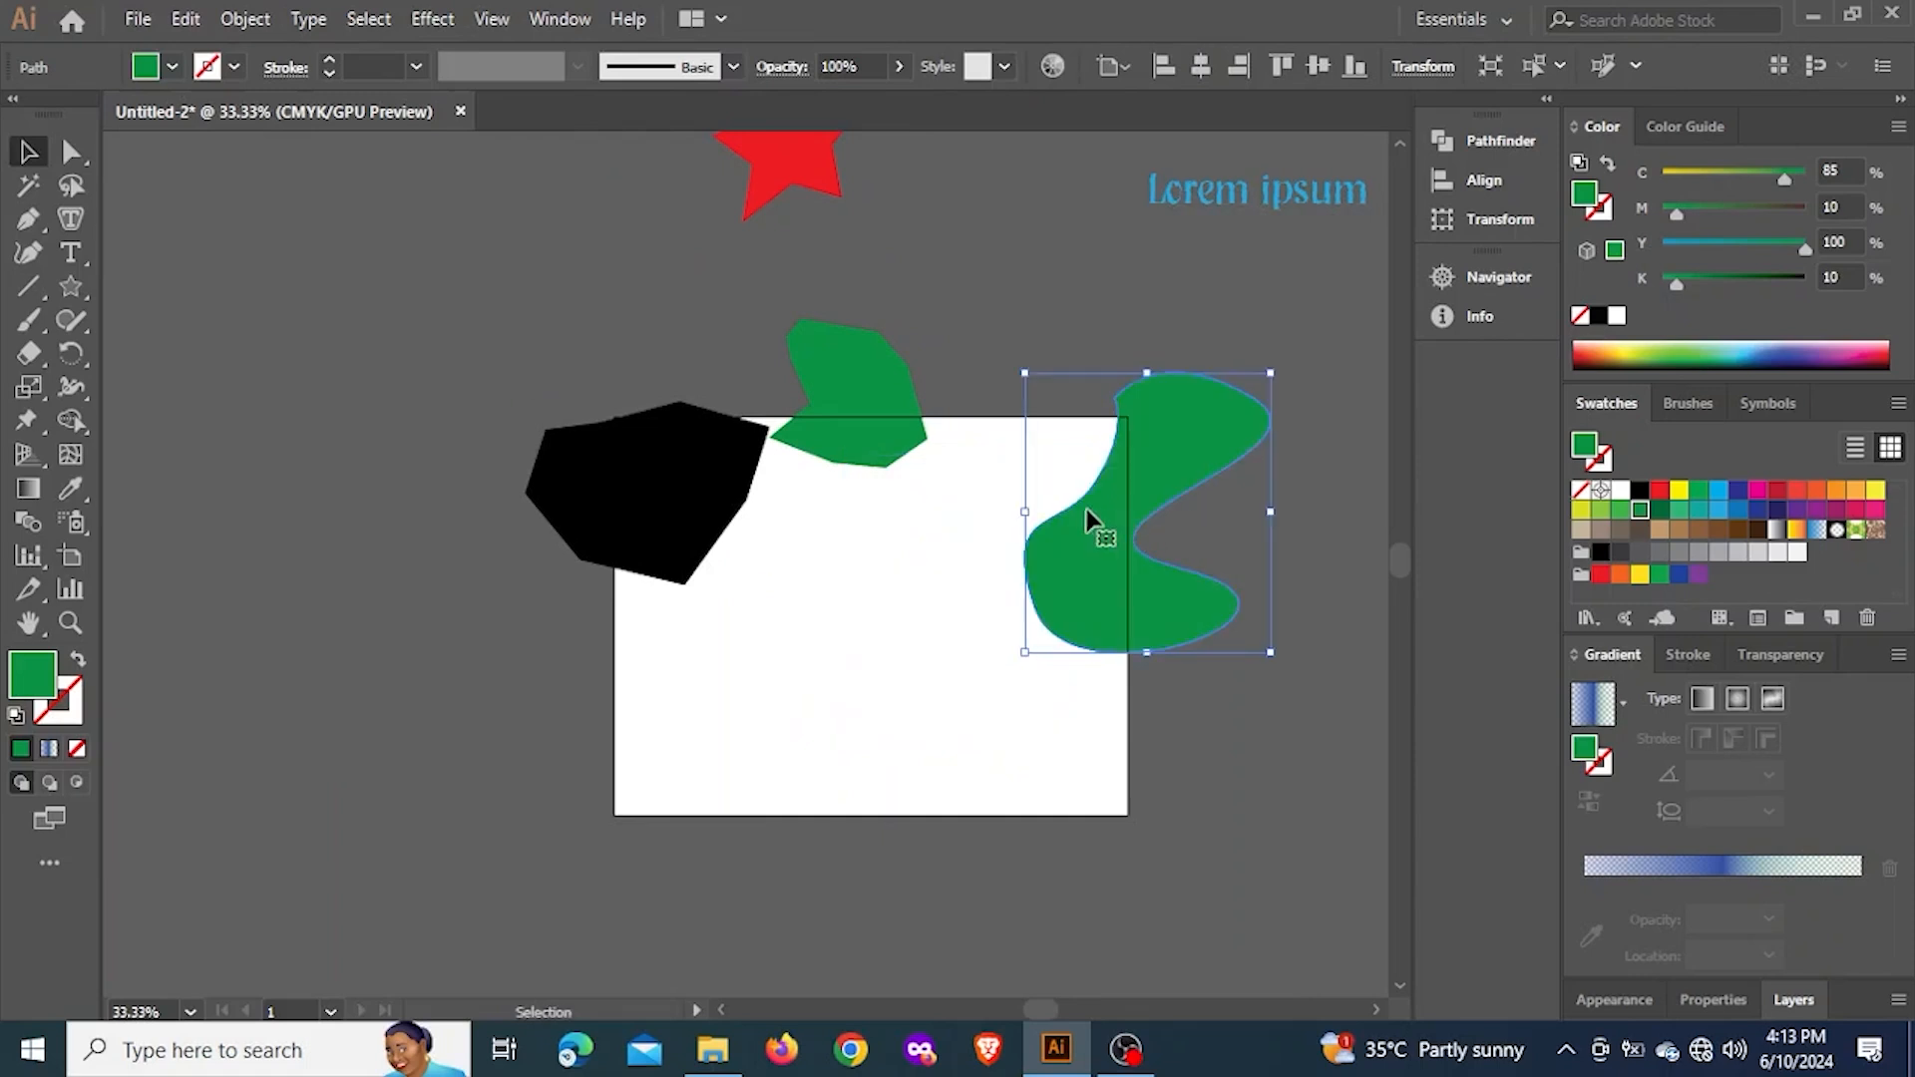
left_click(28, 219)
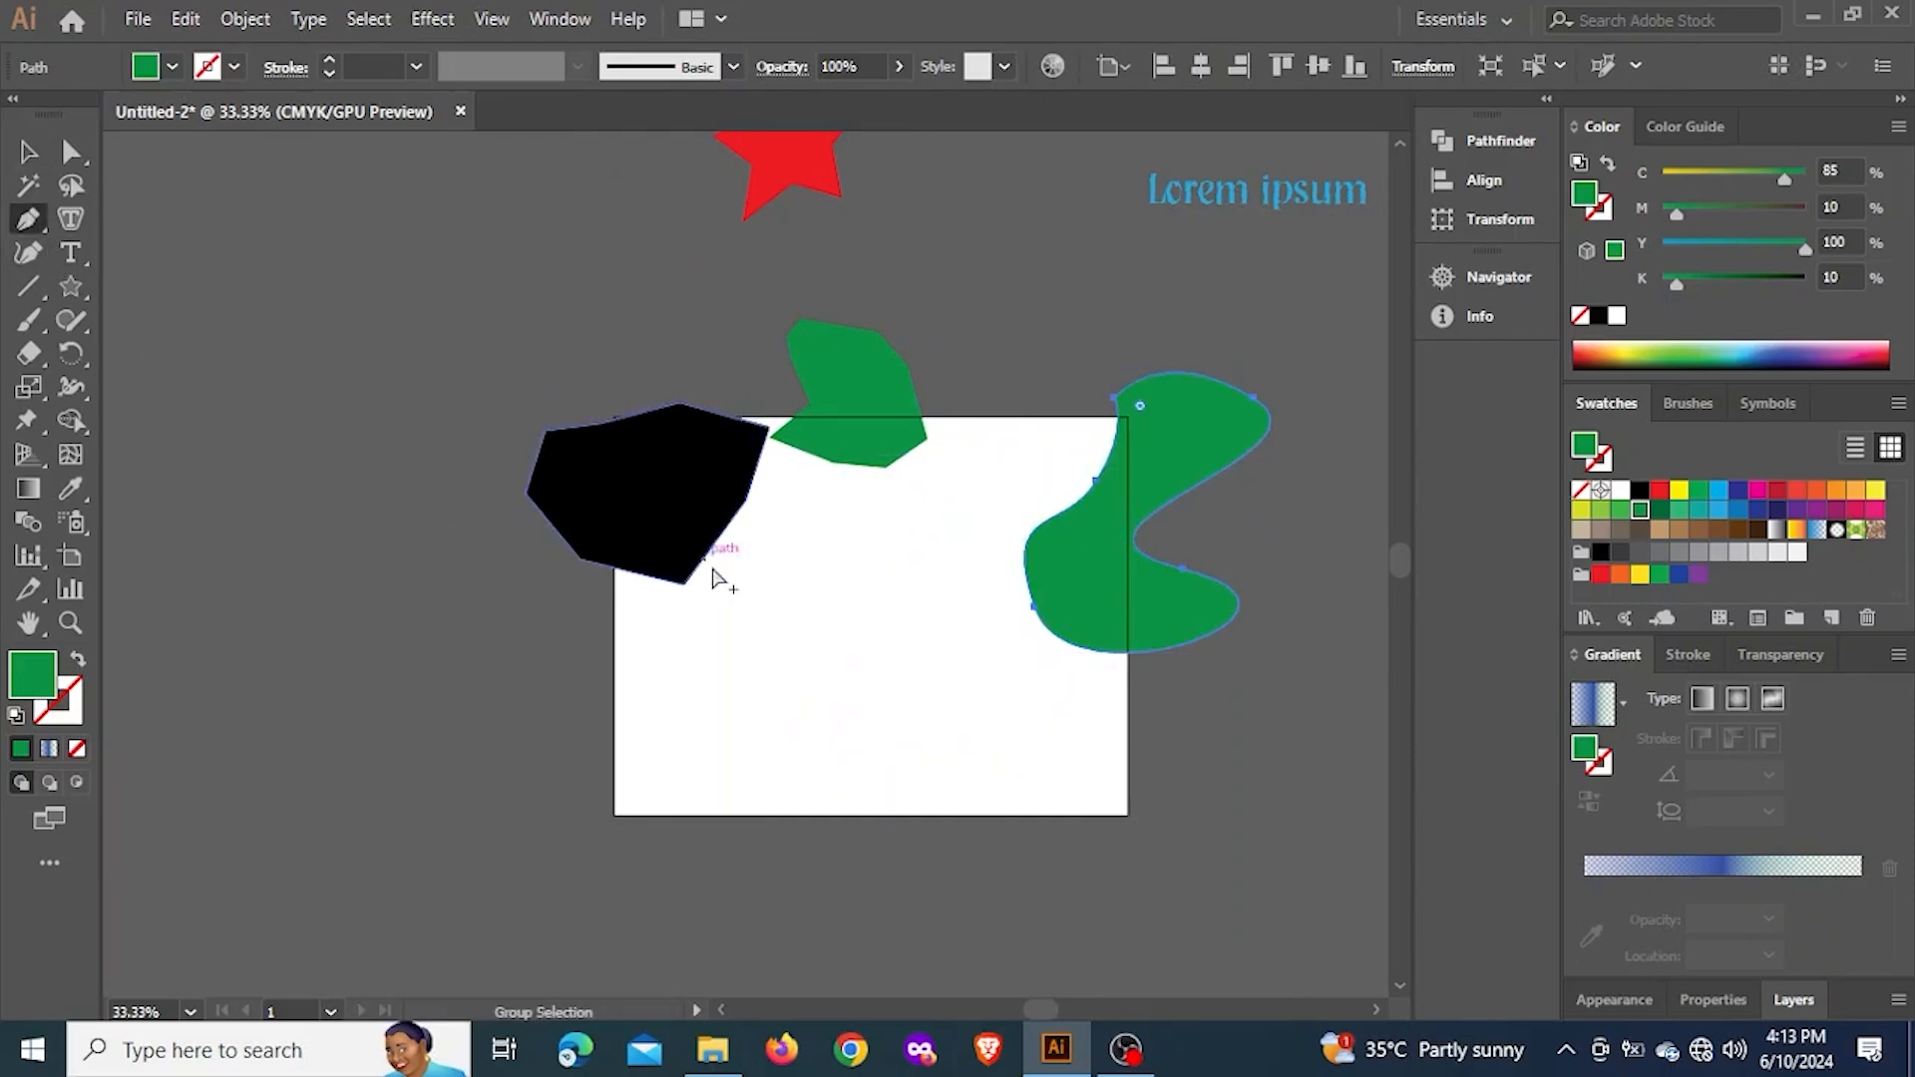
scroll(712, 588, "up", 2)
left_click(670, 691)
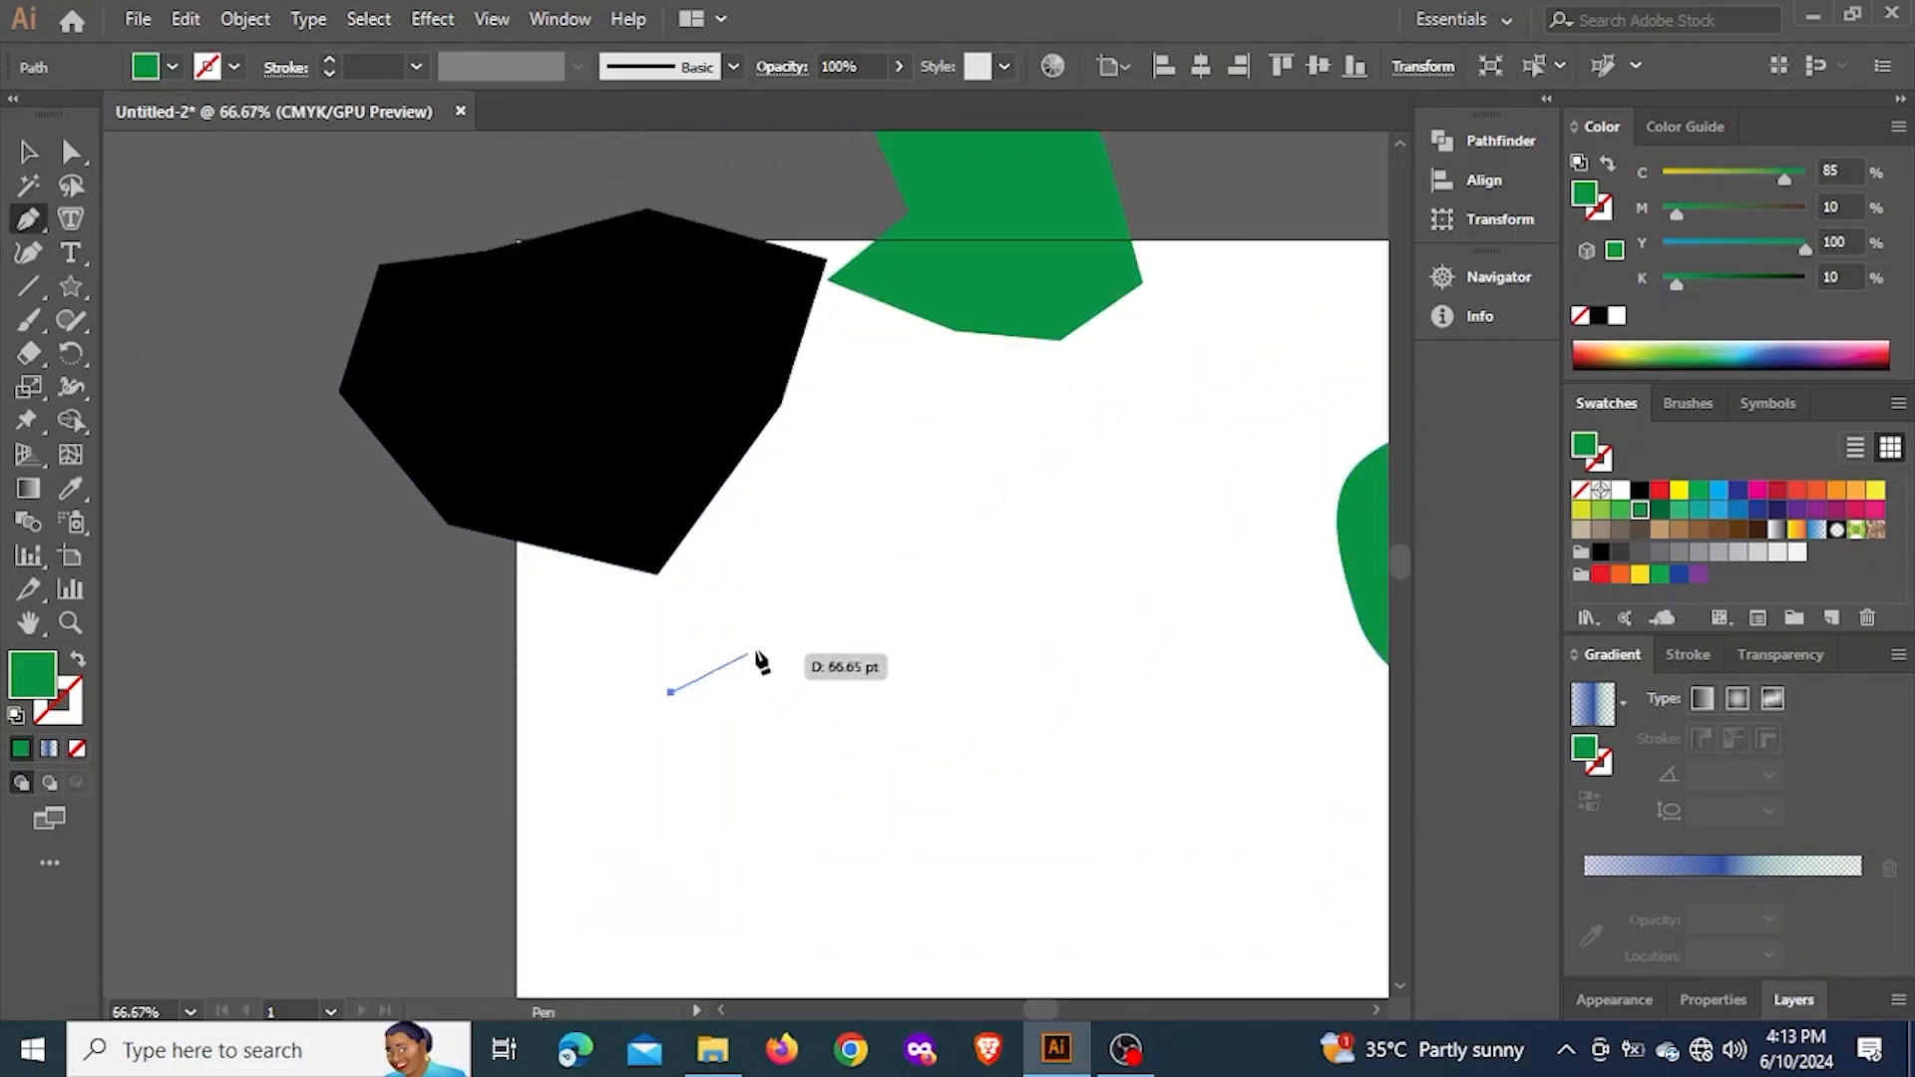
left_click_drag(918, 575, 576, 577)
left_click(440, 578)
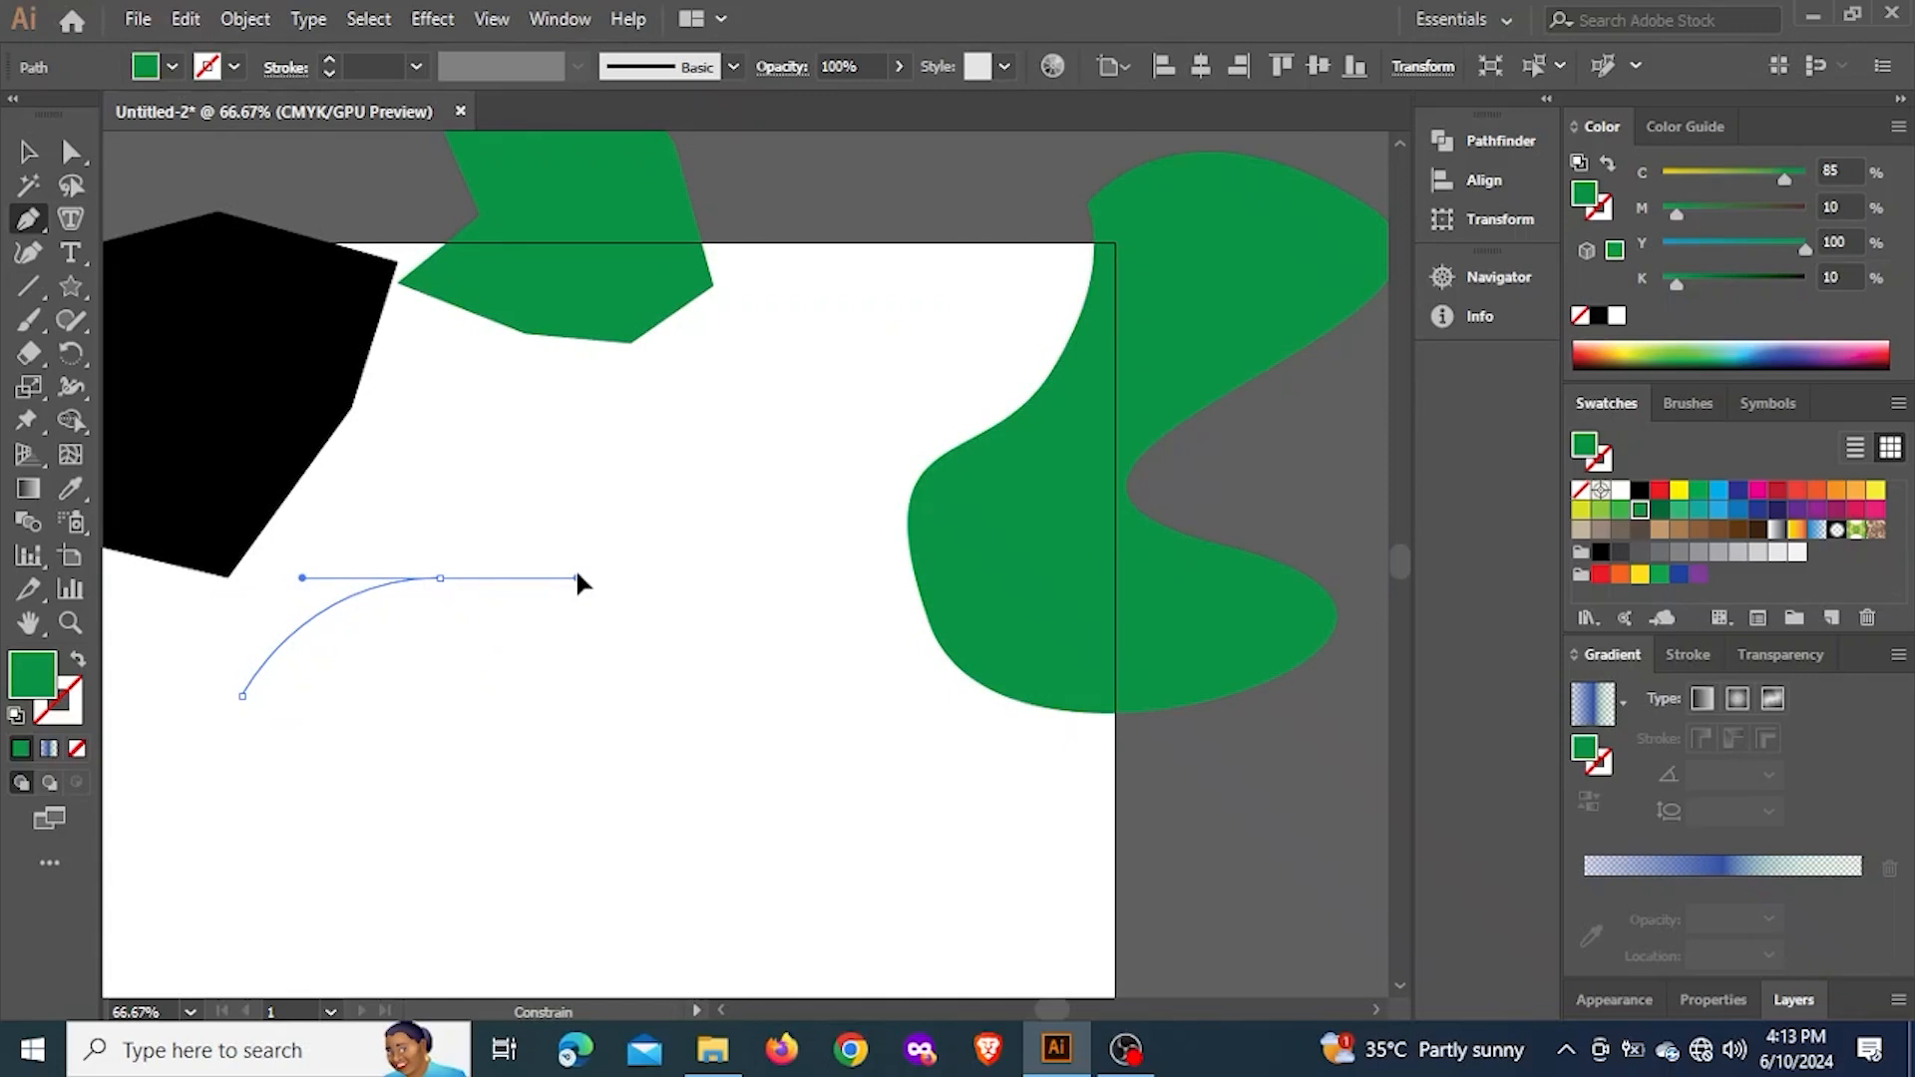
left_click_drag(577, 577, 578, 577)
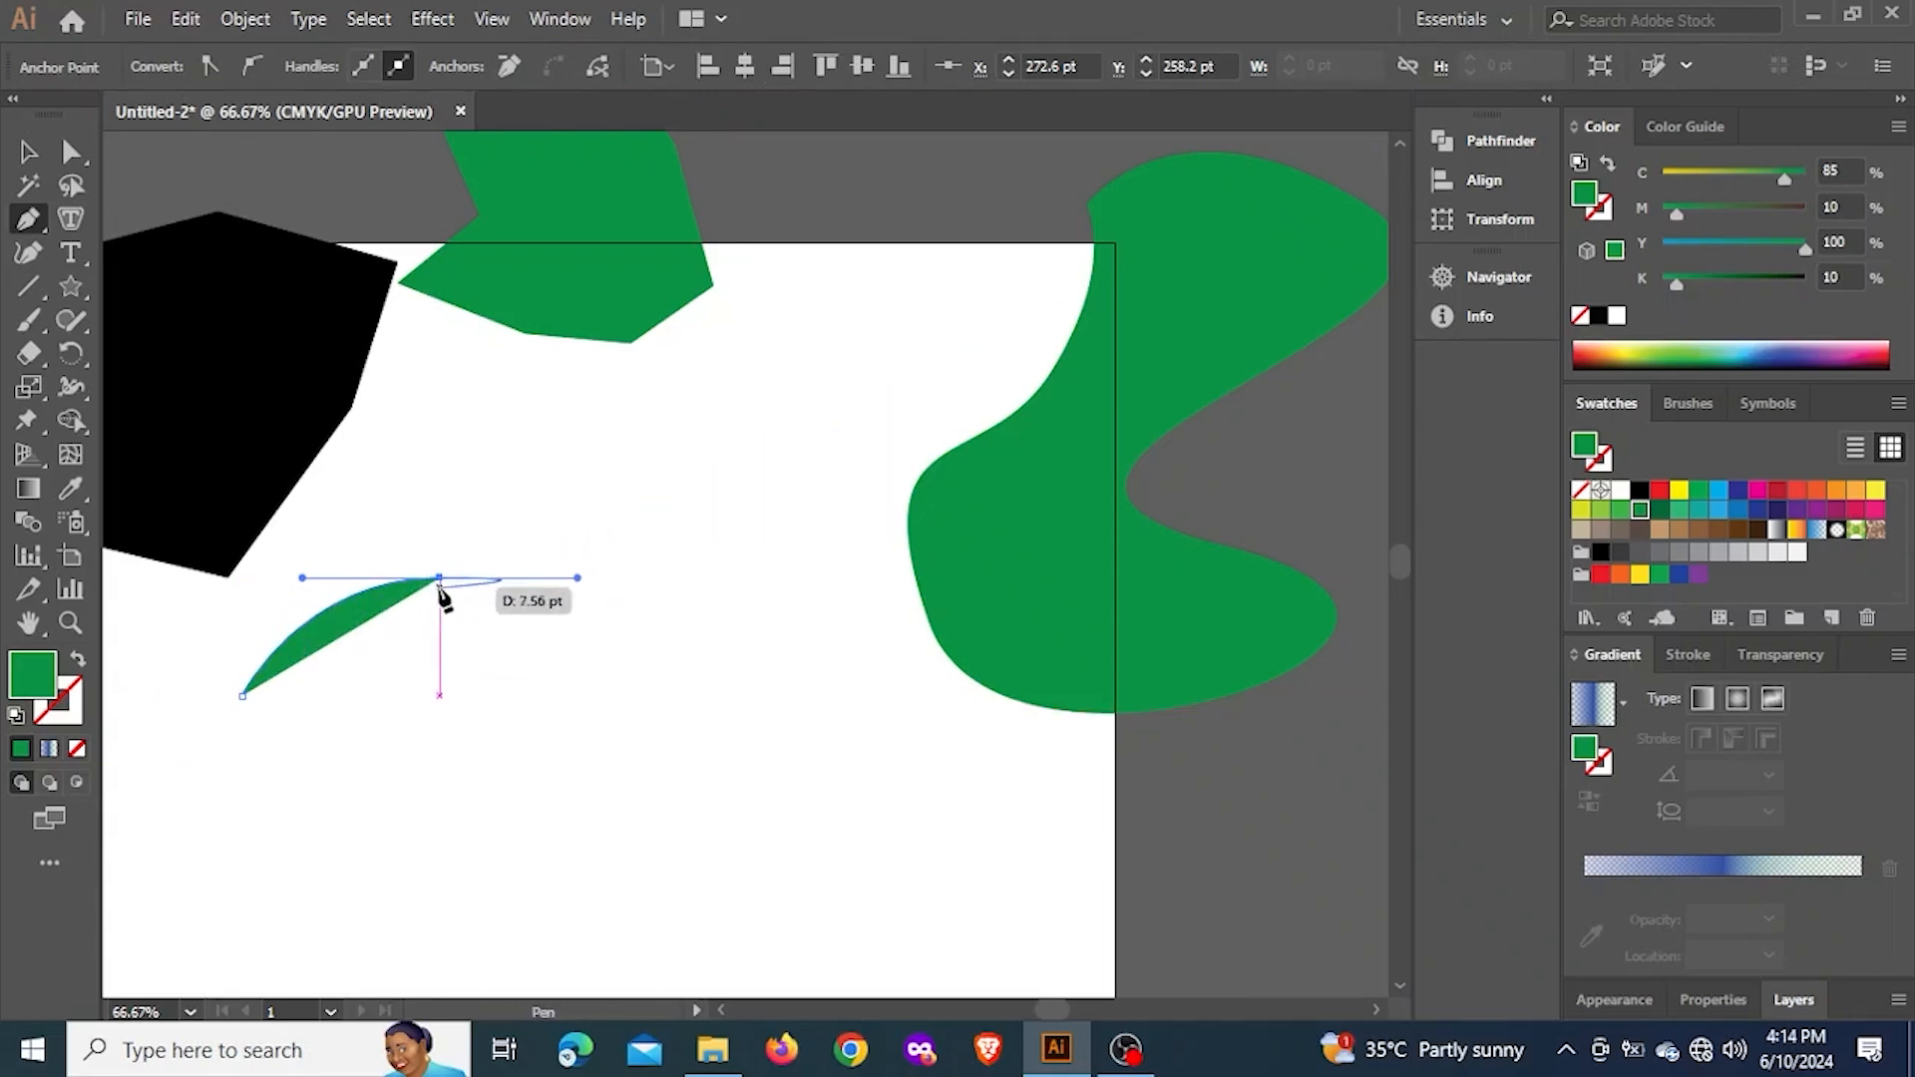
left_click(440, 790)
key("ctrl+z")
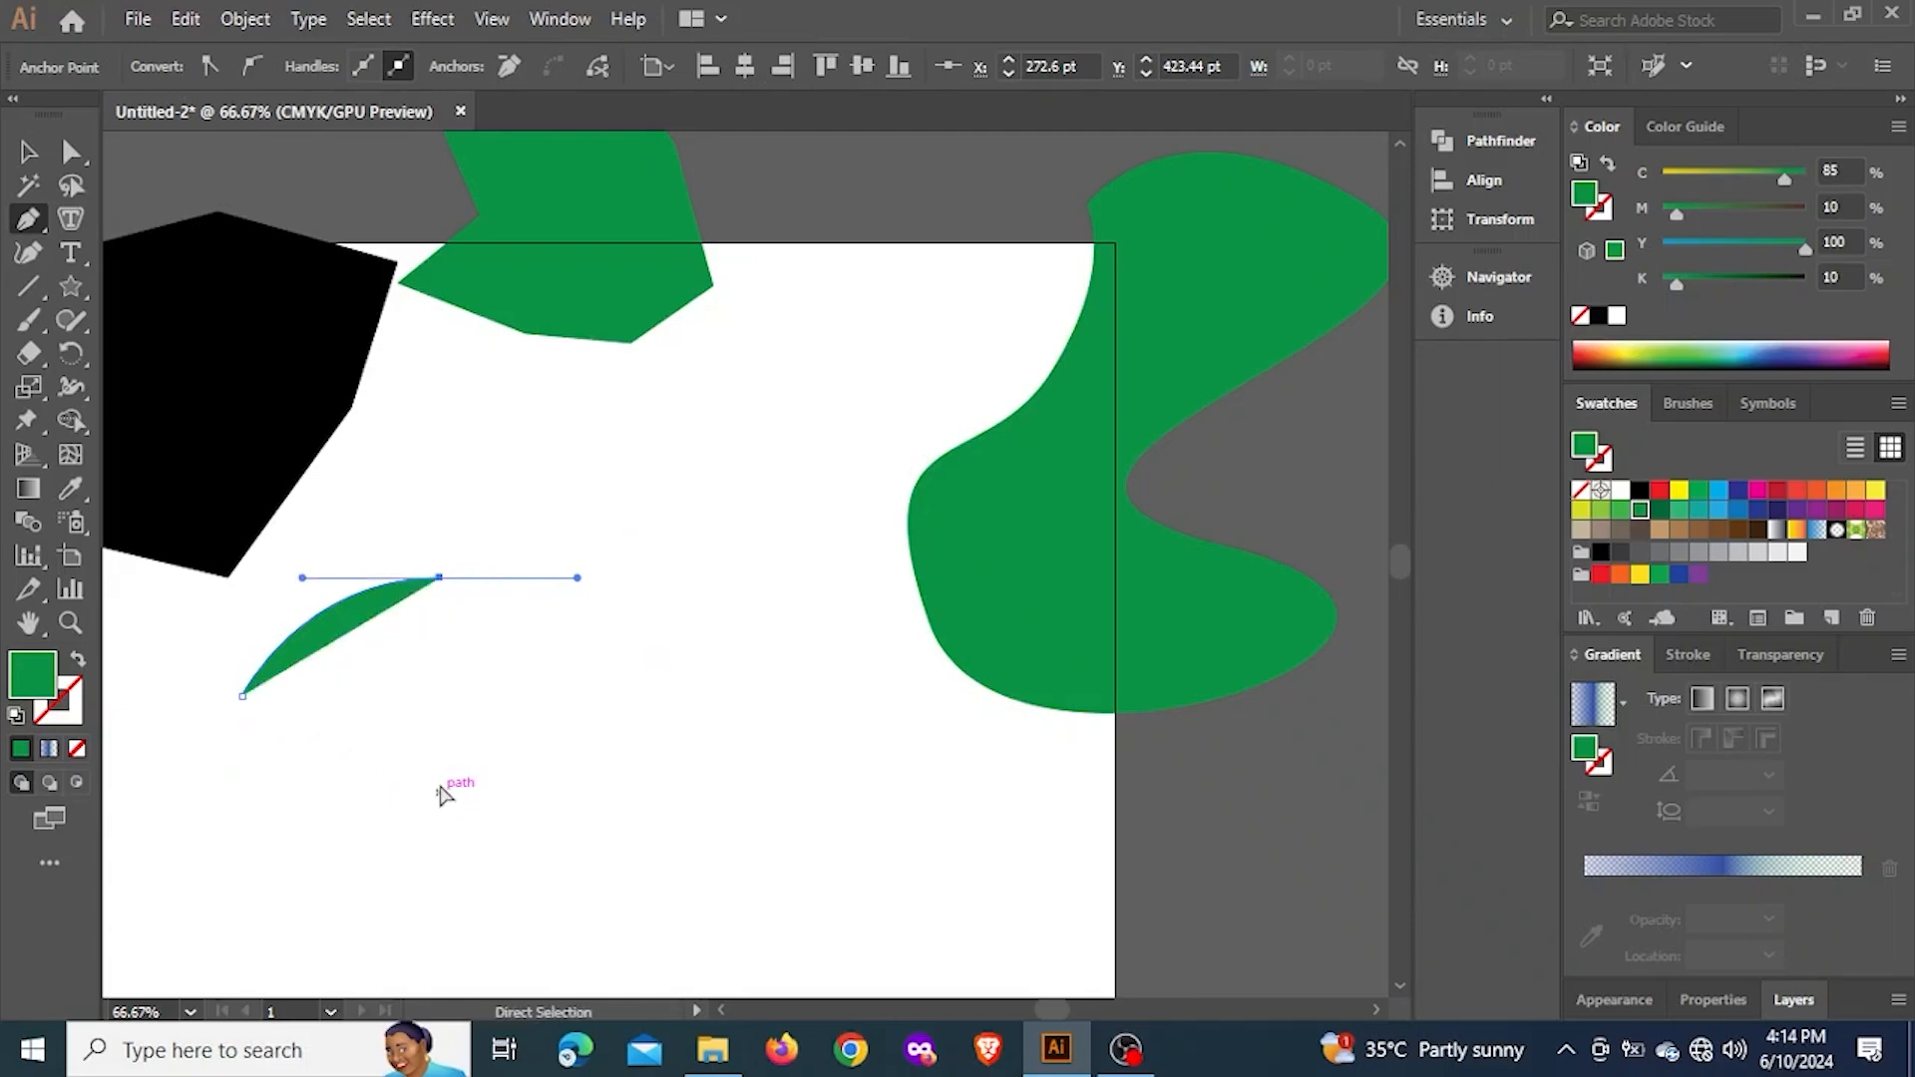
left_click(440, 783)
key("ctrl+z")
left_click(440, 783)
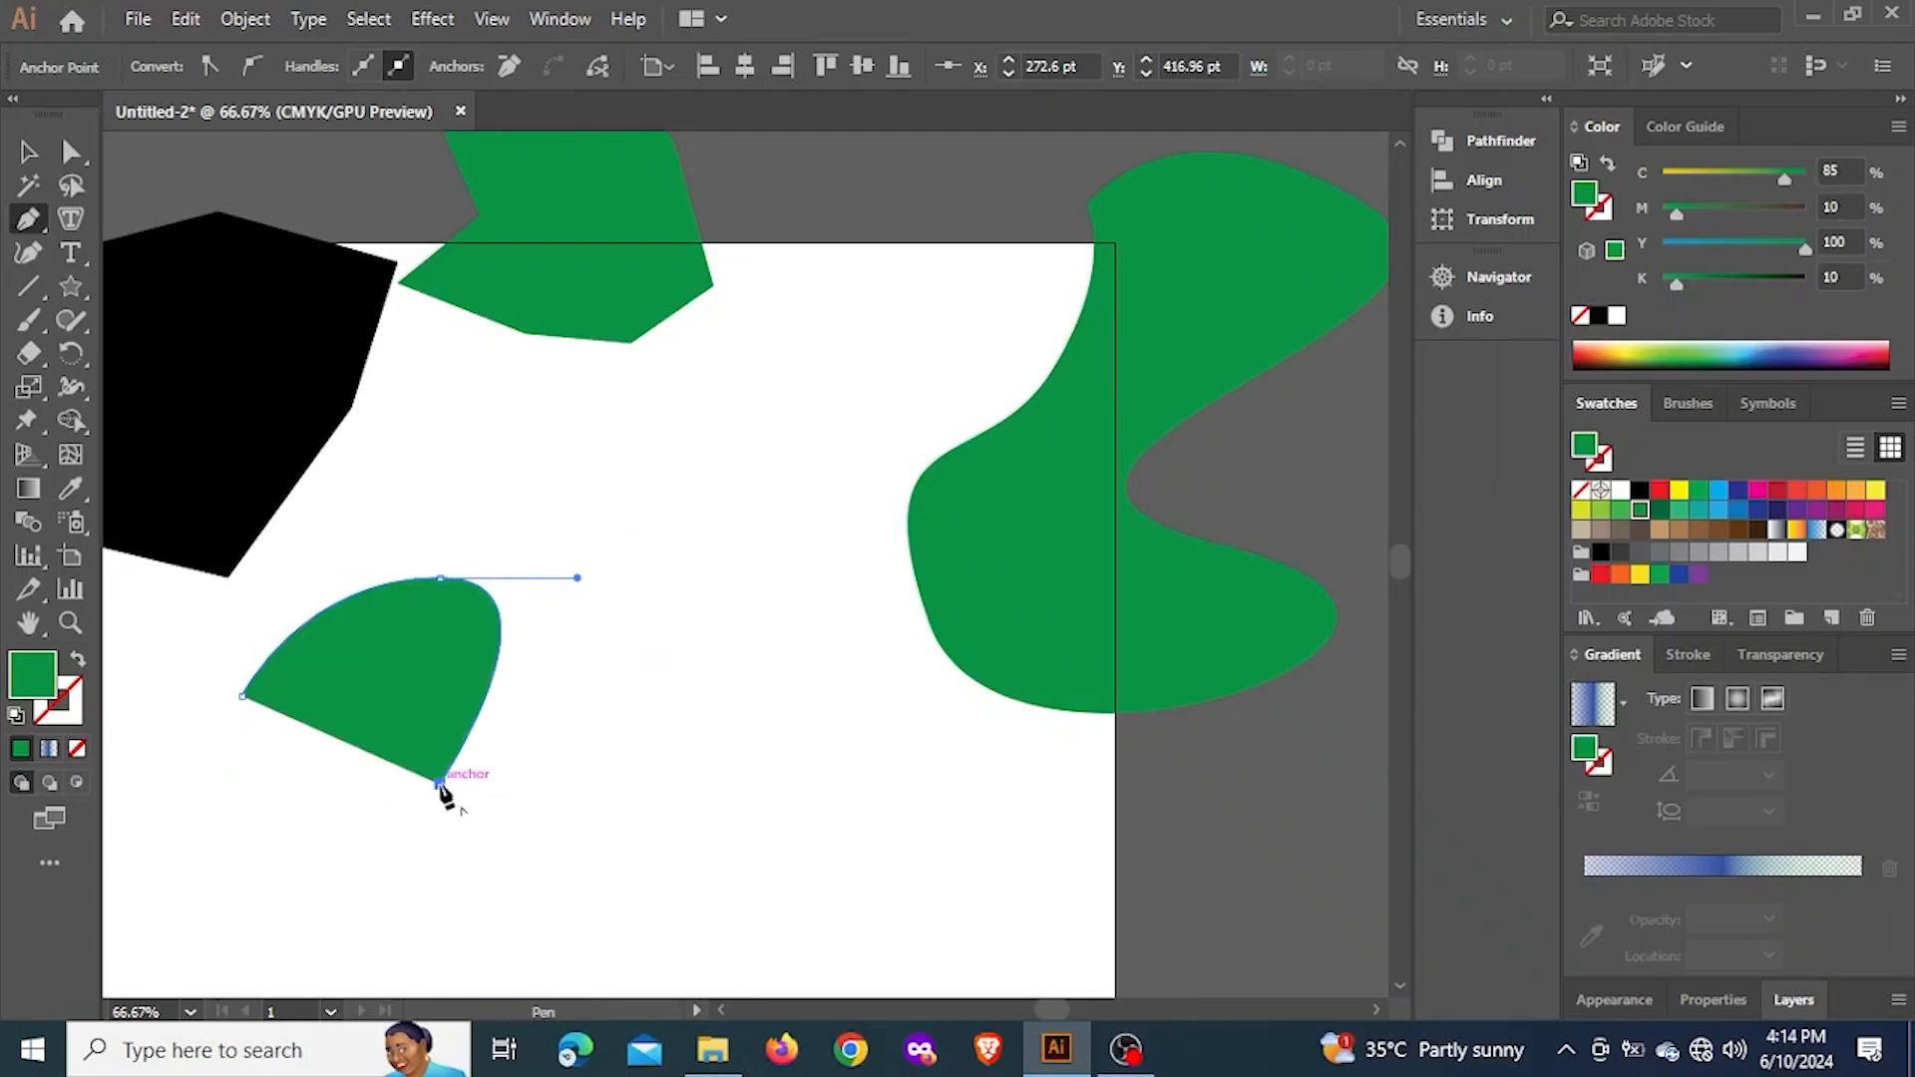
key("ctrl+z")
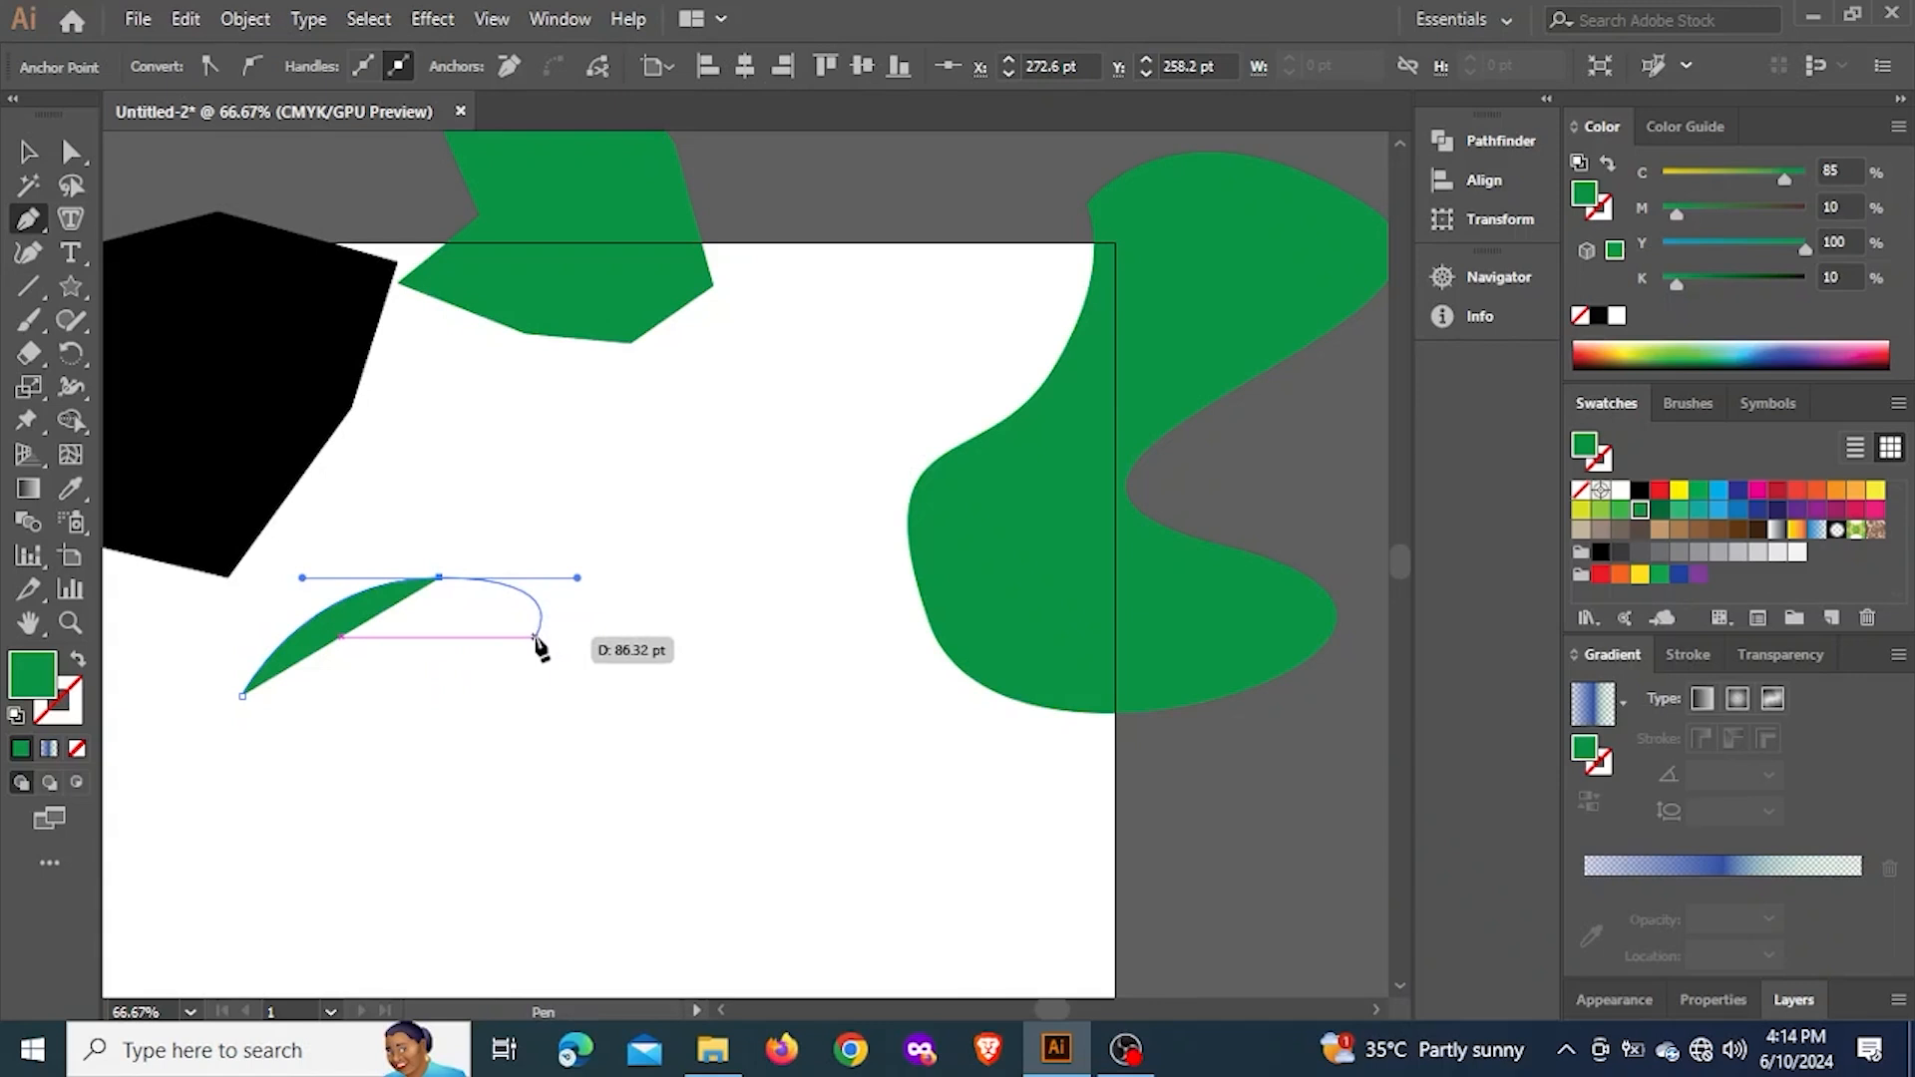
Remove the second anchor's outgoing handle and close the path with a straight vertical side, an arched notch below and a curved outer side
key("alt")
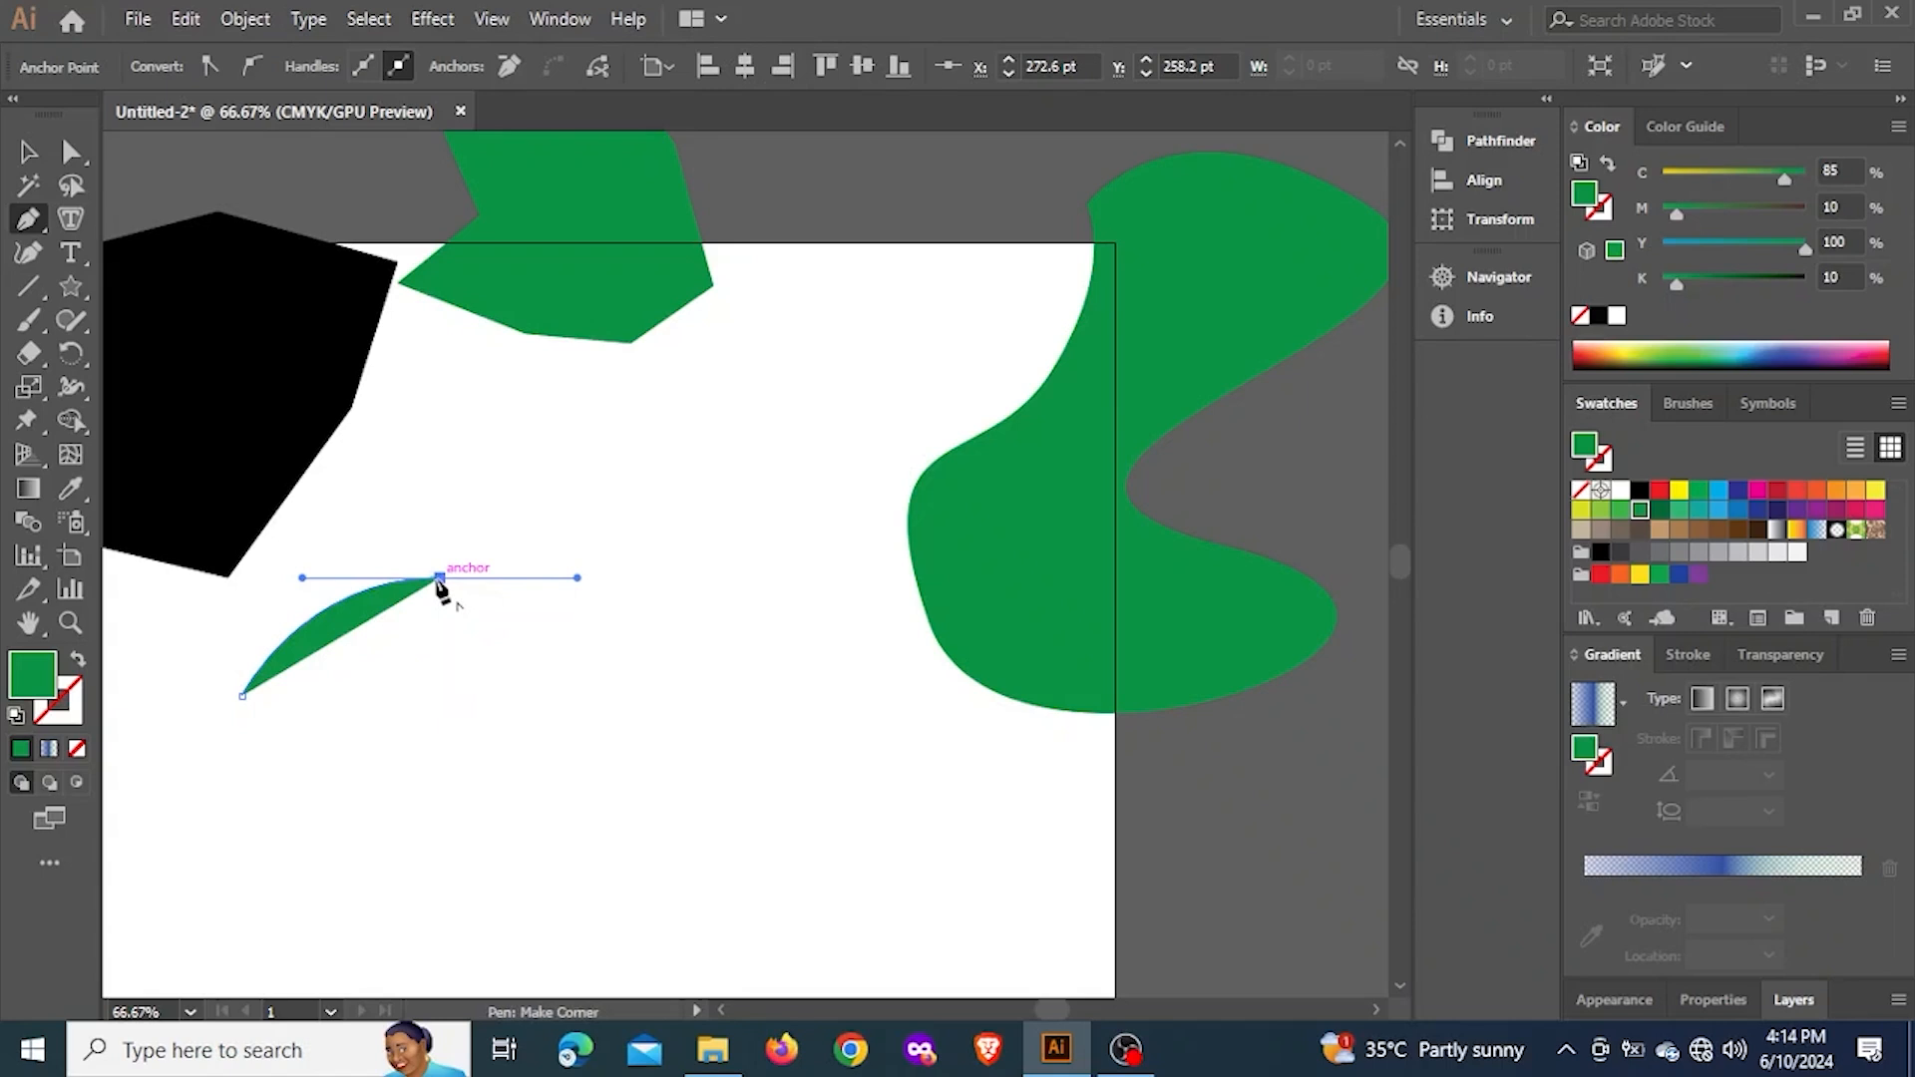
left_click_drag(439, 578, 487, 578)
left_click_drag(588, 589, 438, 868)
left_click(439, 867)
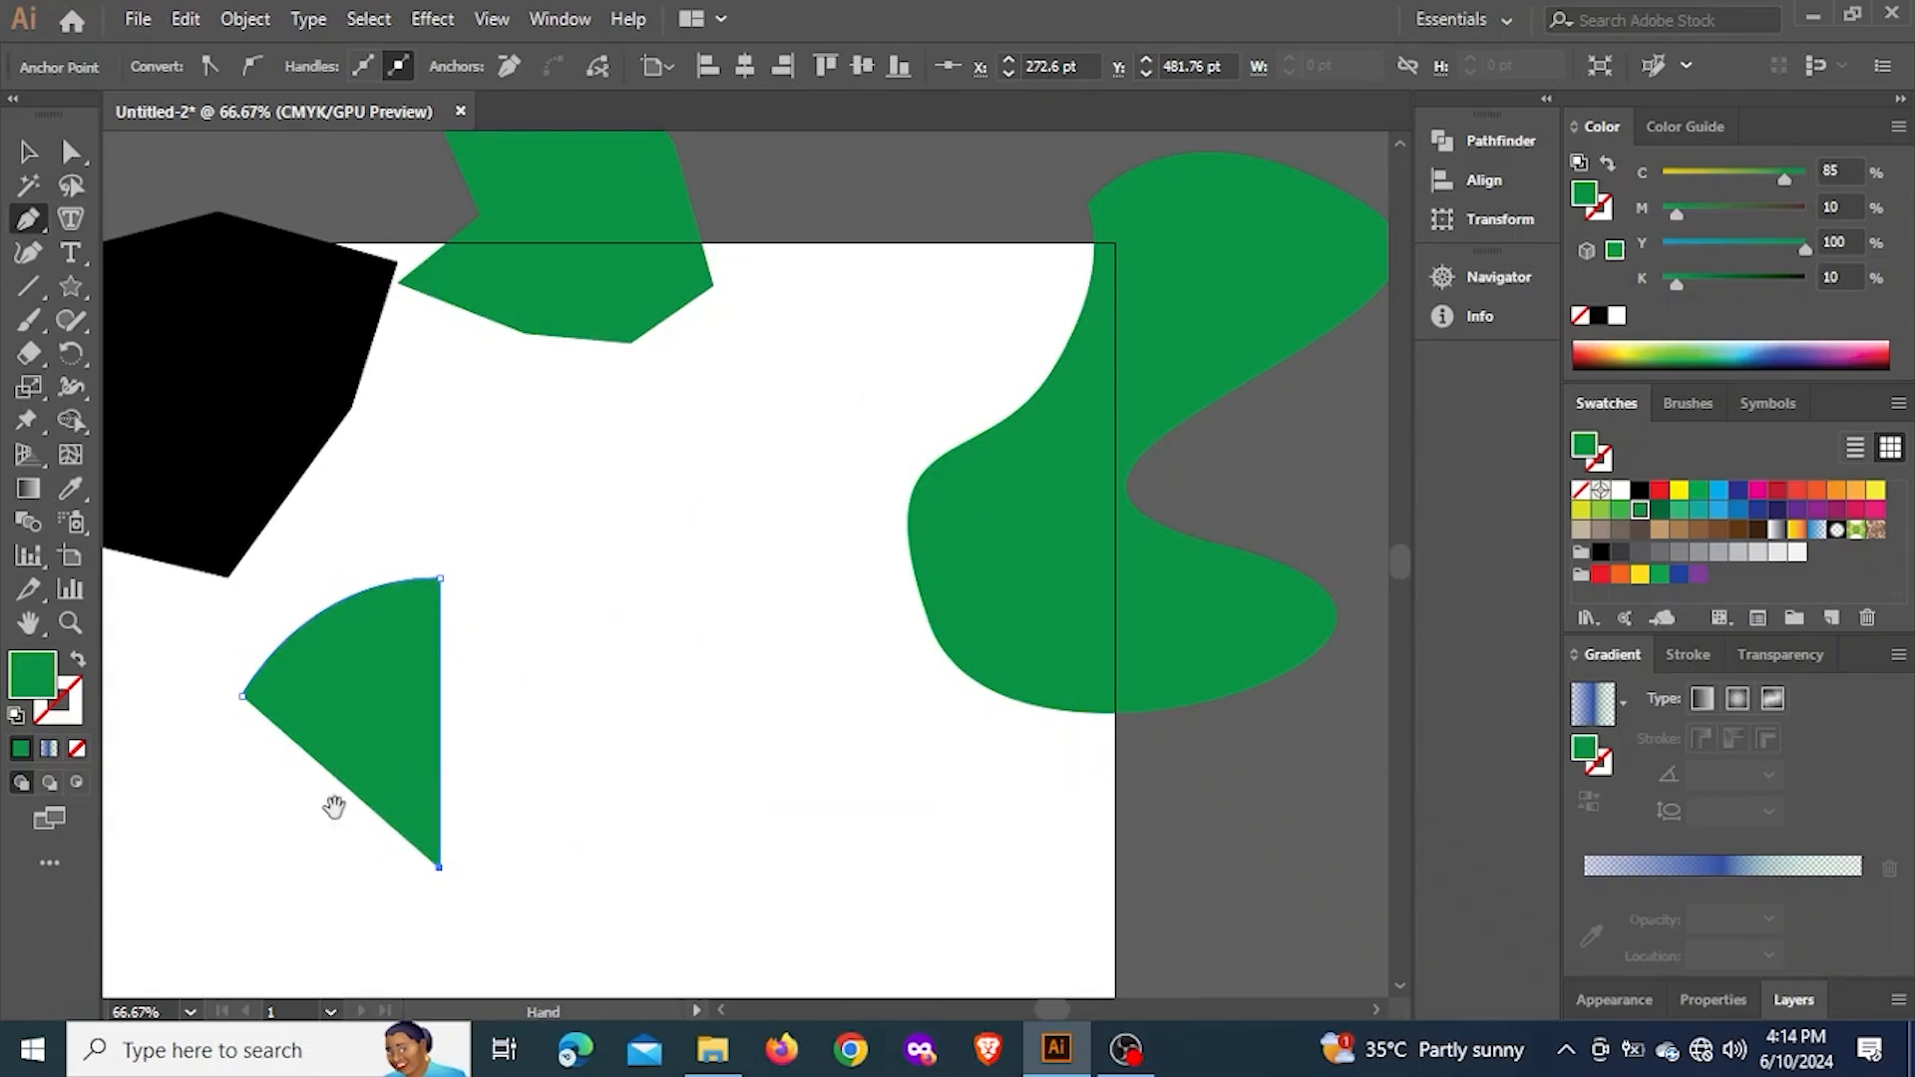
left_click_drag(333, 803, 555, 620)
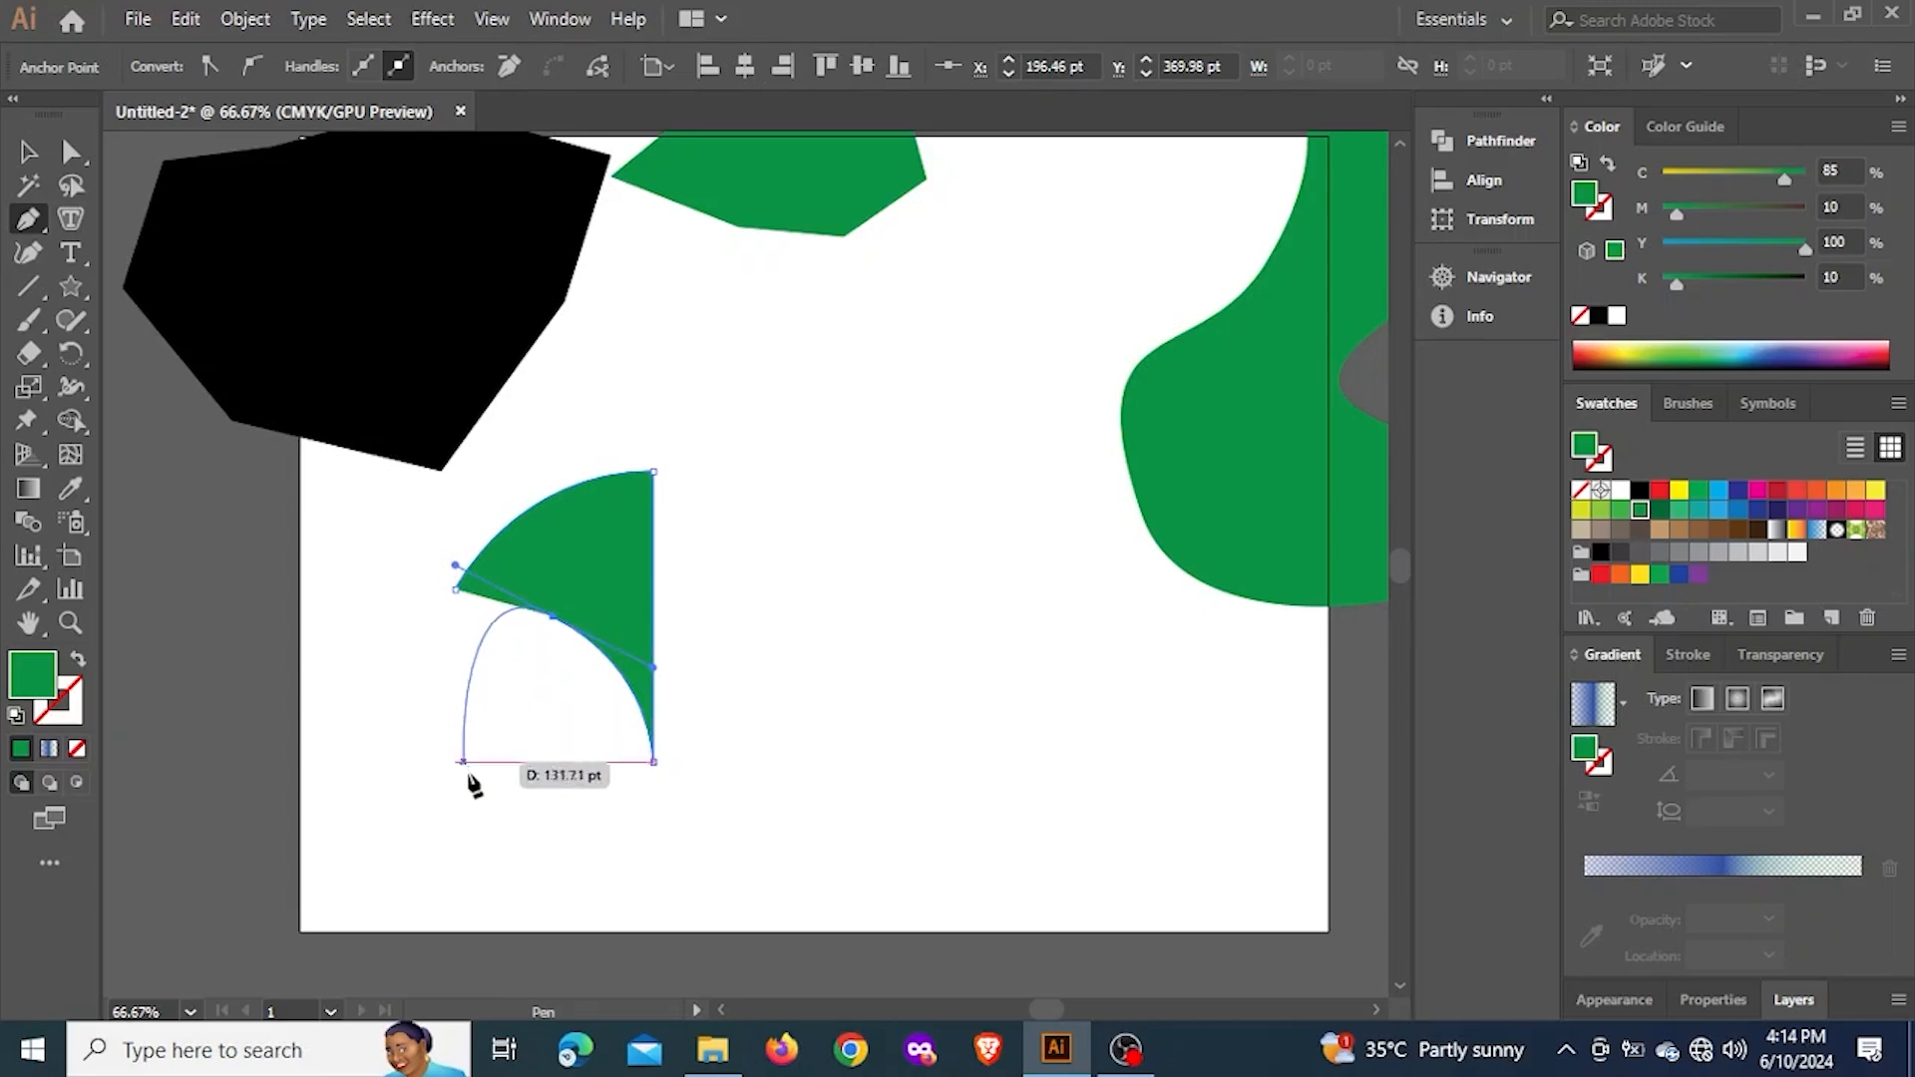
left_click_drag(483, 810, 388, 762)
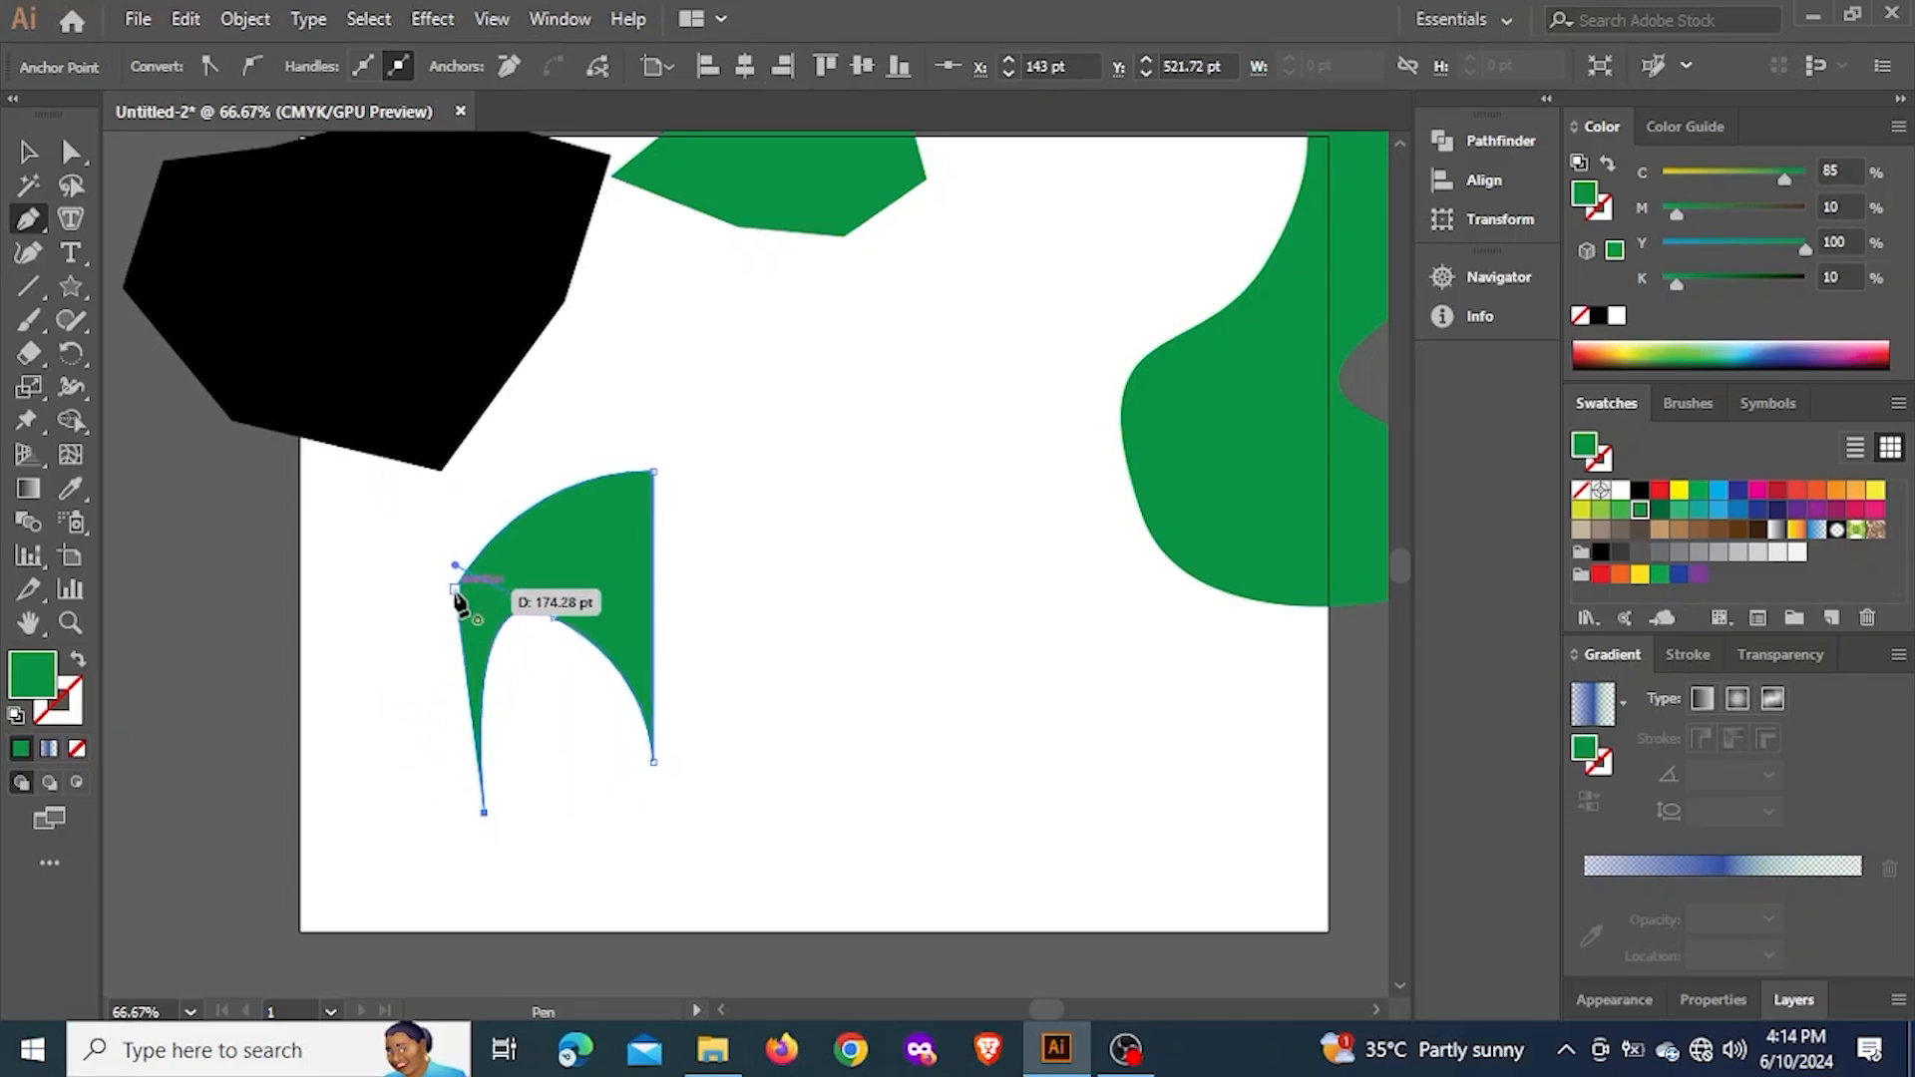
left_click_drag(458, 591, 520, 483)
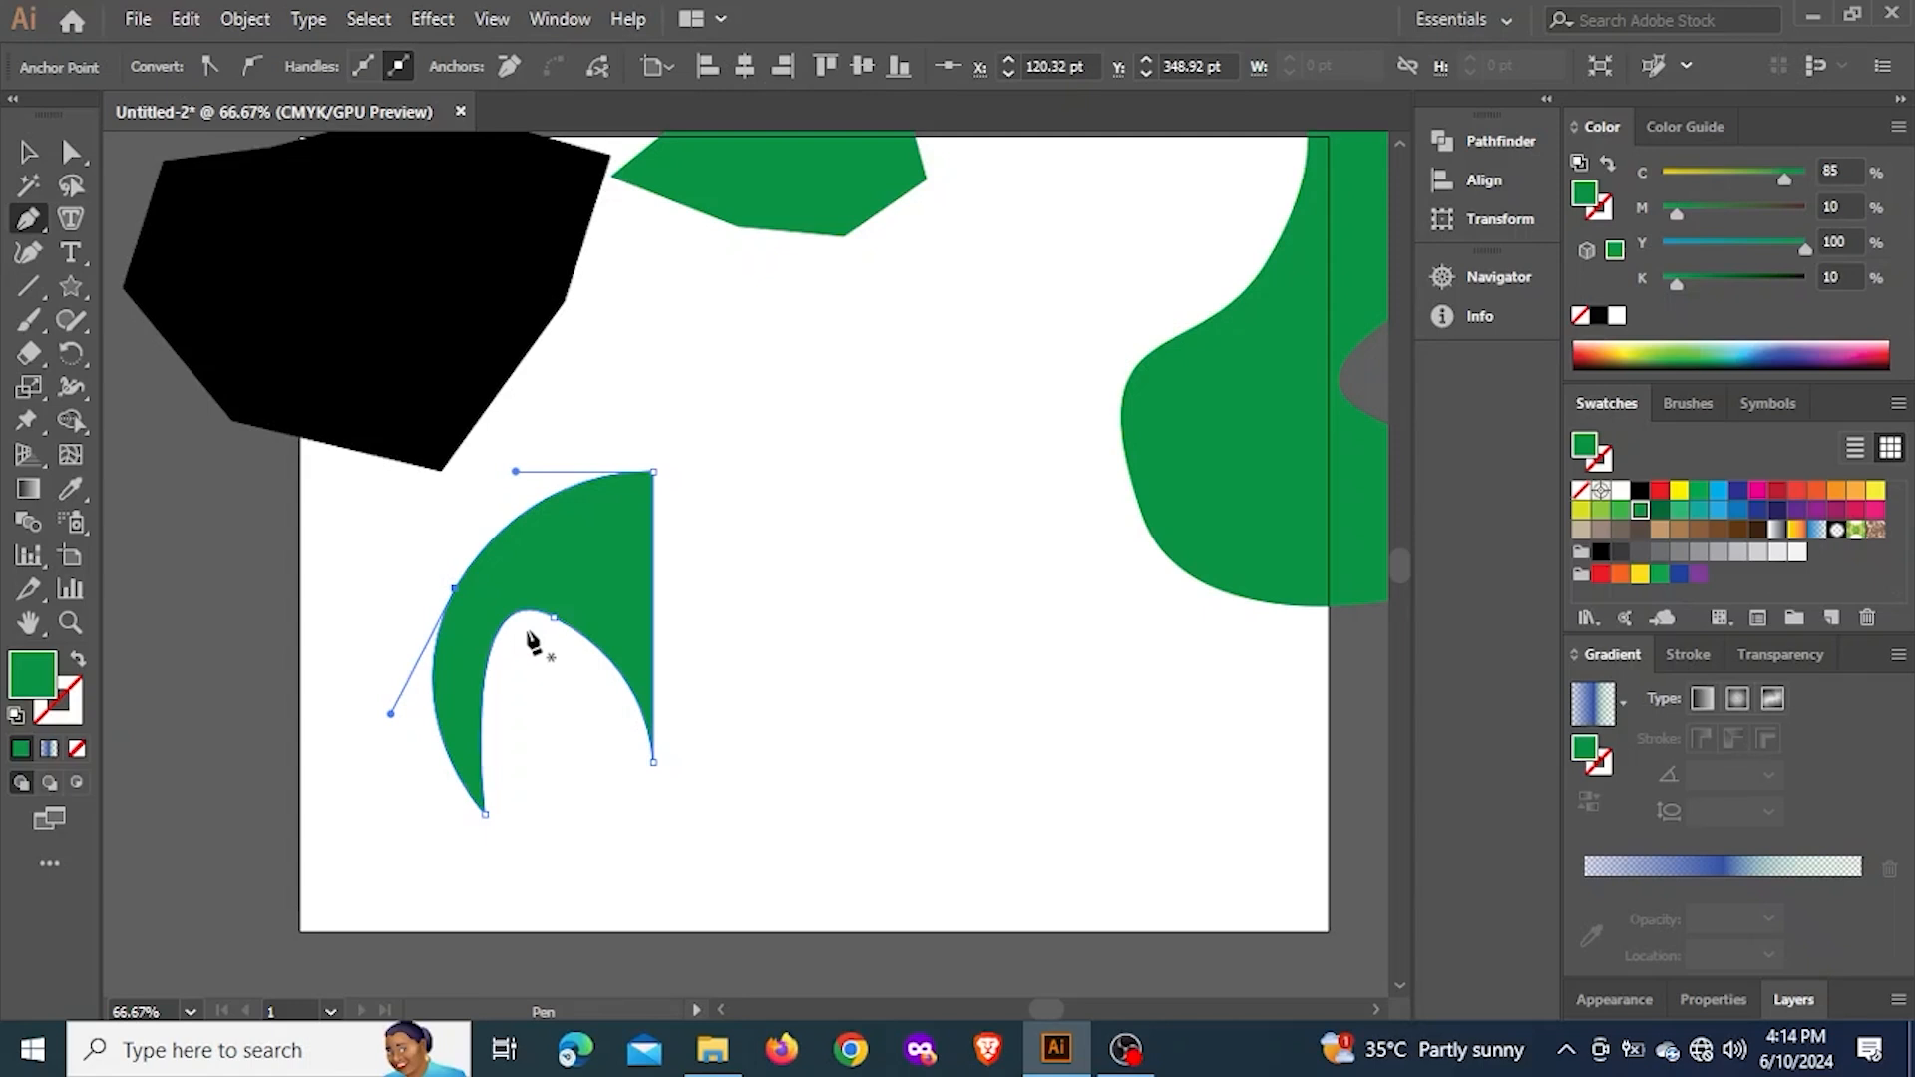
Delete the arch-shaped green path from the artboard
left_click(28, 151)
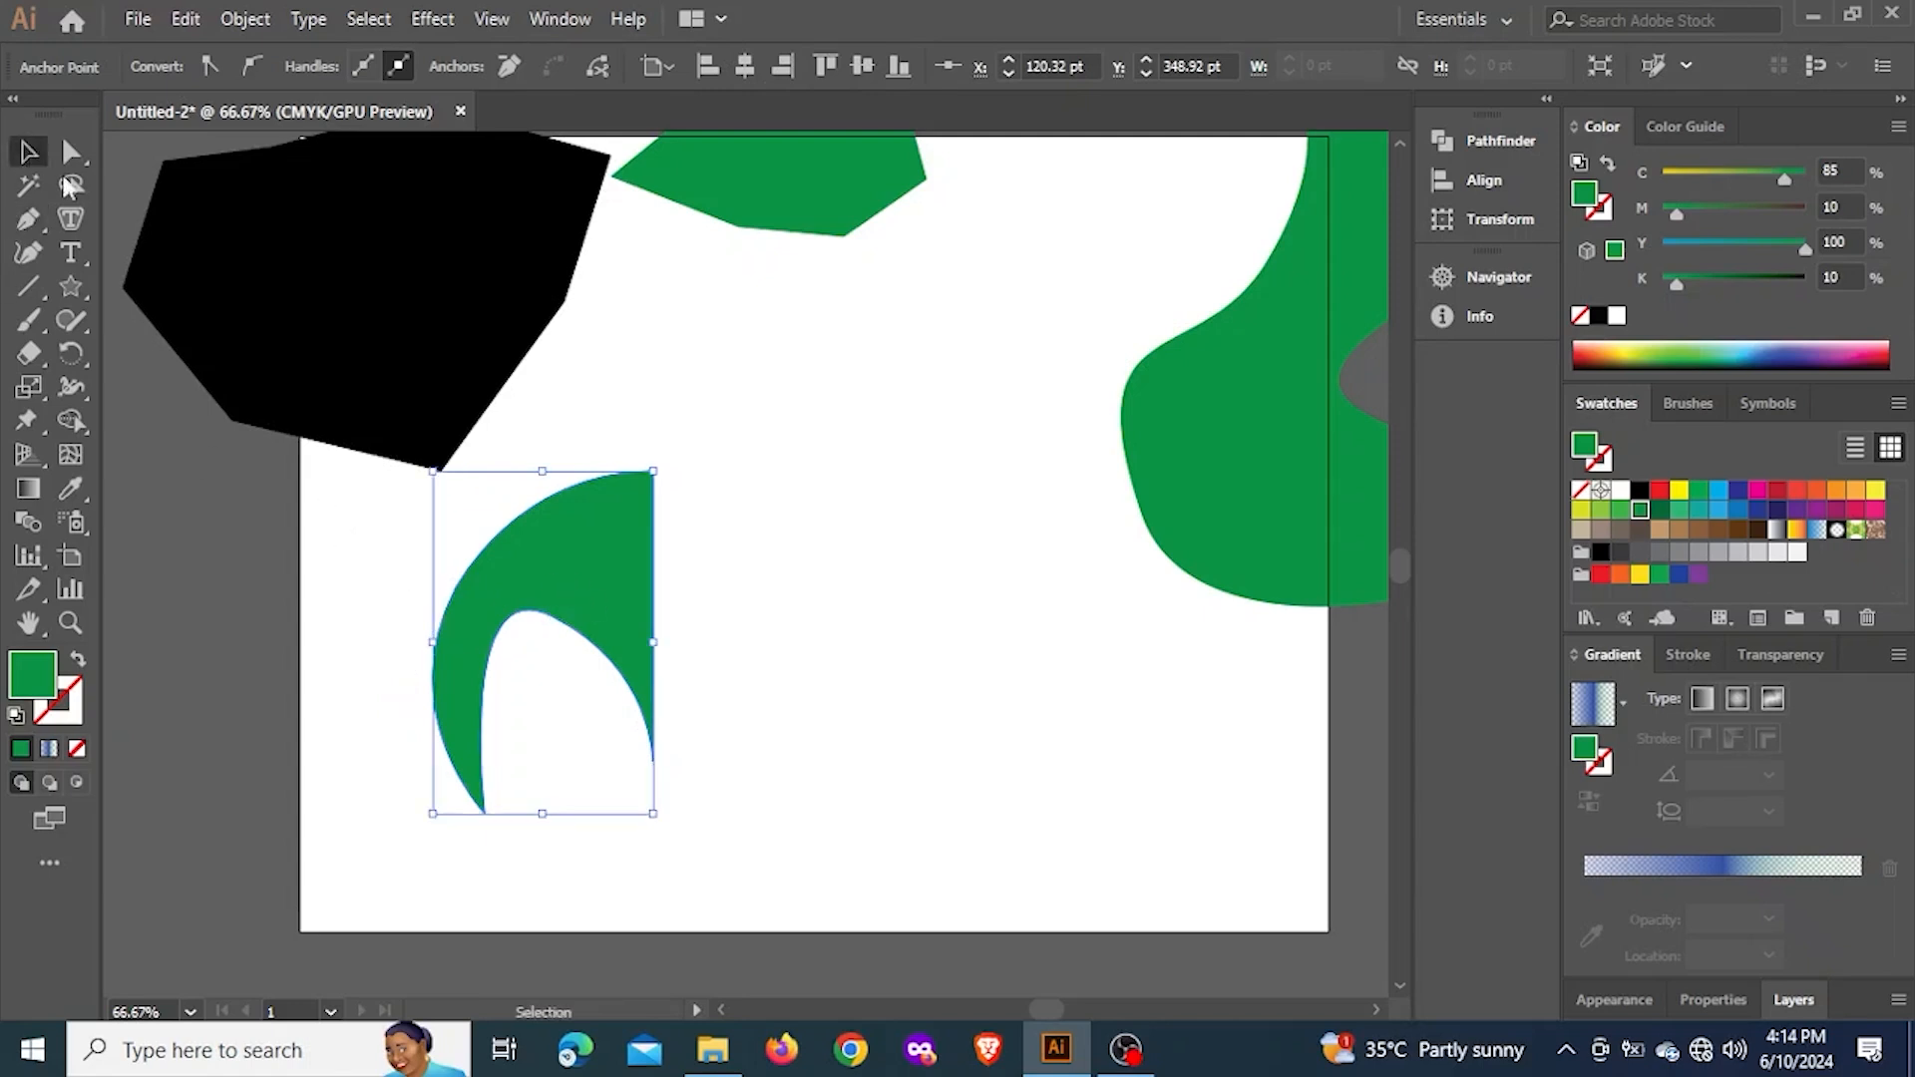
left_click(618, 555)
key("Delete")
Start a new green path below the black polygon with the Pen tool and curve it to a smooth second anchor point with a downward-sloping handle
left_click(28, 220)
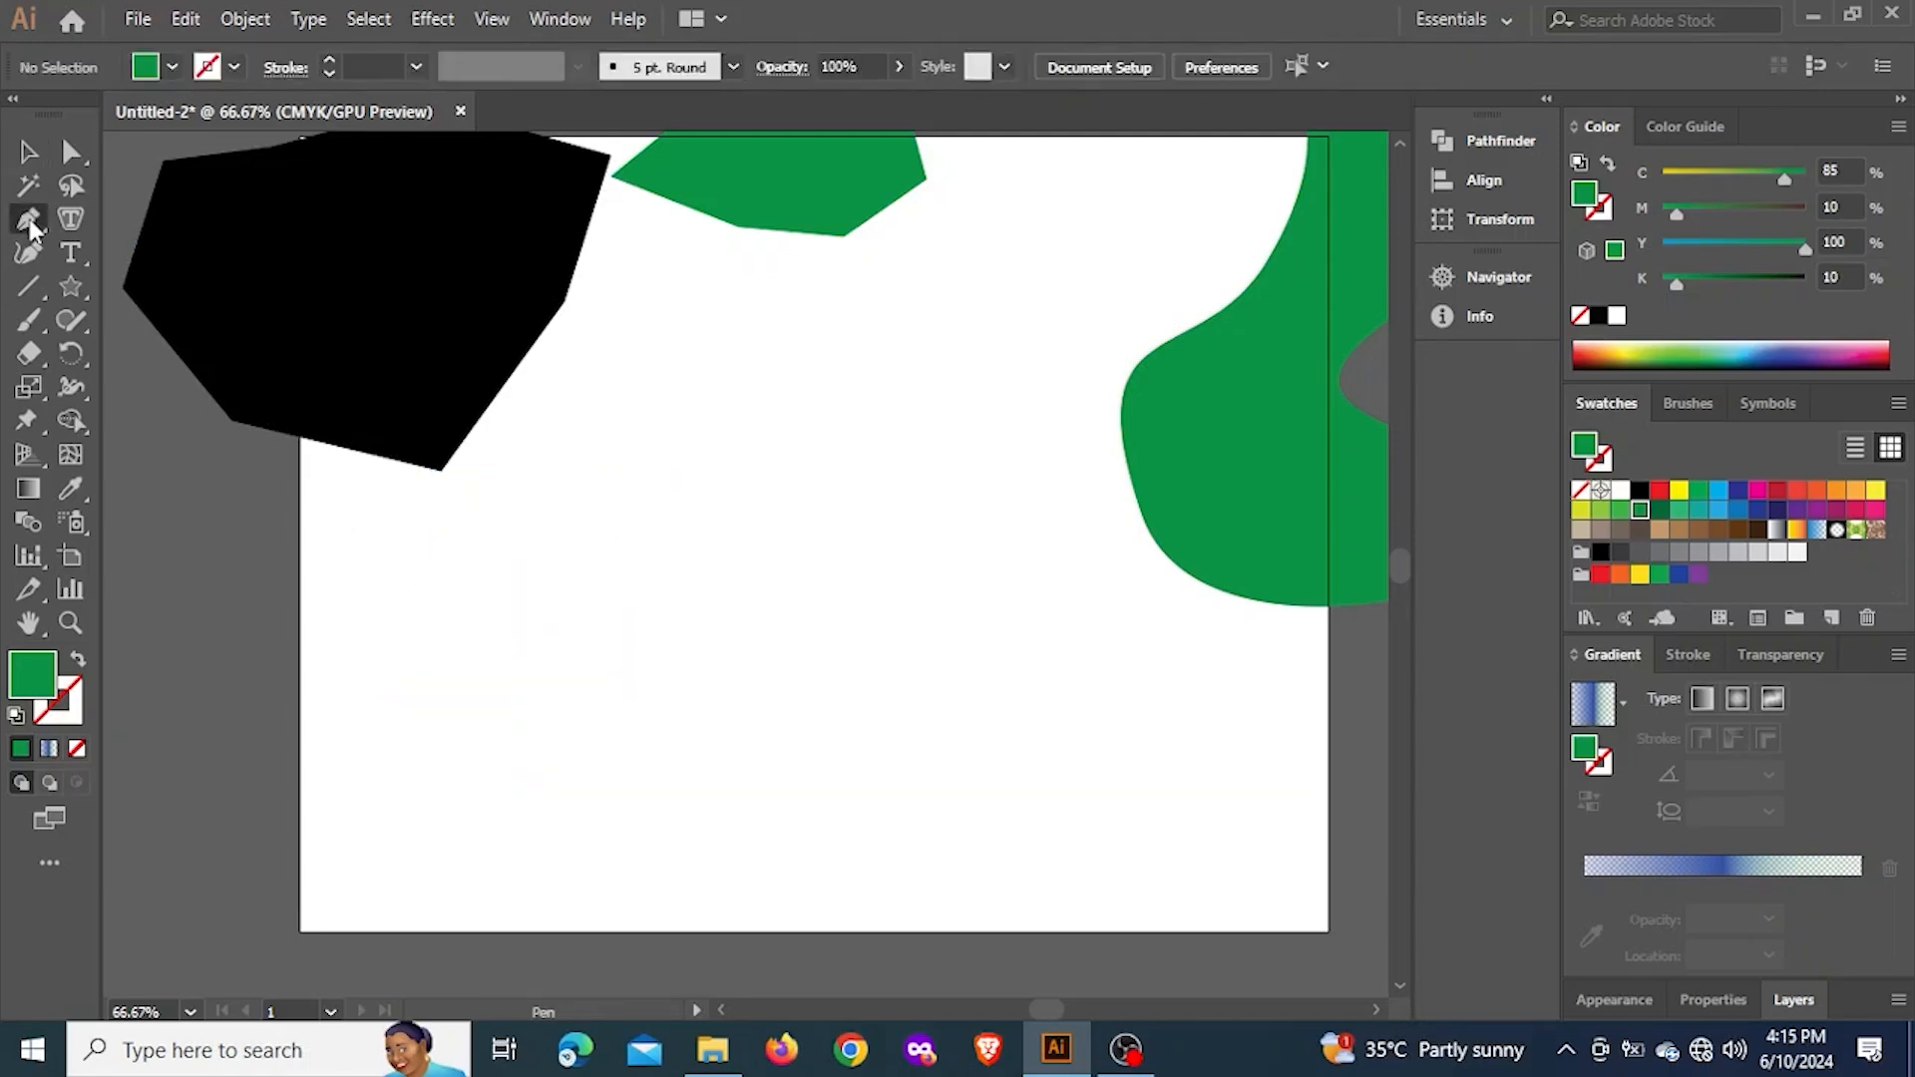
left_click(480, 631)
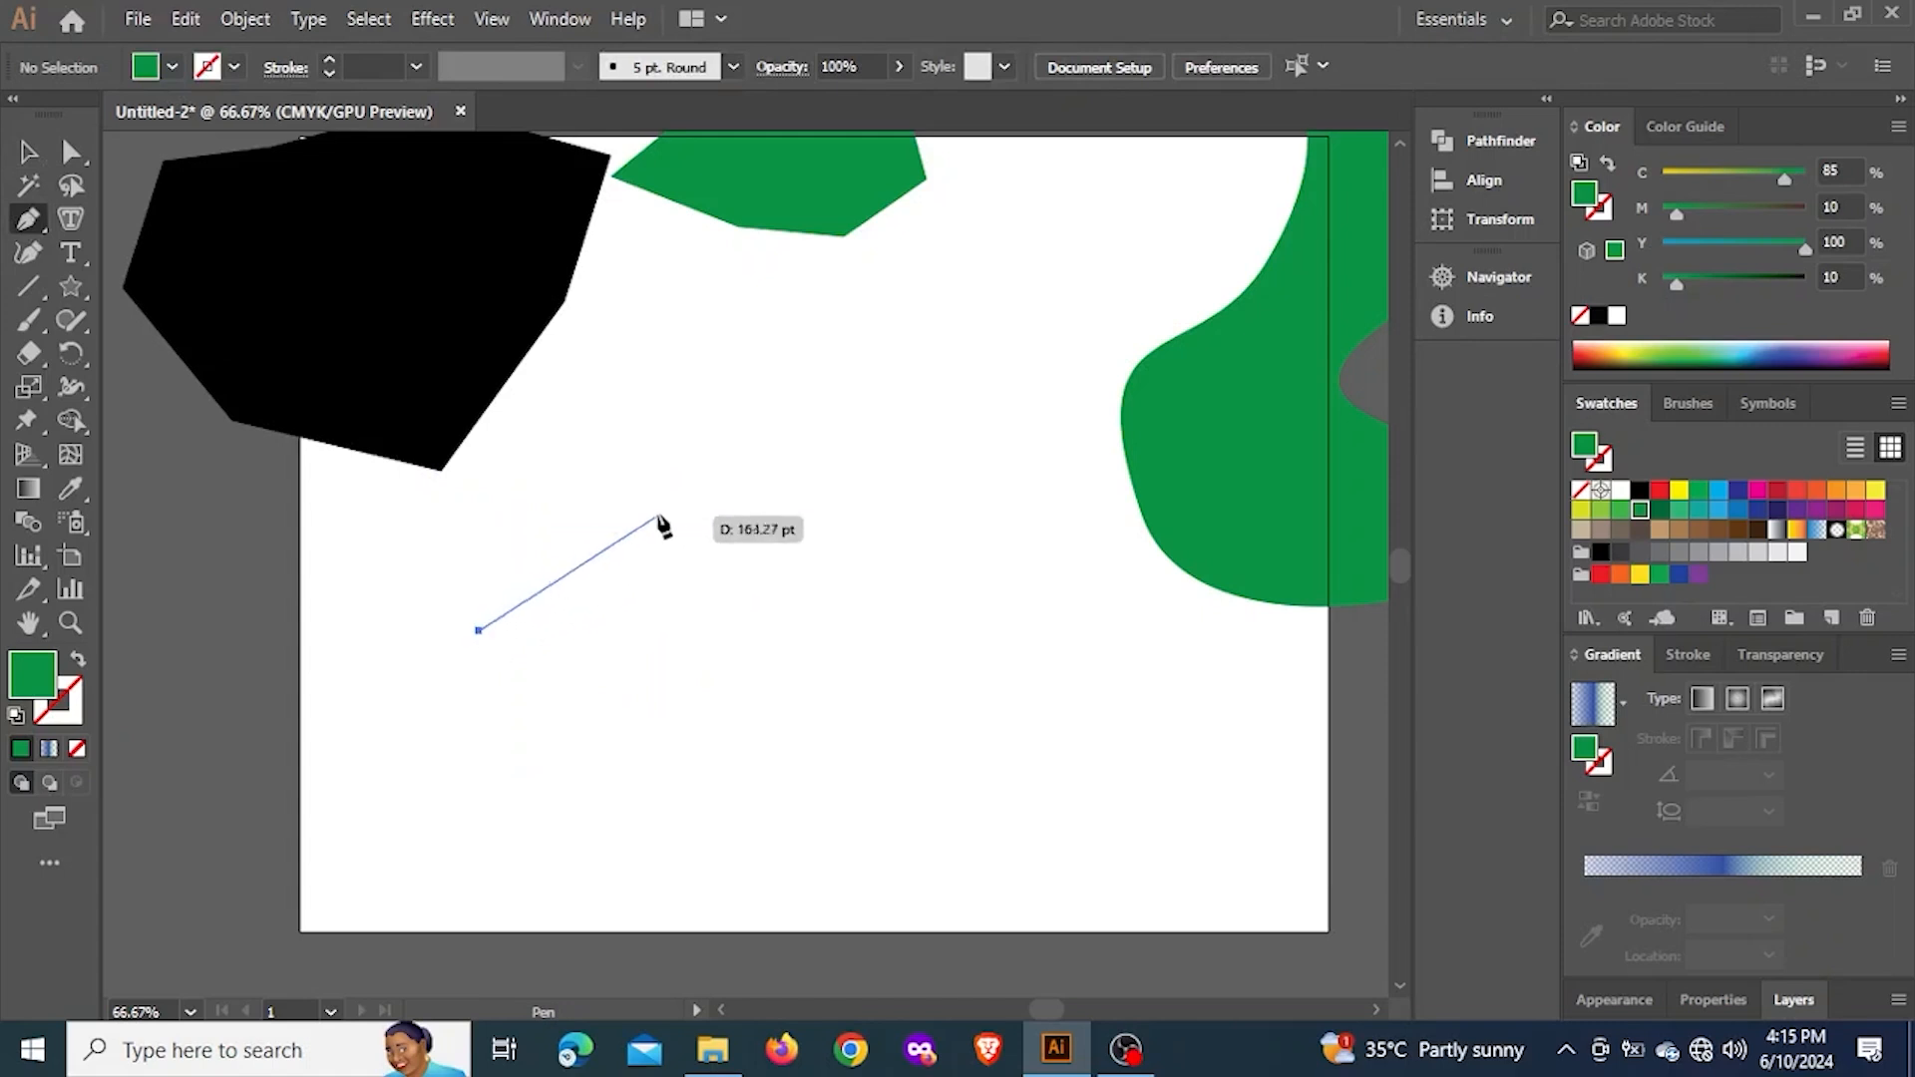
left_click_drag(712, 497, 912, 489)
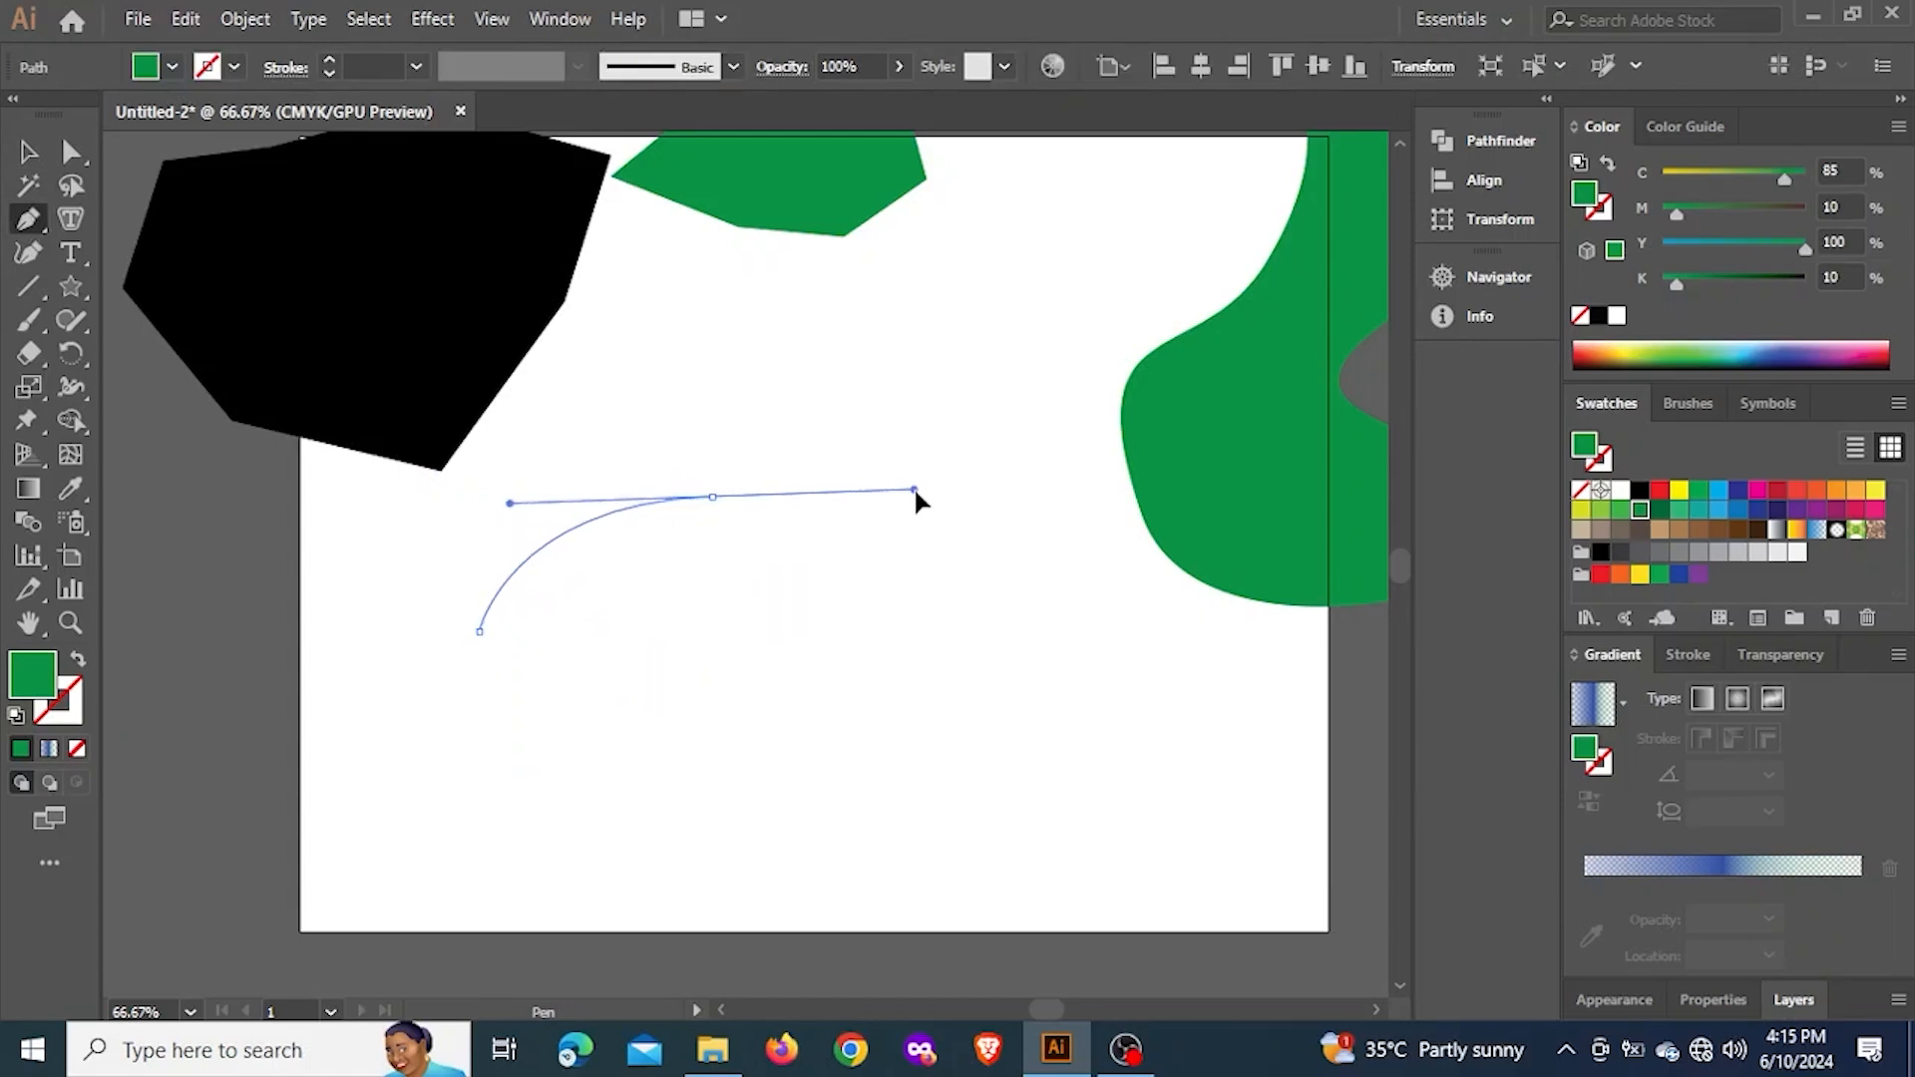
key("ctrl+z")
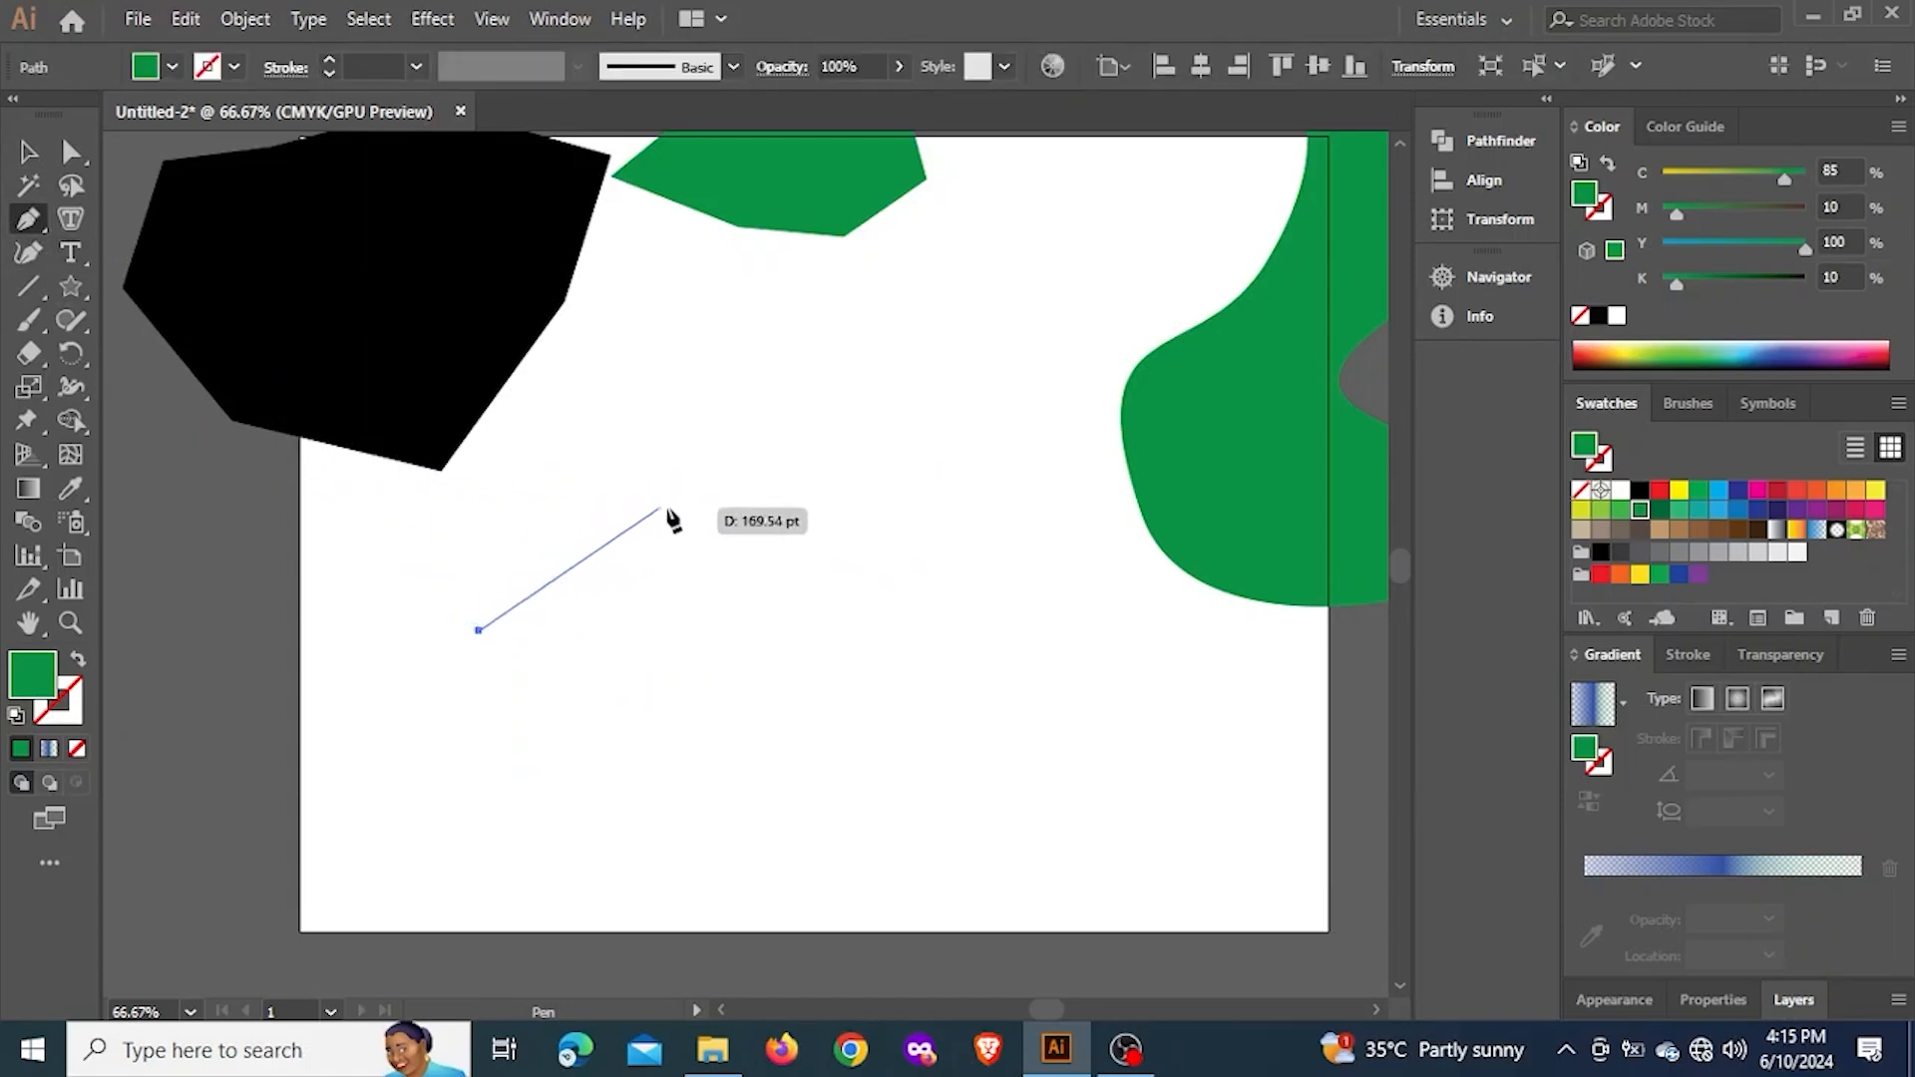
left_click_drag(681, 553, 855, 604)
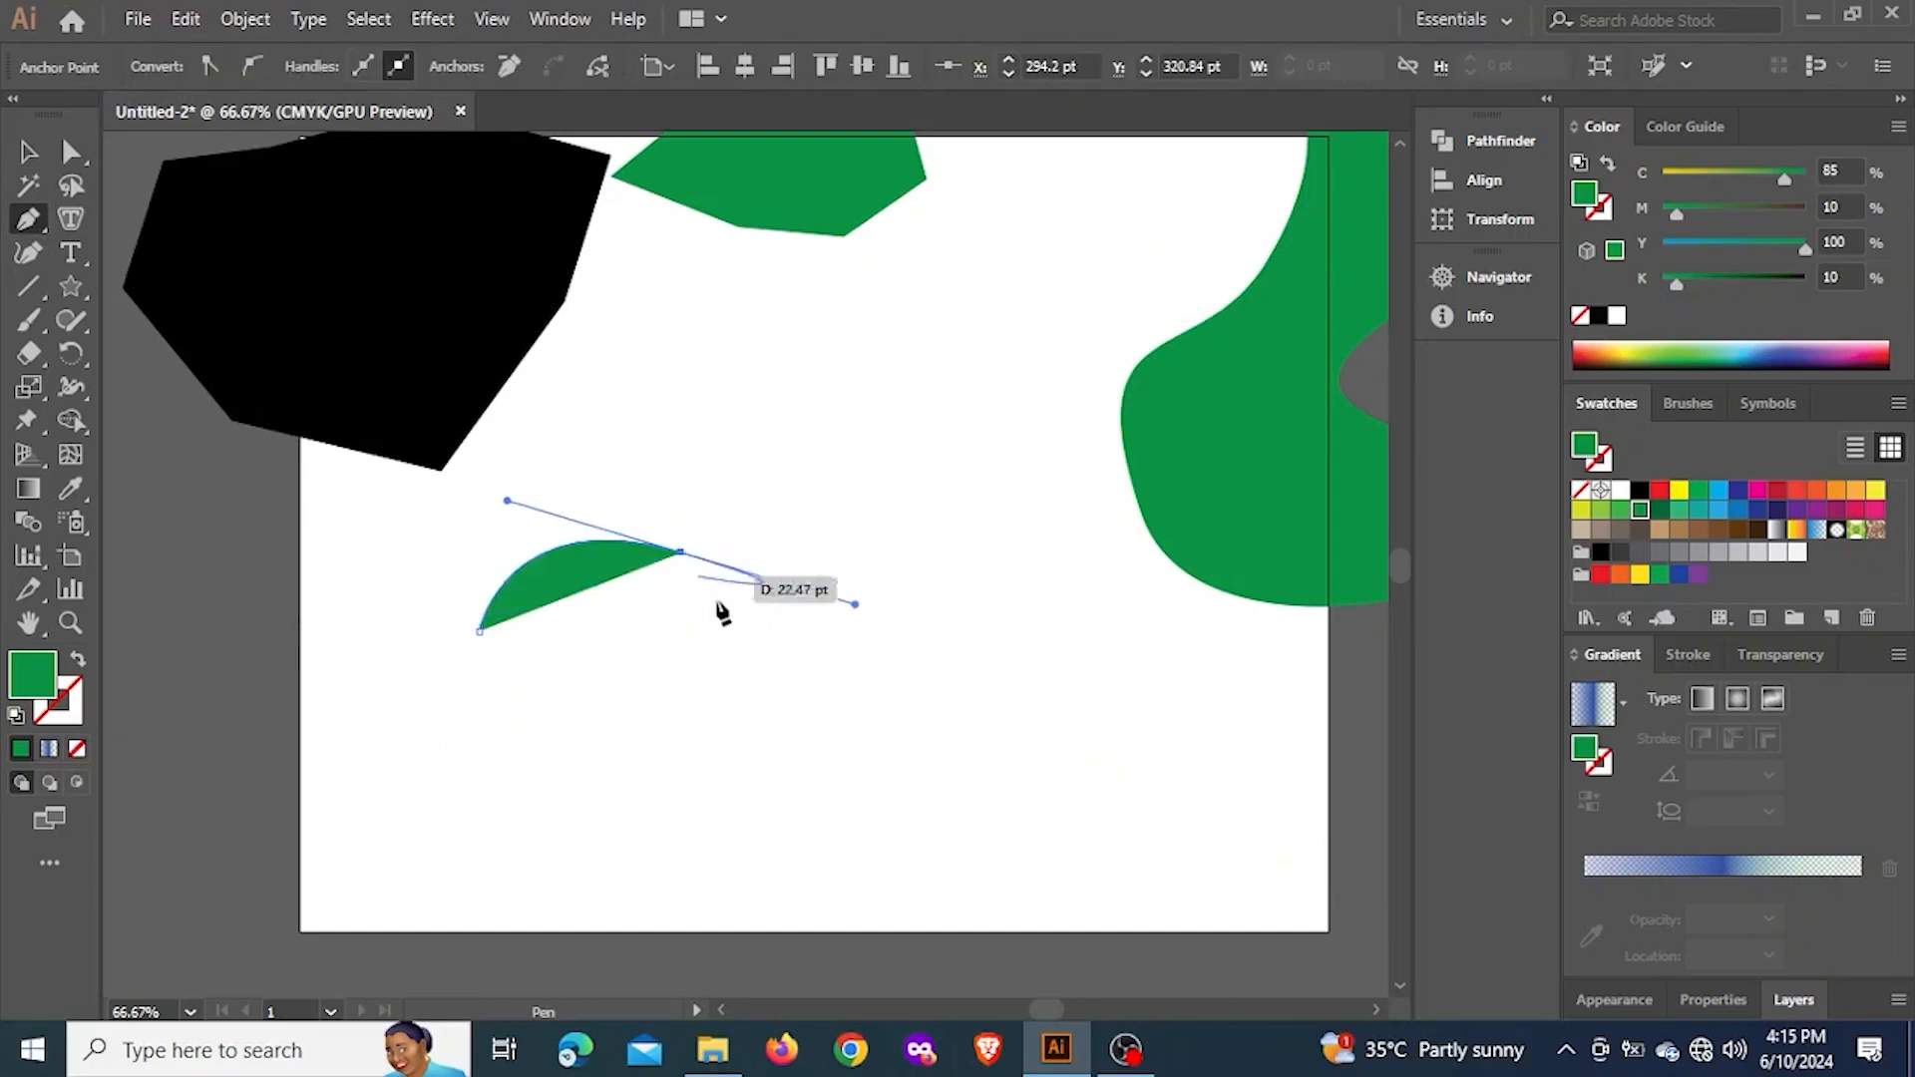
left_click_drag(943, 552, 1155, 656)
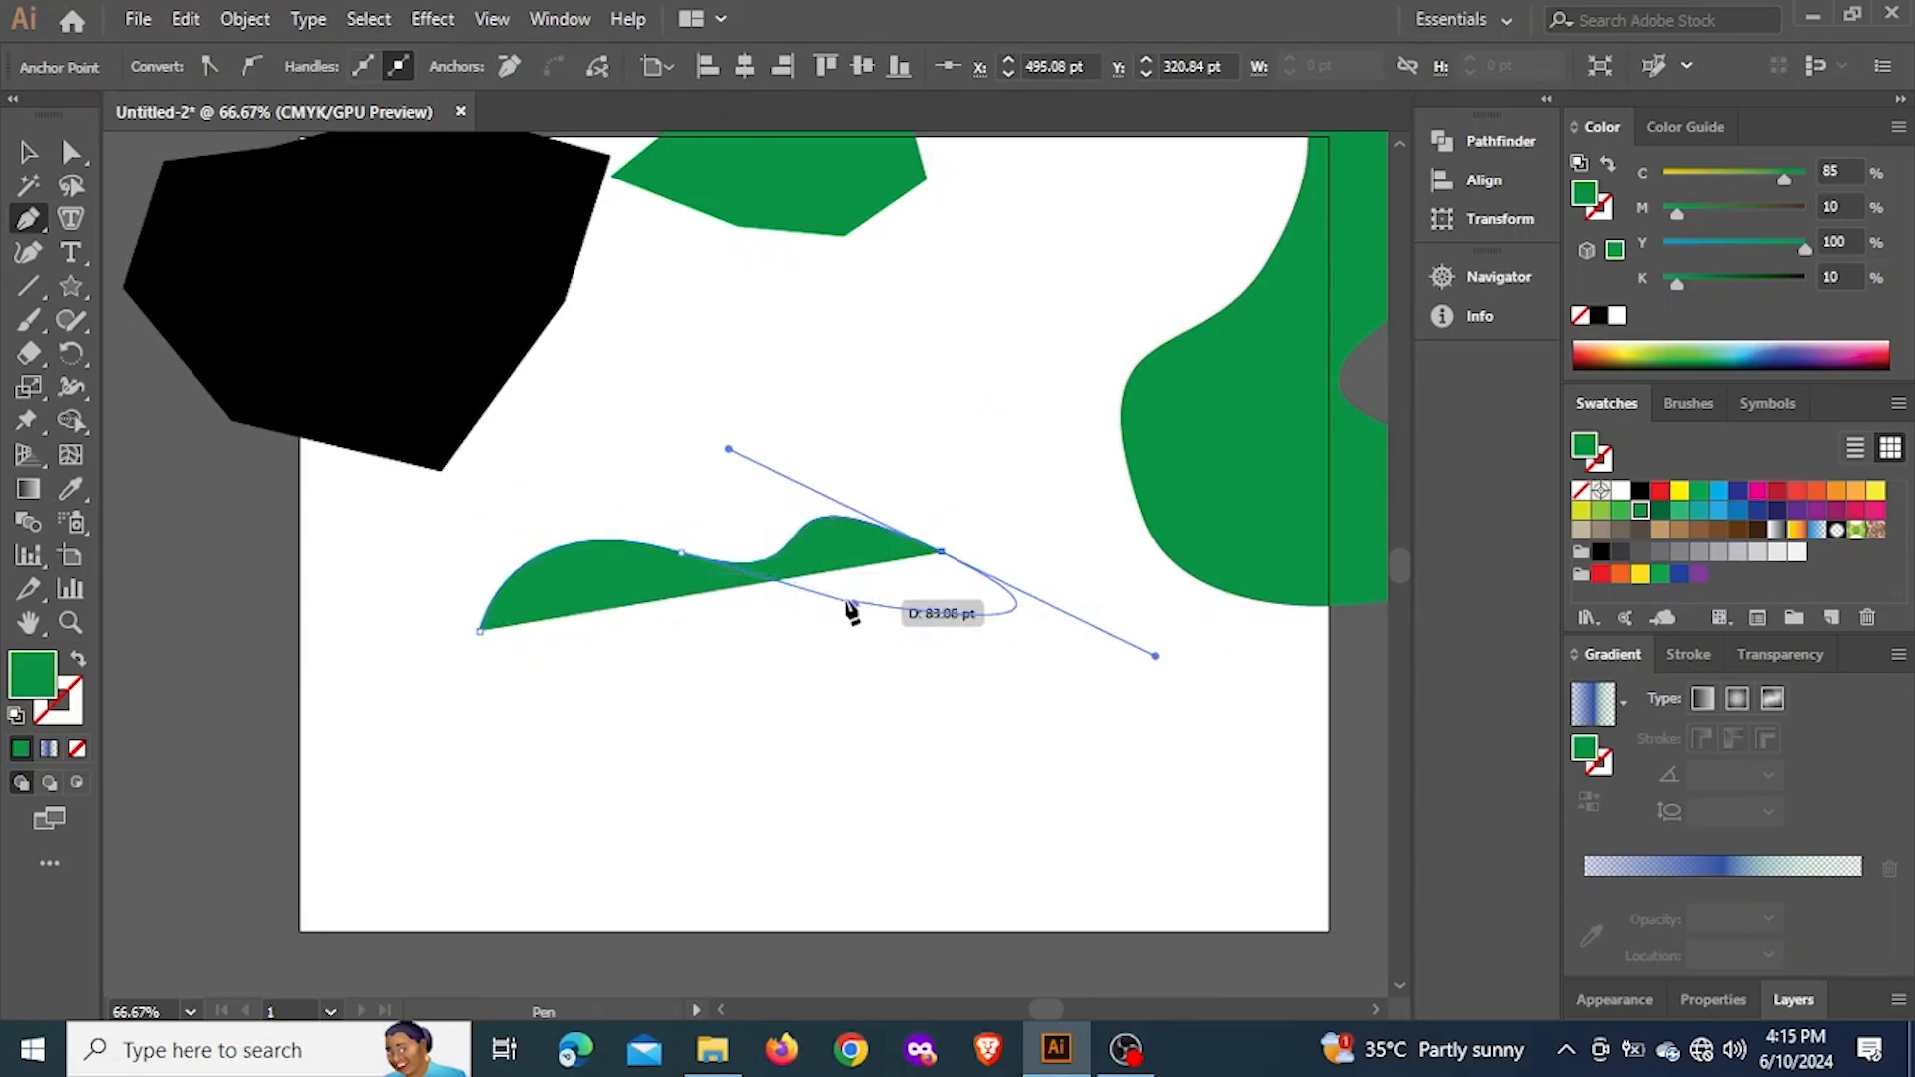
key("ctrl")
key("ctrl+z")
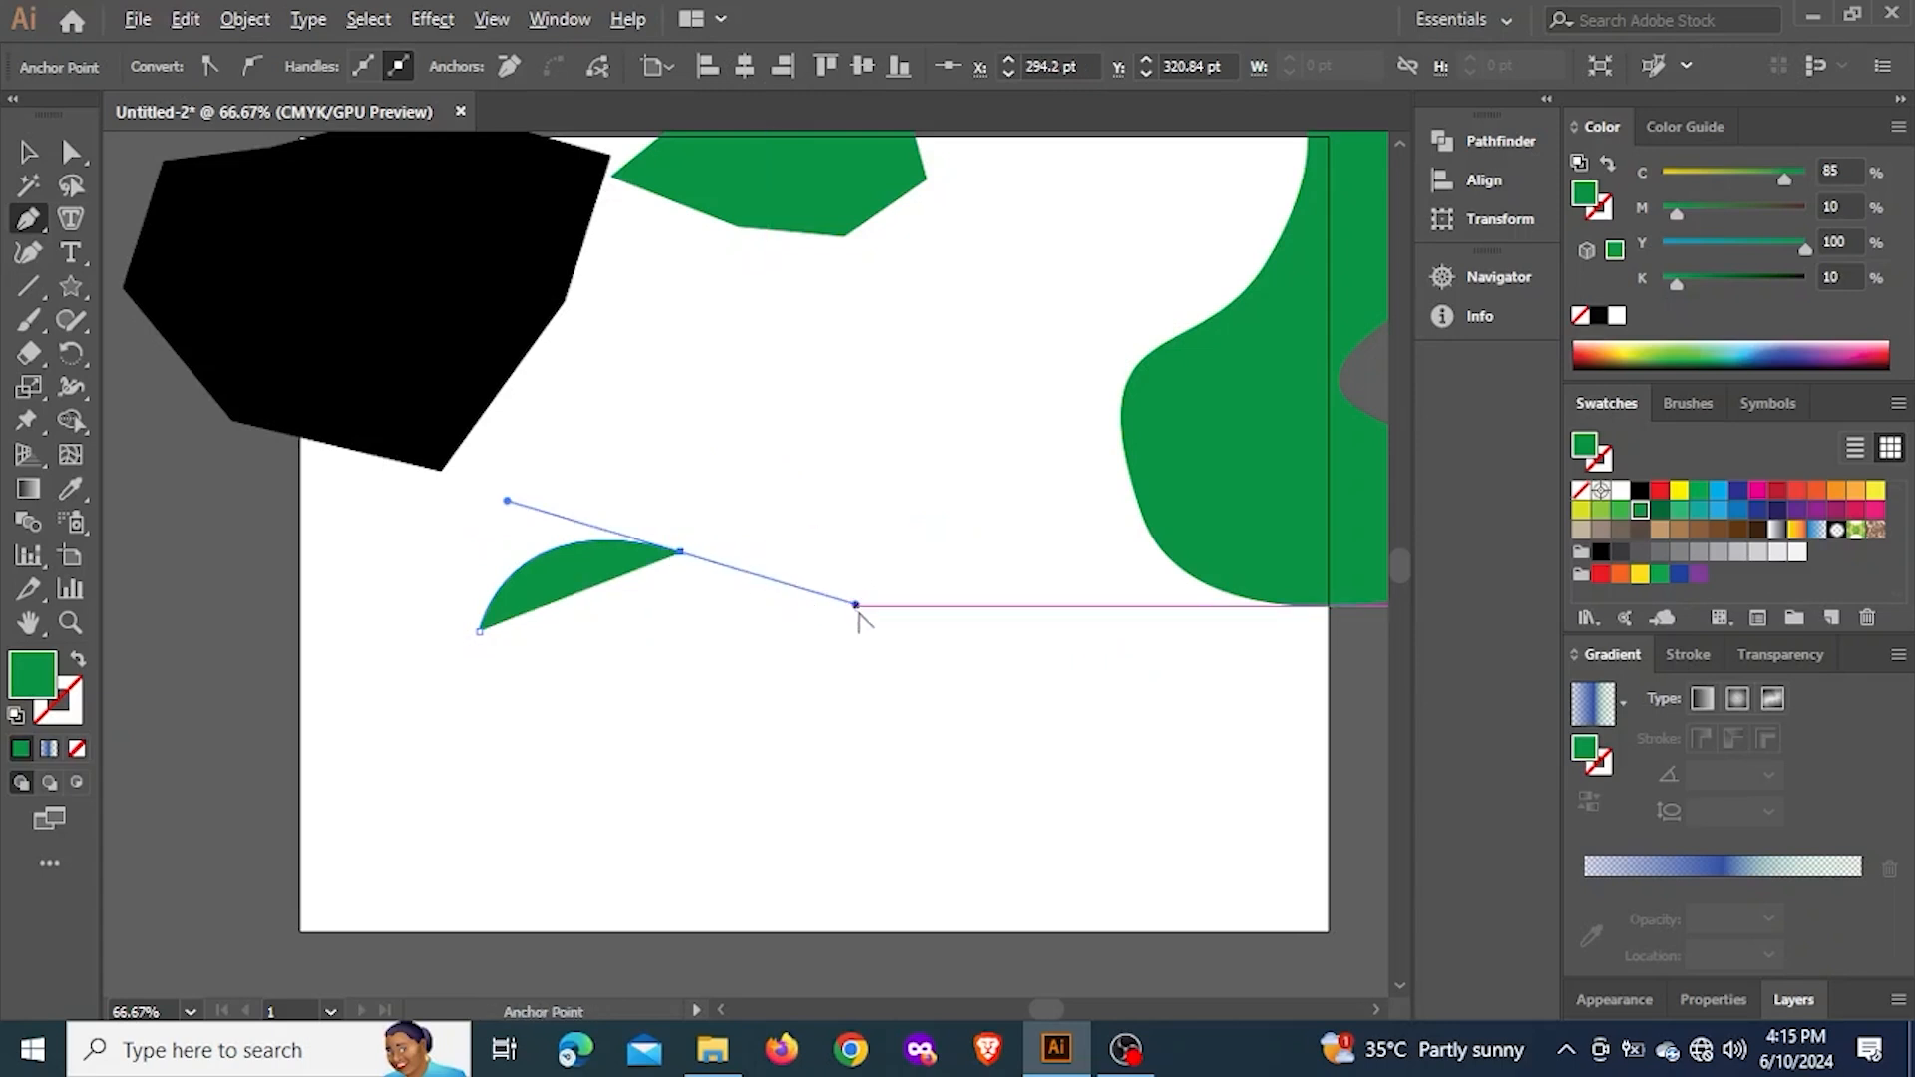
Try removing the second anchor's outgoing handle and continuing the path to trial third anchor points, undoing these attempts
left_click(682, 553)
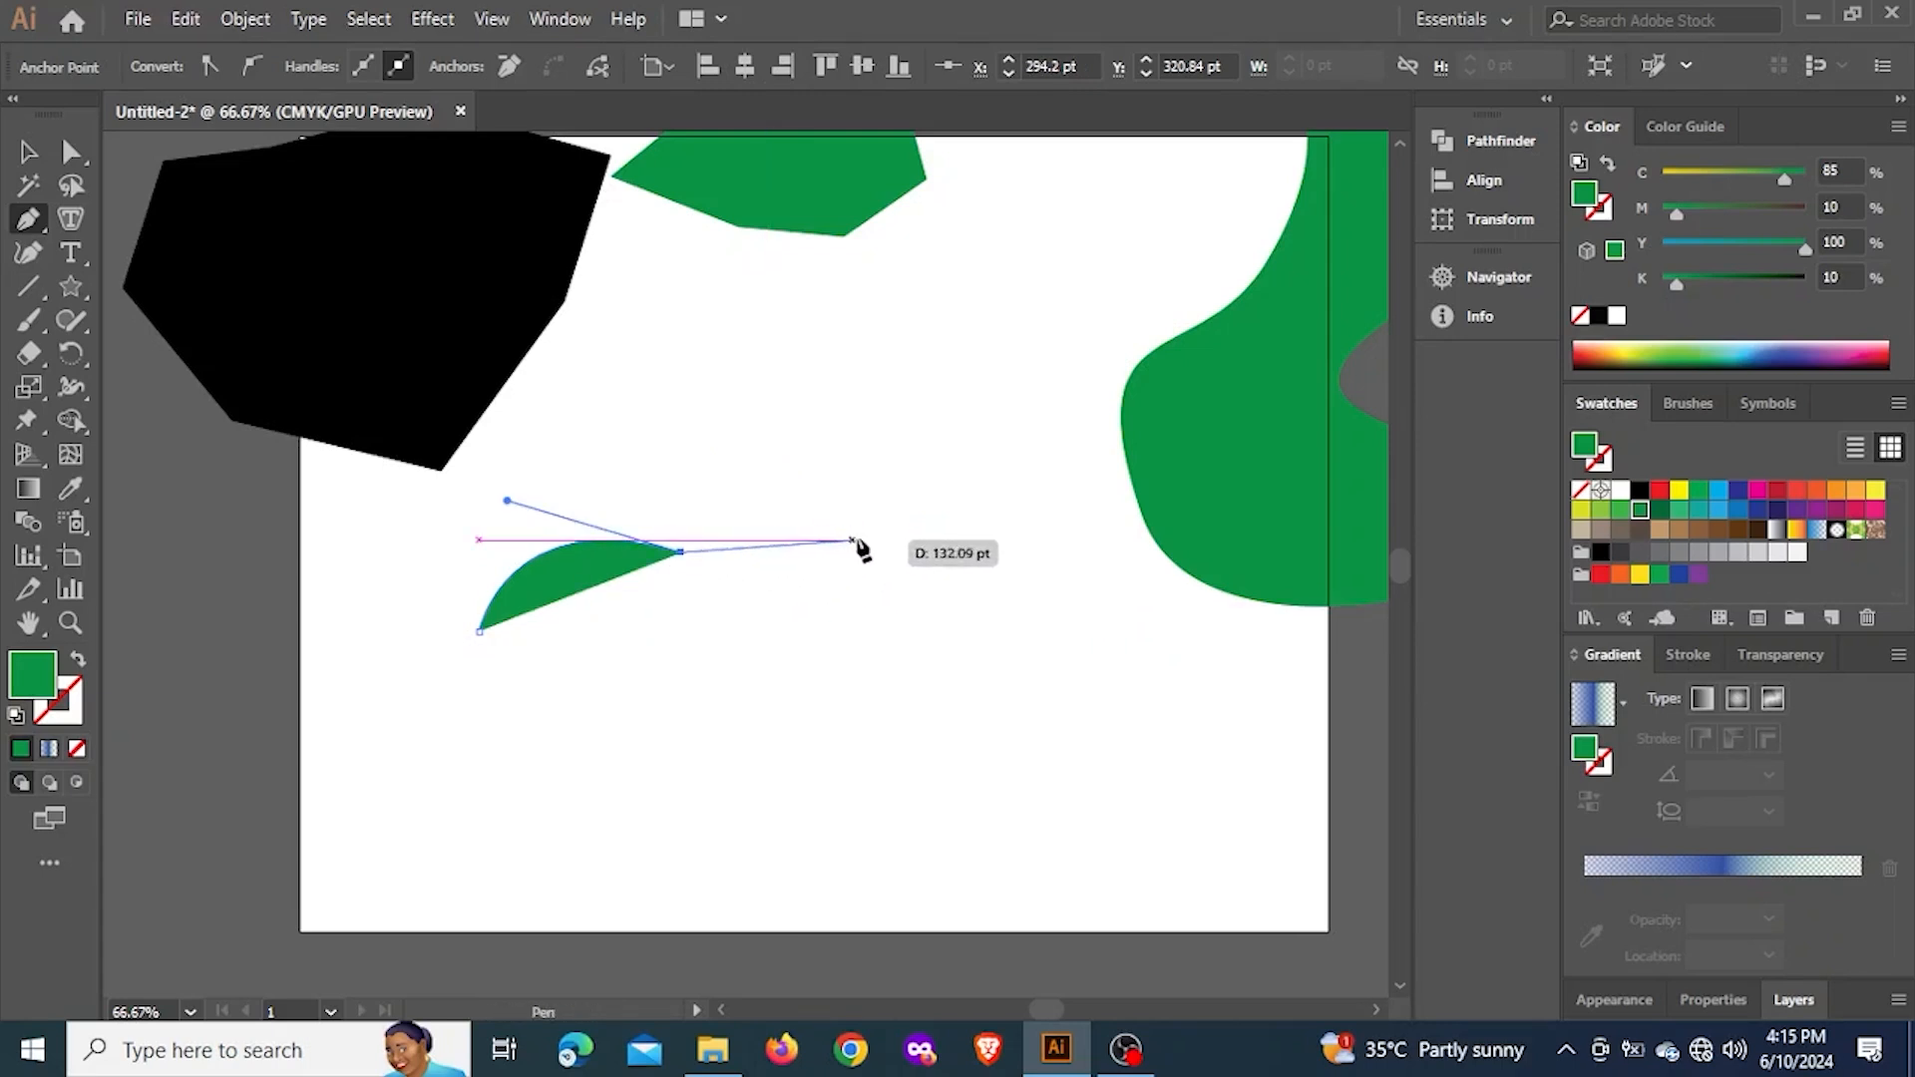
left_click_drag(868, 533, 983, 478)
key("ctrl+z")
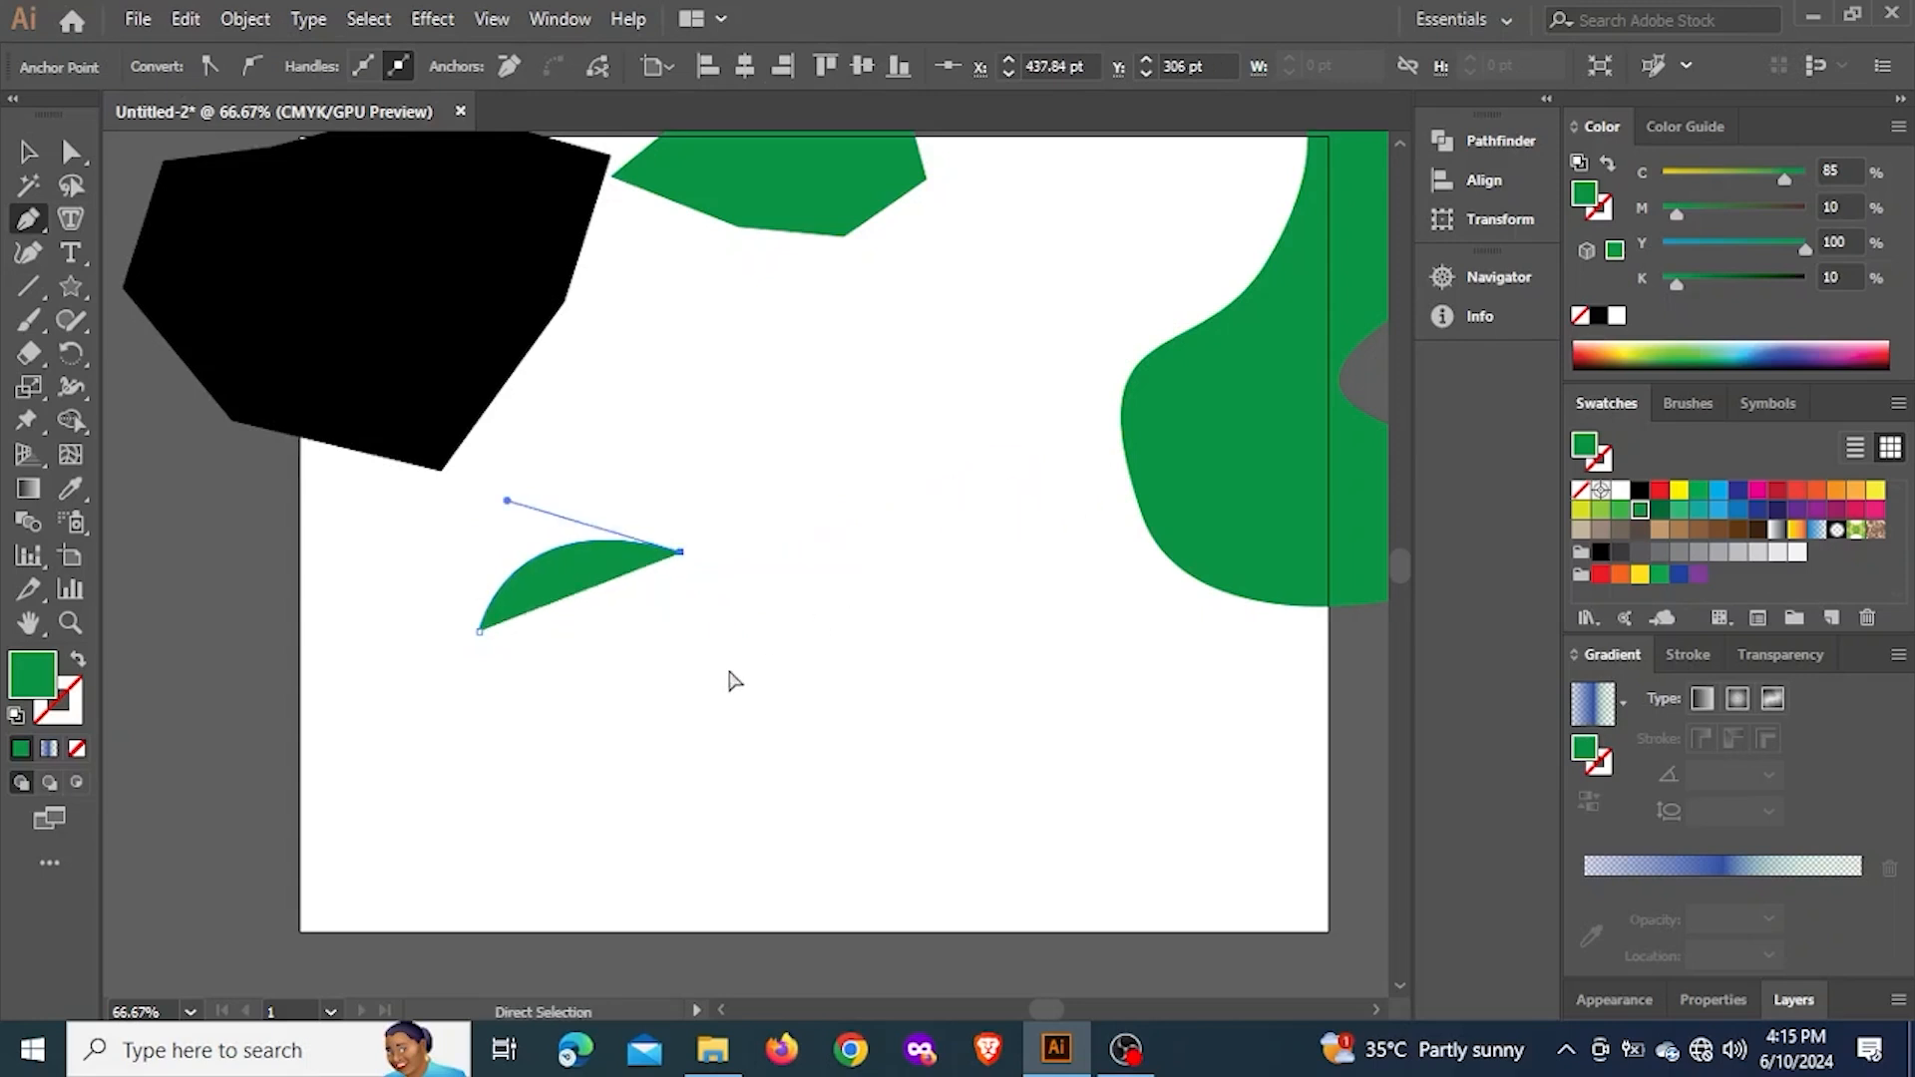
left_click(681, 695)
key("ctrl+z")
left_click_drag(970, 605, 1064, 769)
key("ctrl+z")
left_click(679, 806)
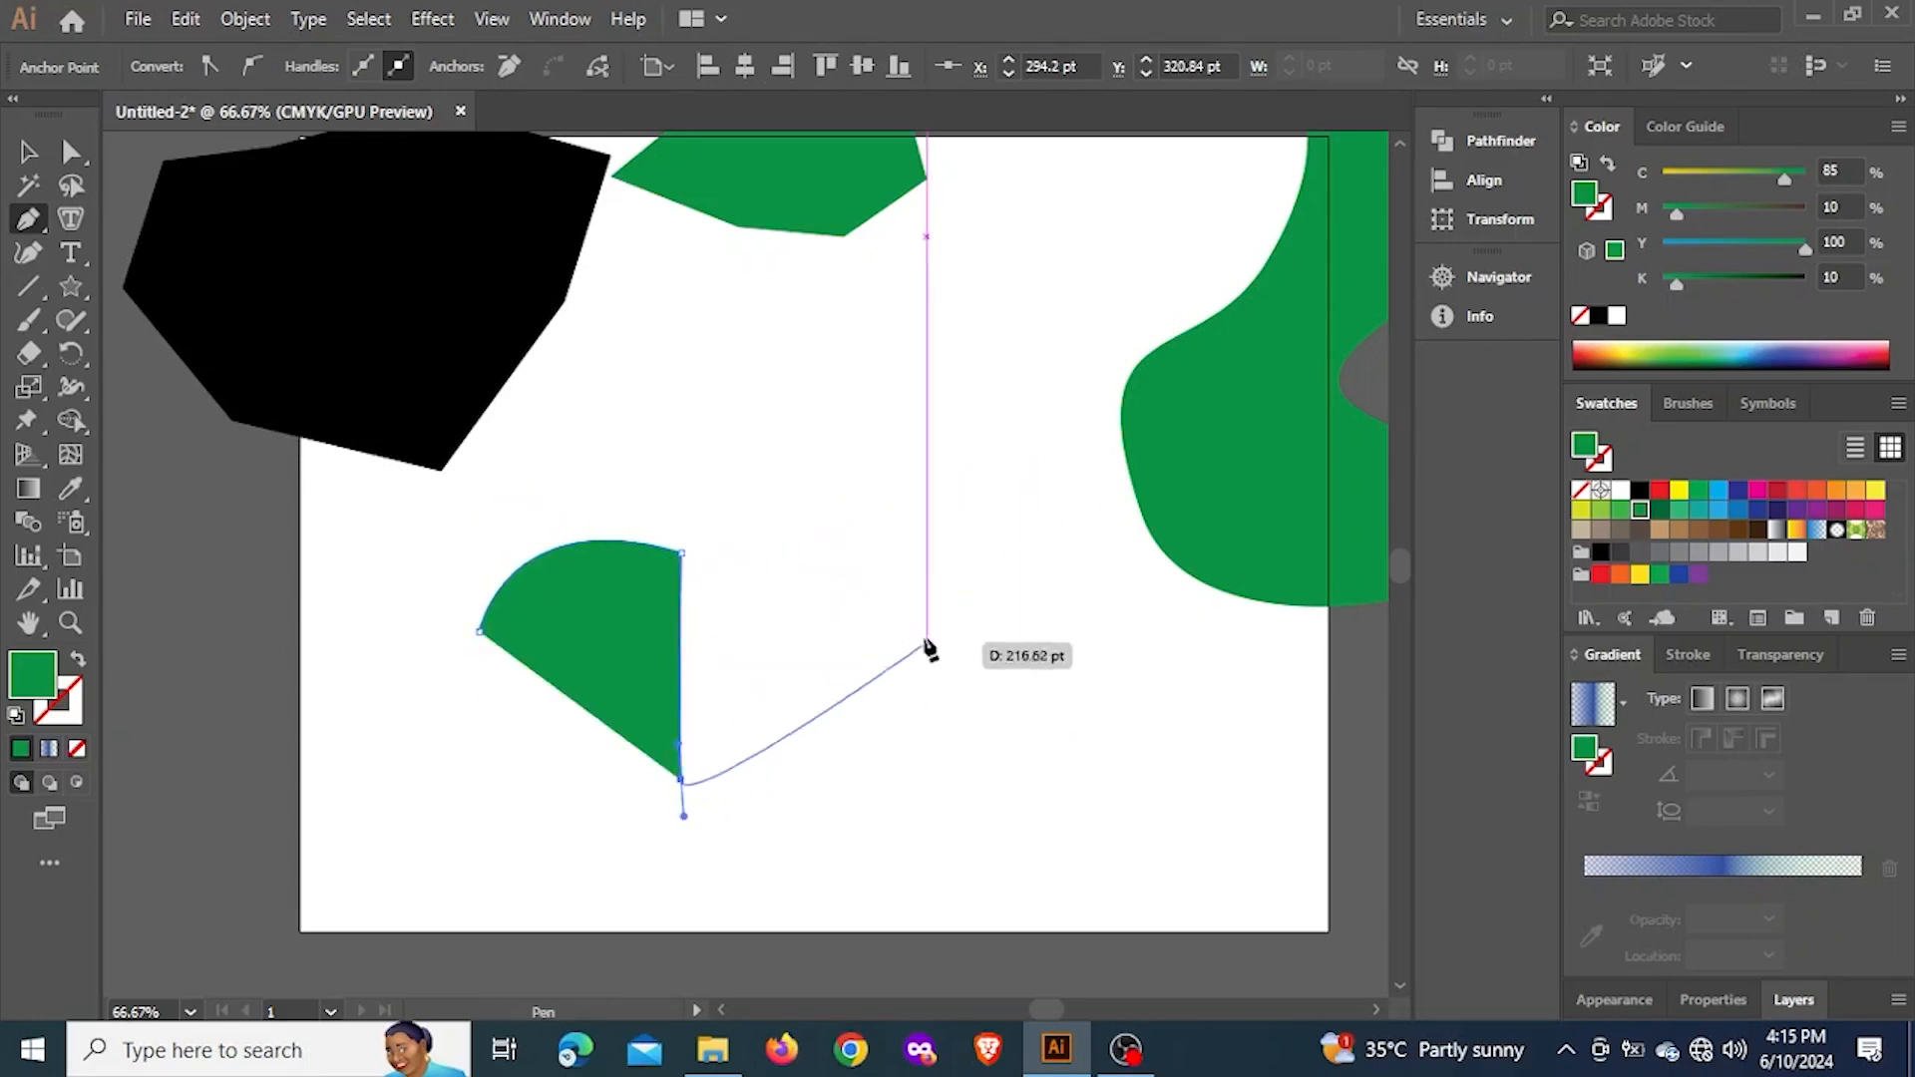
key("ctrl+z")
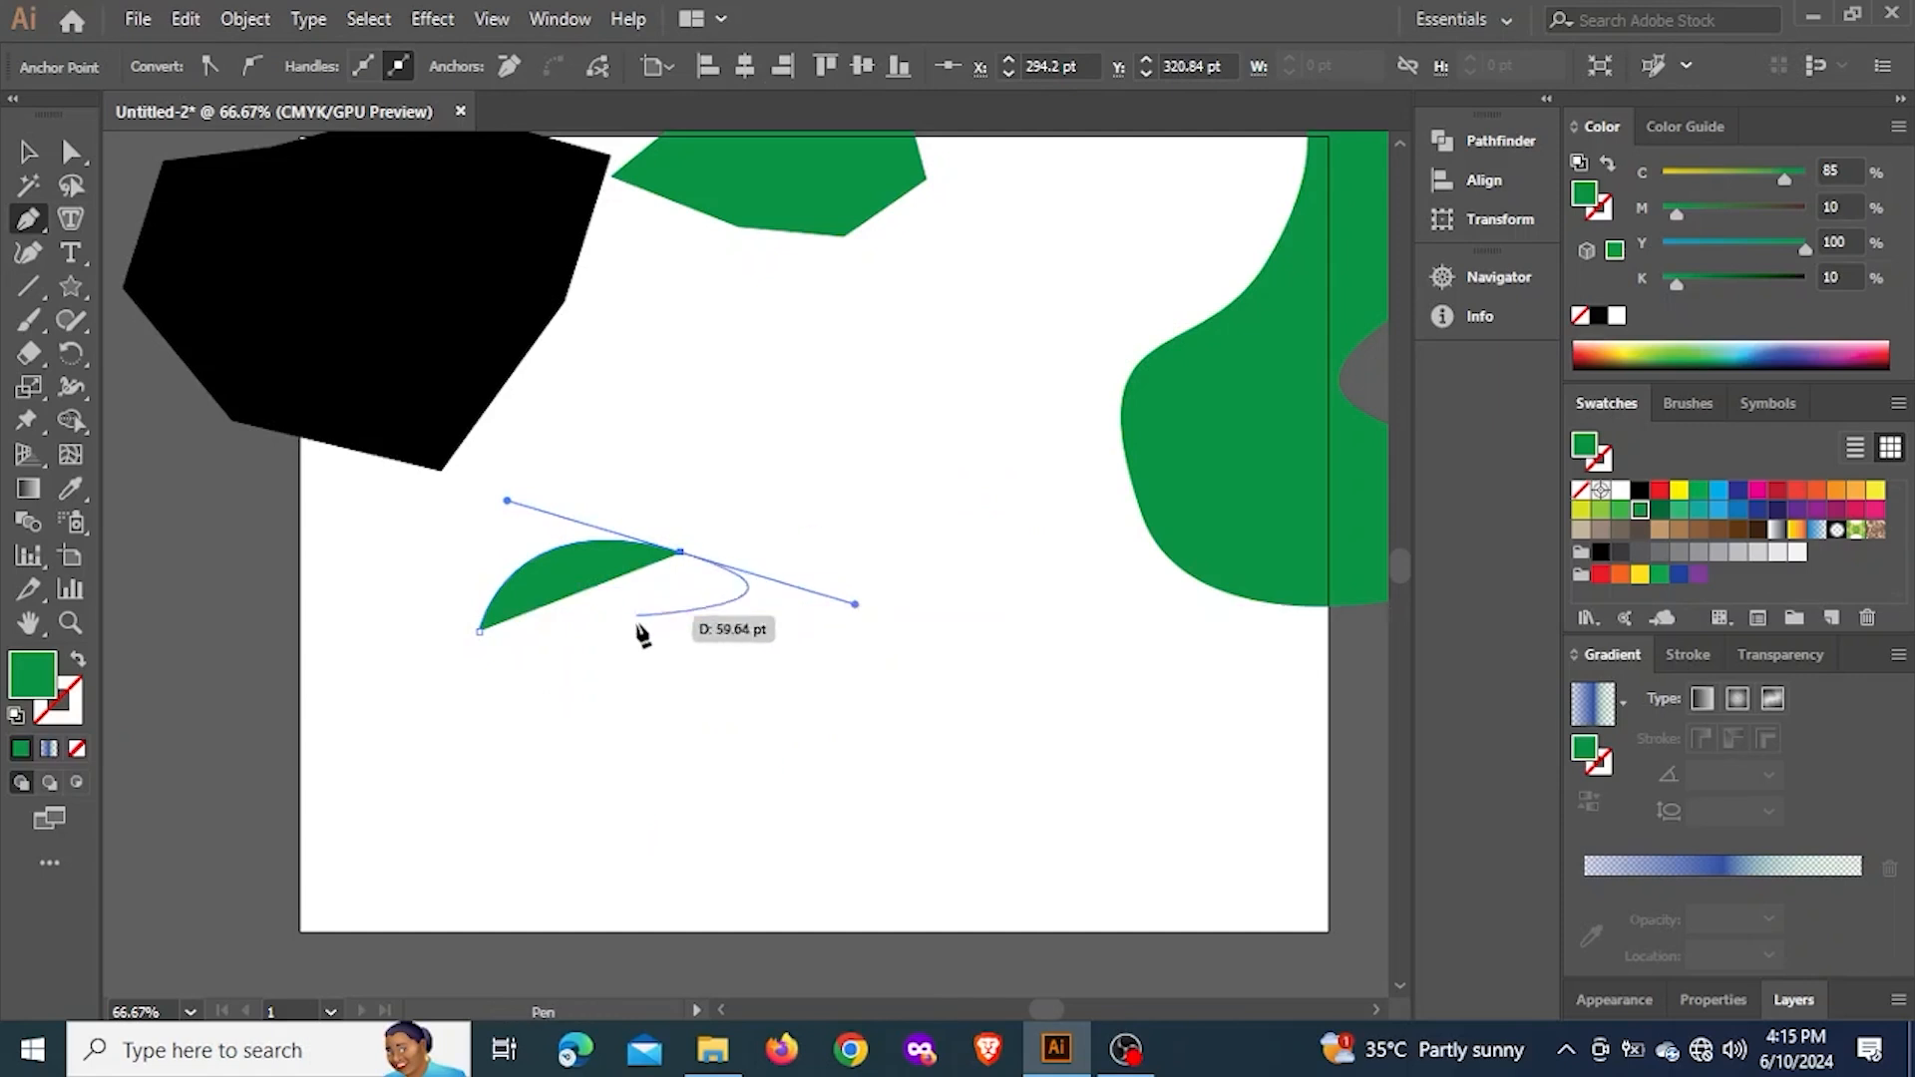
Add a smooth third anchor point below the second one and close the path into a rounded egg-like shape
left_click_drag(653, 775, 478, 851)
left_click_drag(918, 738, 1217, 589)
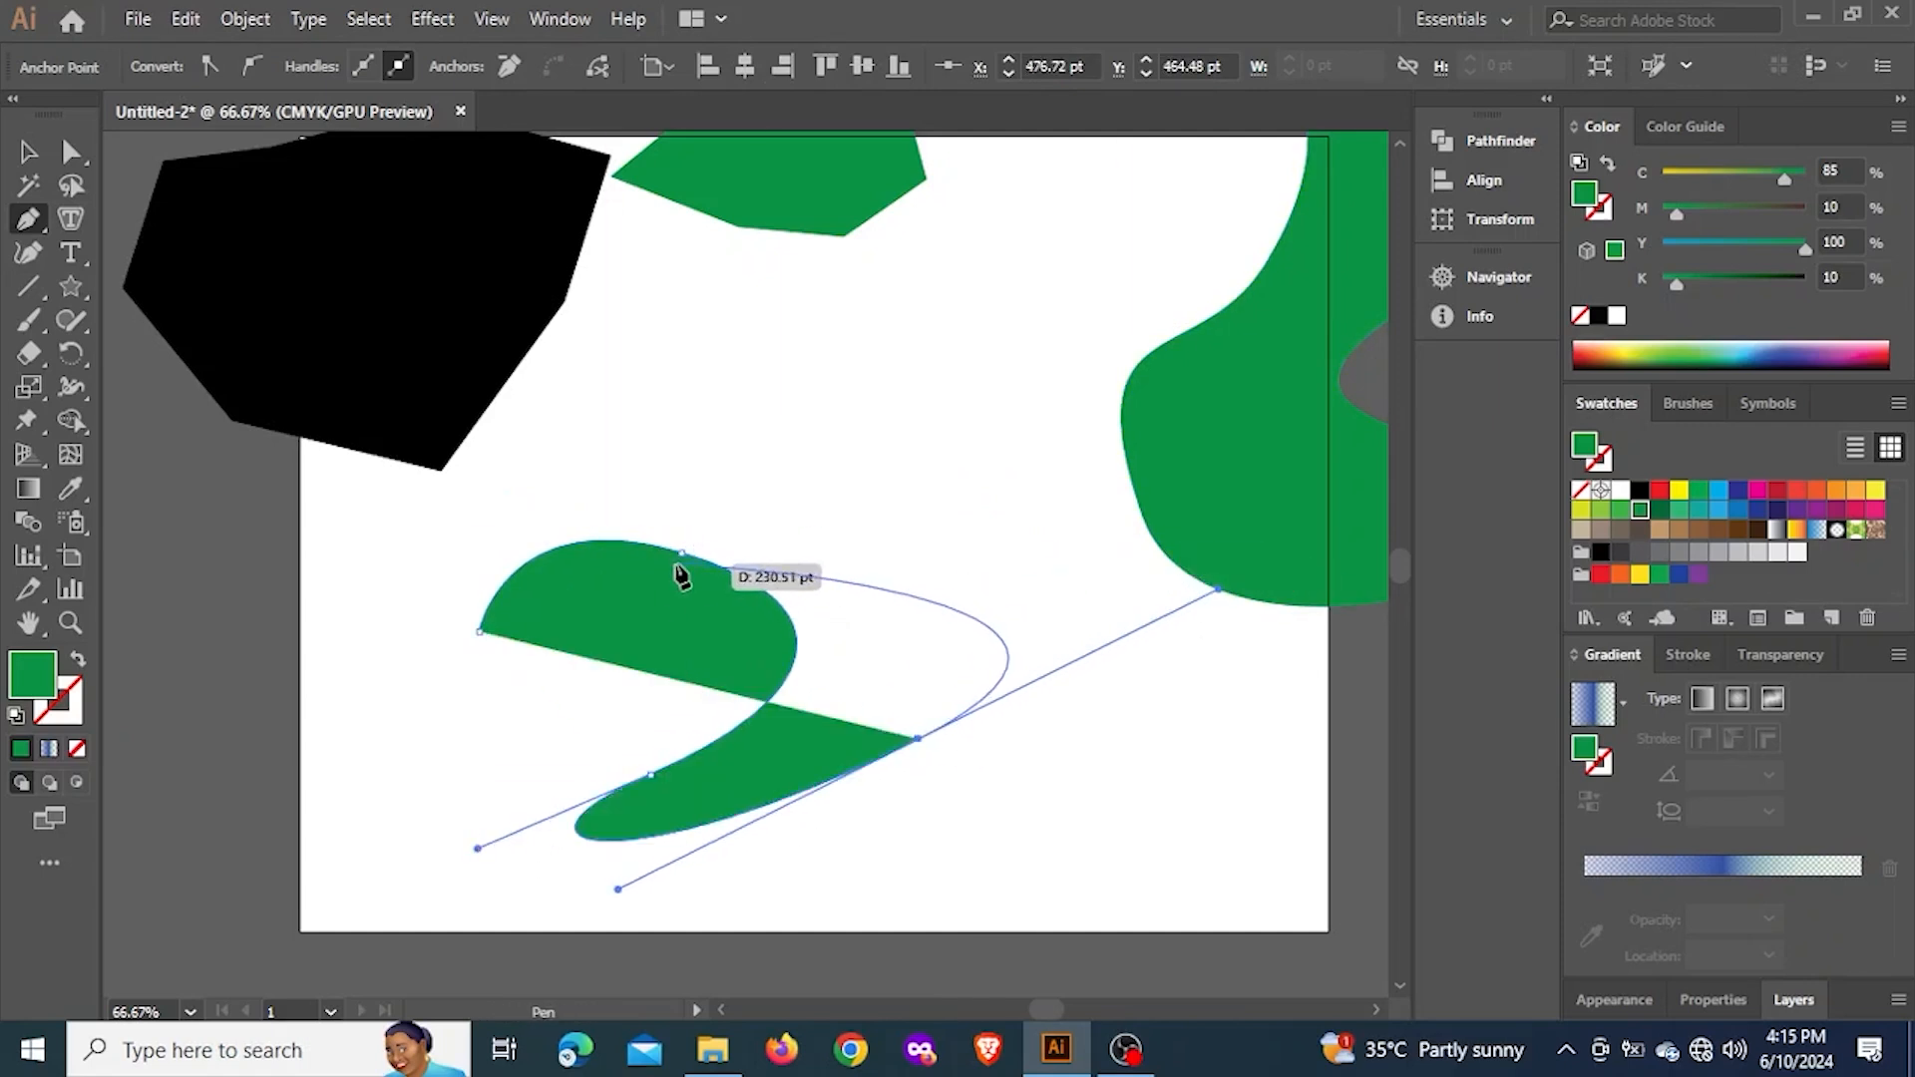
key("ctrl+z")
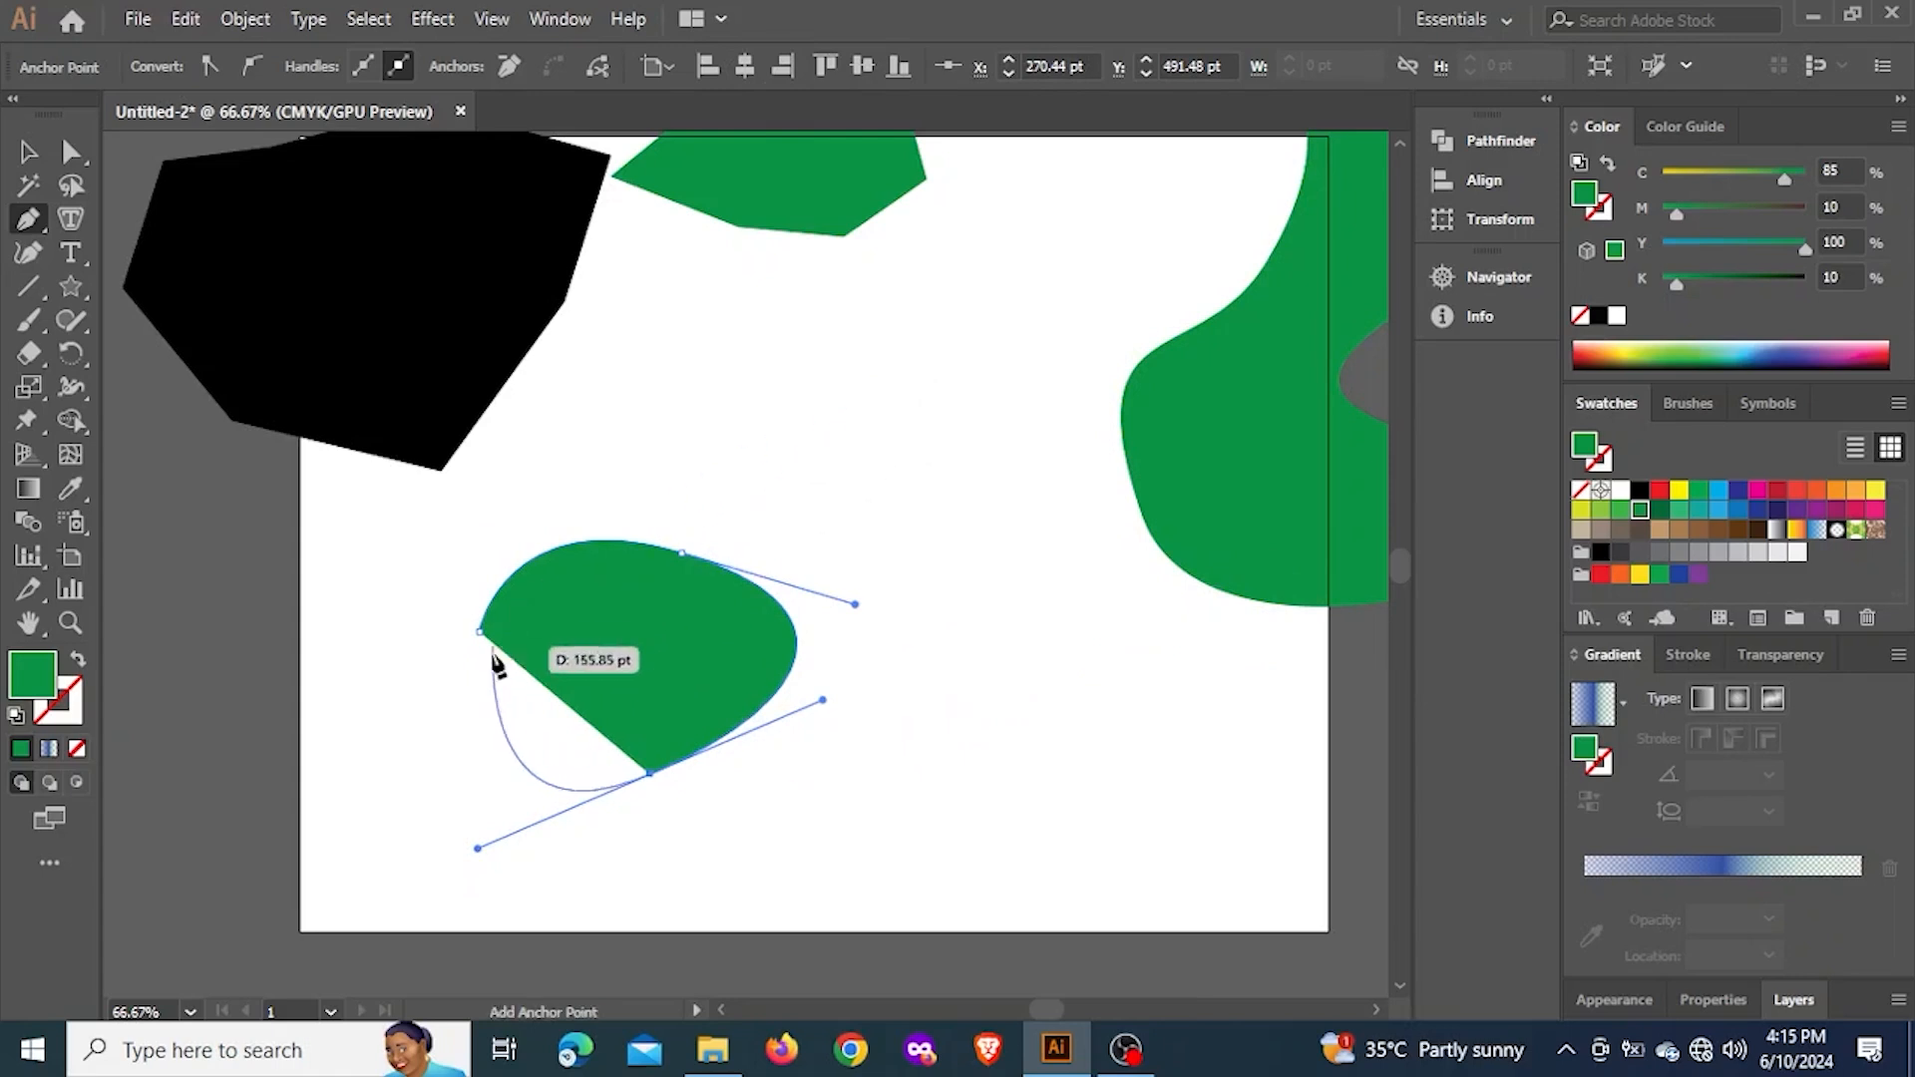
left_click(480, 633)
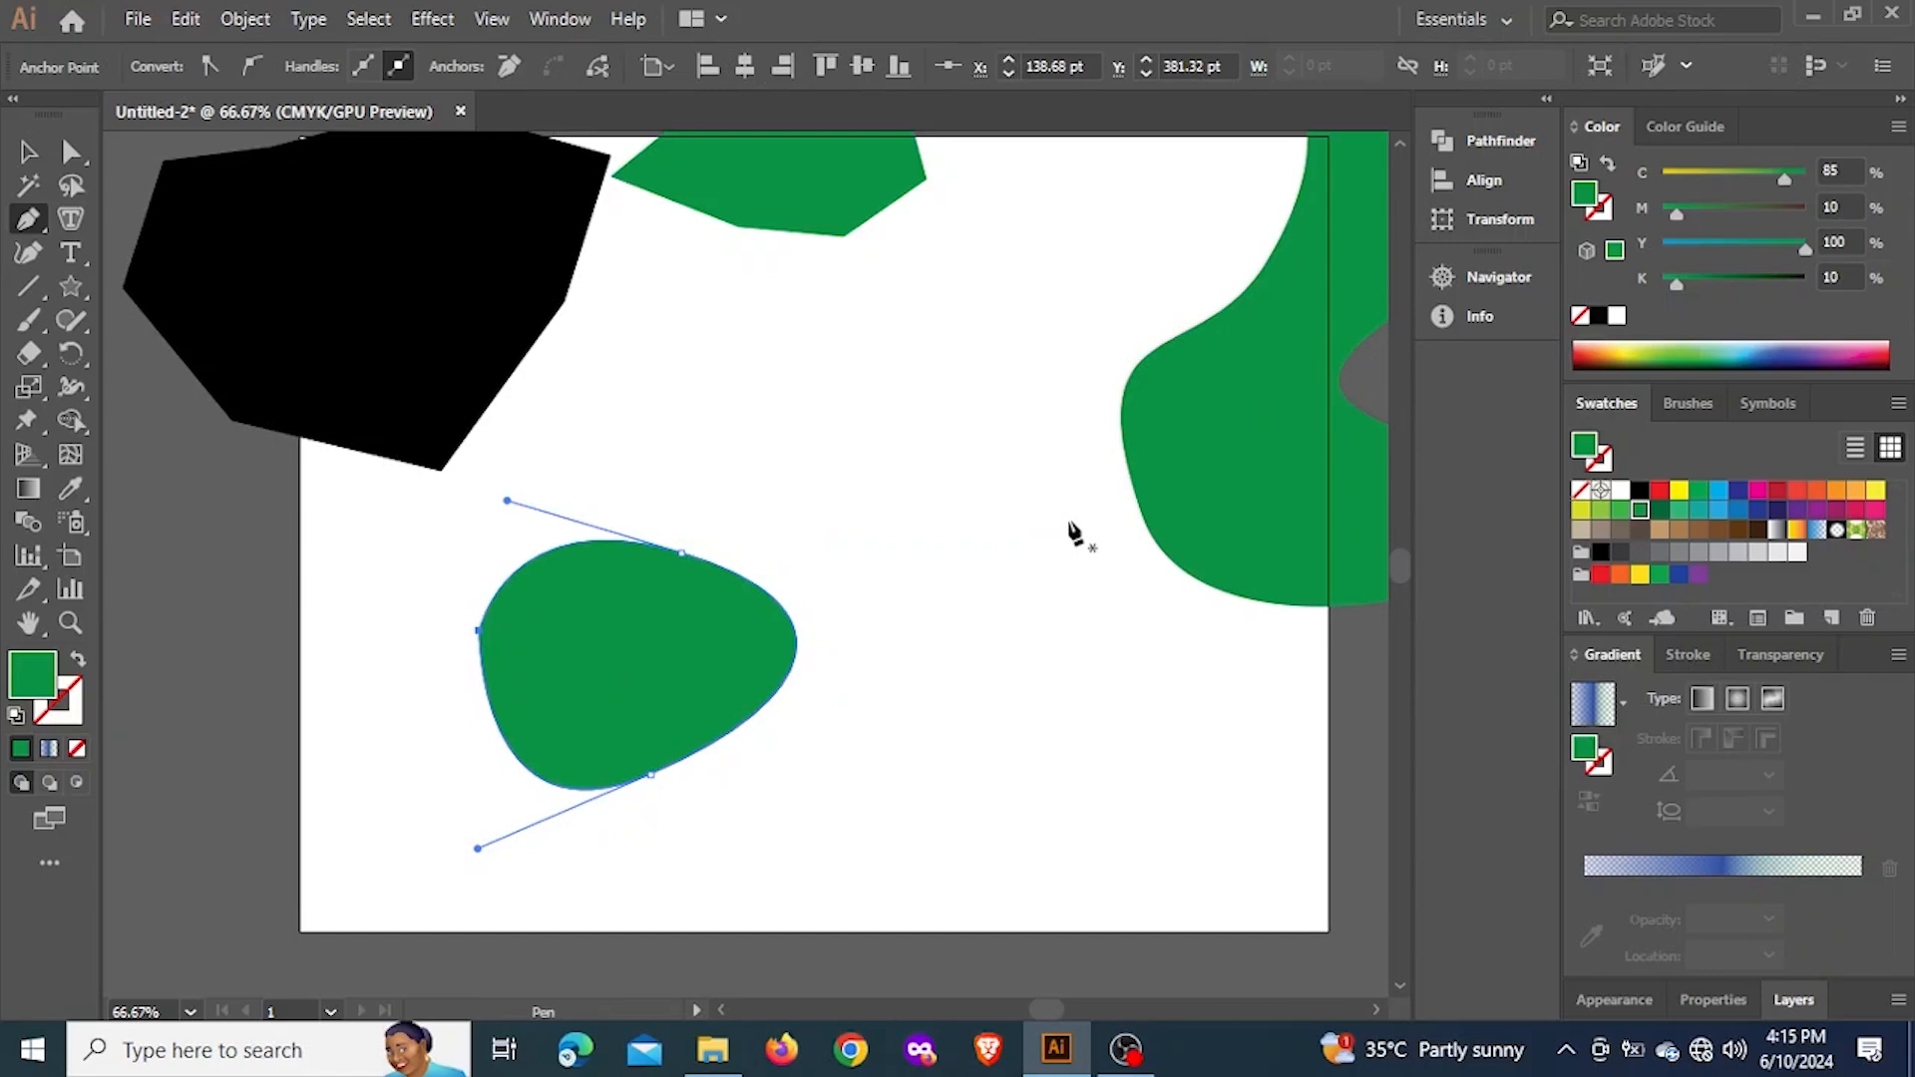
Undo the rounded shape back to its first anchor point and draw a short curved segment ending in horizontal handles
key("ctrl+z")
key("ctrl+z")
key("ctrl+z")
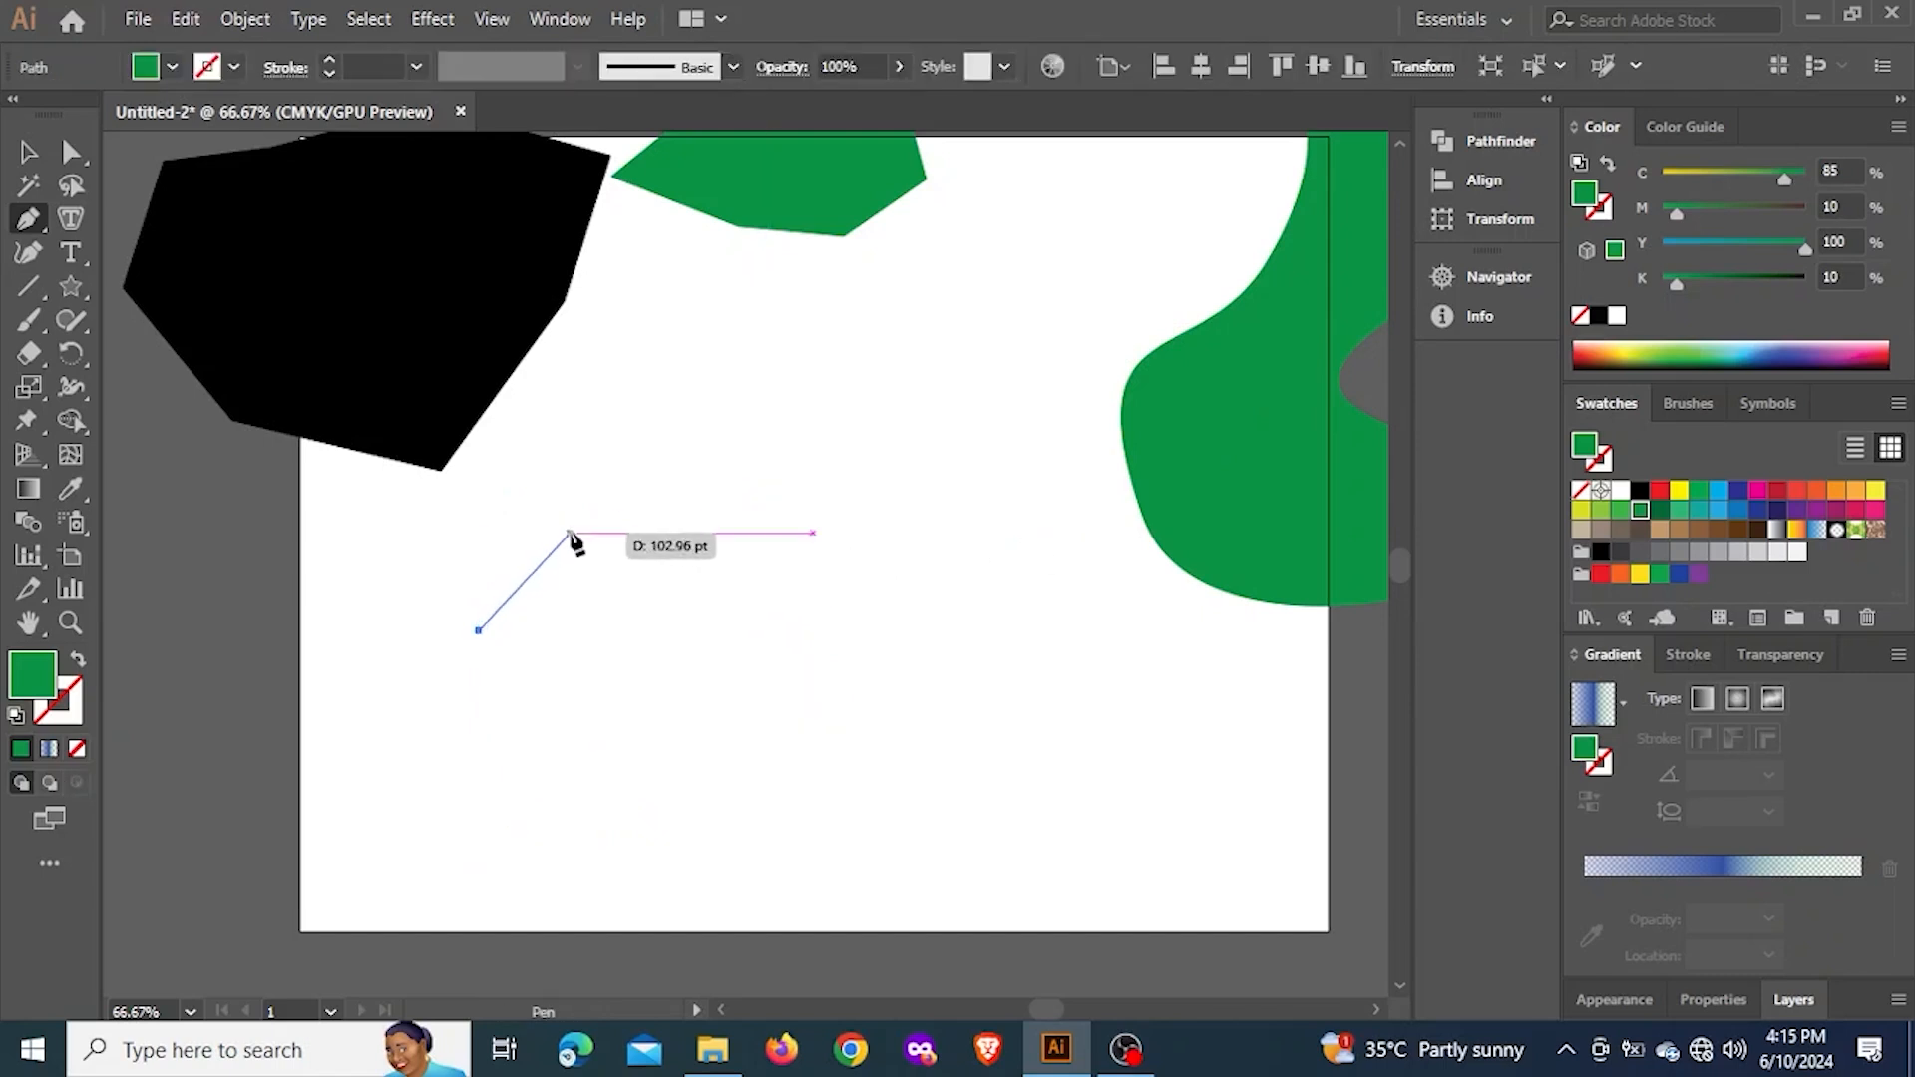
left_click_drag(621, 540, 730, 540)
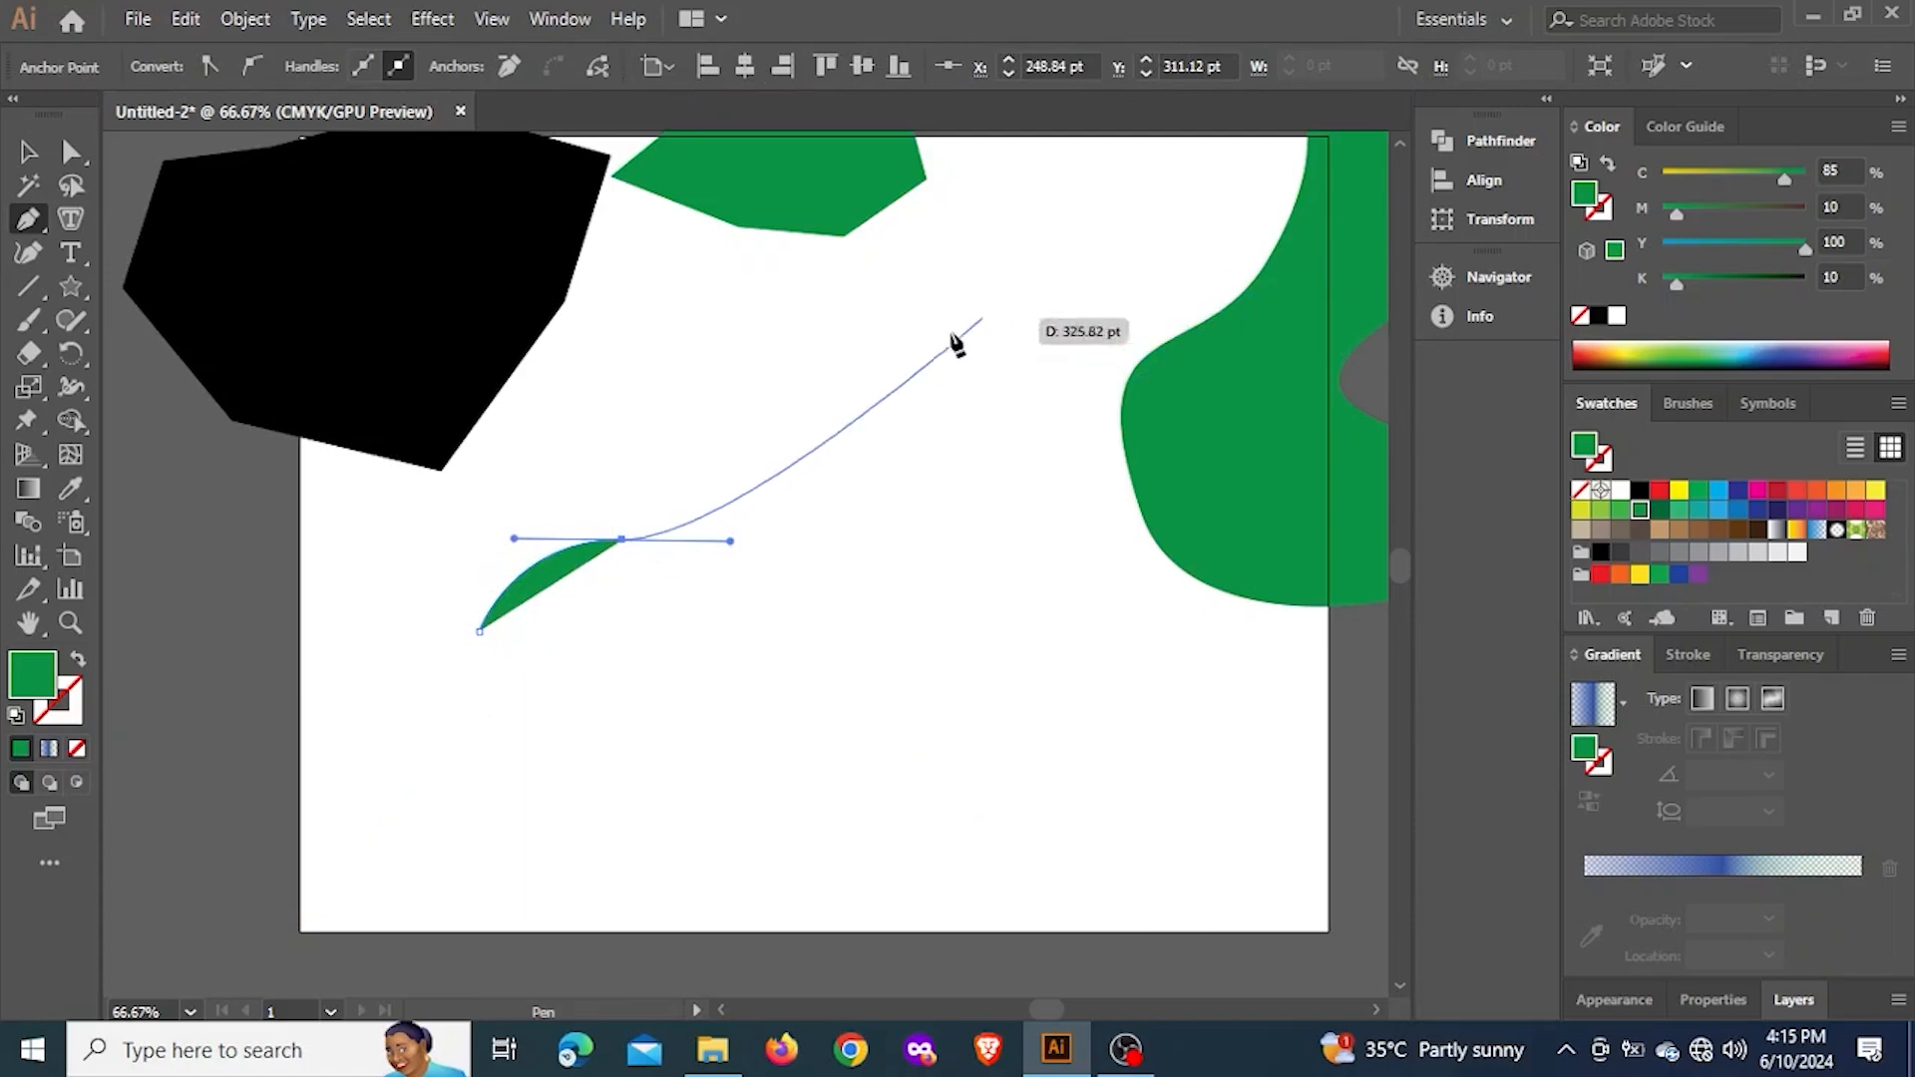
Stretch the second anchor's outgoing handle far out horizontally, then shorten it to just beside the anchor
key("ctrl")
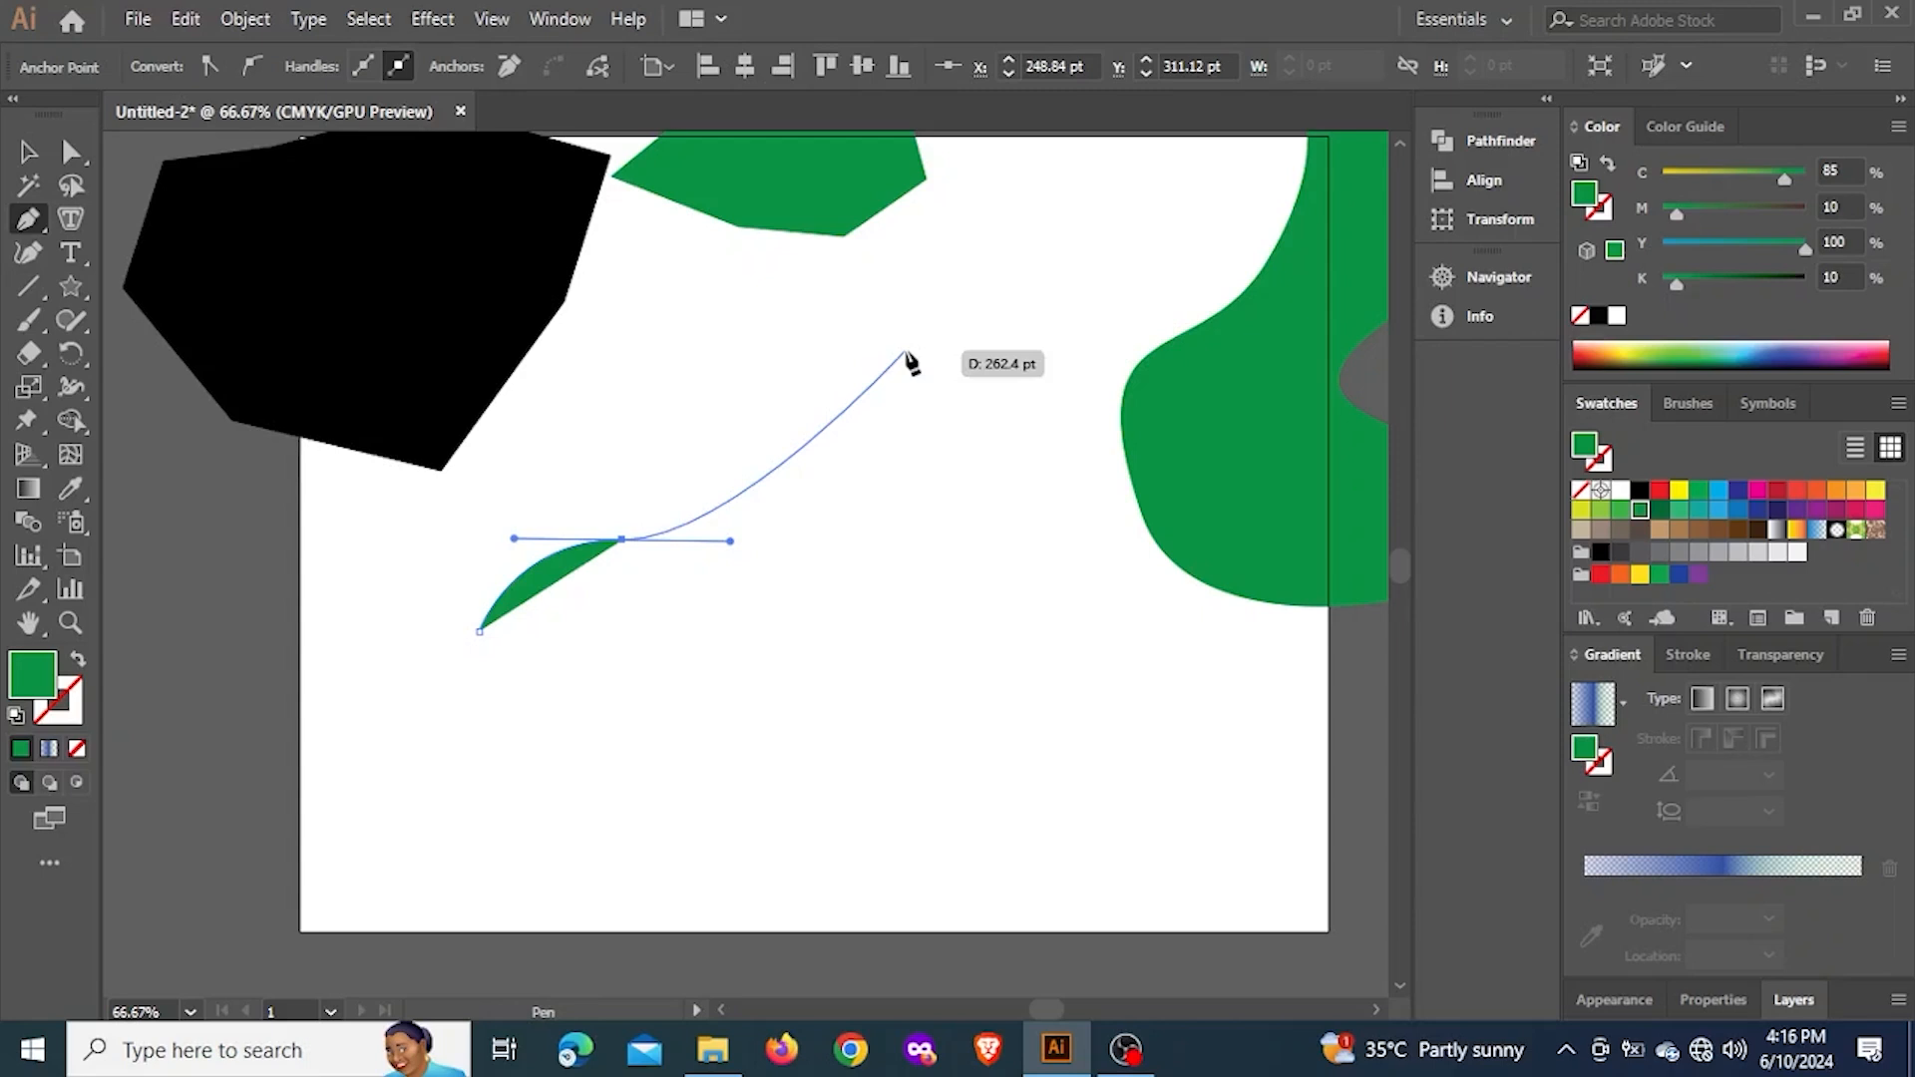
key("ctrl")
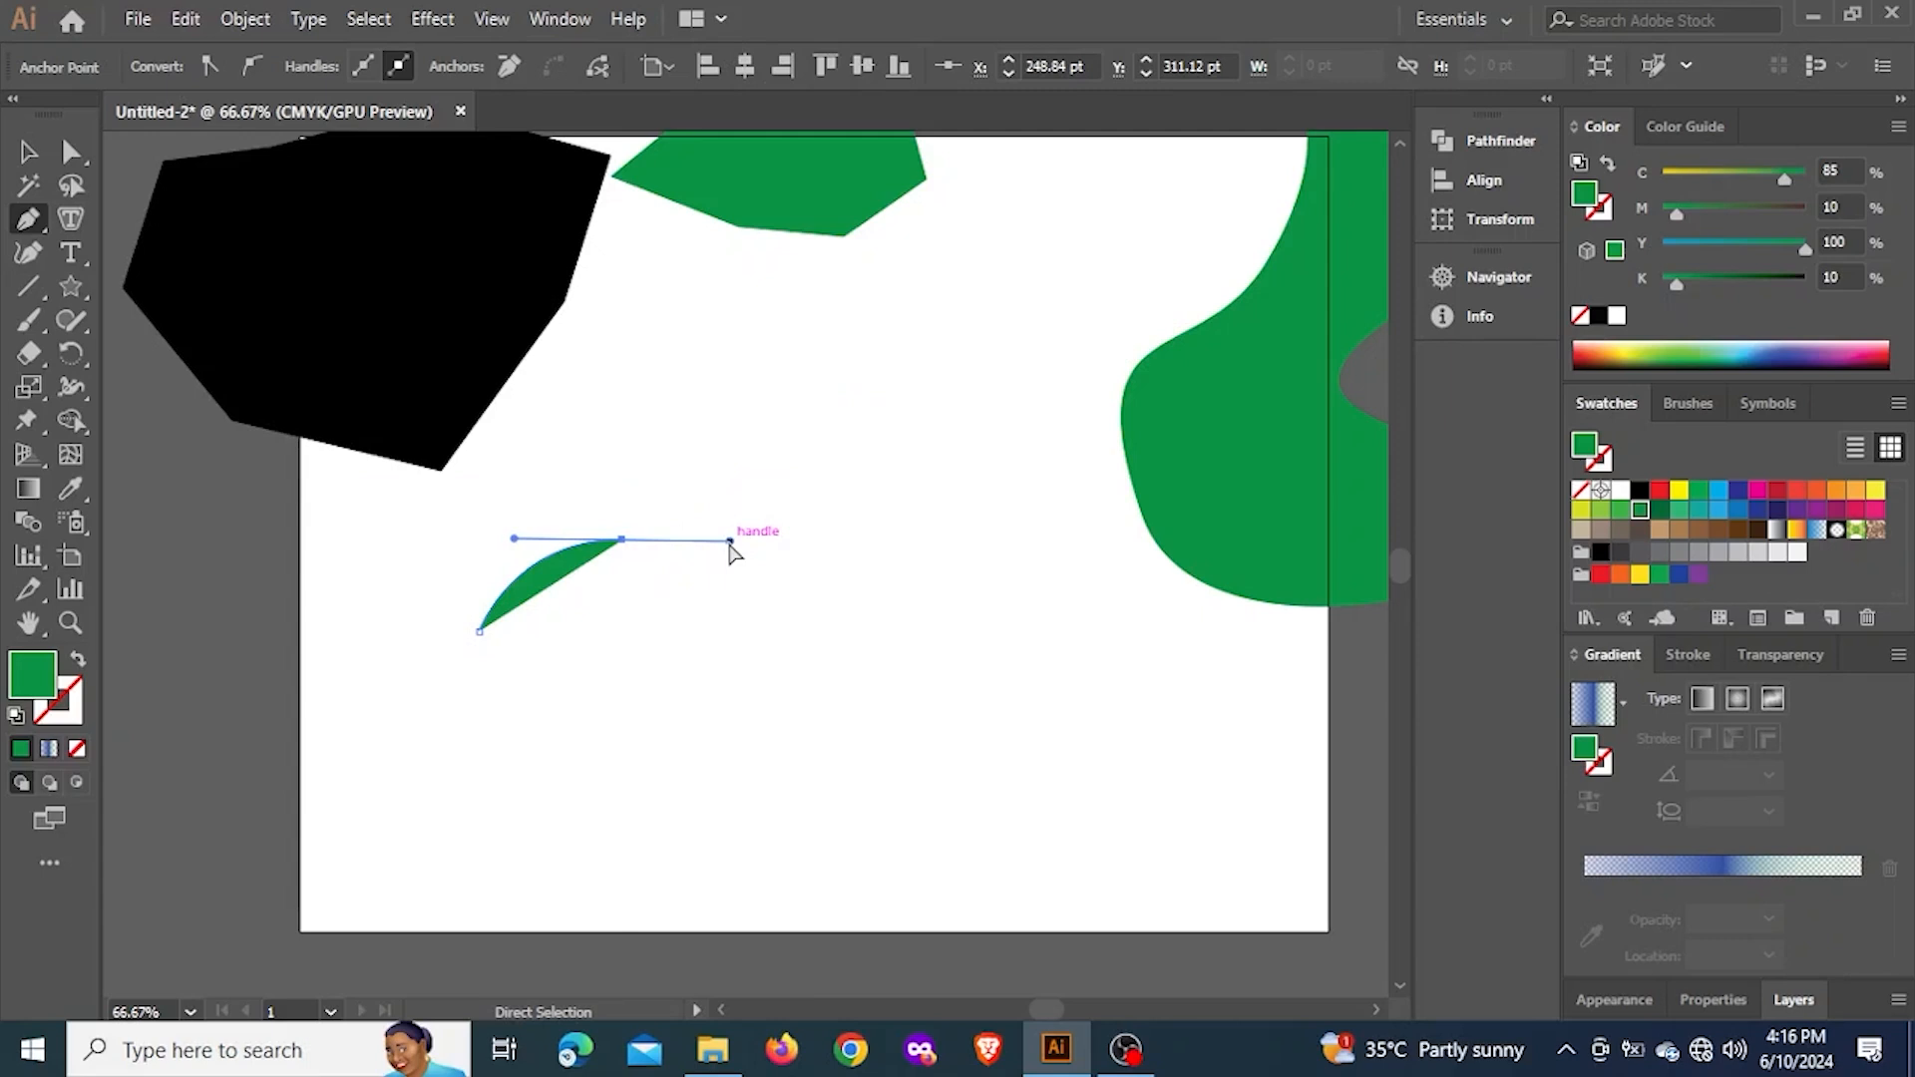
left_click_drag(678, 539, 1028, 540)
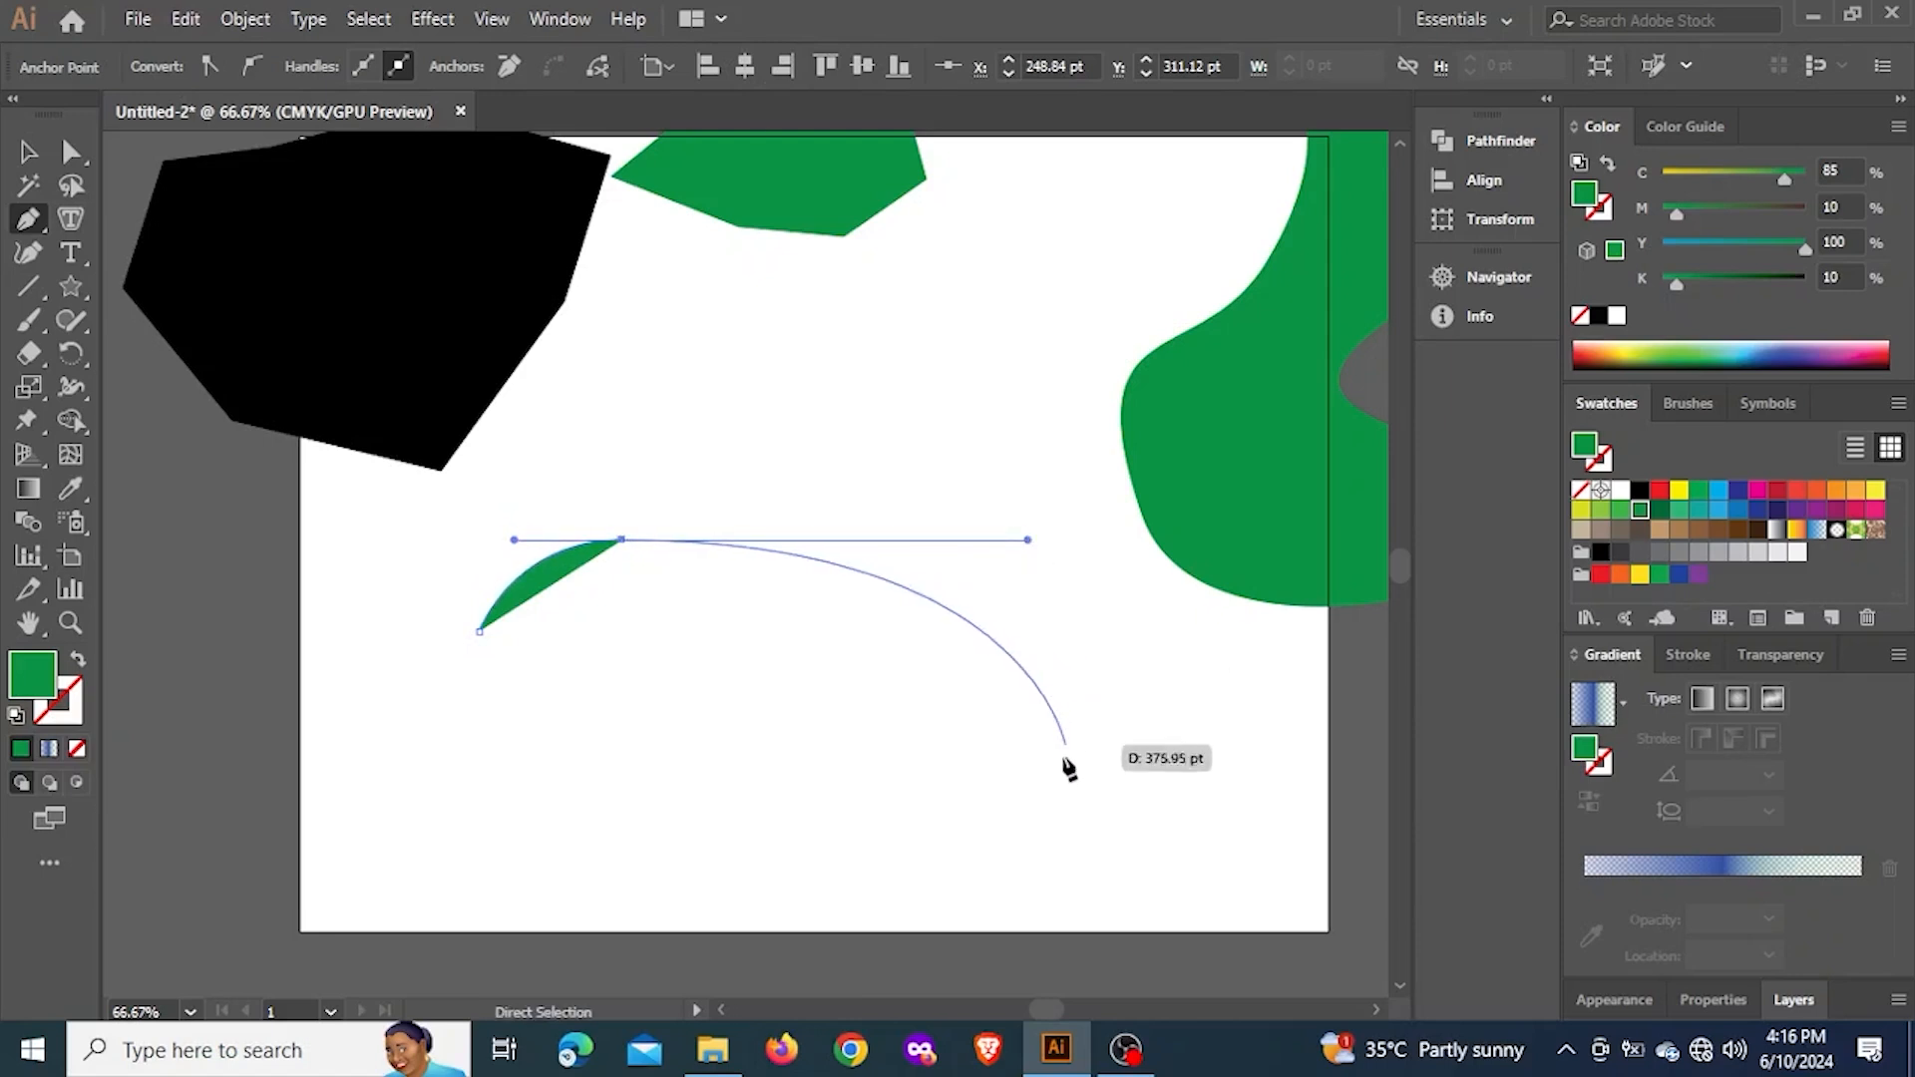
key("ctrl")
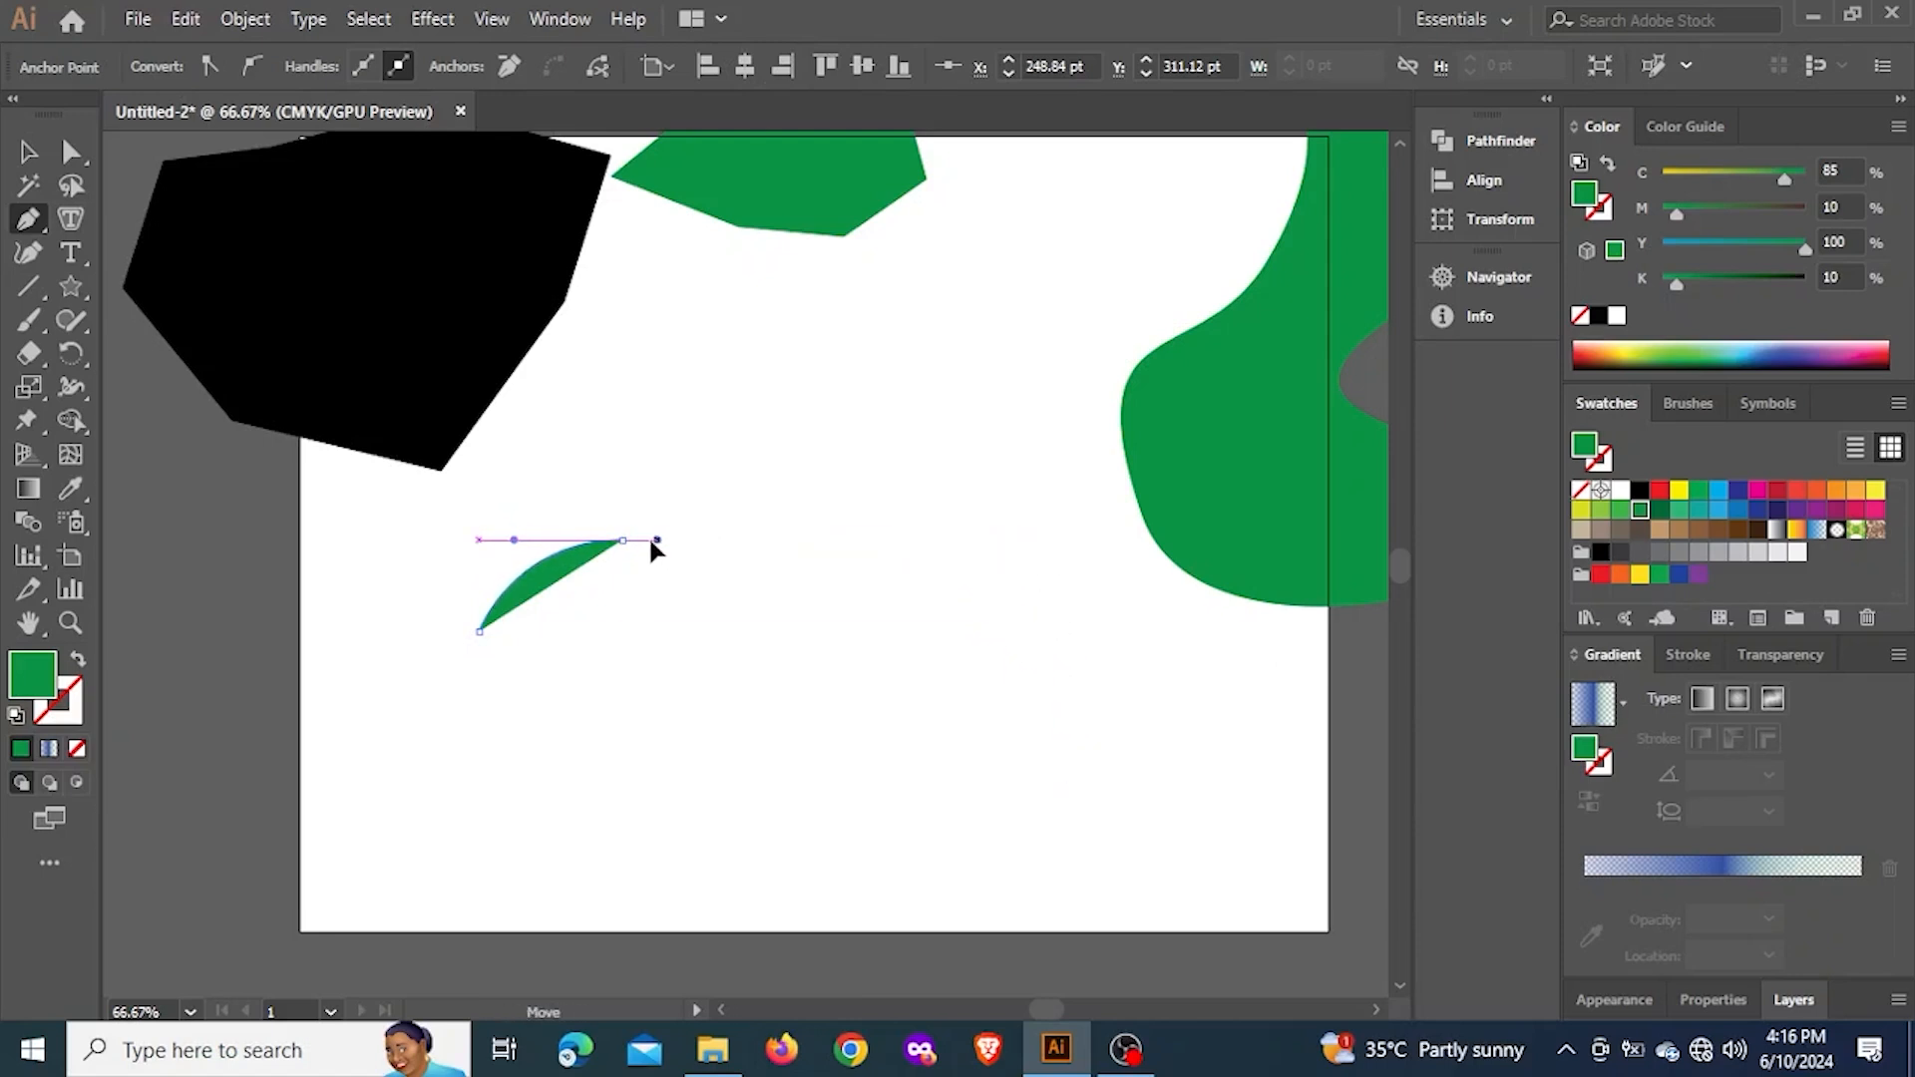
Add a smooth third anchor point below the second one with a downward-sloping handle, and deselect the fan-like green shape
left_click_drag(699, 696, 779, 739)
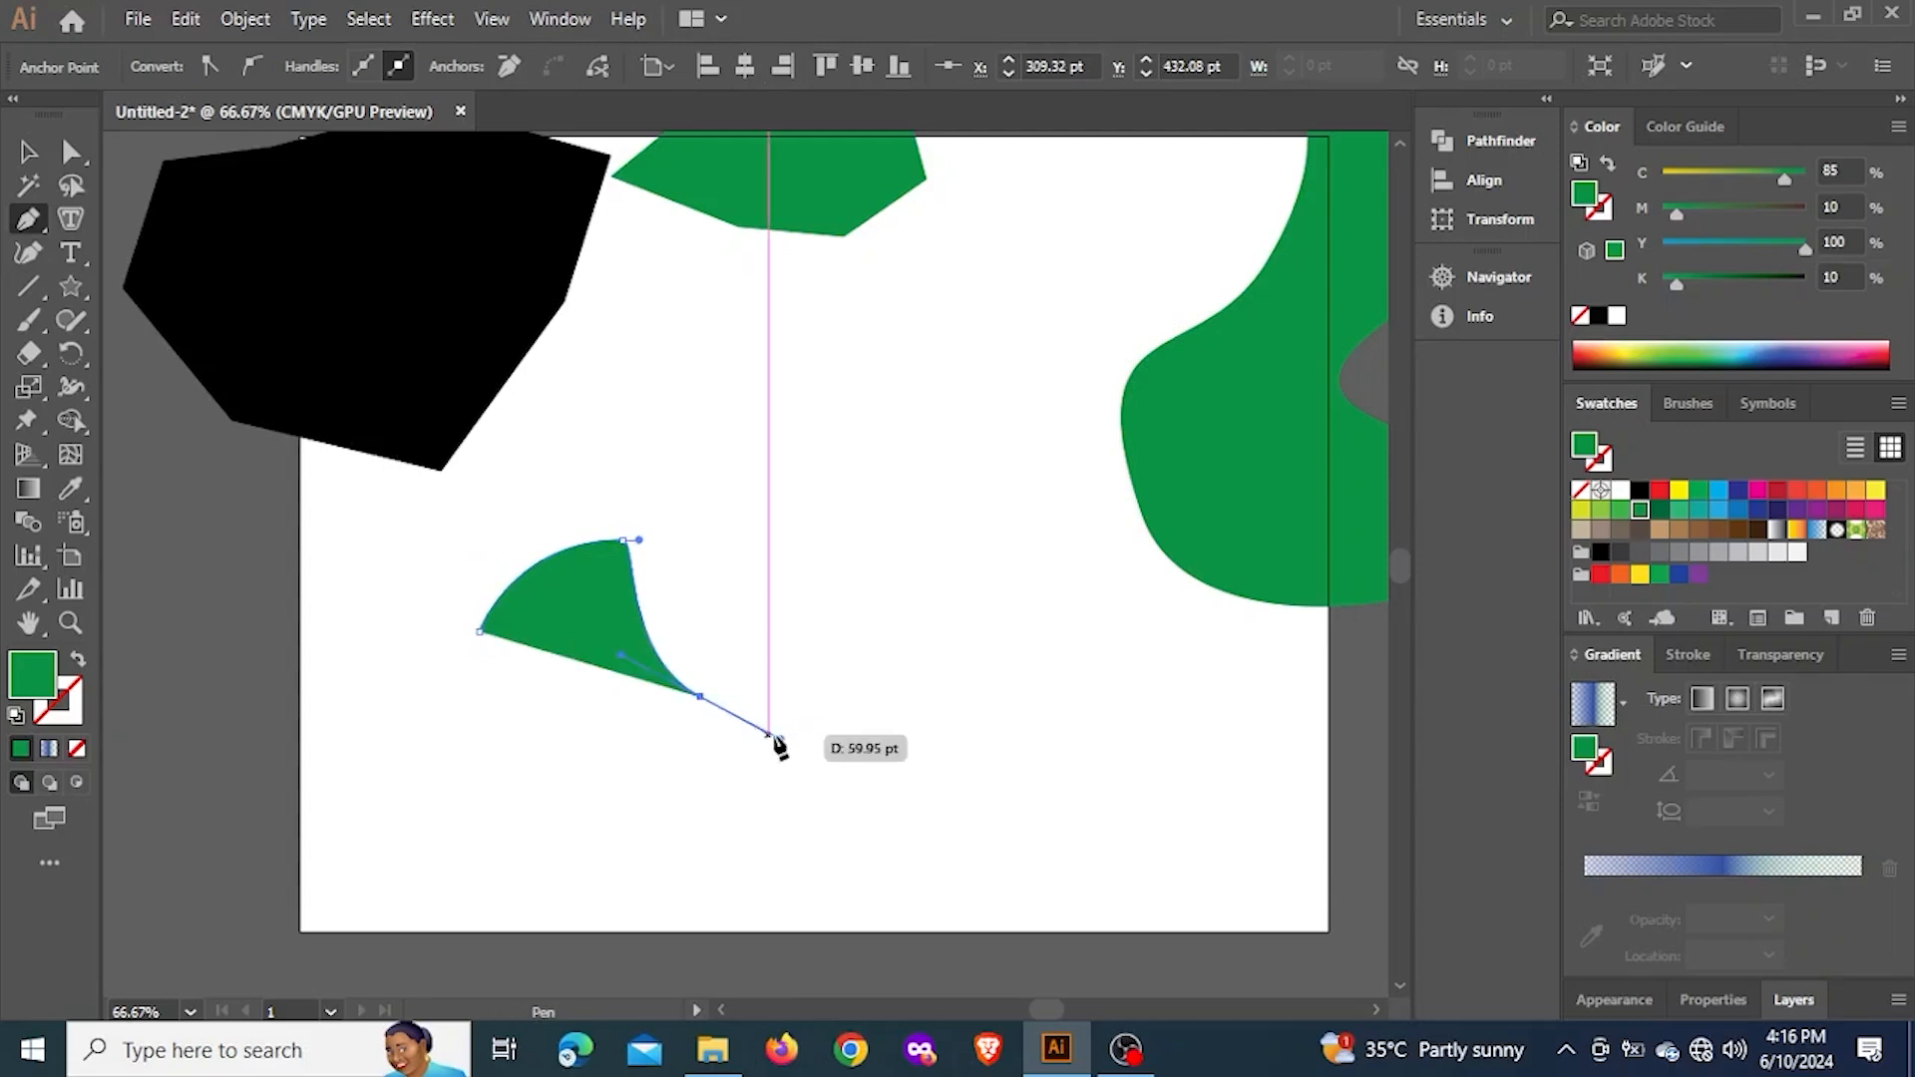
key("ctrl")
left_click(27, 152)
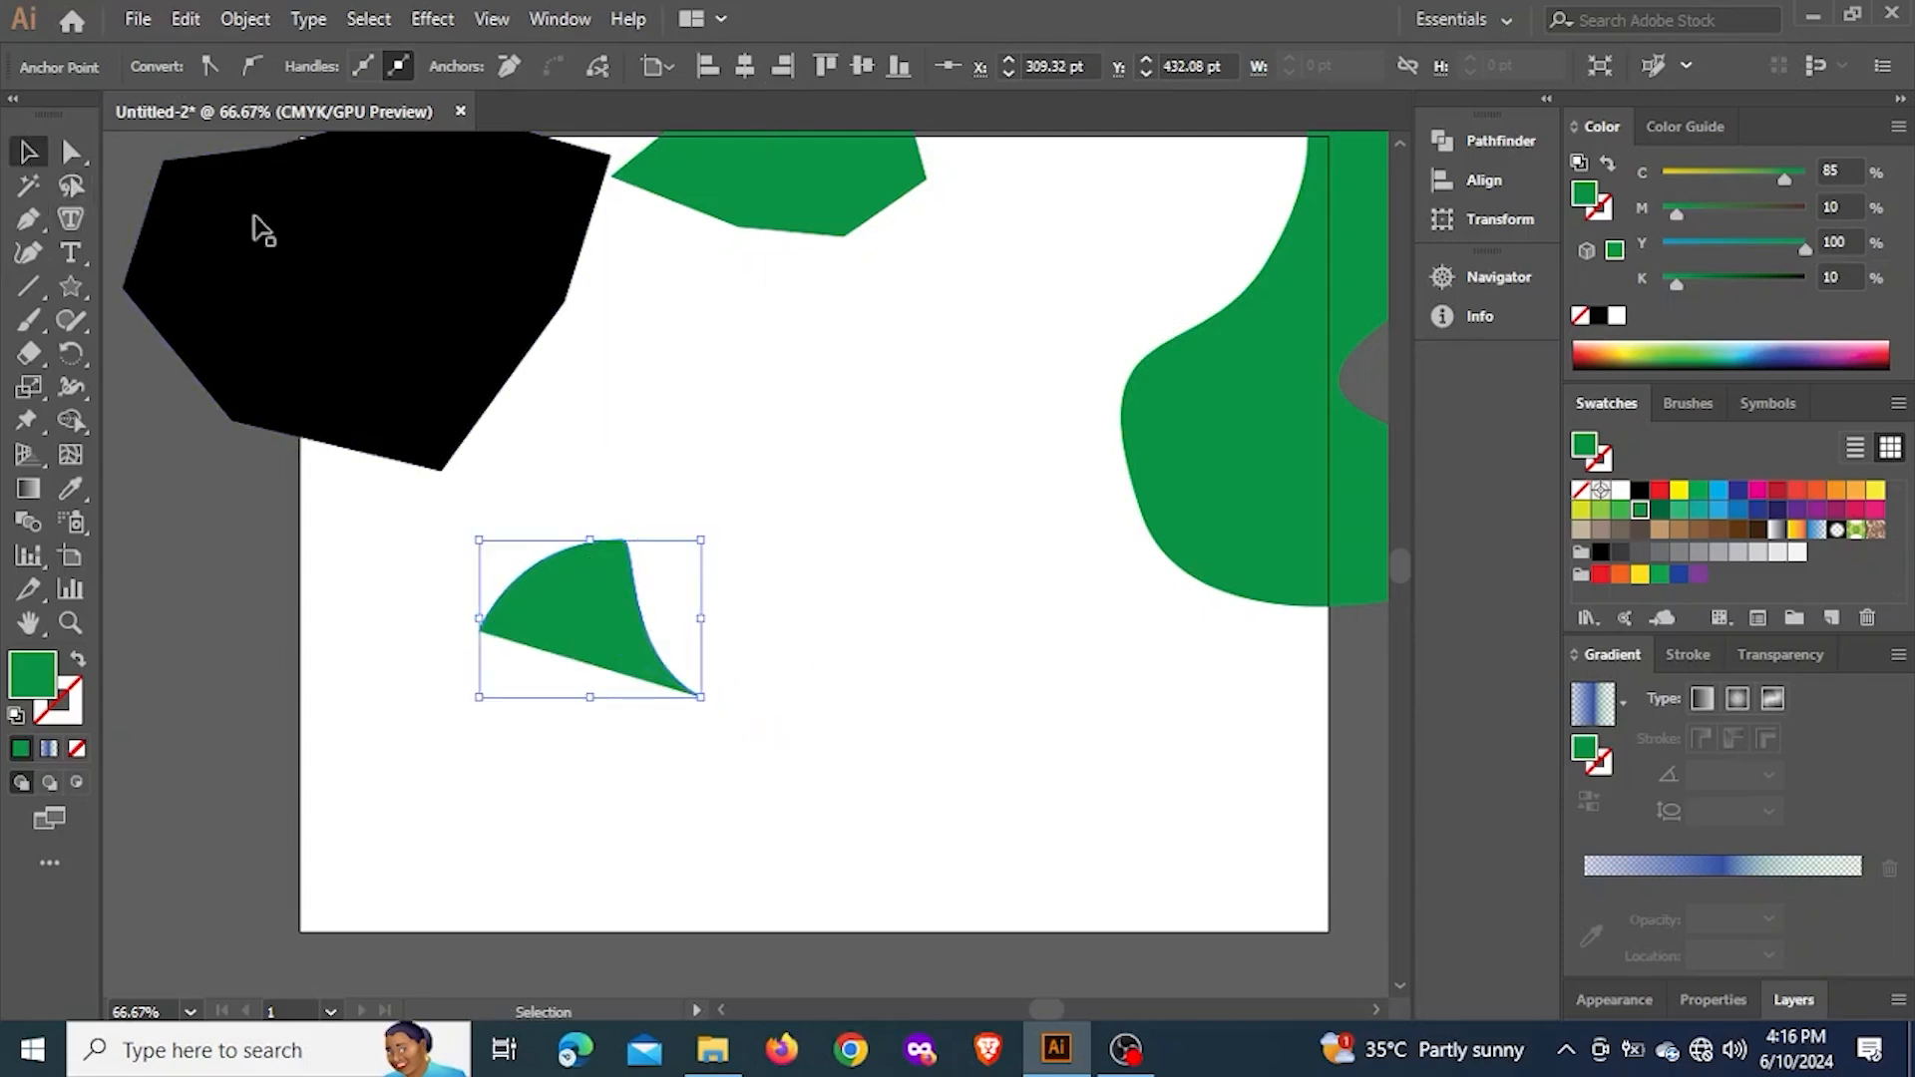
left_click(908, 722)
Place the seedling-in-soil photo from the Class Materials folder, shift it over the artboard's edge and embed it in the document
left_click(712, 1049)
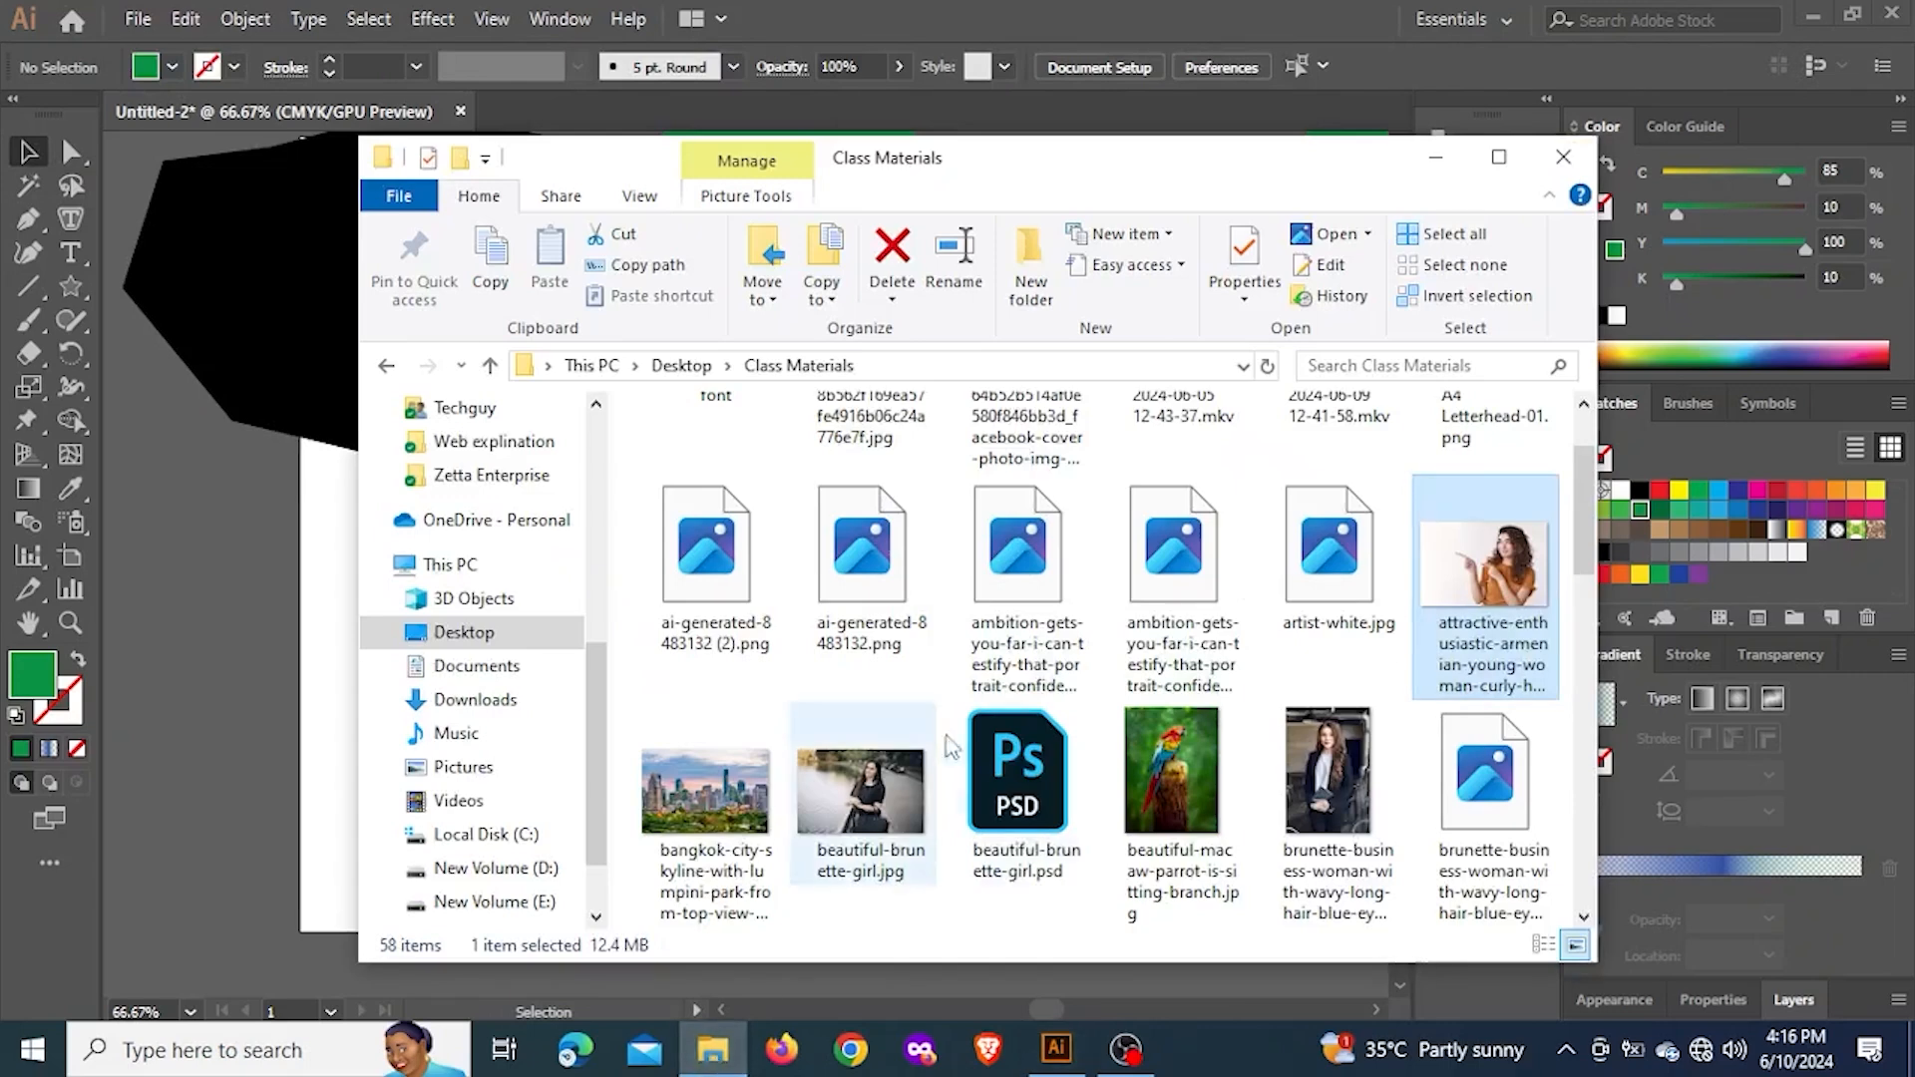
scroll(1260, 692, "down", 3)
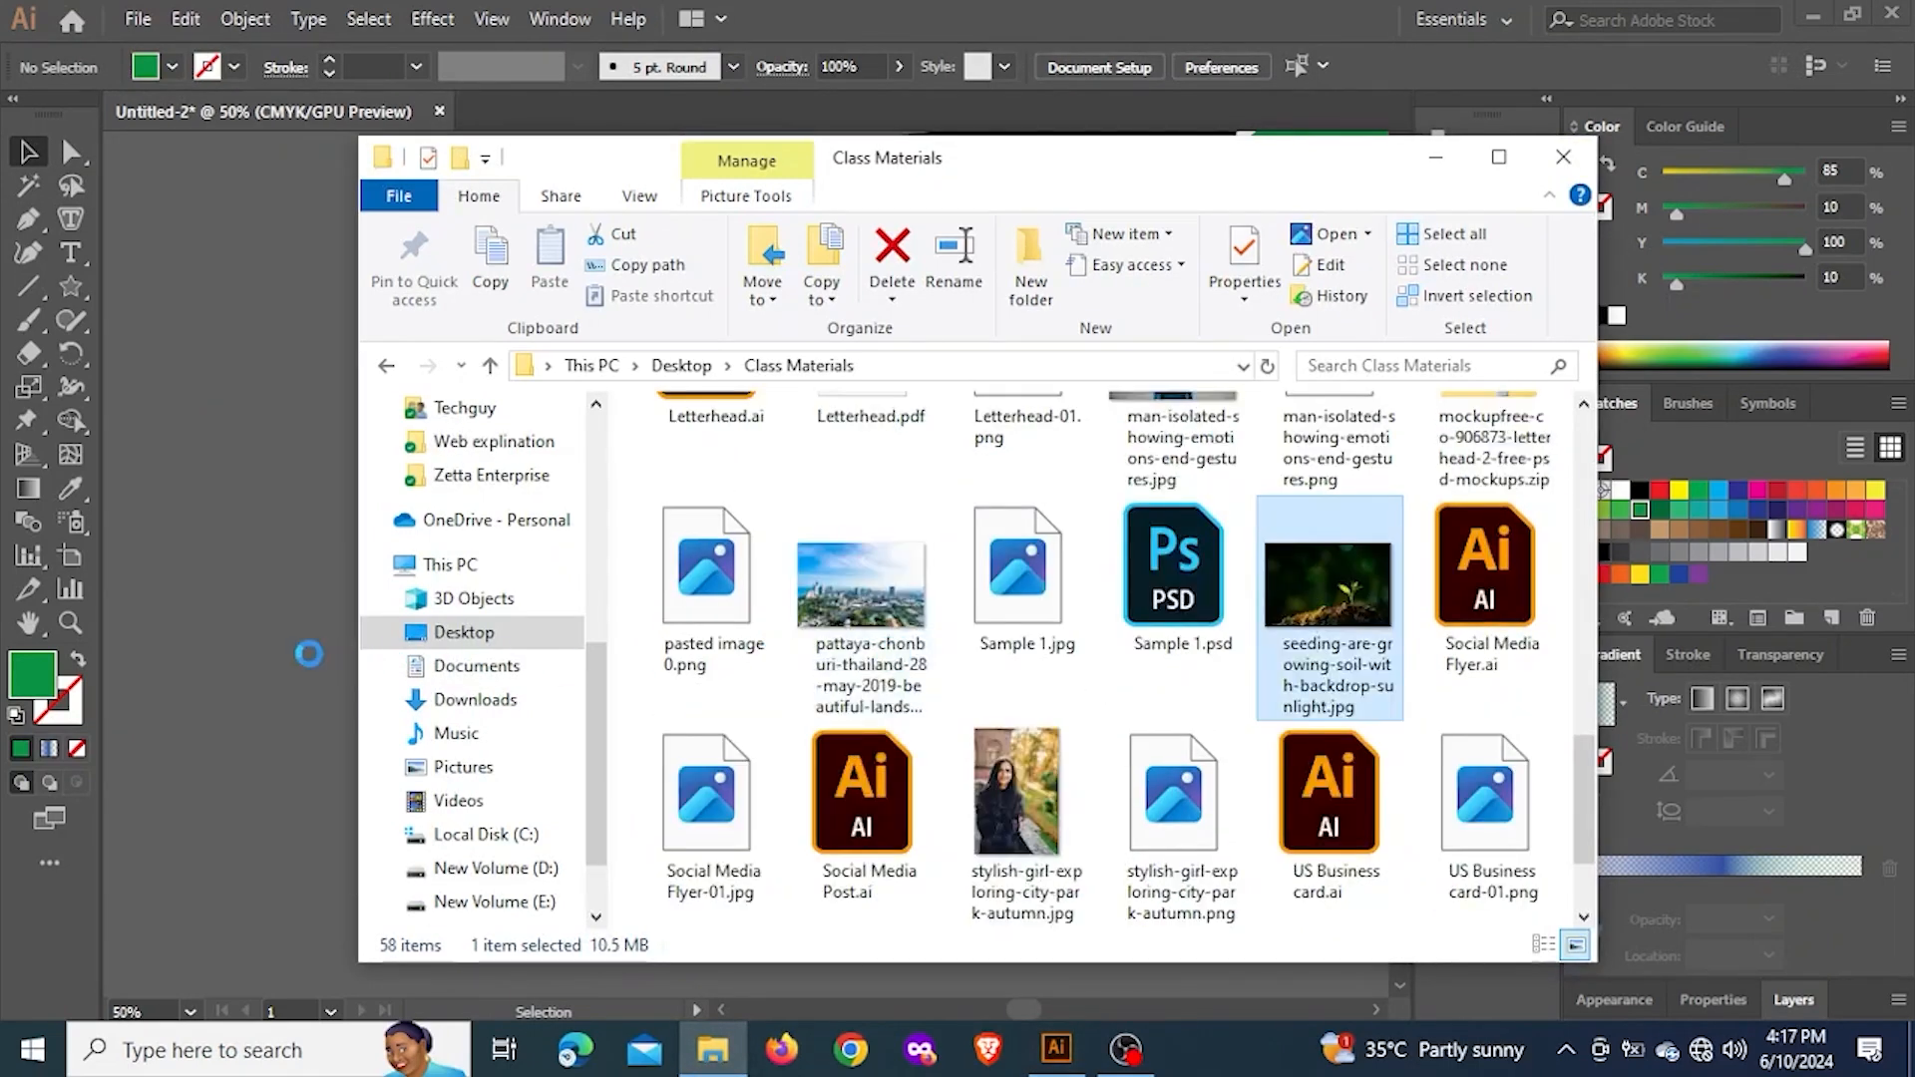
left_click_drag(309, 654, 241, 633)
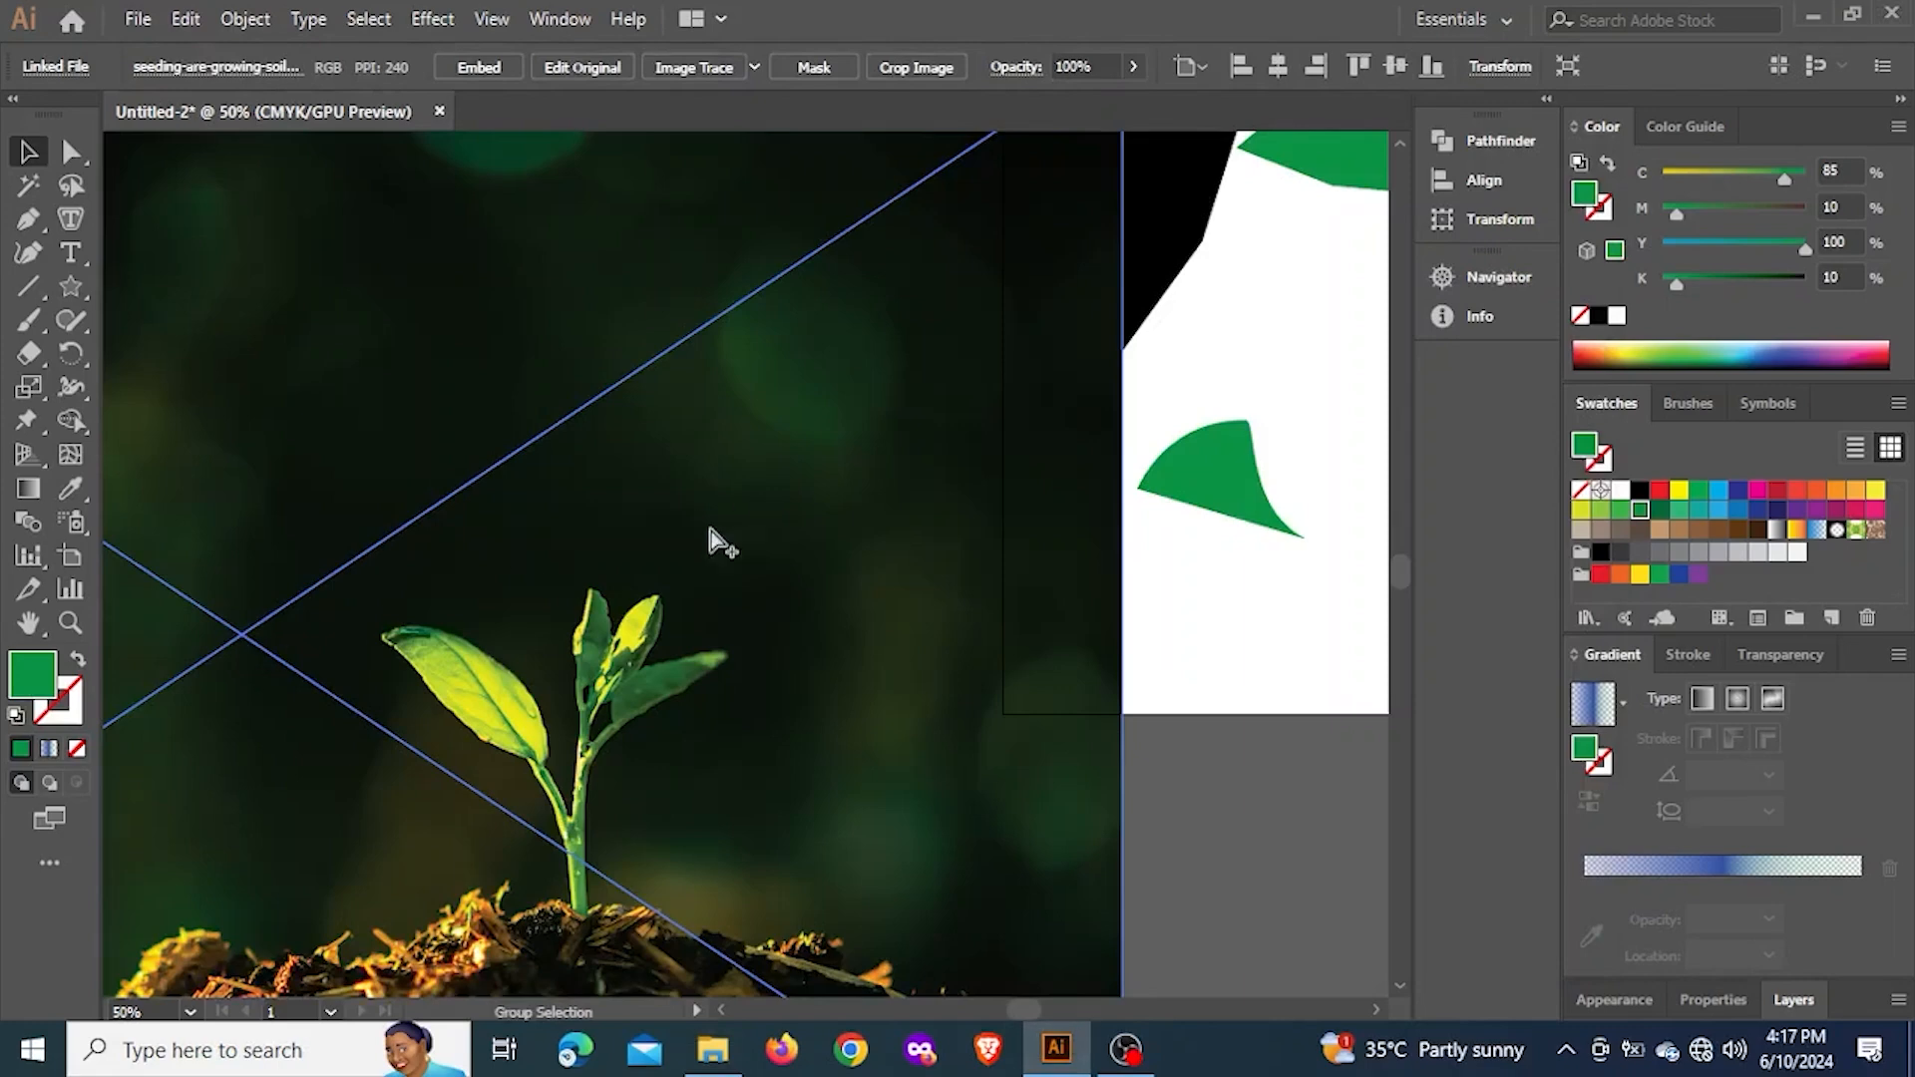
left_click_drag(617, 709, 774, 445)
left_click(494, 68)
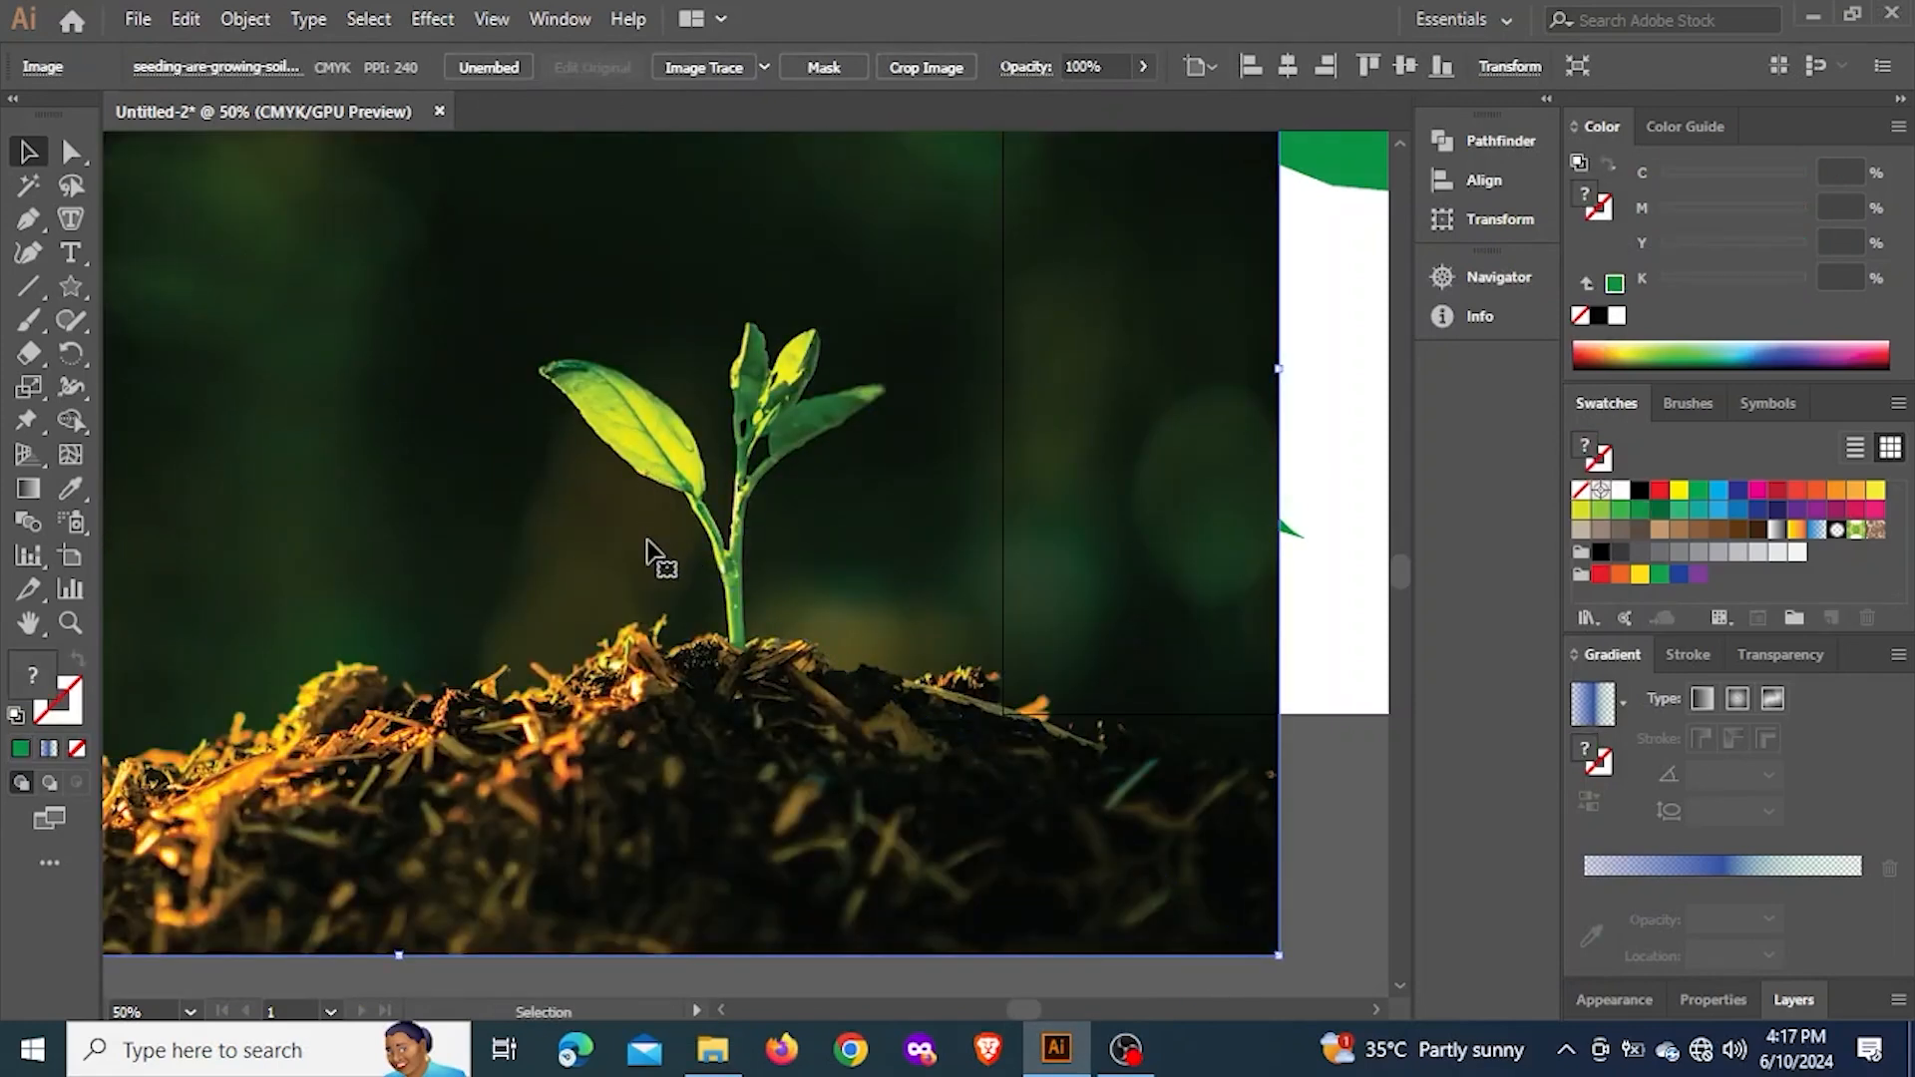
Start a Pen path at the stem end of the seedling's large leaf and curve it along the lower edge to a smooth second anchor
scroll(610, 503, "up", 1)
scroll(610, 492, "up", 1)
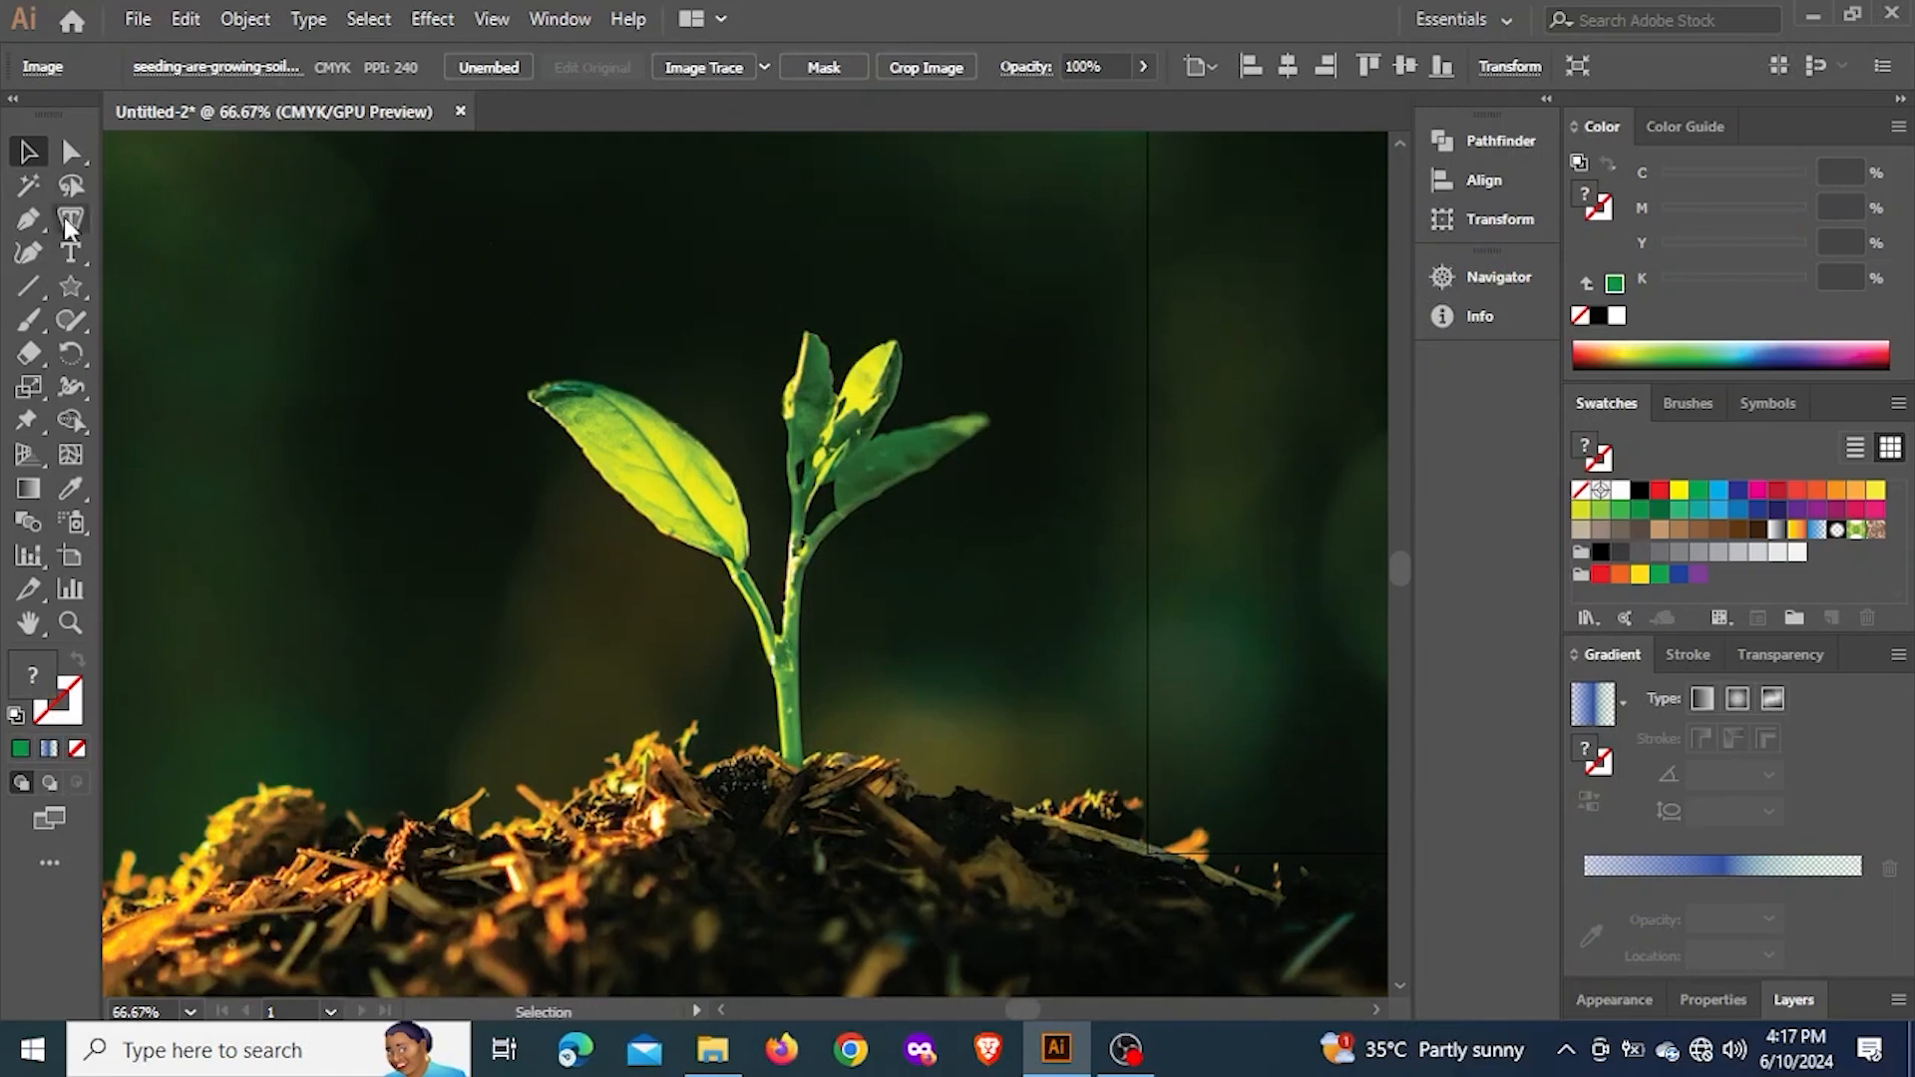
left_click(28, 218)
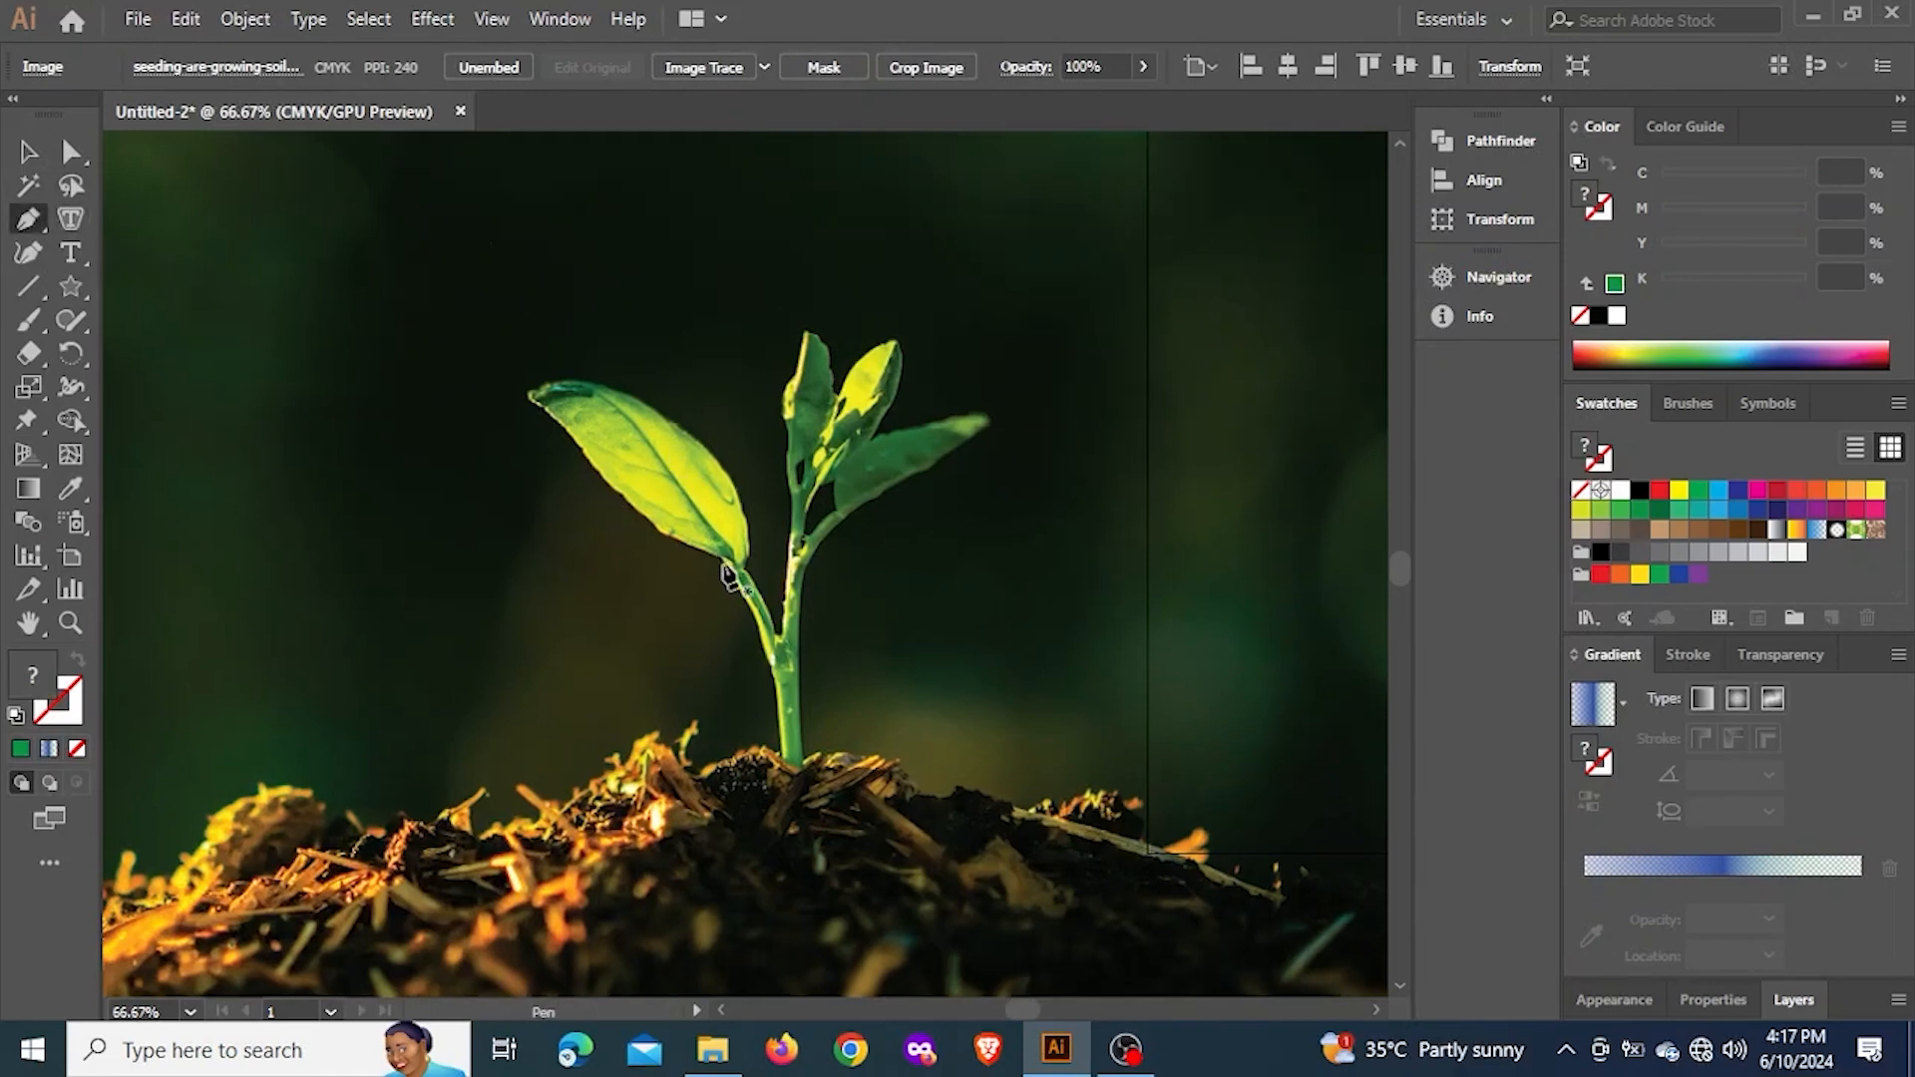
left_click_drag(725, 561, 606, 486)
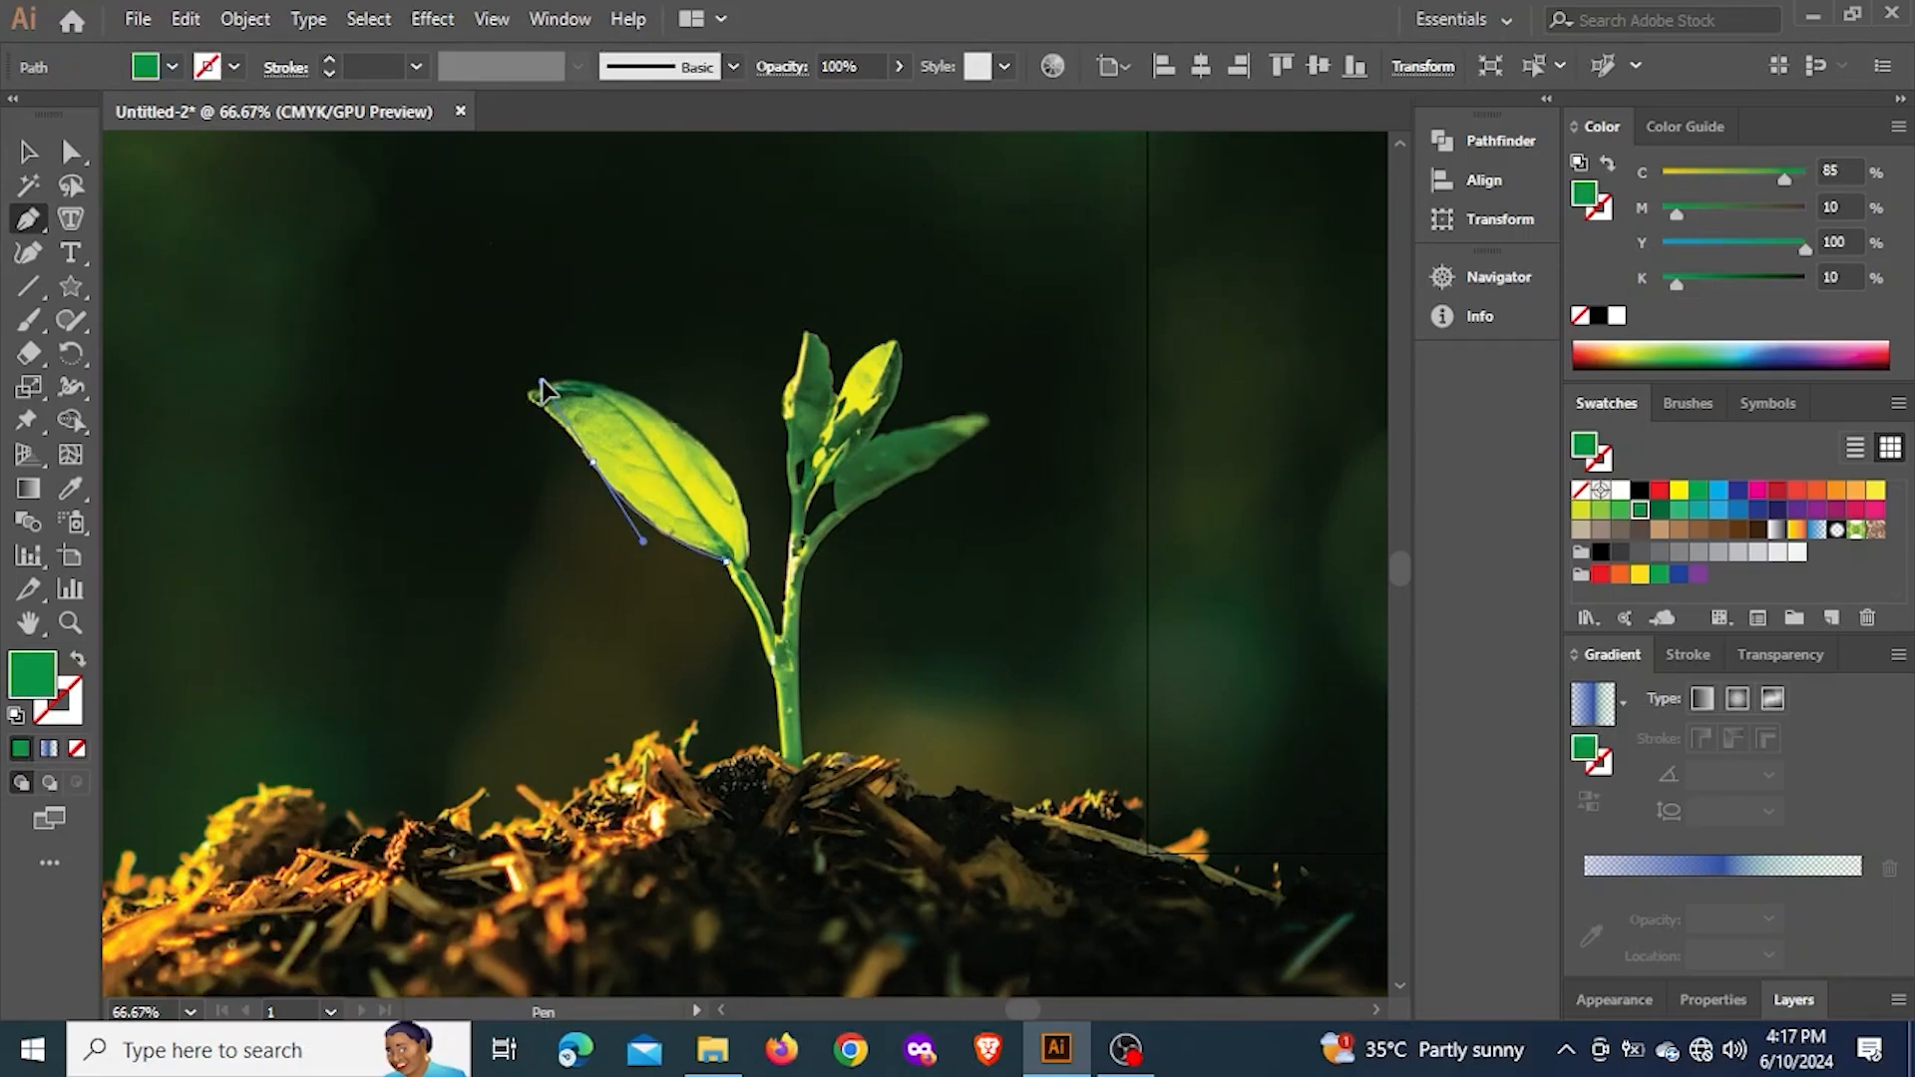
left_click_drag(542, 379, 541, 380)
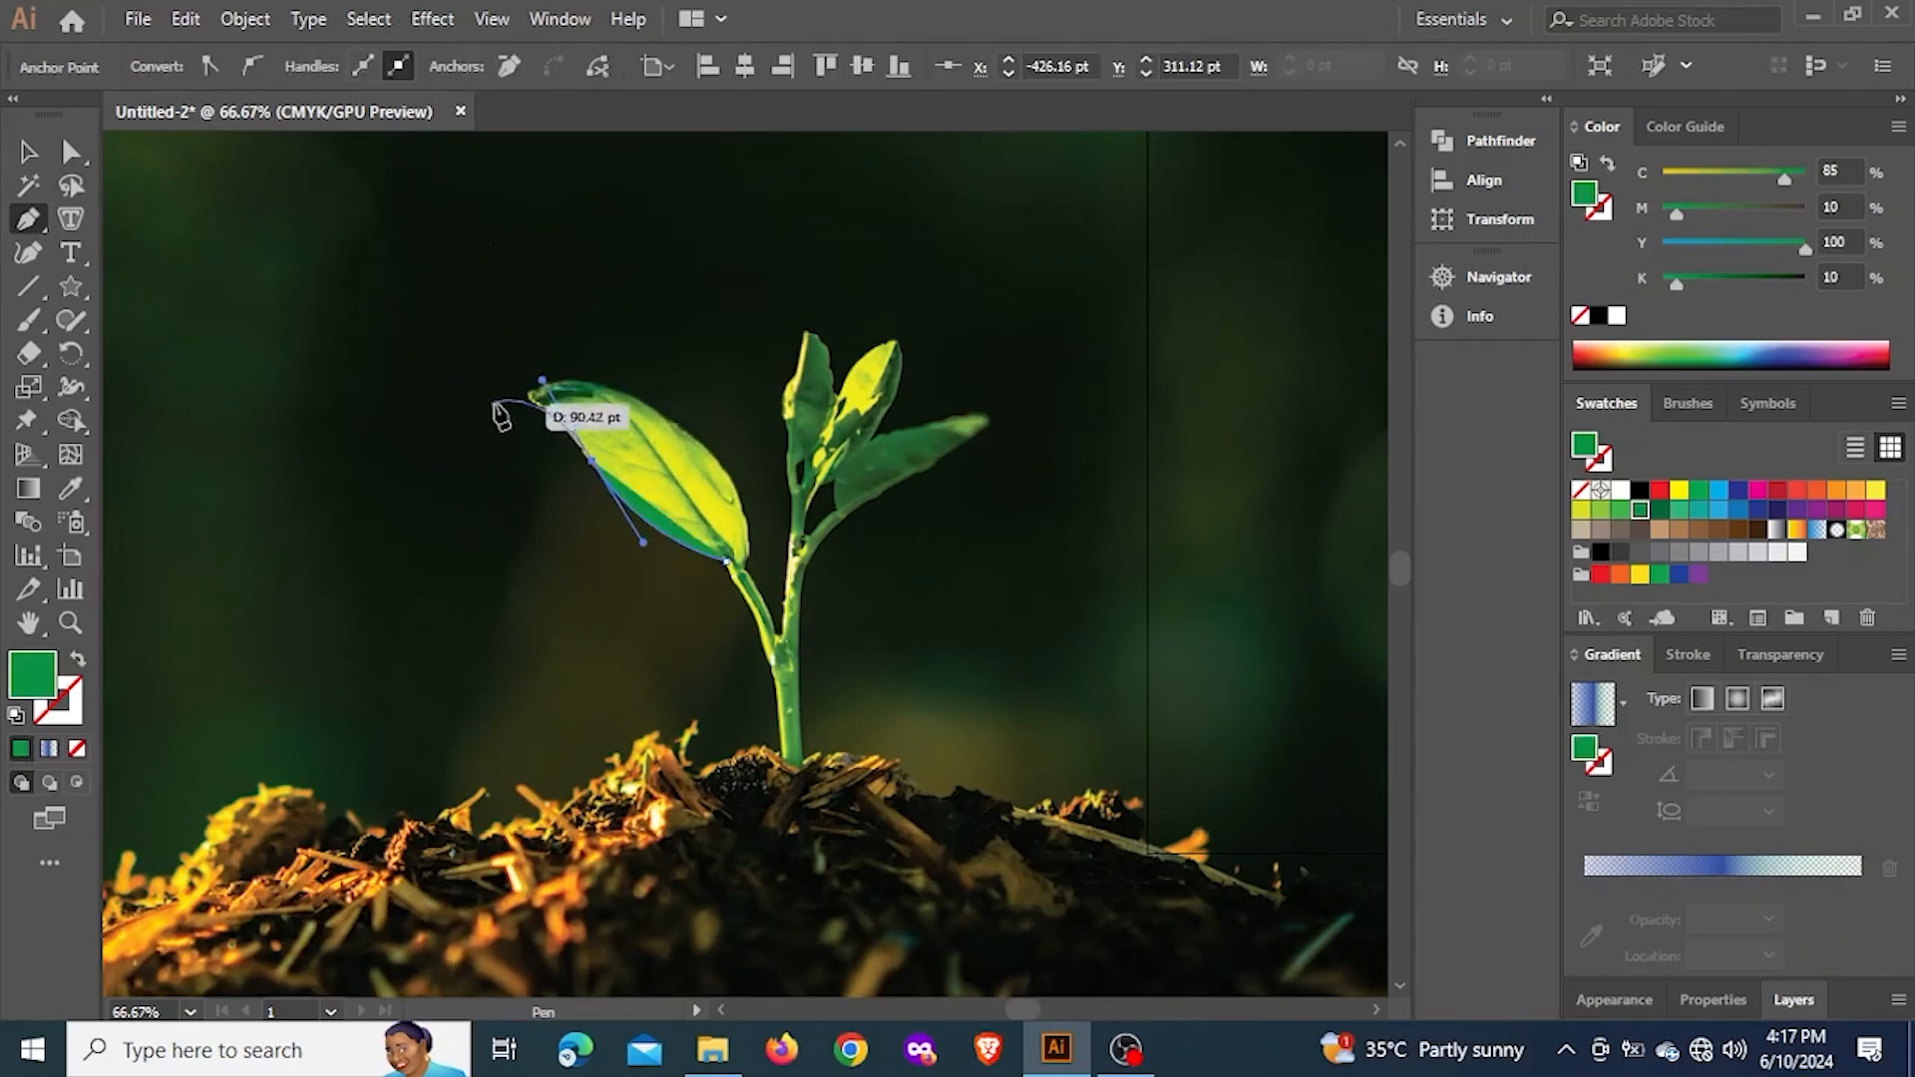
Shorten the second anchor's outgoing handle to the leaf edge and add an anchor at the leaf tip with its outgoing handle removed
scroll(498, 404, "up", 4)
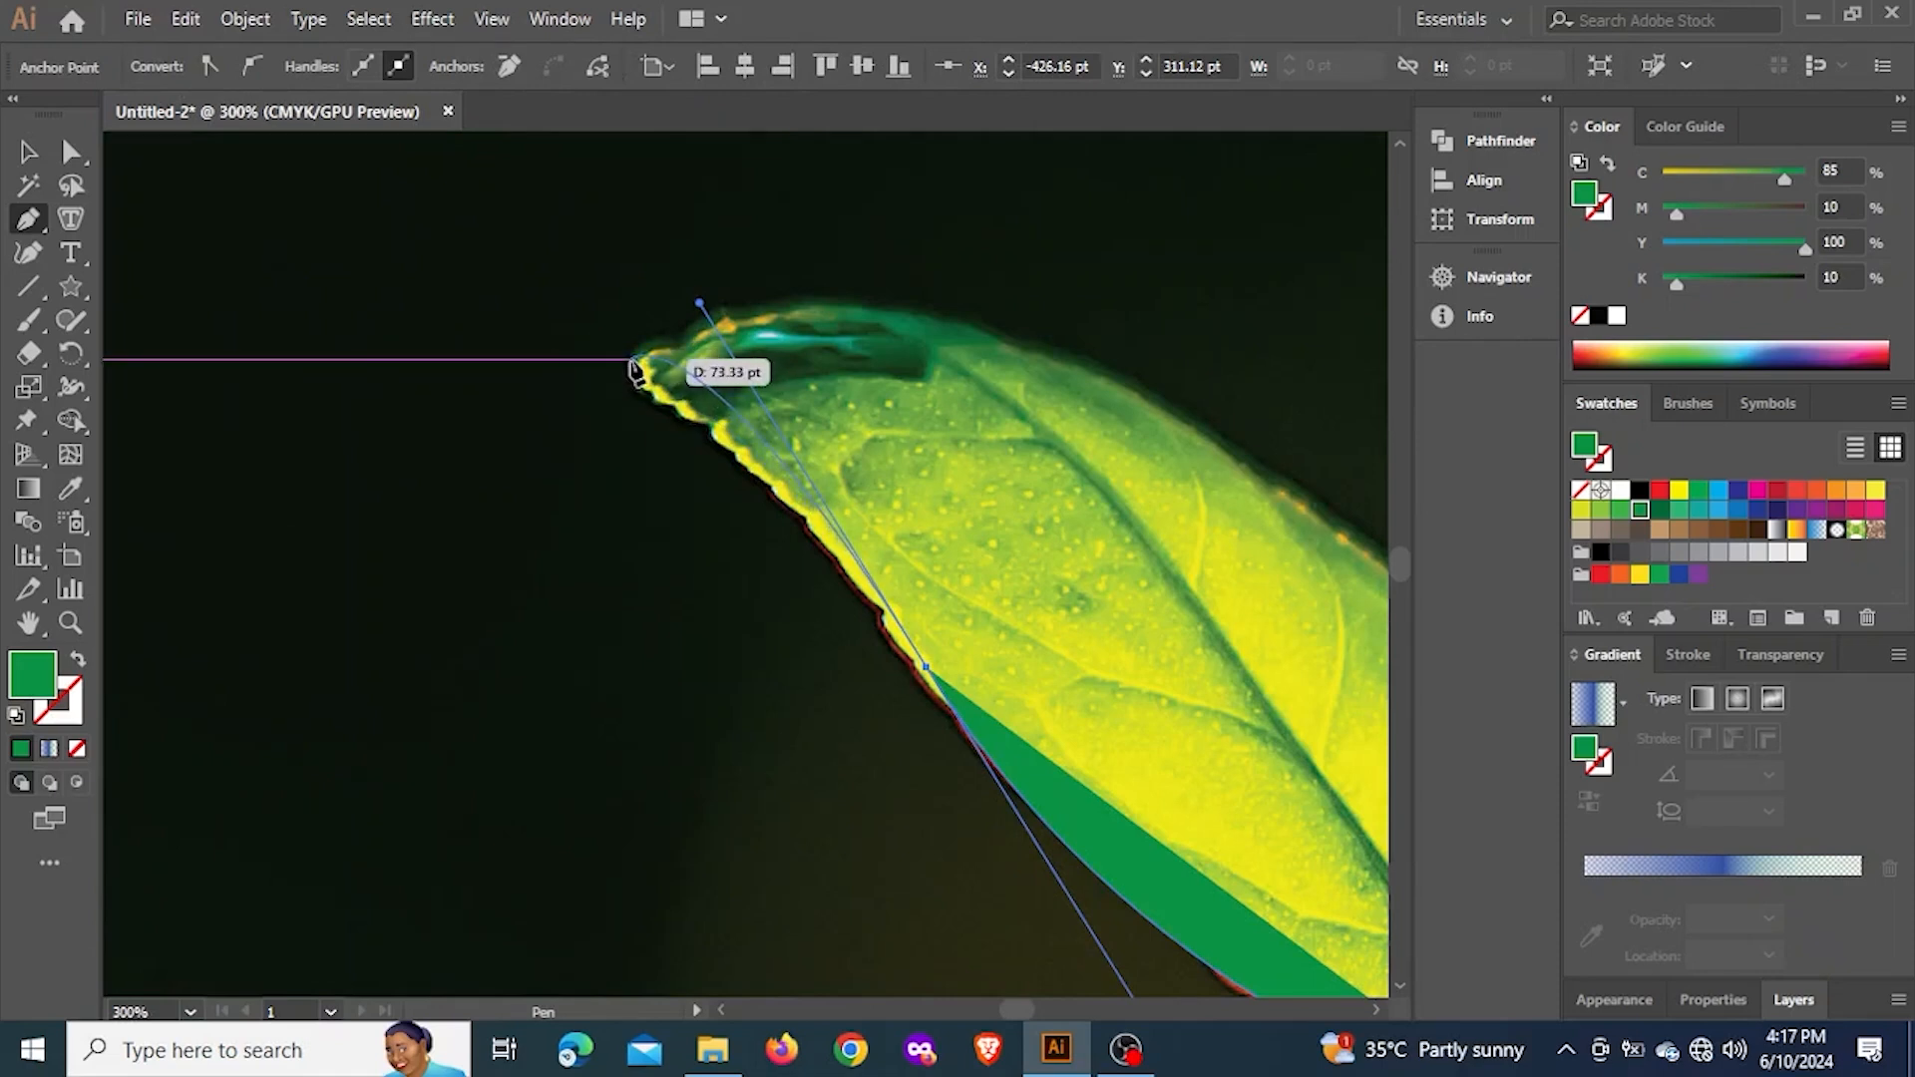
left_click(698, 304, "ctrl")
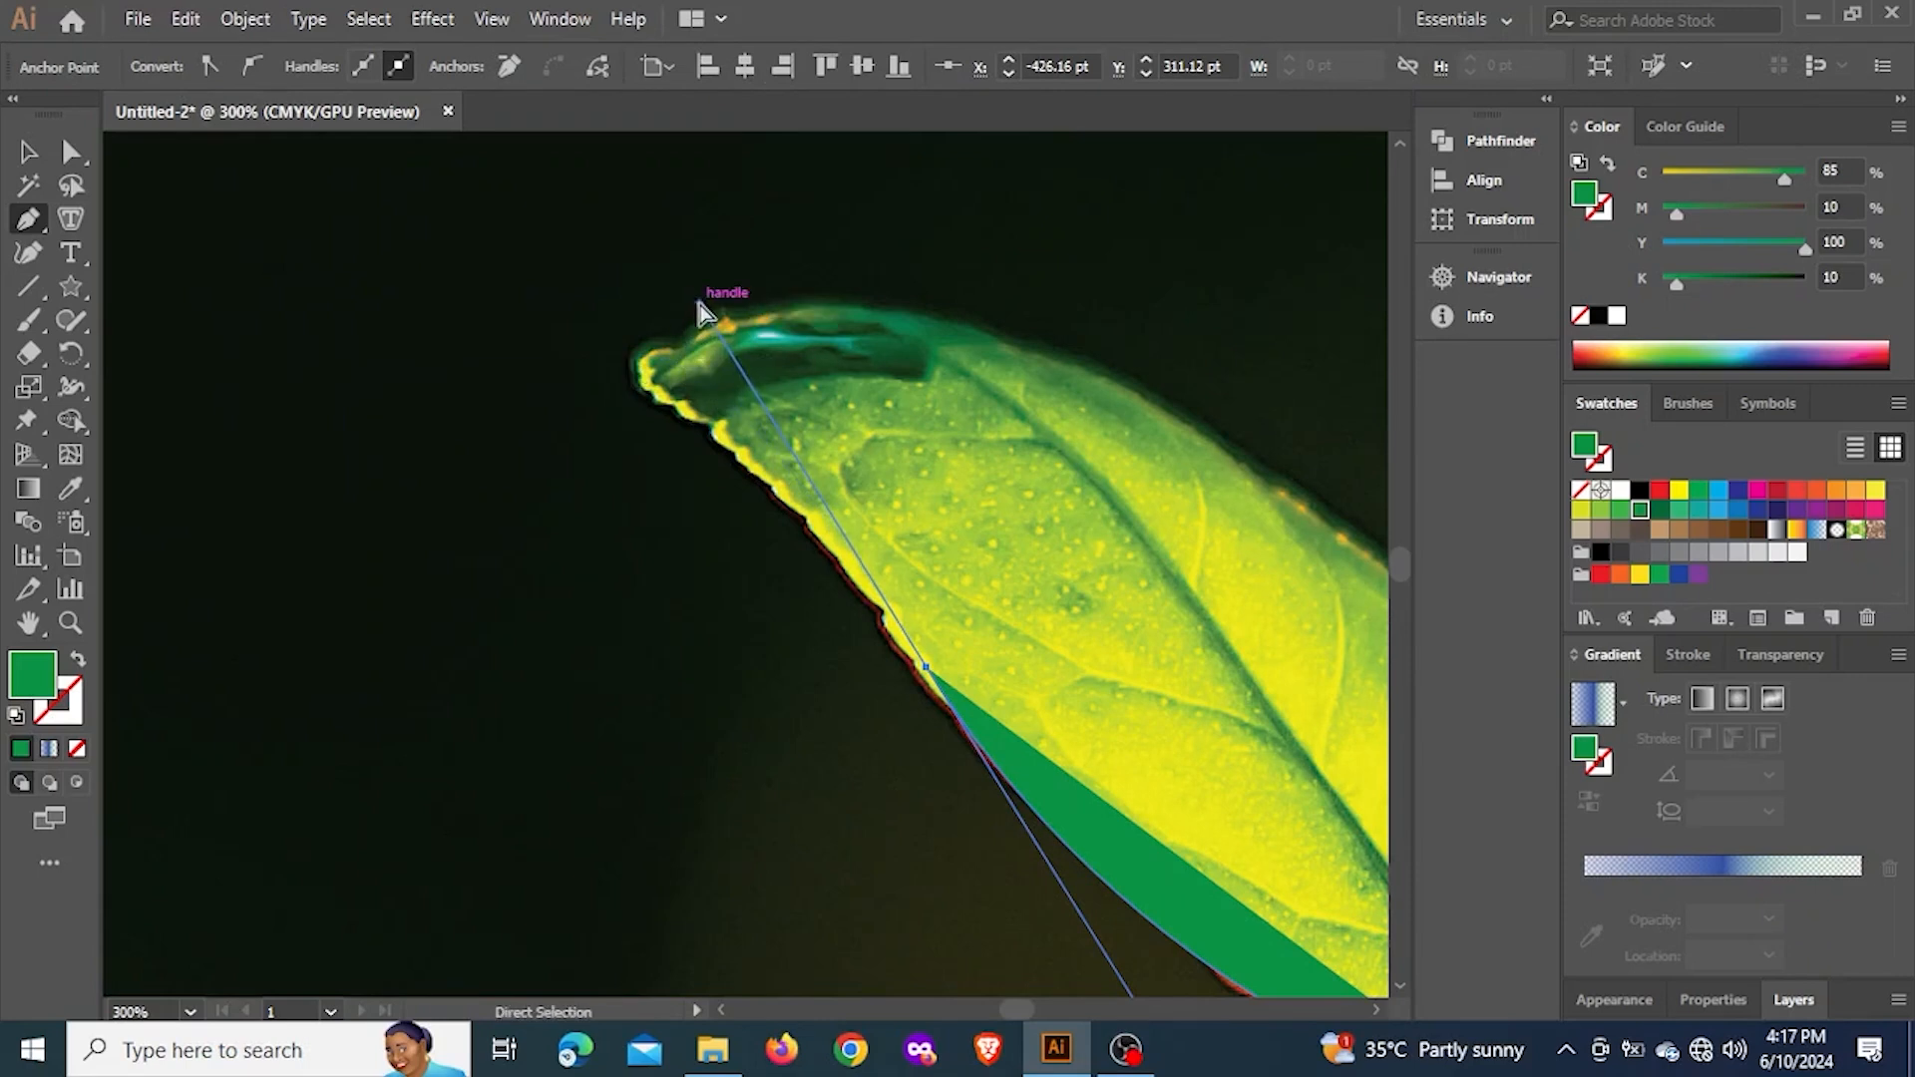
left_click_drag(698, 303, 820, 504)
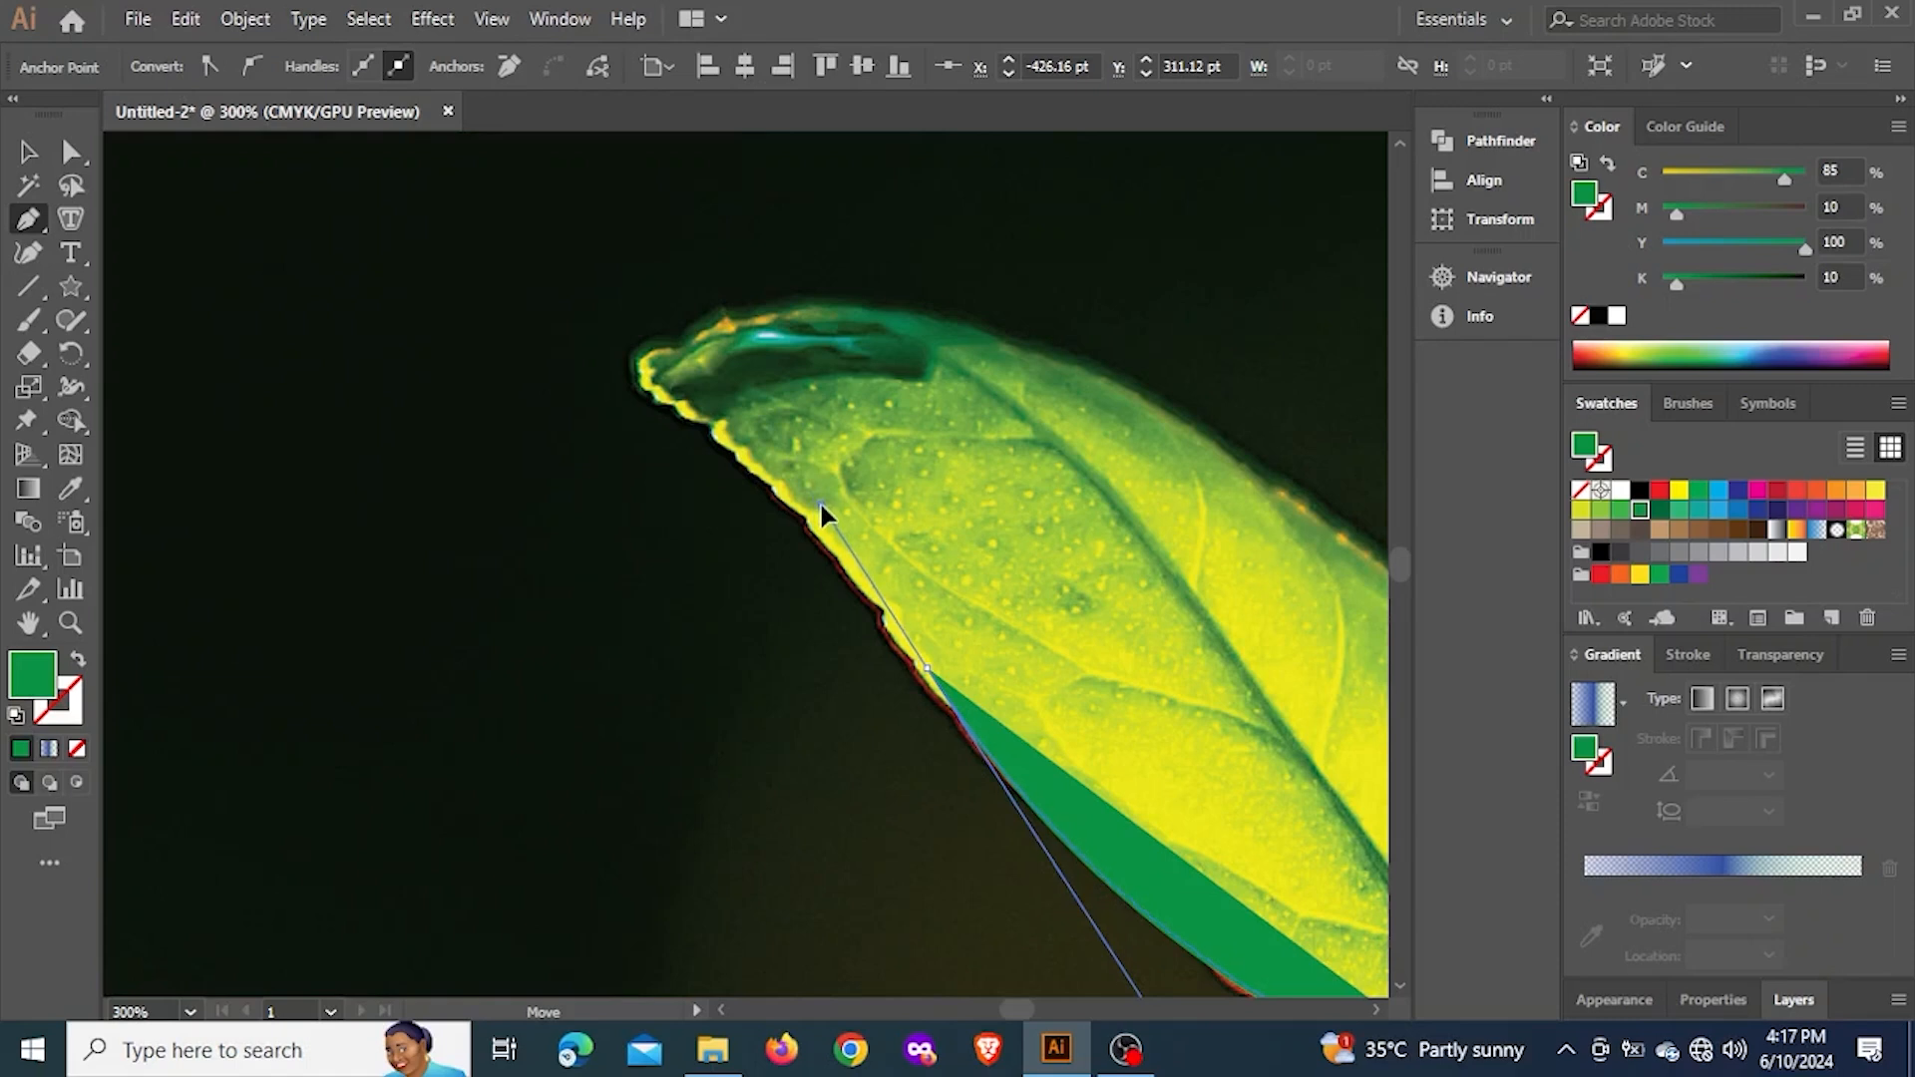
left_click_drag(638, 379, 598, 354)
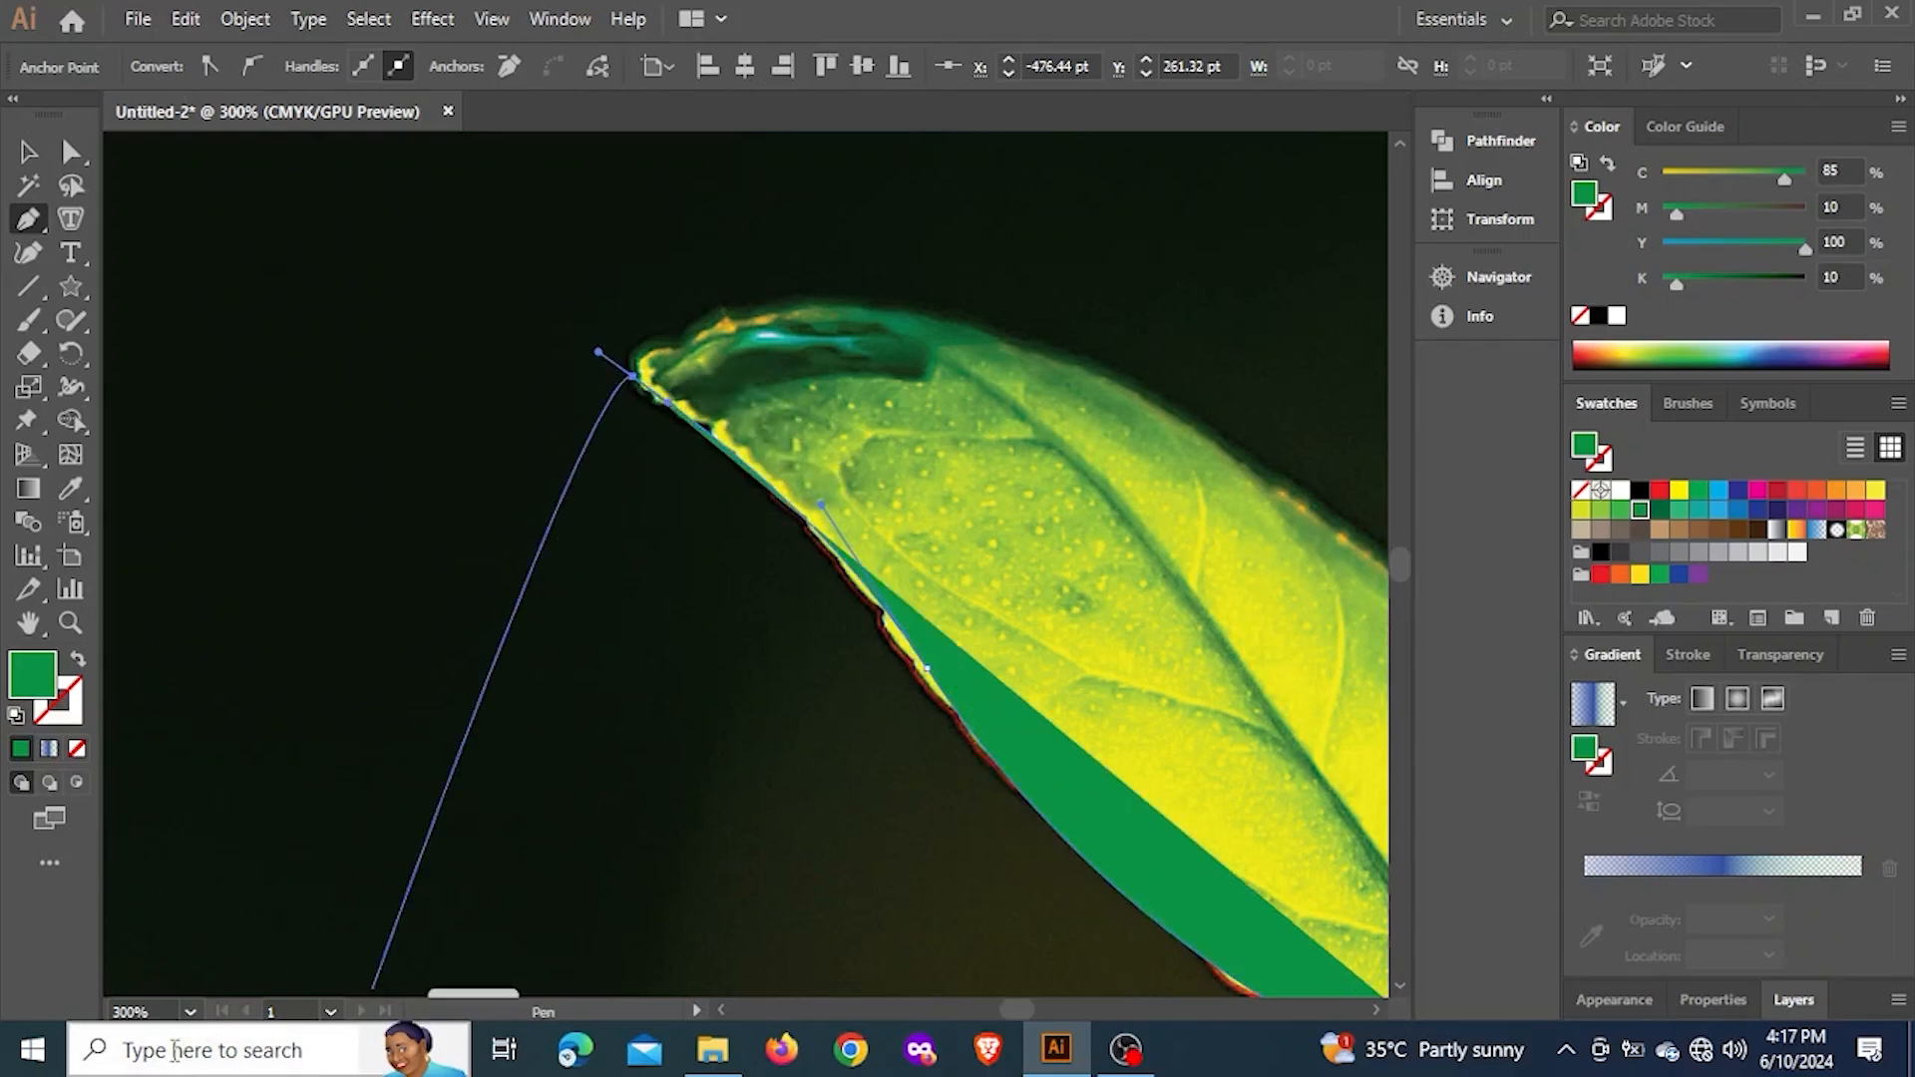
left_click(633, 377)
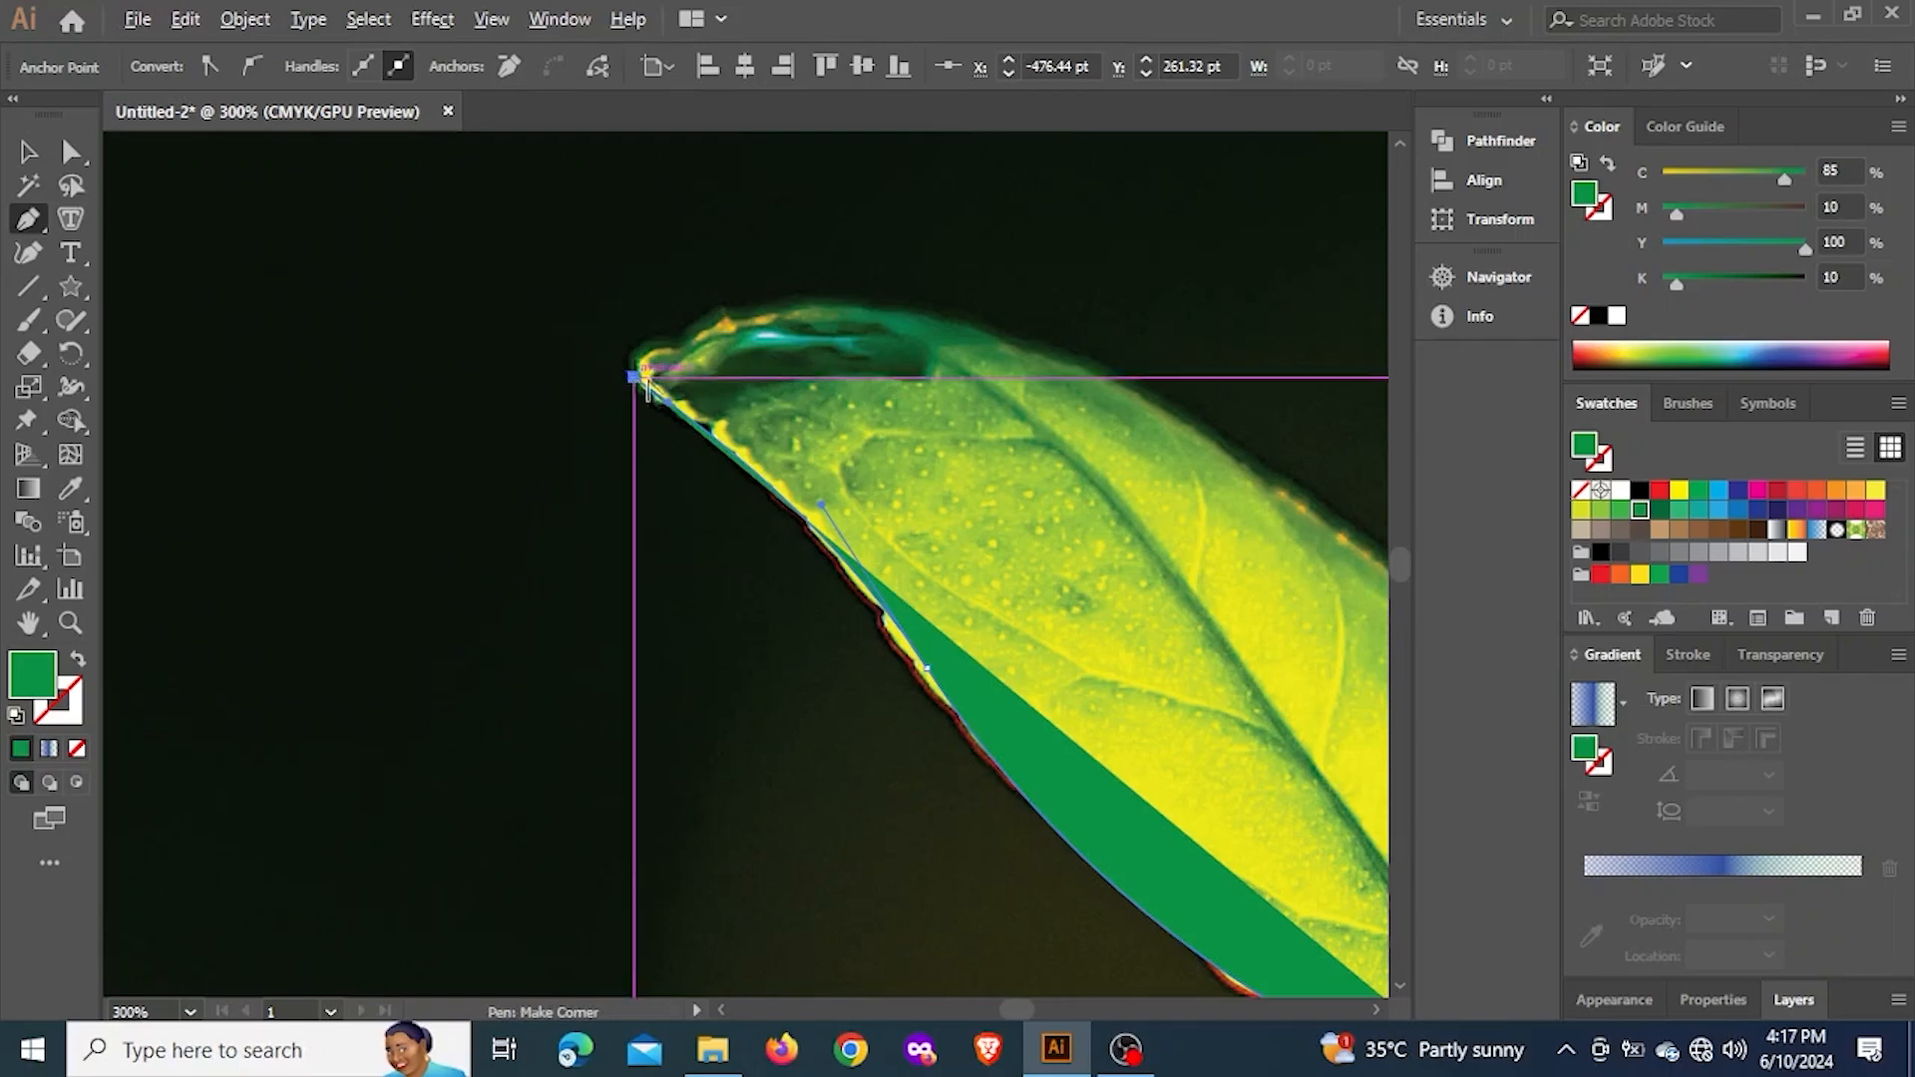
Restore the tip anchor's outgoing handle, try a curved segment to a smooth anchor on the leaf's upper edge, and undo it
left_click_drag(923, 435, 722, 344)
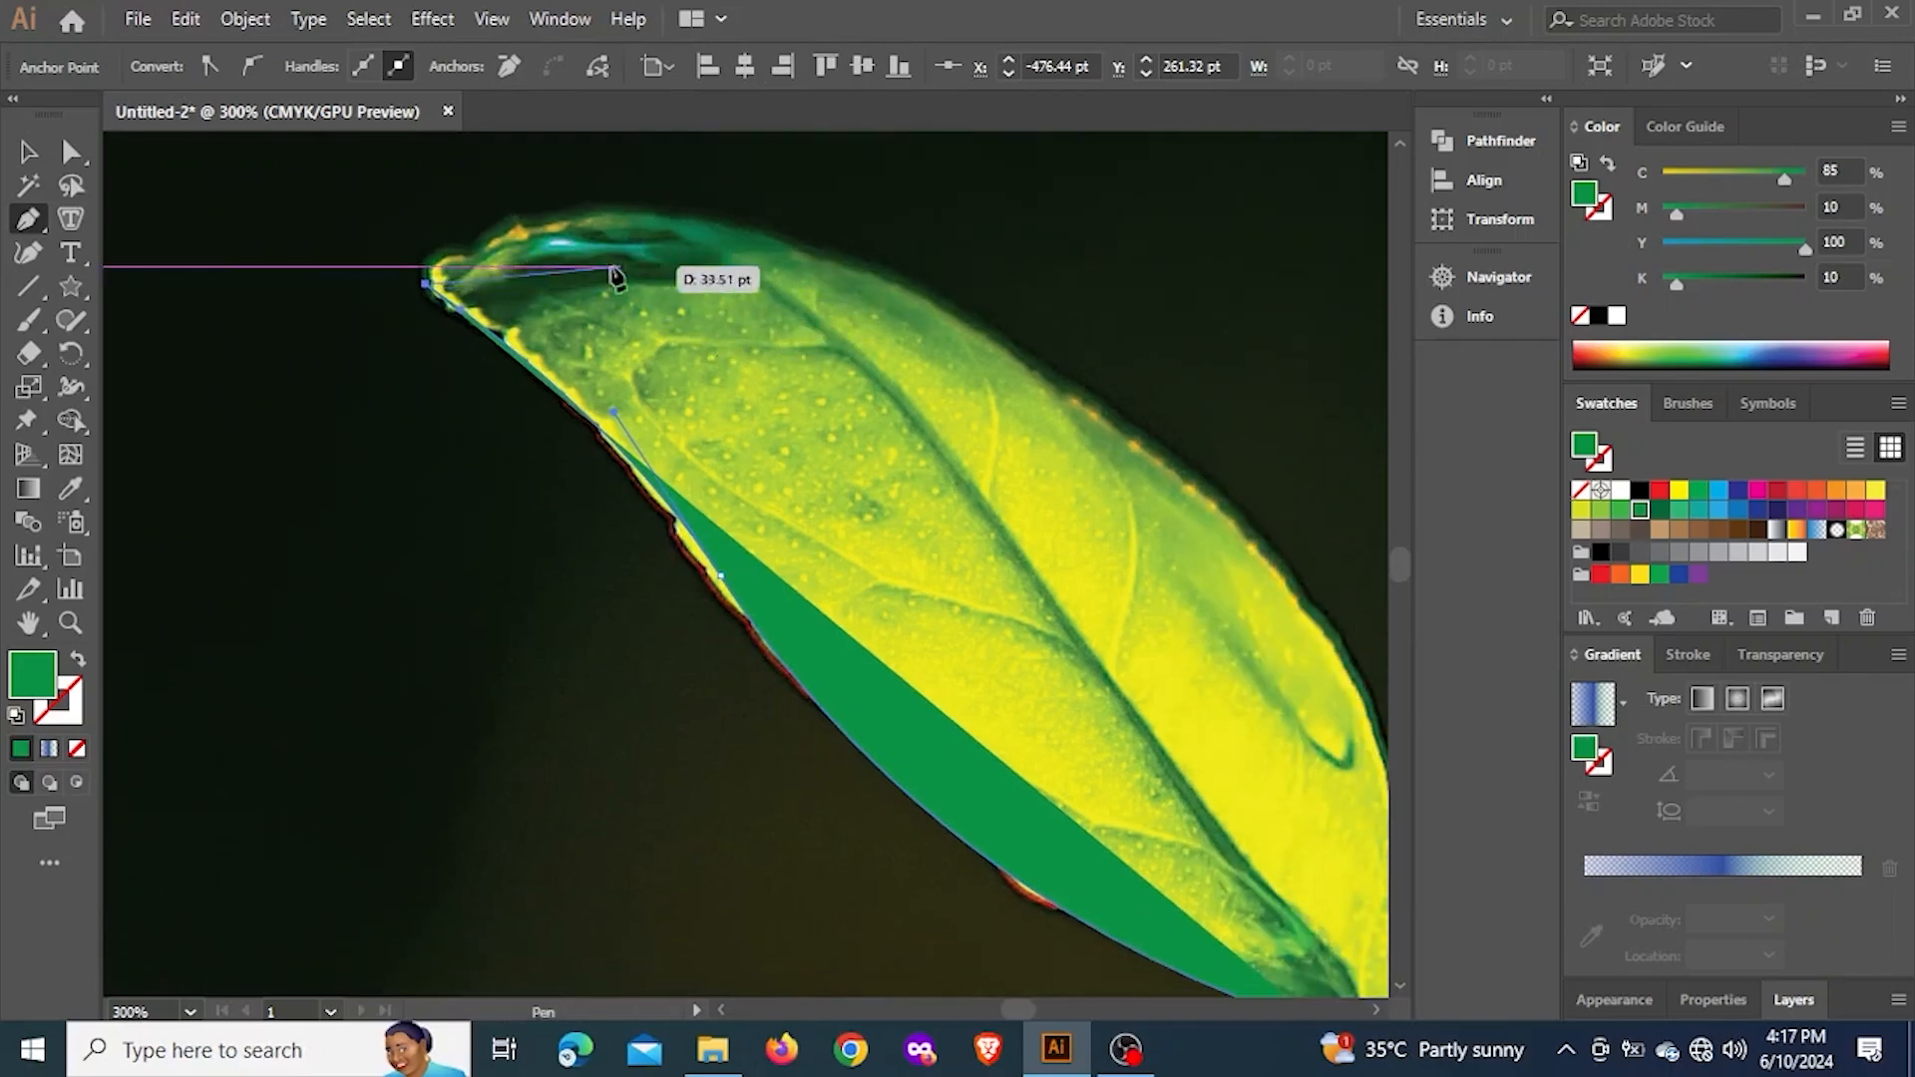
key("ctrl+z")
scroll(601, 221, "up", 1)
left_click_drag(753, 273, 783, 436)
scroll(745, 411, "up", 1)
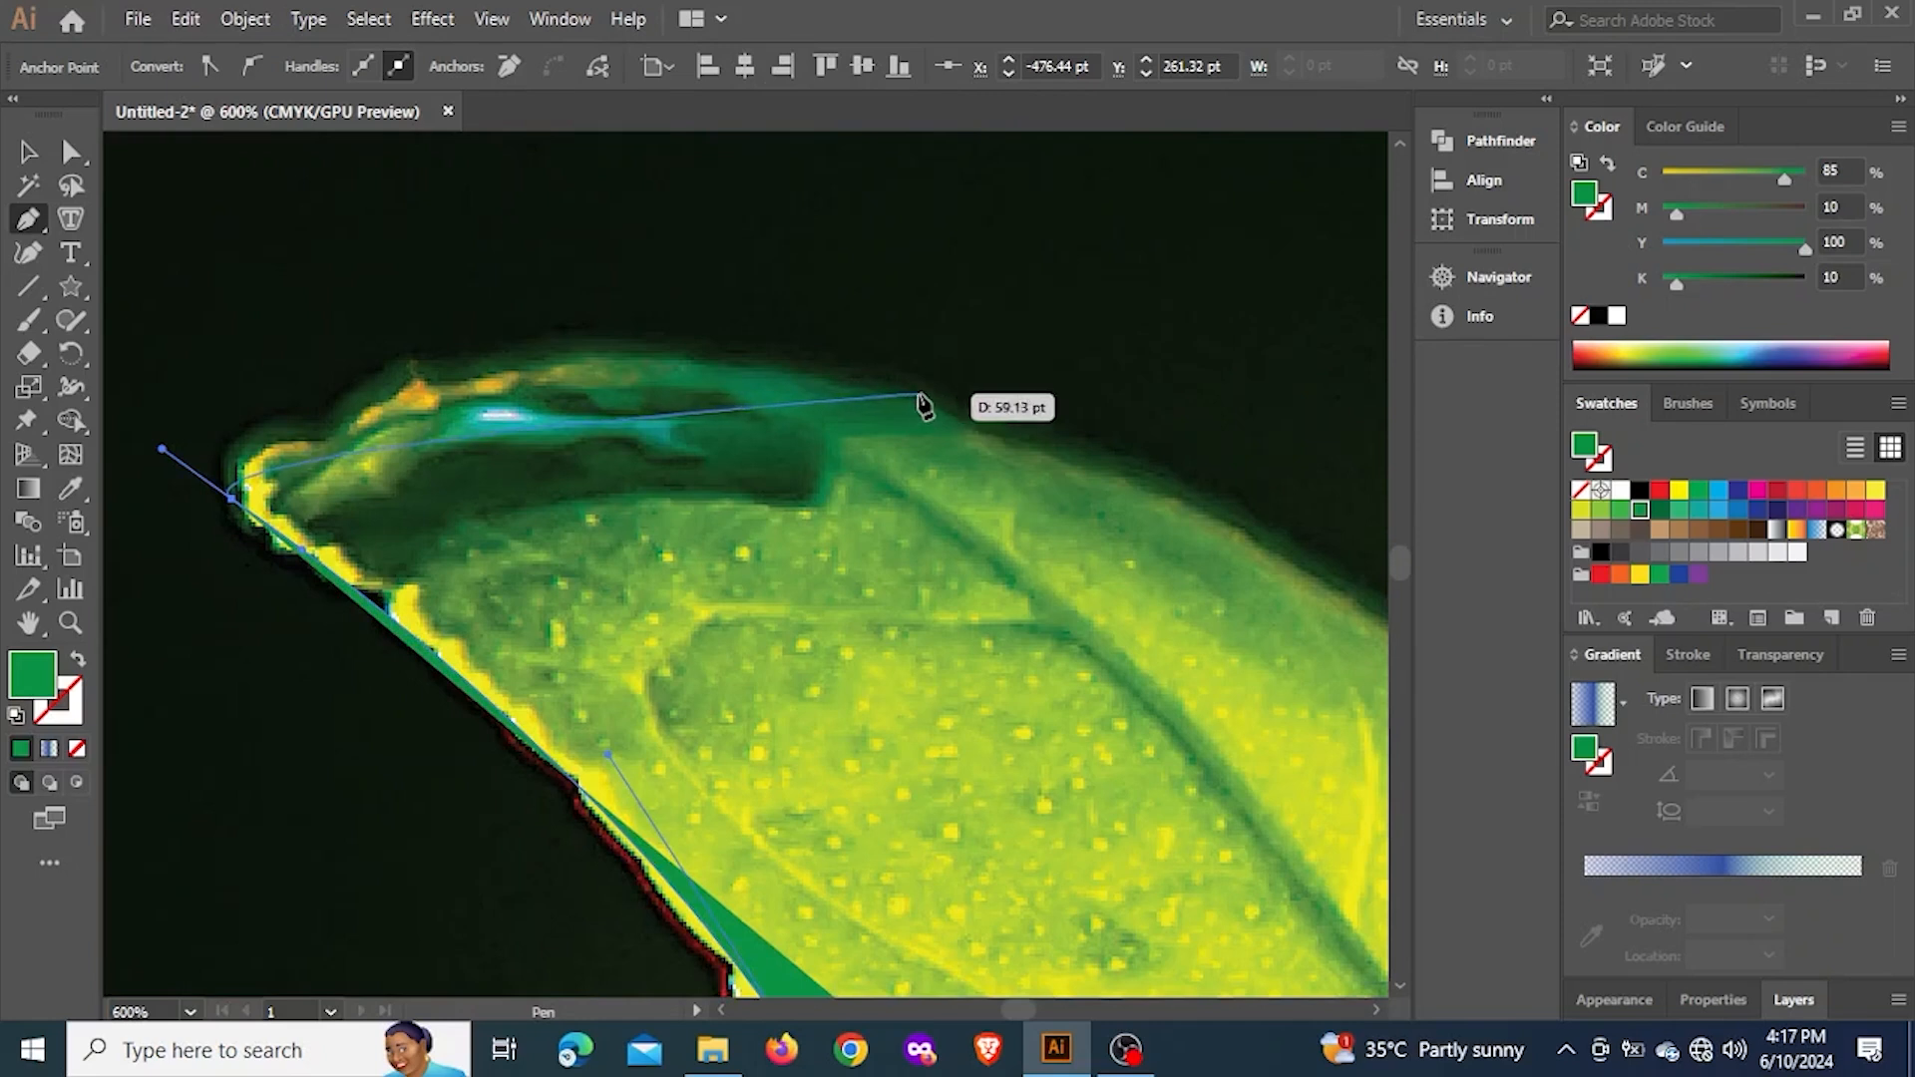
left_click_drag(959, 400, 1079, 510)
left_click_drag(535, 518, 1262, 596)
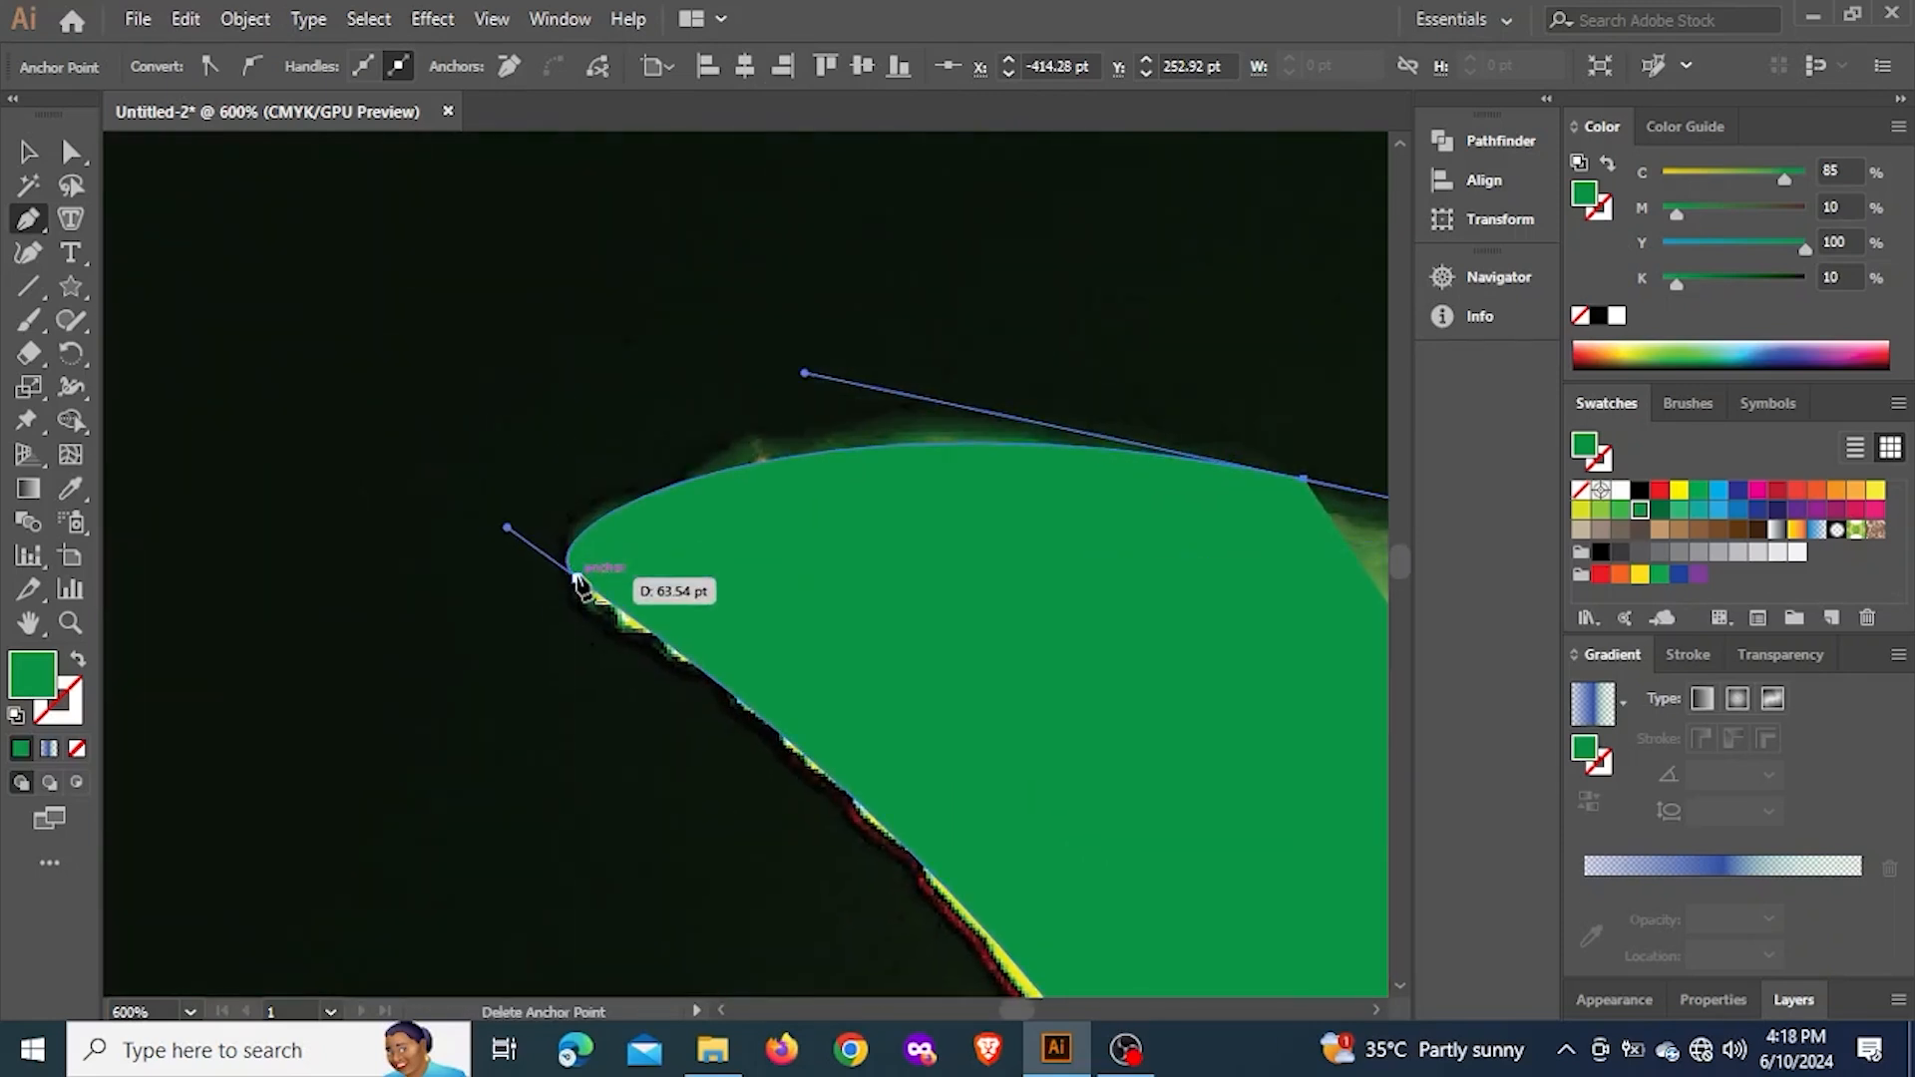
key("ctrl+z")
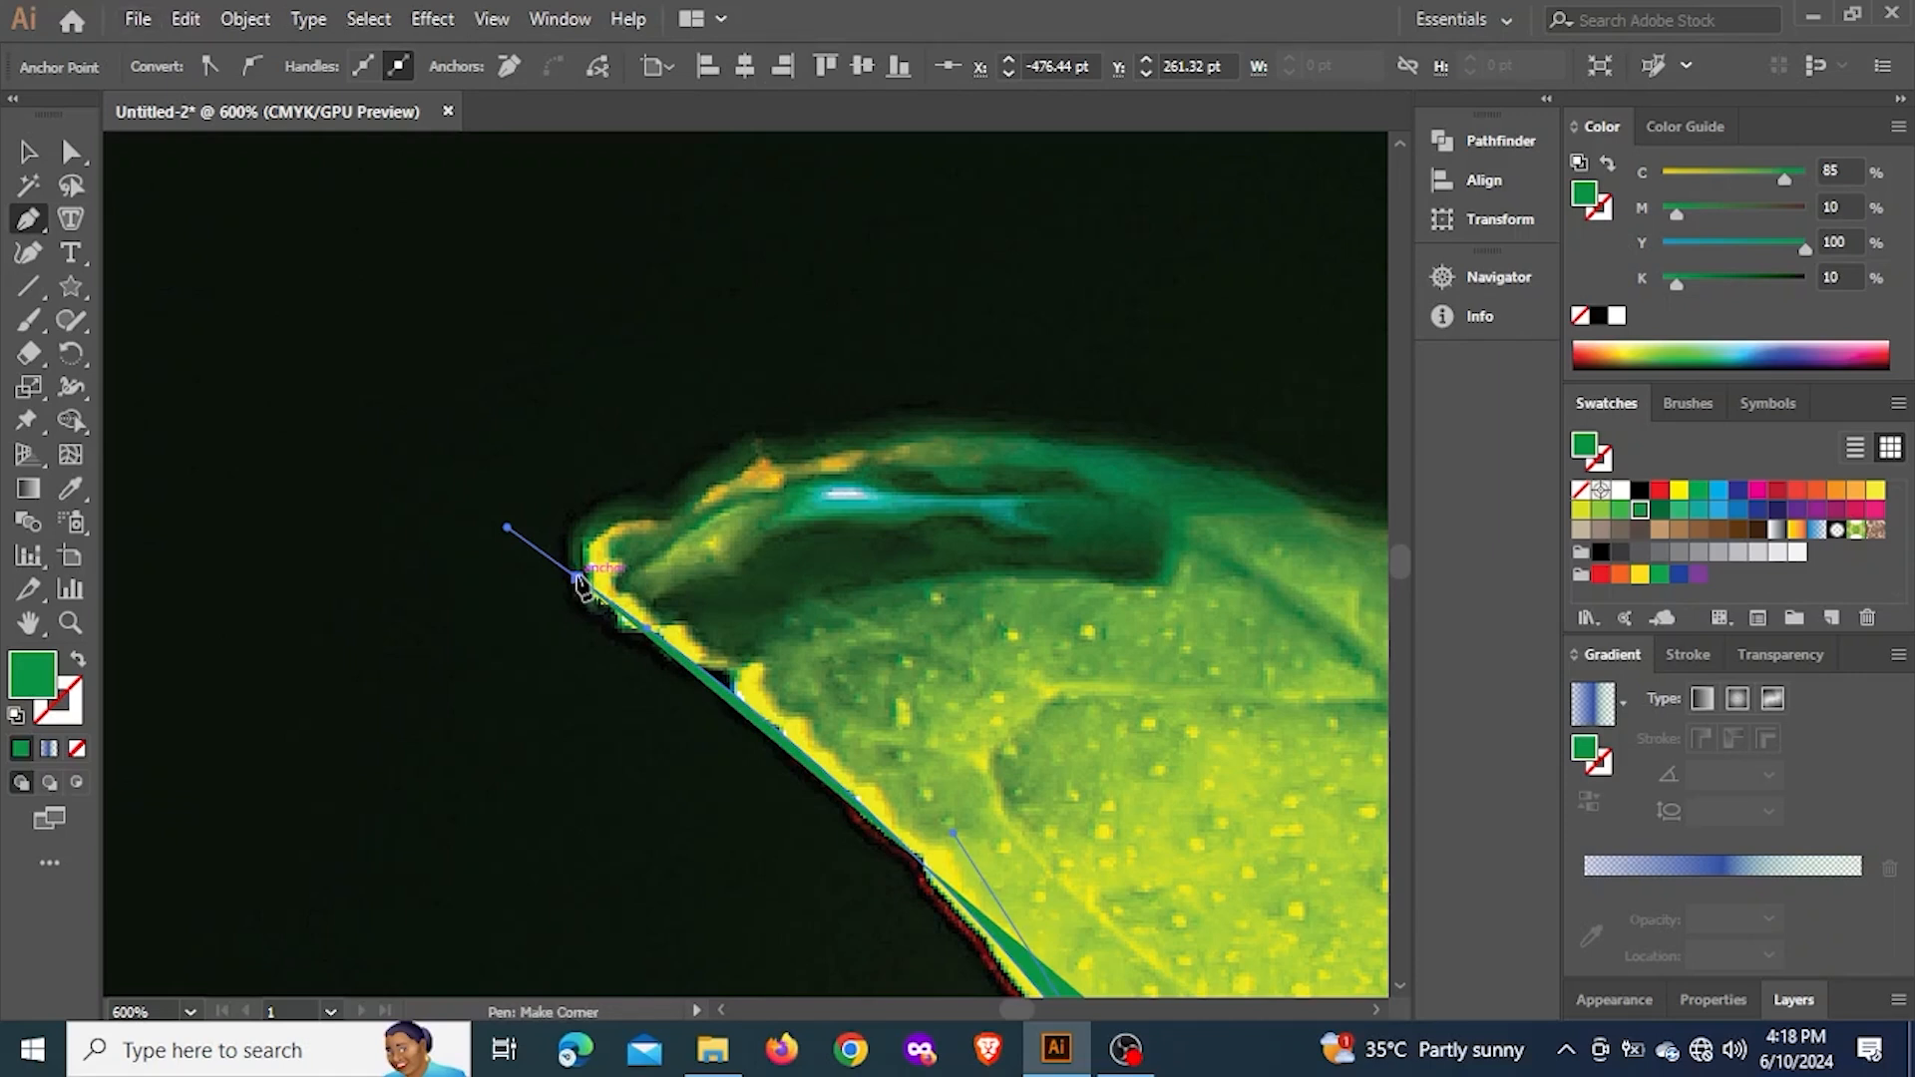
Continue from the tip as a corner to a smooth anchor on the leaf's upper edge, and close the path with a curve at the stem end
scroll(980, 462, "down", 3)
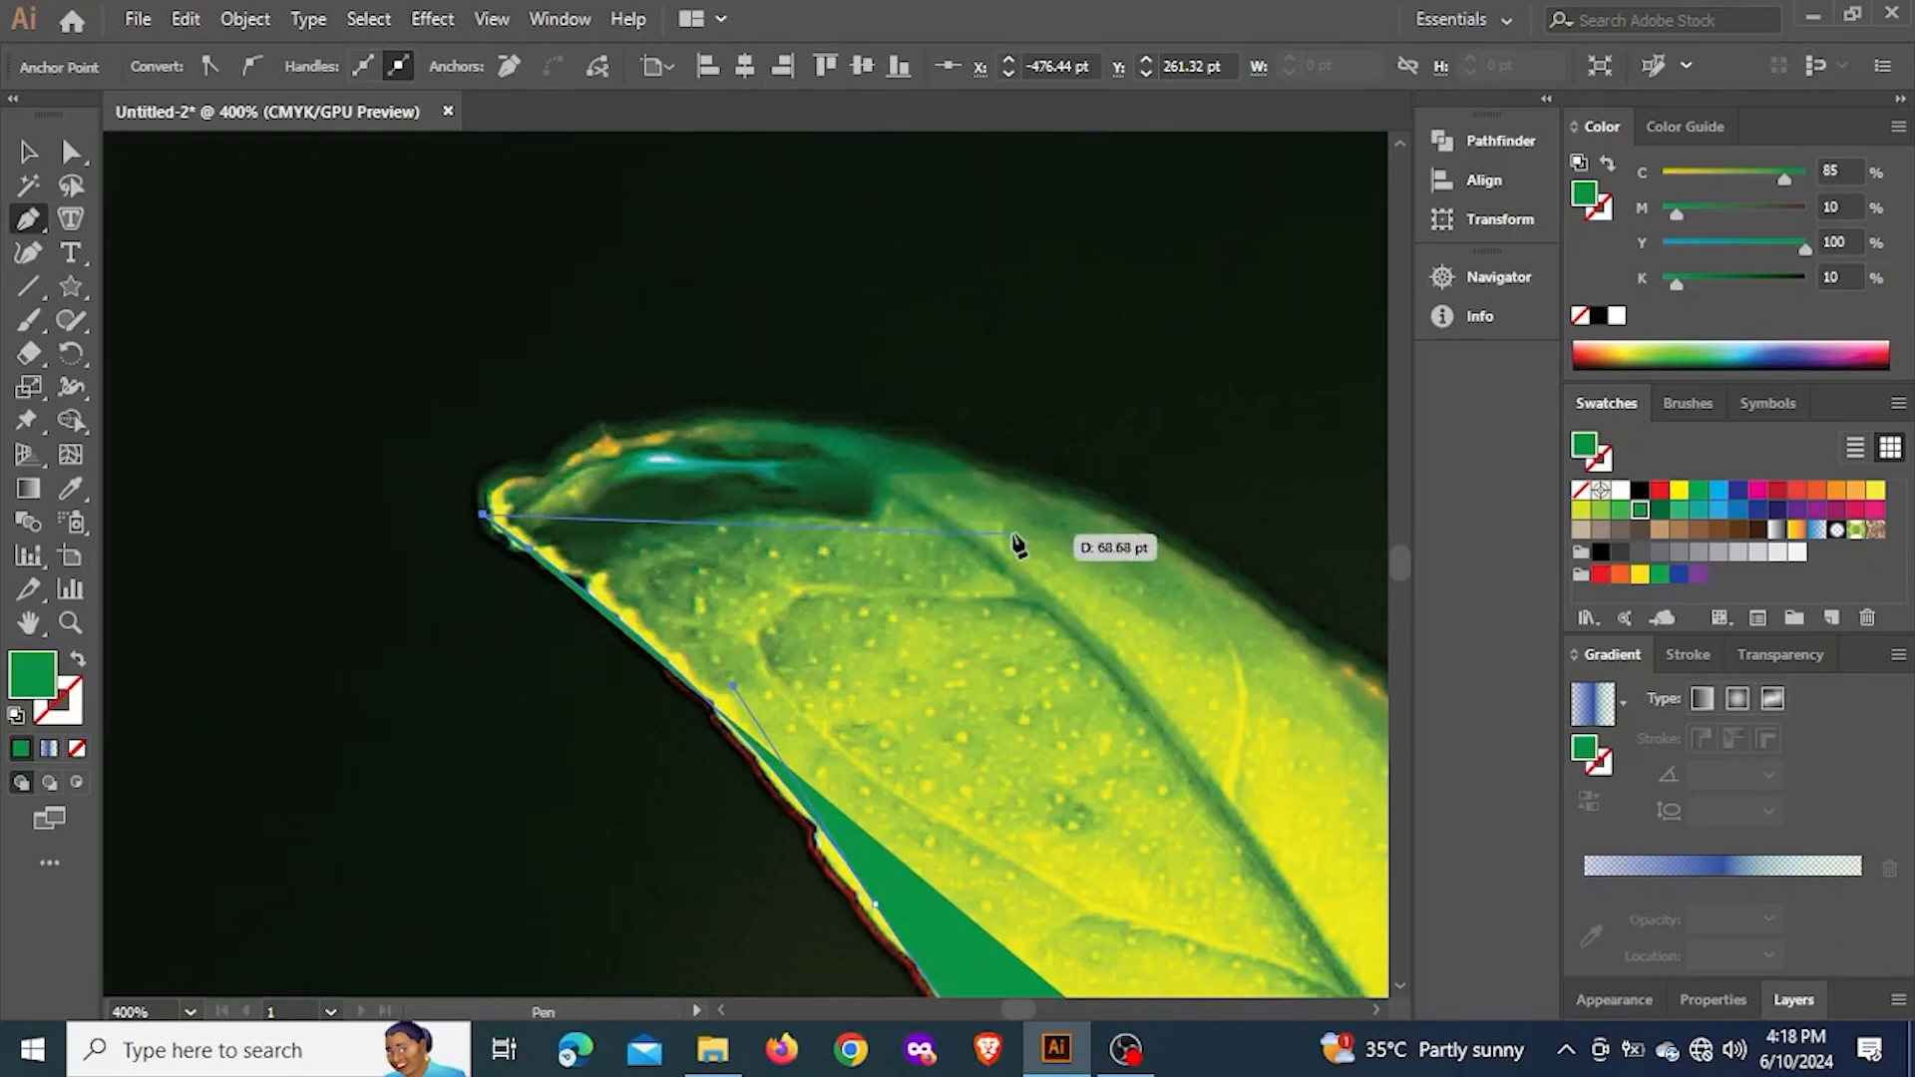
left_click_drag(1060, 544, 1292, 651)
scroll(753, 529, "up", 5)
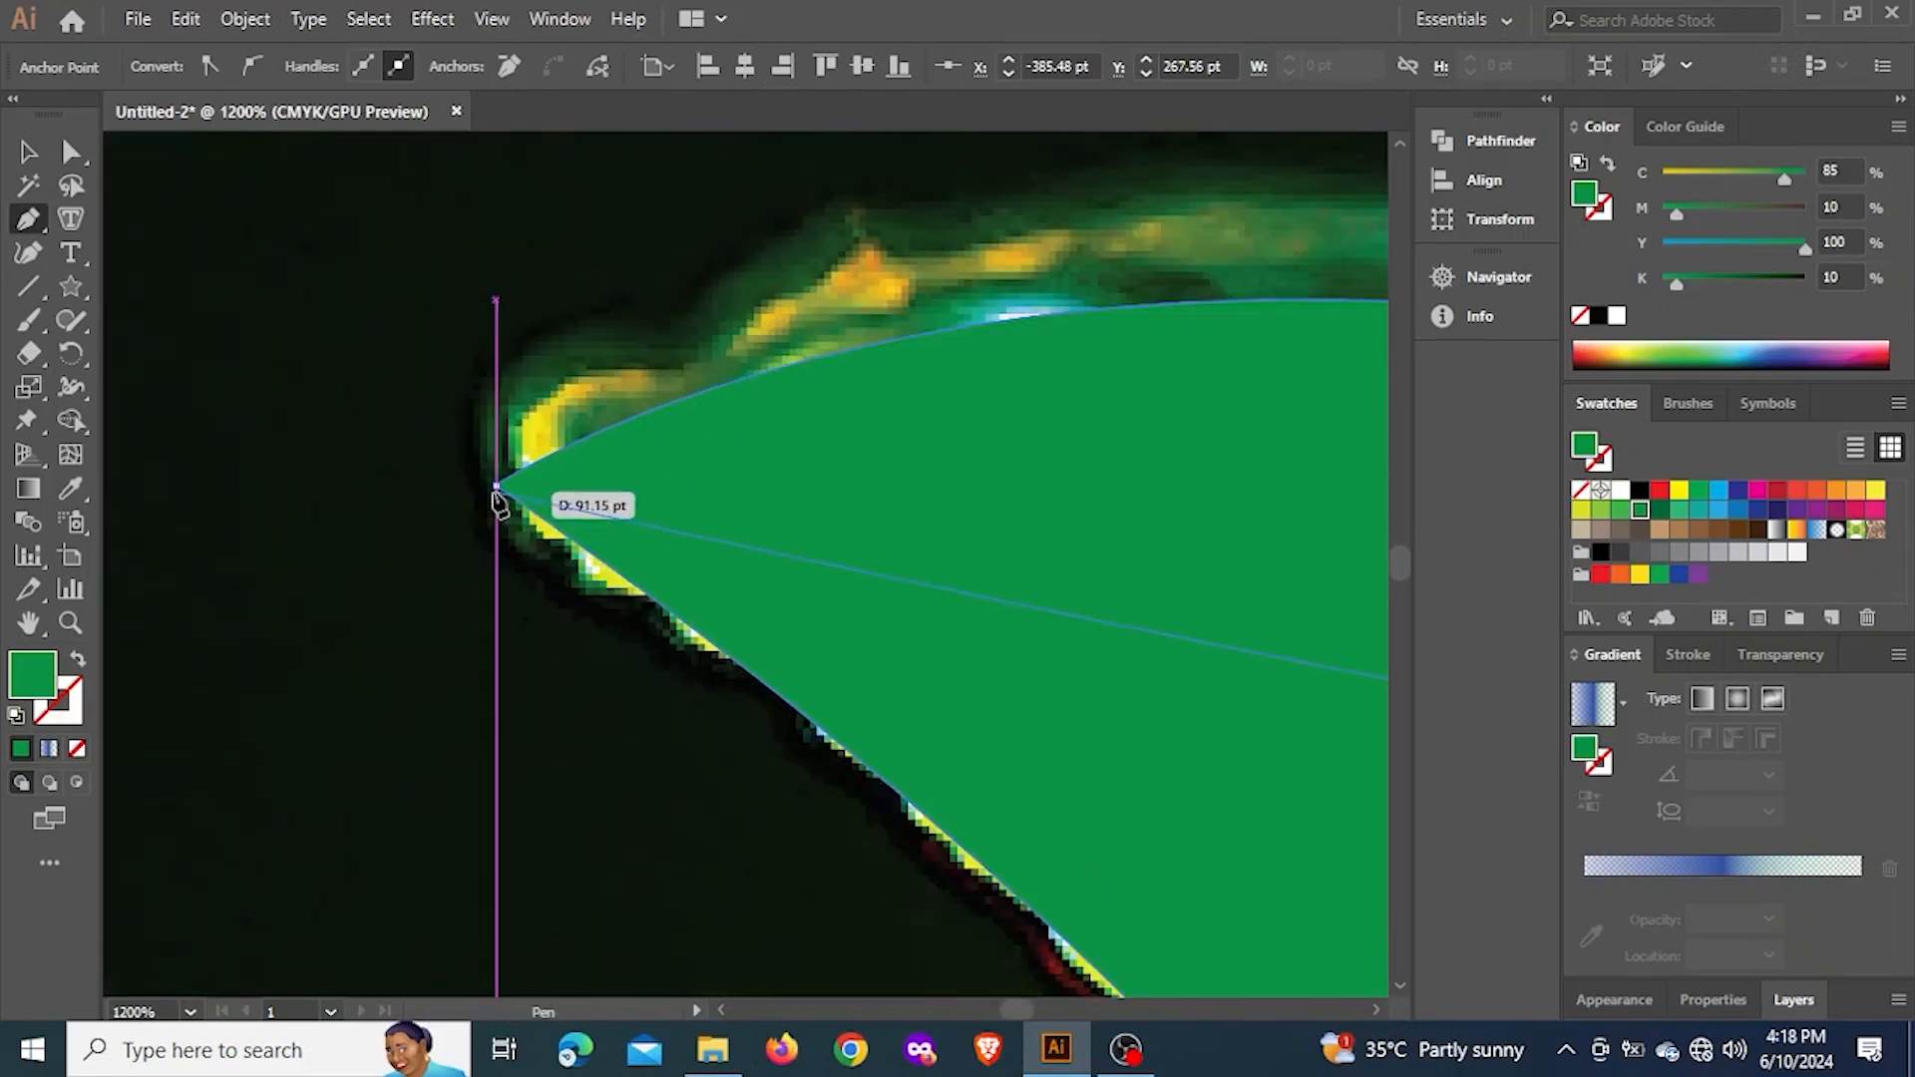
scroll(503, 396, "down", 5)
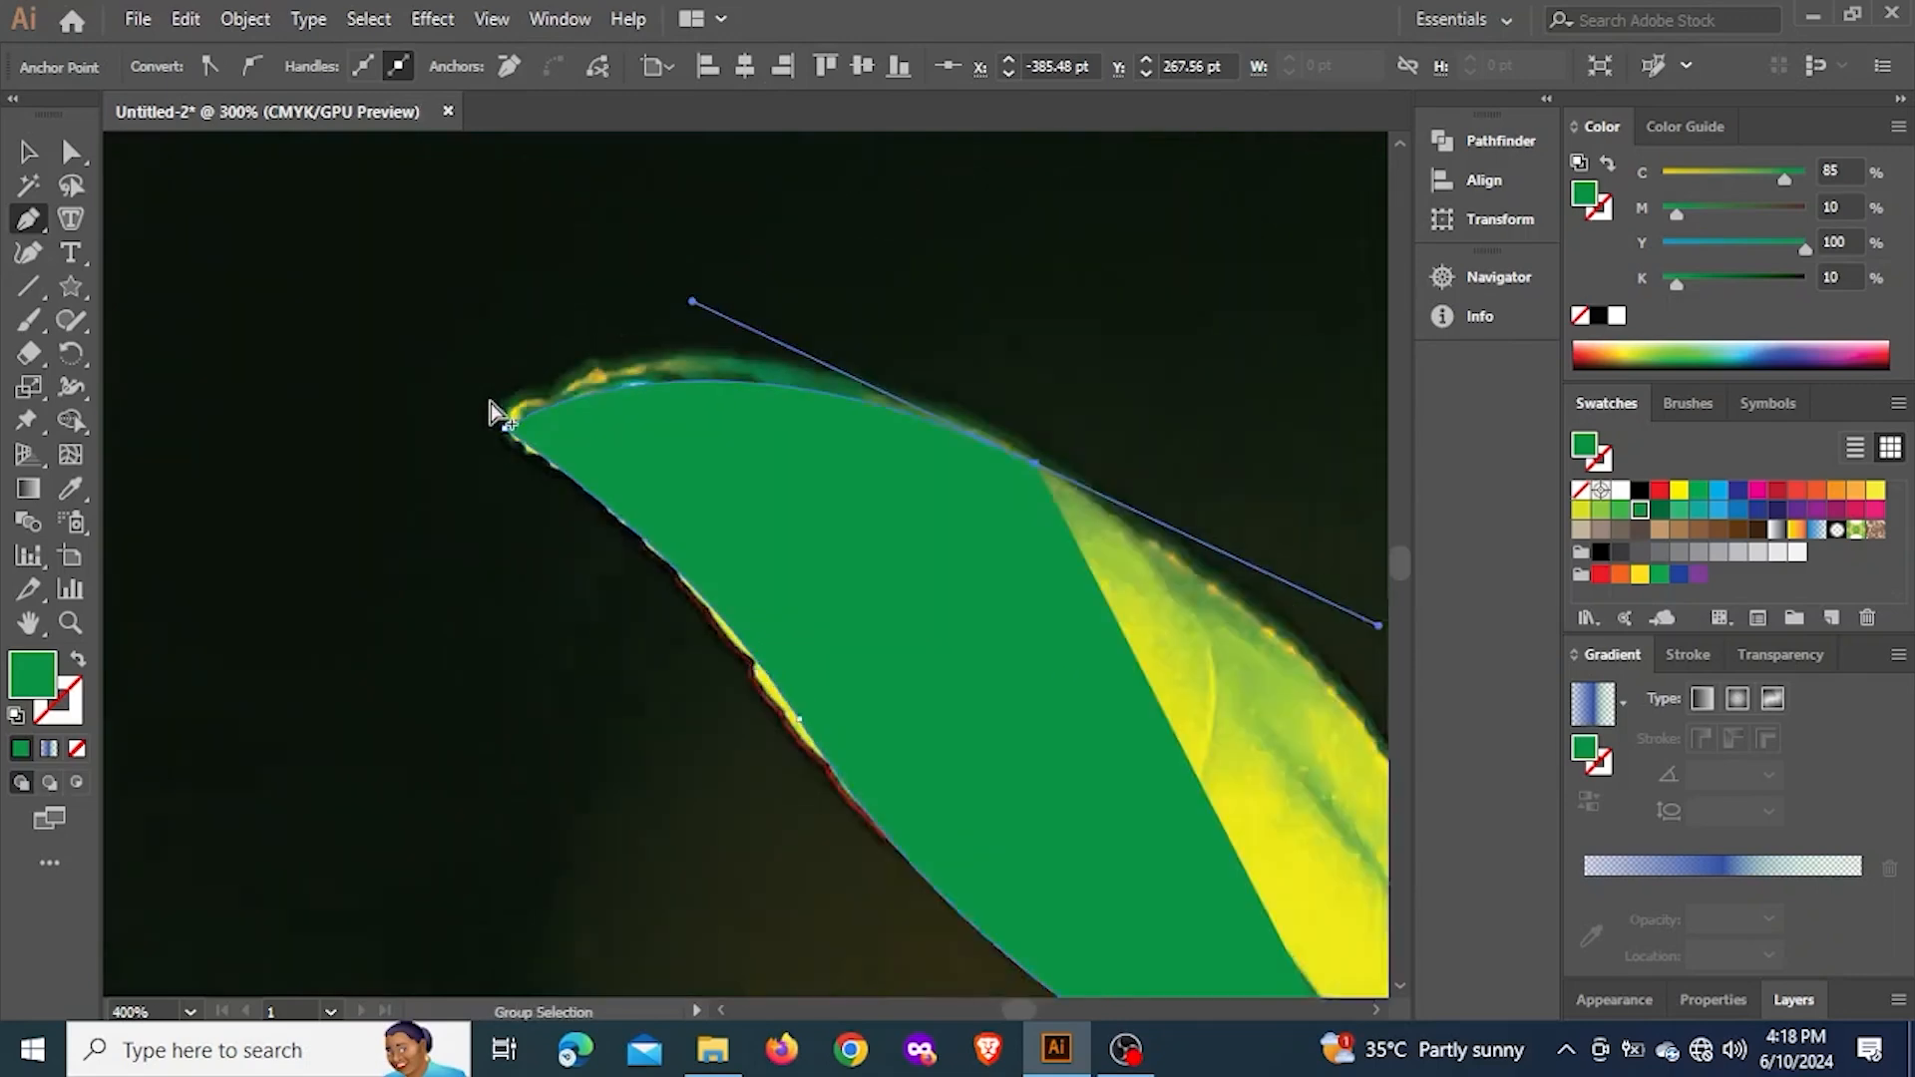
left_click_drag(1045, 582, 991, 329)
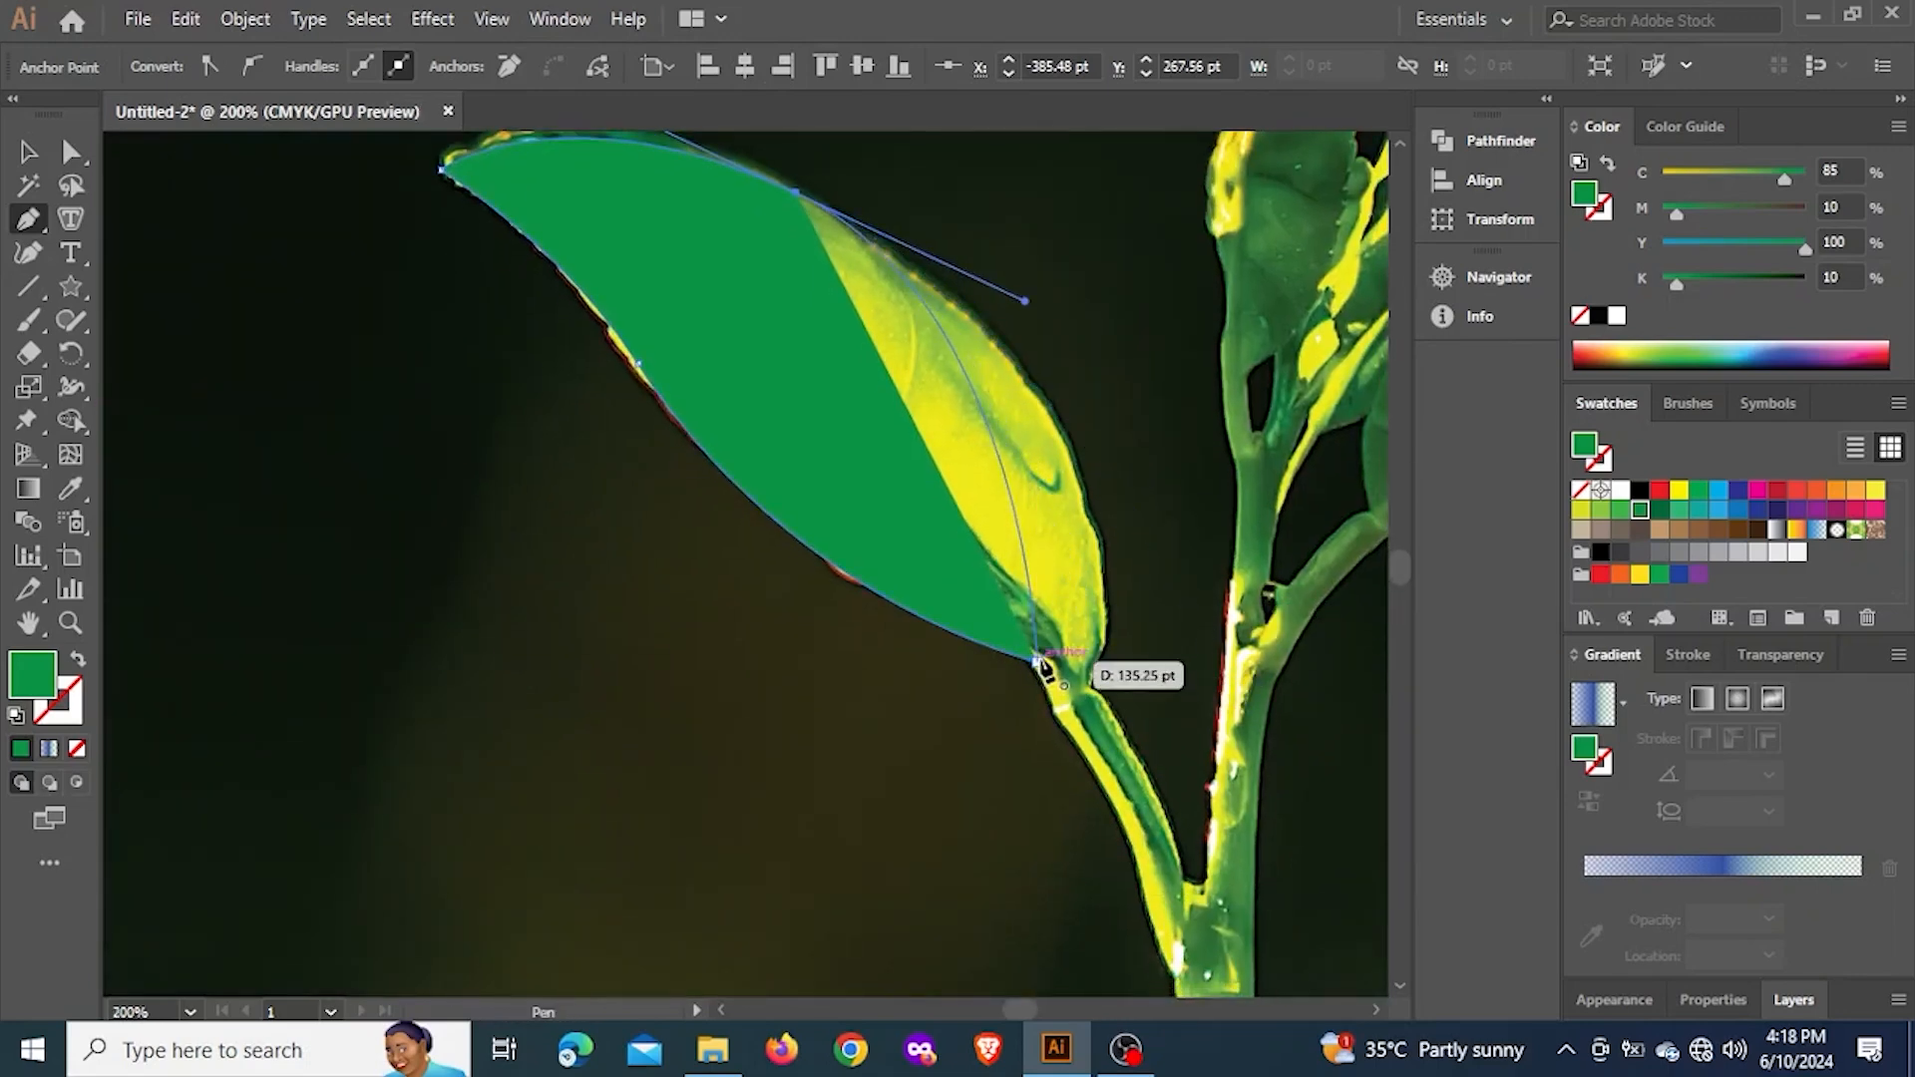
left_click_drag(1038, 662, 970, 796)
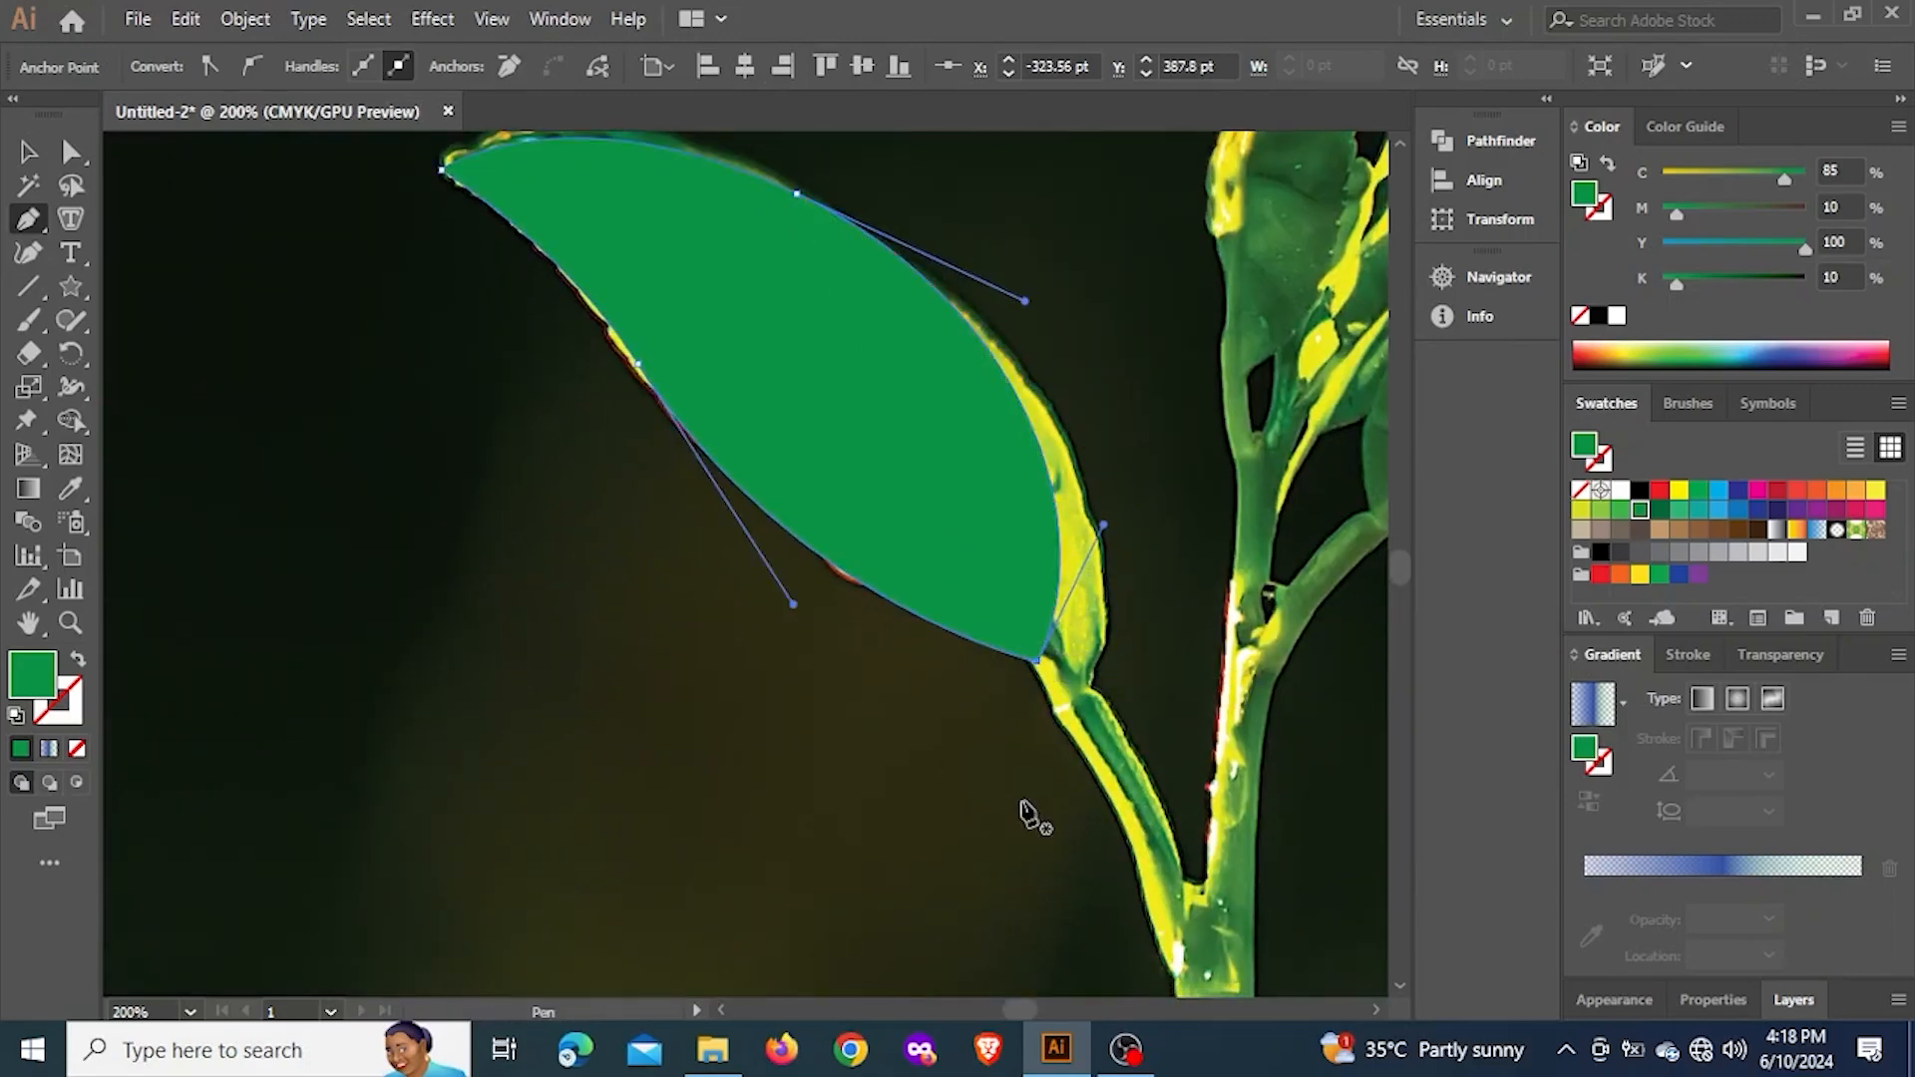
Move the traced green leaf to the empty area below the photo, shift the photo aside, and inspect the leaf shape alone
left_click(45, 157)
scroll(776, 350, "down", 3)
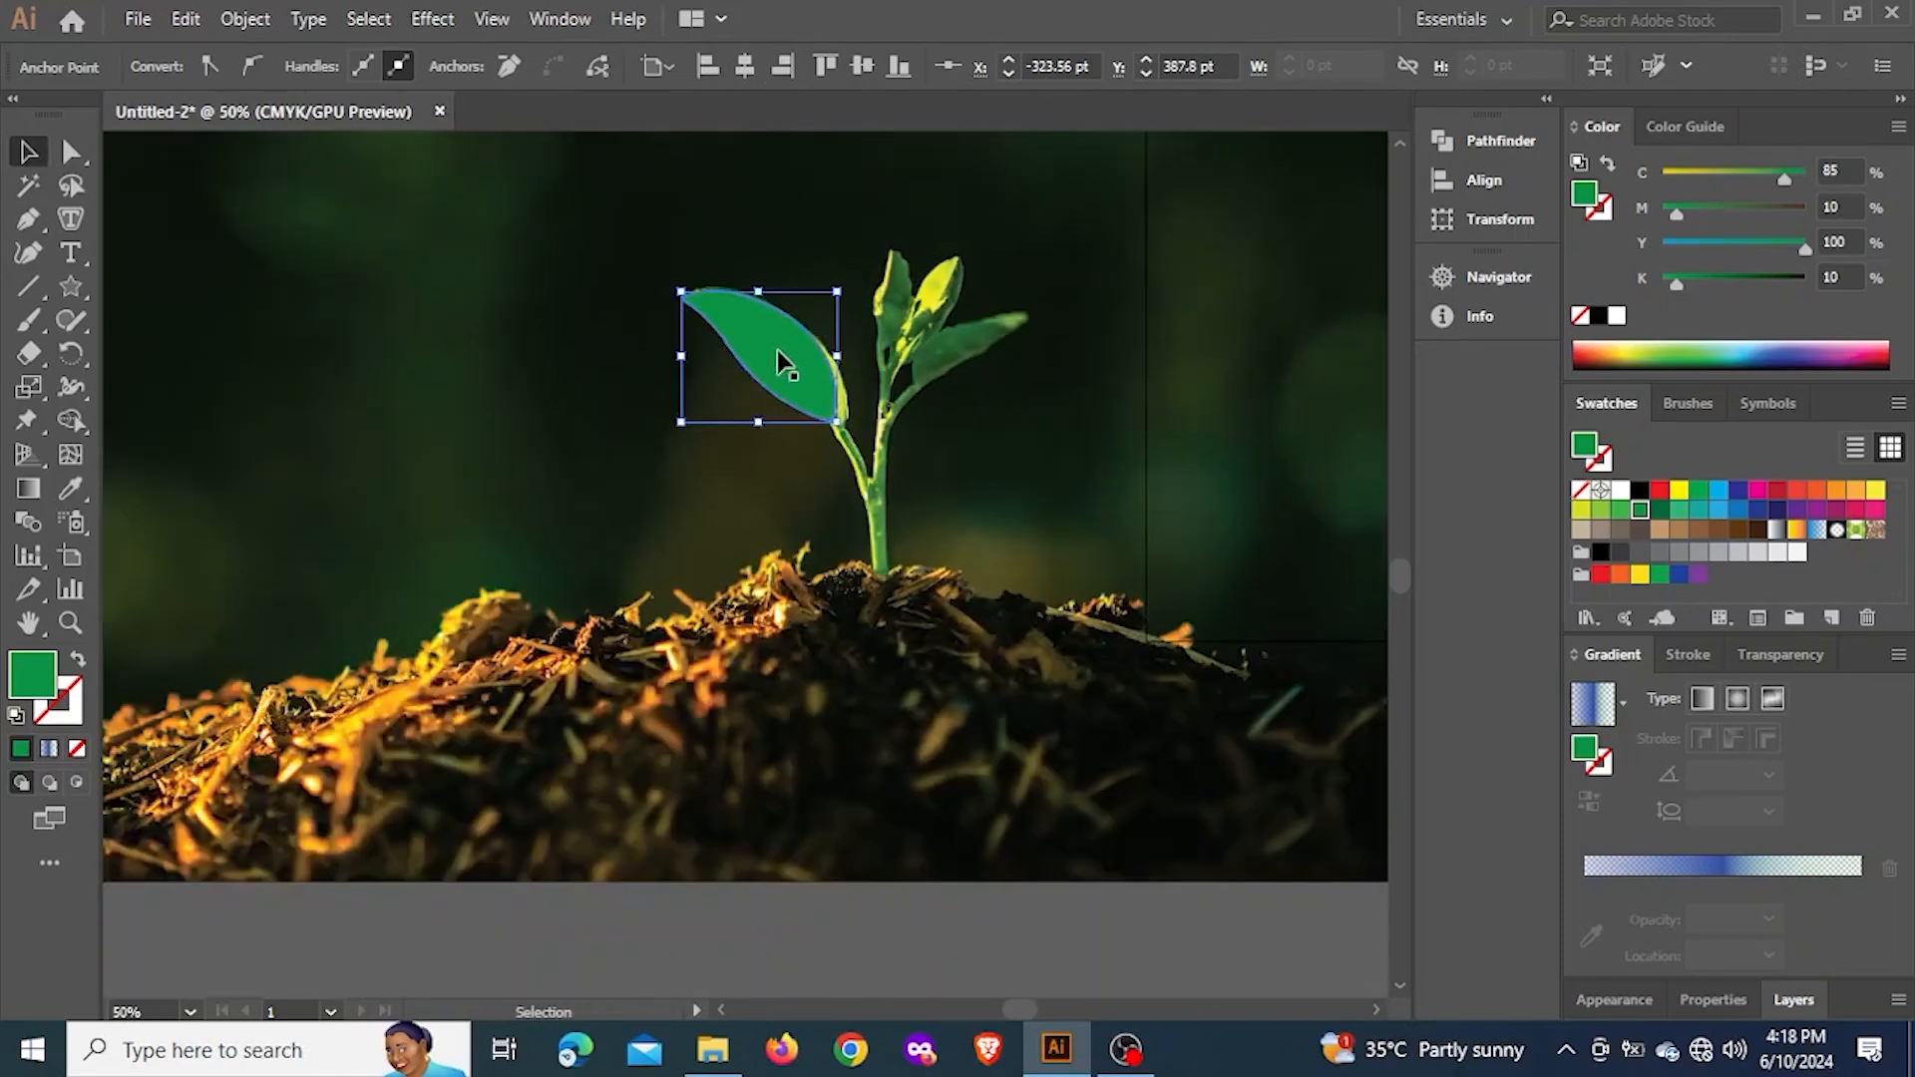
scroll(957, 459, "down", 6)
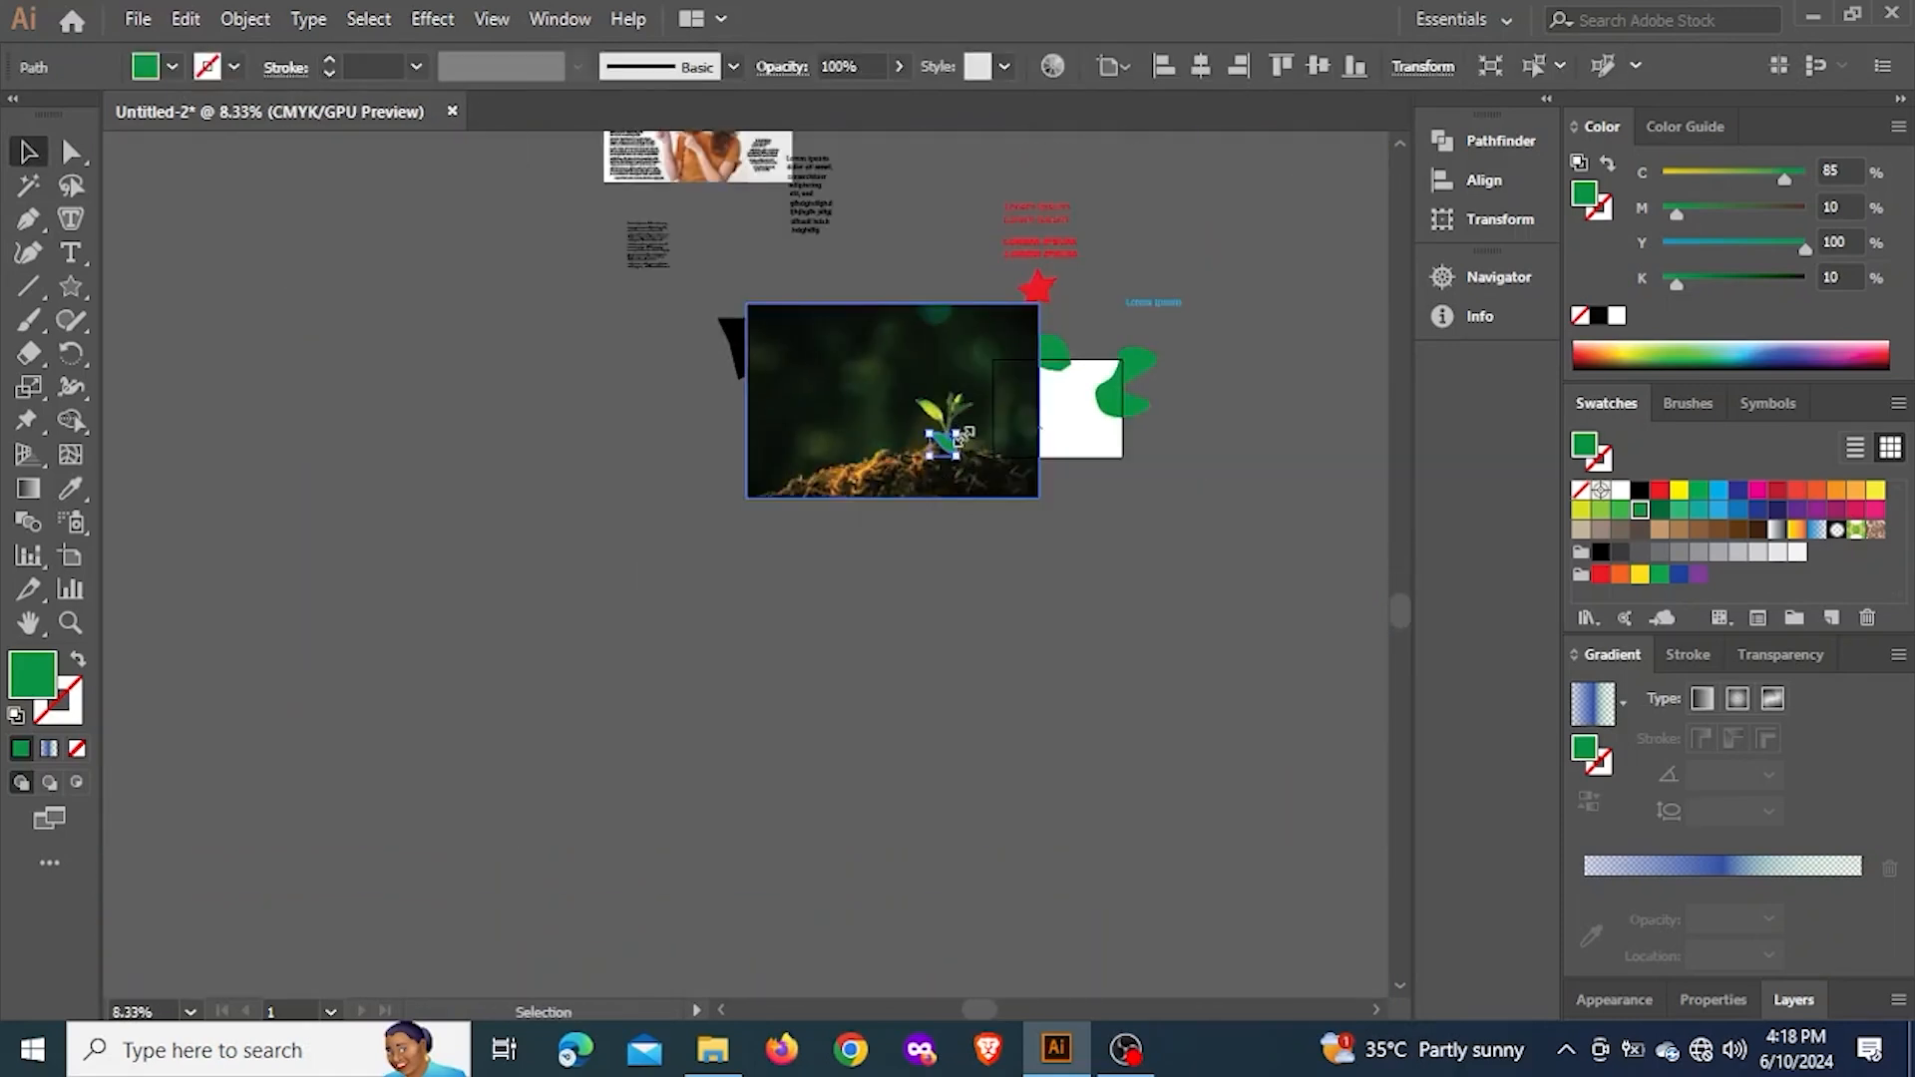
left_click_drag(959, 435, 979, 667)
left_click_drag(954, 412, 471, 510)
scroll(948, 667, "up", 2)
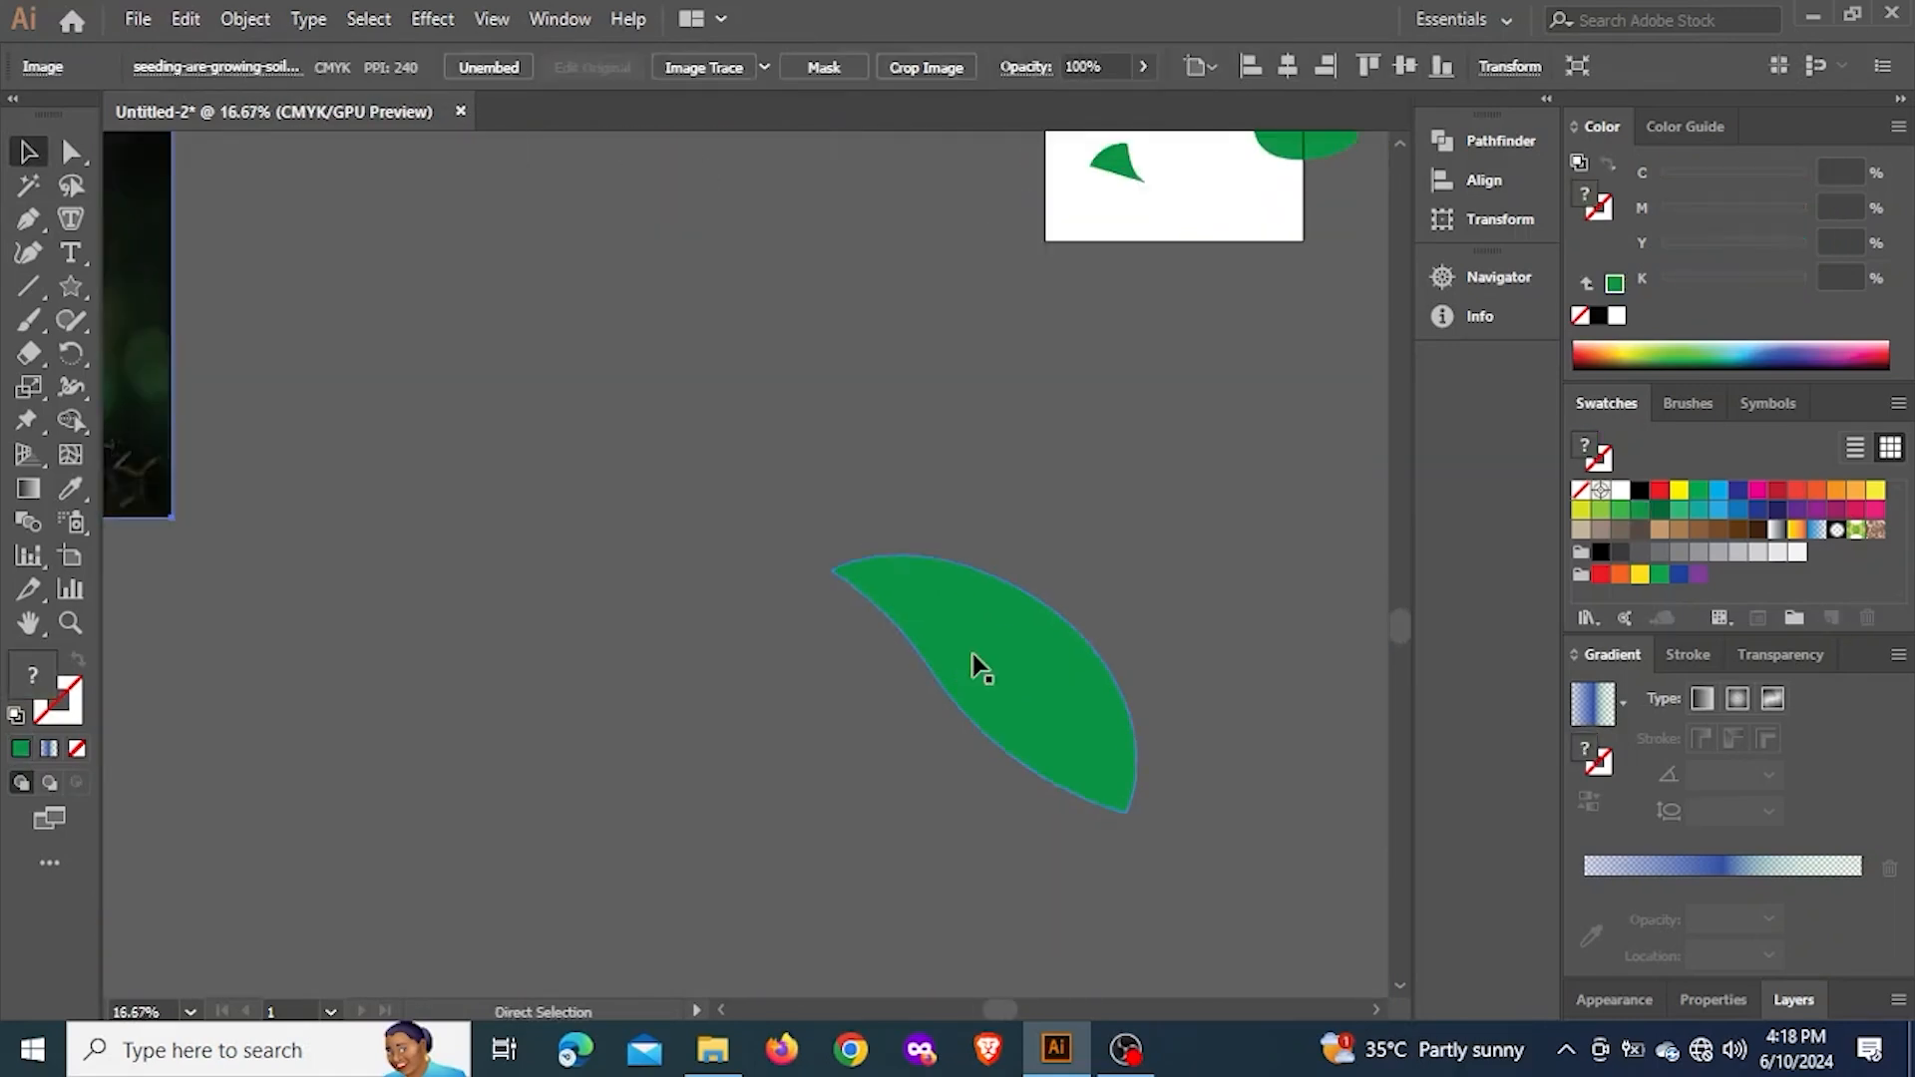
left_click_drag(1019, 658, 1139, 429)
scroll(1197, 410, "up", 2)
left_click_drag(1287, 367, 1030, 315)
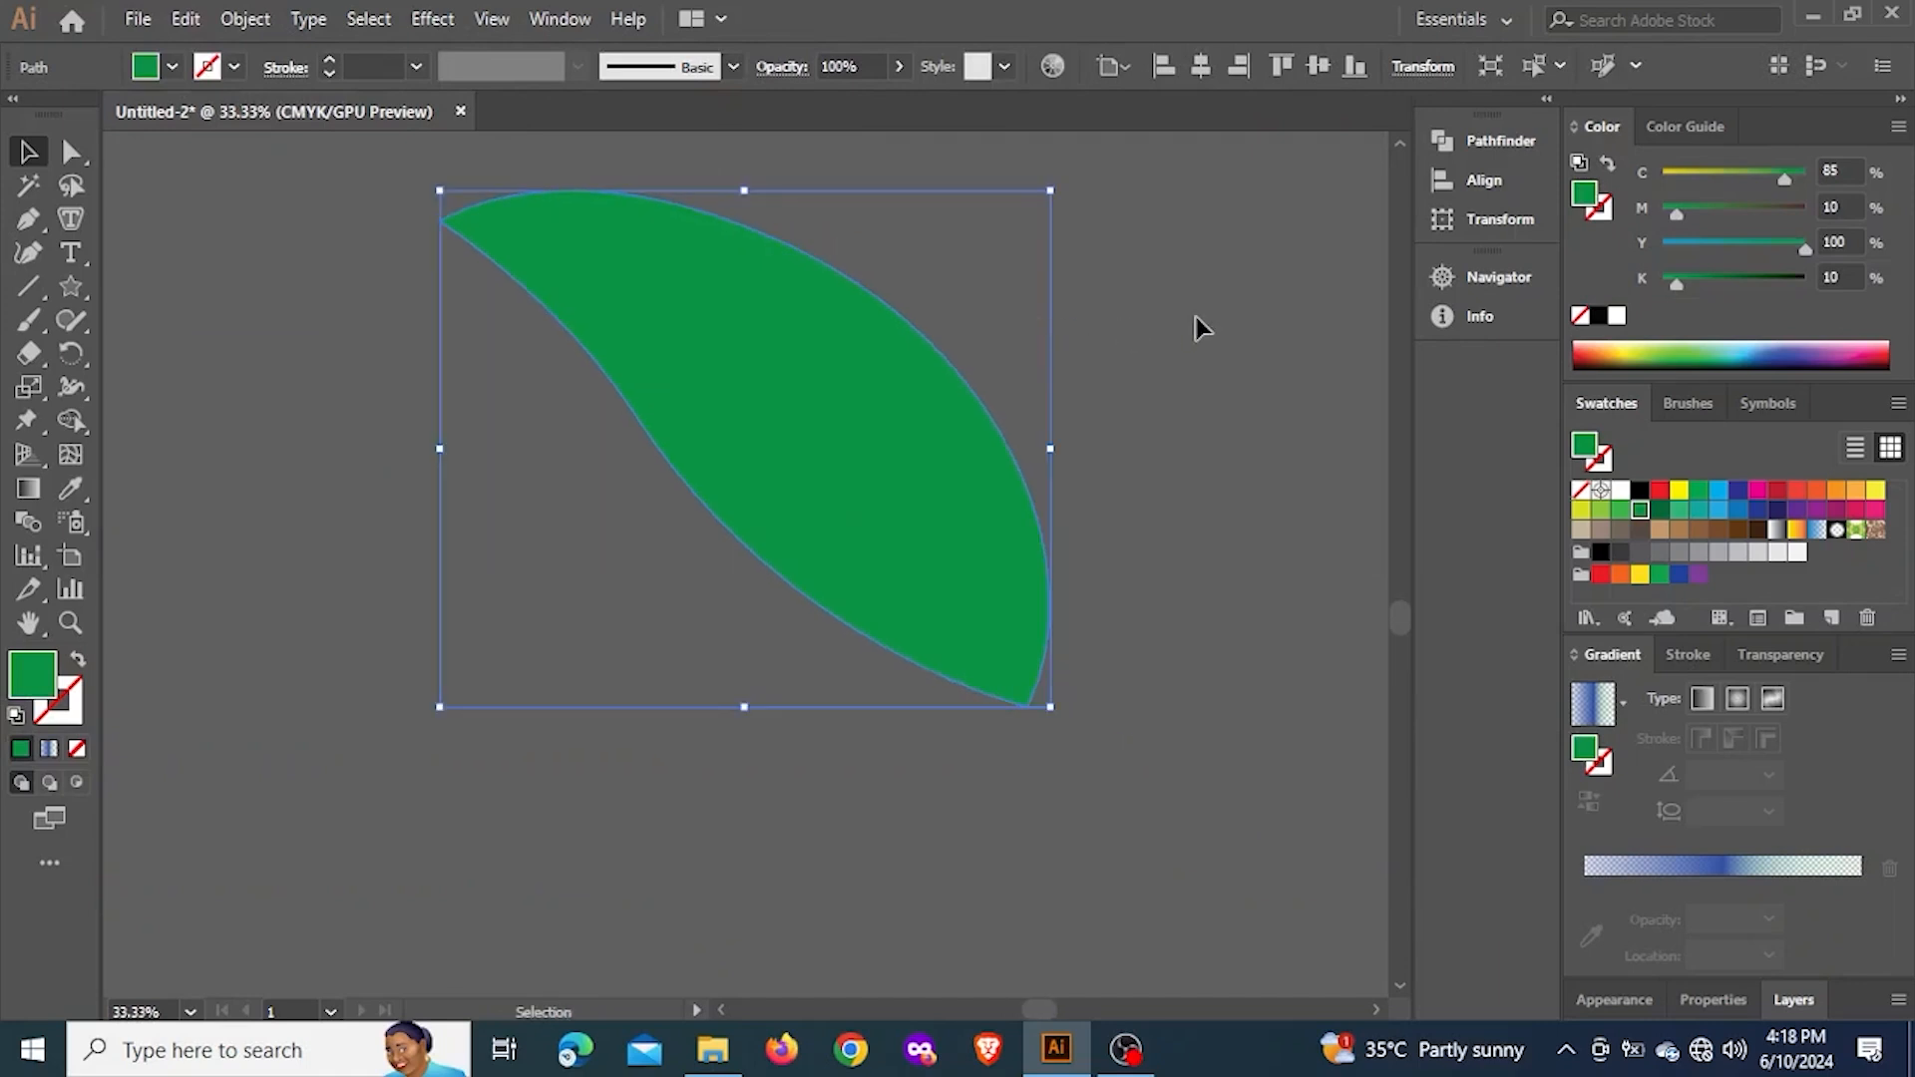
left_click(1193, 317)
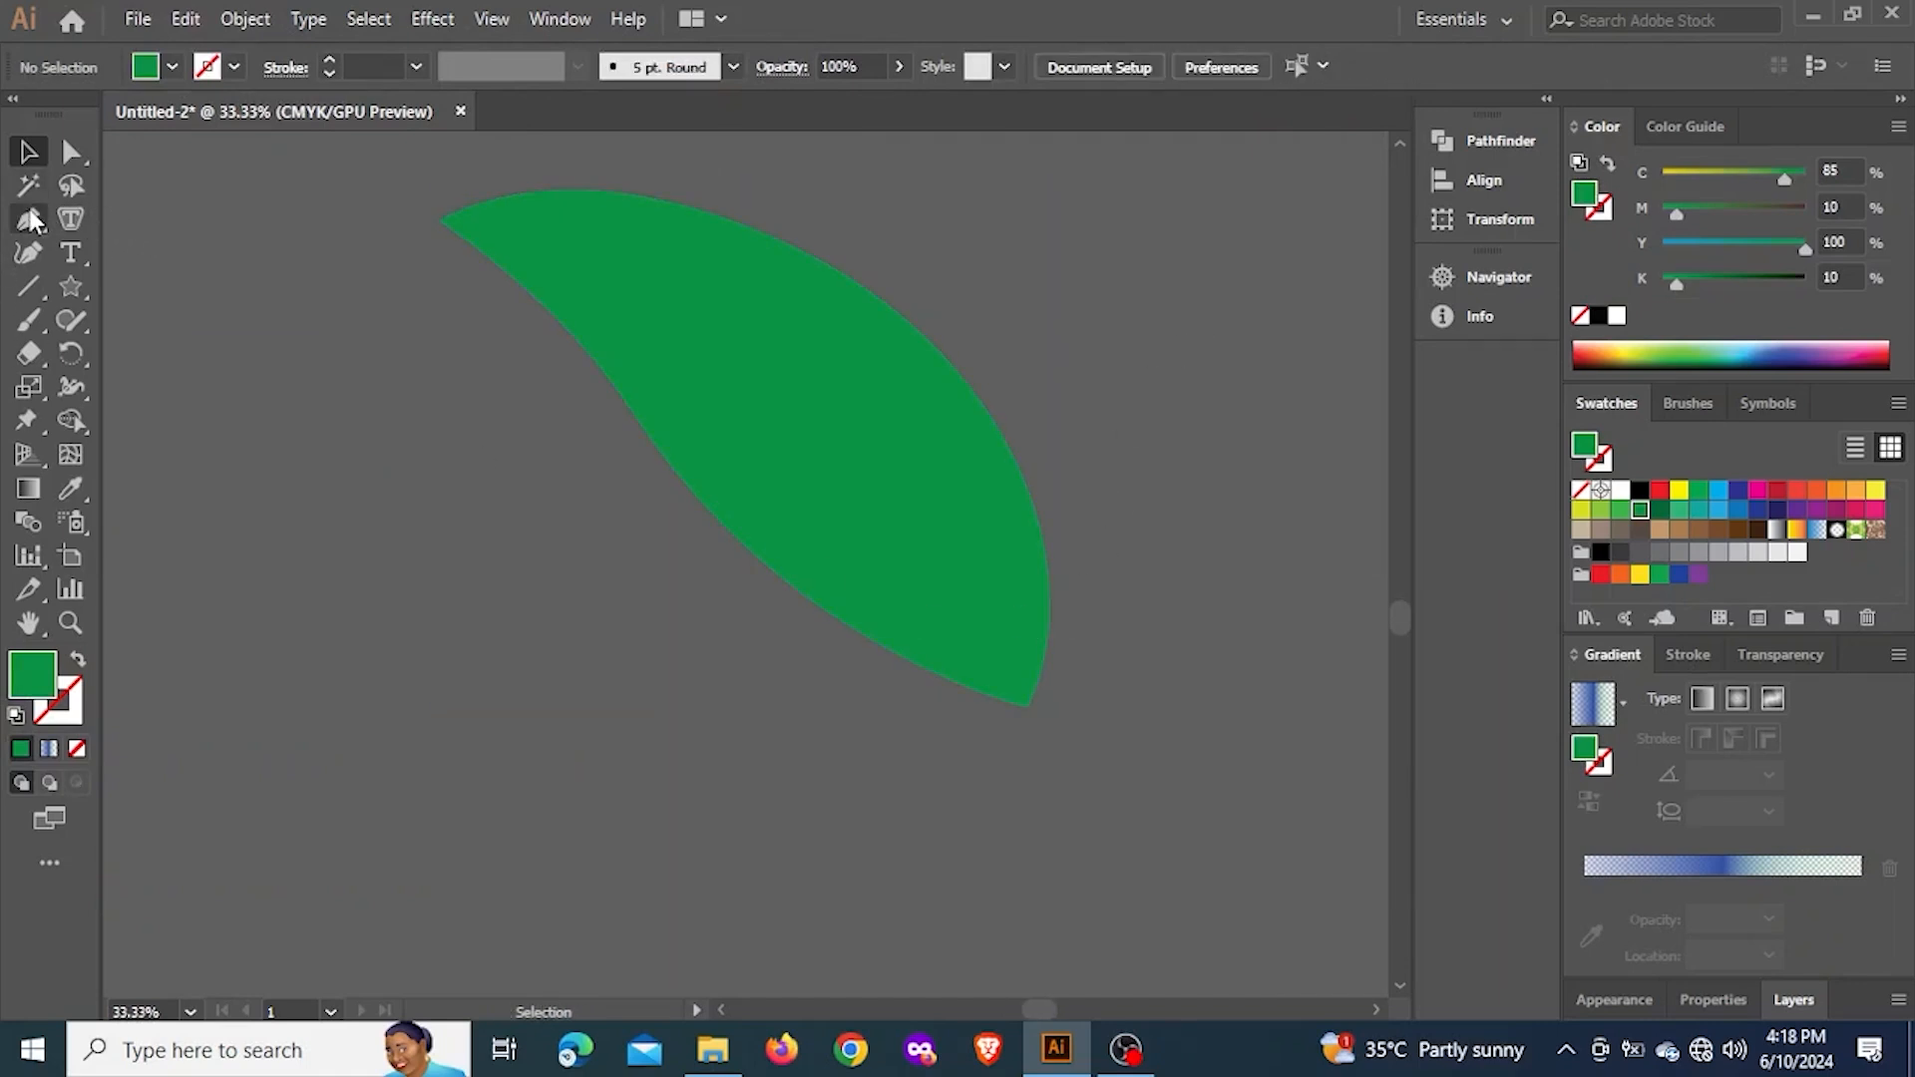
Undo the moves of the leaf shape and the photo
key("ctrl+z")
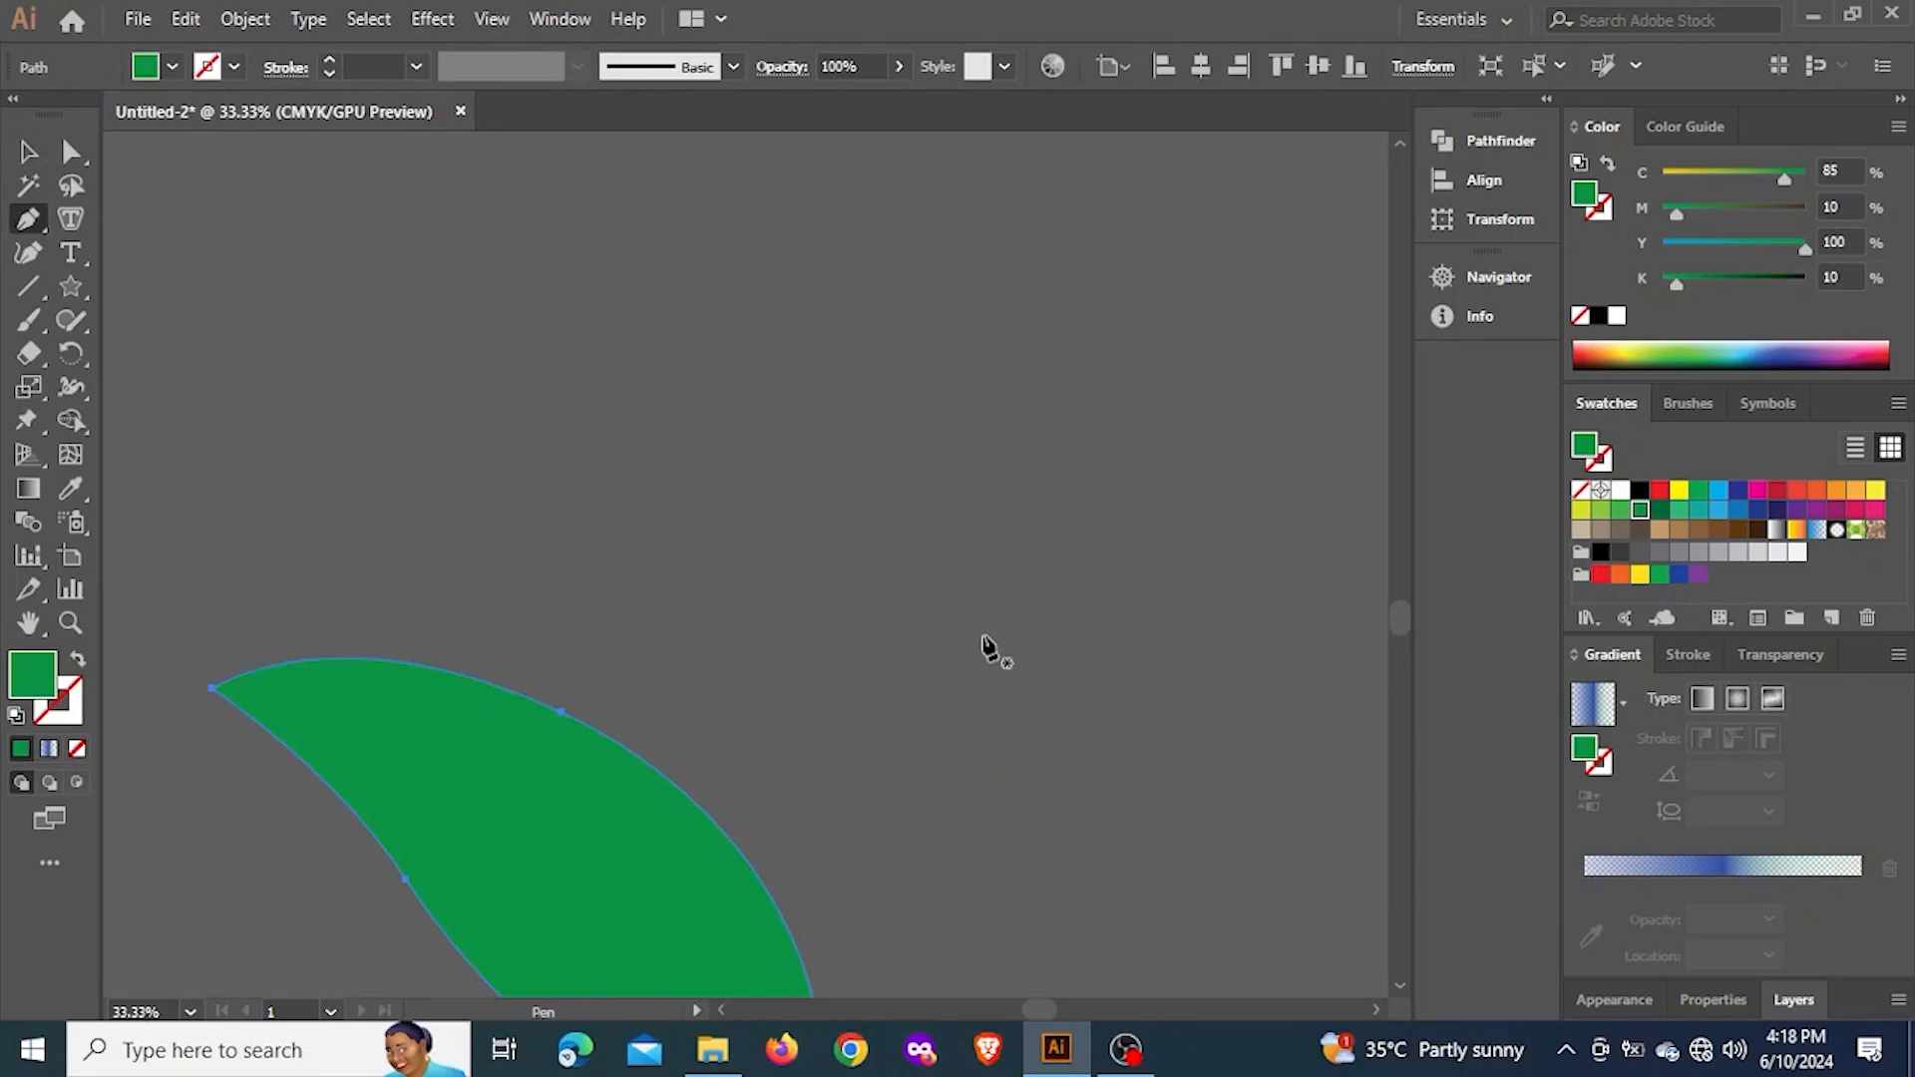
scroll(974, 566, "down", 4)
key("ctrl+z")
key("ctrl+z")
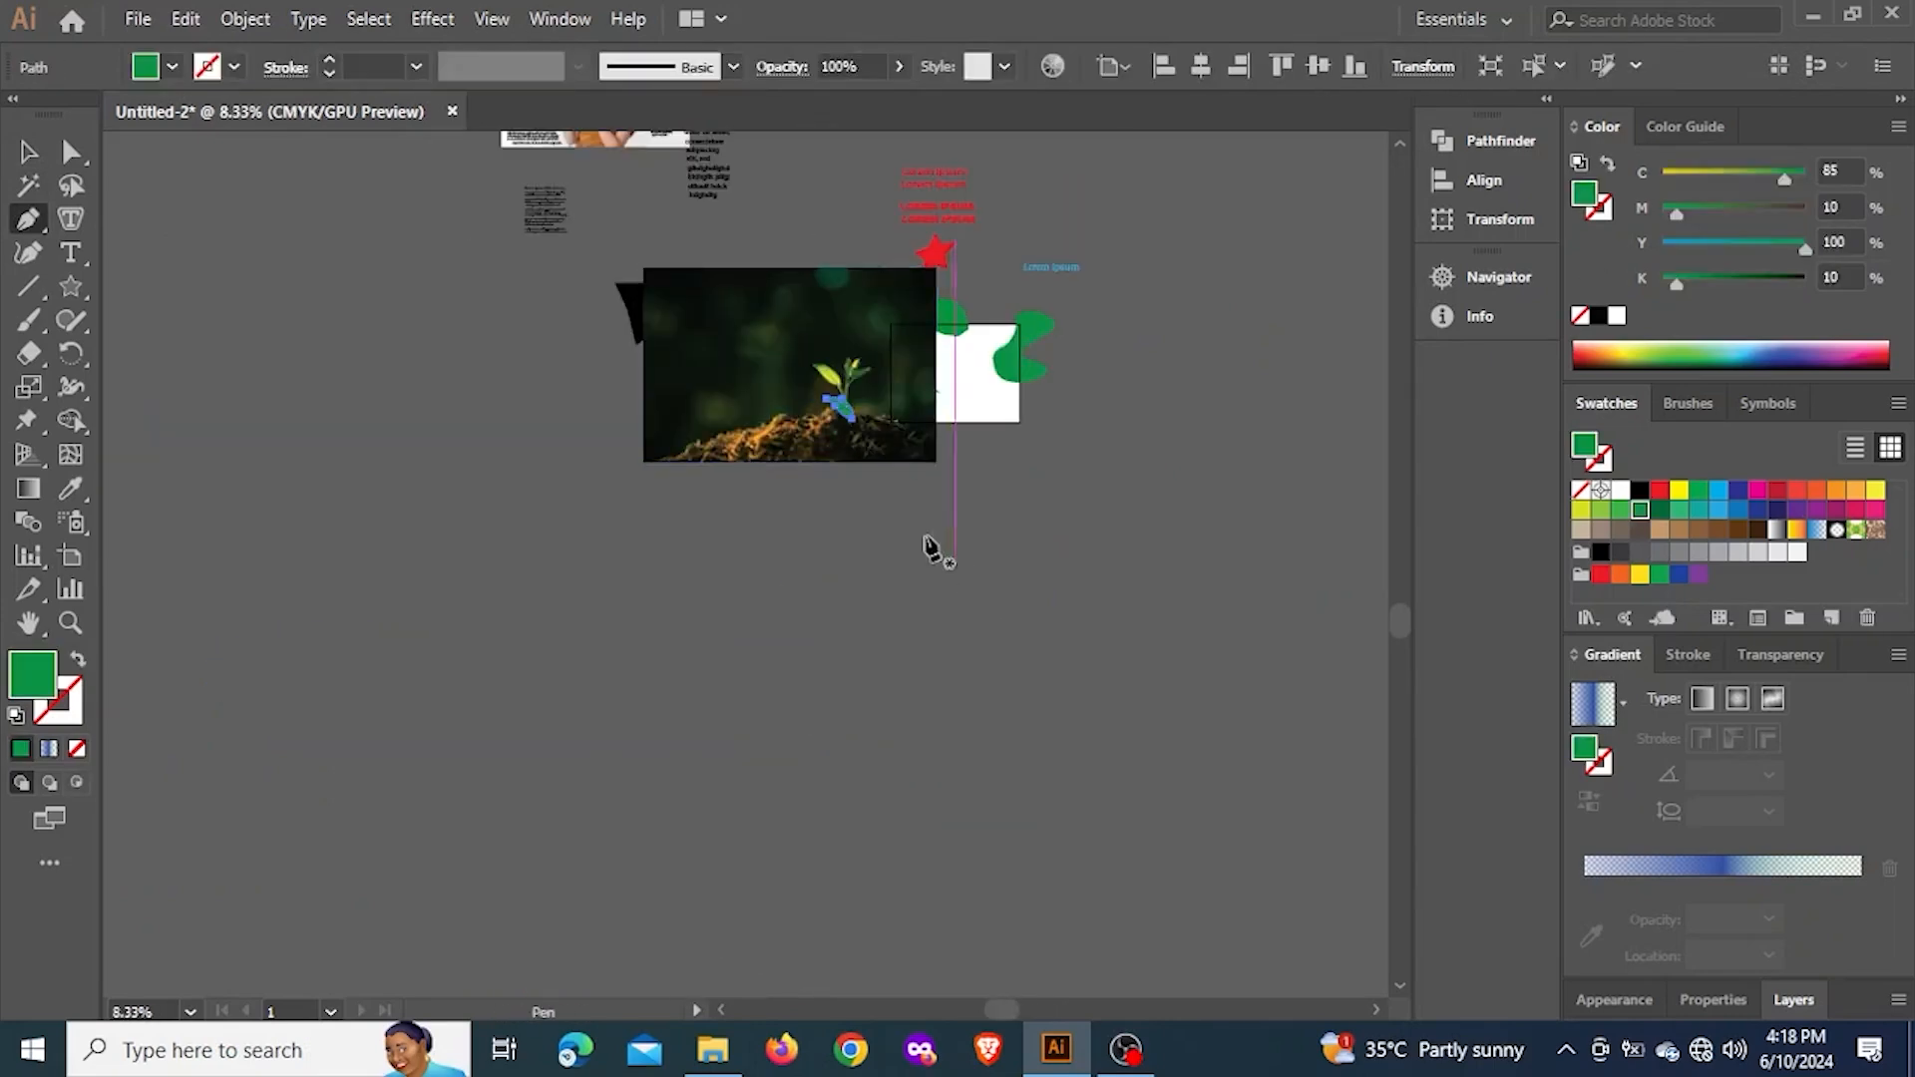
scroll(925, 547, "up", 6)
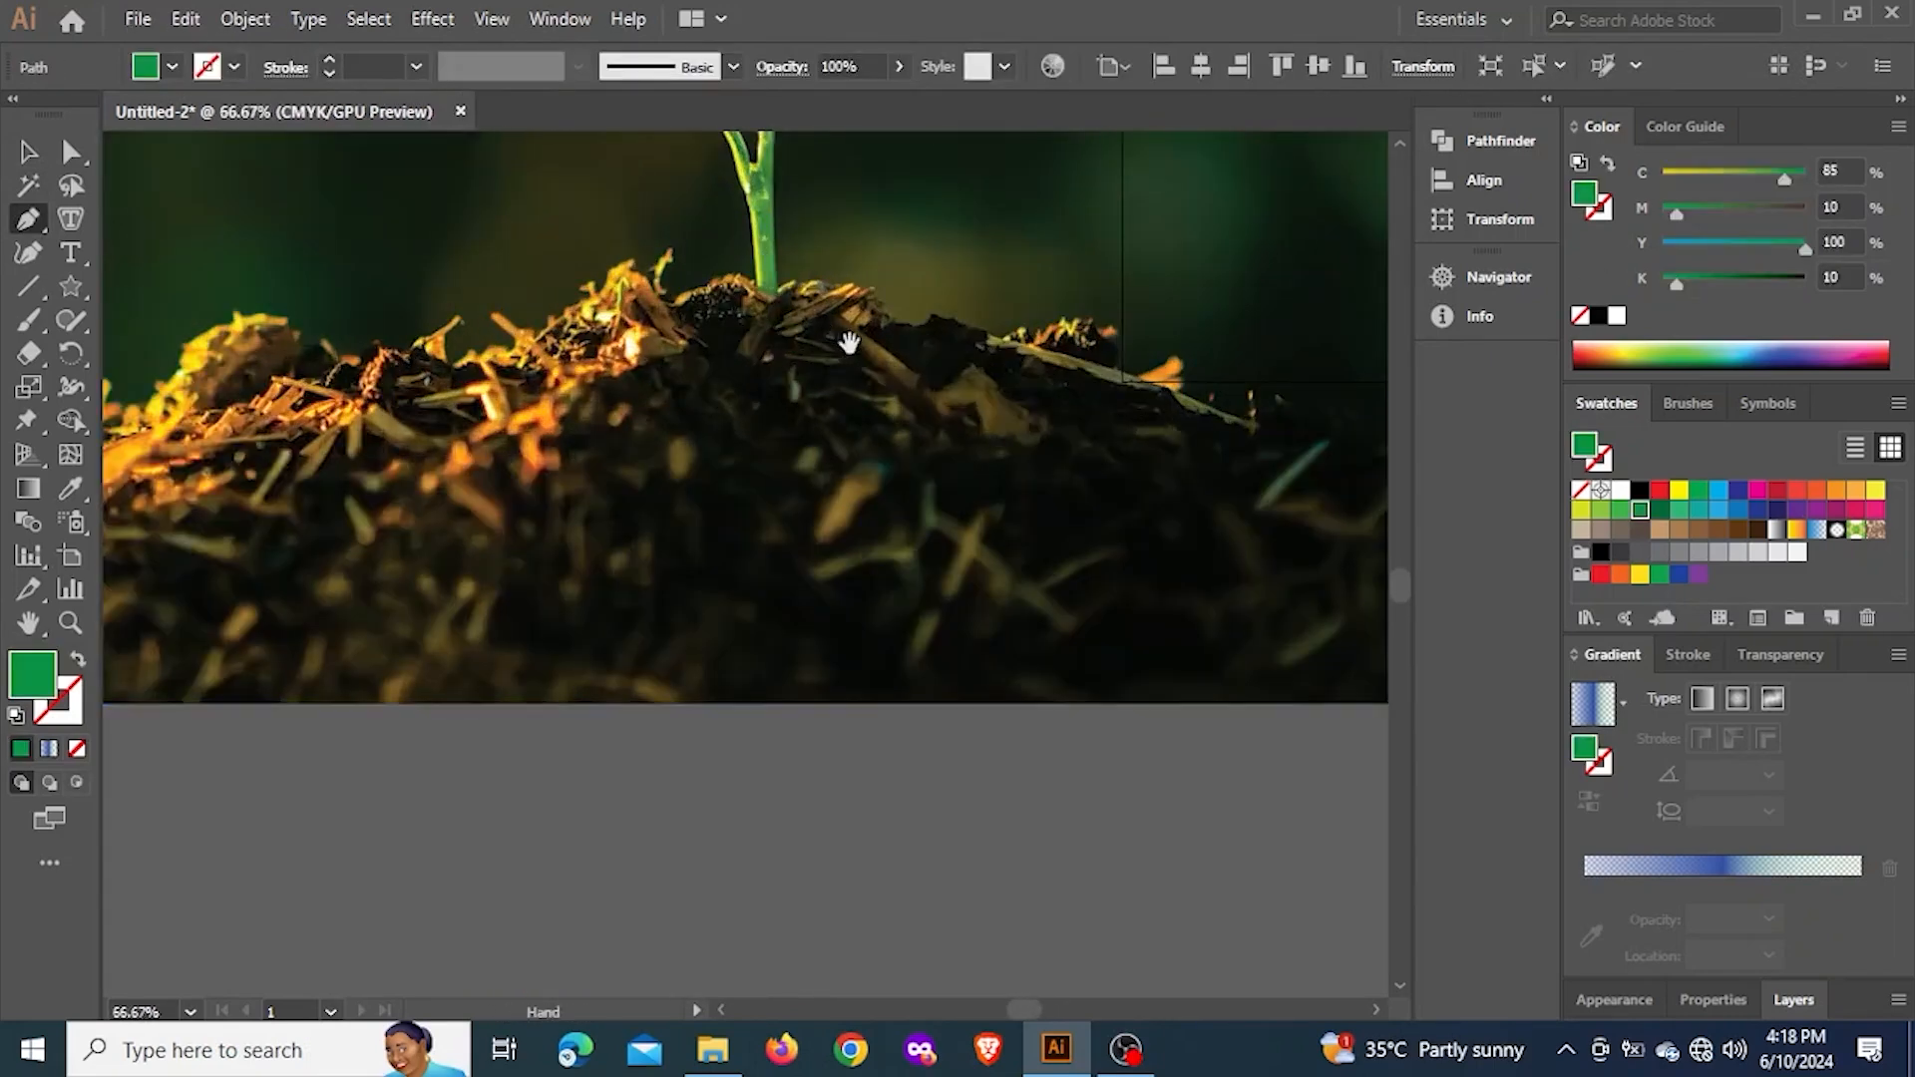
Undo the leaf path's closing curve so the path is open again at its upper-edge anchor
left_click_drag(848, 342, 1042, 864)
scroll(884, 612, "up", 4)
key("ctrl+z")
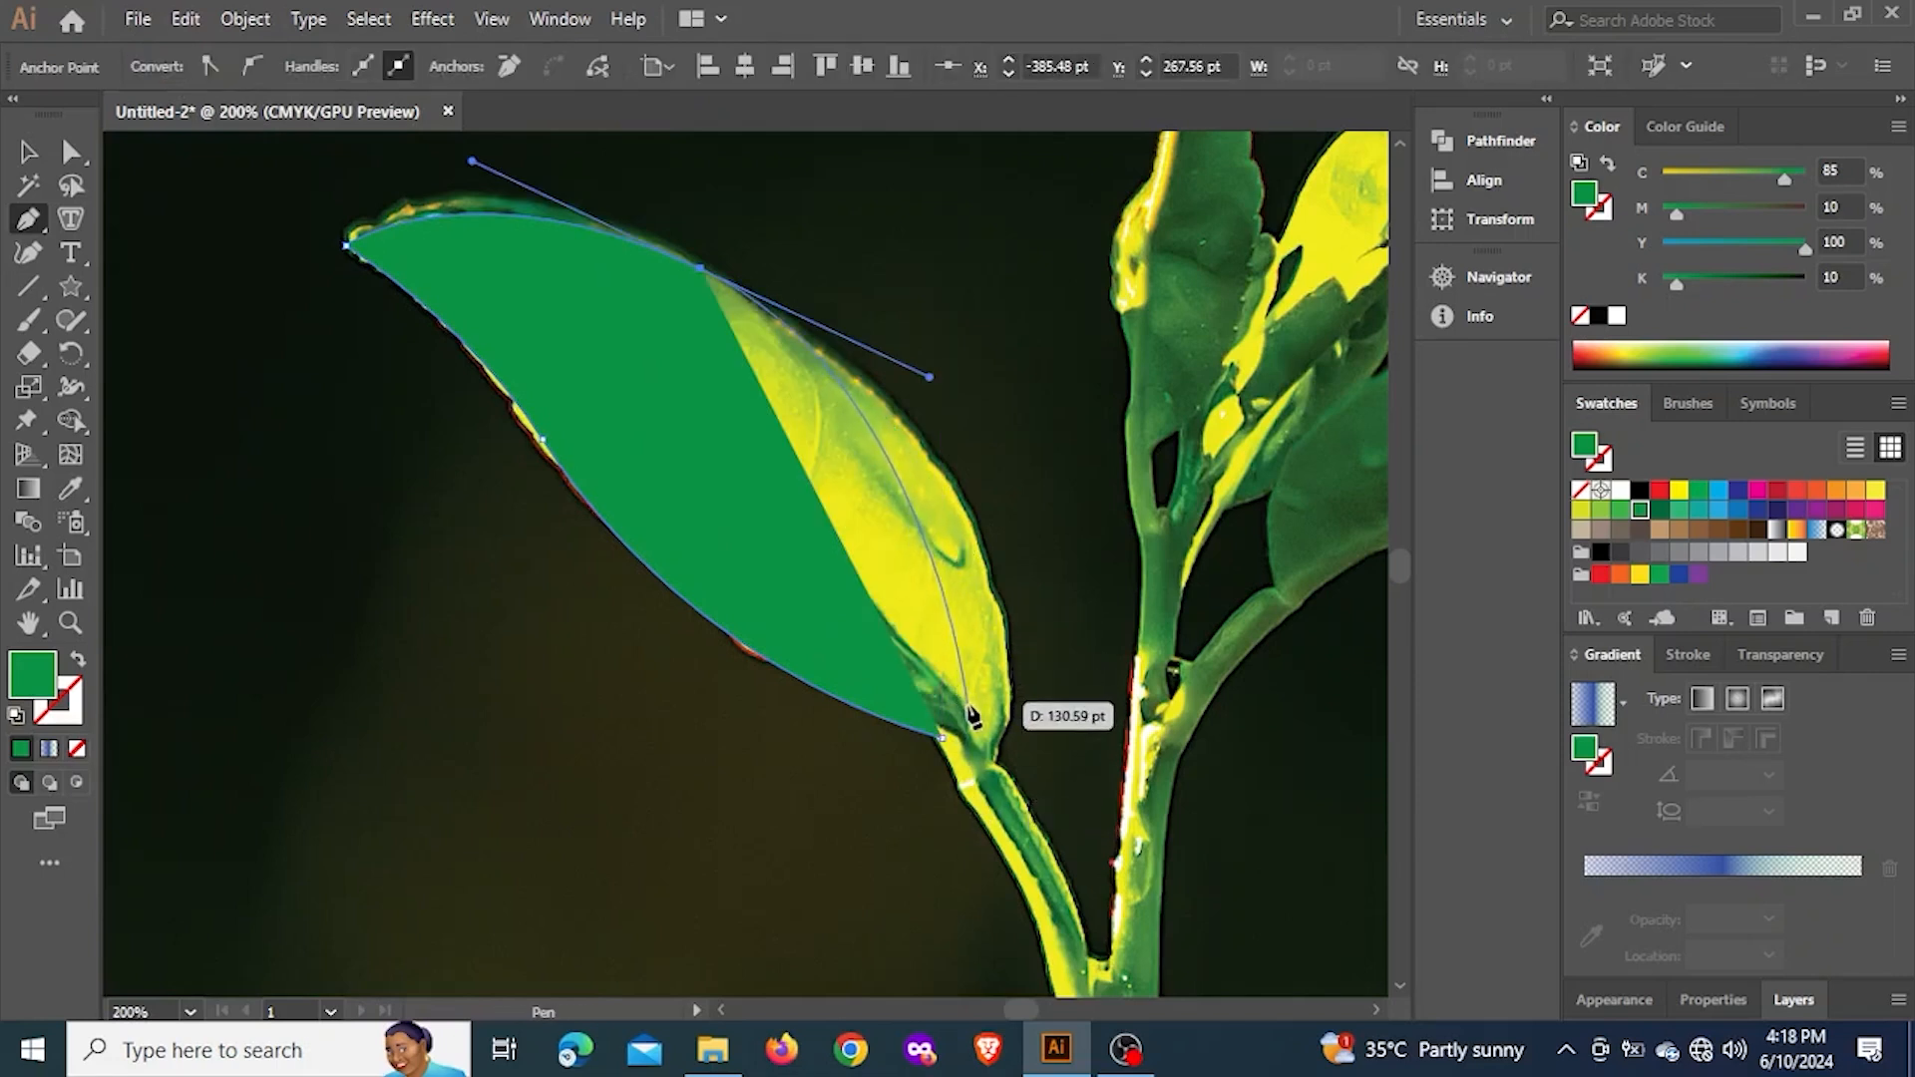
Continue the leaf outline with a curve to an anchor just above the stem end, and make that anchor a corner
left_click(967, 714)
key("ctrl+z")
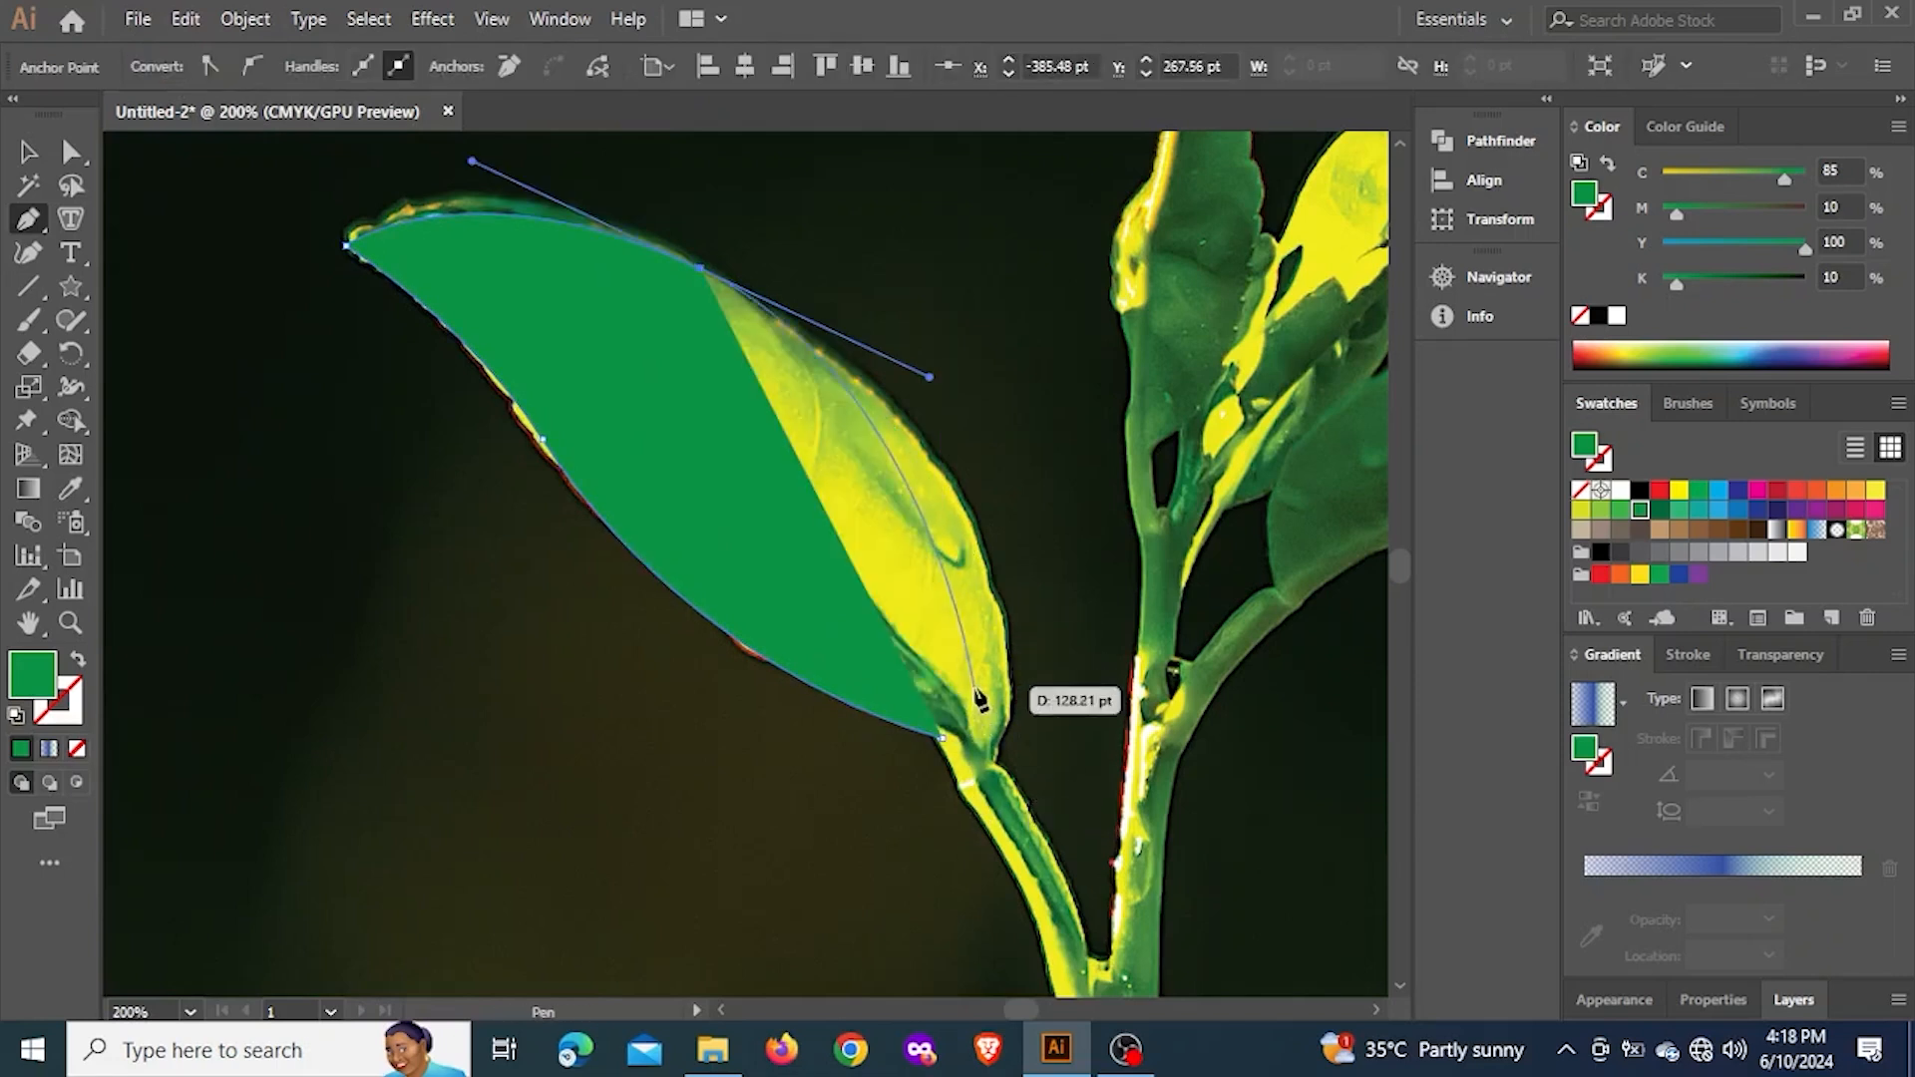
left_click_drag(975, 685, 975, 767)
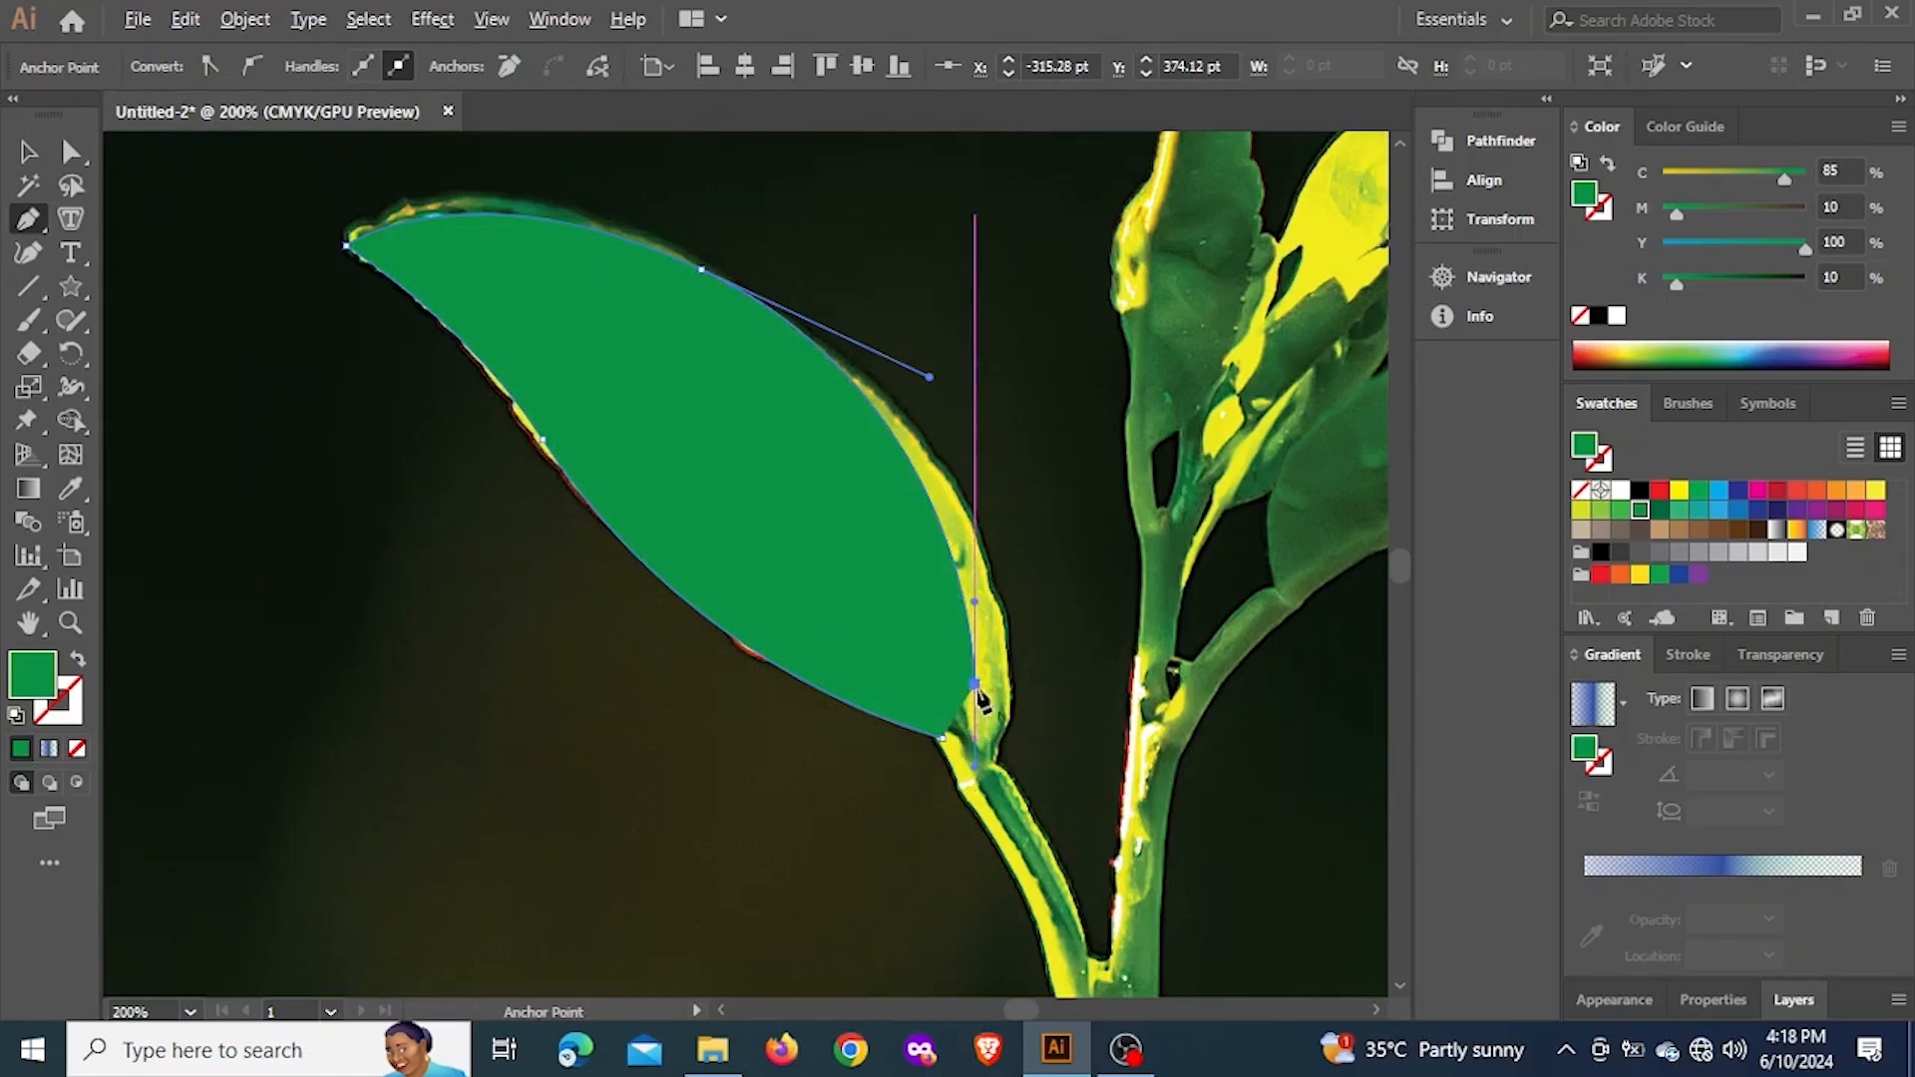
scroll(972, 701, "up", 2)
left_click_drag(993, 685, 1009, 684)
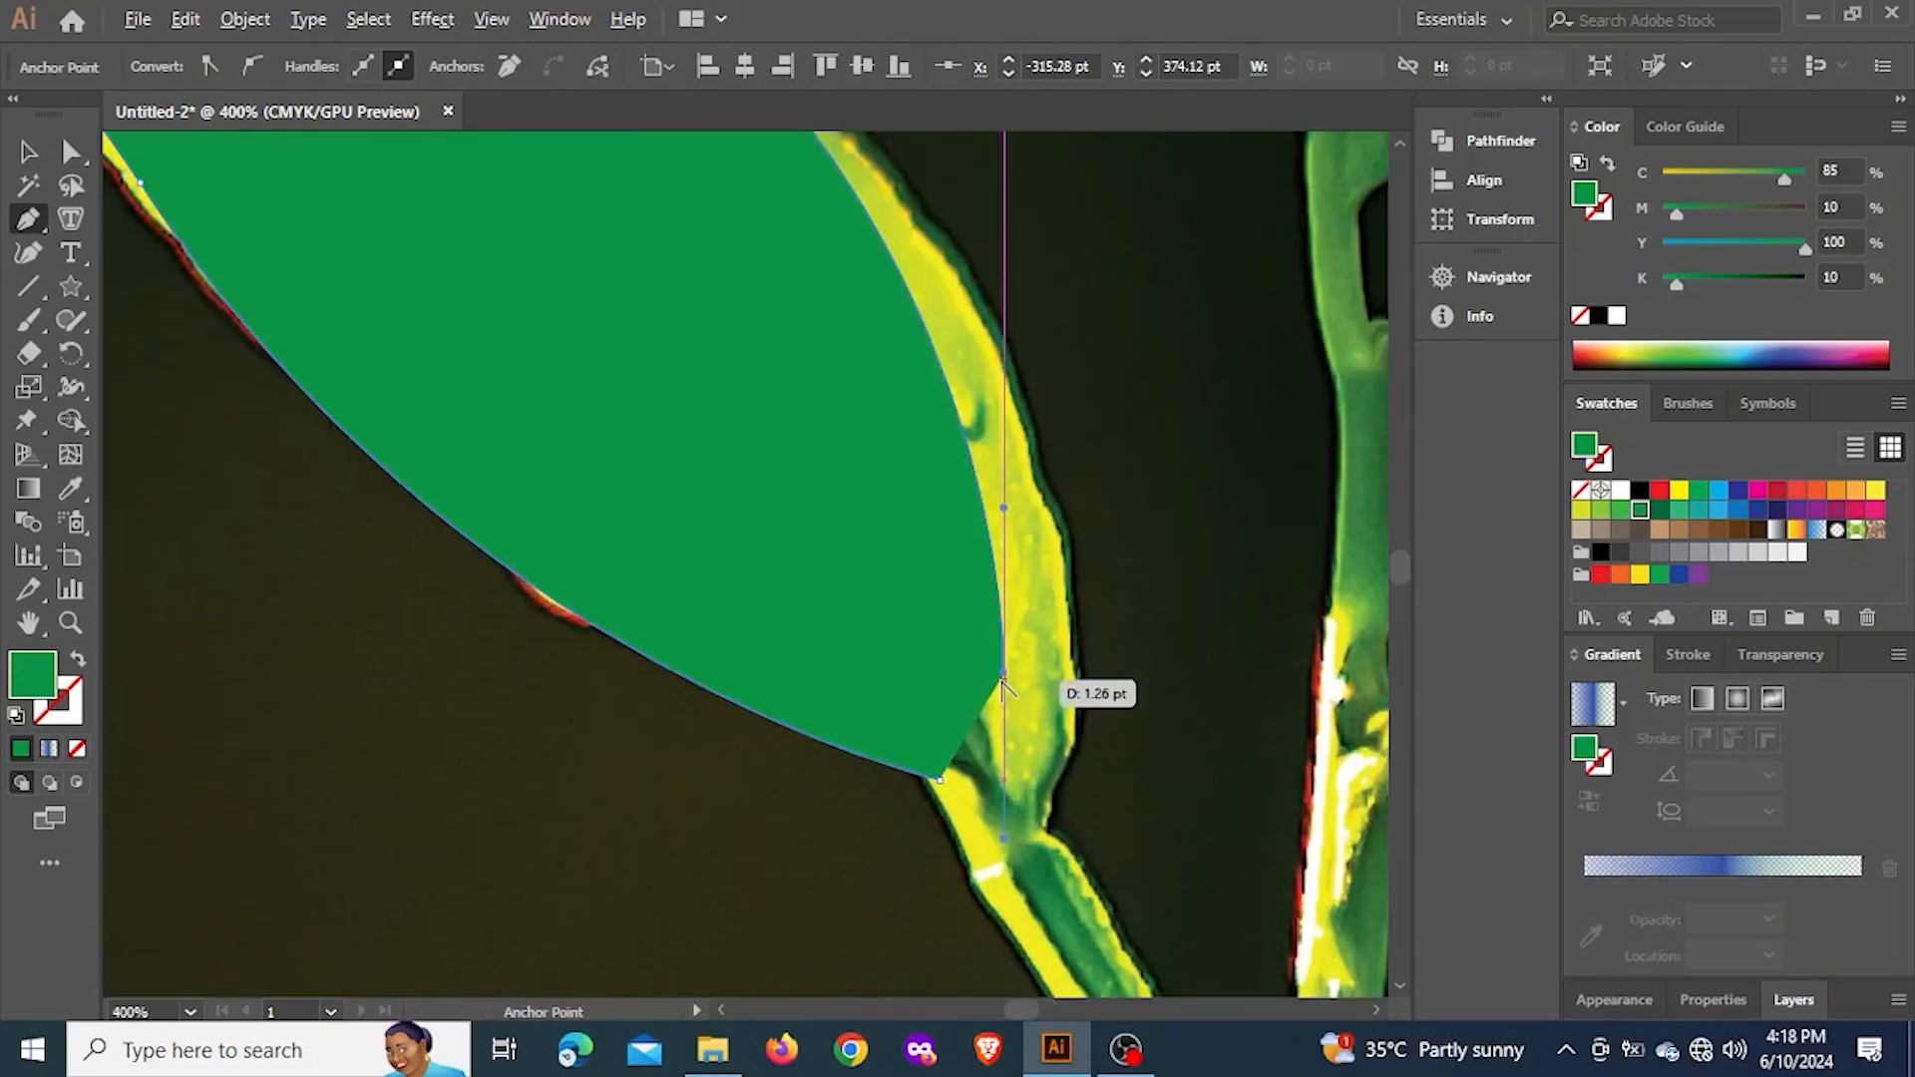
Curve the path inward along the midrib to an anchor near the leaf's centre, and make that anchor a corner
left_click_drag(720, 428, 966, 560)
scroll(966, 559, "down", 2)
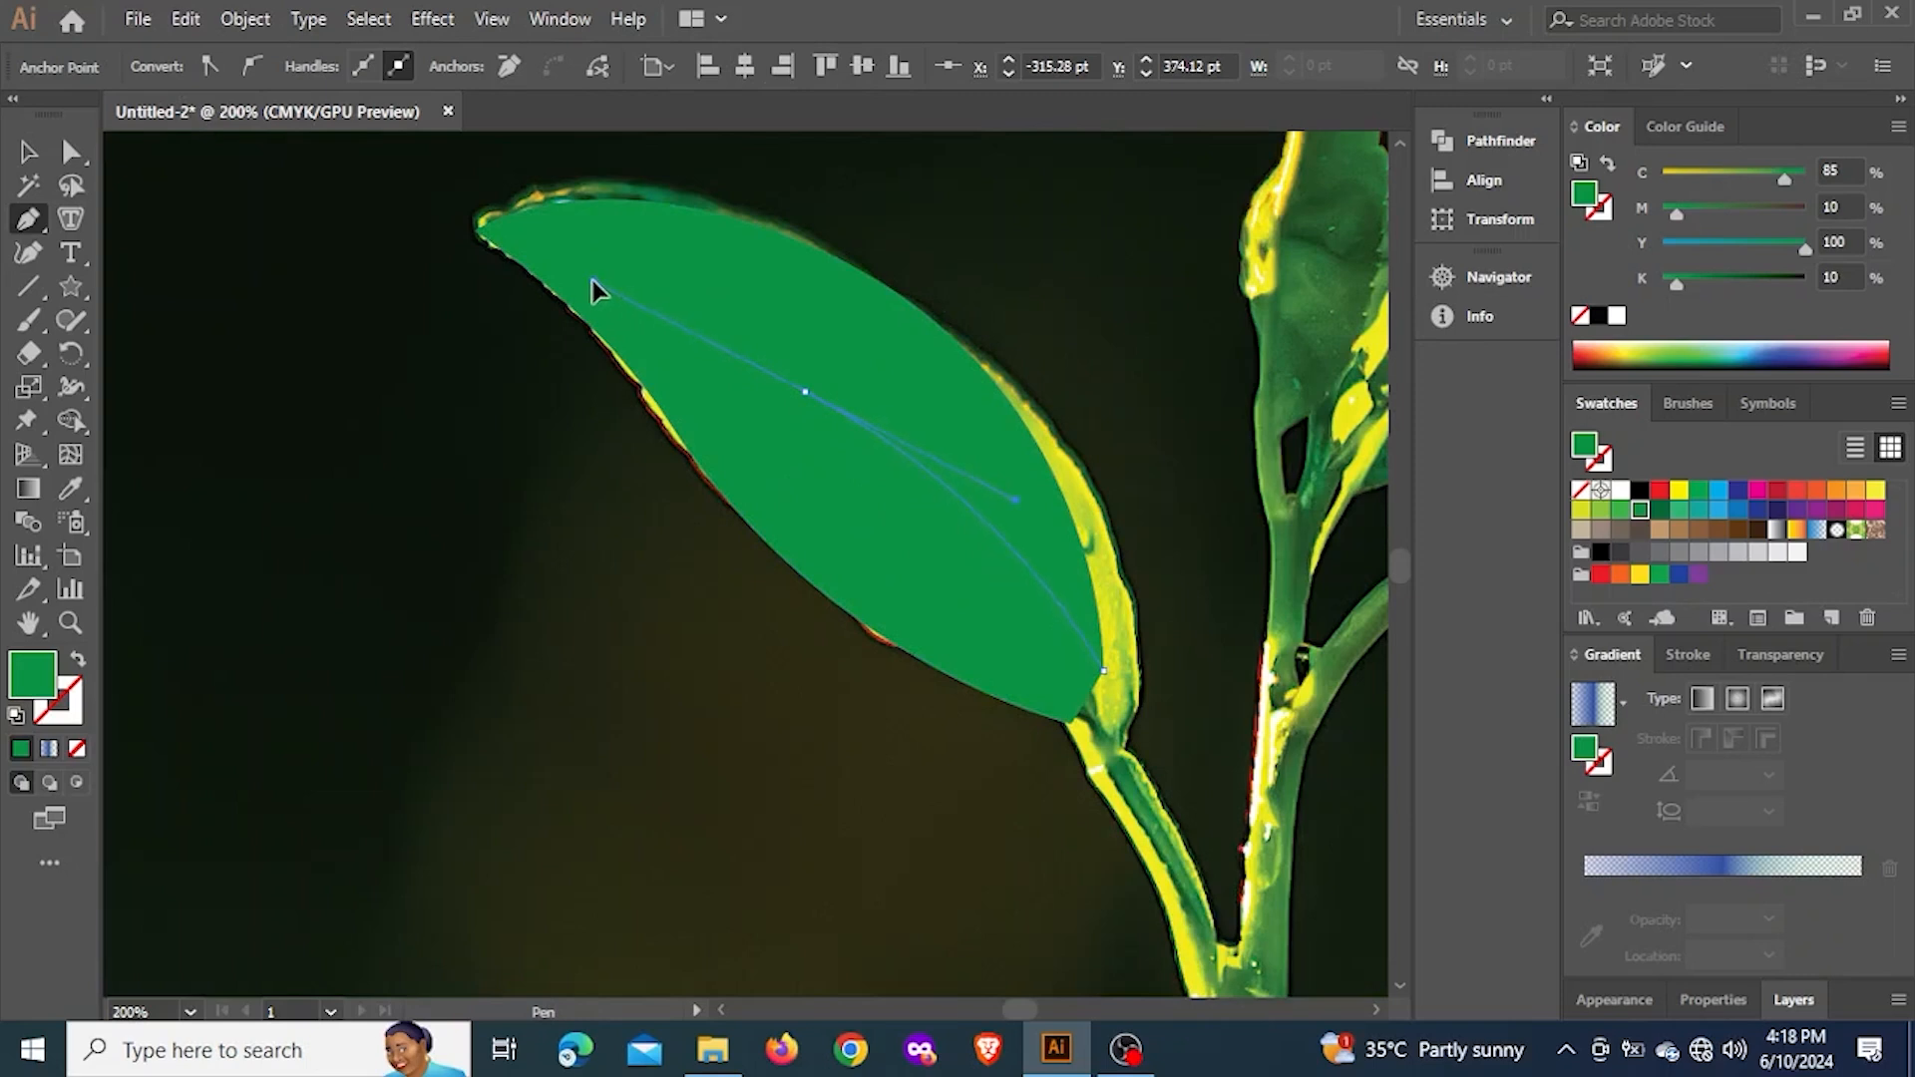
left_click_drag(592, 289, 593, 283)
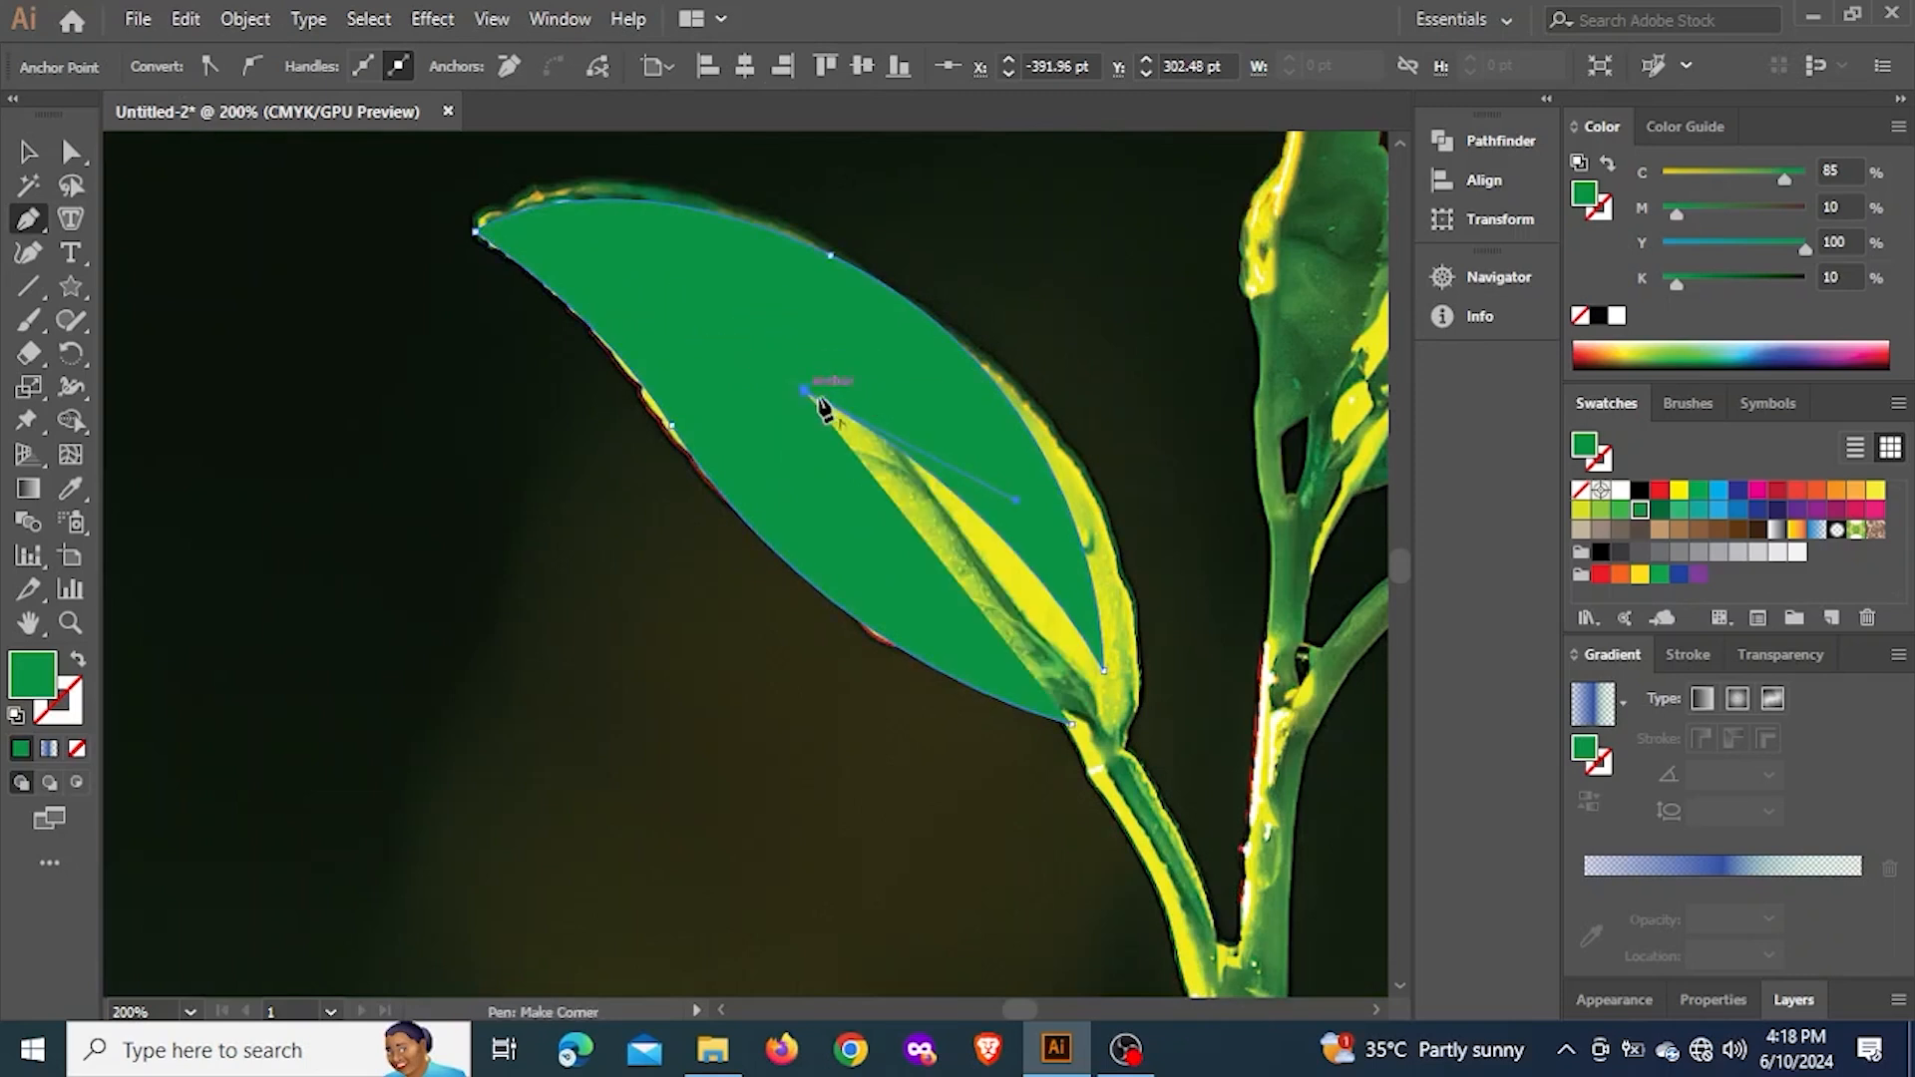
key("ctrl+z")
left_click(823, 436)
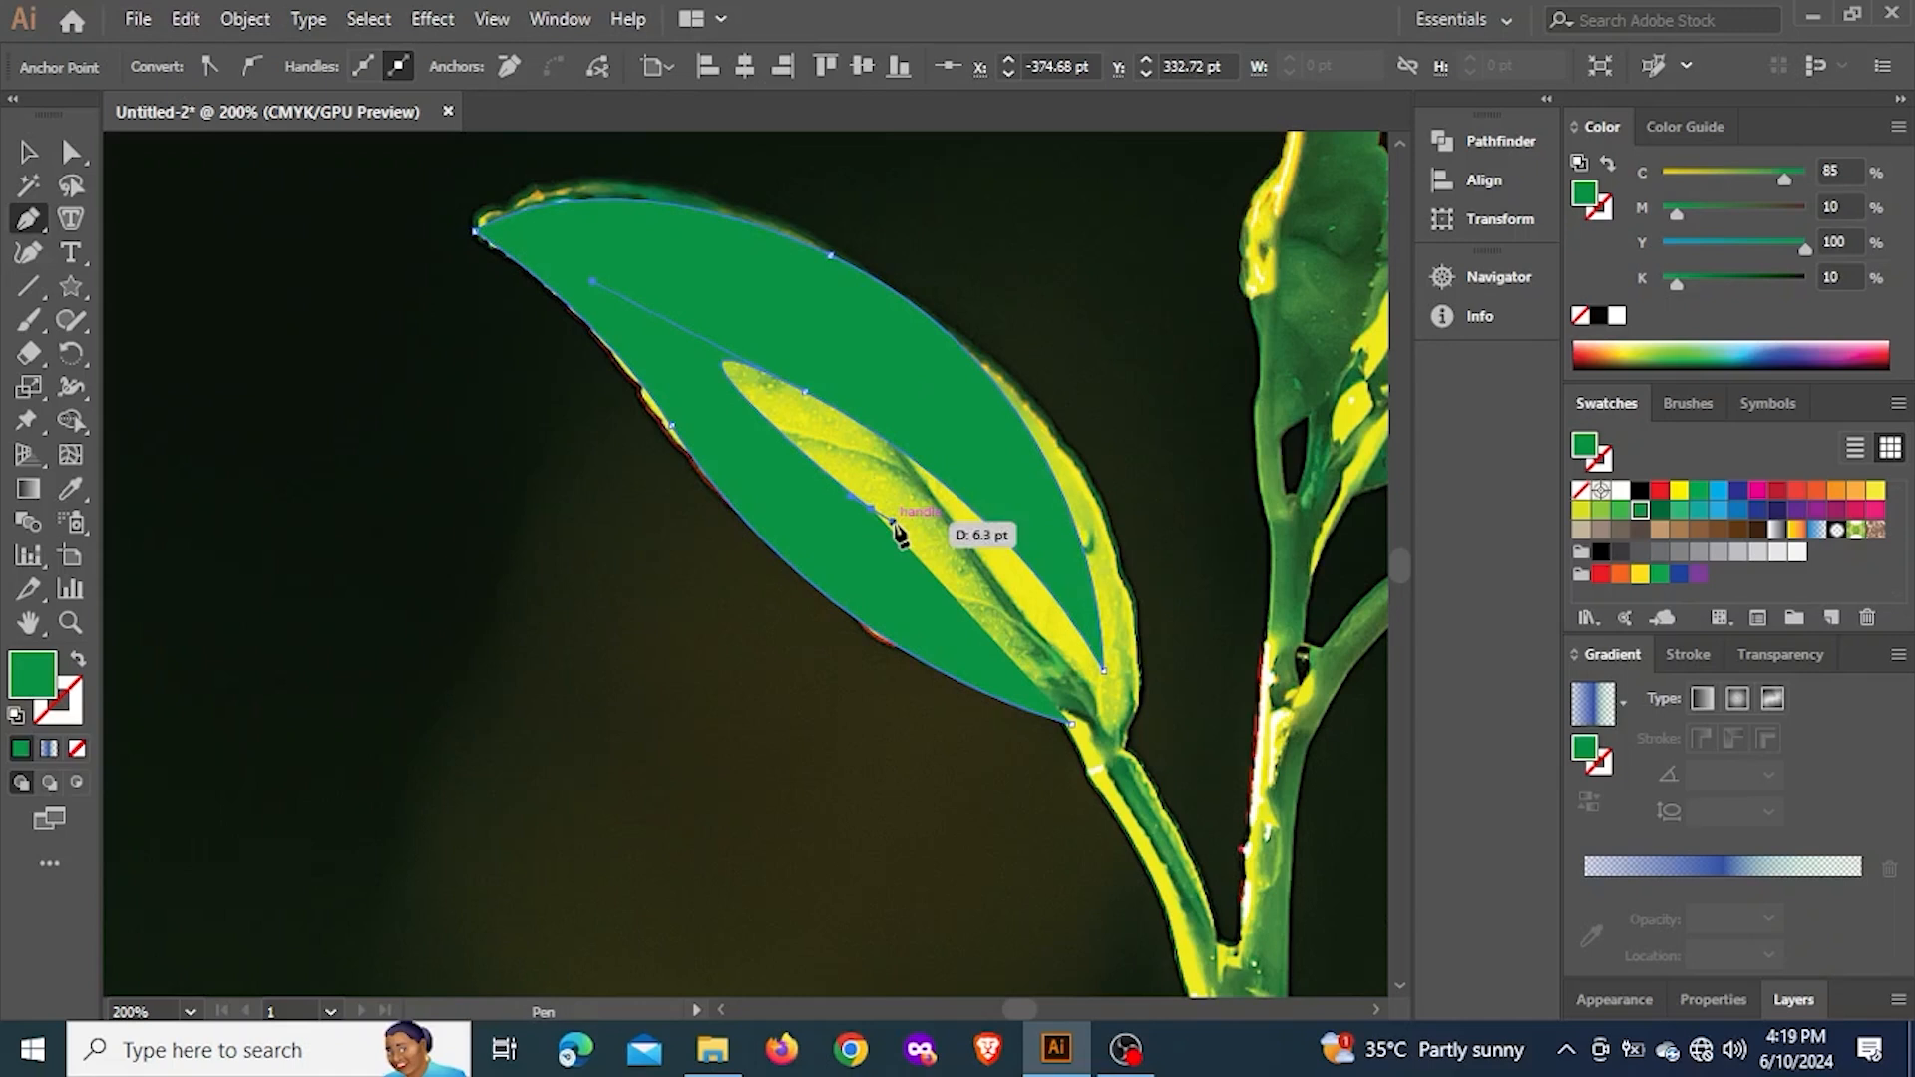
key("ctrl+z")
left_click(805, 392)
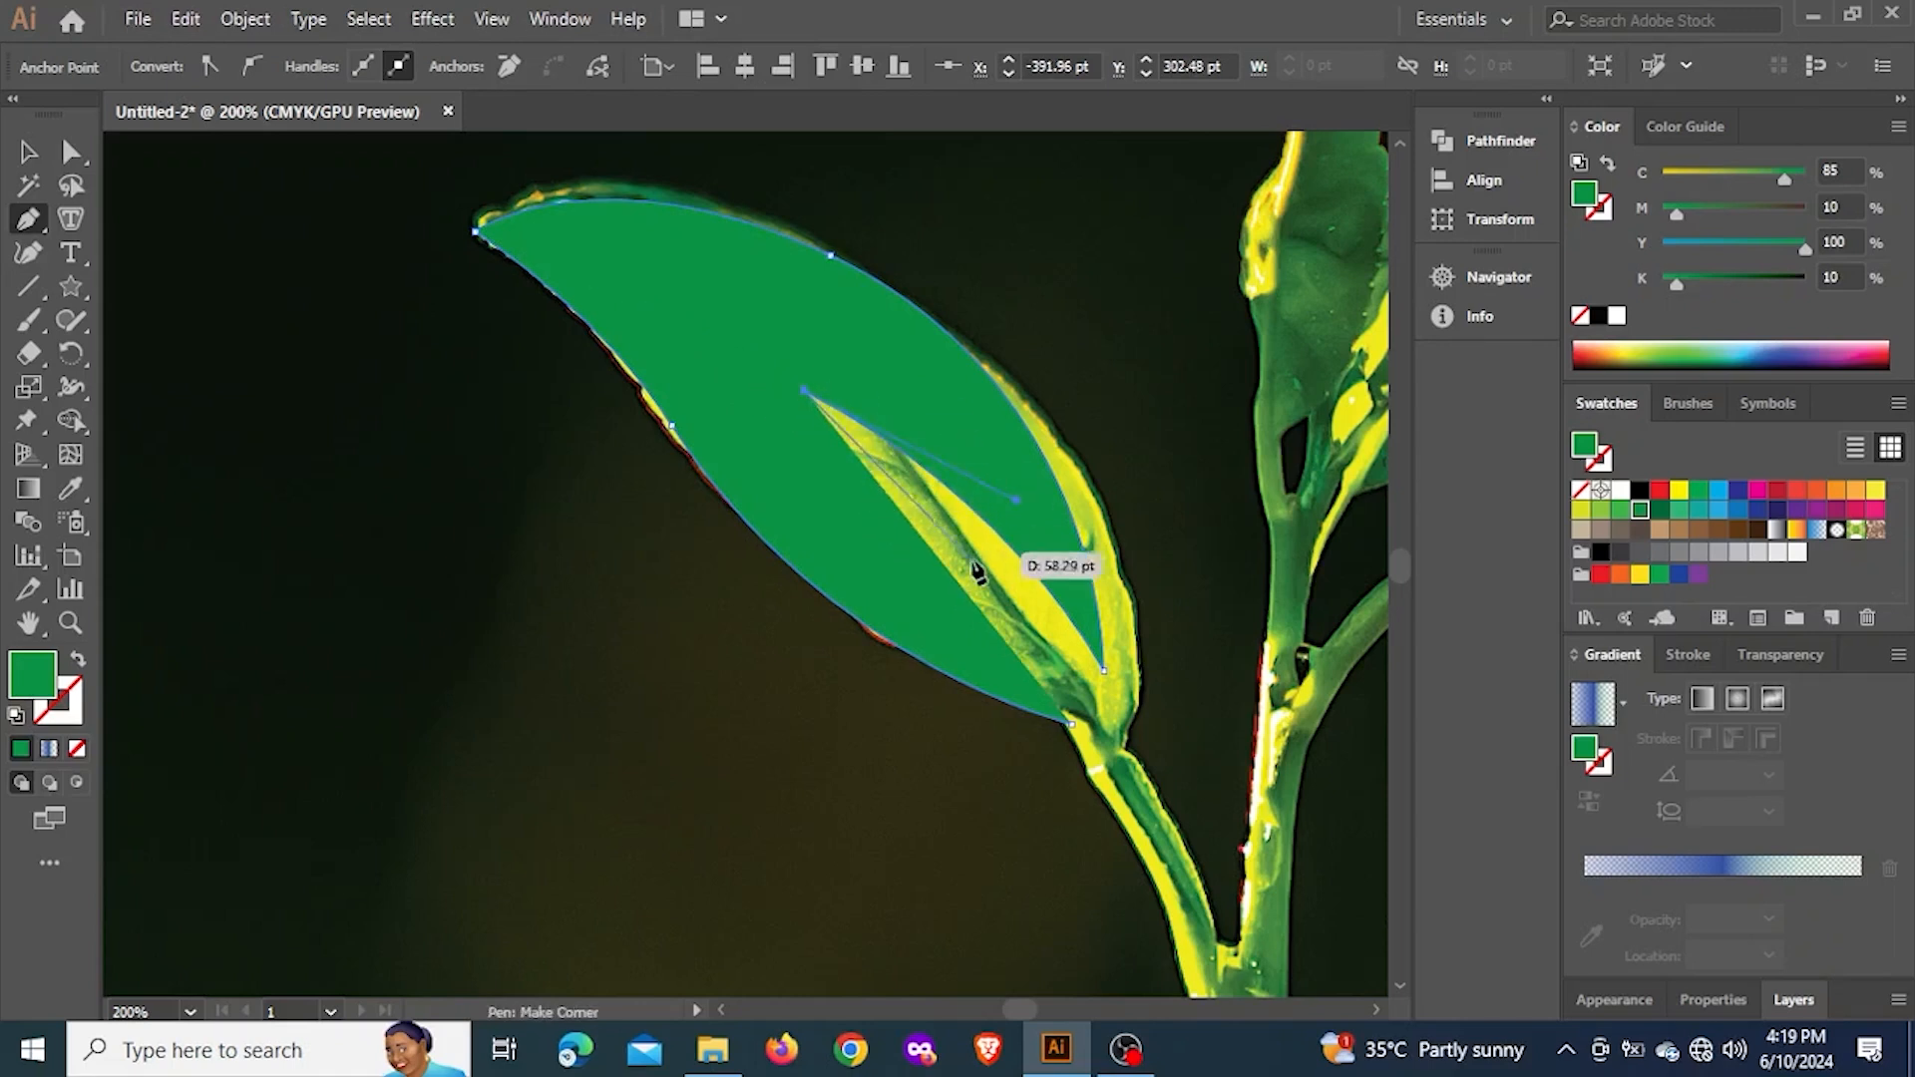
Close the leaf path with a curve from the midrib anchor back to the starting anchor at the stem
scroll(977, 570, "down", 5)
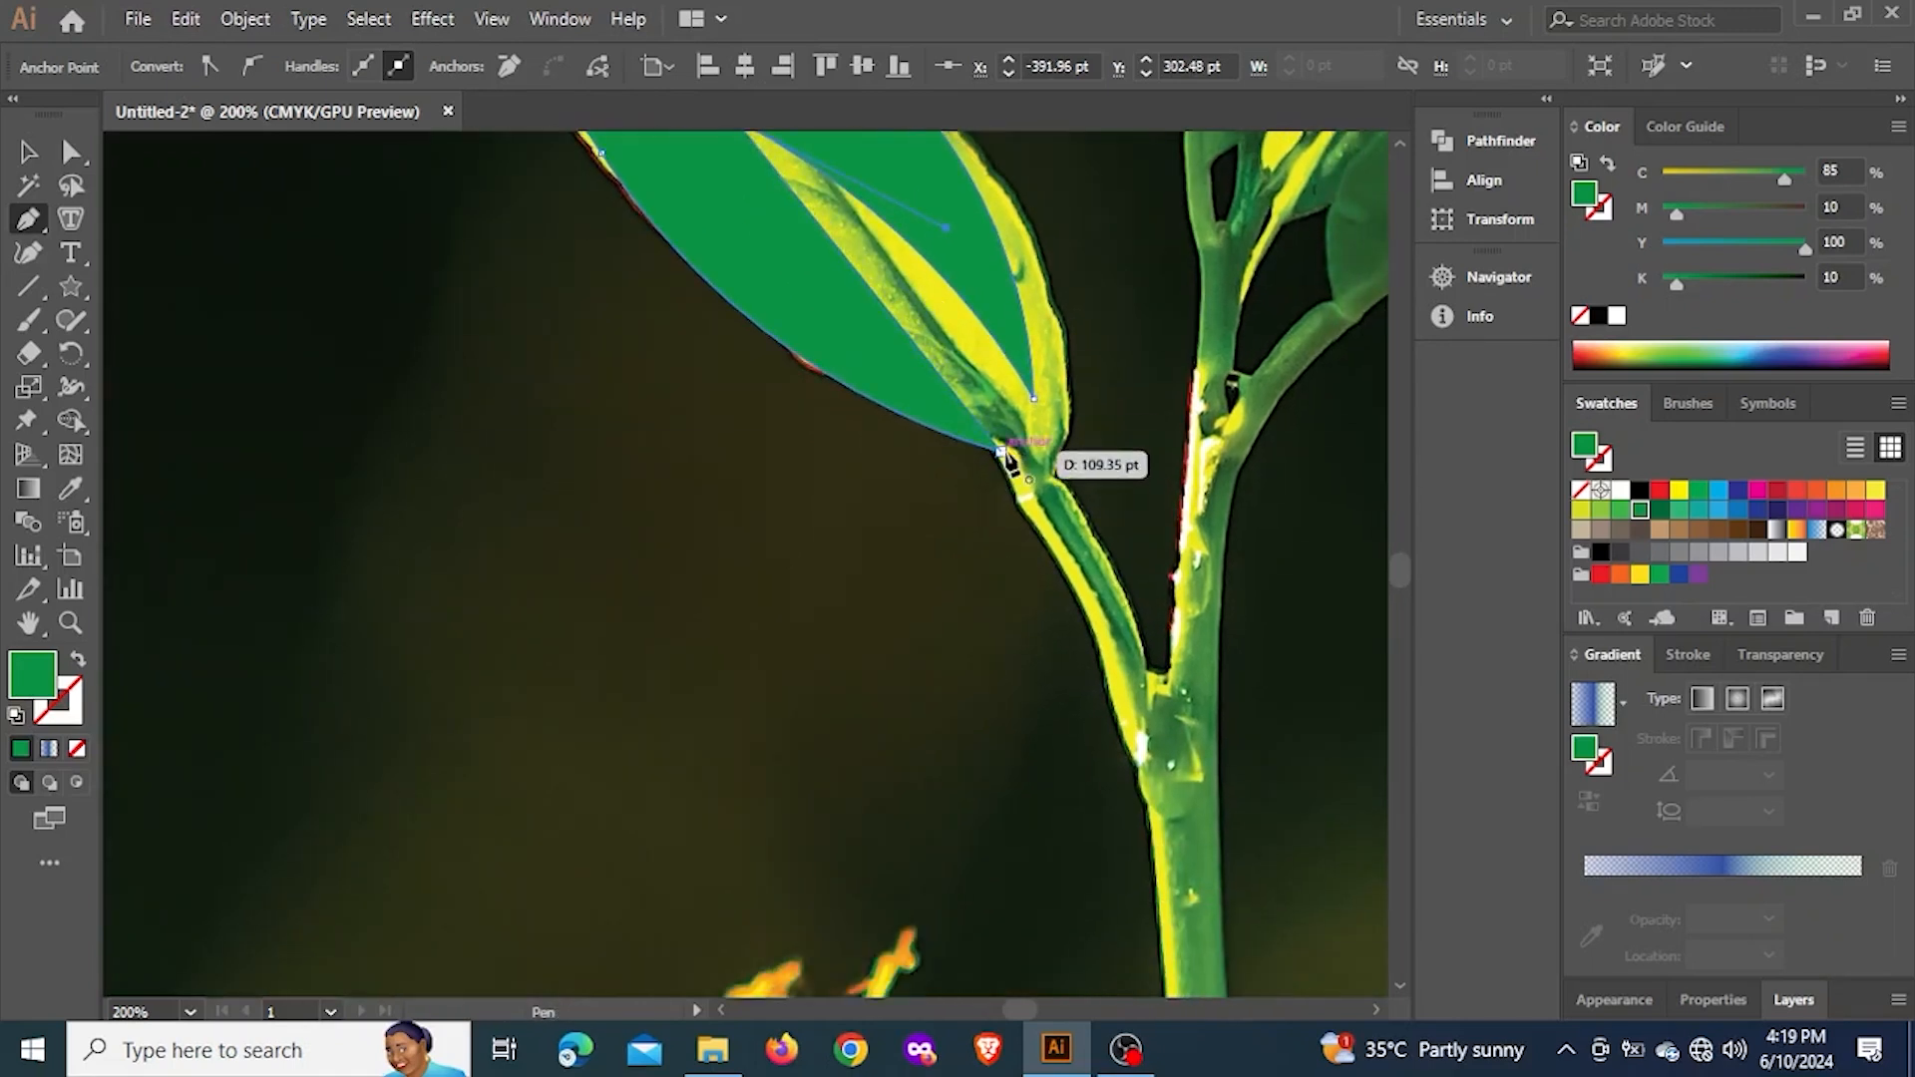
scroll(1008, 461, "up", 4)
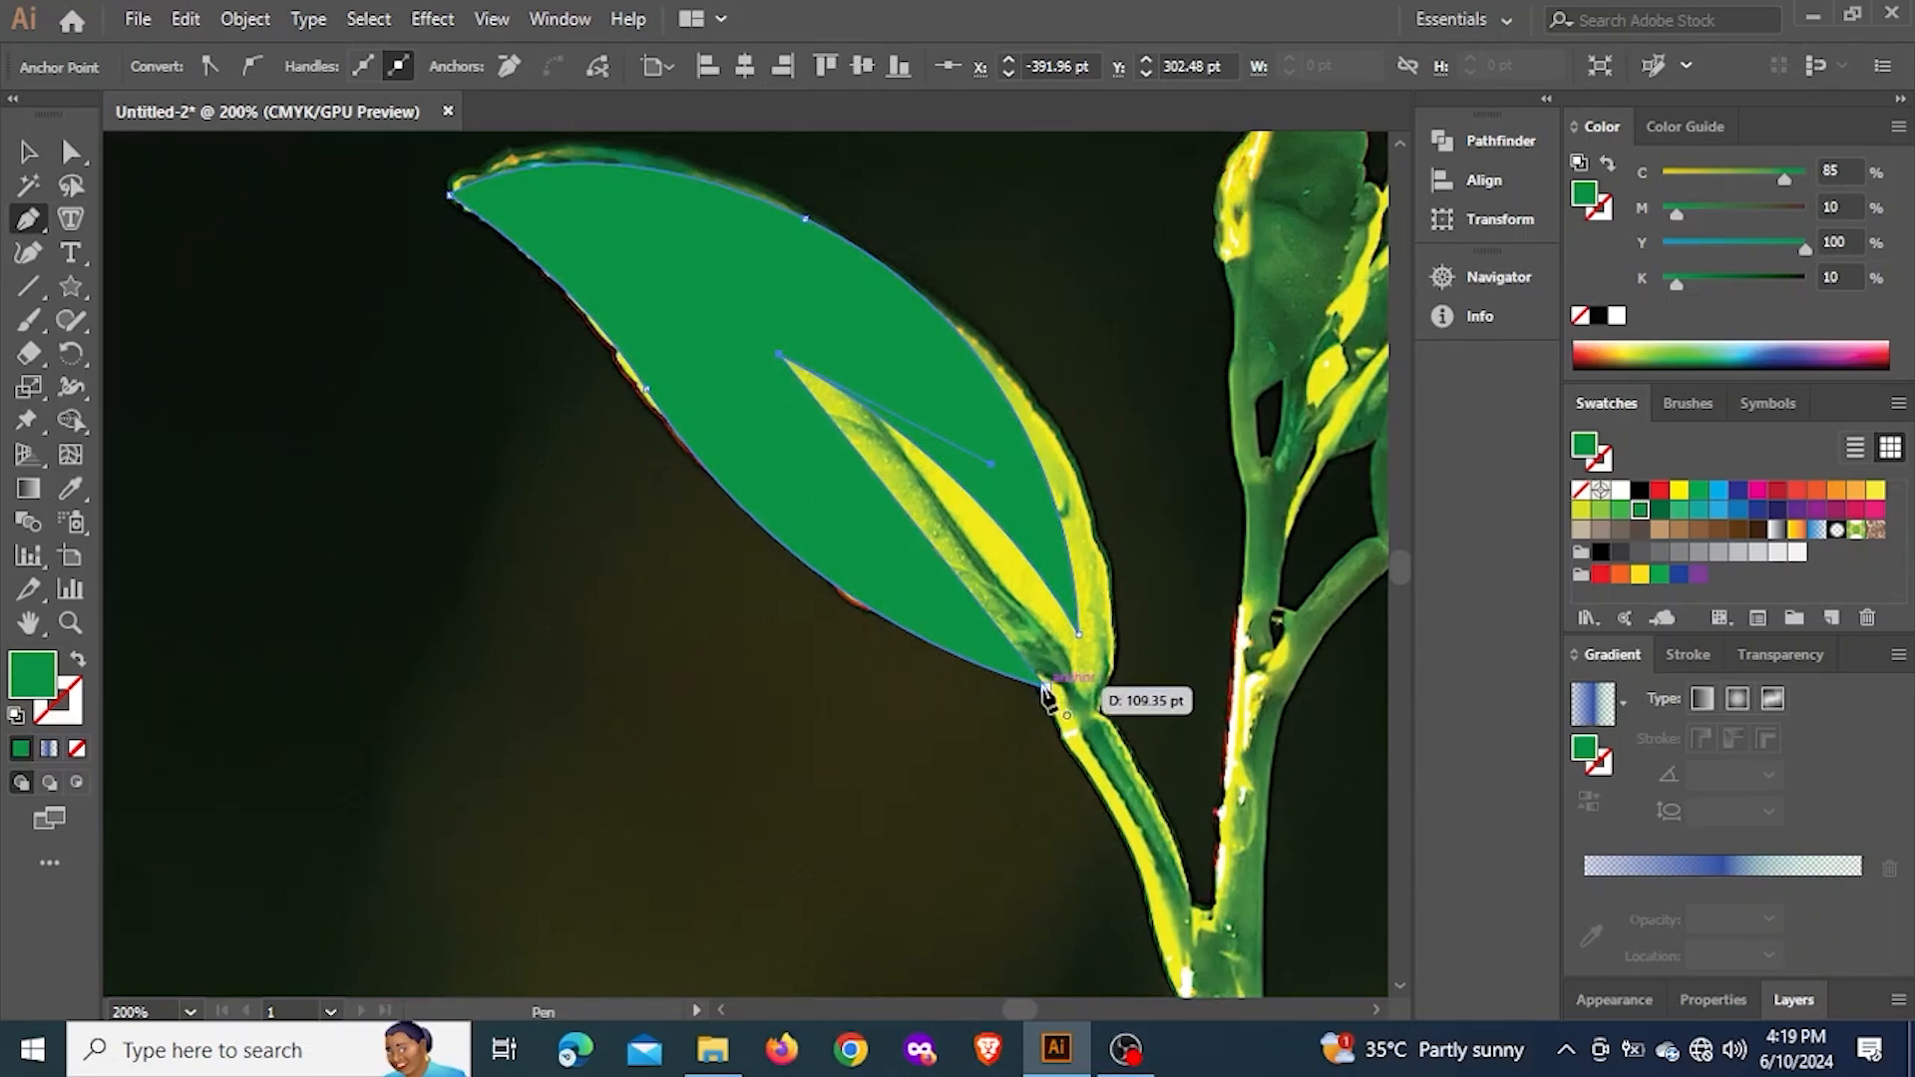
left_click_drag(1045, 690, 1060, 851)
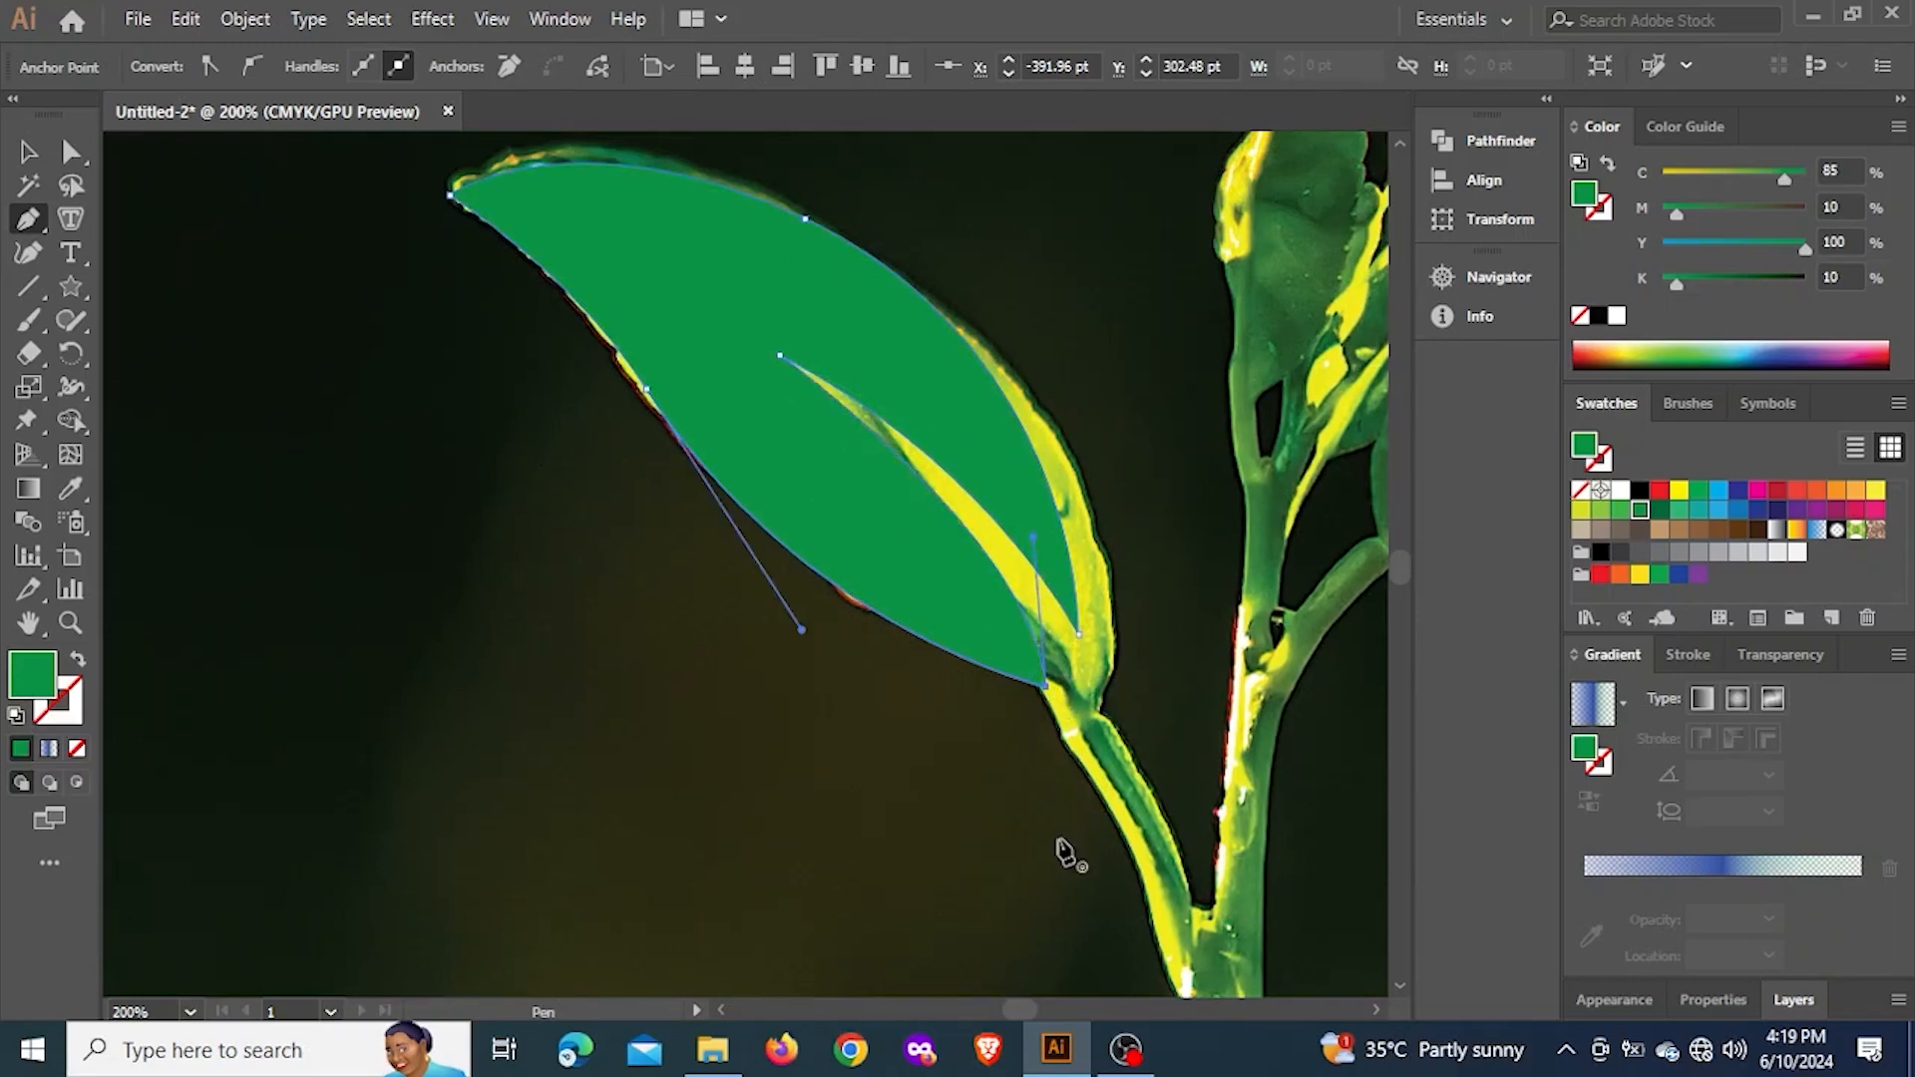
Move the traced green leaf off the photo onto the empty white area of the artboard
key("v")
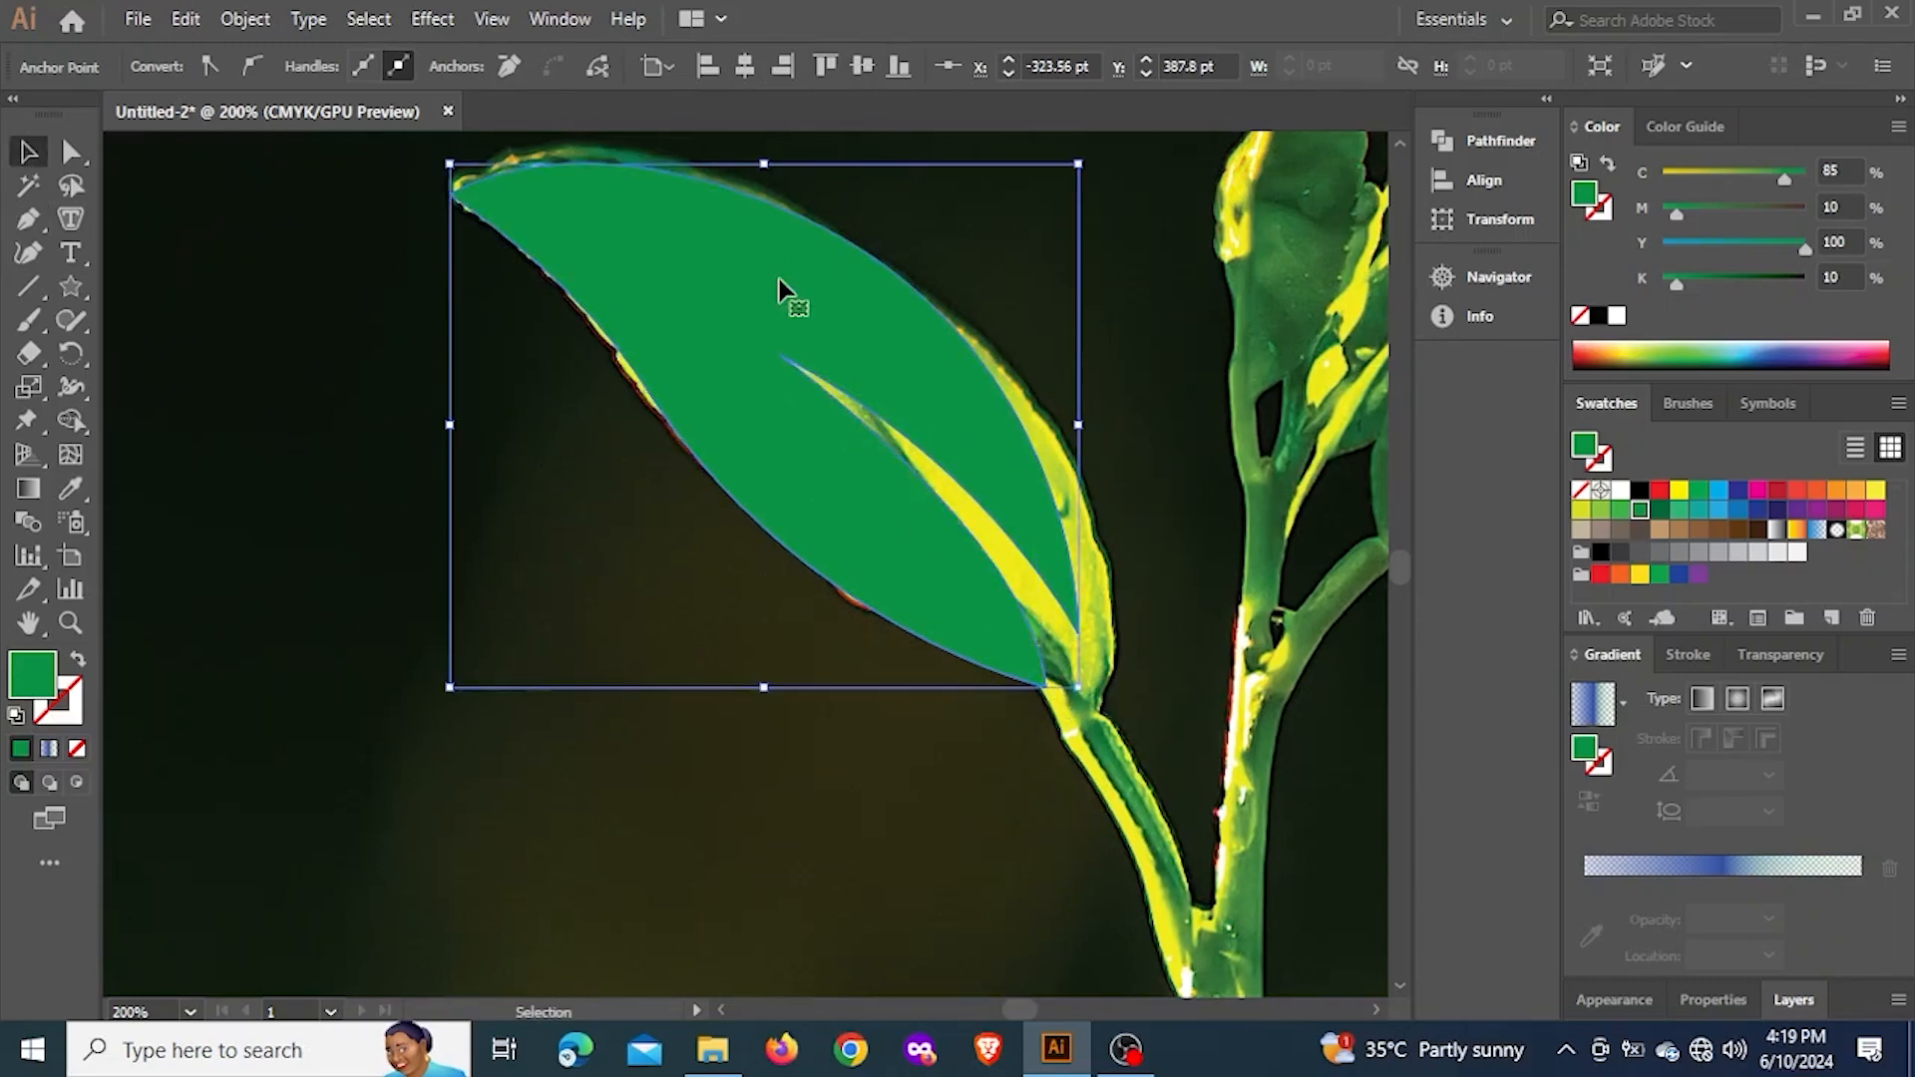
scroll(794, 273, "down", 5)
left_click_drag(794, 273, 1337, 330)
left_click_drag(1250, 373, 648, 476)
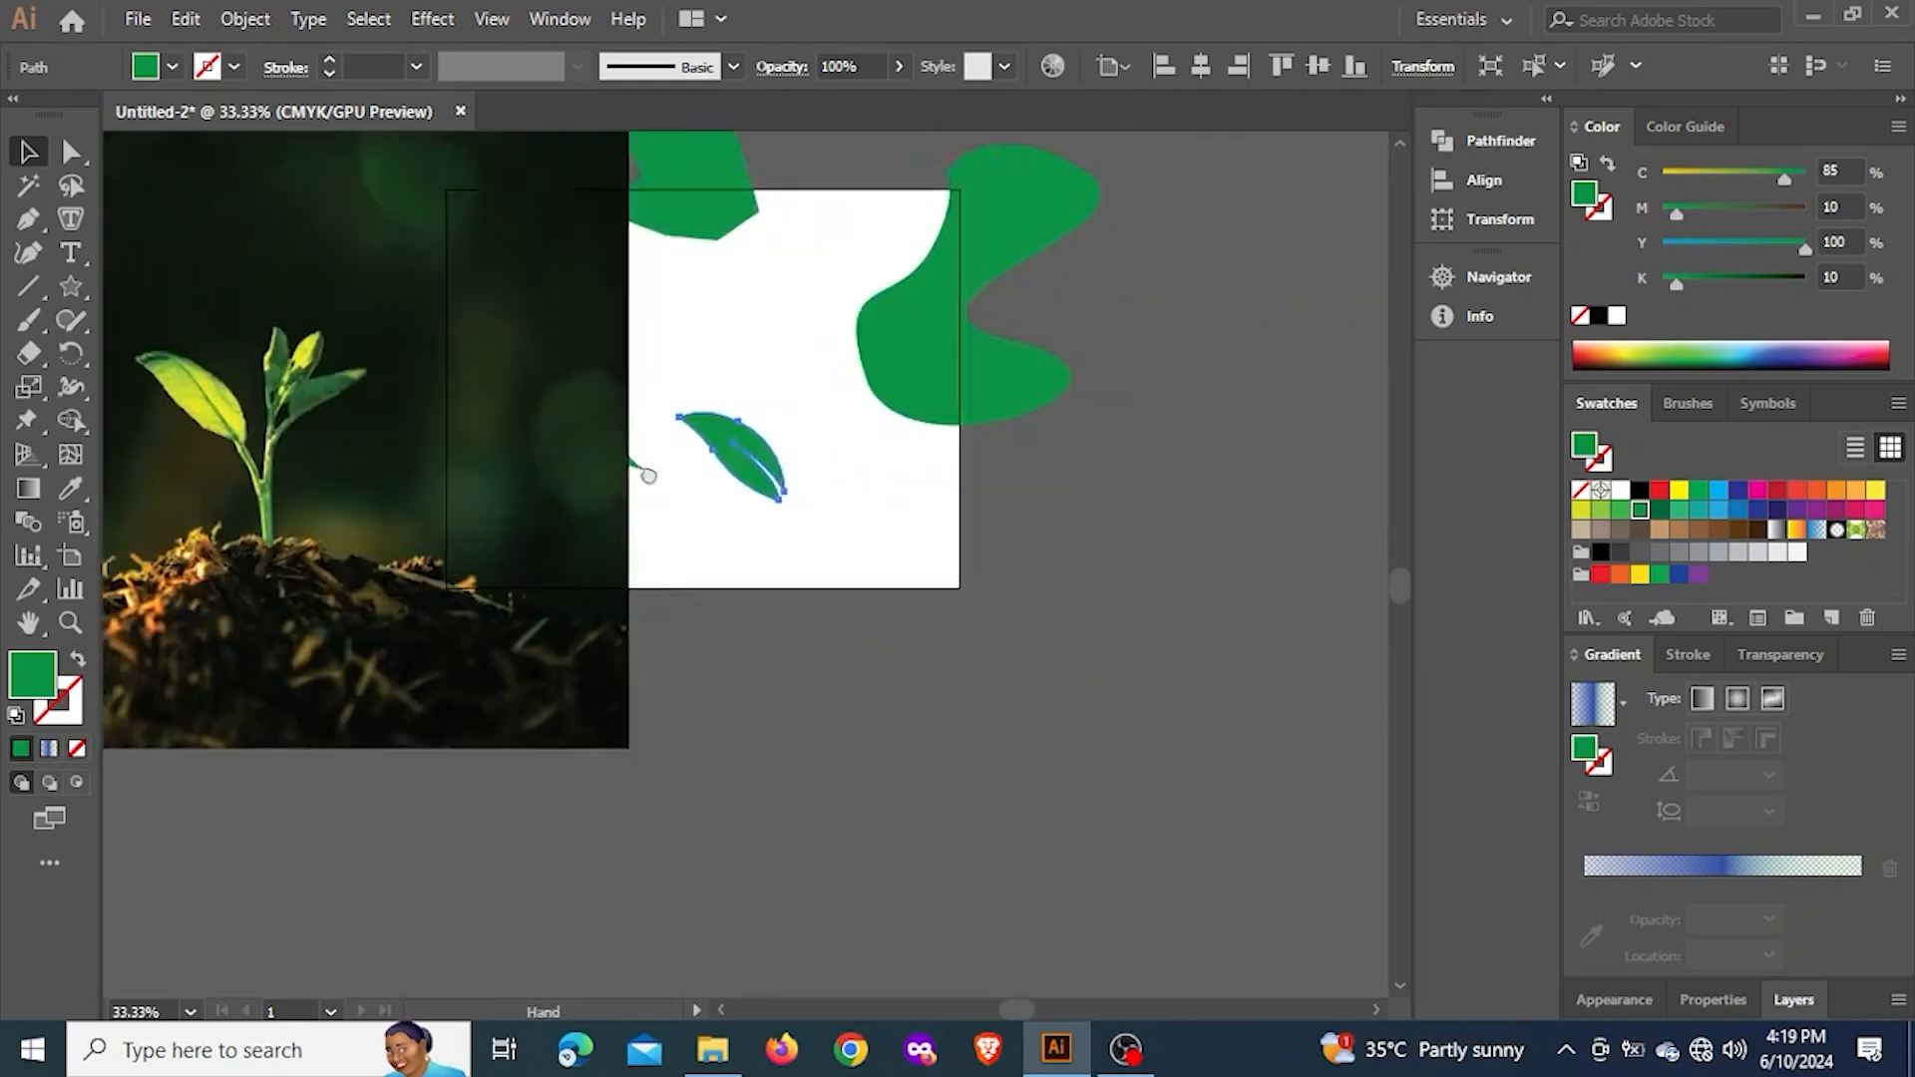
scroll(698, 464, "up", 5)
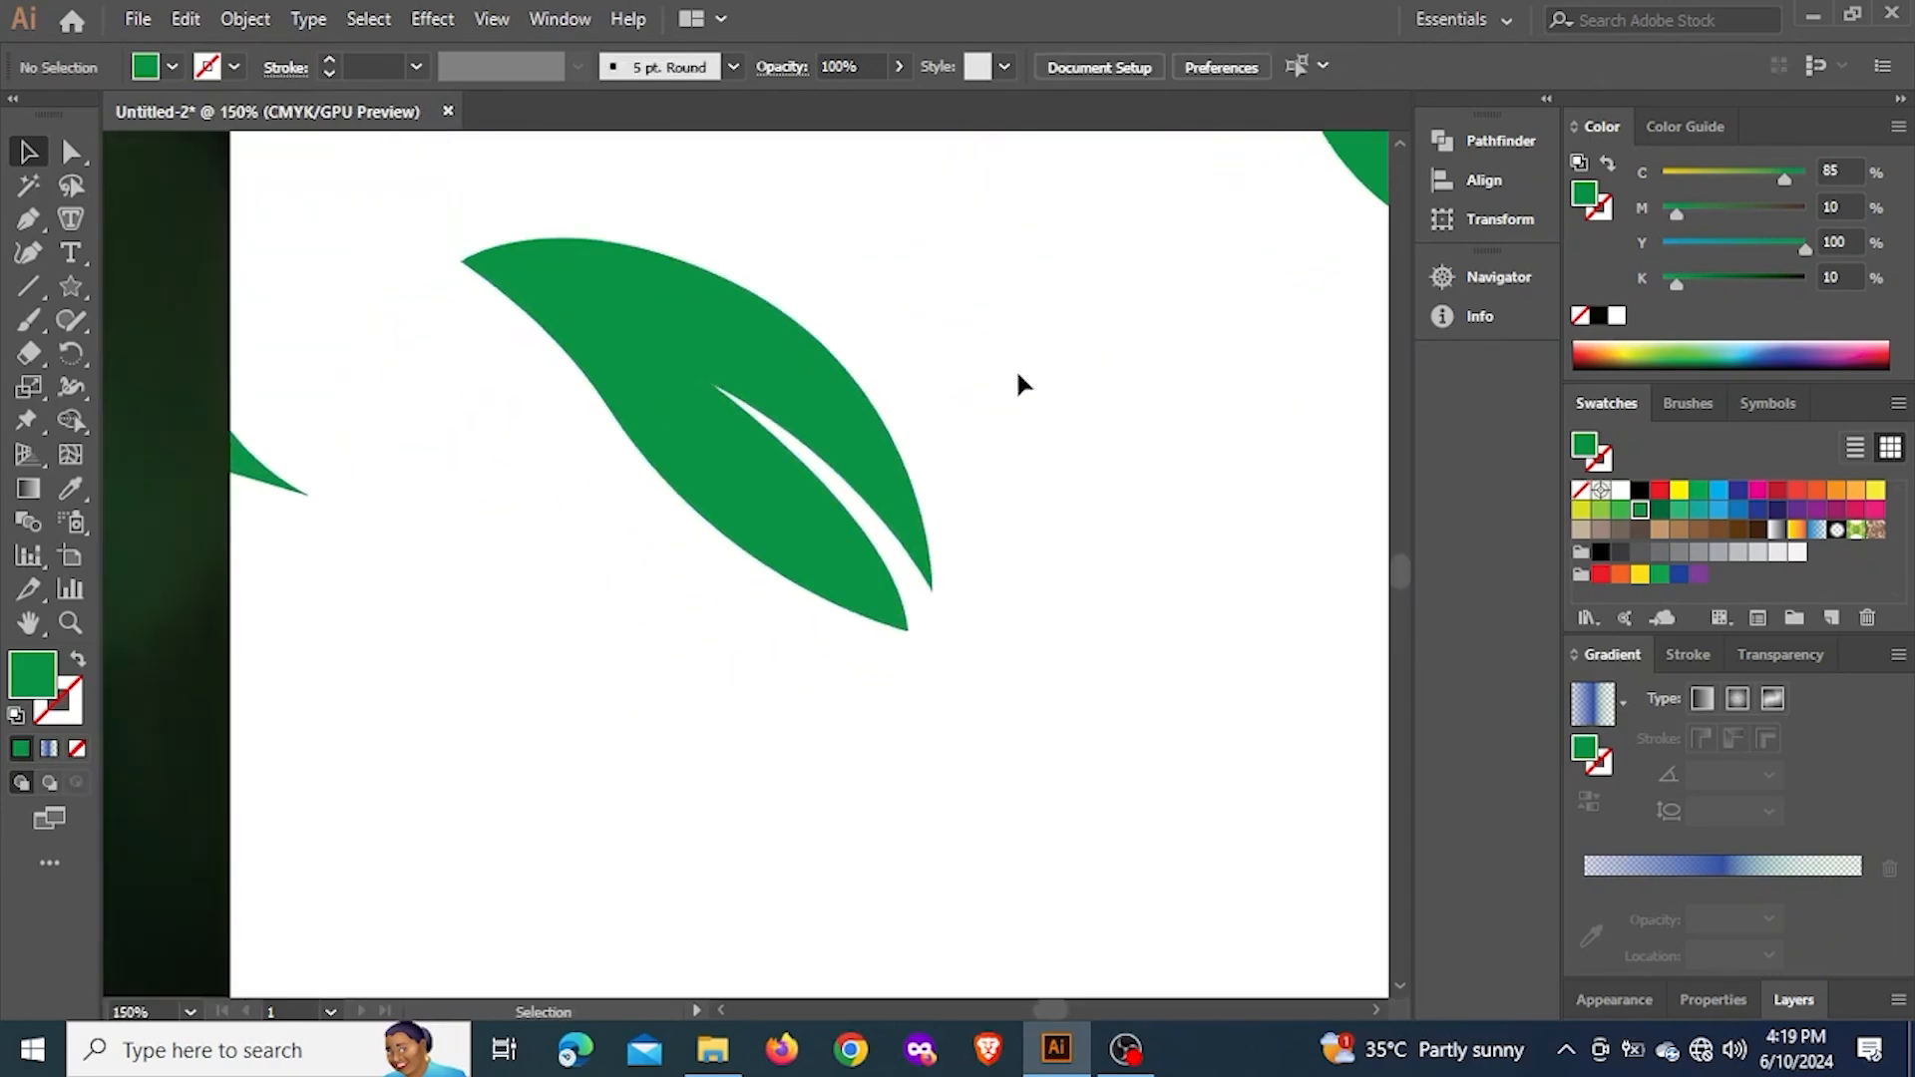
Refine the leaf with Direct Selection by slightly shifting its upper-edge and lower-edge anchors and extending the lower anchor's handle
left_click(675, 359)
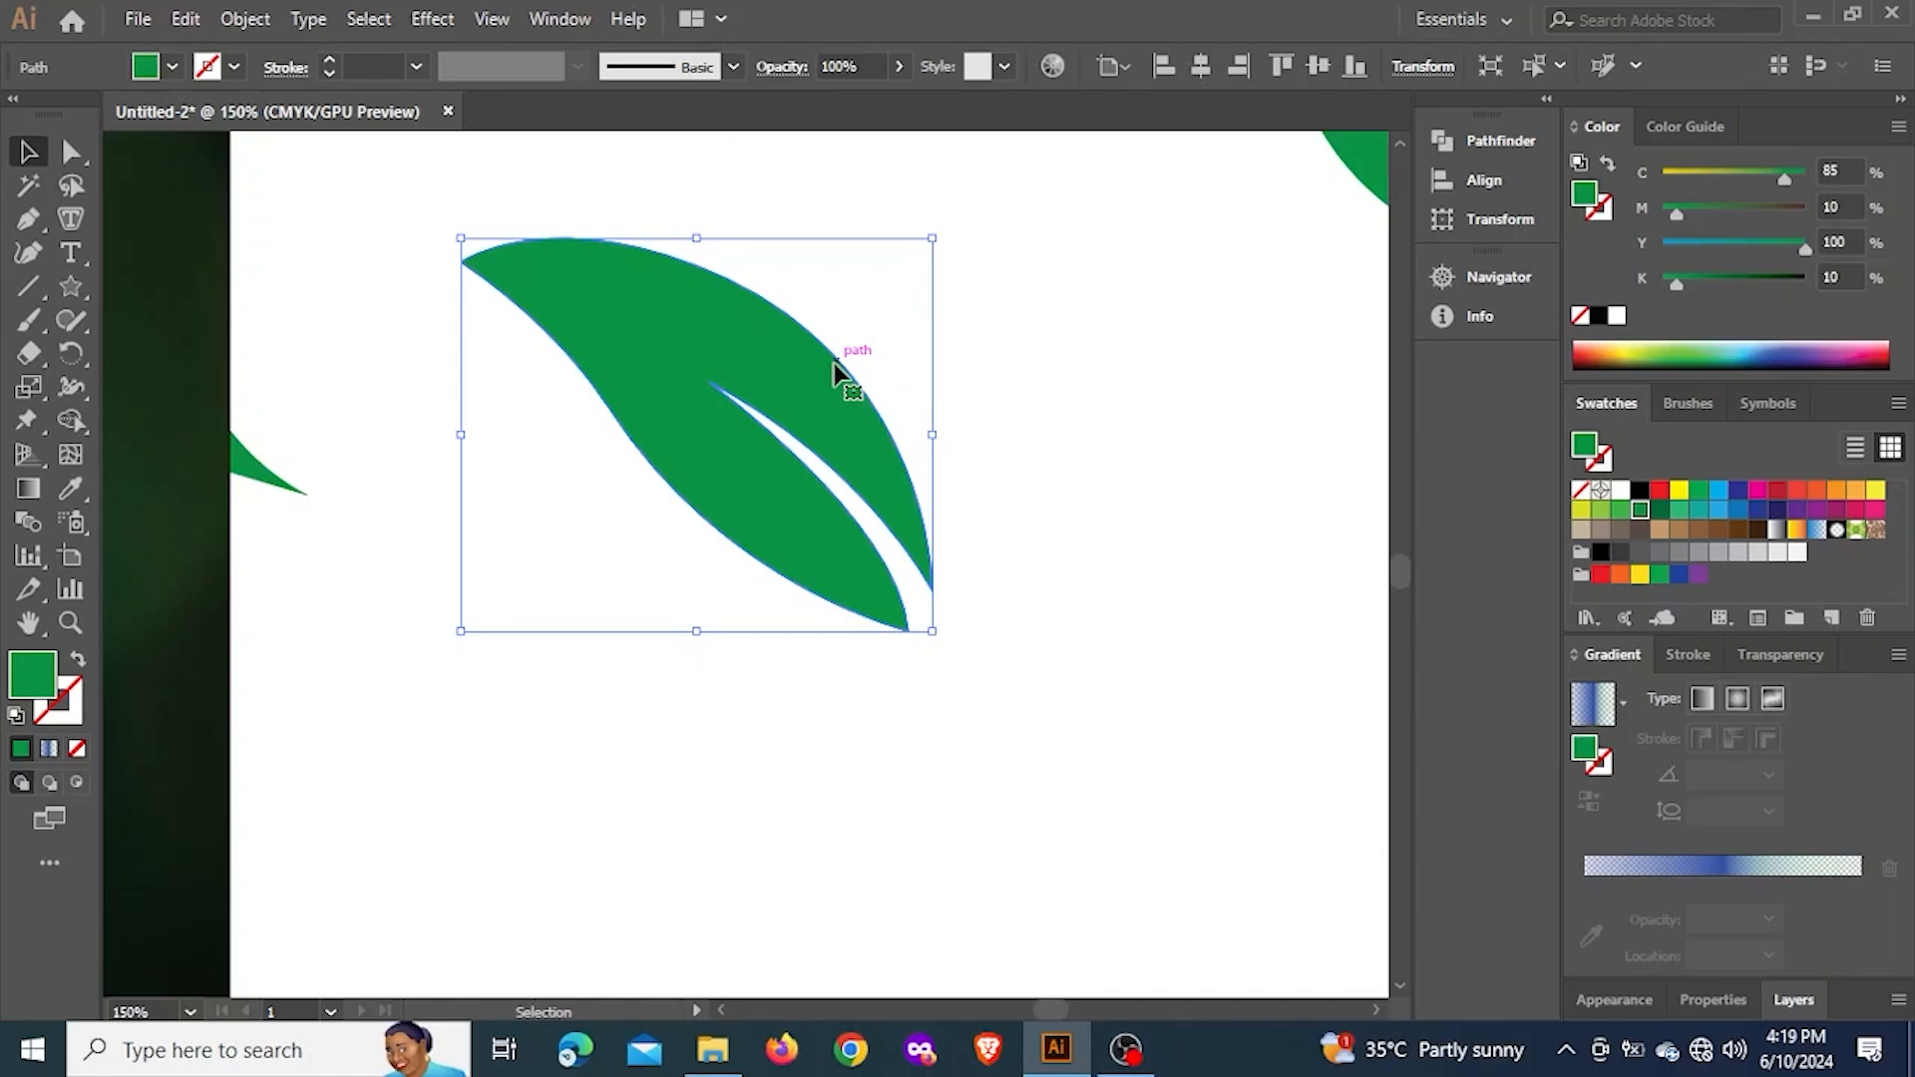
left_click(67, 152)
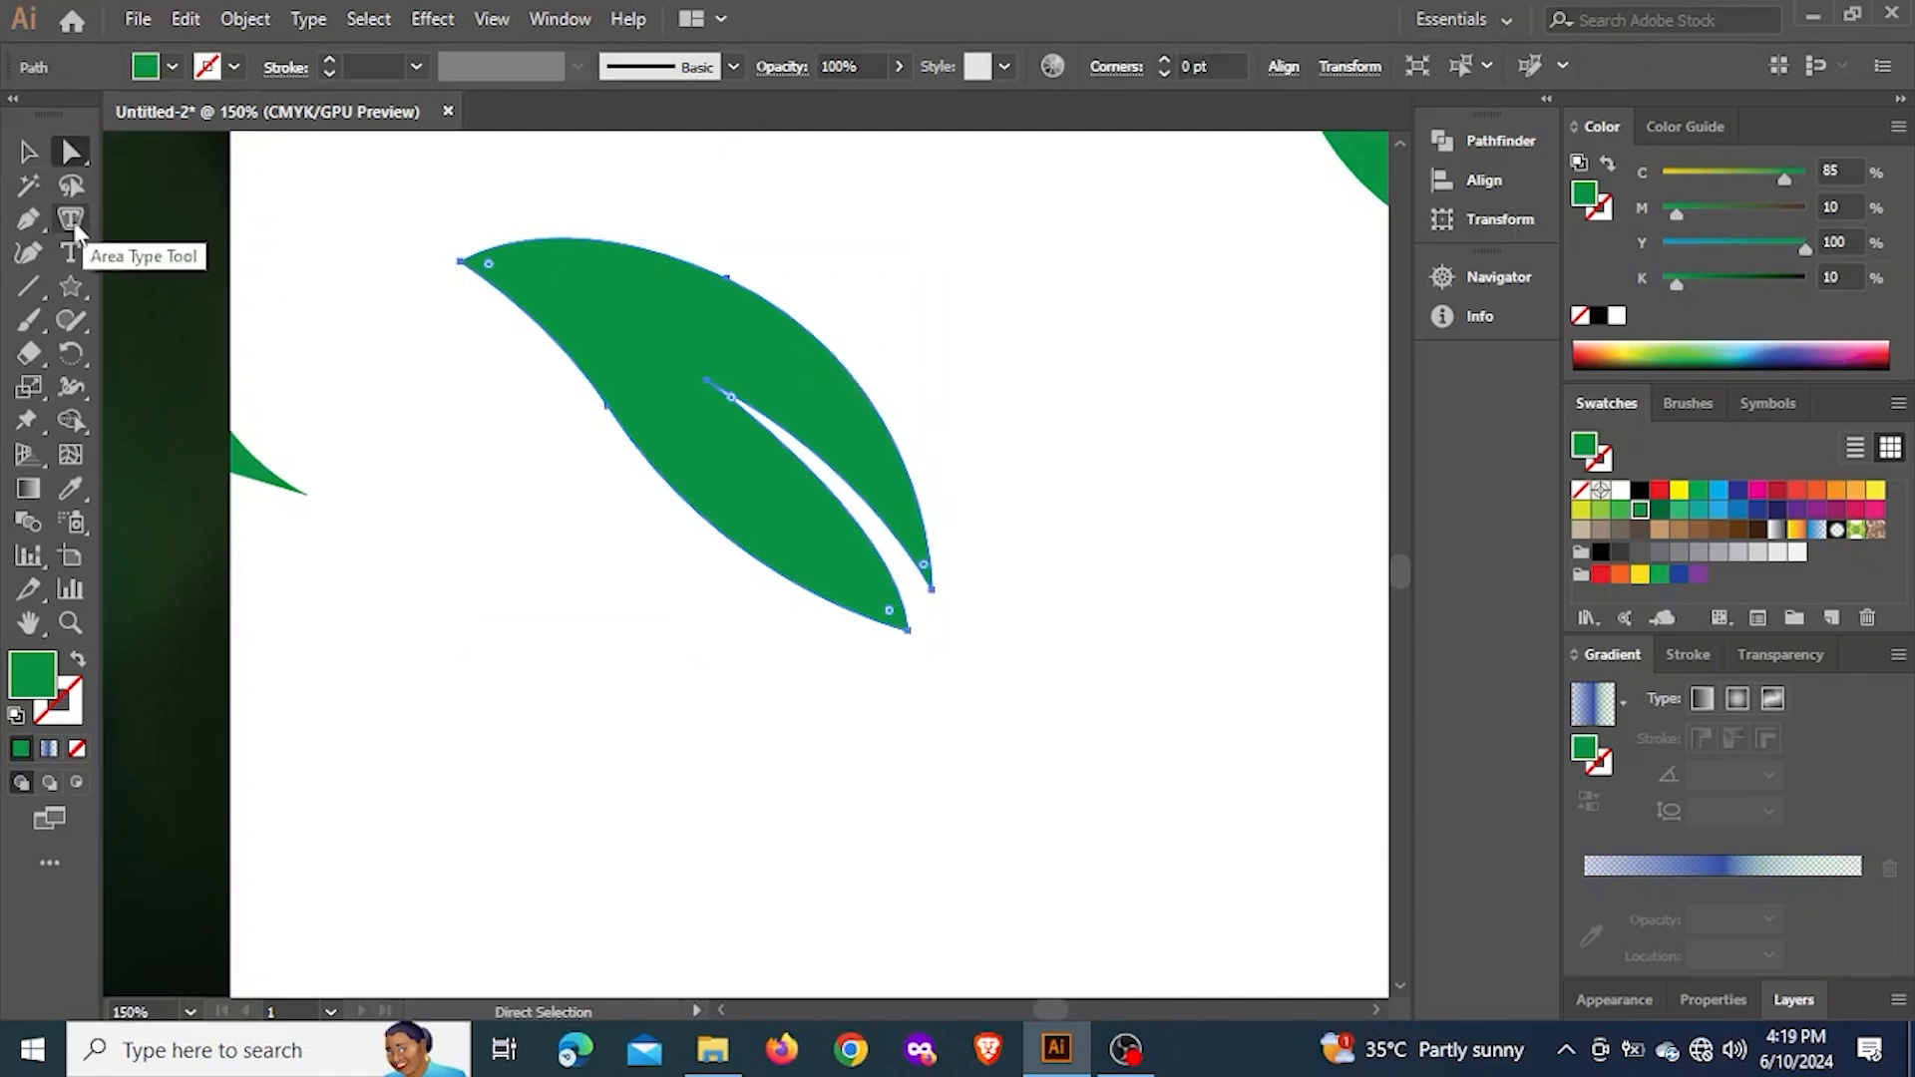
left_click(728, 279)
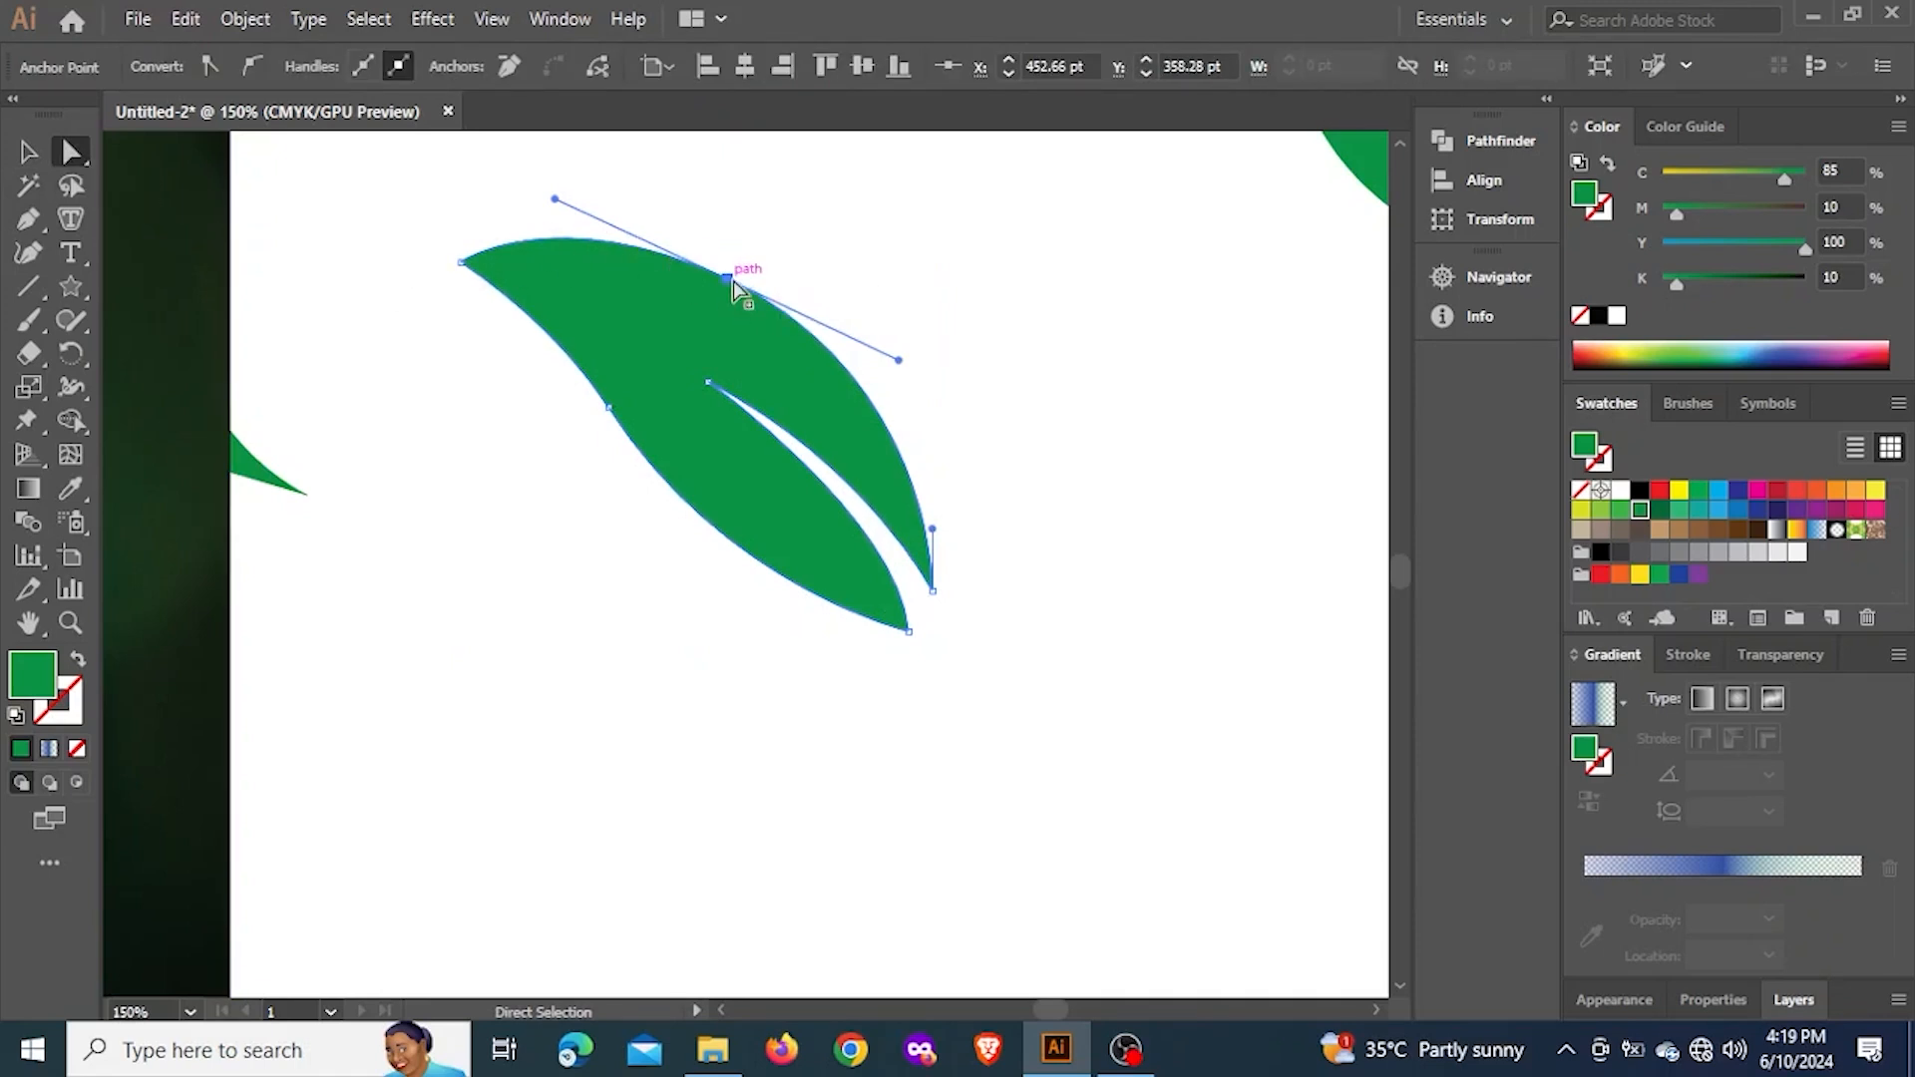
mouse_move(730, 280)
left_mouse_down()
mouse_move(738, 262)
mouse_move(735, 277)
left_mouse_up()
left_click_drag(613, 411, 610, 432)
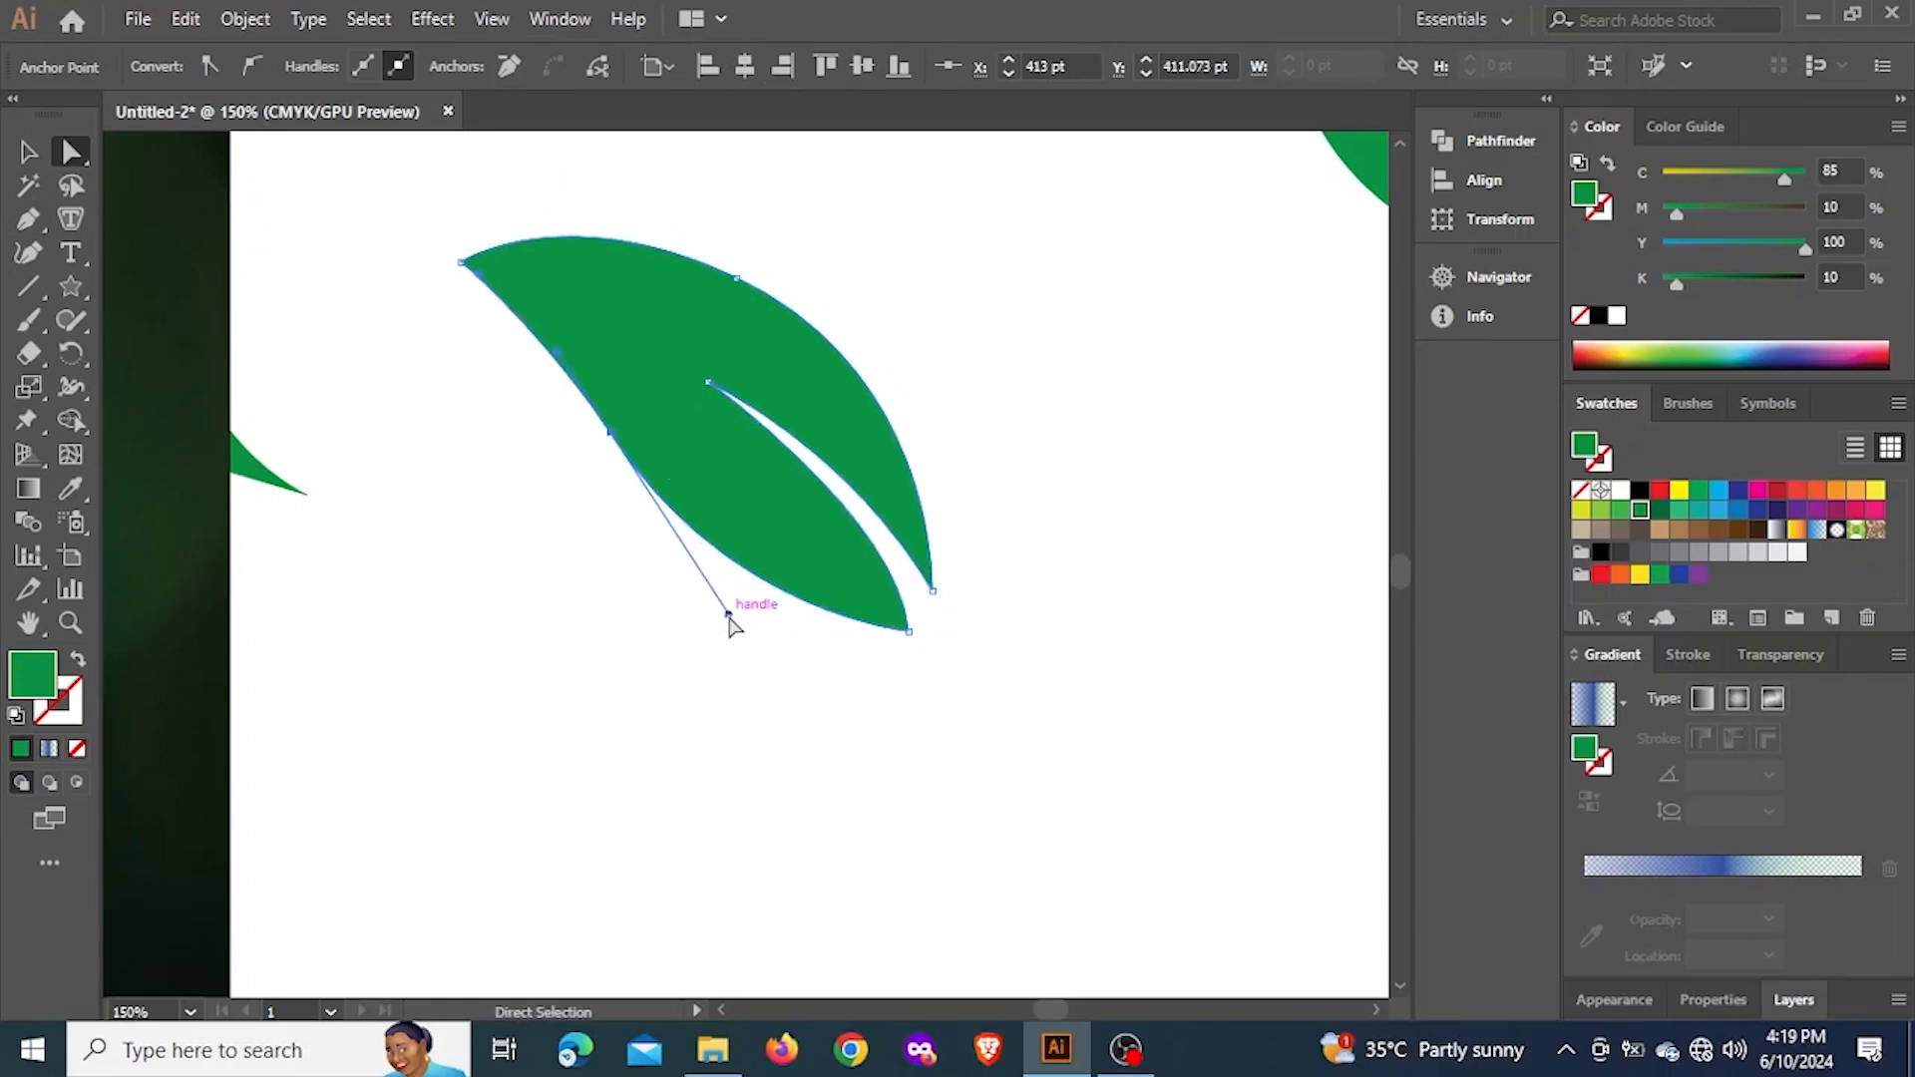
left_click_drag(729, 615, 727, 641)
left_click(1284, 677)
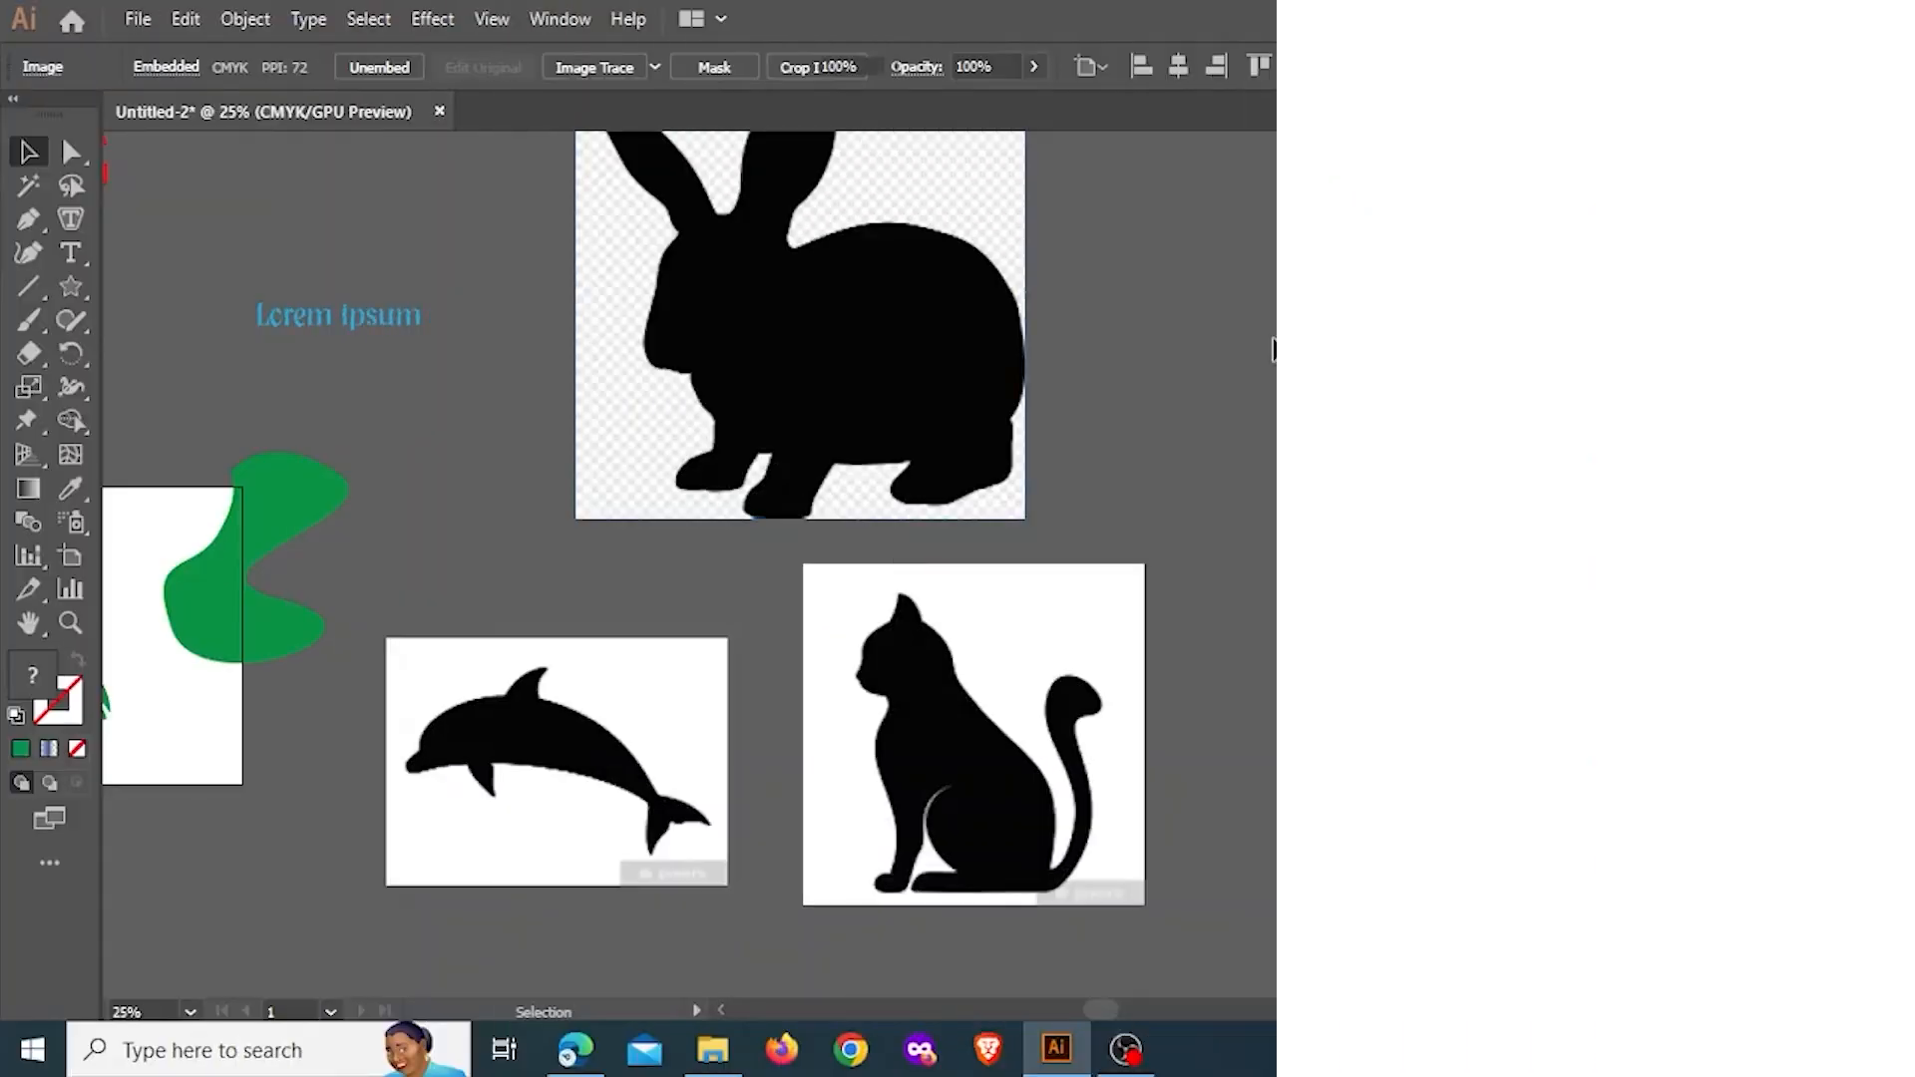
Start a Pen path where the dolphin's beak meets its forehead, and swap fill and stroke to get a green outline without fill
left_click(1252, 342)
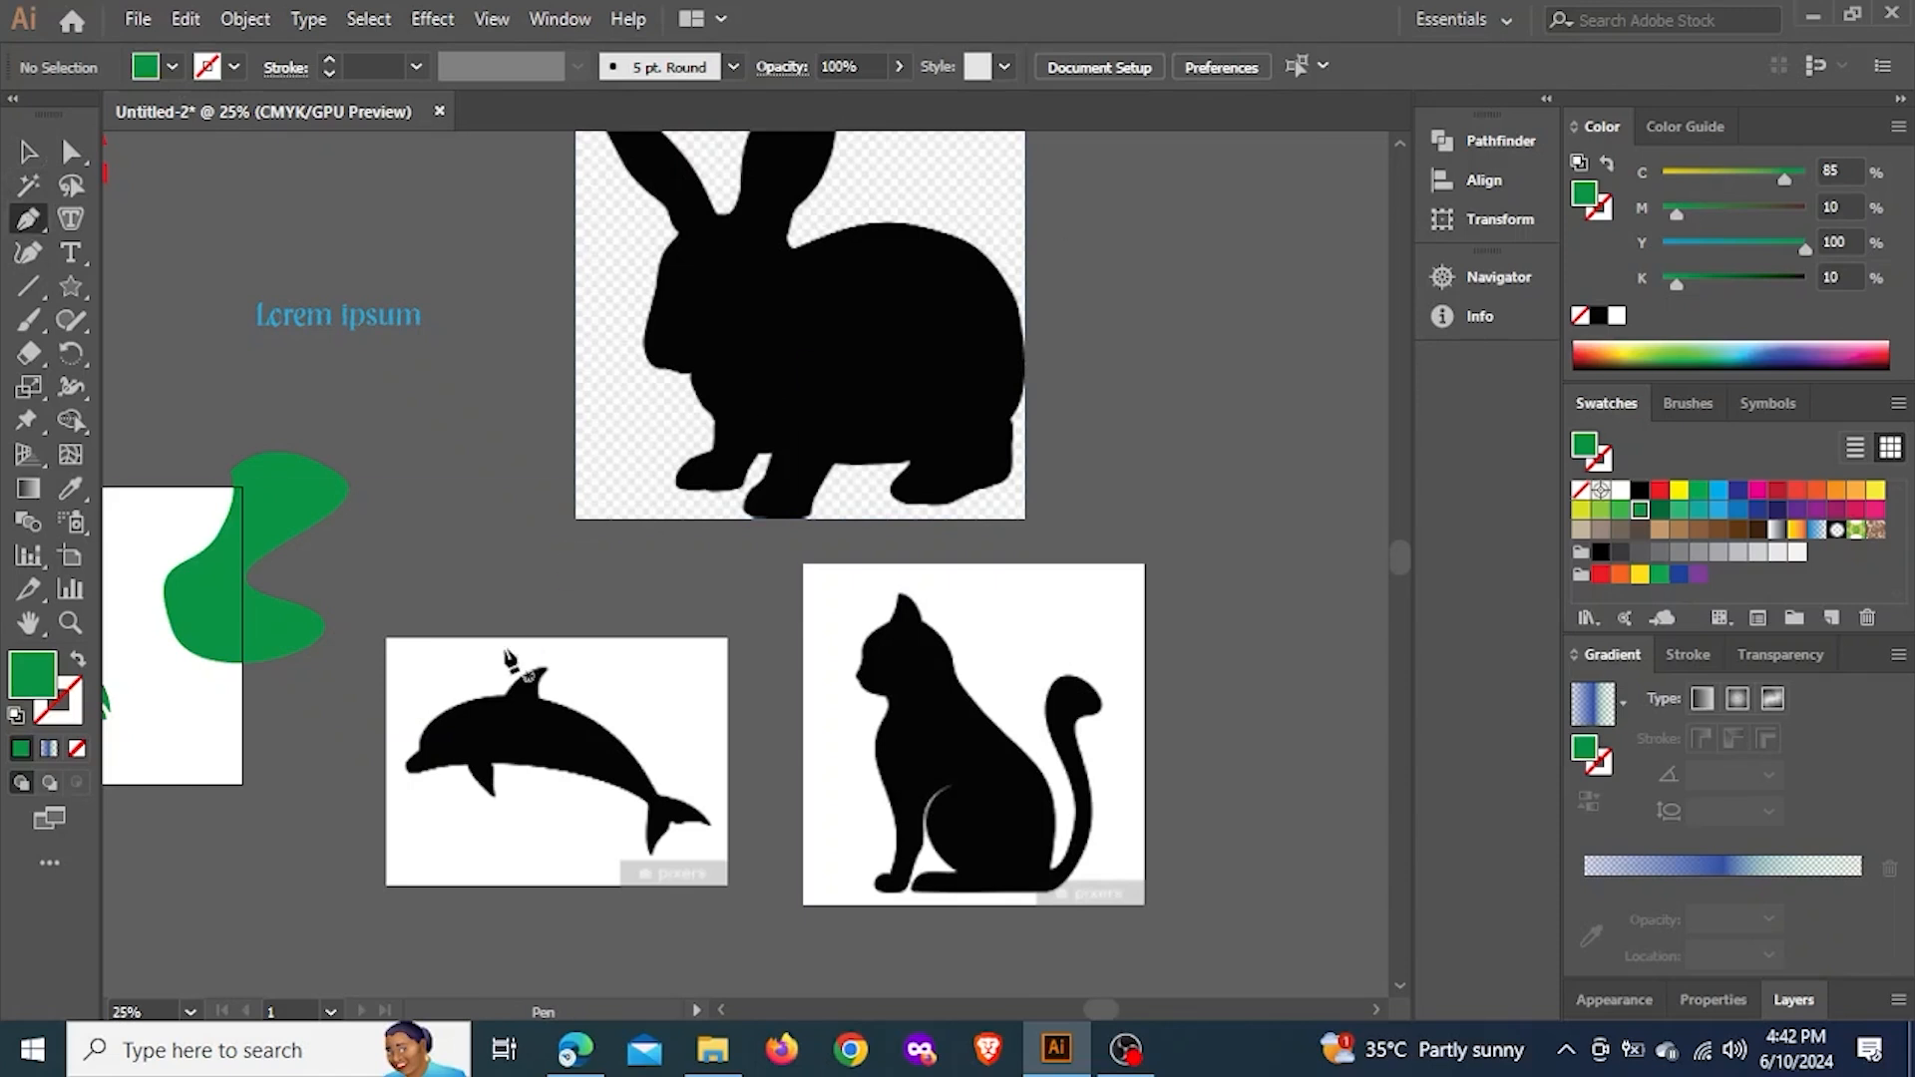
scroll(555, 761, "up", 4)
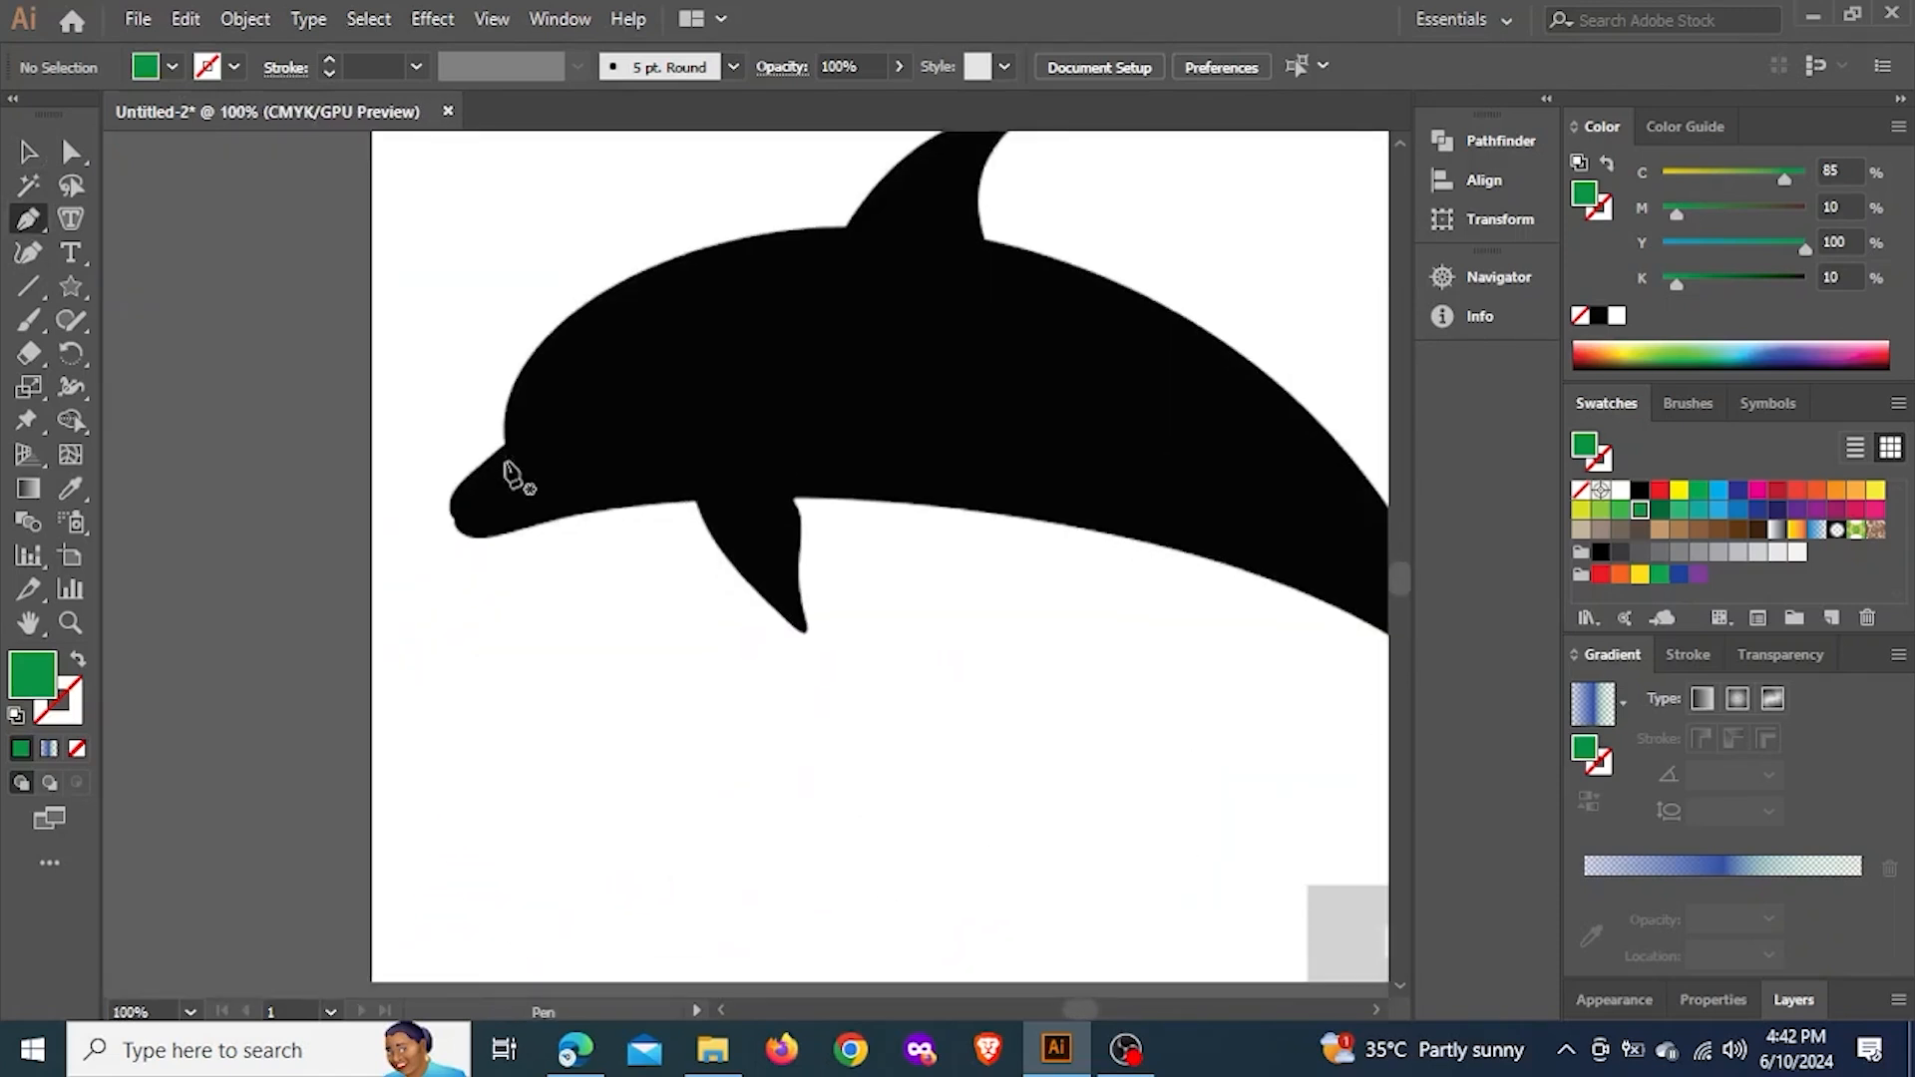
scroll(511, 474, "up", 3)
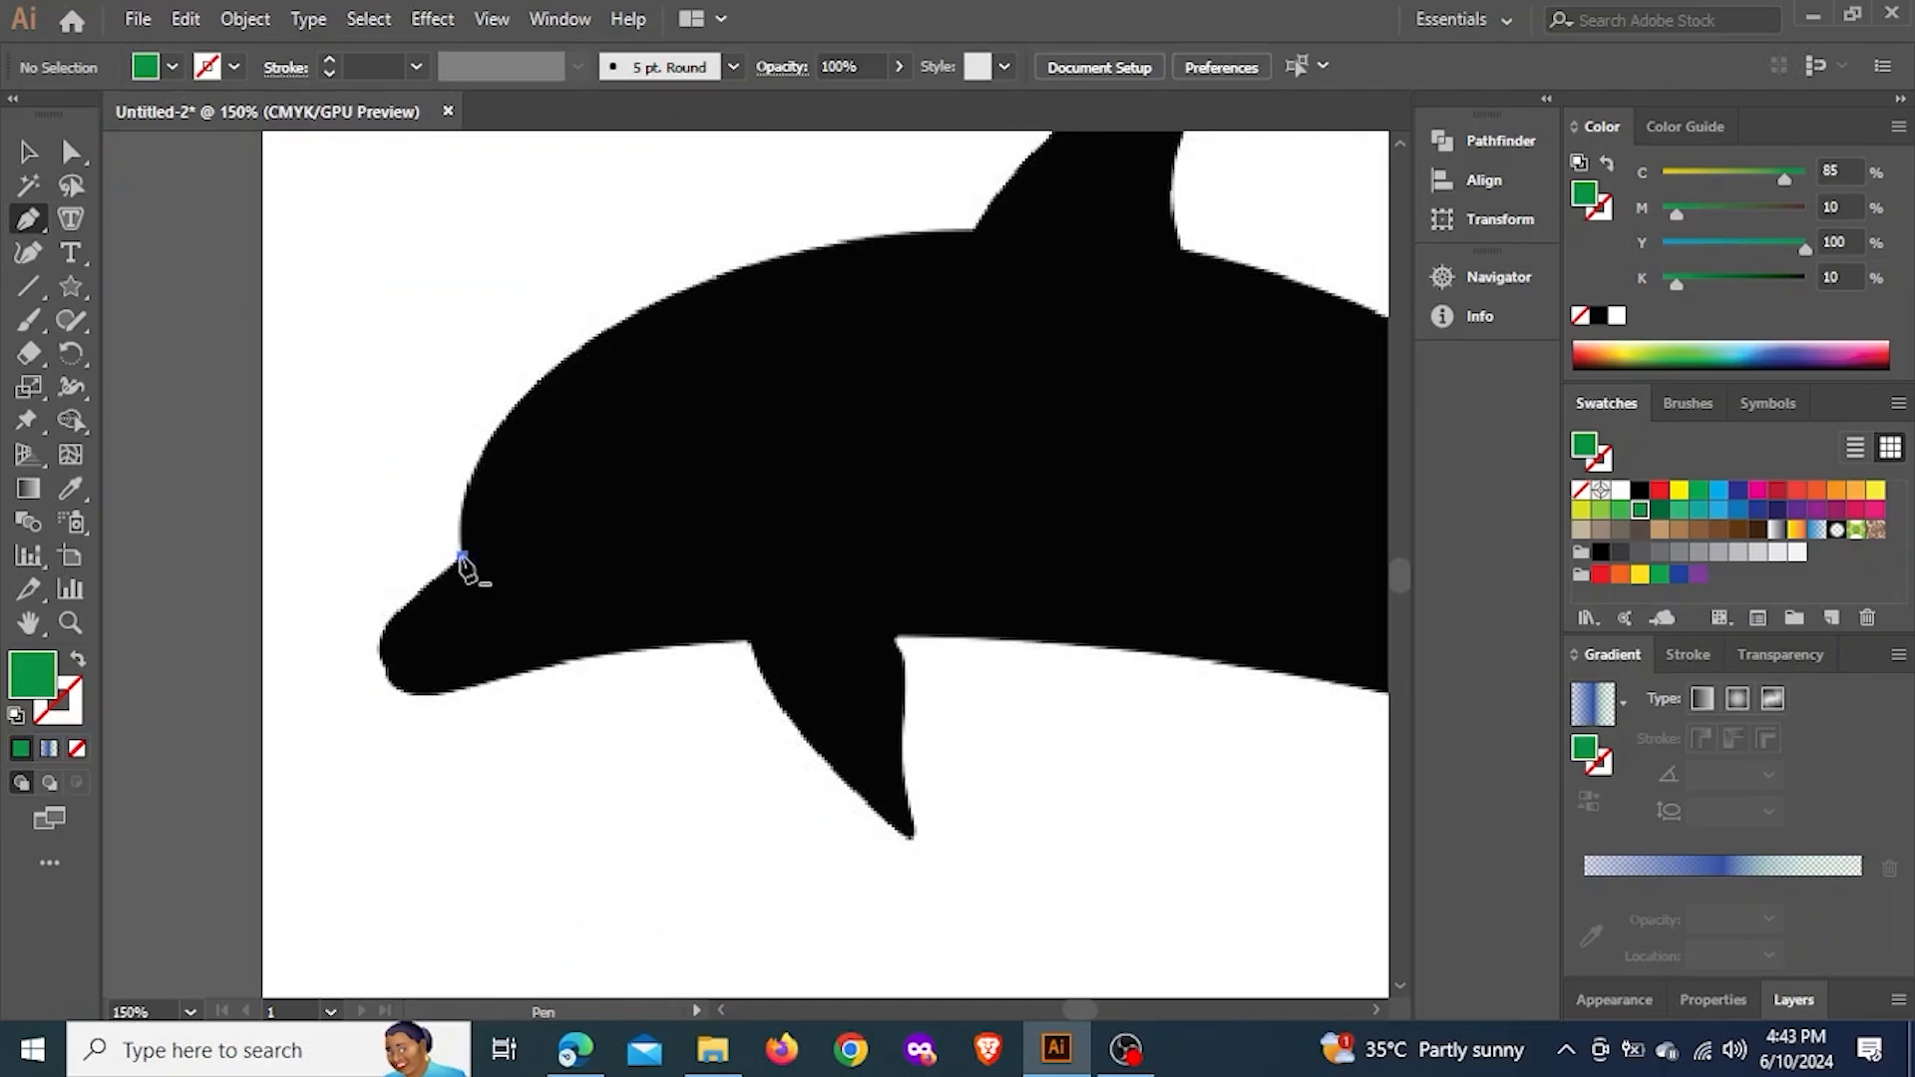
left_click(460, 555)
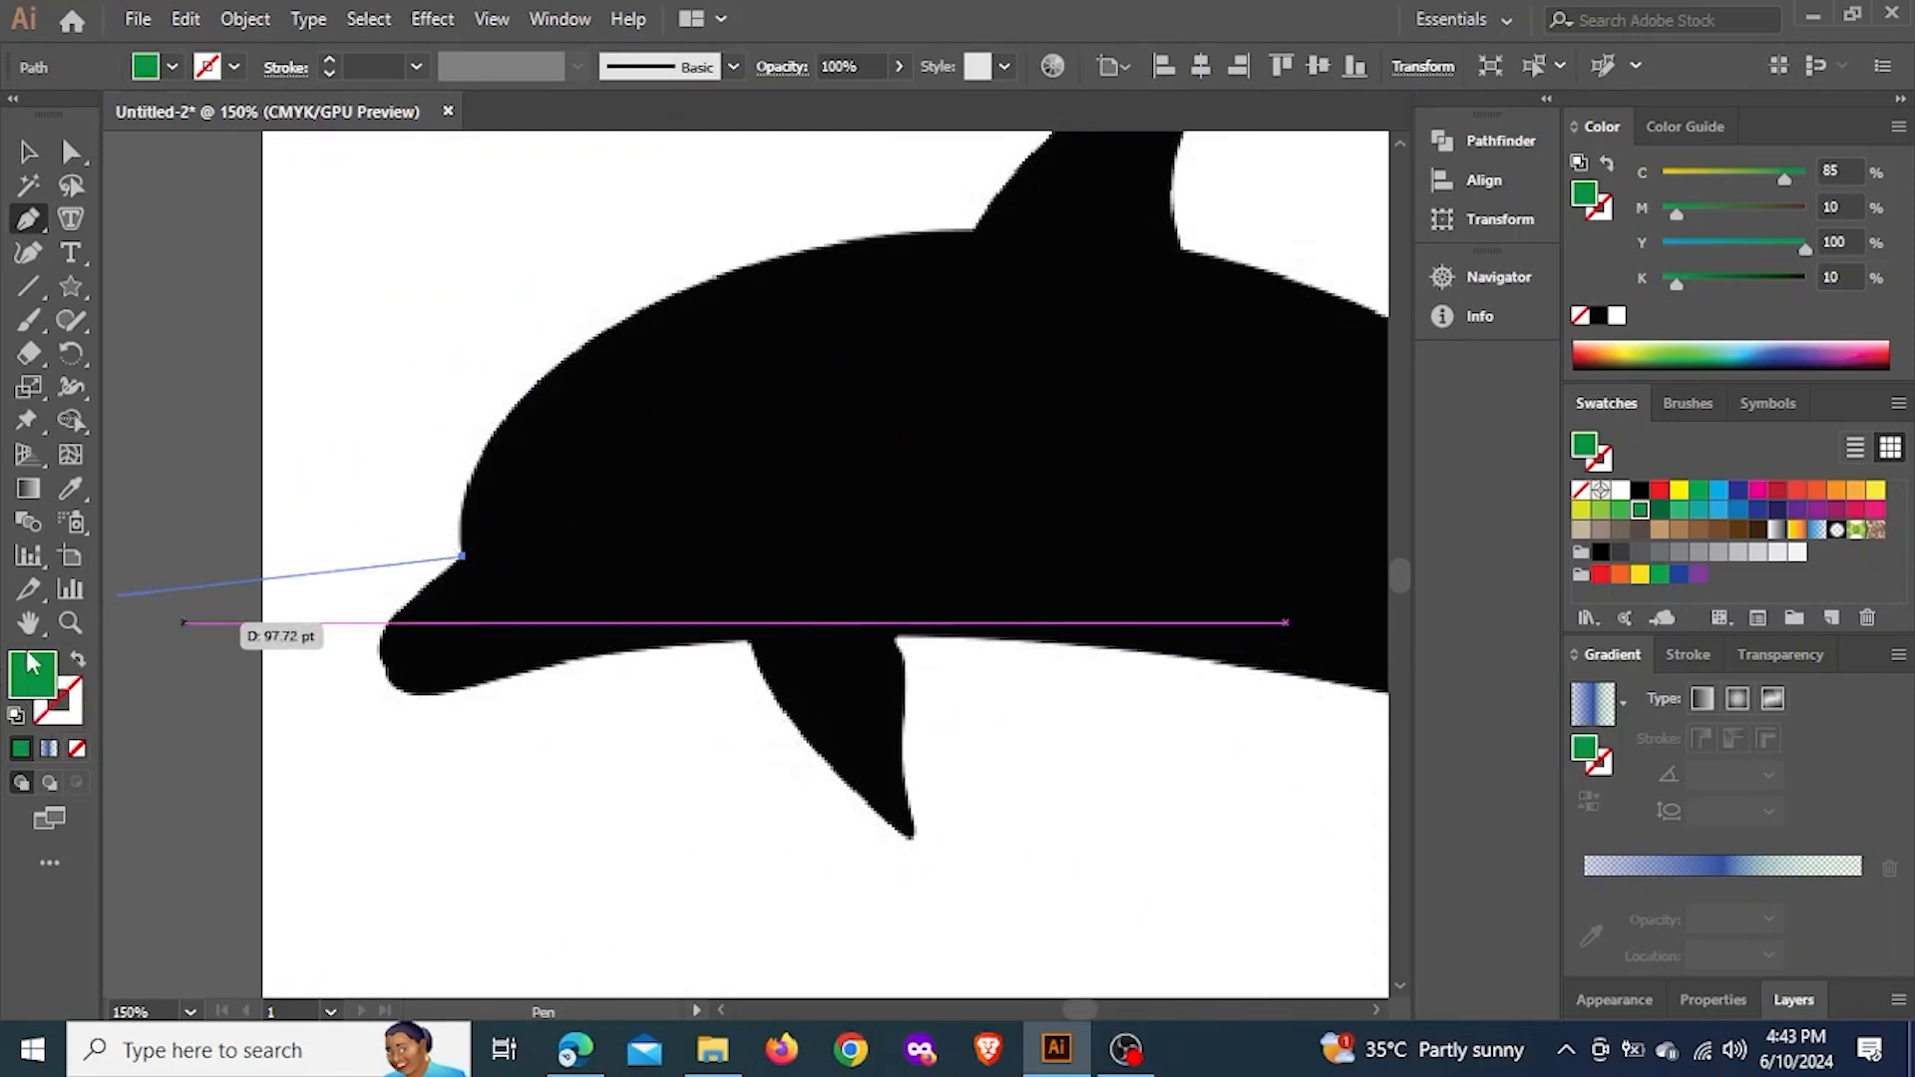
left_click(79, 662)
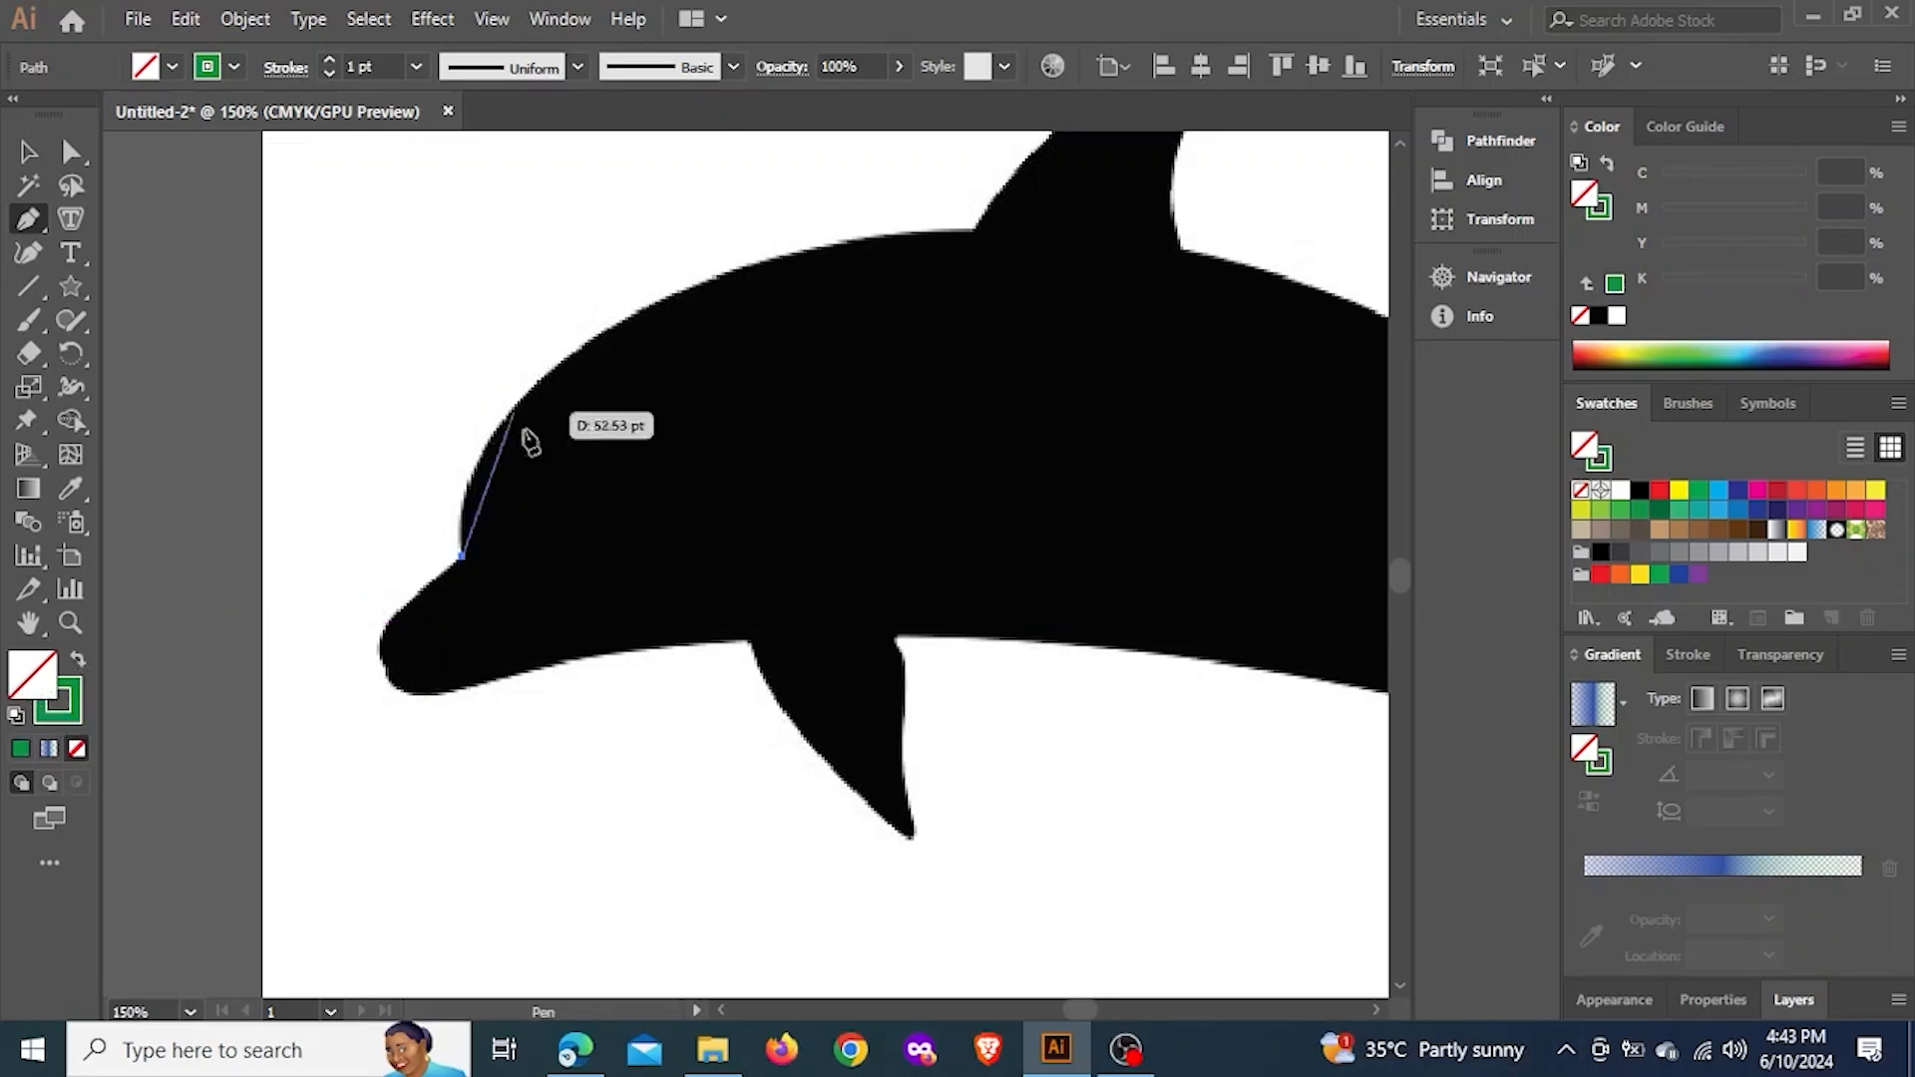
Trace the dolphin's forehead and back through a smooth anchor, ending at an anchor at the front base of the dorsal fin
left_click_drag(620, 403, 548, 529)
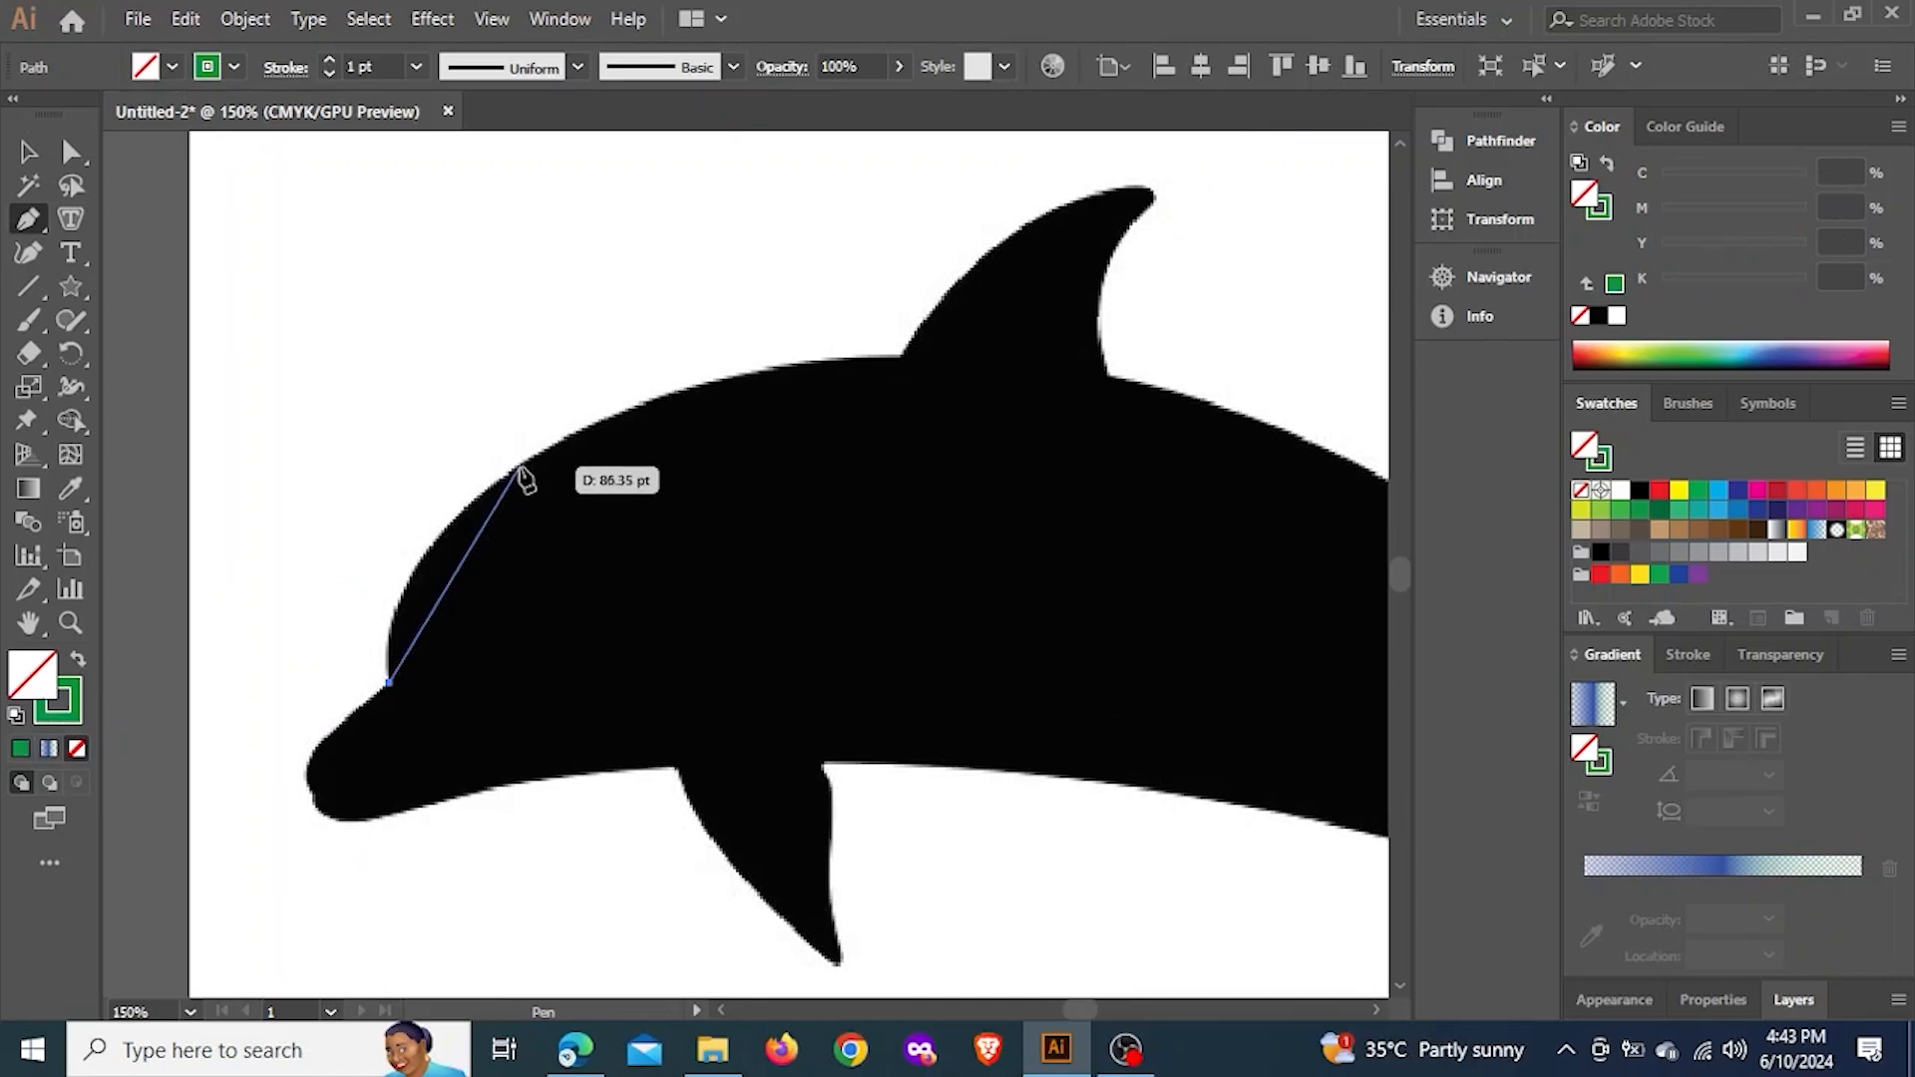
left_click_drag(529, 462, 695, 352)
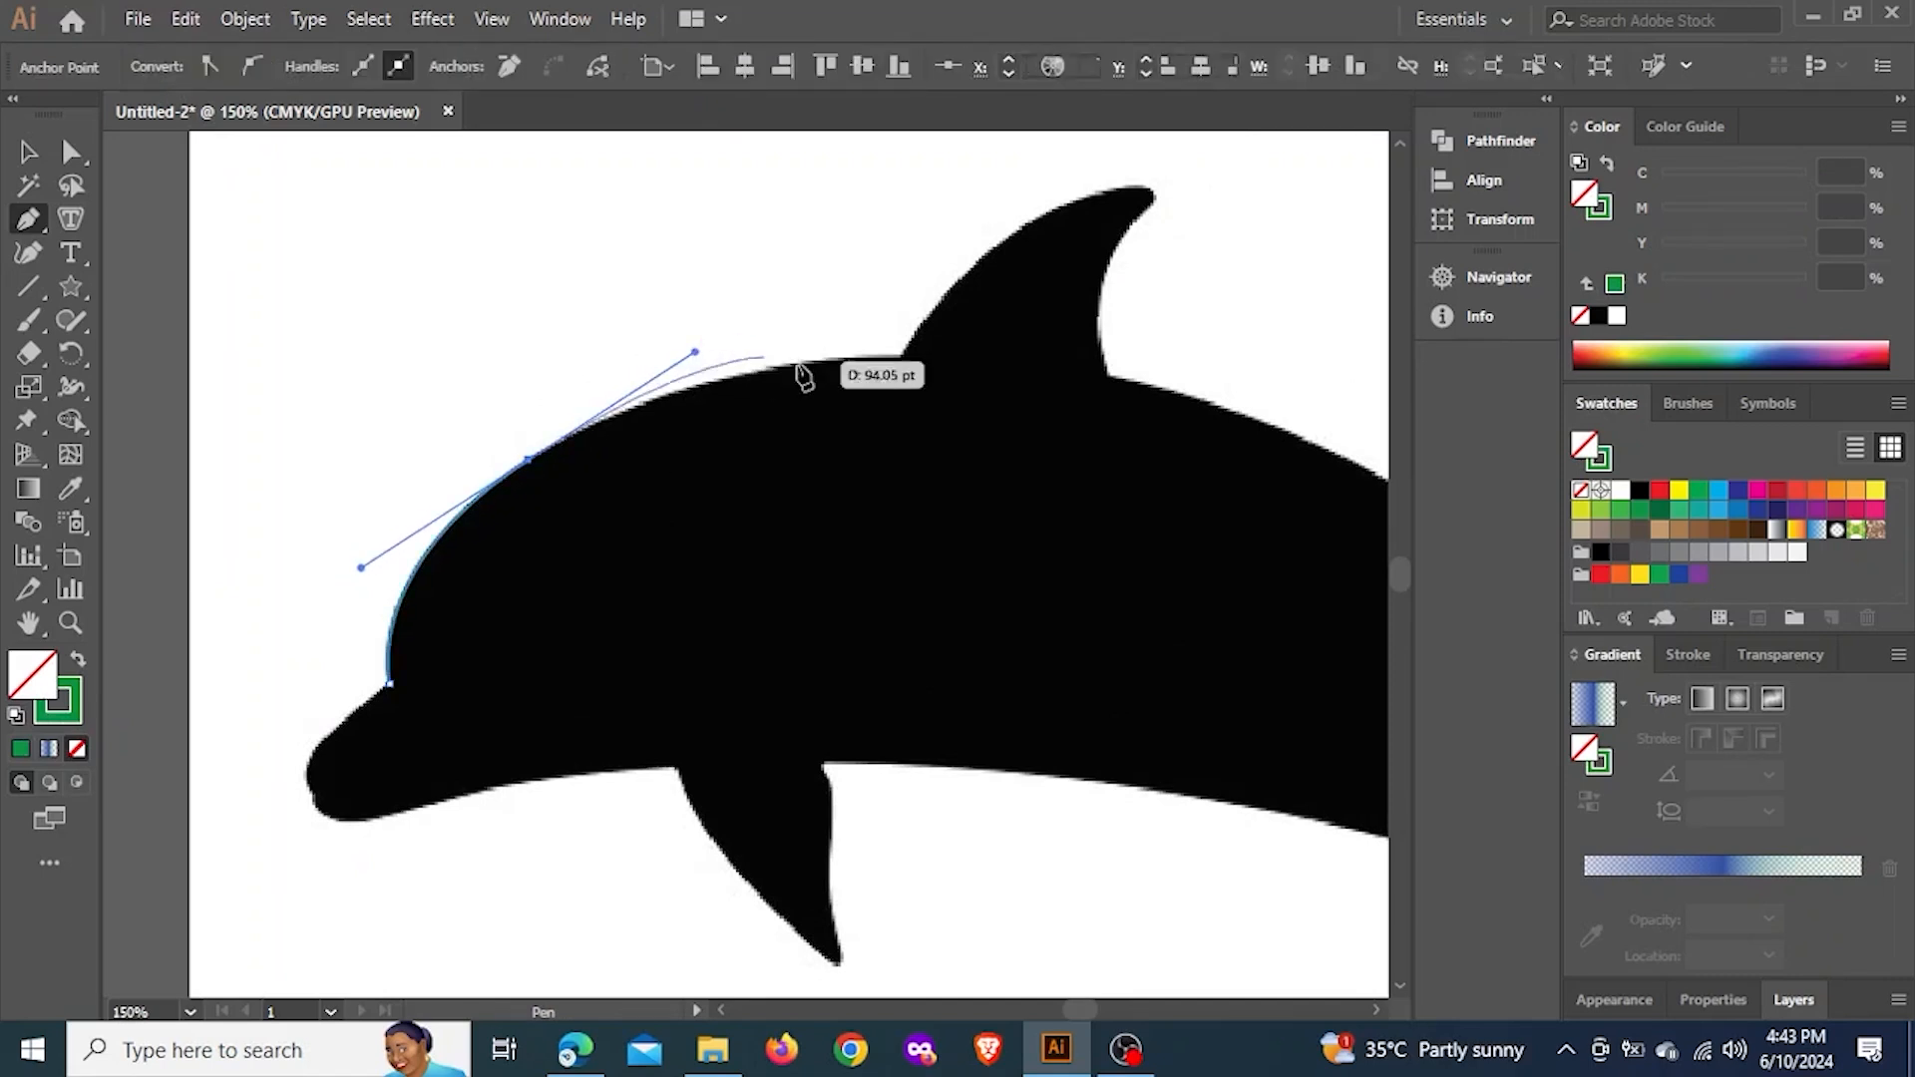
left_click(900, 356)
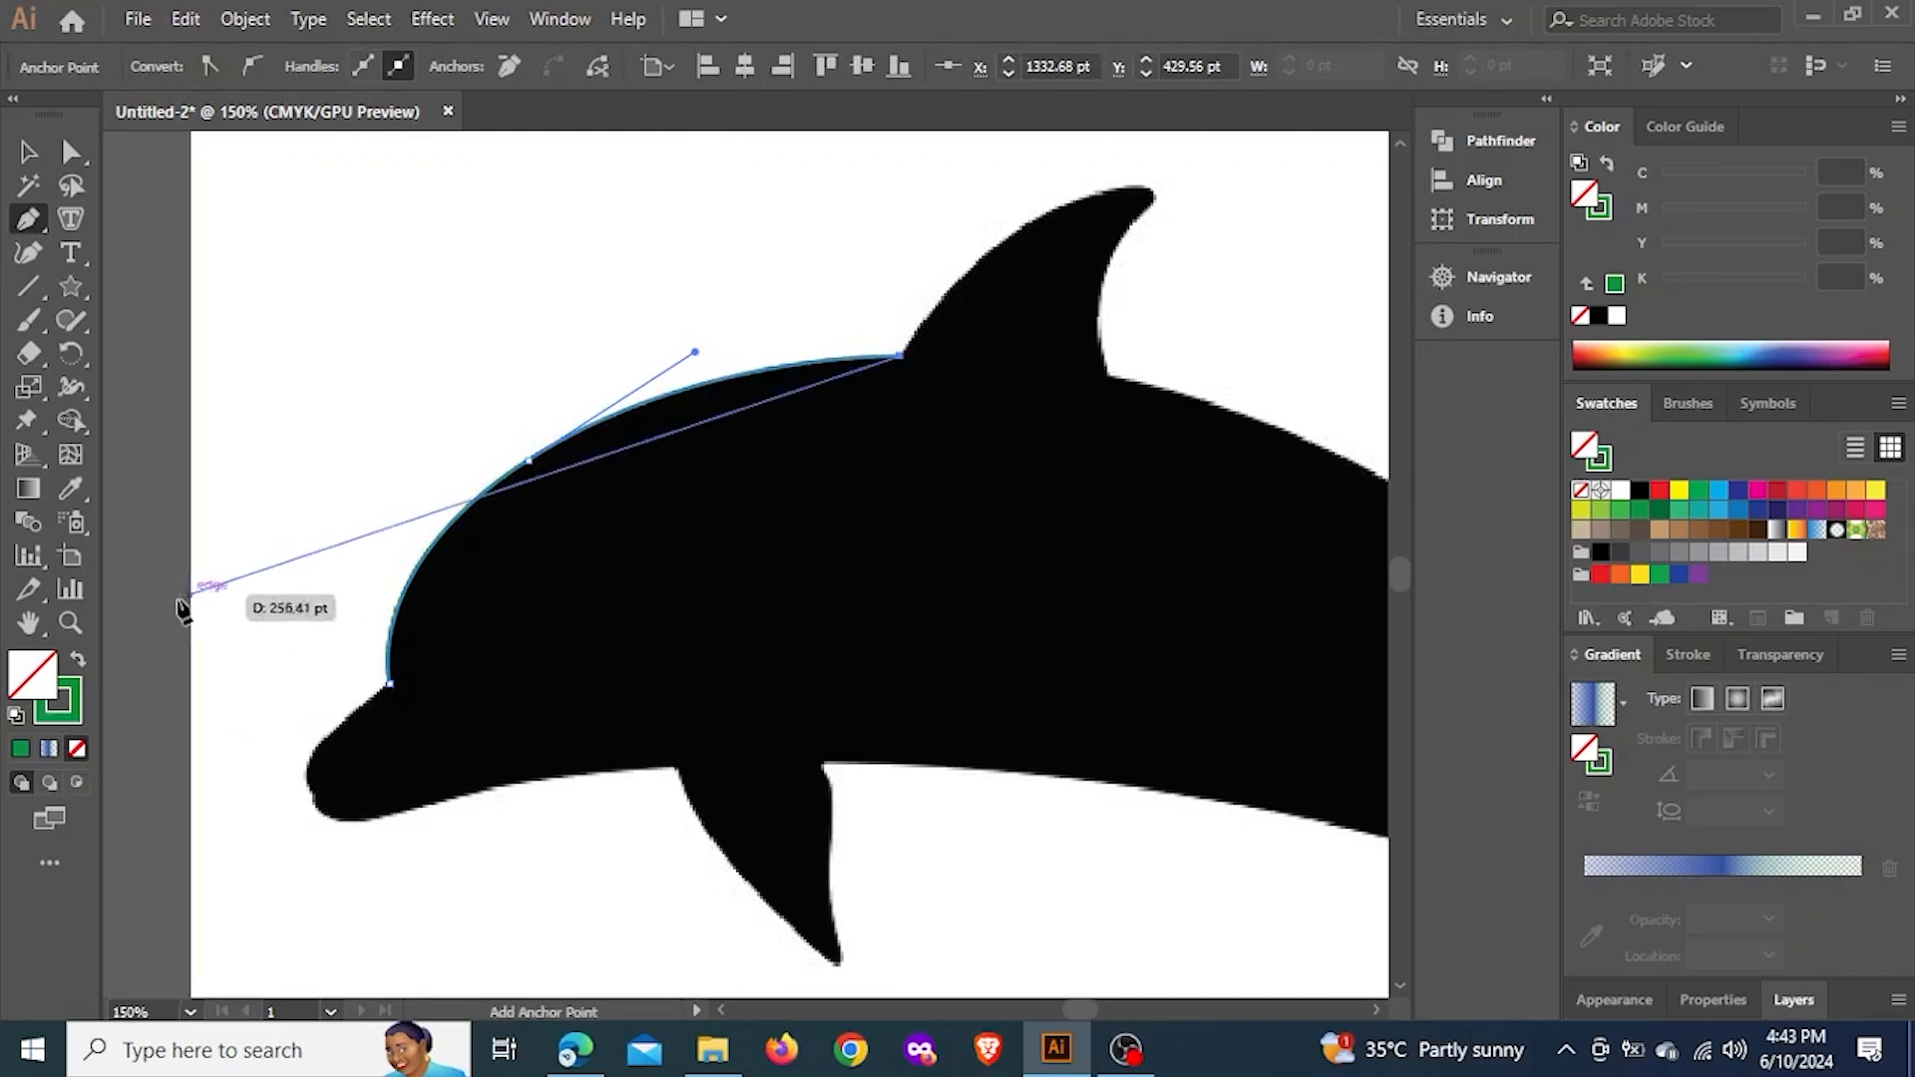
Set the dolphin outline's stroke to red with a weight of 1 pt
left_click(74, 710)
left_click(1659, 492)
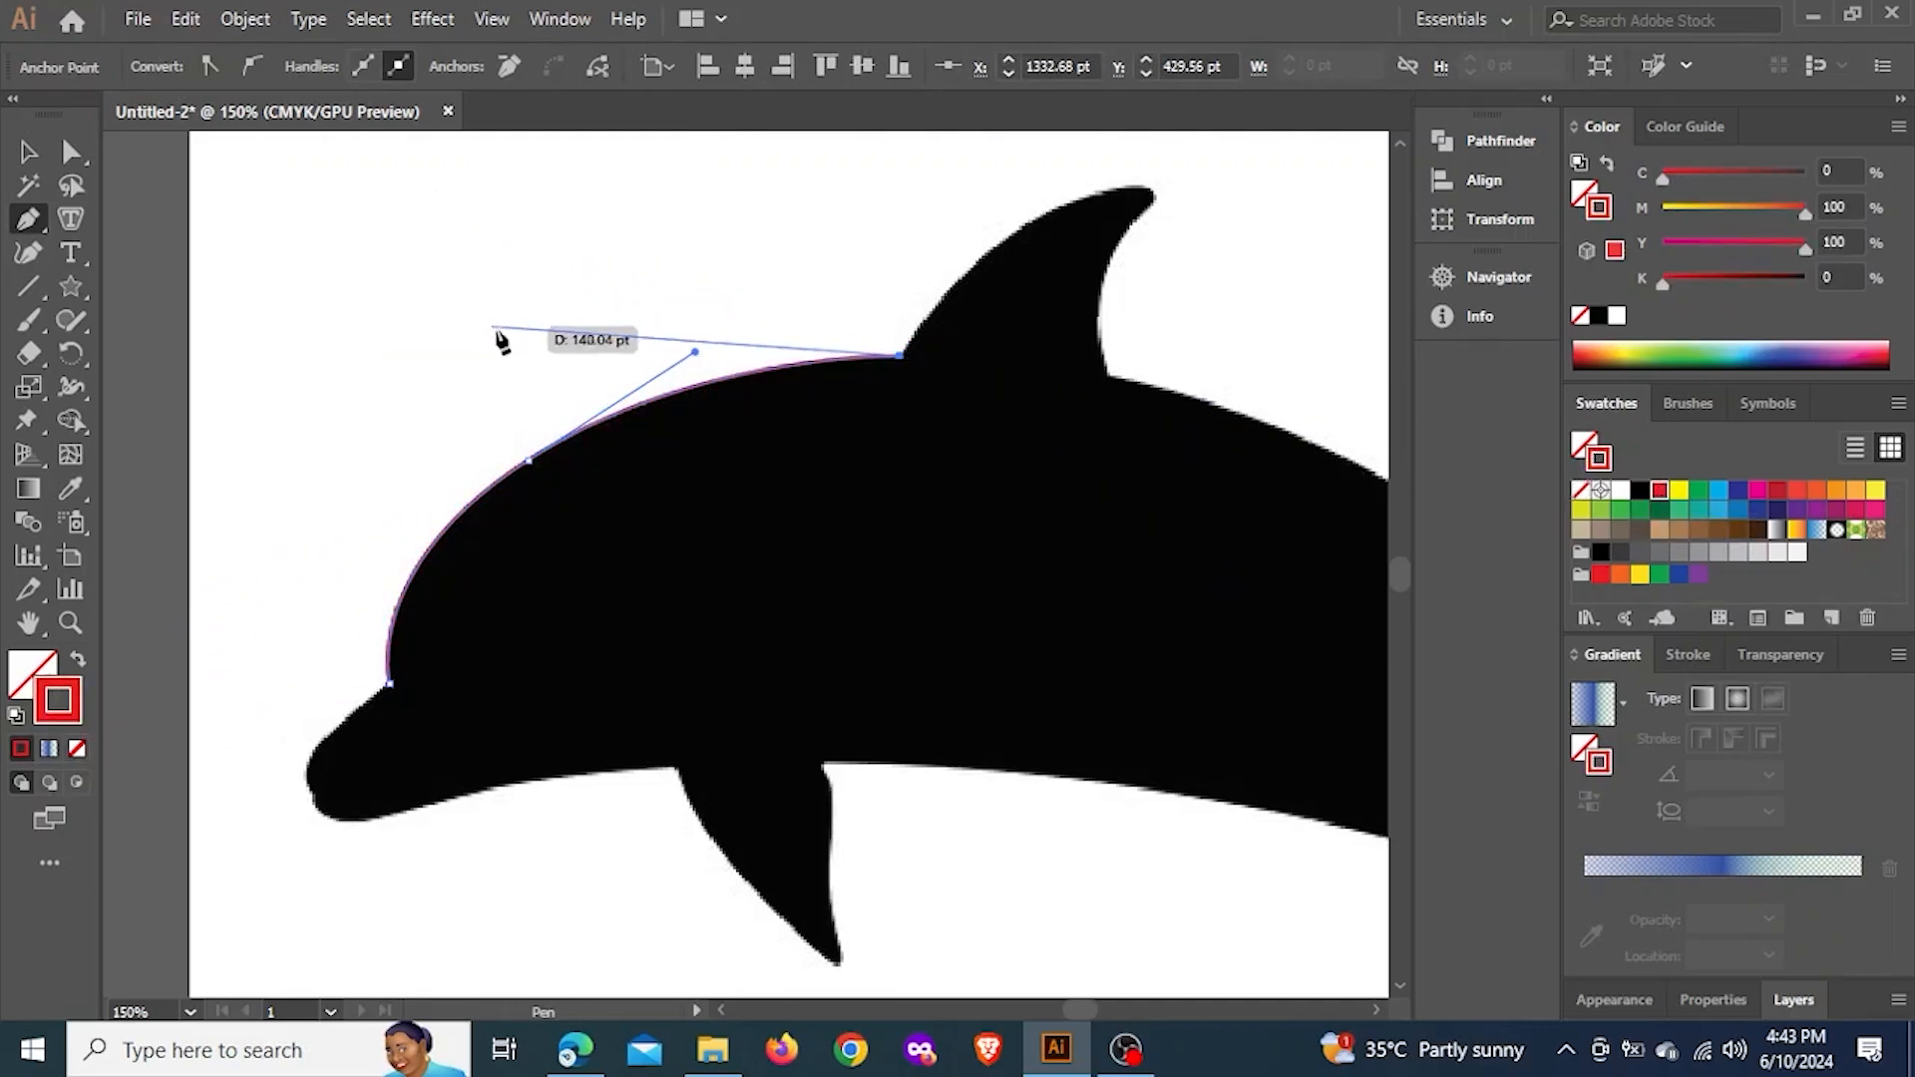
left_click(1693, 665)
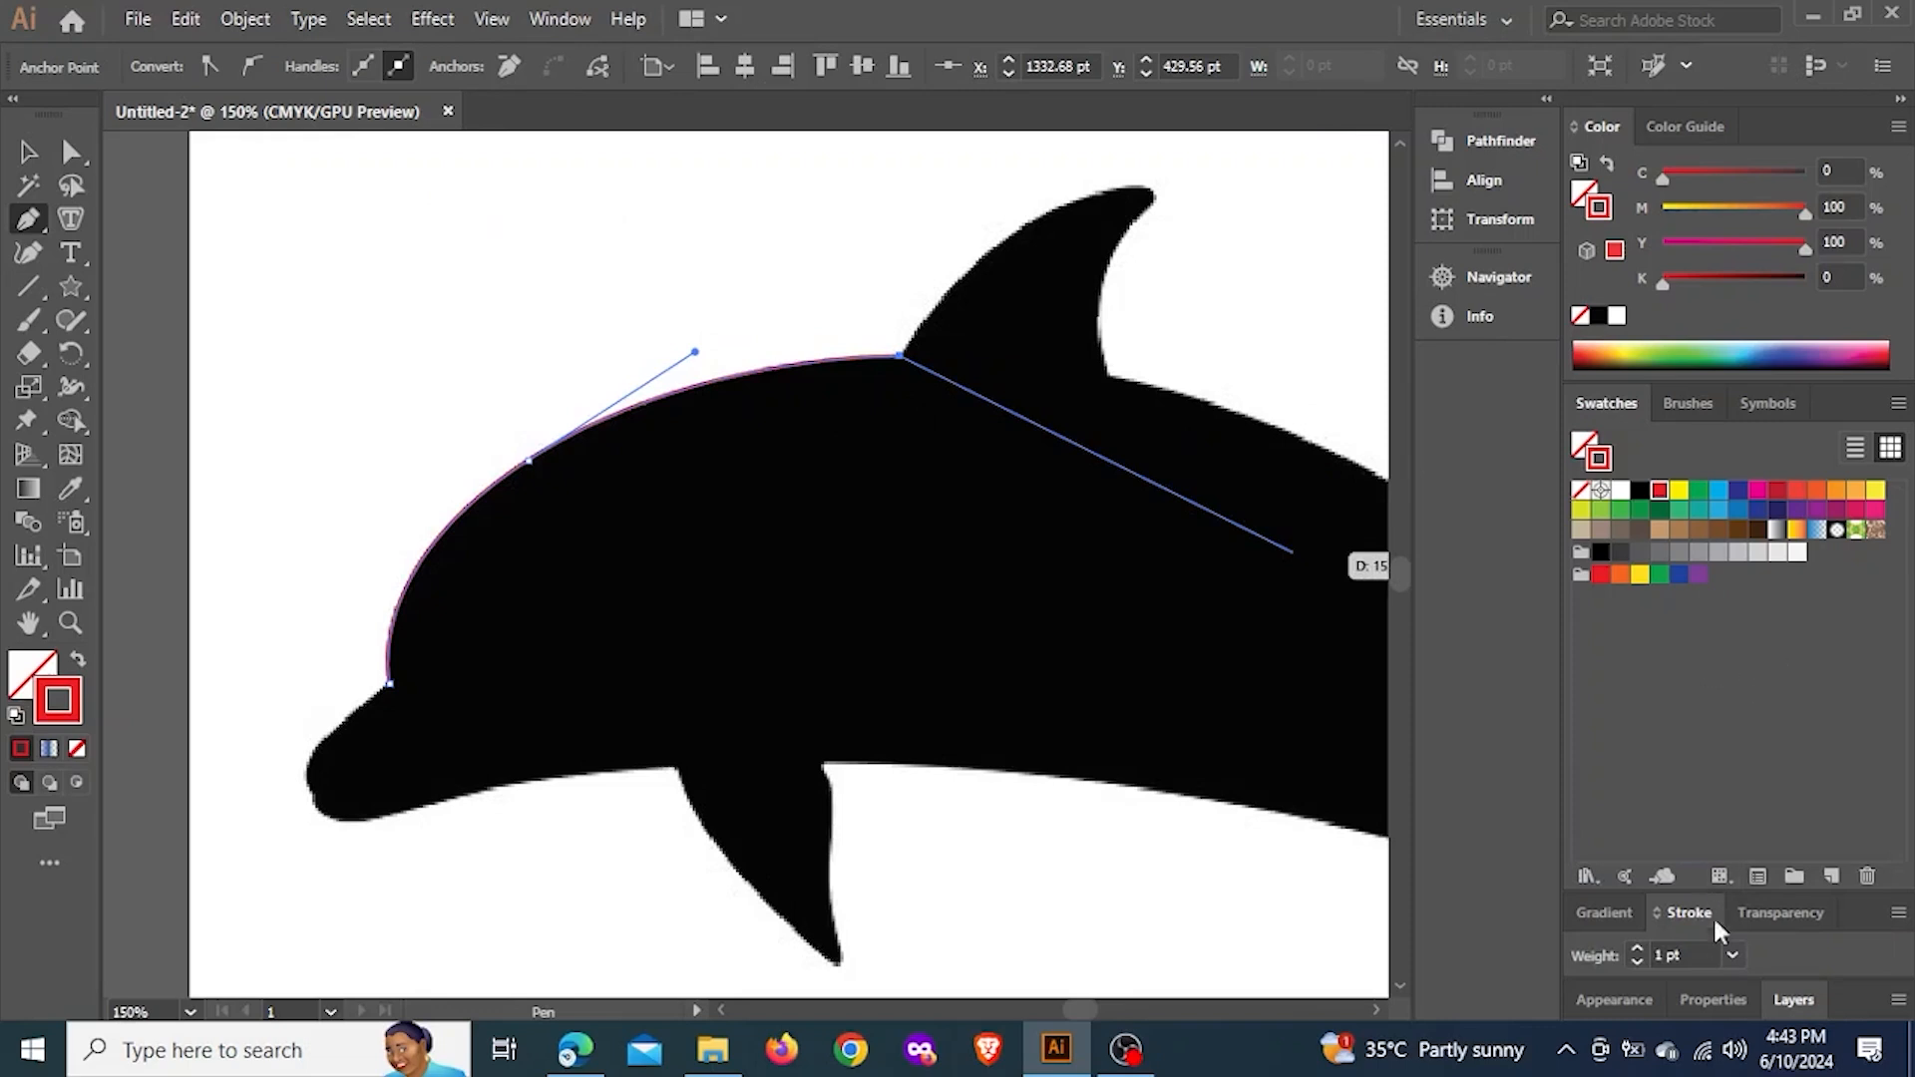
left_click(1698, 947)
scroll(1699, 950, "up", 2)
key("space")
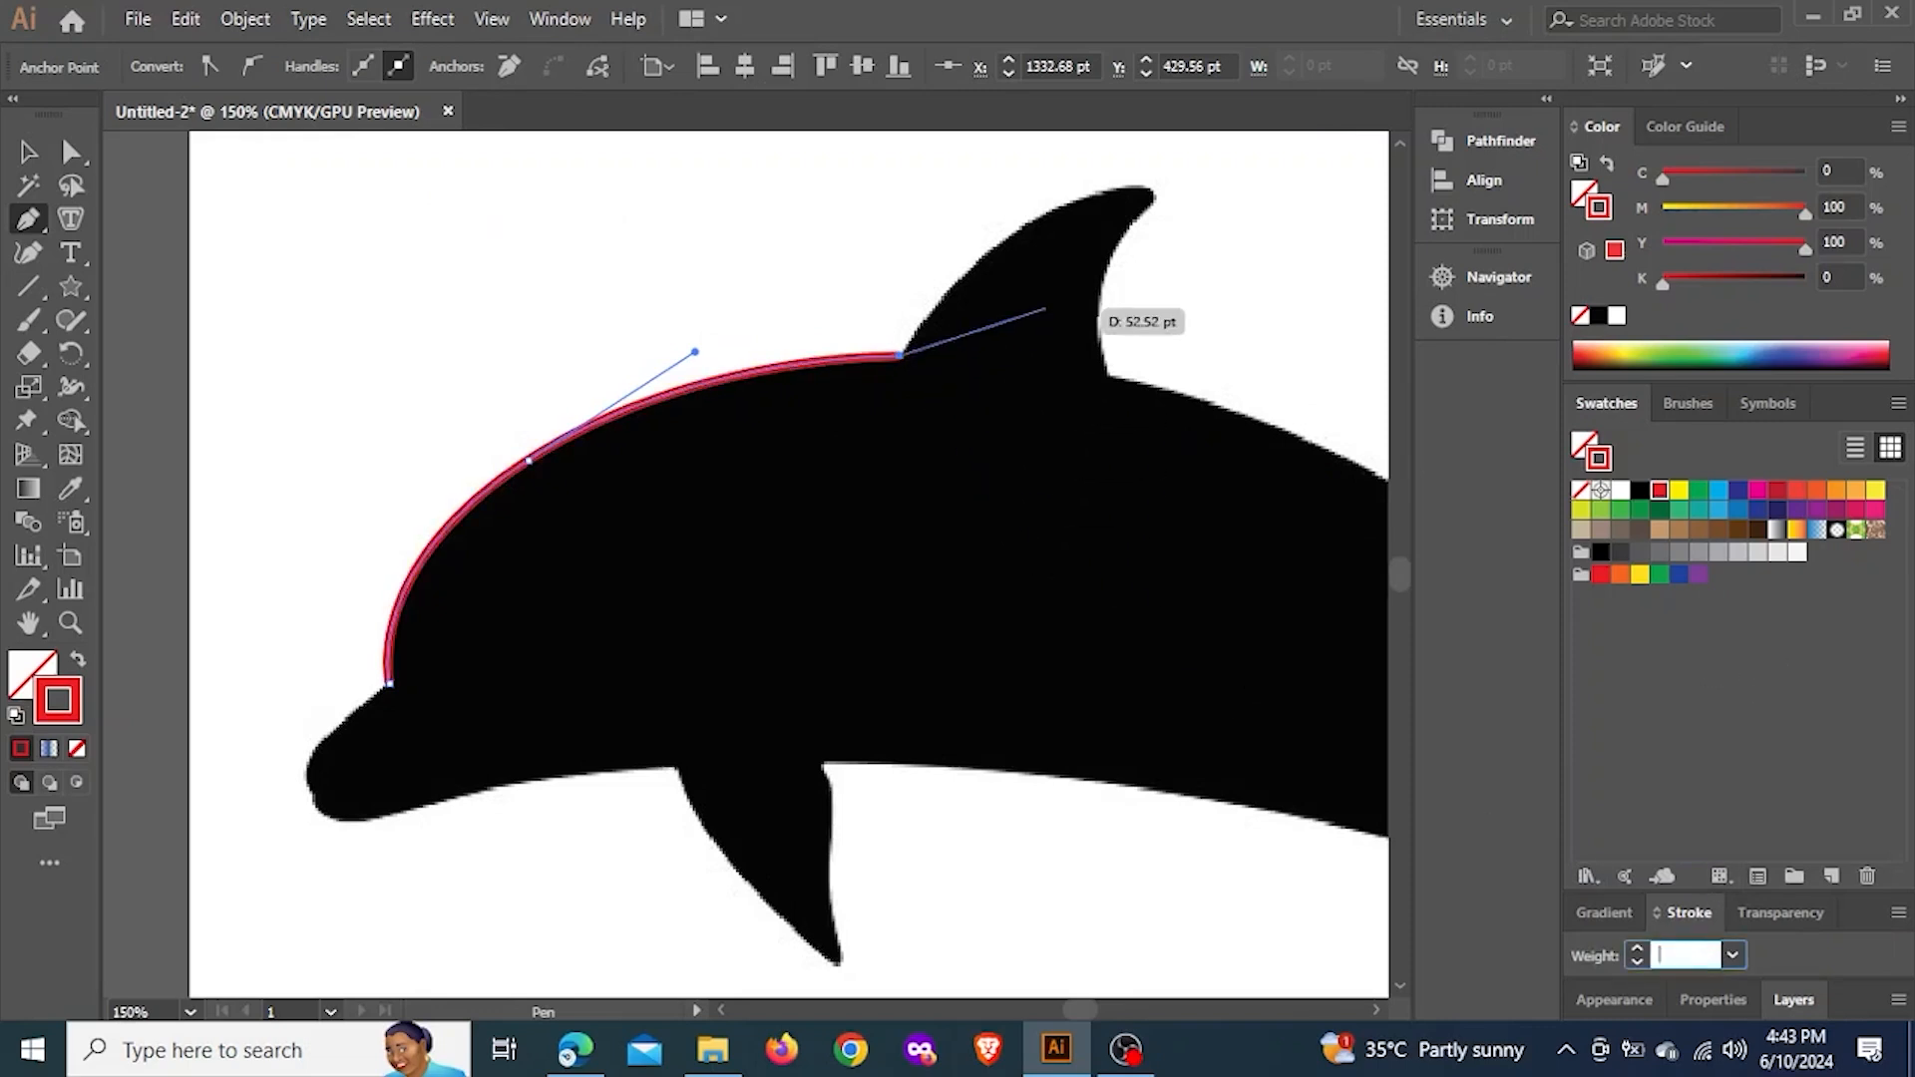
Try smooth anchors at different positions along the front edge of the dorsal fin, undoing each attempt
left_click_drag(1087, 237, 1013, 304)
scroll(1038, 295, "up", 3)
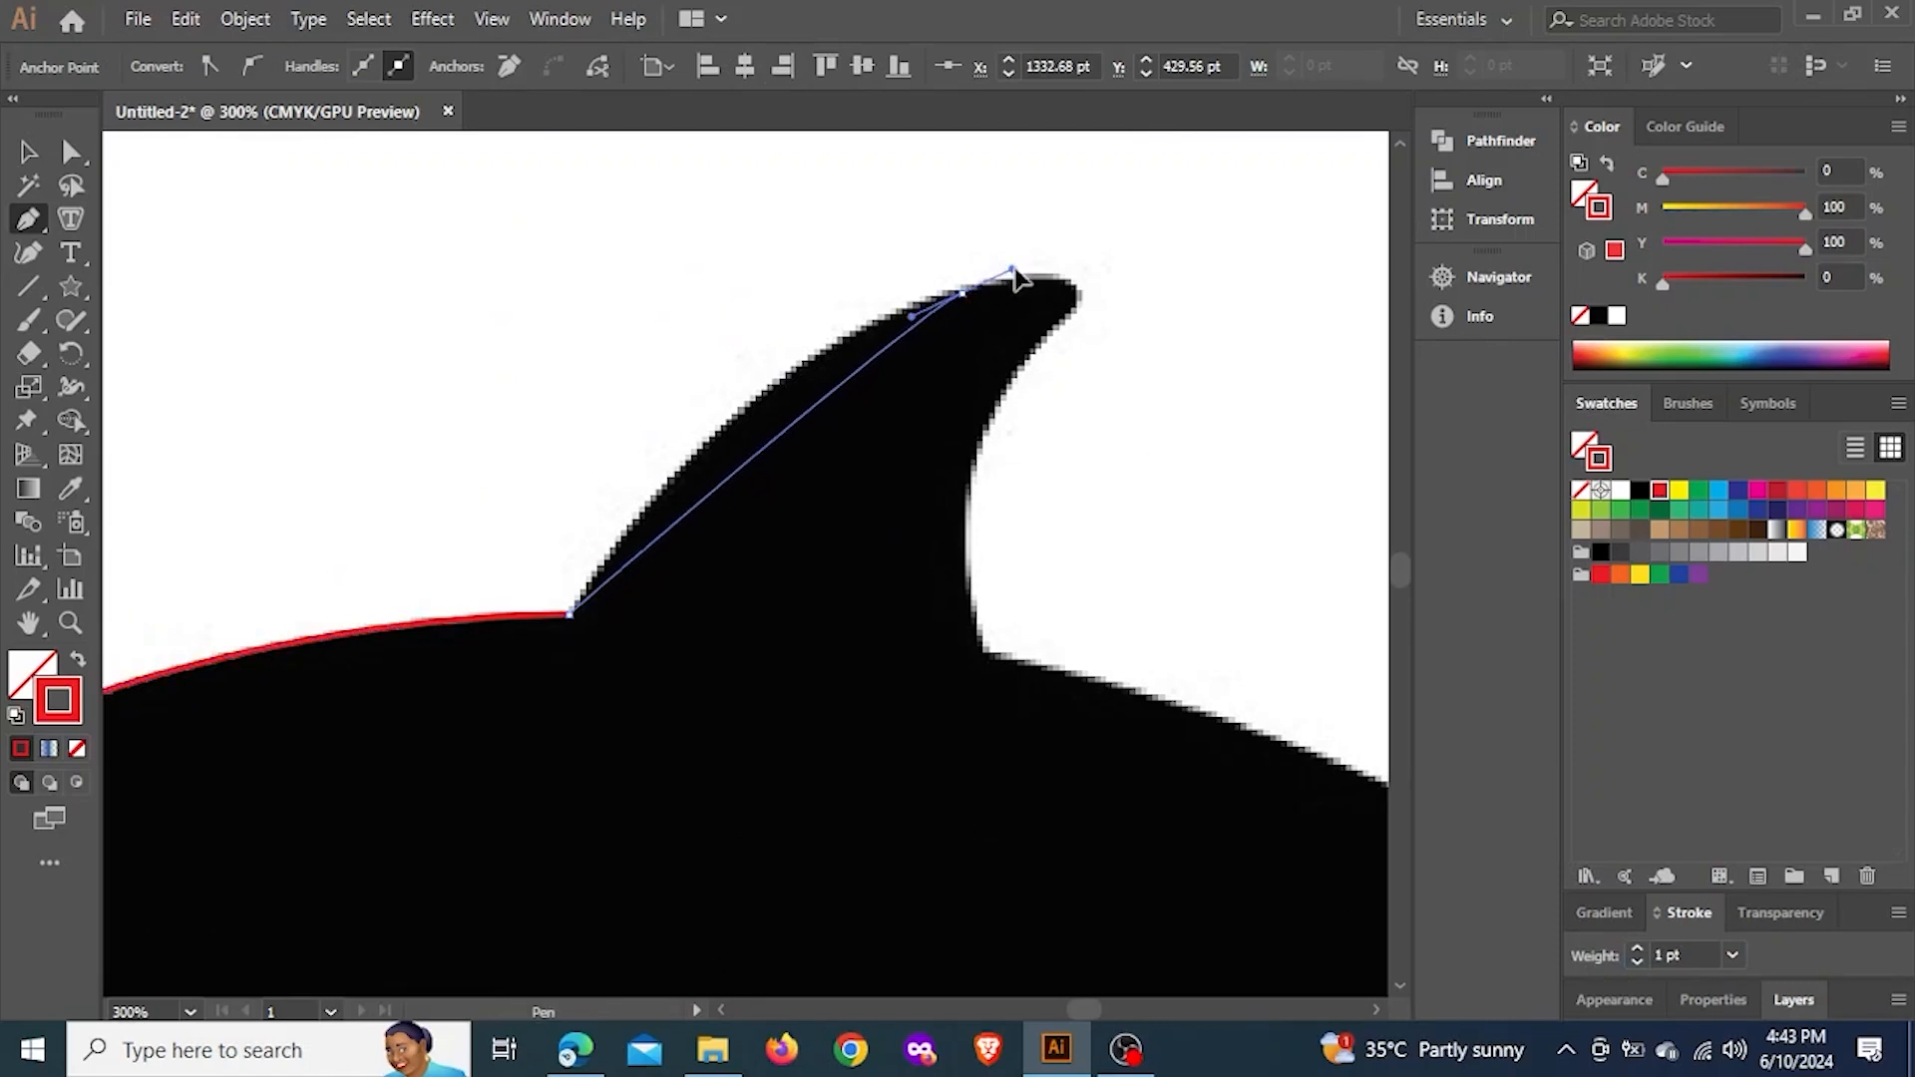
key("ctrl")
left_click_drag(924, 299, 1176, 193)
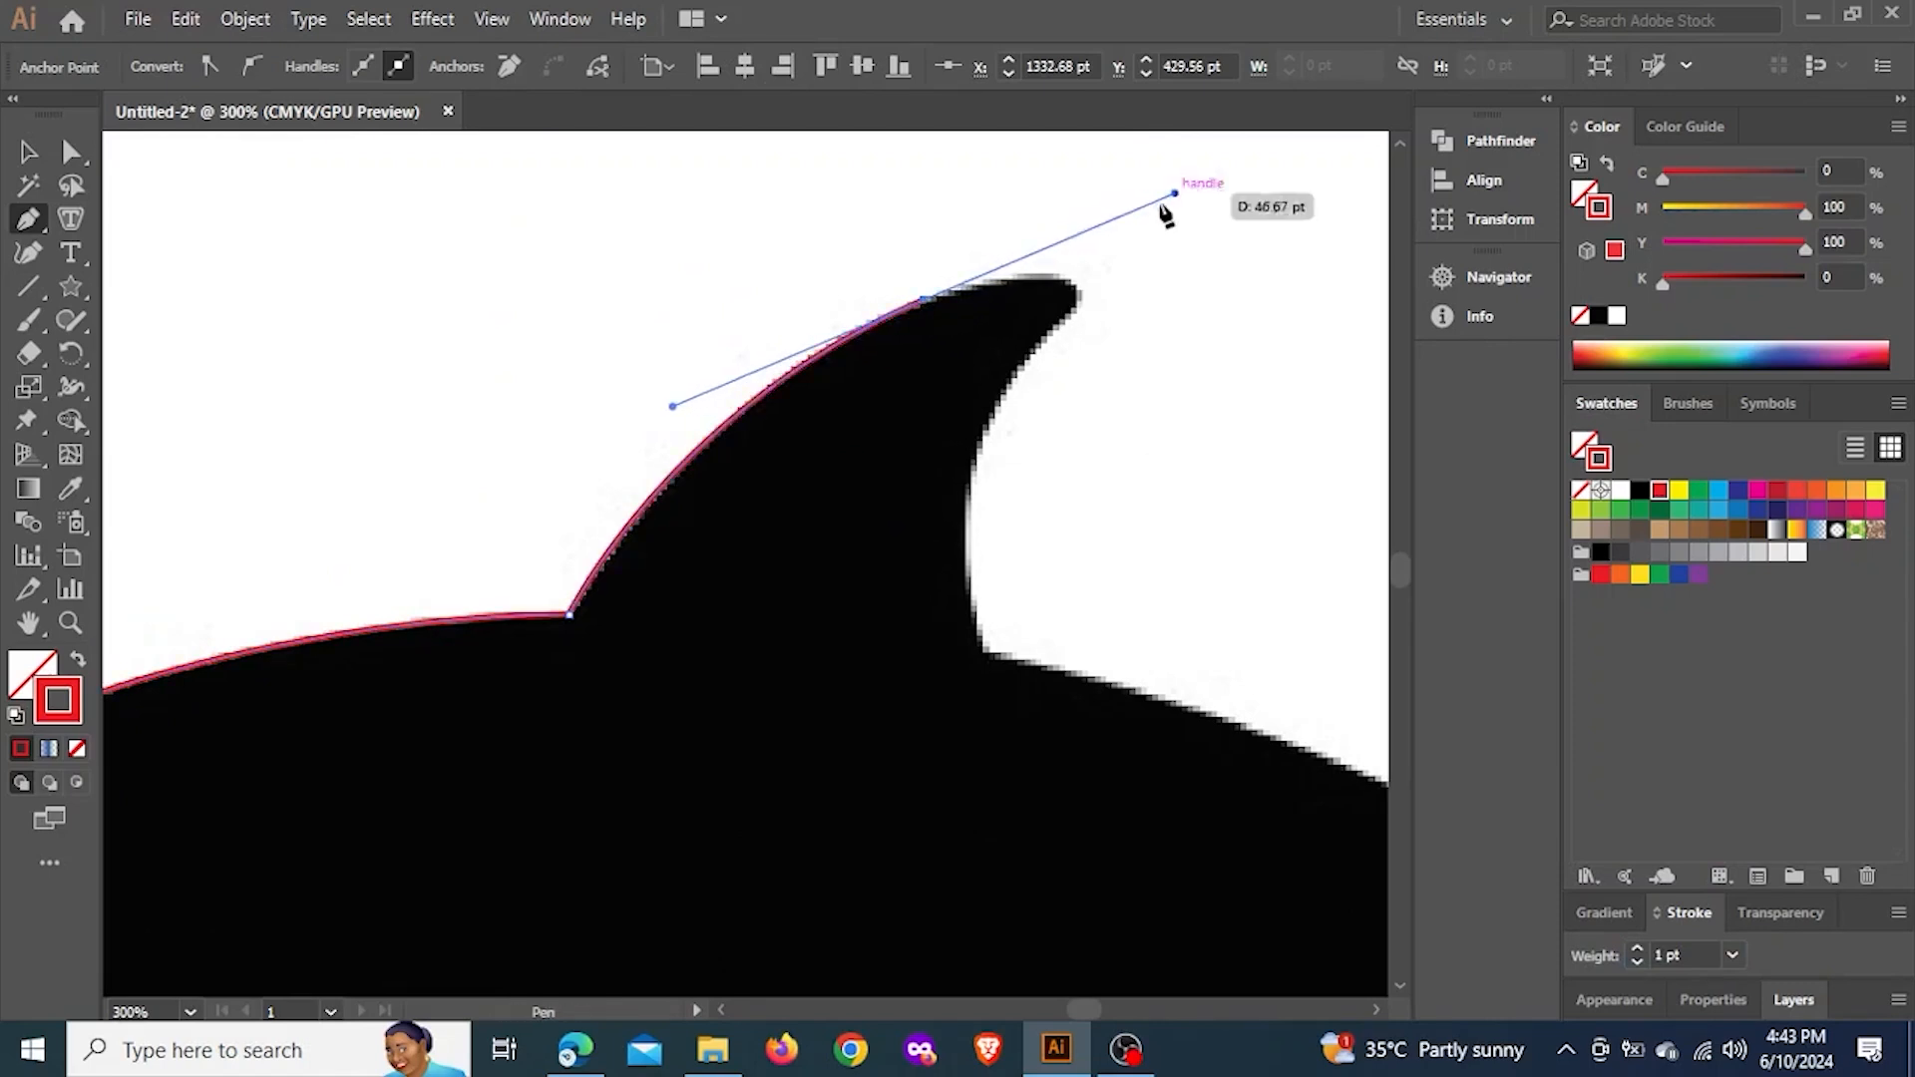
key("ctrl+z")
left_click_drag(870, 333, 1038, 216)
key("ctrl")
key("ctrl+z")
key("ctrl+z")
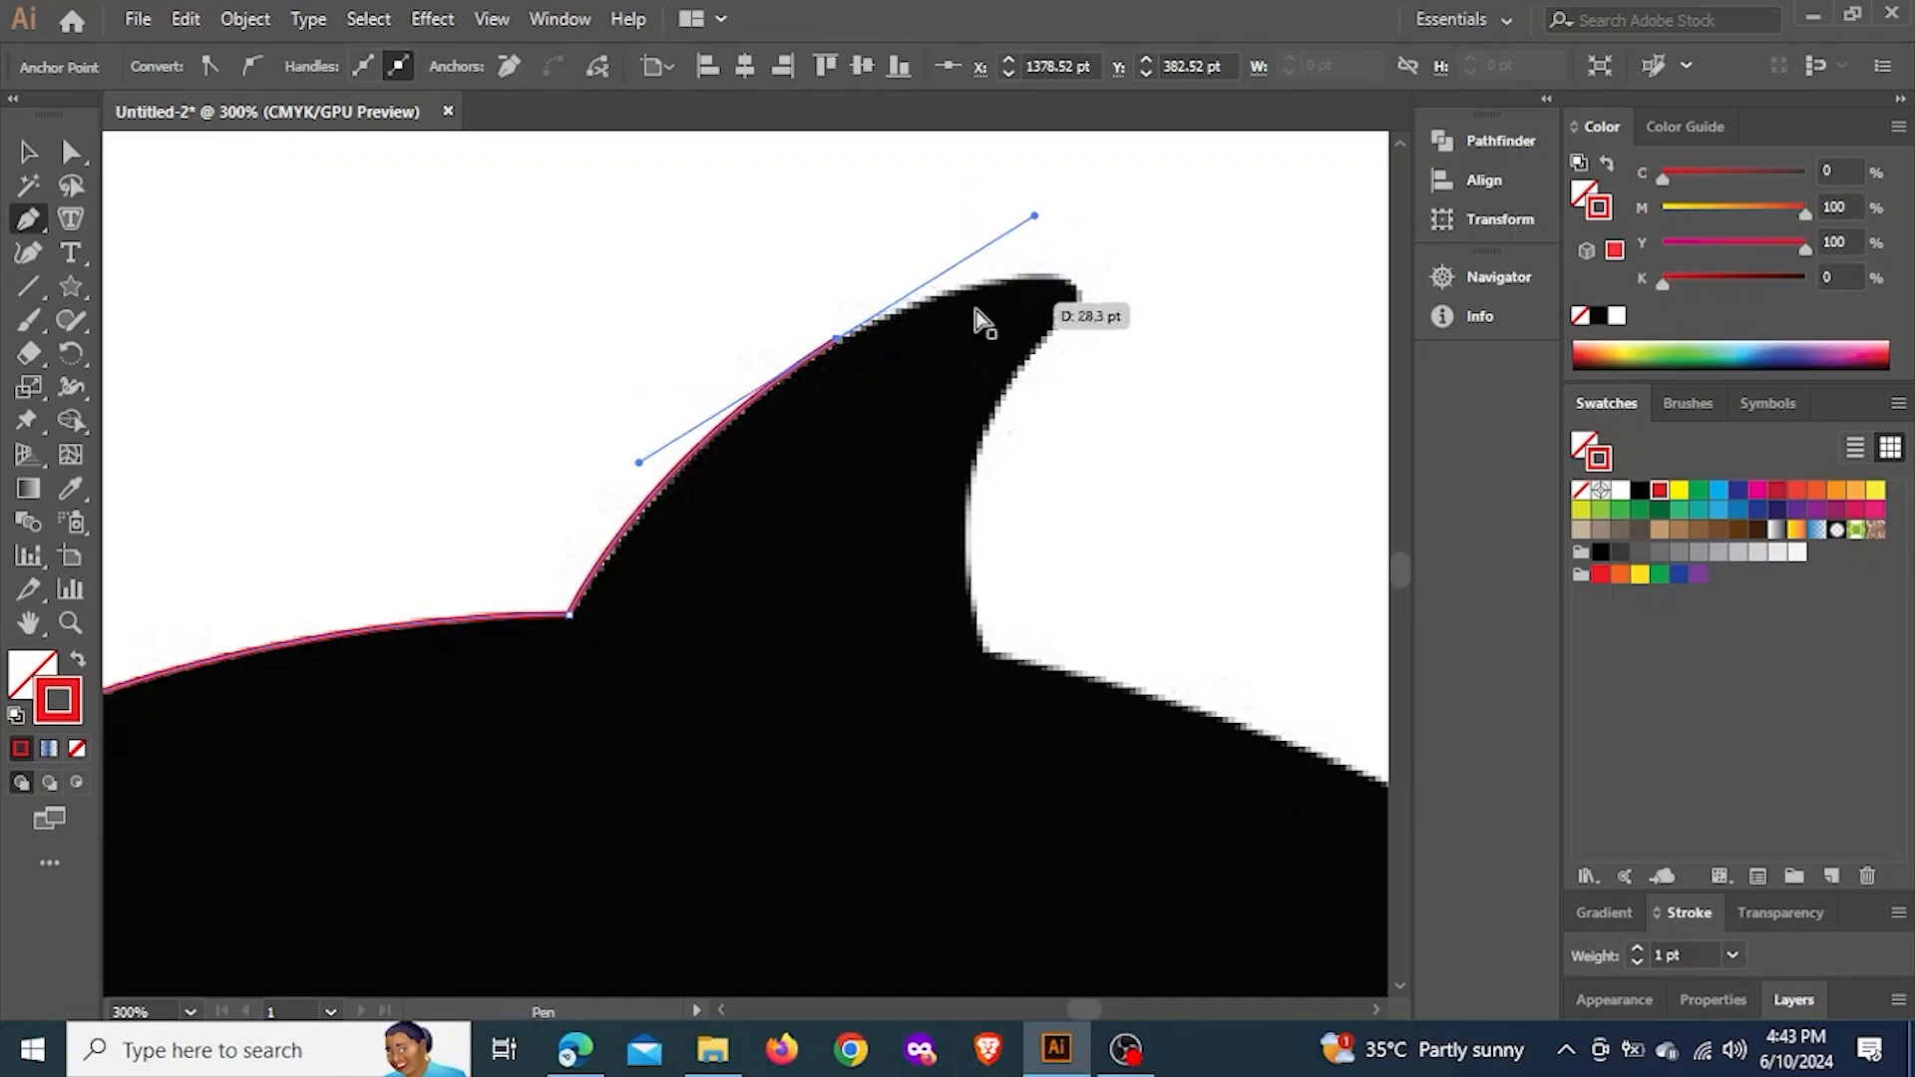
key("ctrl+z")
Curve the outline up the dorsal fin's front edge to a smooth anchor, and nudge that anchor onto the silhouette's edge
left_click_drag(838, 340, 1085, 167)
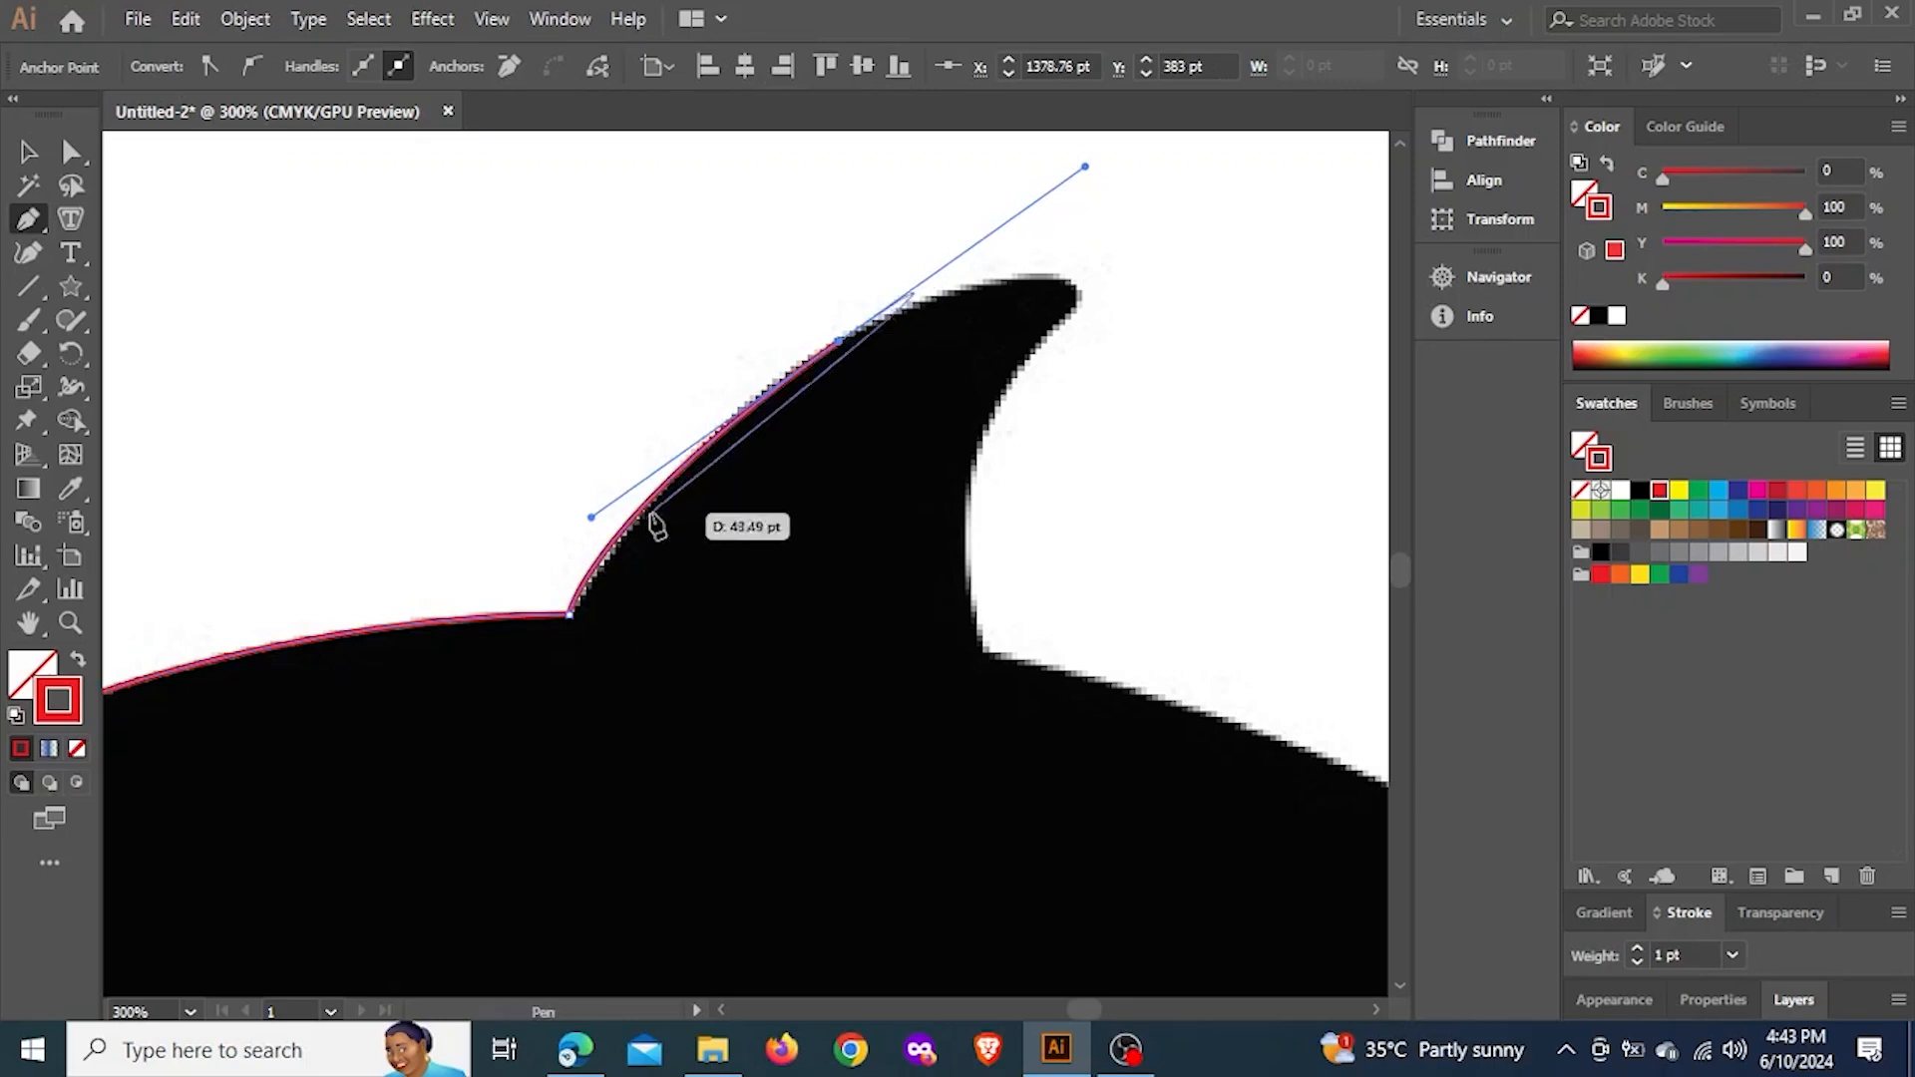
left_click_drag(839, 340, 848, 331)
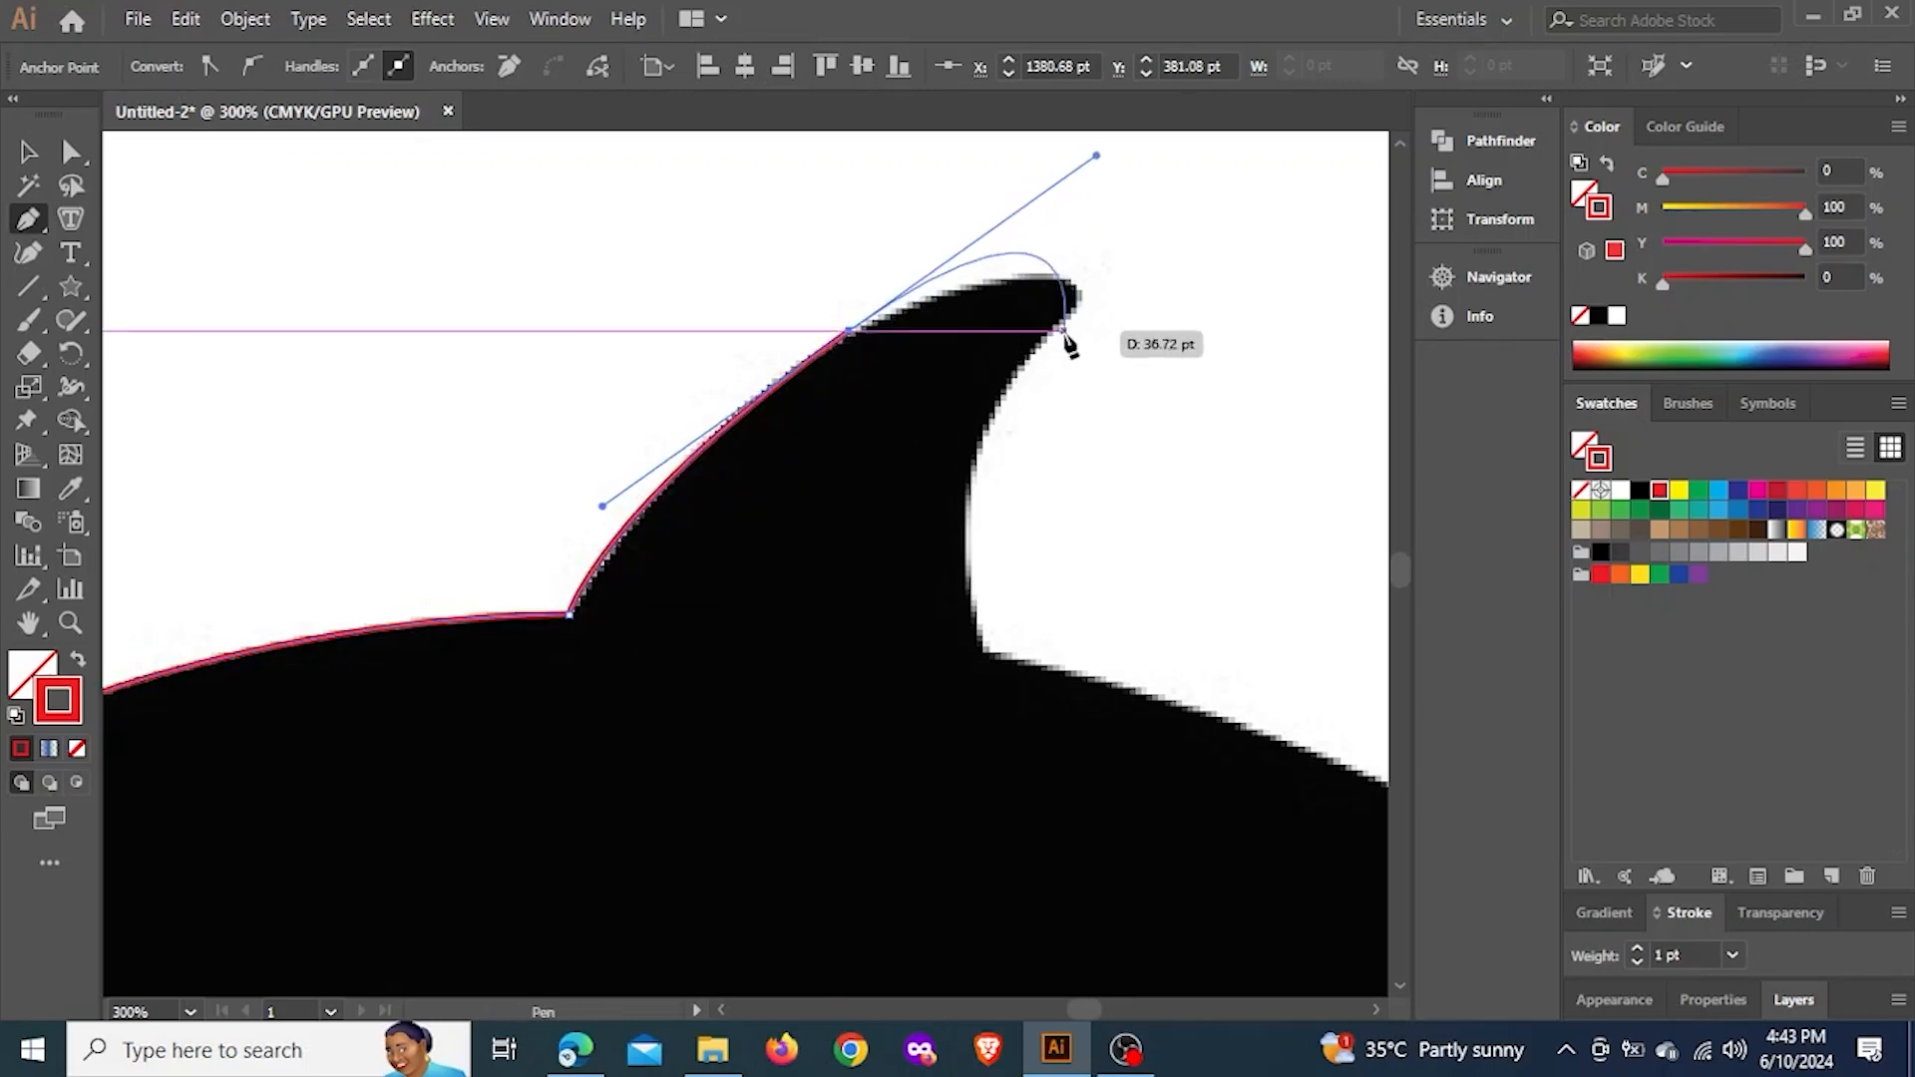
Try smooth anchors on the dorsal fin's rear edge just below its tip, undoing each attempt
left_click_drag(1029, 357, 991, 407)
key("ctrl+z")
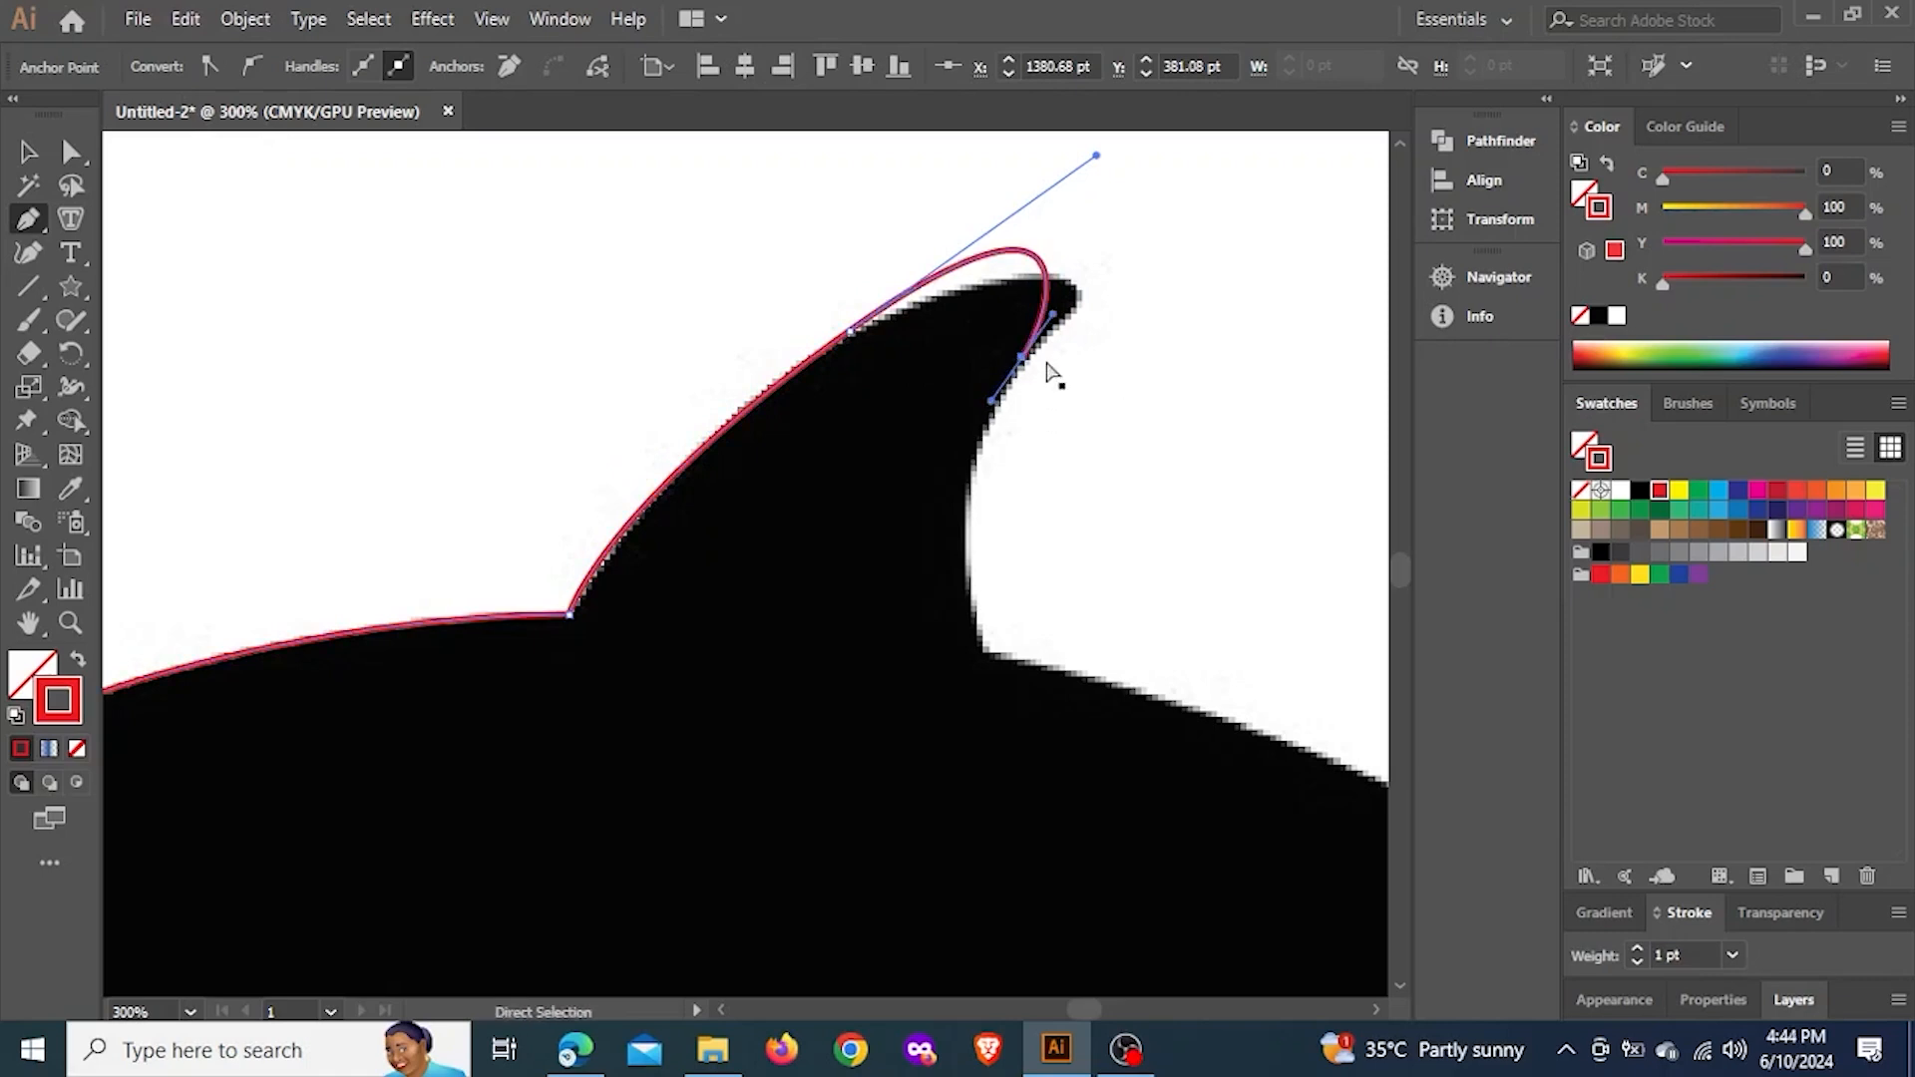
key("ctrl+z")
left_click_drag(1067, 325, 1003, 377)
key("ctrl+z")
key("ctrl+z")
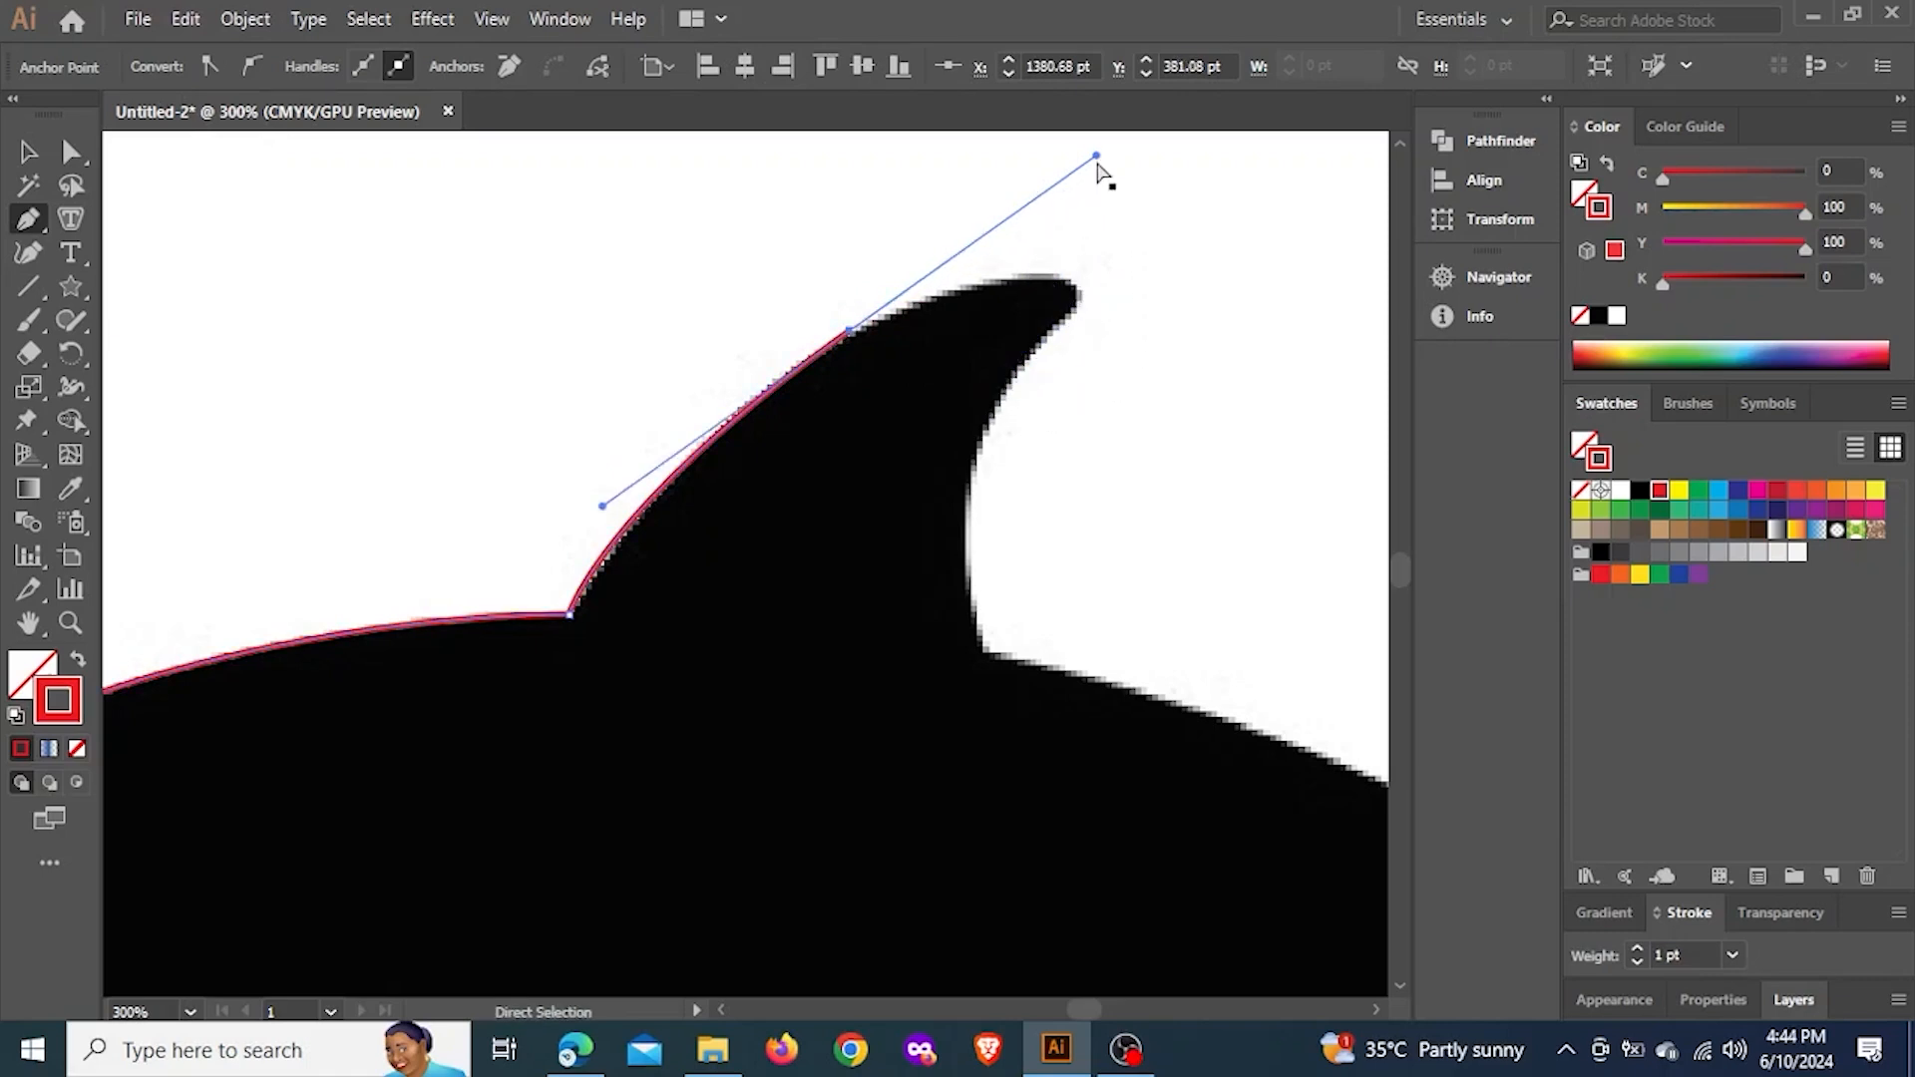
Shorten the outgoing handle of the anchor on the dorsal fin's front edge so the next curve can follow the fin toward its tip
scroll(1099, 163, "up", 3)
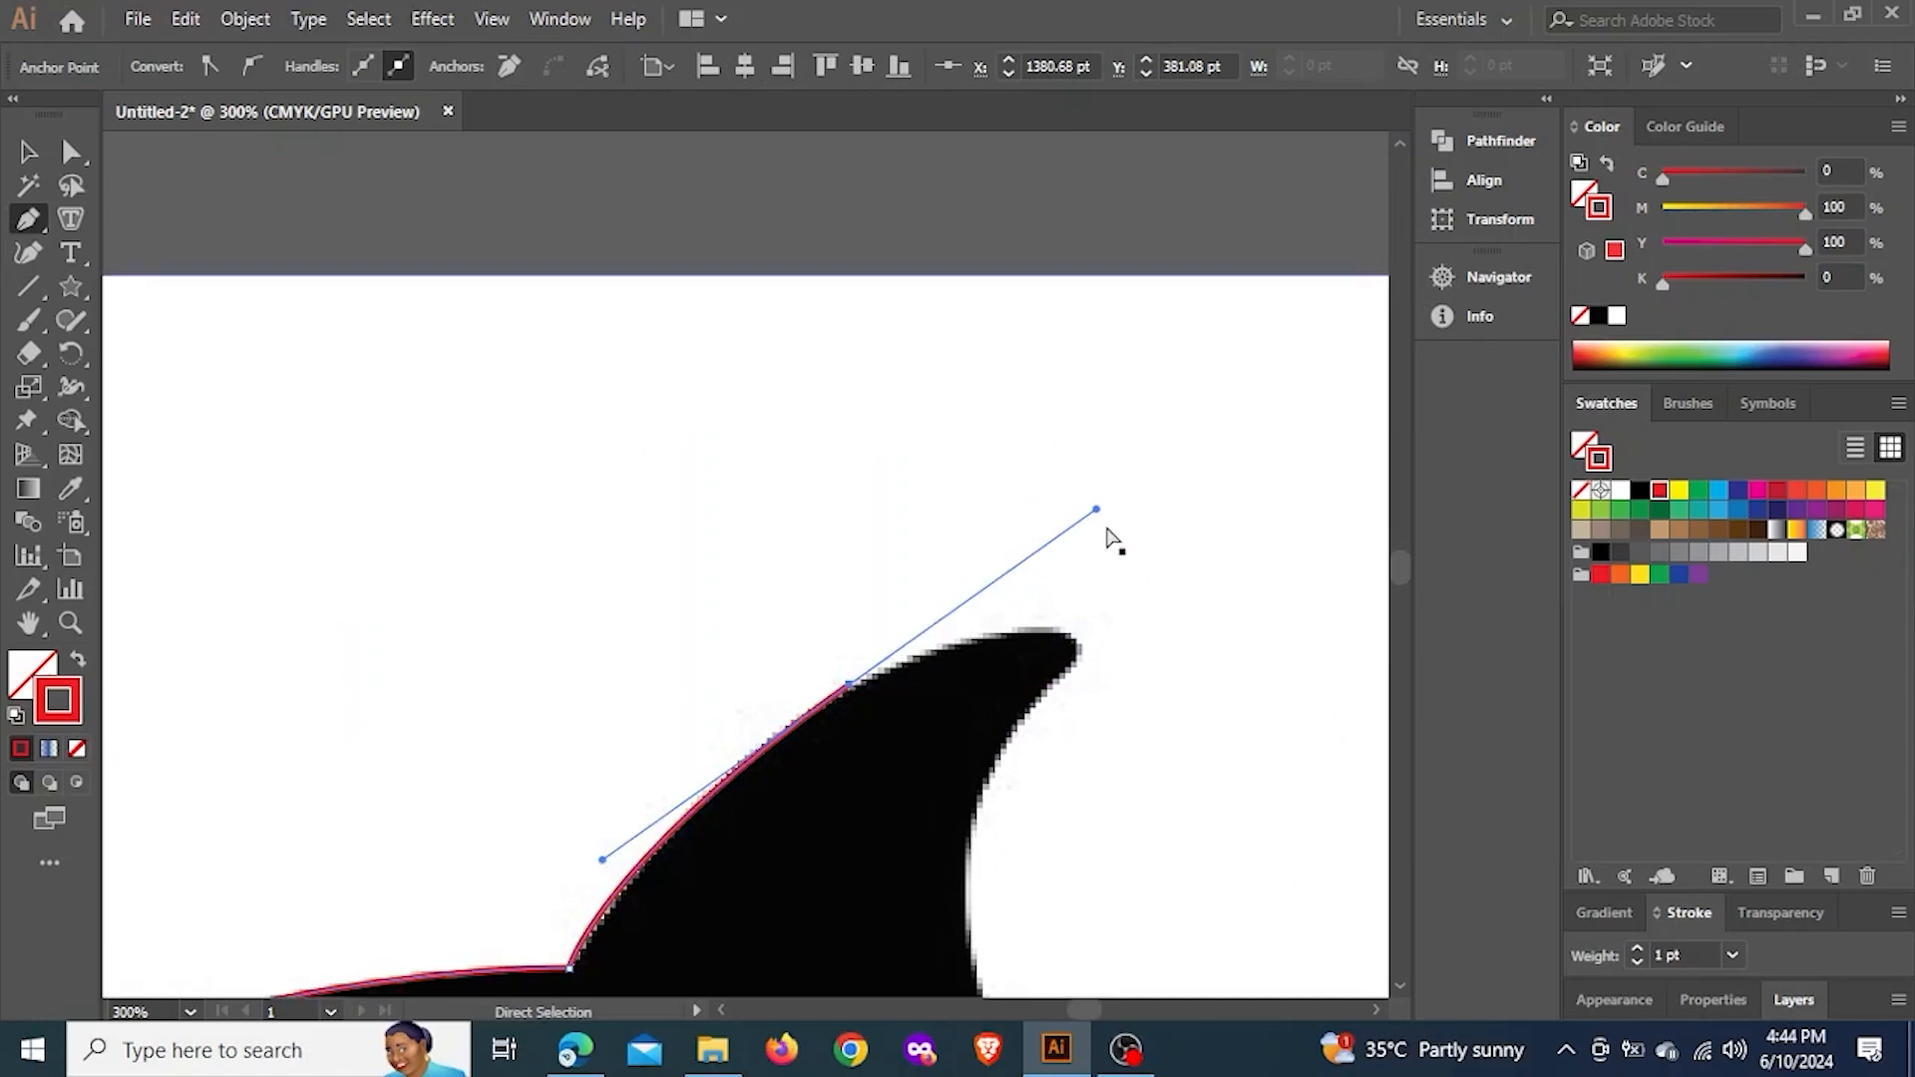
left_click_drag(1099, 511, 990, 597)
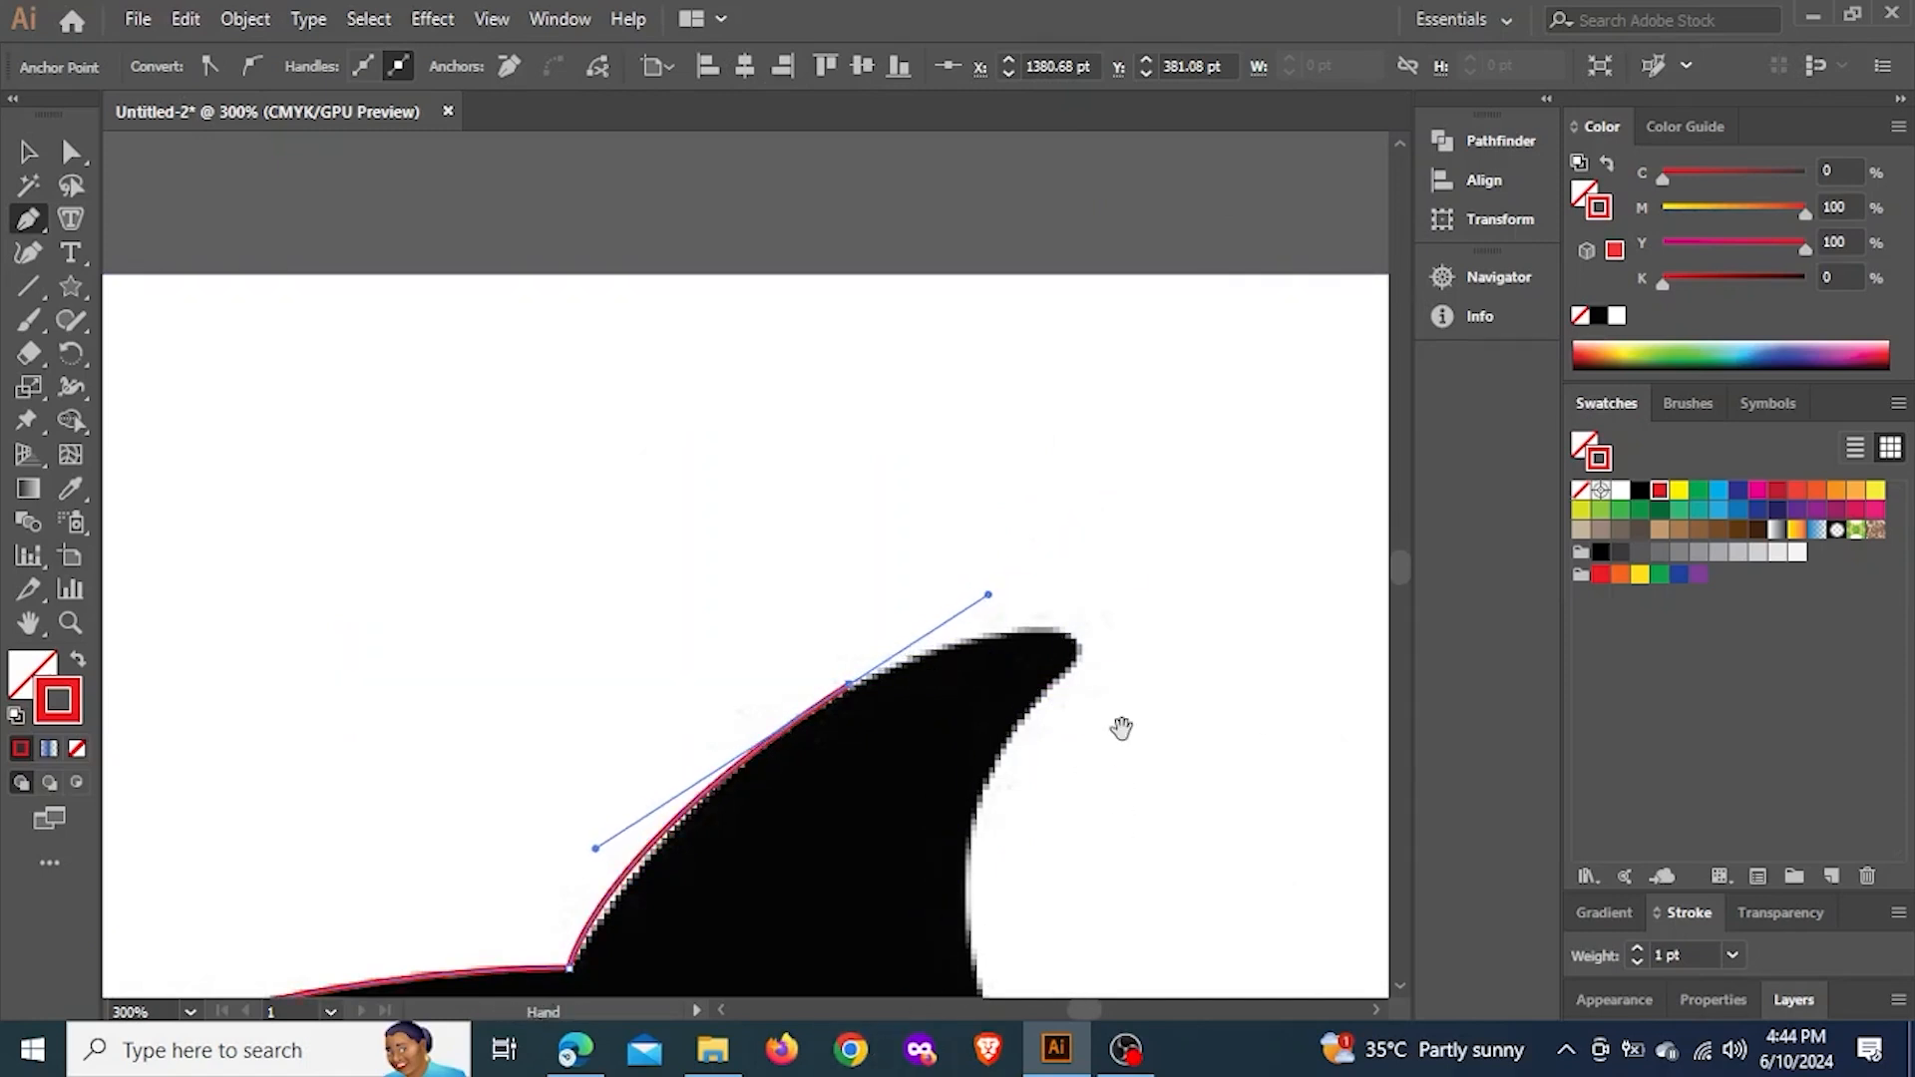
left_click_drag(1123, 738, 1135, 599)
scroll(1107, 516, "up", 3)
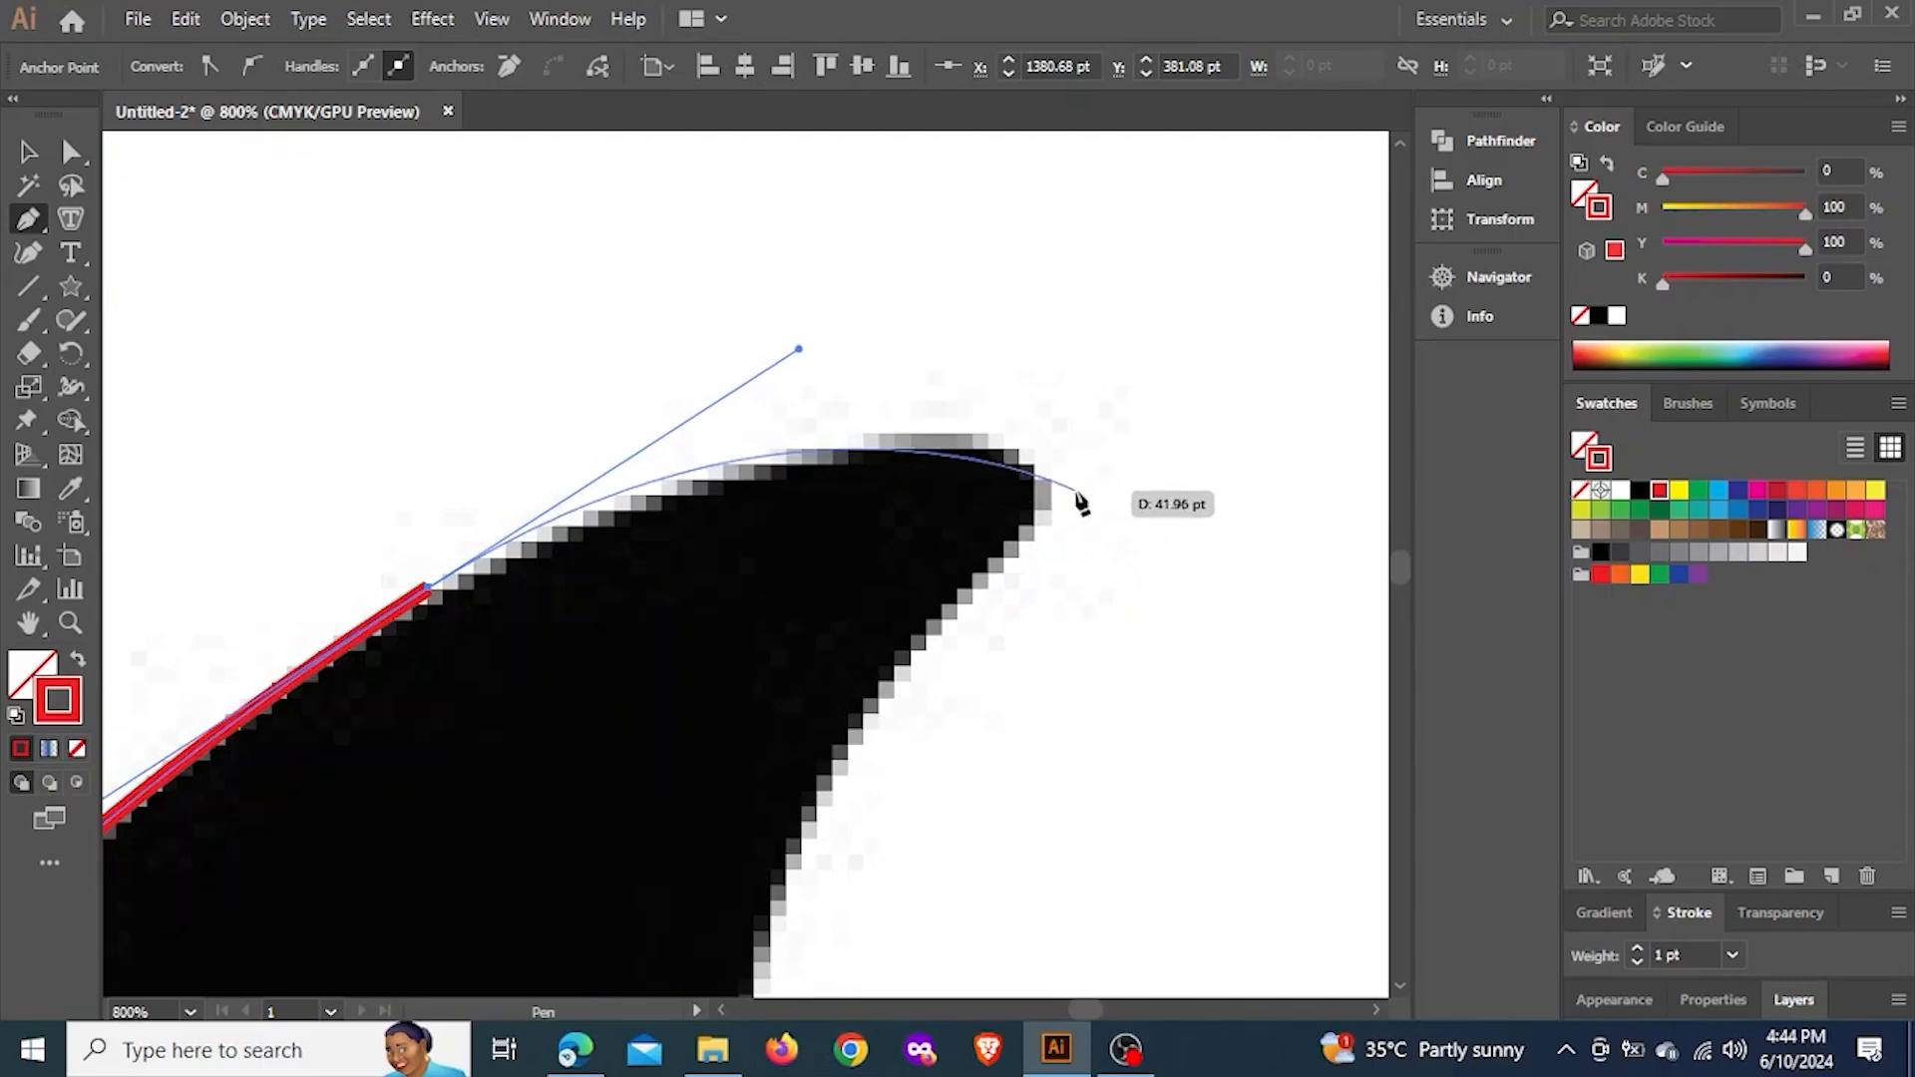
key("ctrl")
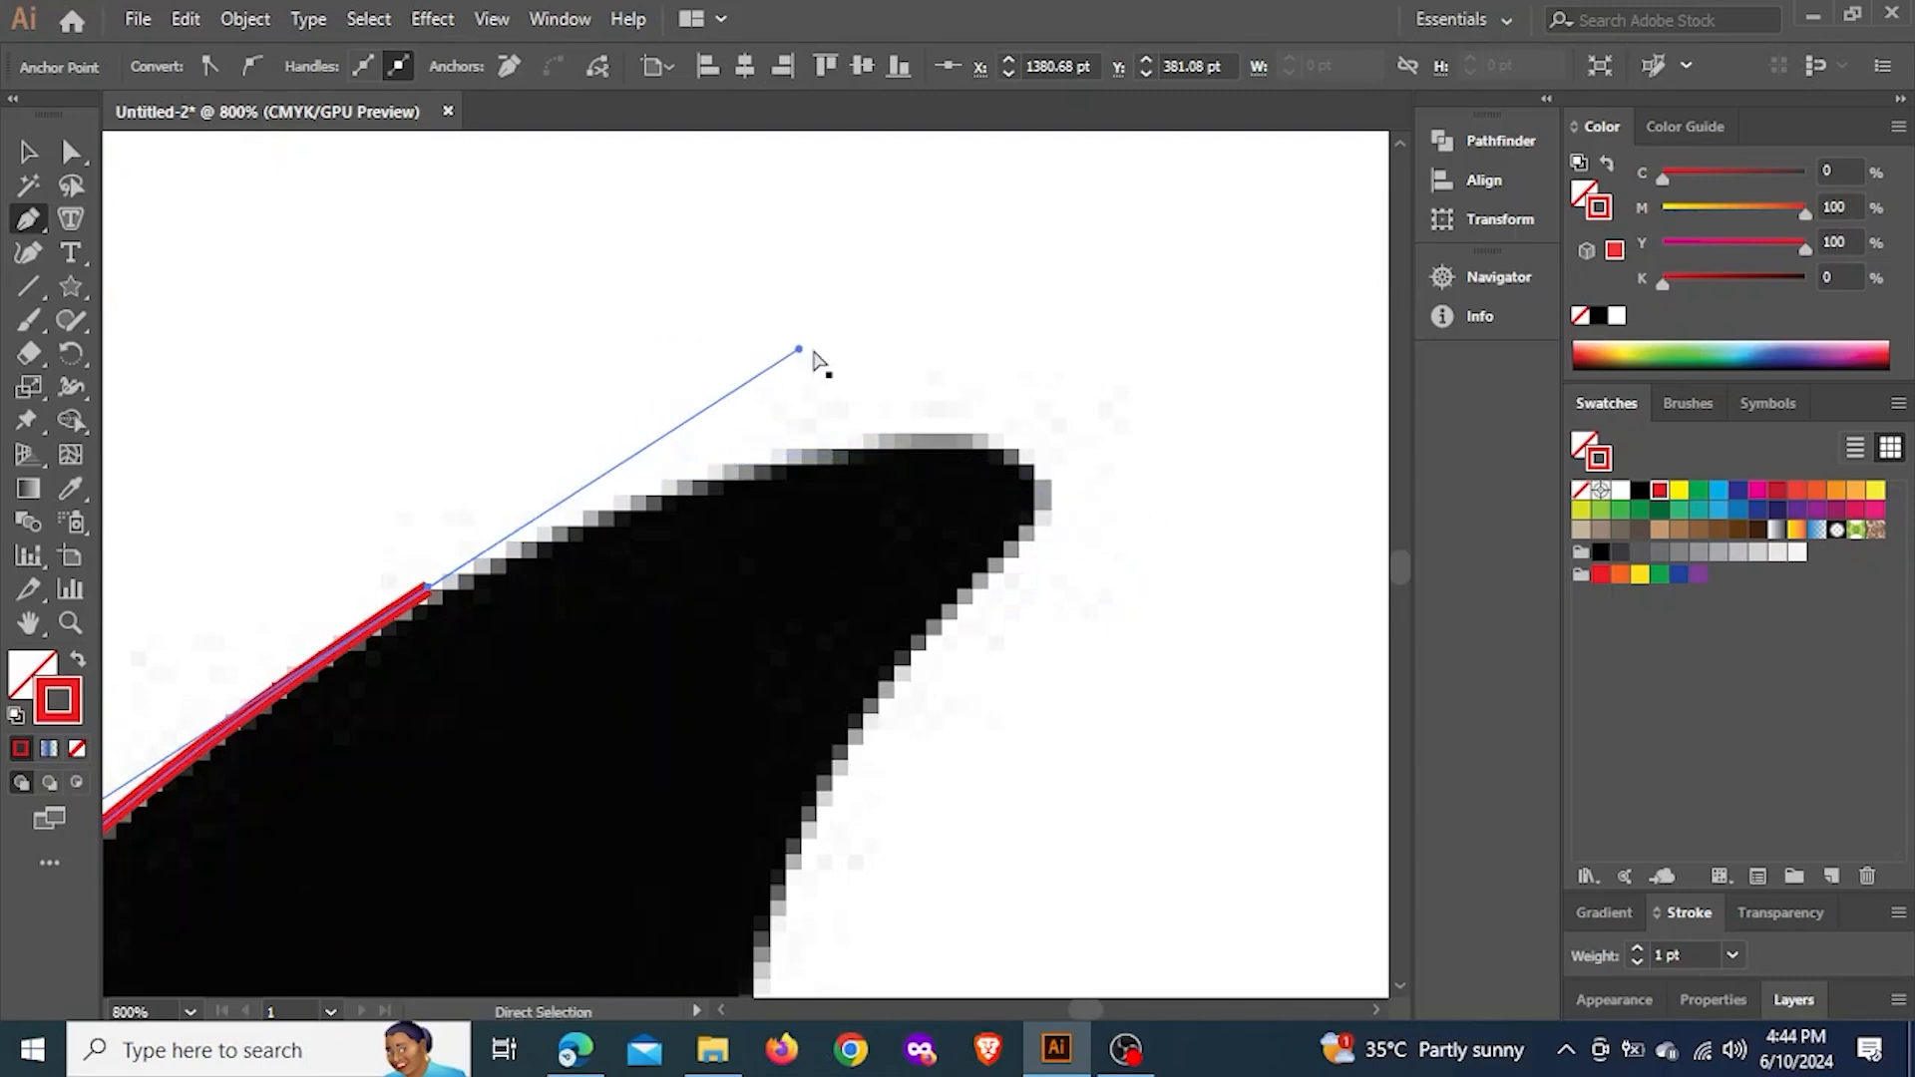
left_click_drag(798, 351, 695, 419)
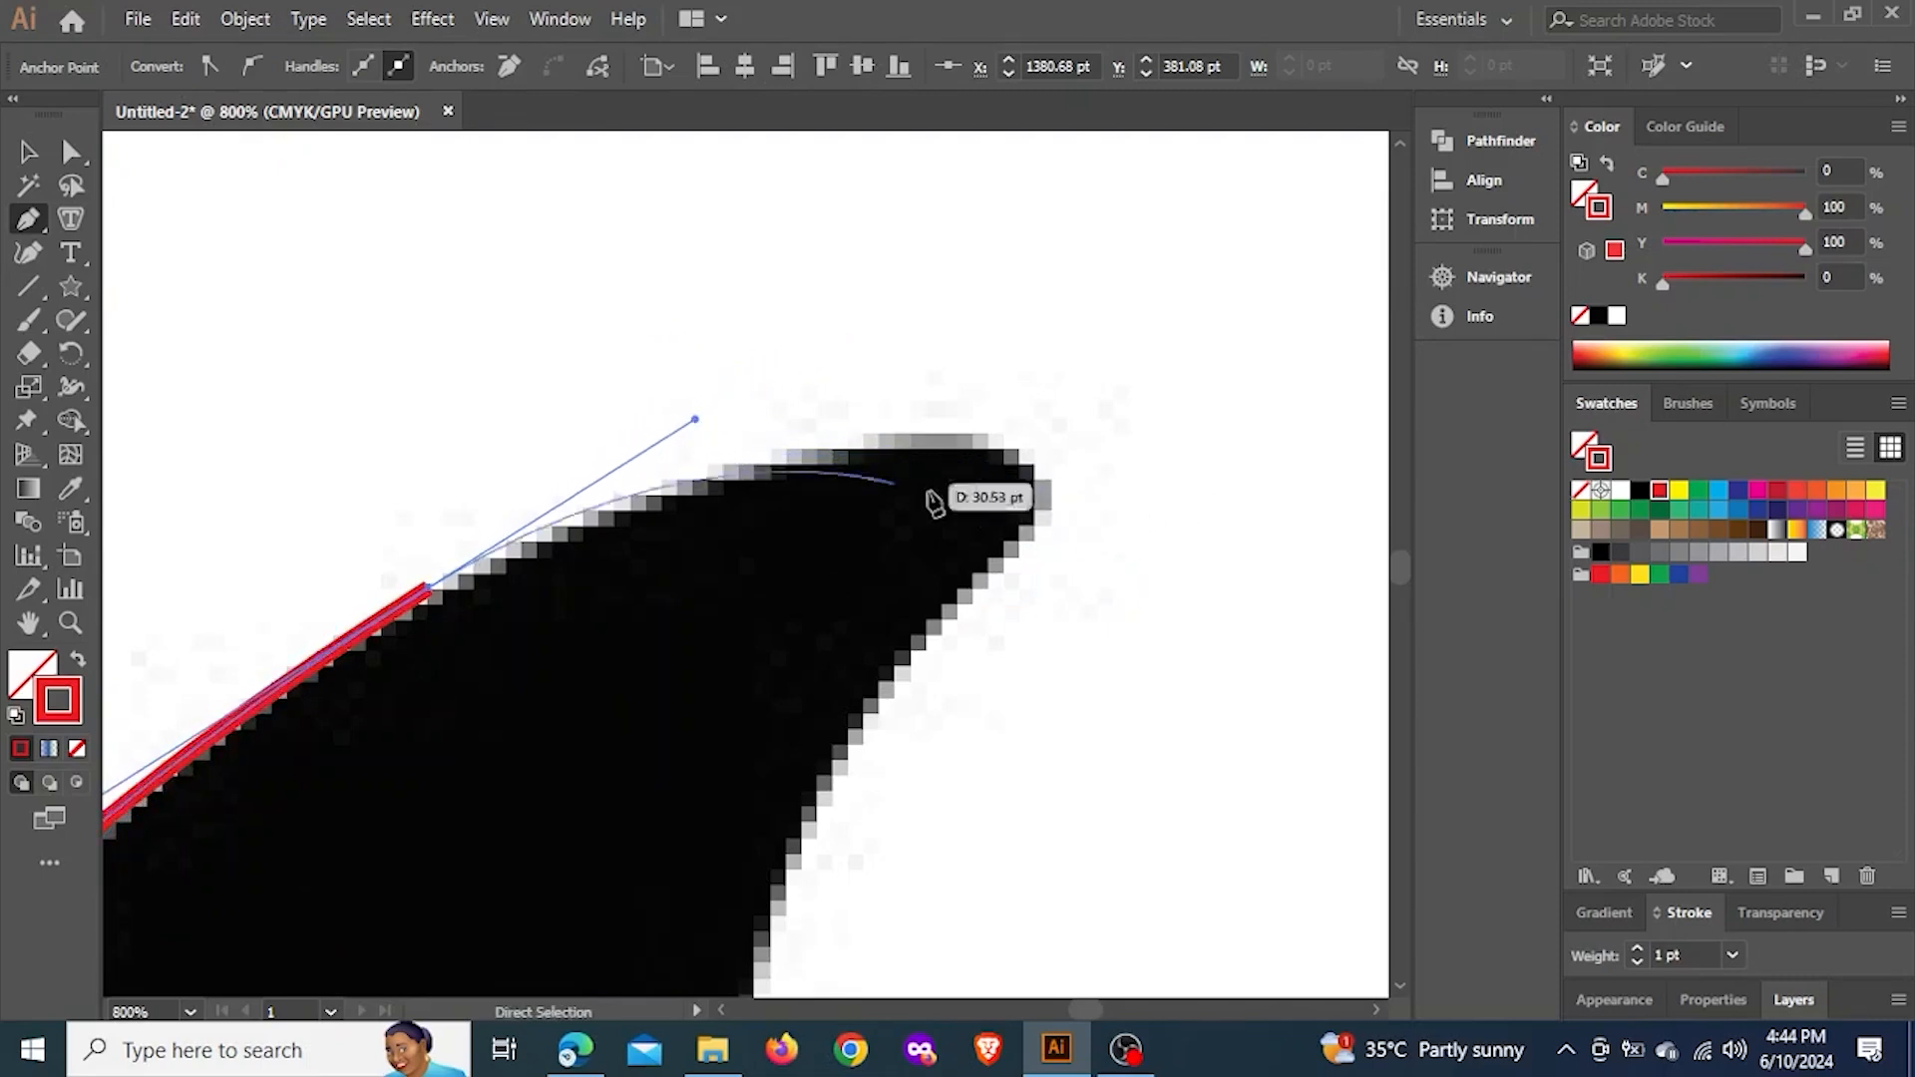
Curve the outline to a smooth anchor at the dorsal fin's tip, redoing the first placement to round the tip more closely
left_click_drag(1029, 486, 1102, 538)
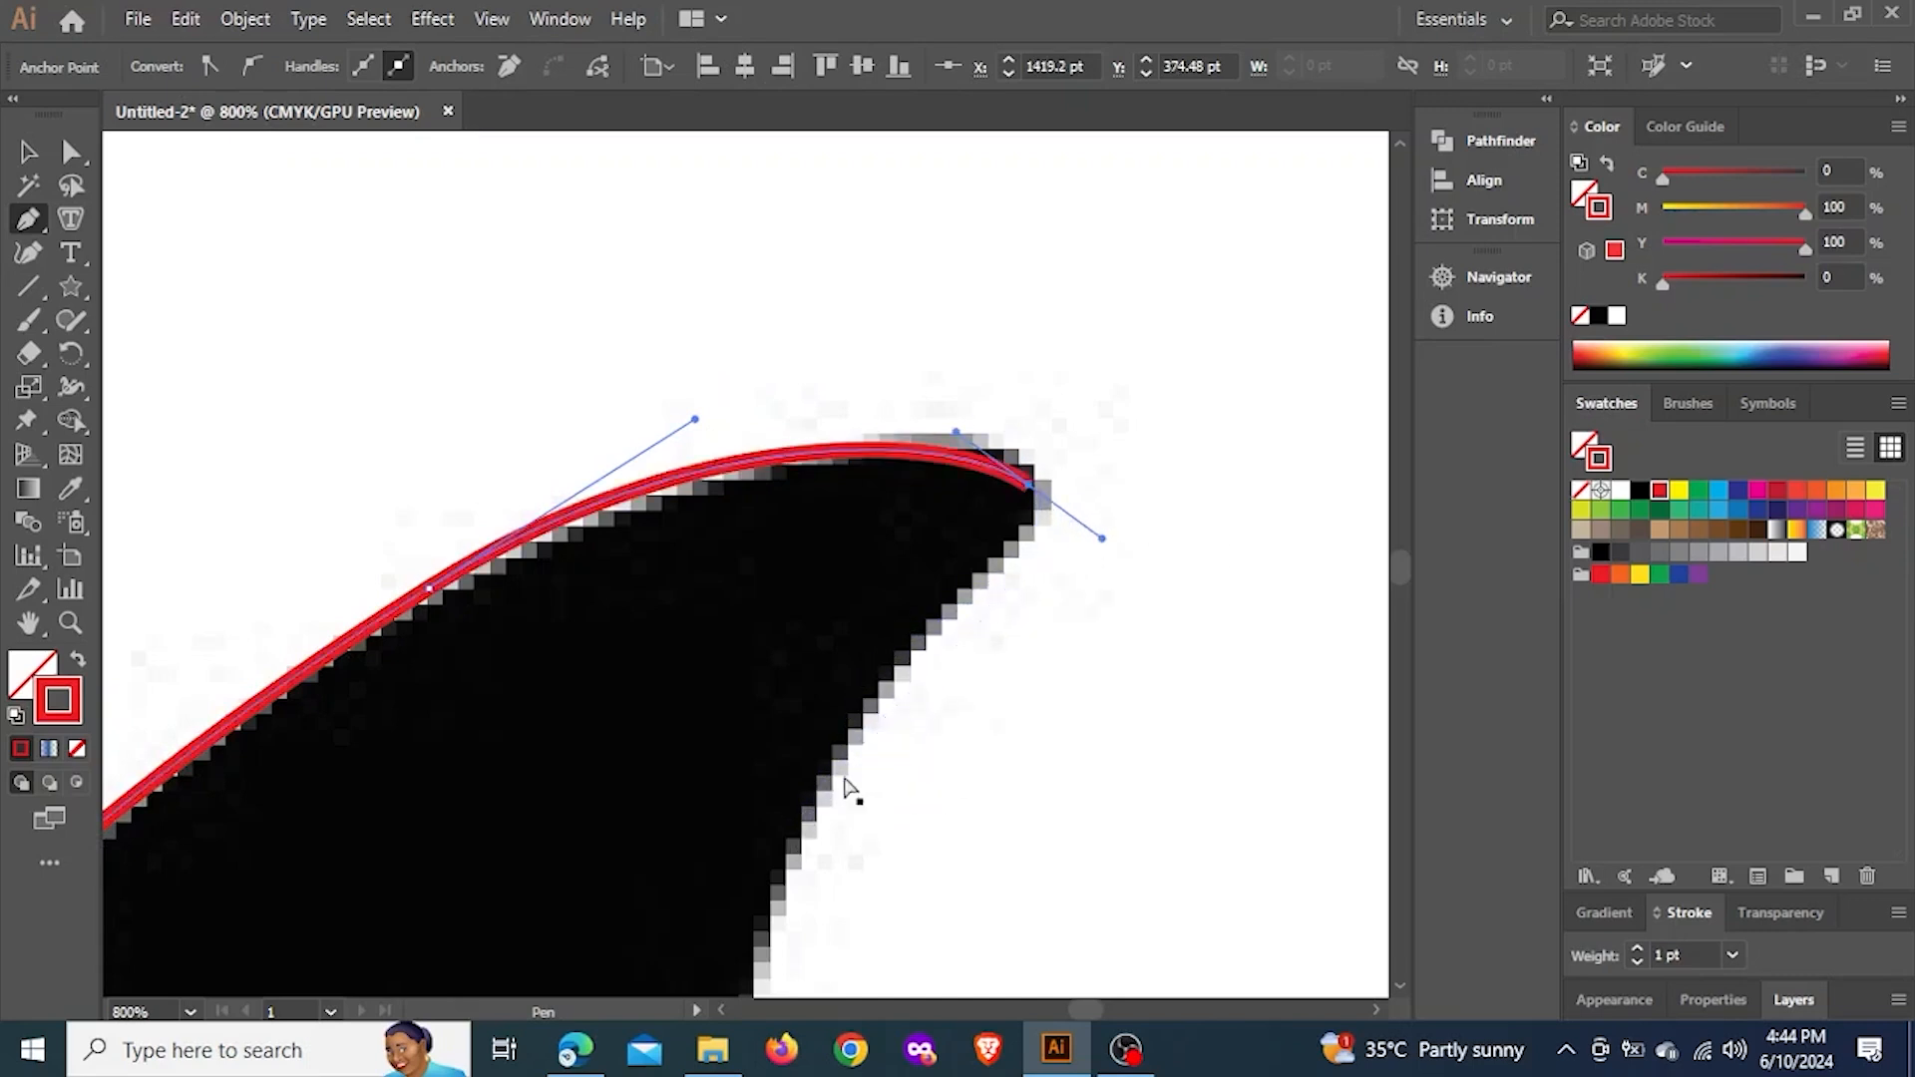
key("ctrl+z")
left_click_drag(1032, 474, 1081, 546)
Trace the dorsal fin's rear edge through a smooth anchor midway down, ending at an anchor at the rear base of the fin
left_click_drag(854, 626, 1004, 427)
scroll(1004, 427, "down", 2)
left_click_drag(962, 641, 902, 733)
left_click_drag(934, 742, 942, 755)
left_click(935, 743)
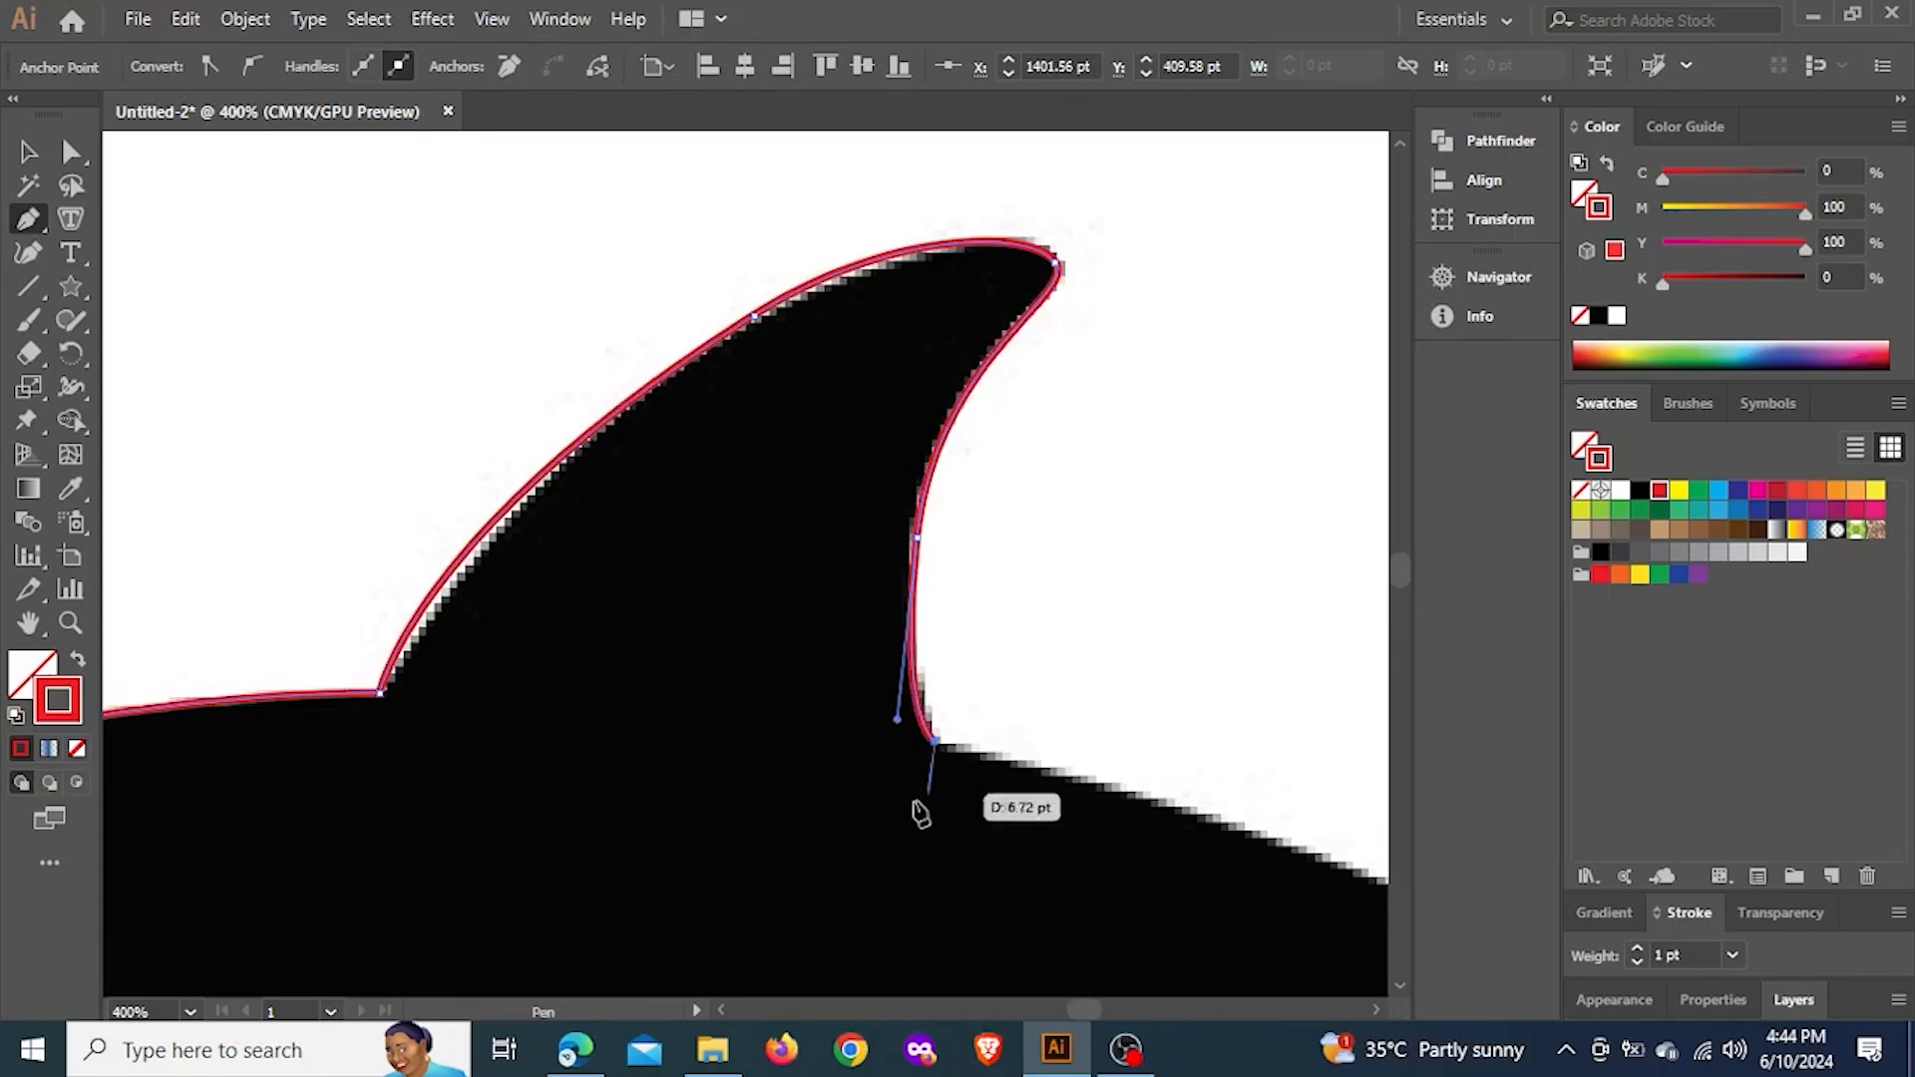
Adjust the lower handle of the anchor on the dorsal fin's rear edge so the curve fits the silhouette down to the fin base
scroll(888, 749, "up", 3)
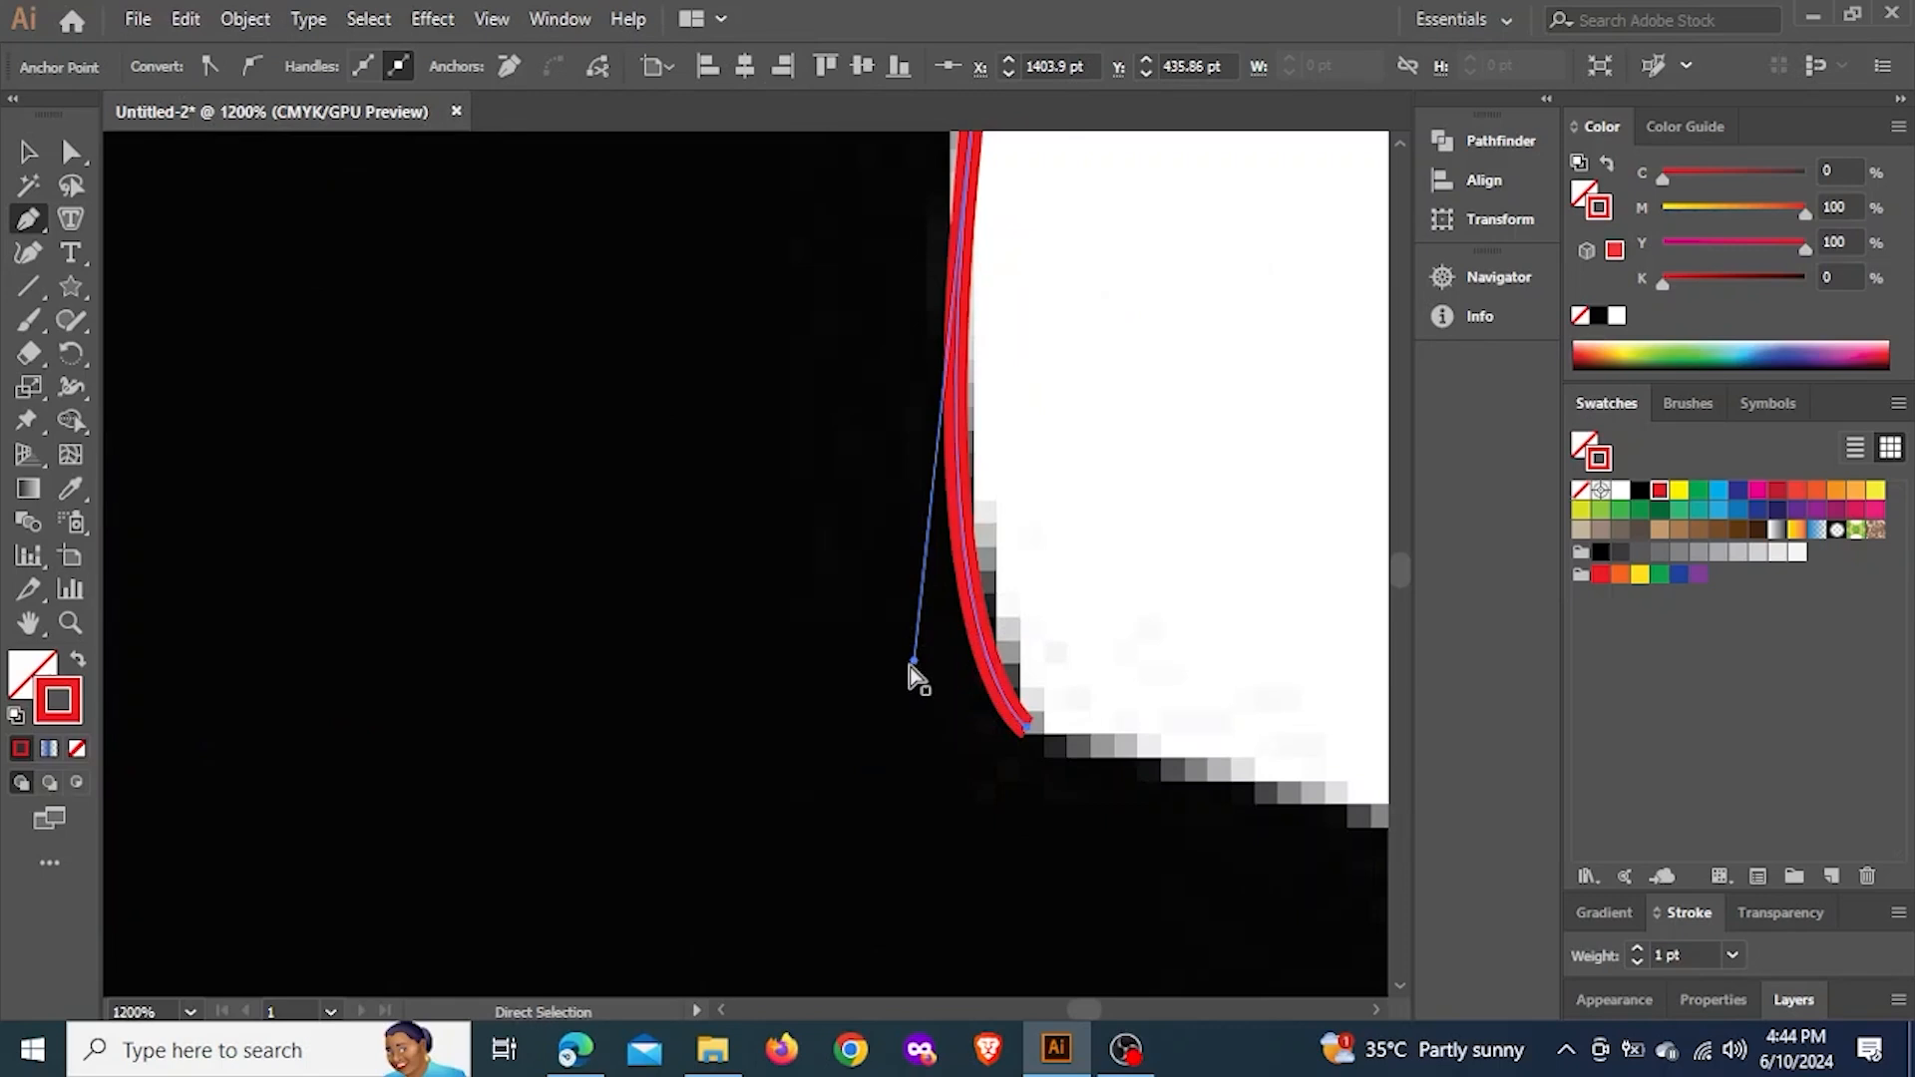
left_click_drag(912, 661, 915, 520)
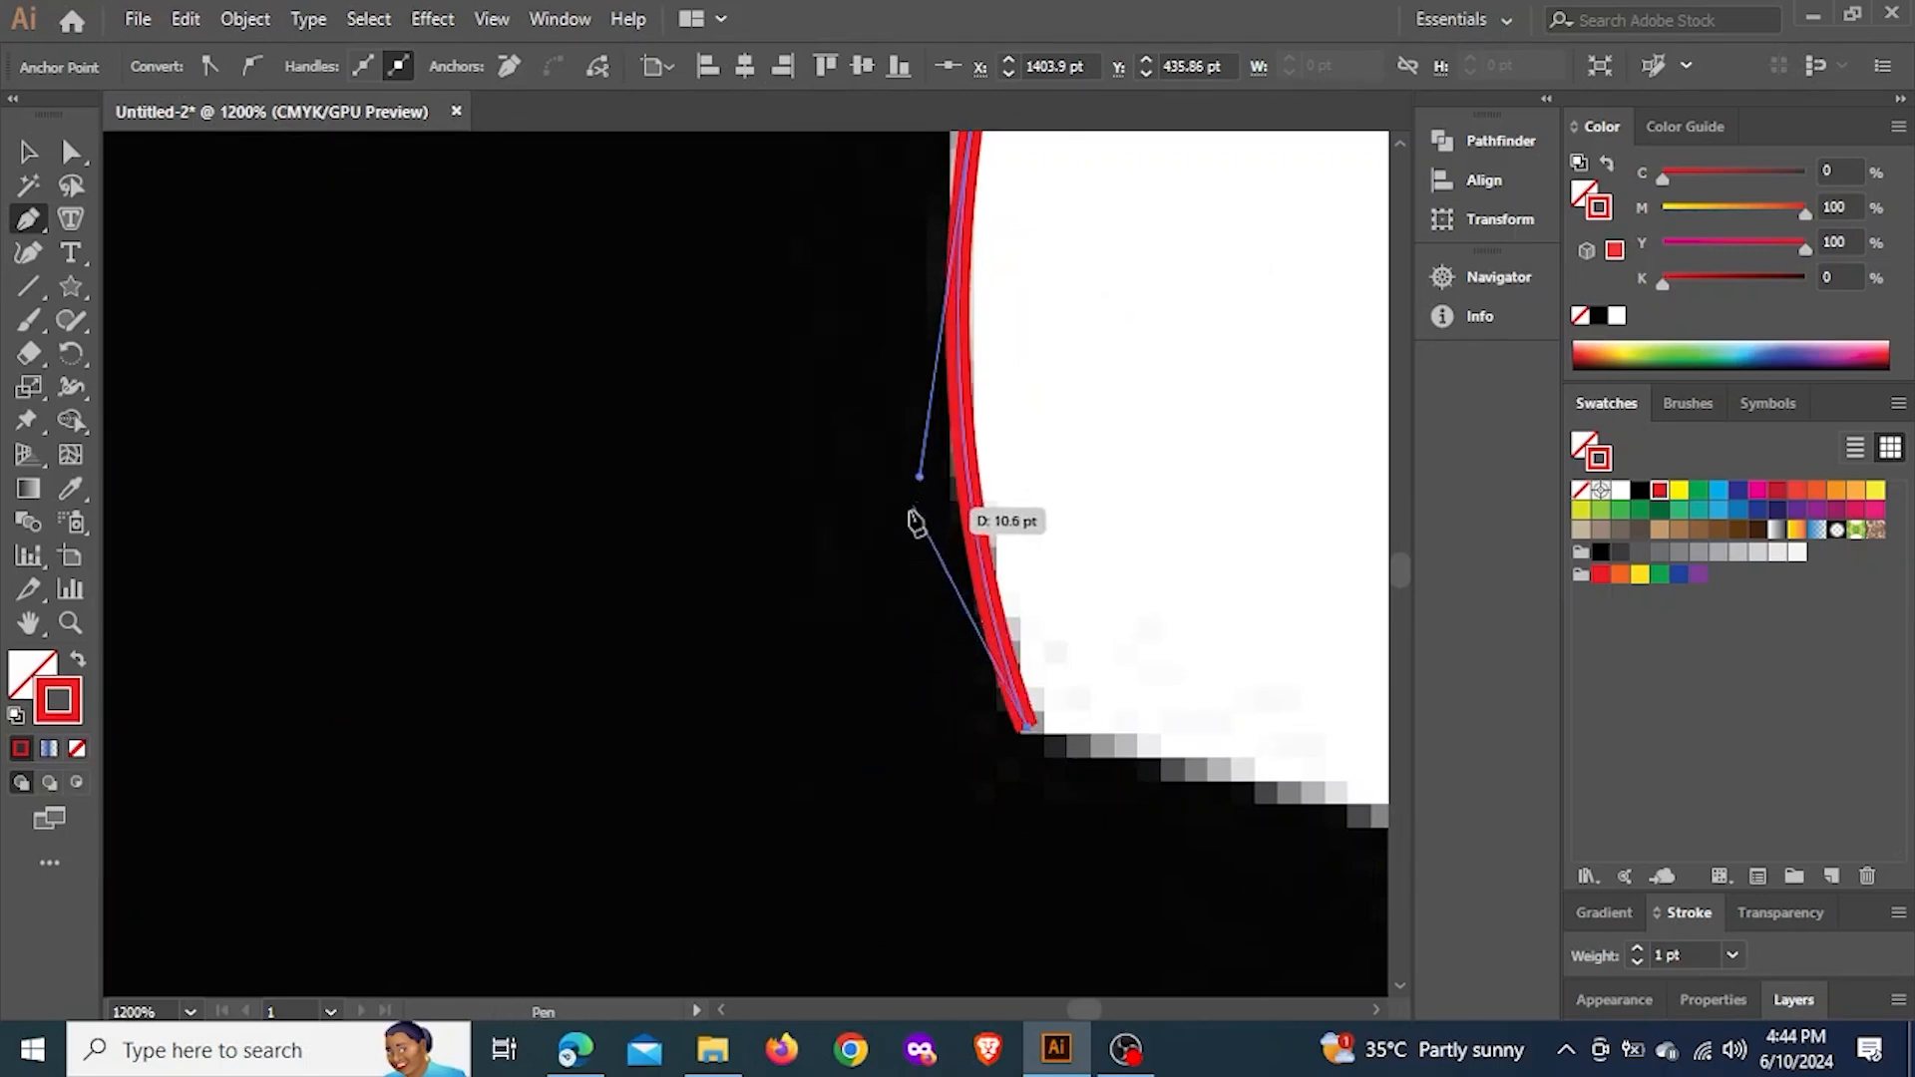
scroll(862, 589, "down", 4)
scroll(908, 605, "up", 1)
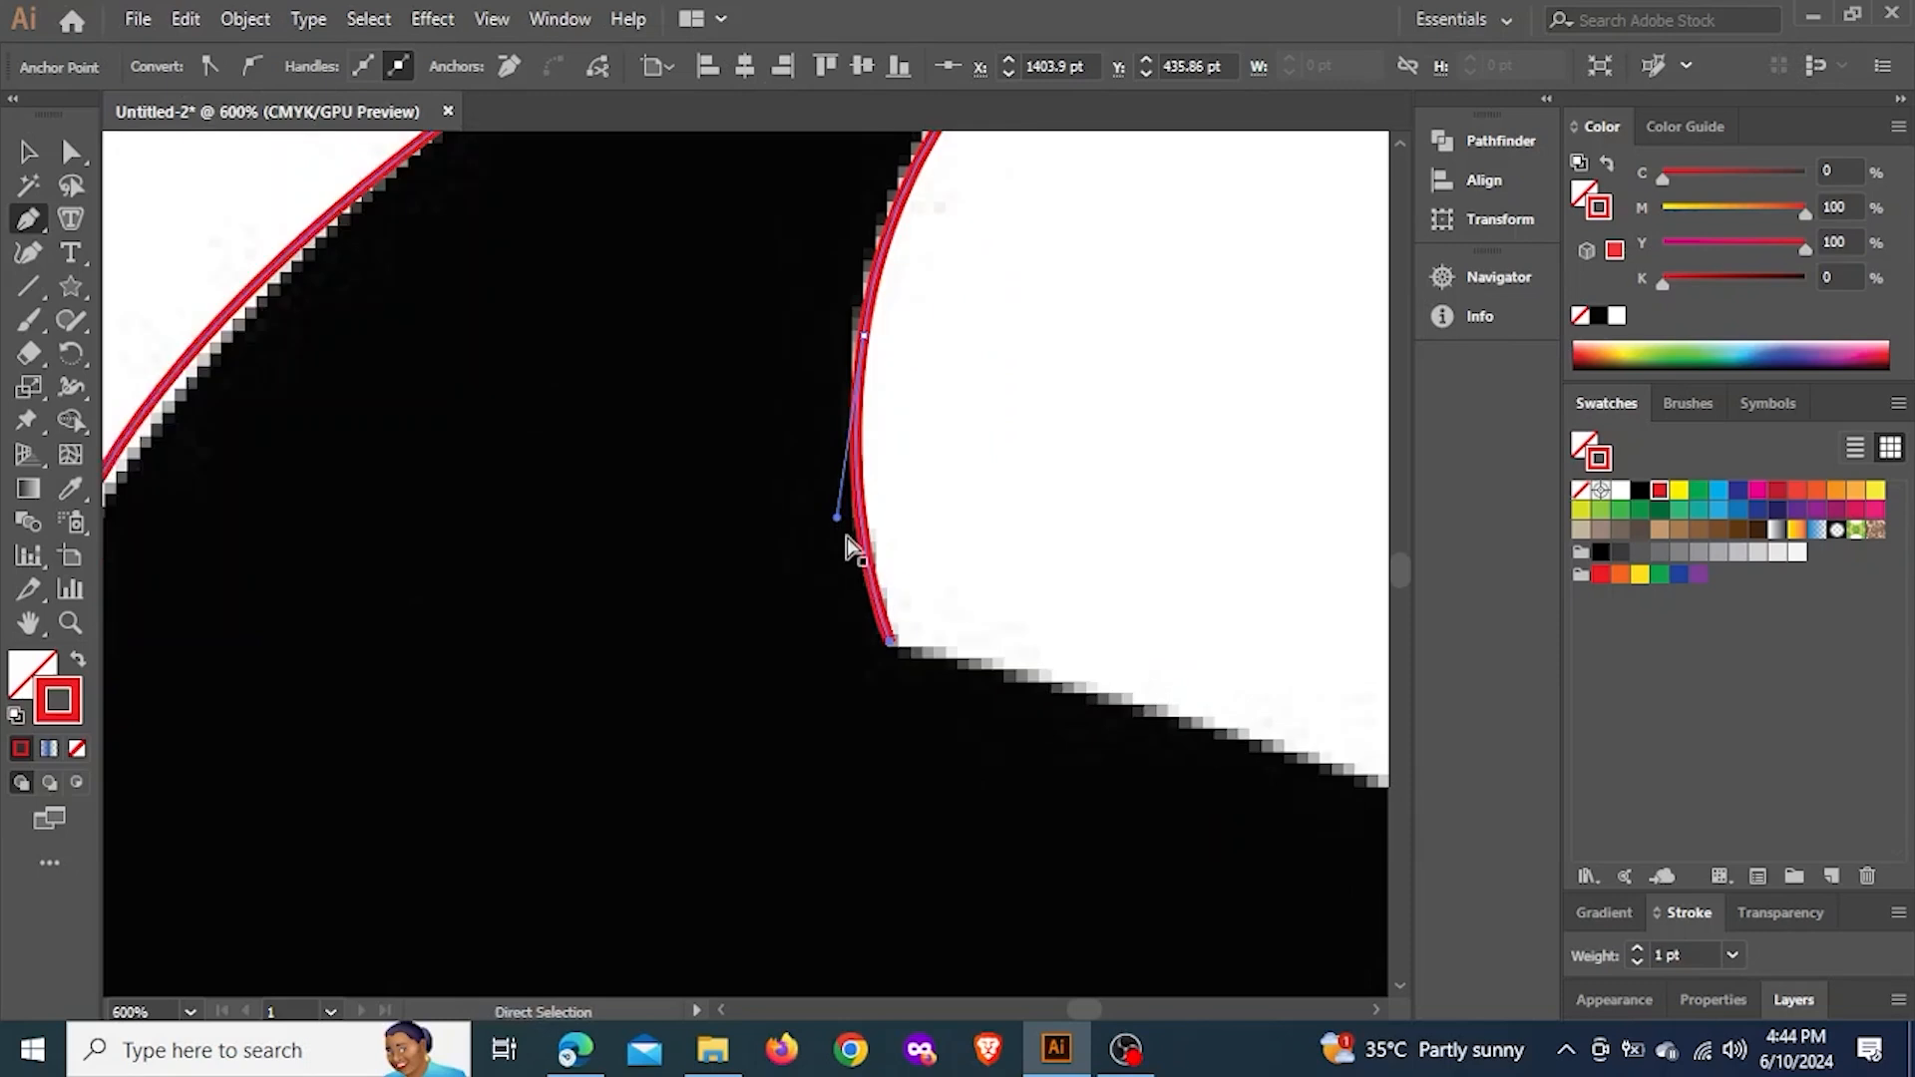
left_click_drag(837, 519, 830, 552)
Trace the dolphin's rear back through smooth anchors mid-slope and at the tail's base, ending on the upper edge of the tail fluke
scroll(839, 549, "down", 2)
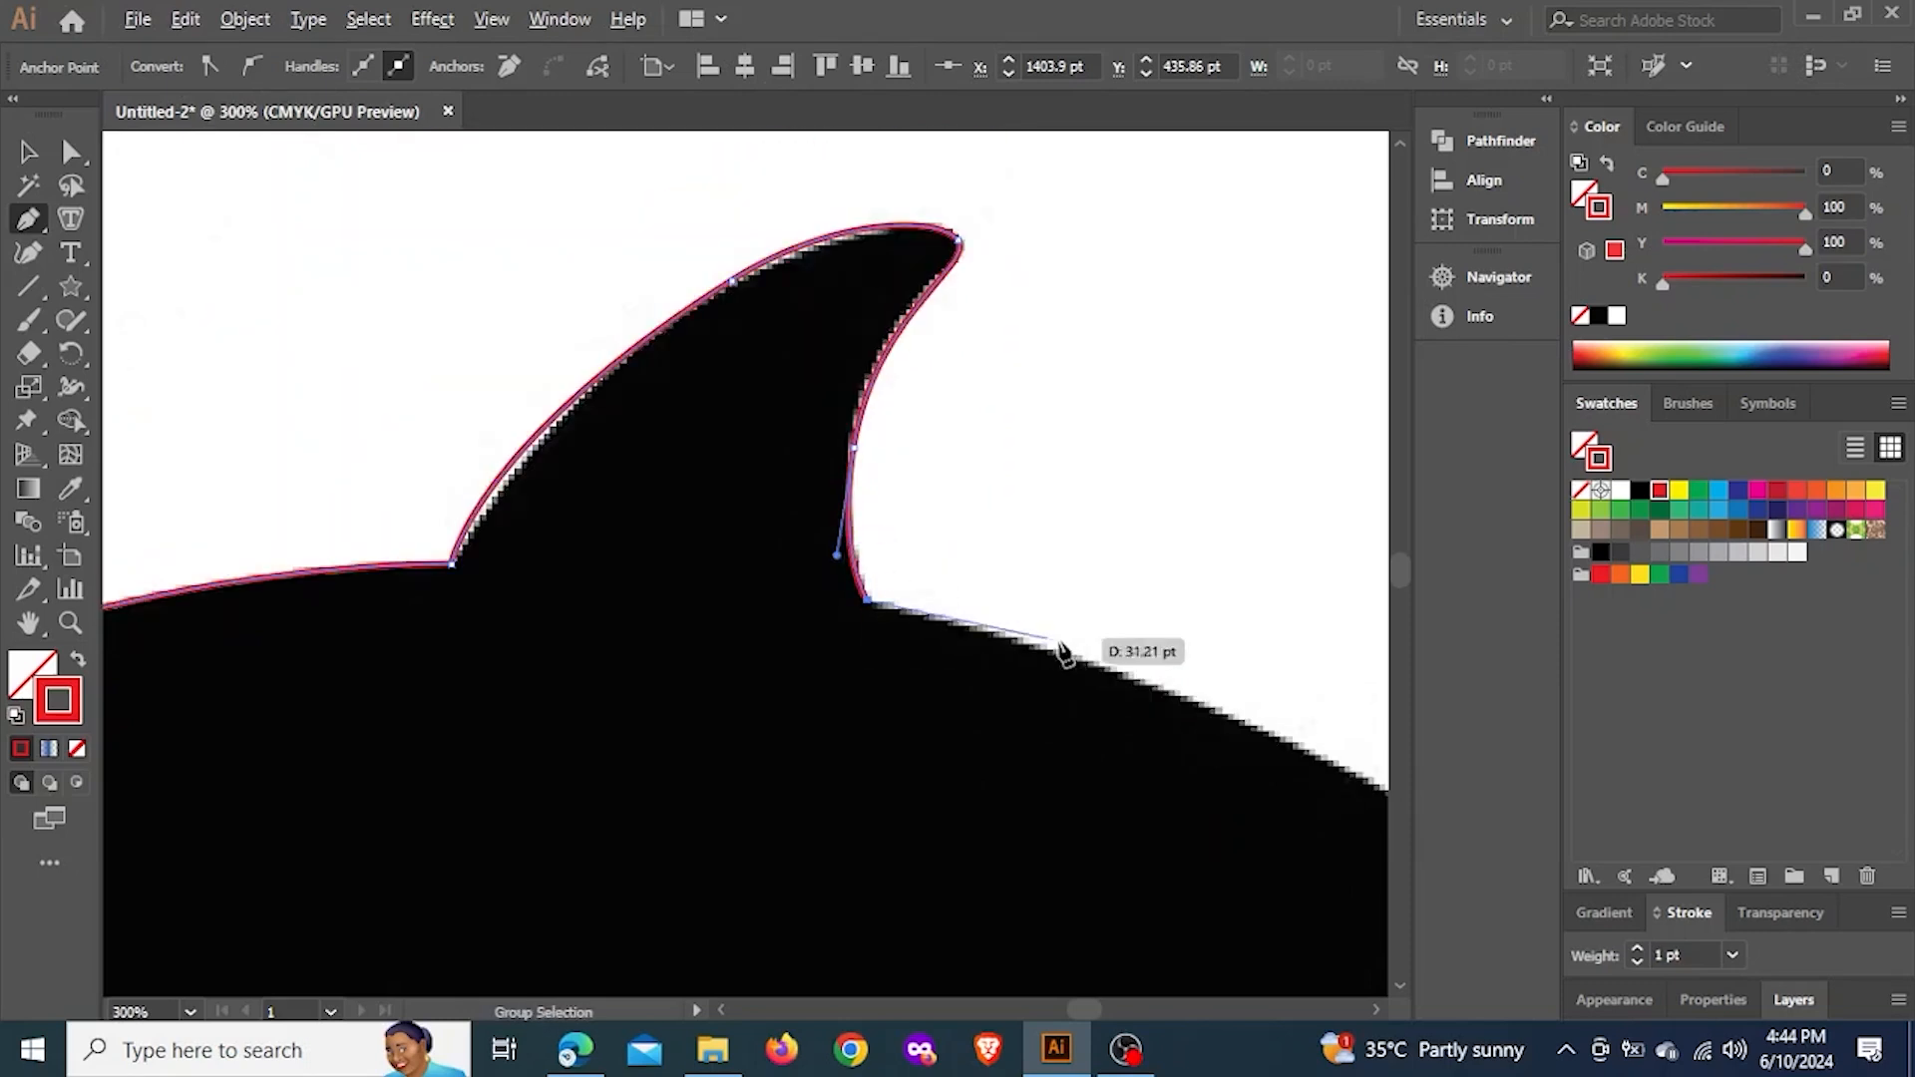
left_click_drag(1055, 634, 806, 408)
scroll(797, 405, "down", 3)
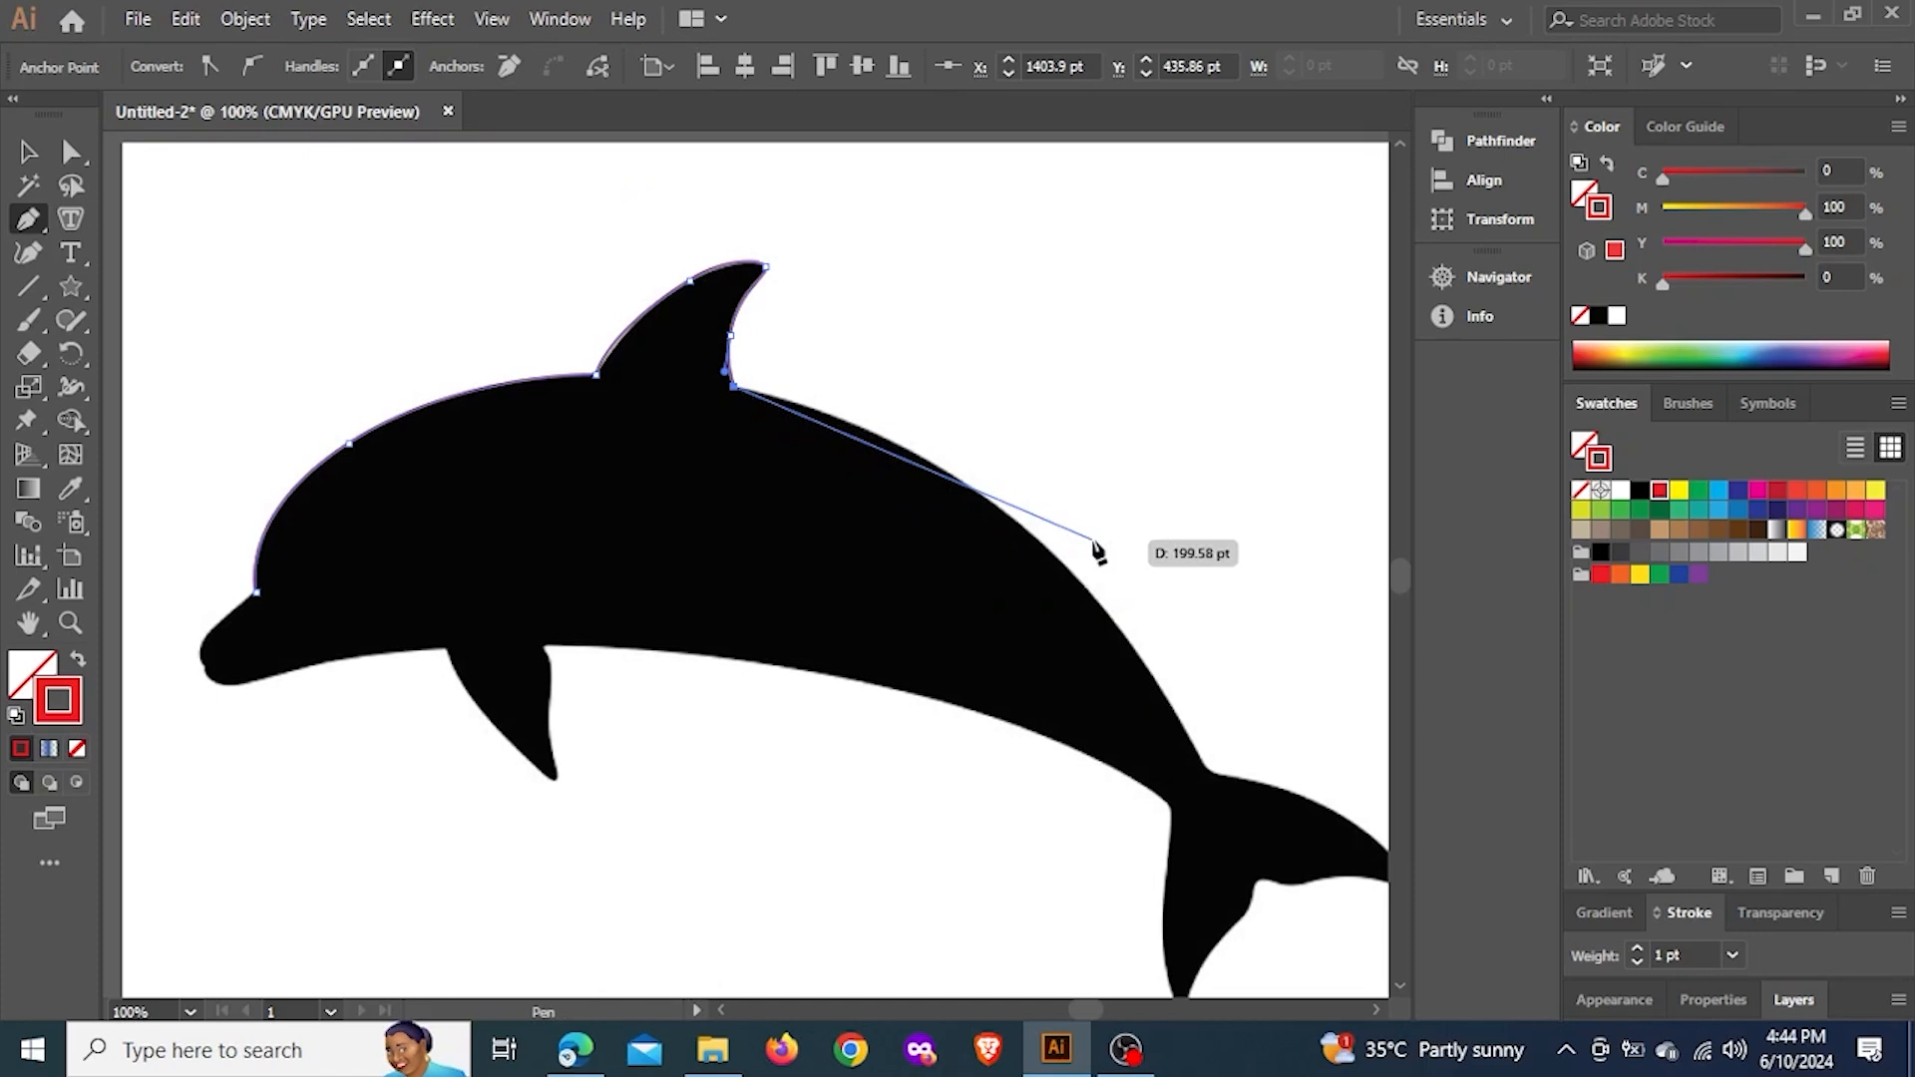
scroll(1027, 558, "up", 1)
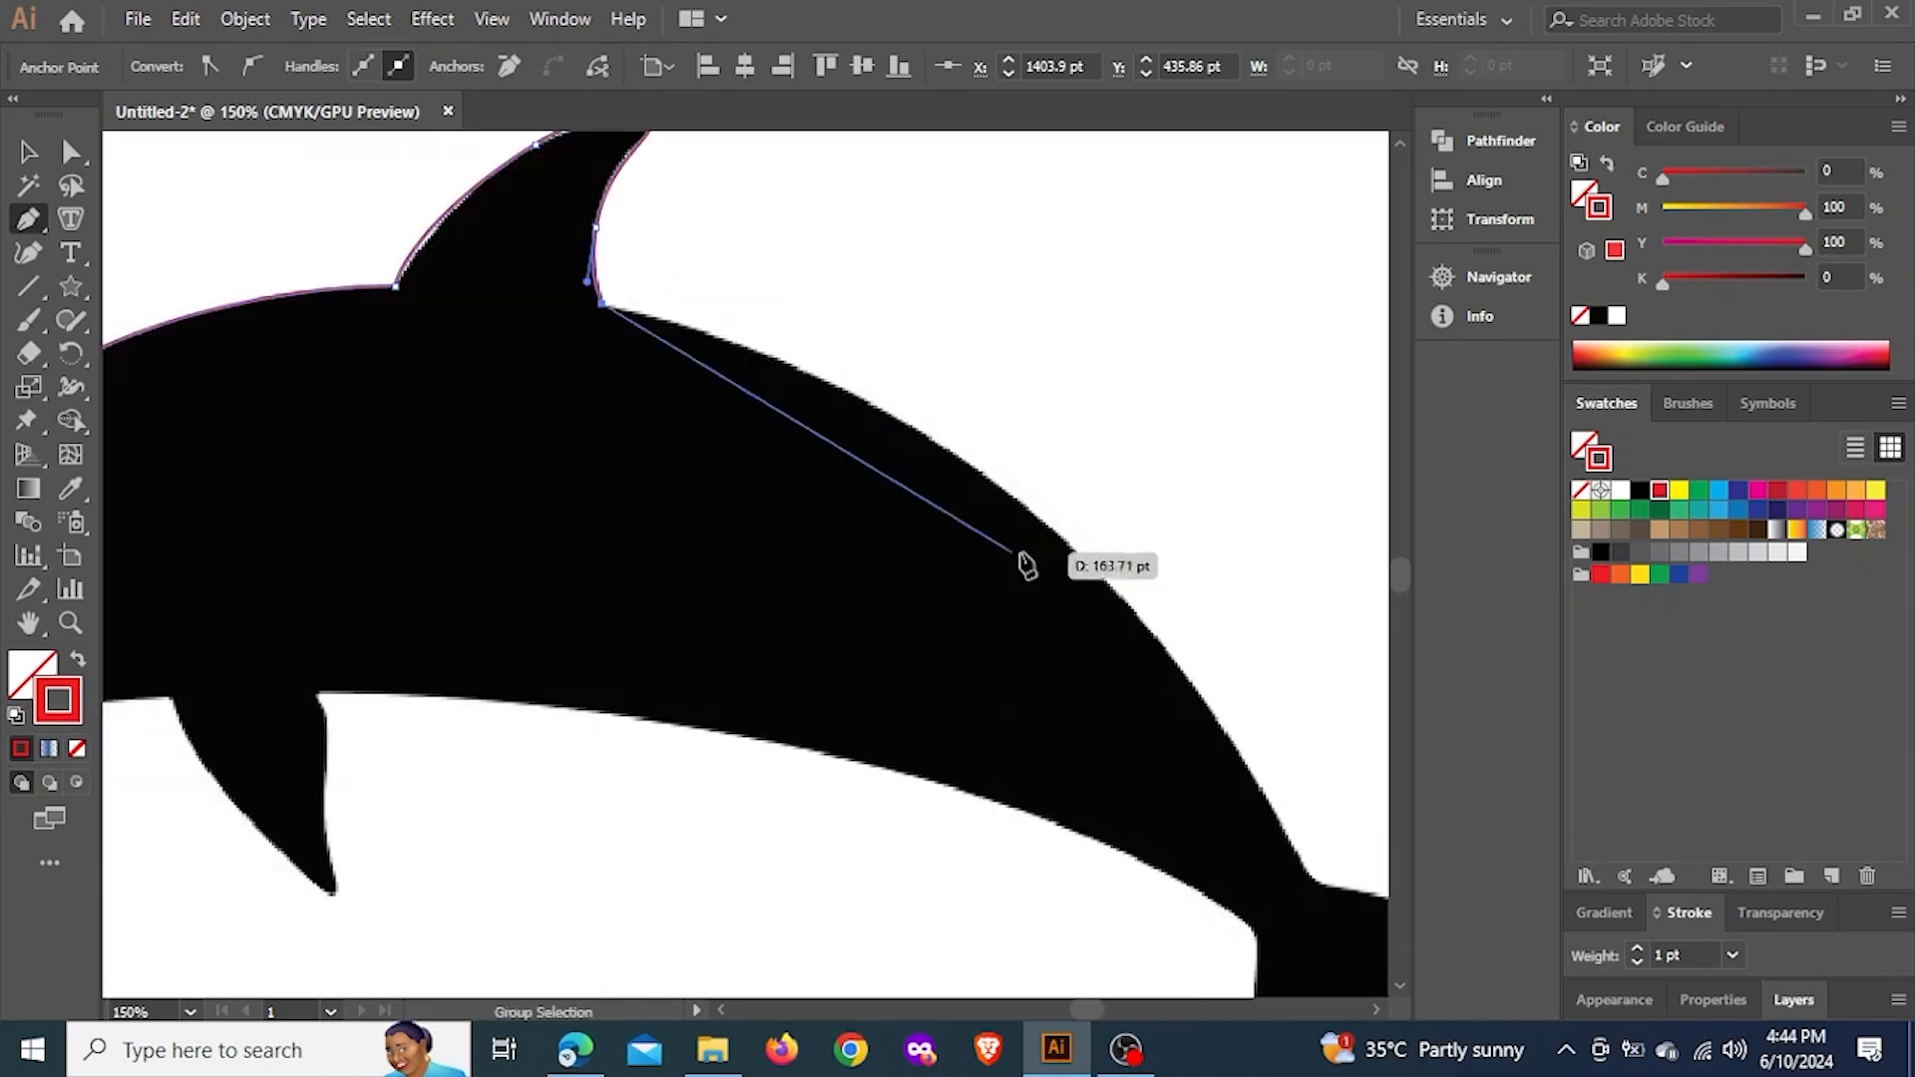
left_click_drag(1027, 512, 1232, 680)
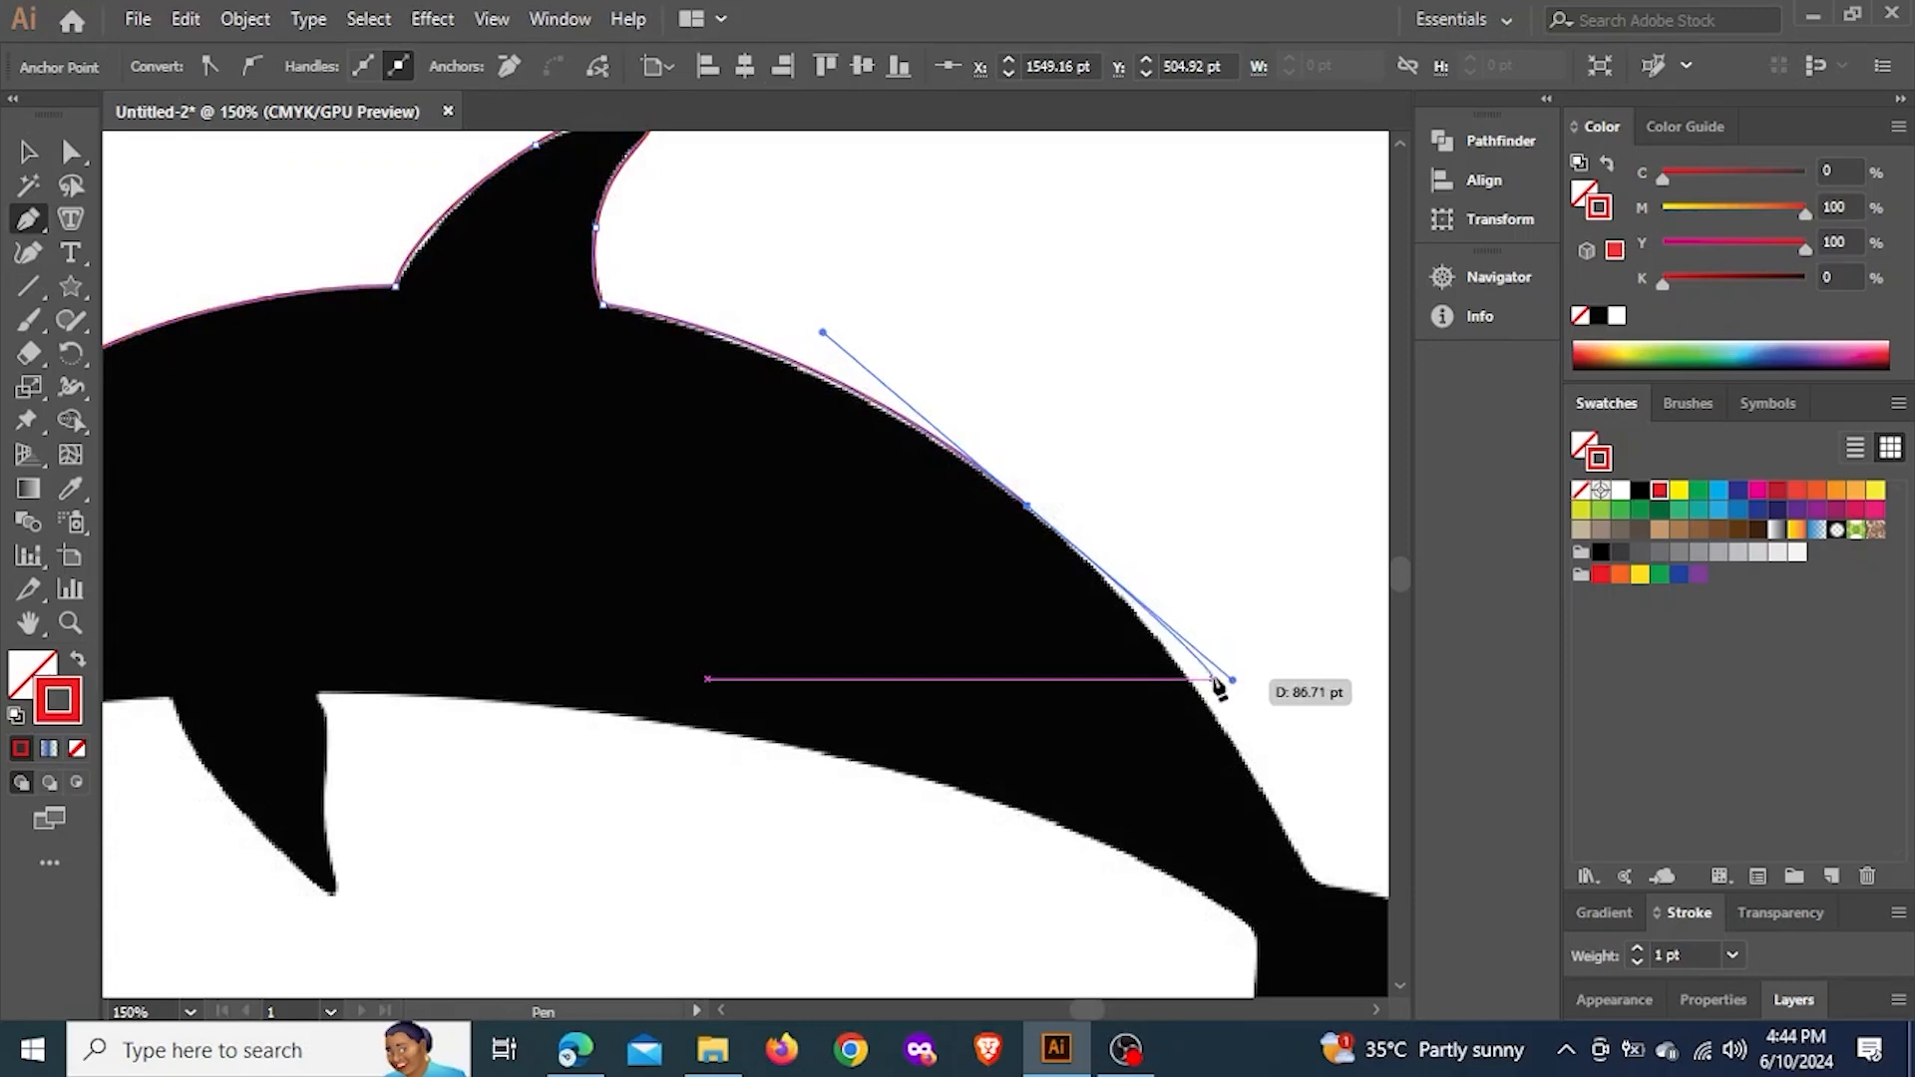
scroll(1081, 684, "up", 2)
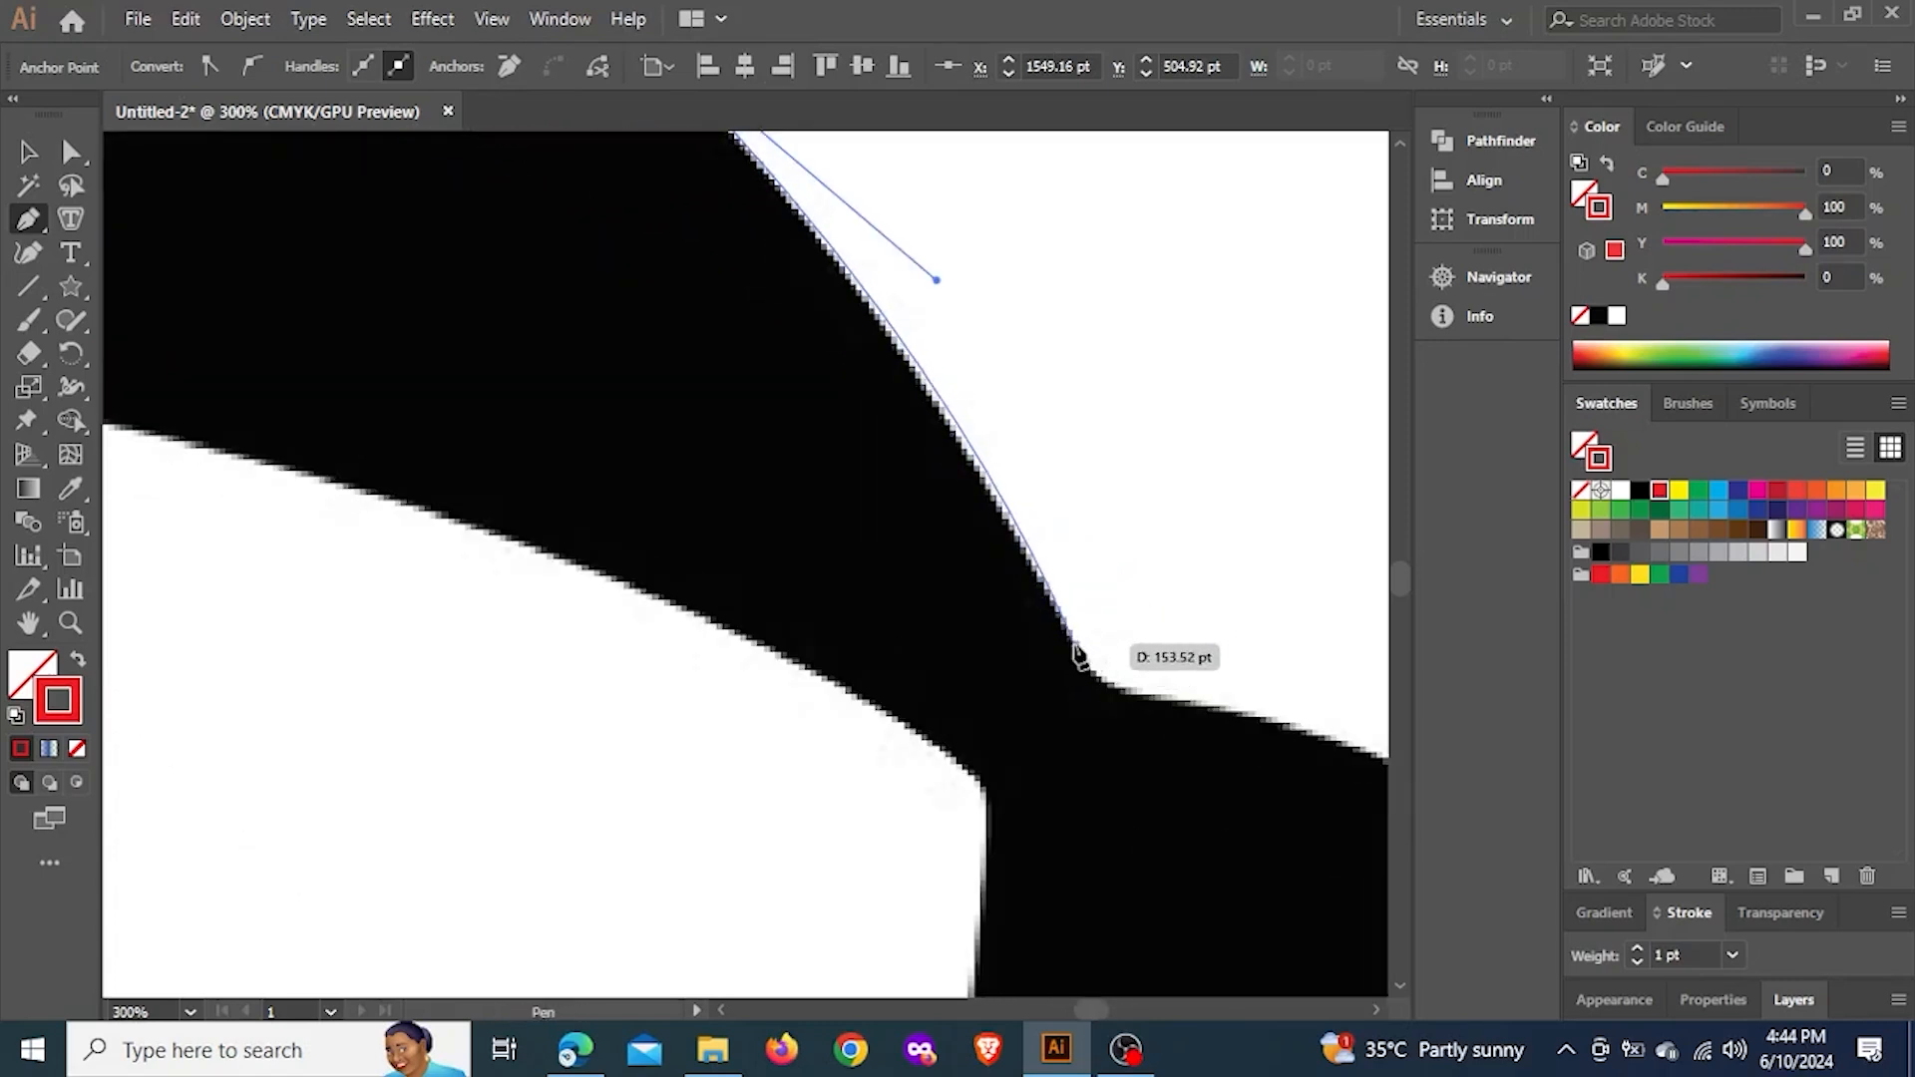
left_click_drag(1075, 650, 1101, 705)
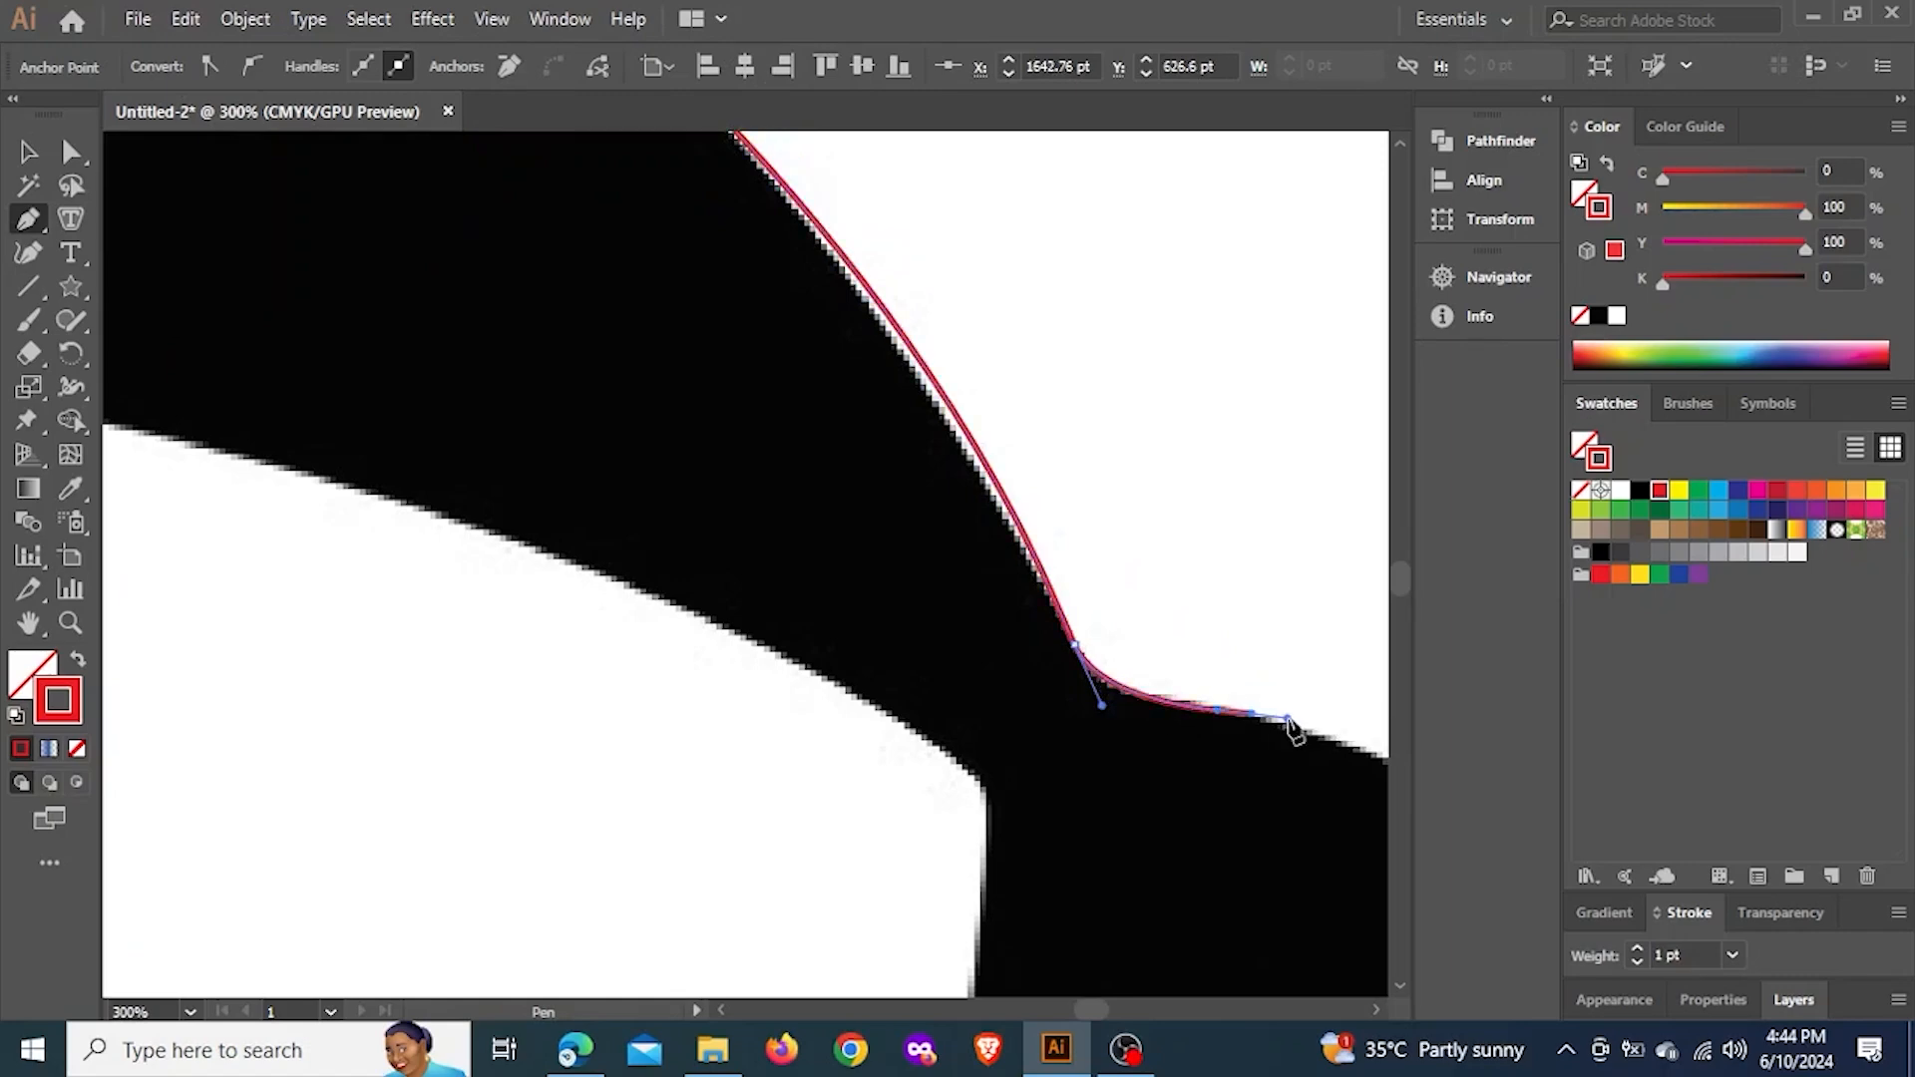
left_click_drag(1287, 719, 824, 1052)
Switch to the browser and copy the rabbit silhouette image from the "vector silhouette" image results
left_click(575, 1049)
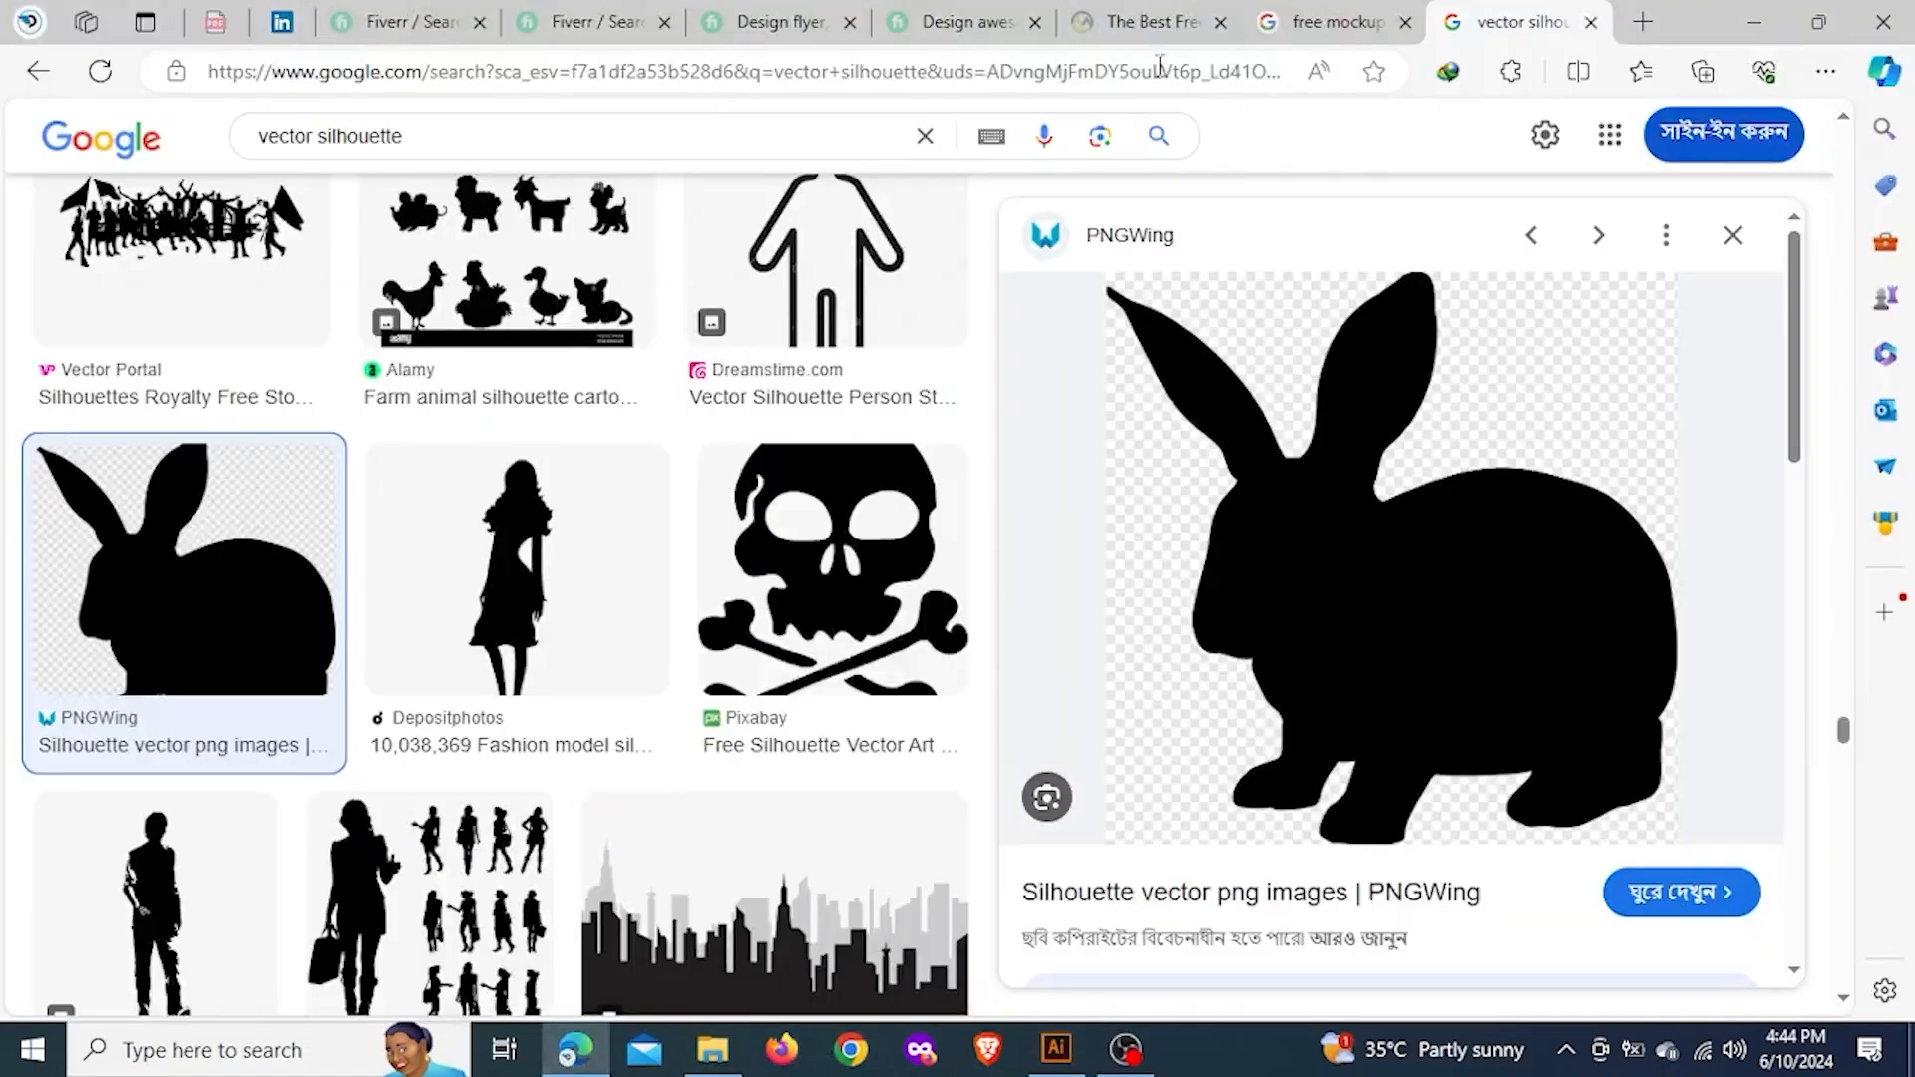
left_click(487, 130)
right_click(1361, 560)
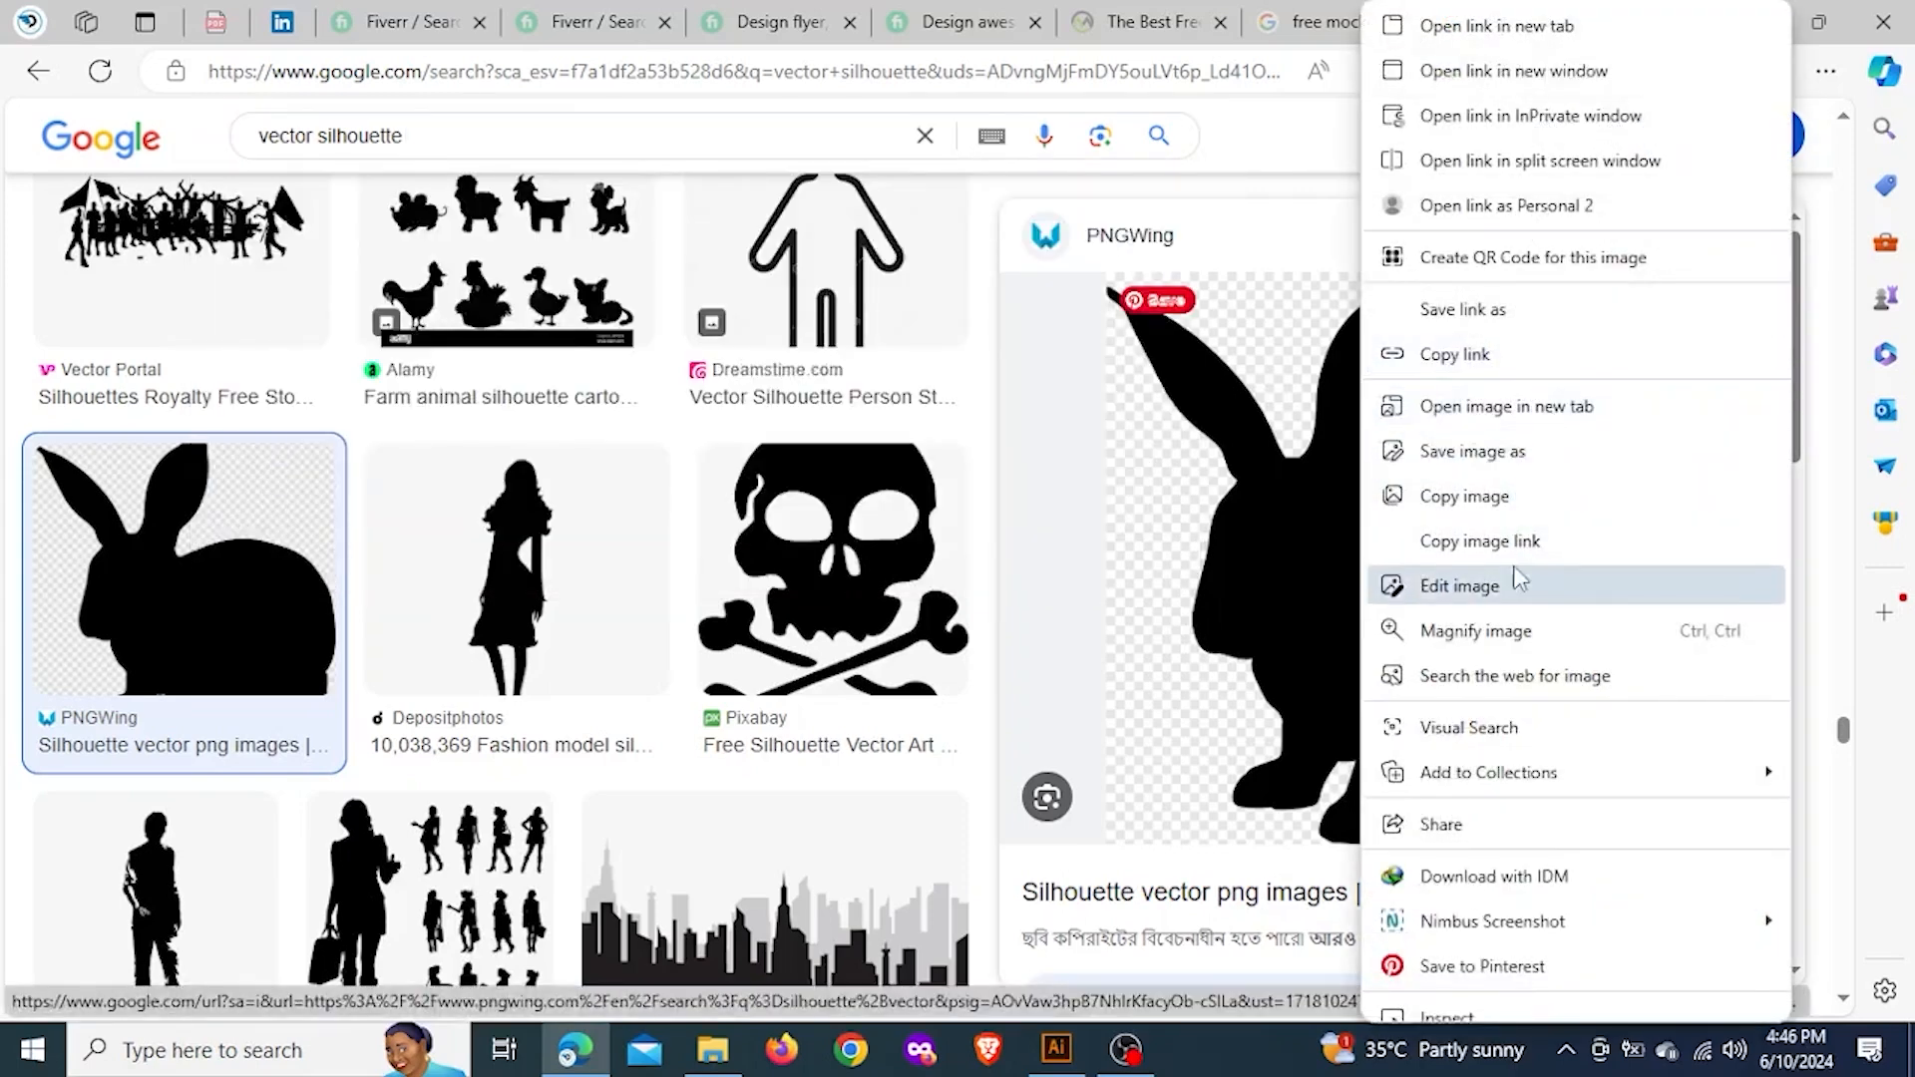
left_click(1522, 503)
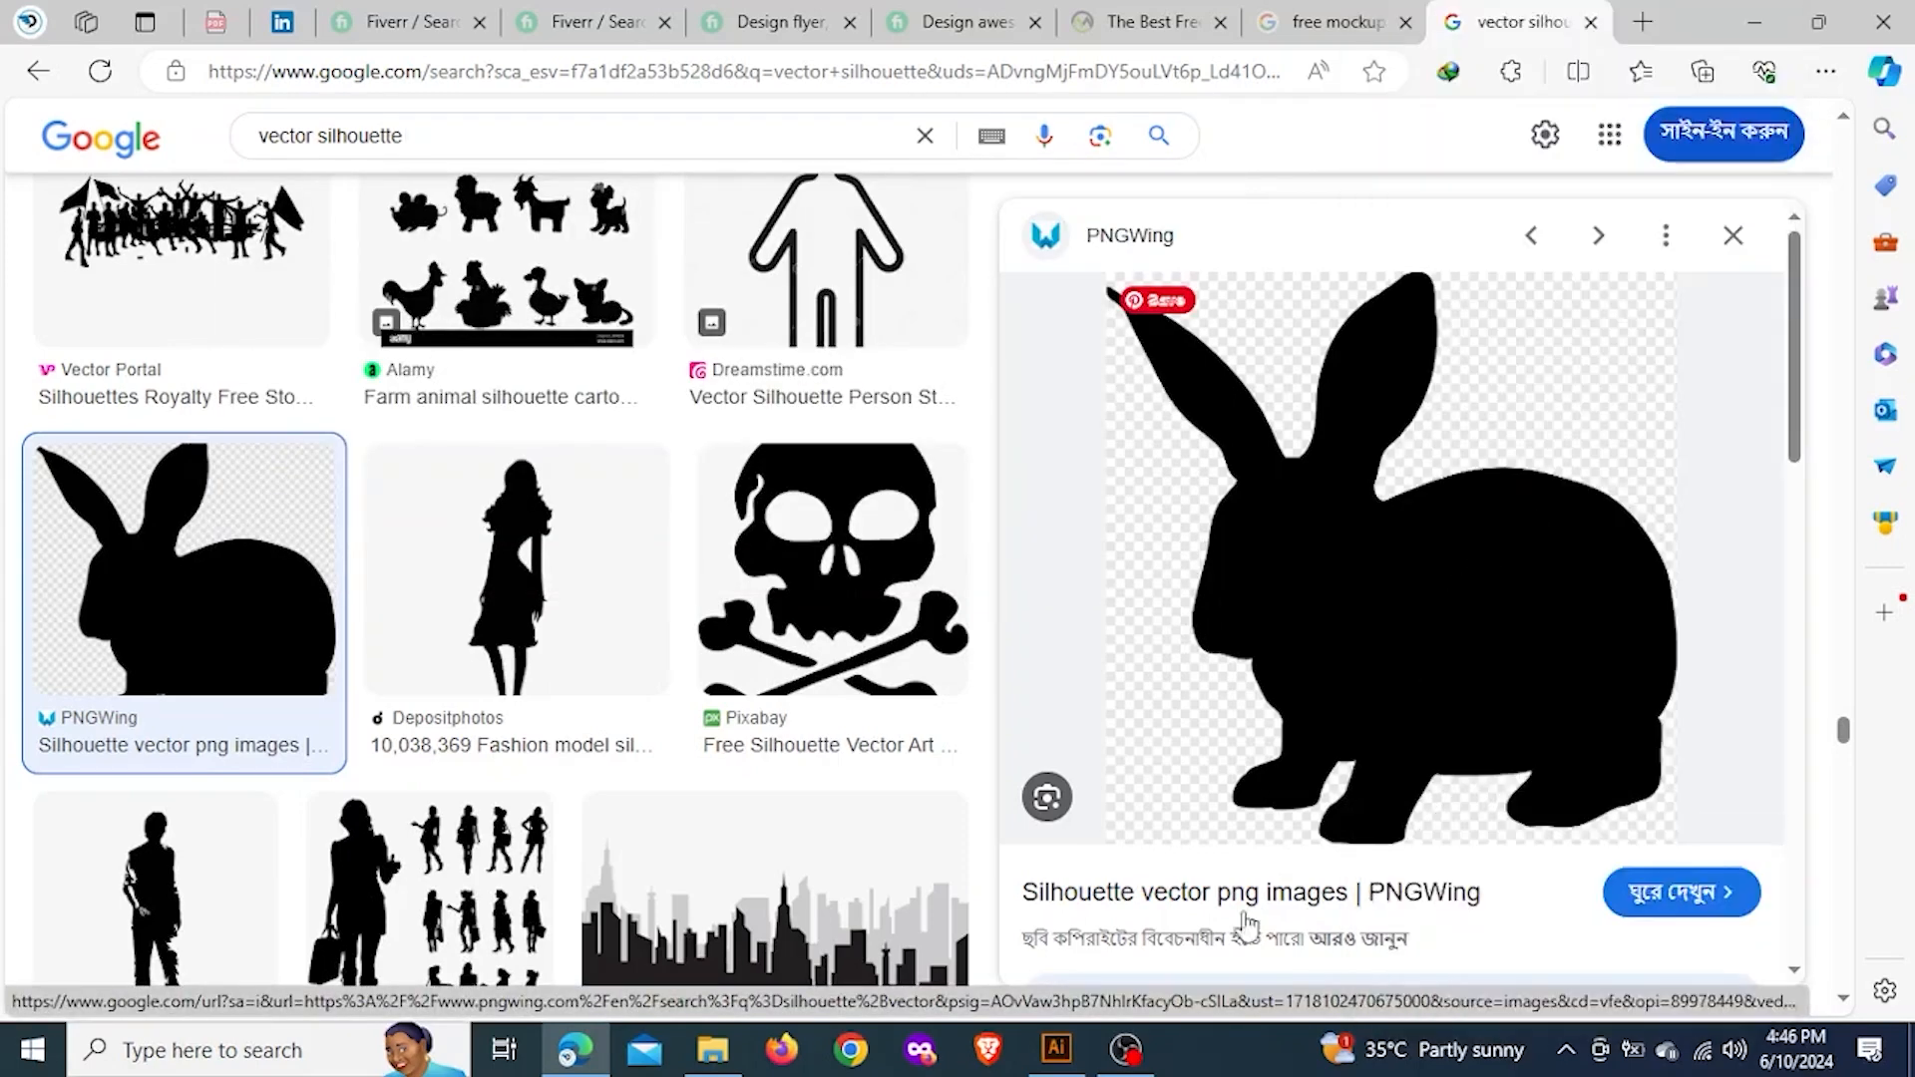
Return to Illustrator, deselect the dolphin outline, and paste the rabbit image onto the empty canvas beneath the dolphin and cat images
left_click(1056, 1048)
key("v")
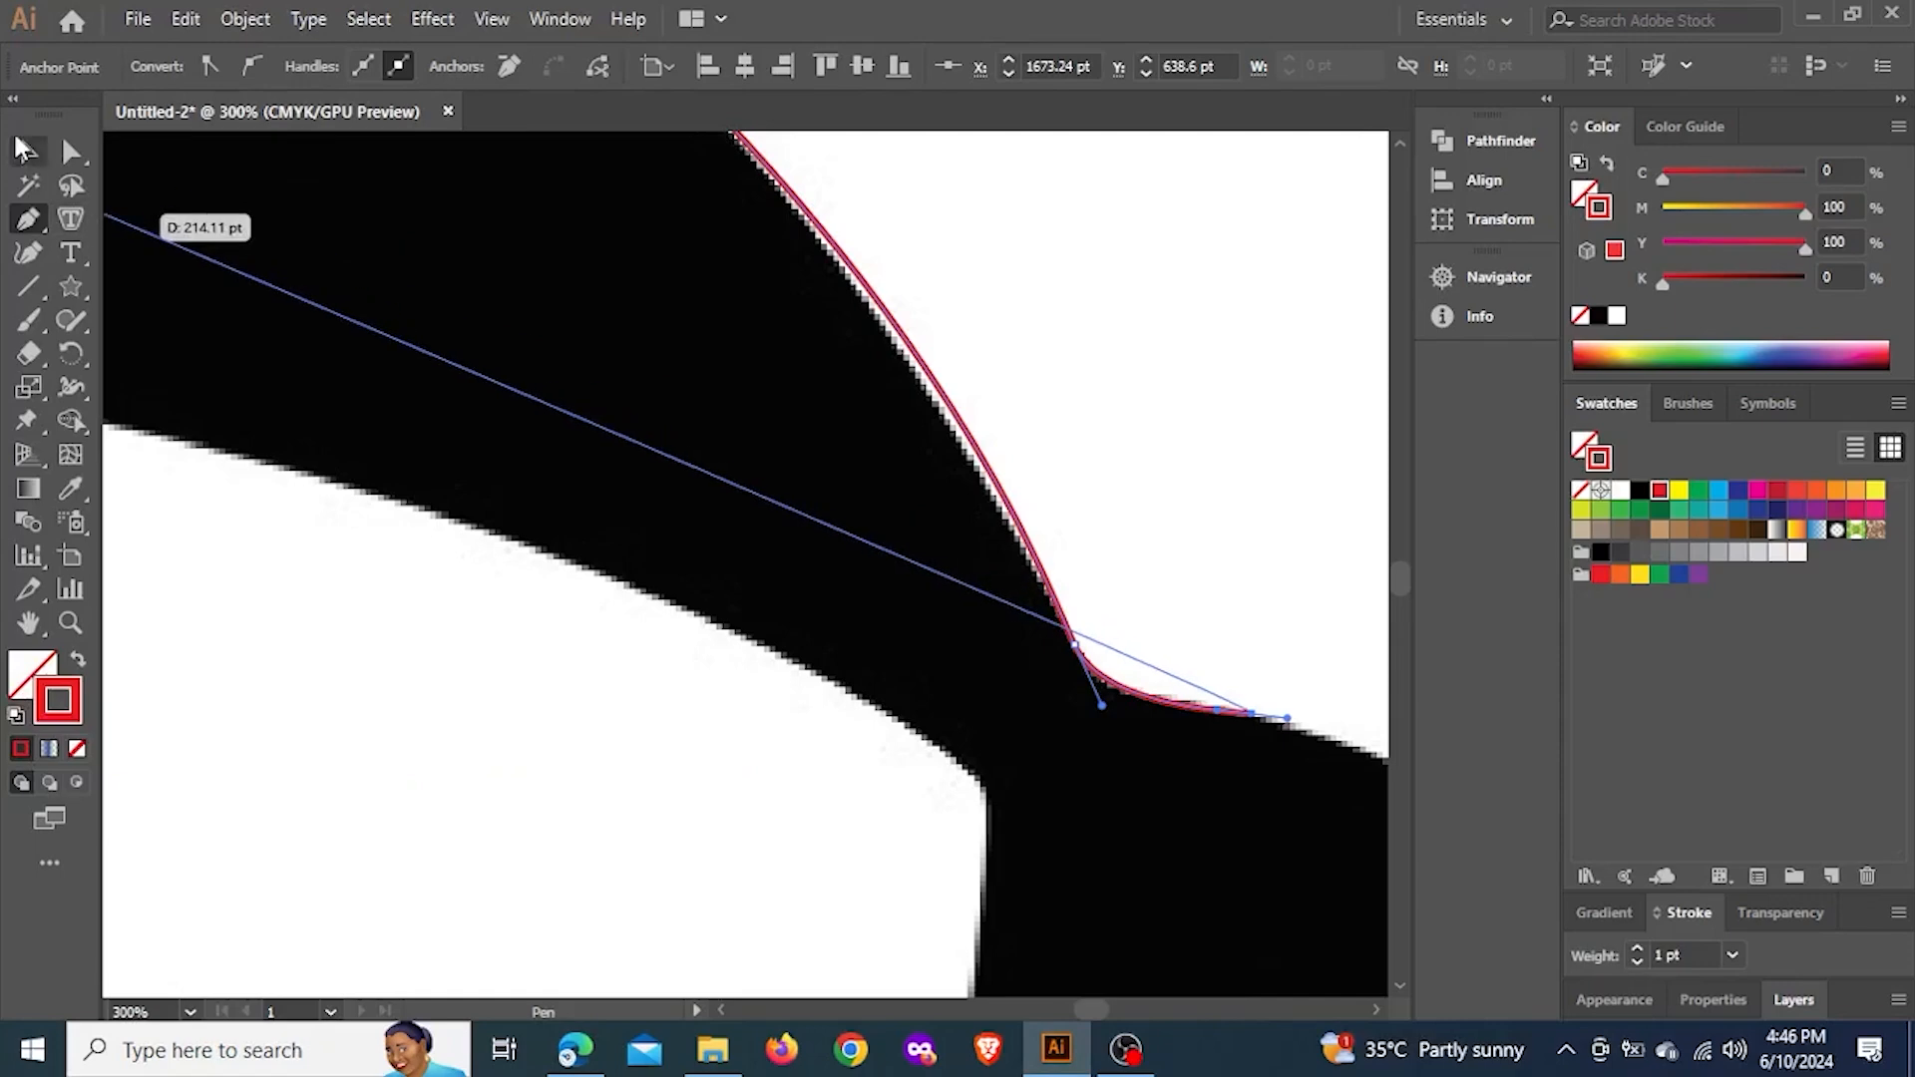
key("ctrl+1")
scroll(788, 460, "down", 6)
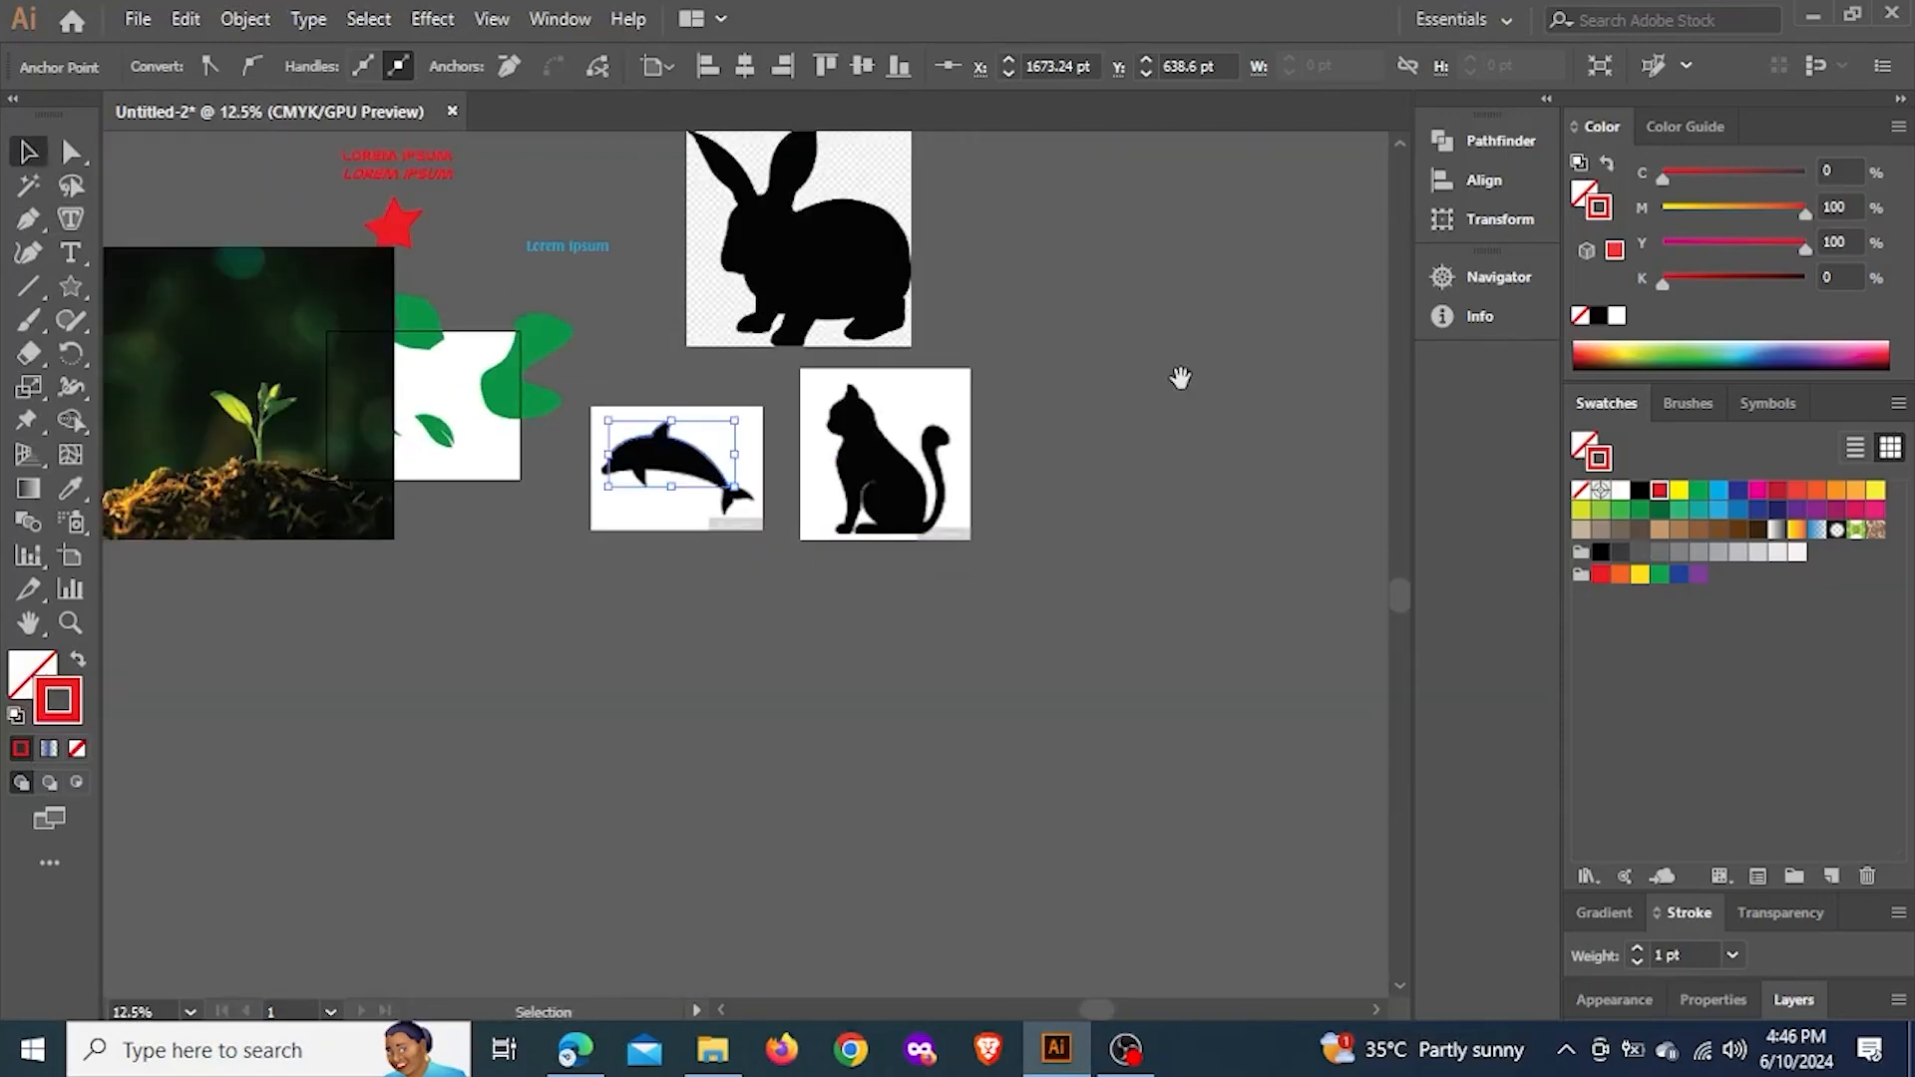
left_click_drag(1179, 376, 1135, 235)
left_click(721, 625)
key("ctrl+v")
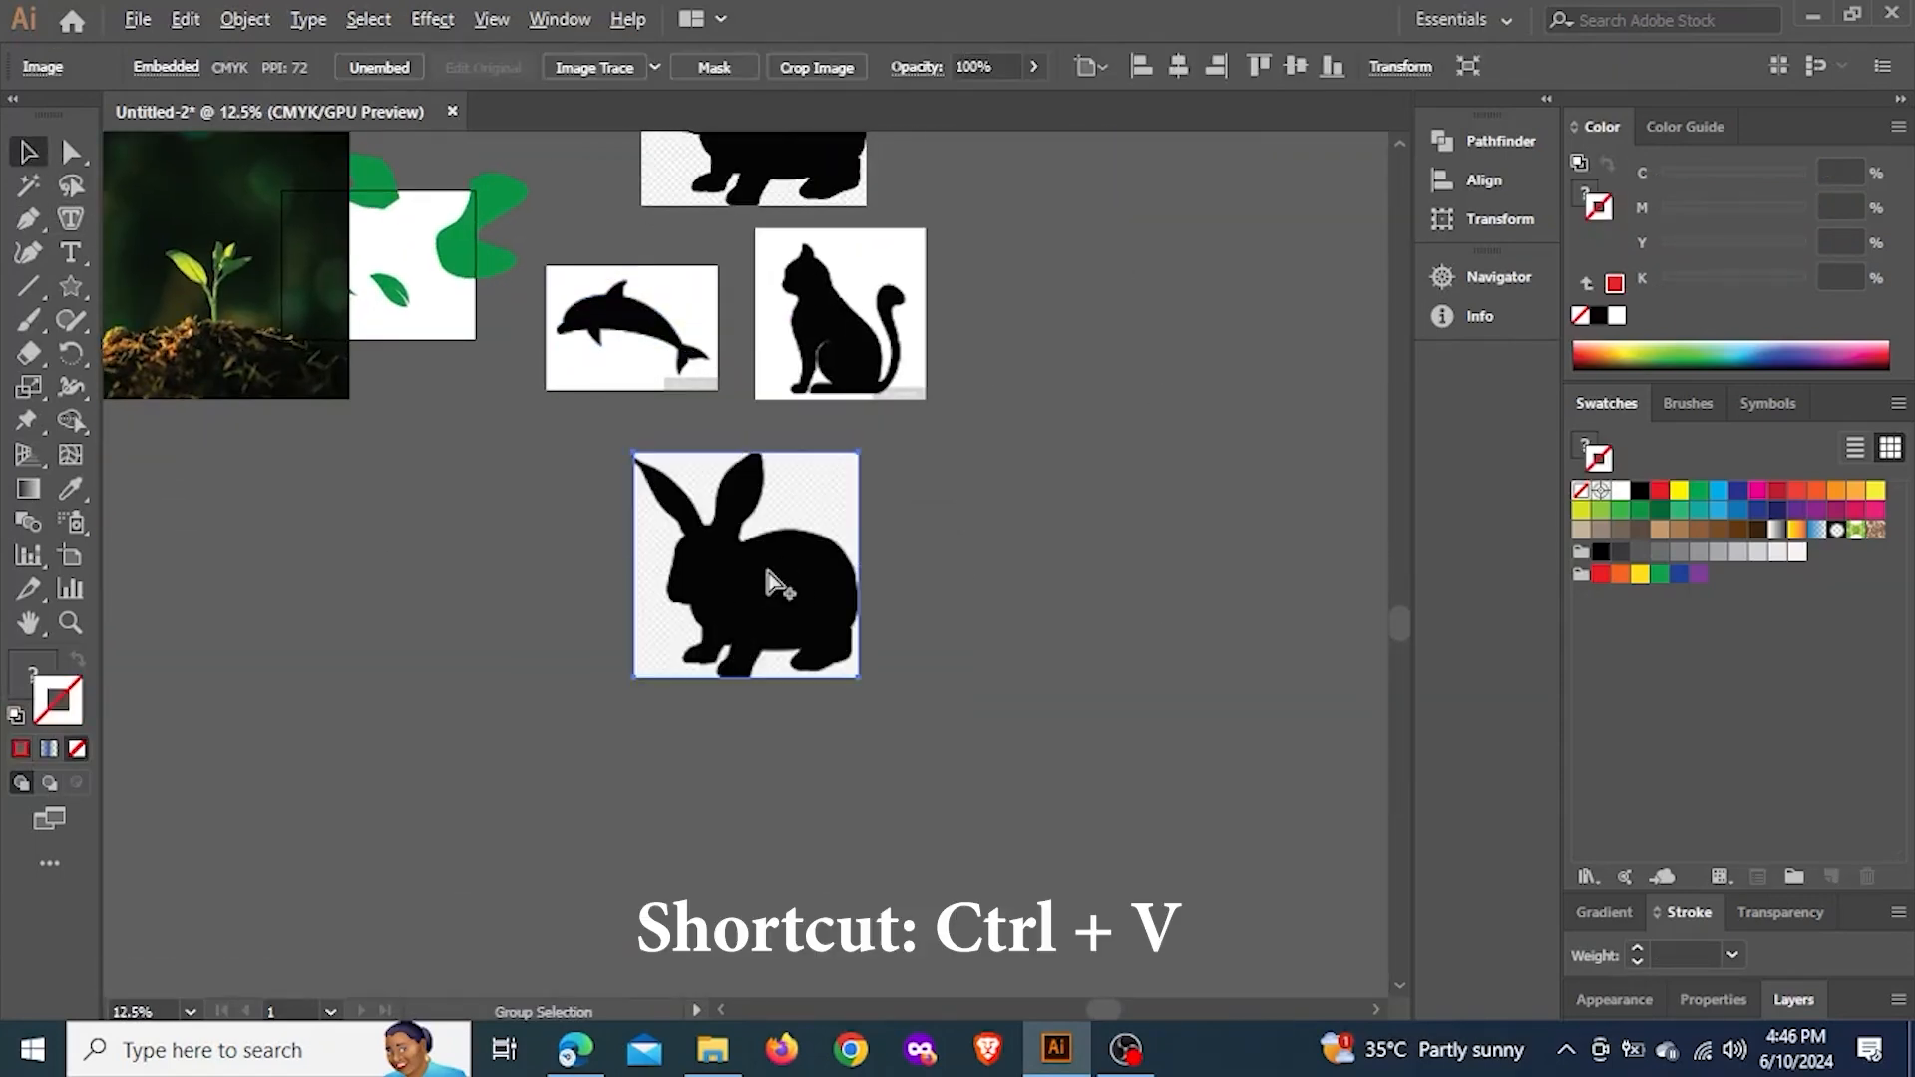
scroll(768, 583, "up", 3)
scroll(651, 440, "down", 2)
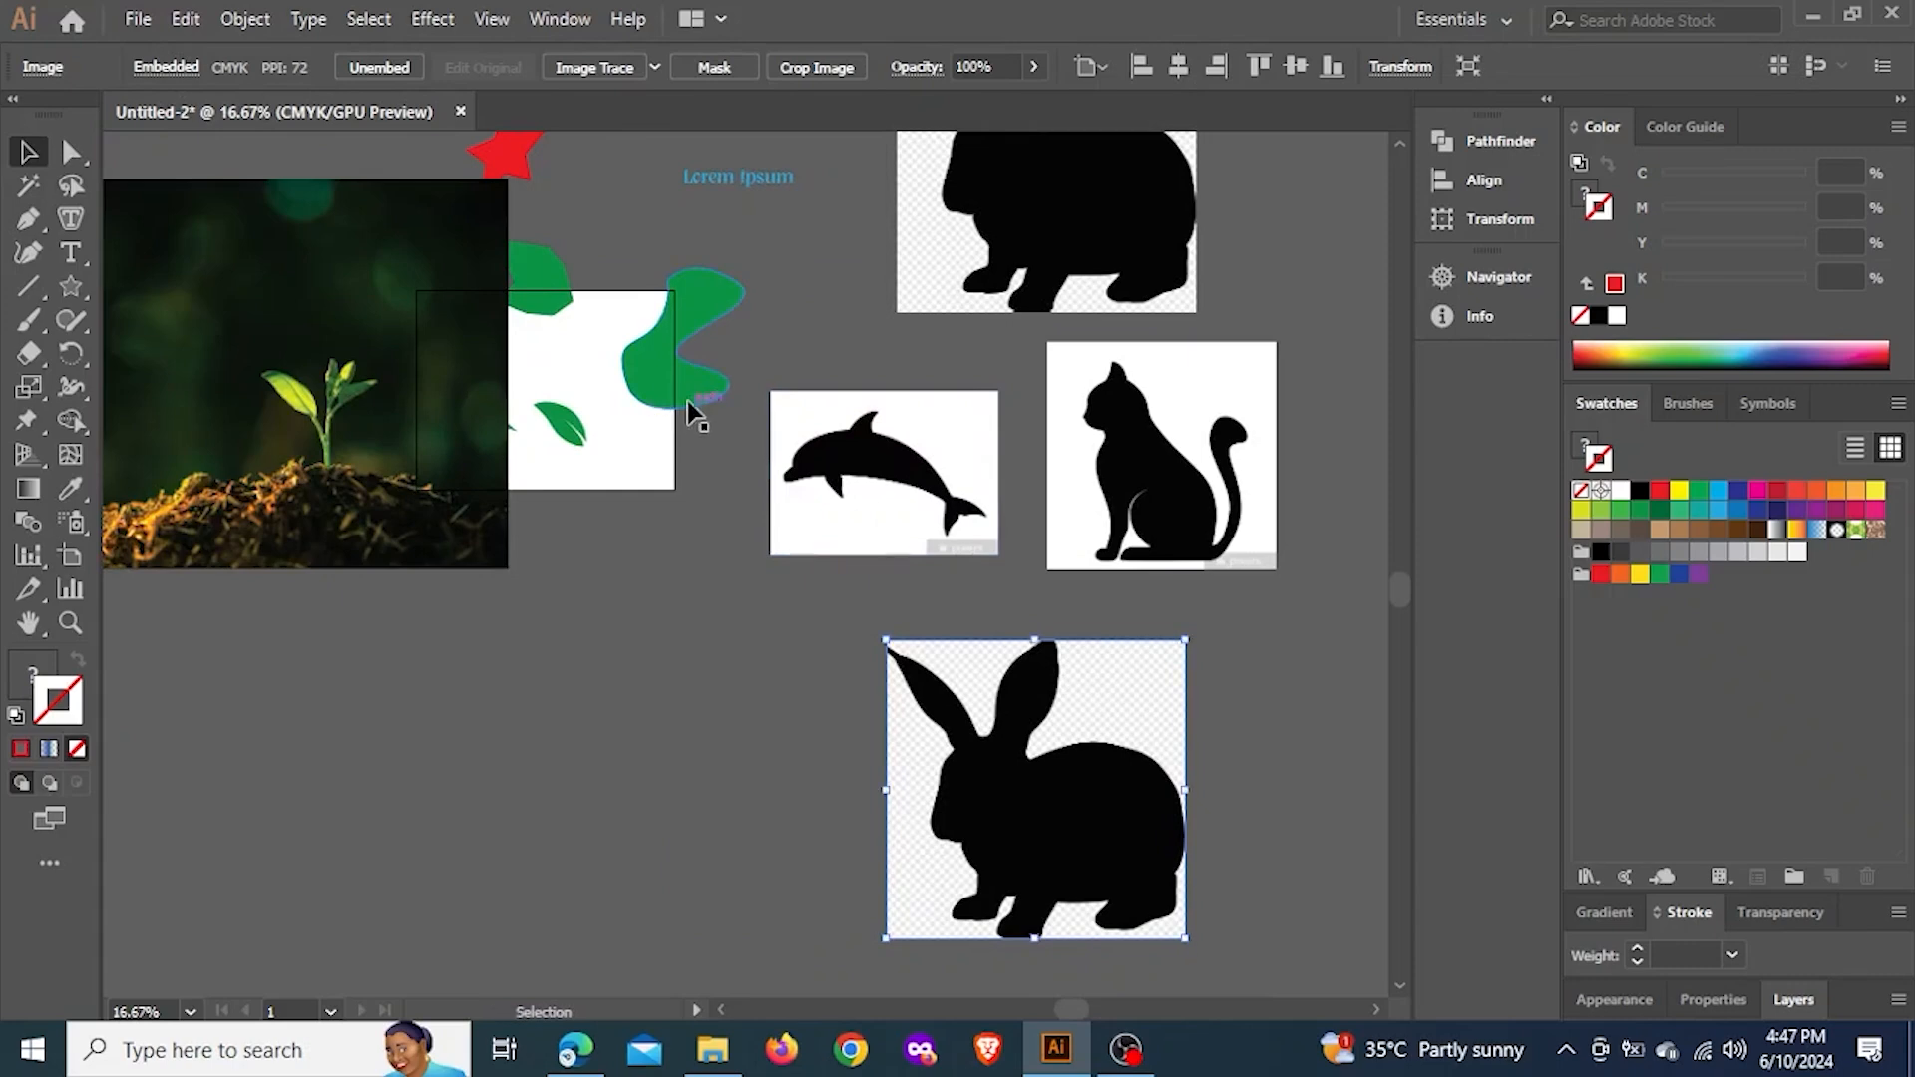
Resume the dolphin outline with the Pen tool from its end anchor and curve along the fluke's upper edge to a smooth anchor near the tip
left_click(30, 216)
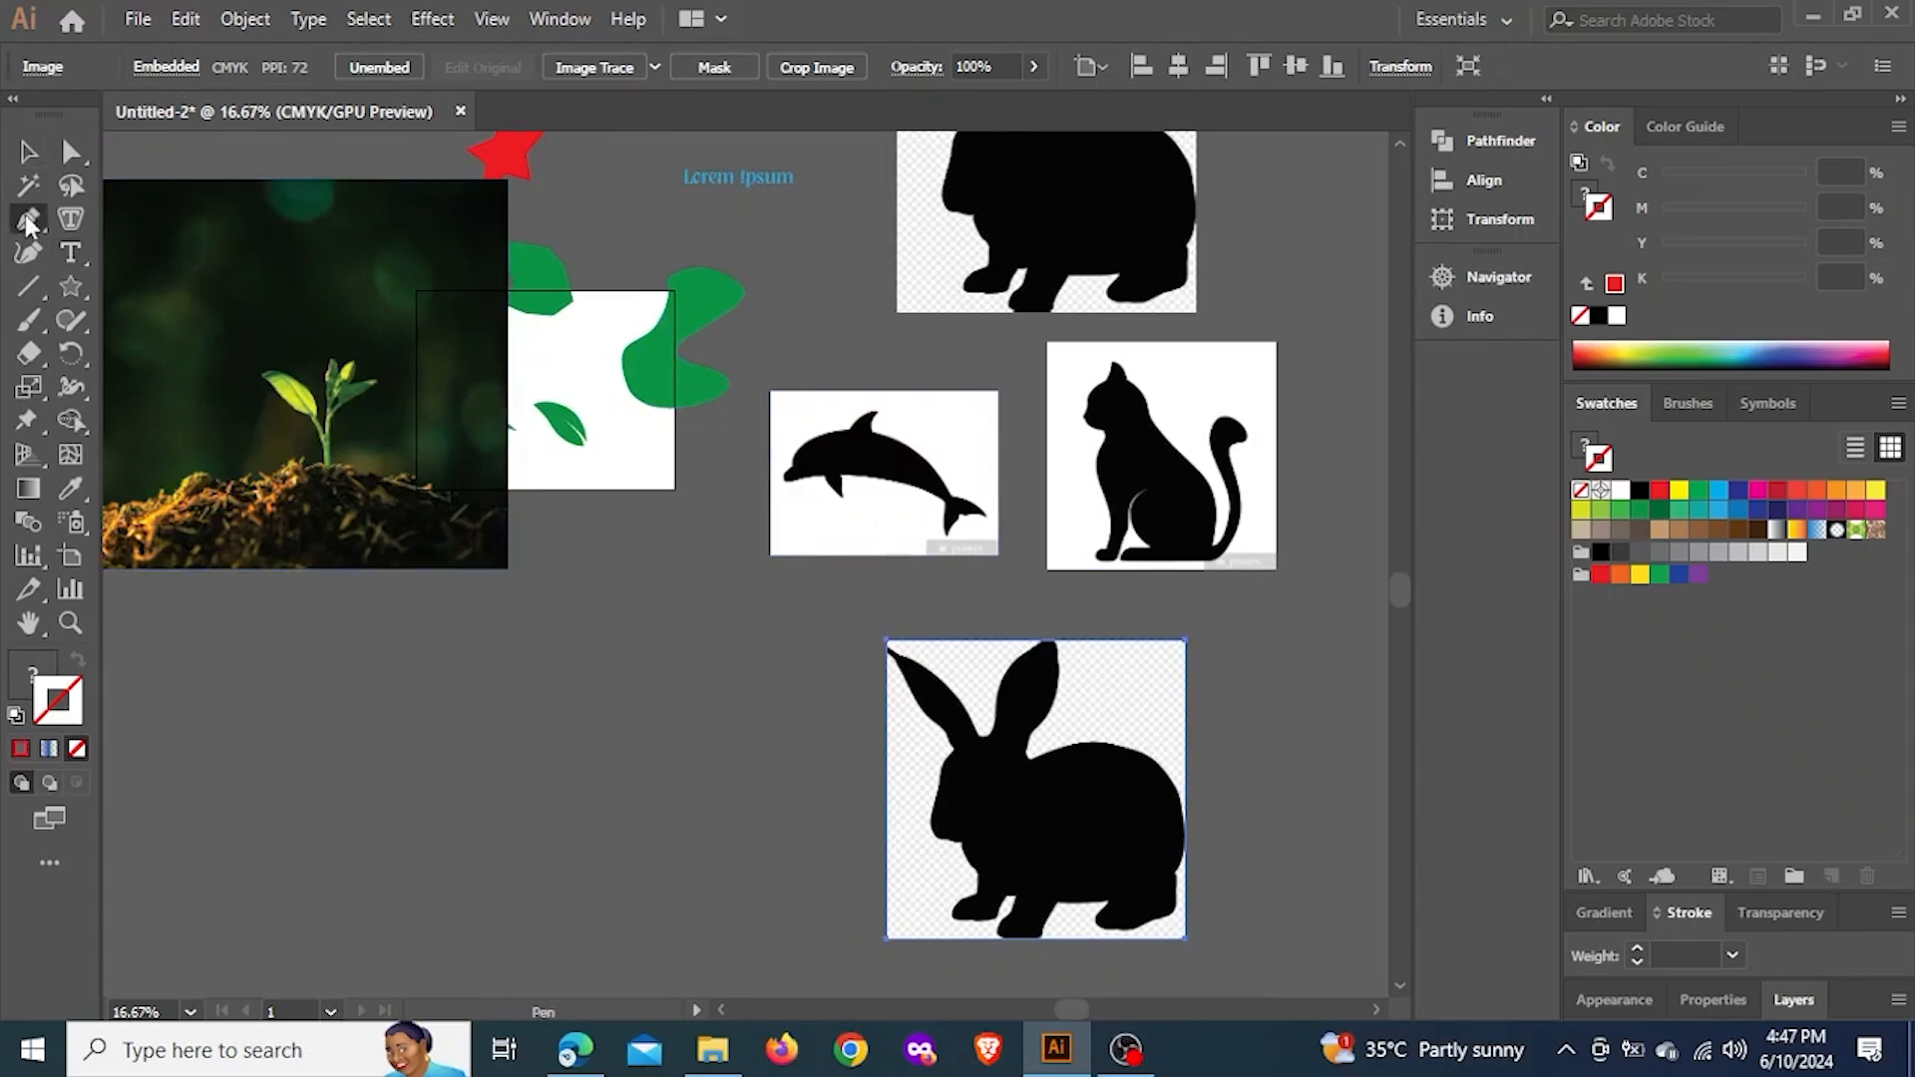
scroll(998, 538, "up", 6)
scroll(959, 539, "up", 2)
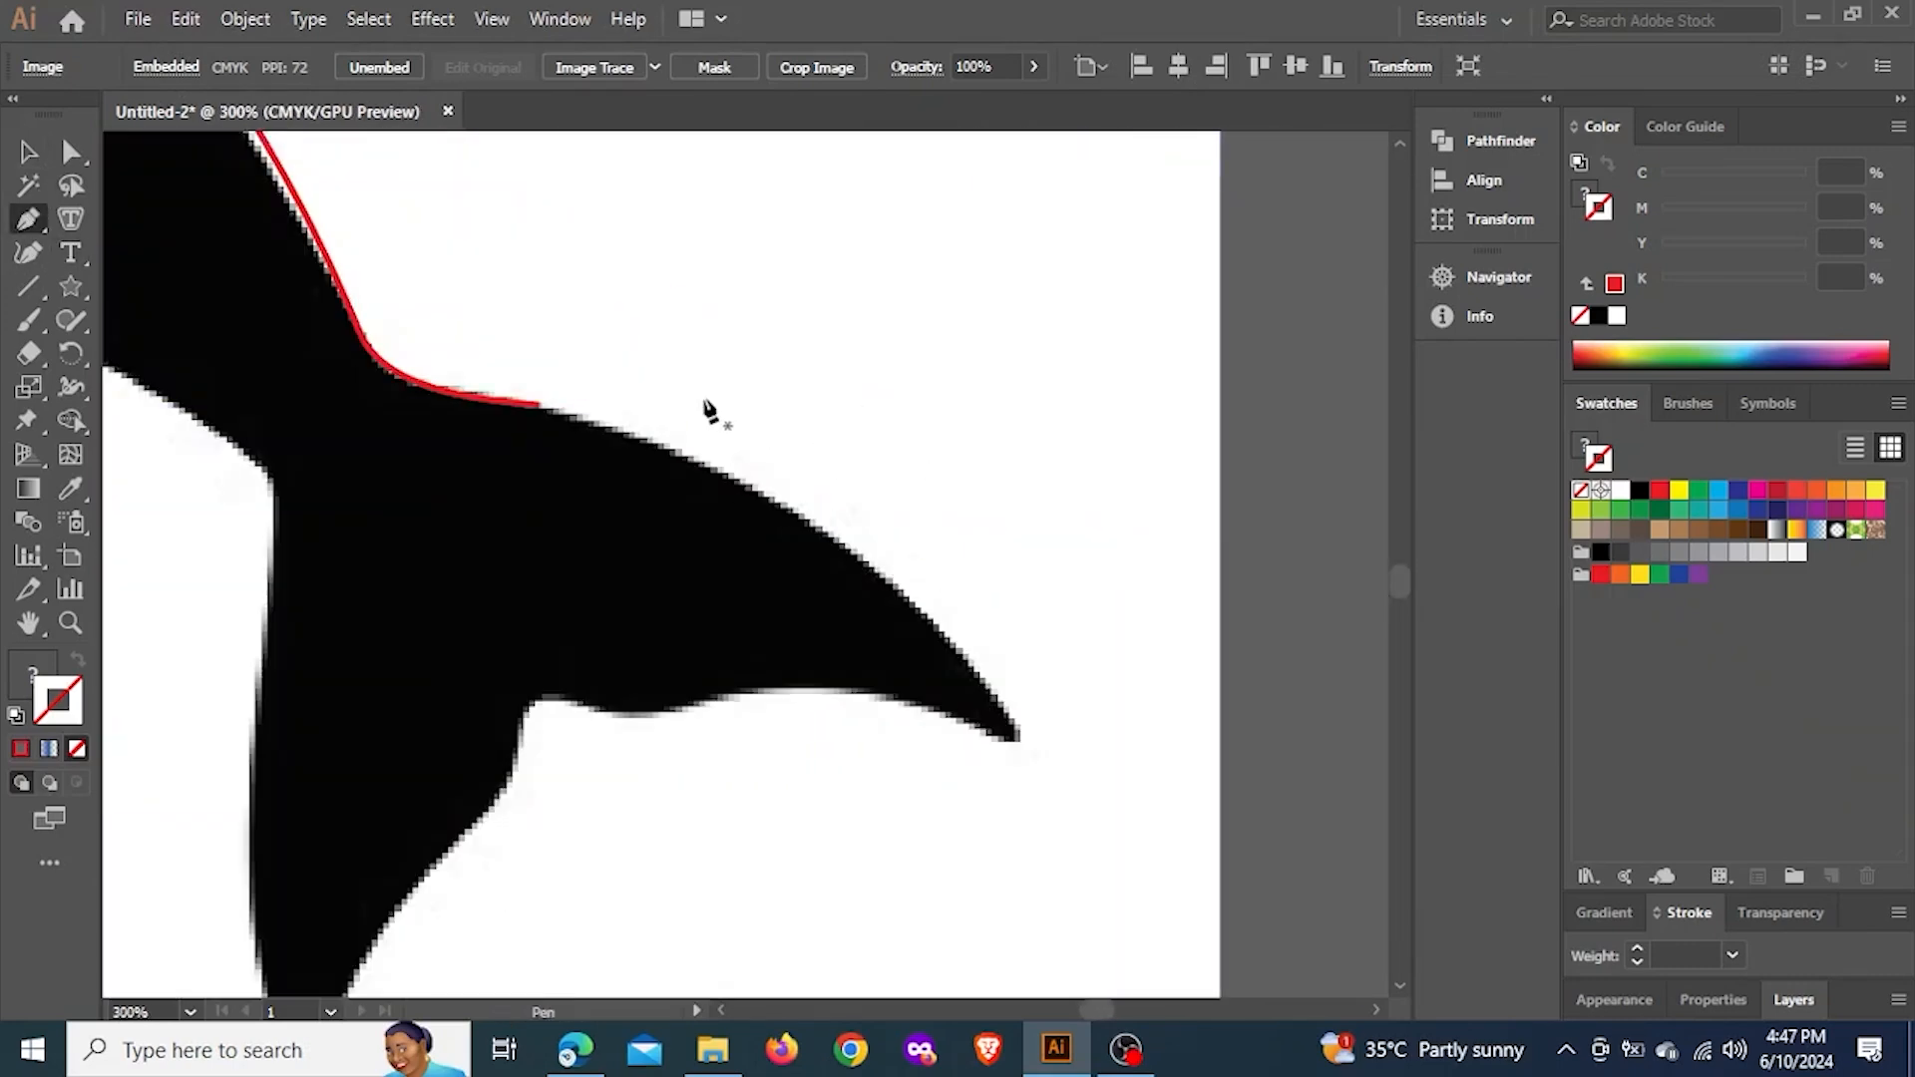
left_click(539, 406)
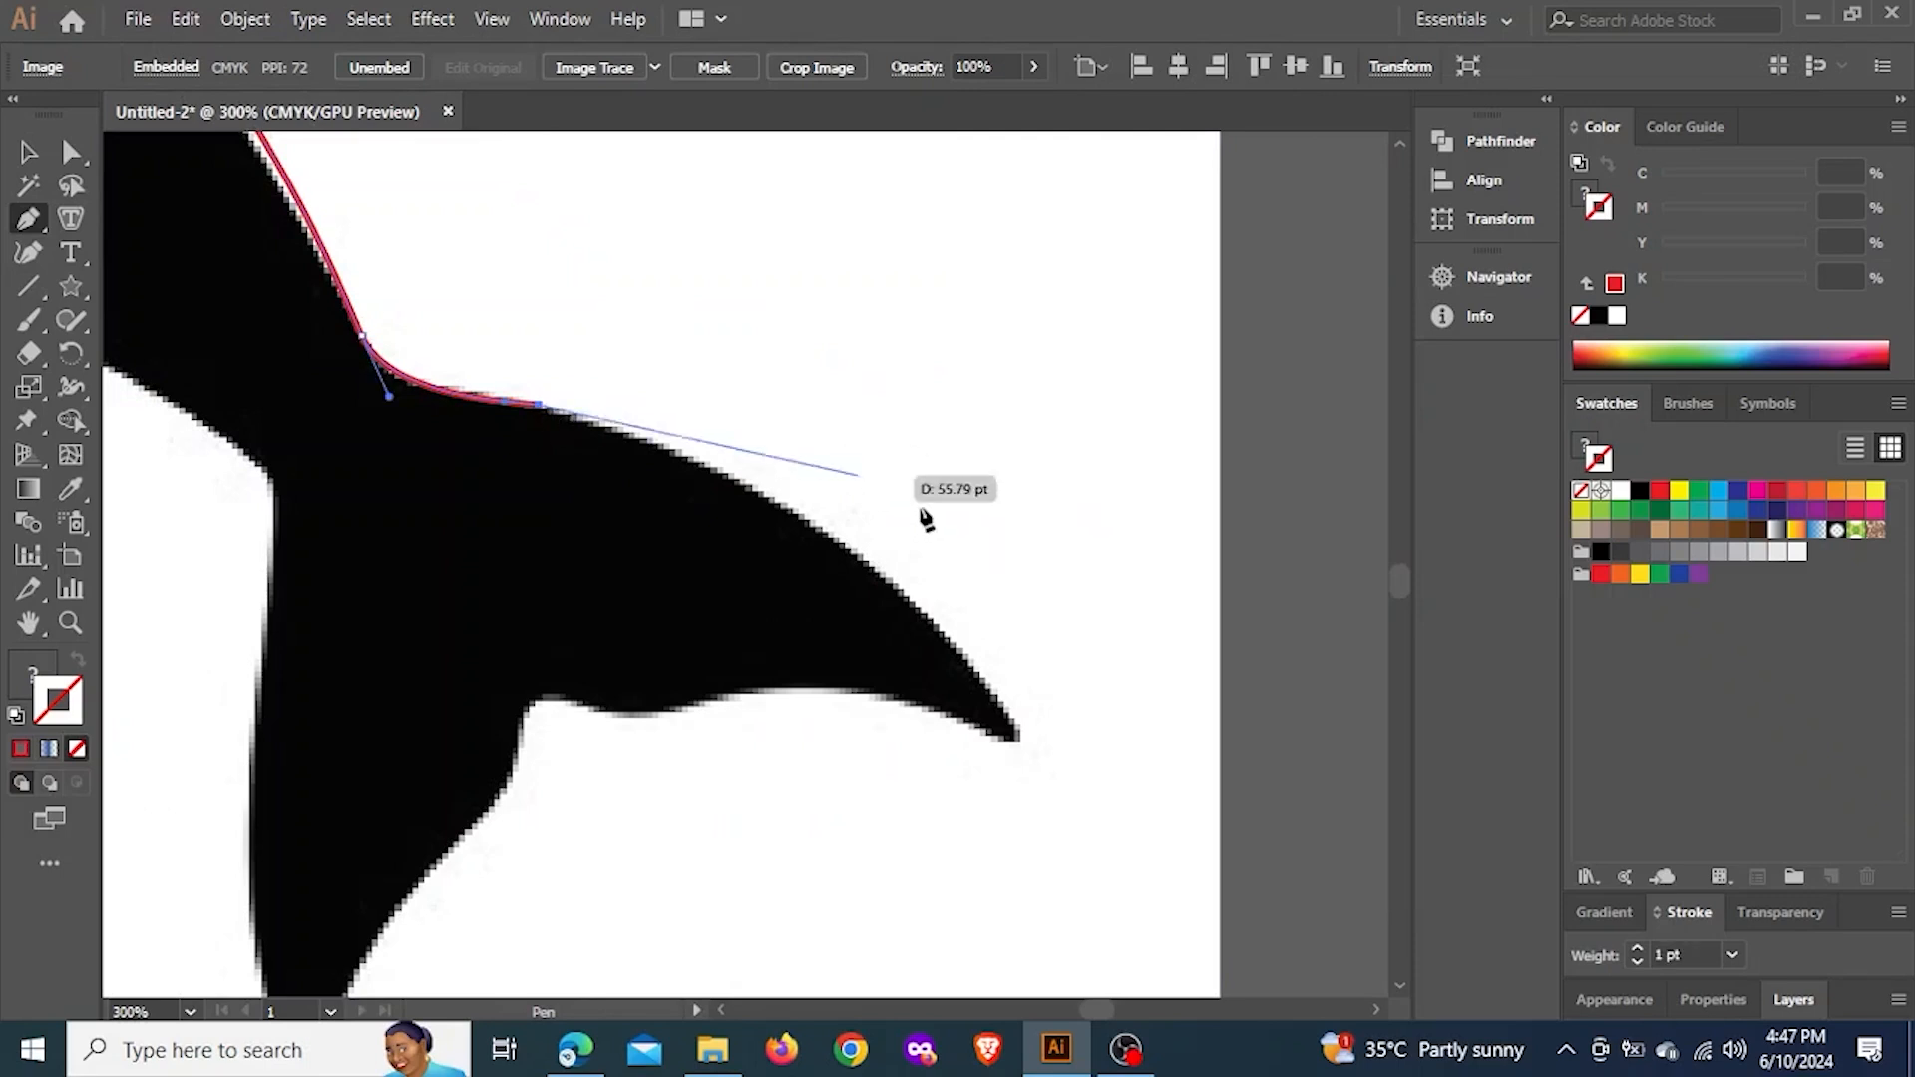
mouse_move(943, 628)
left_mouse_down()
mouse_move(1026, 679)
mouse_move(1125, 822)
left_mouse_up()
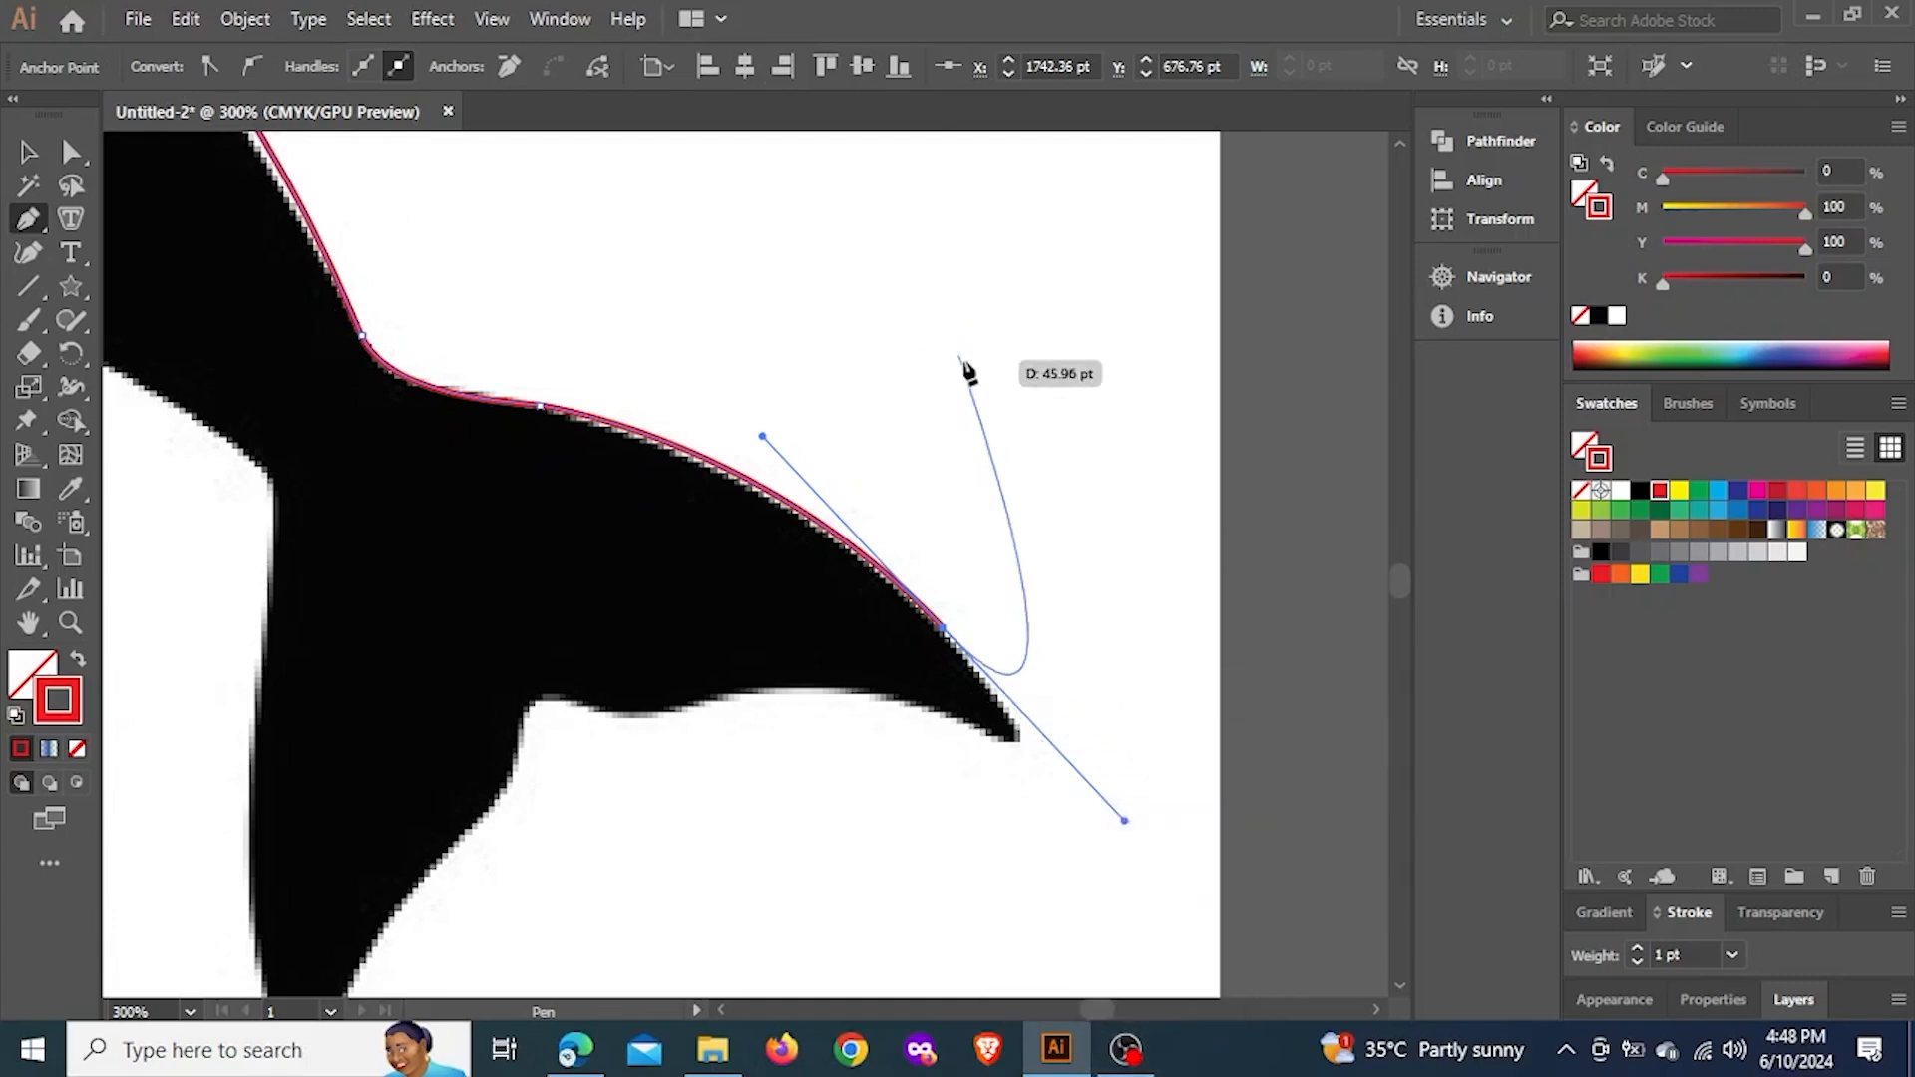
Shorten the outgoing handle, round the fluke's tip, and trace its underside through smooth anchors into the notch between the flukes
scroll(1047, 653, "up", 3)
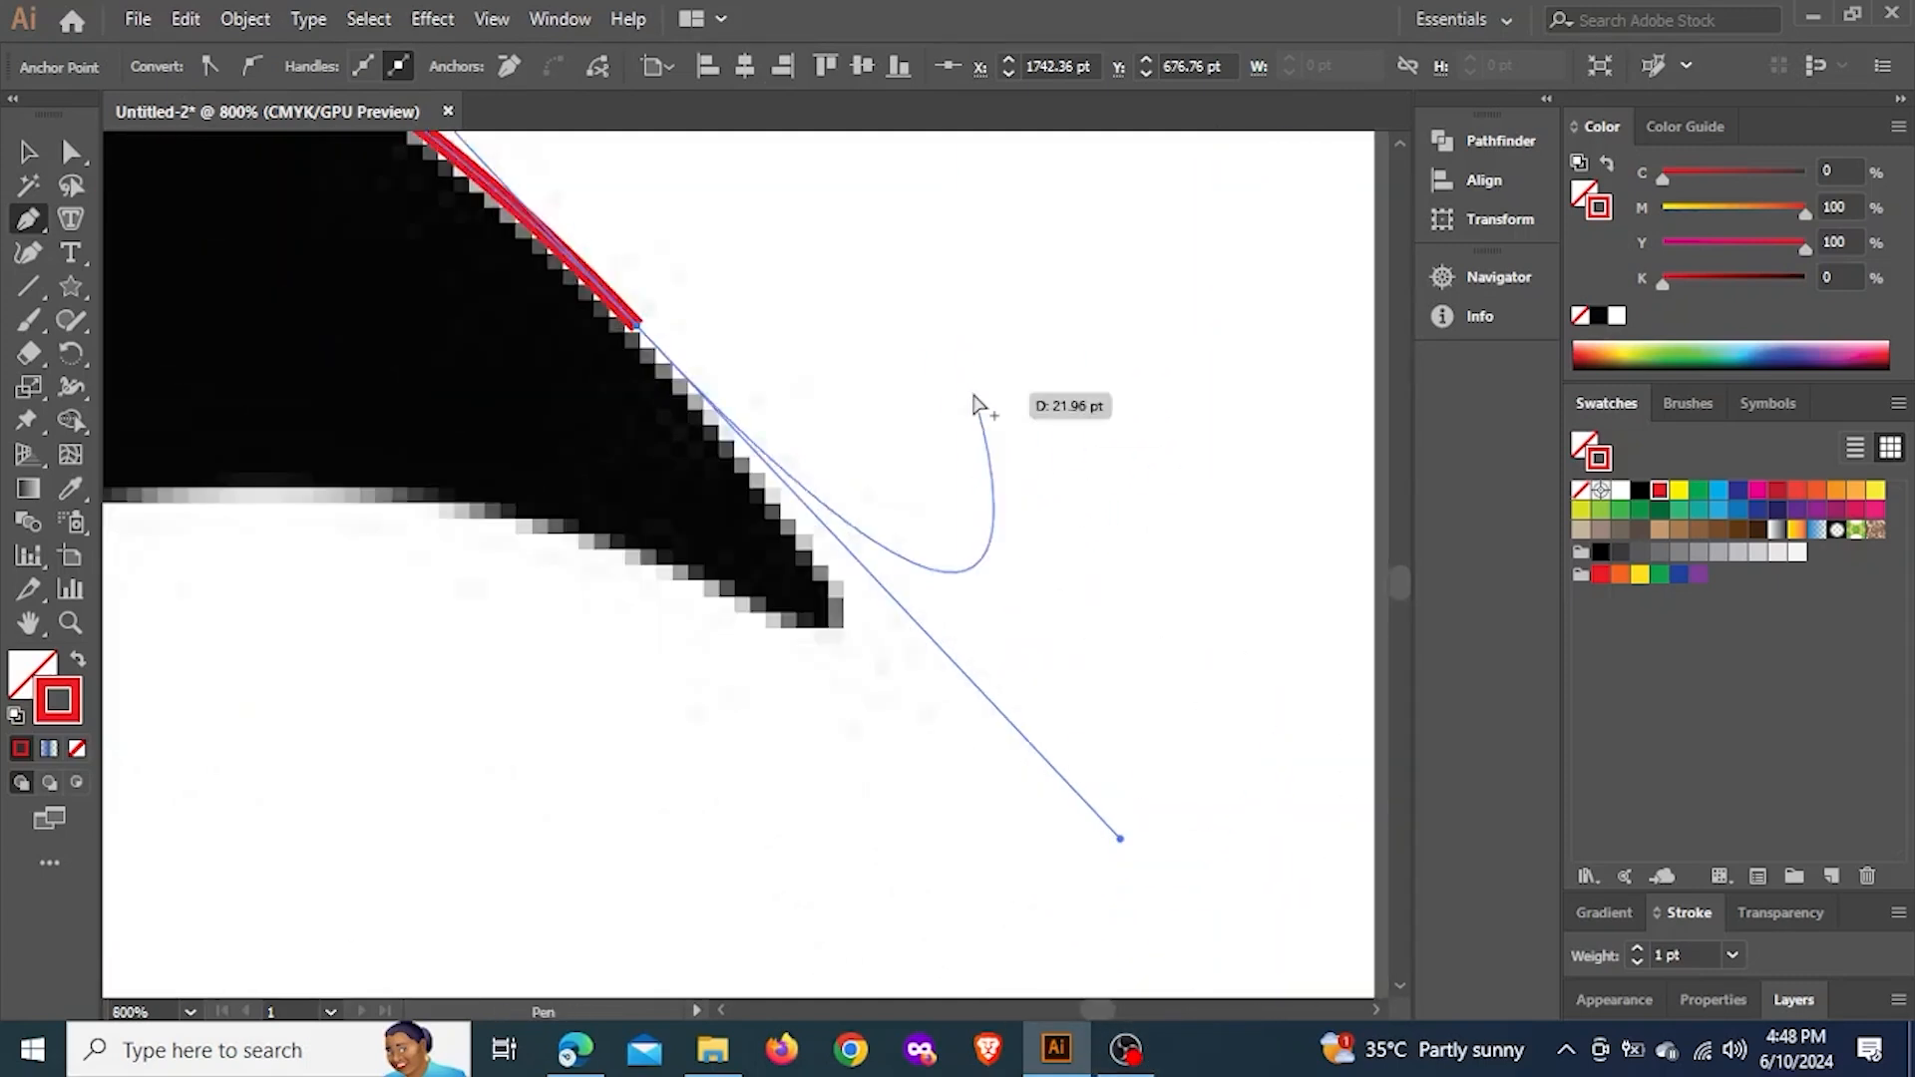
scroll(972, 409, "down", 2)
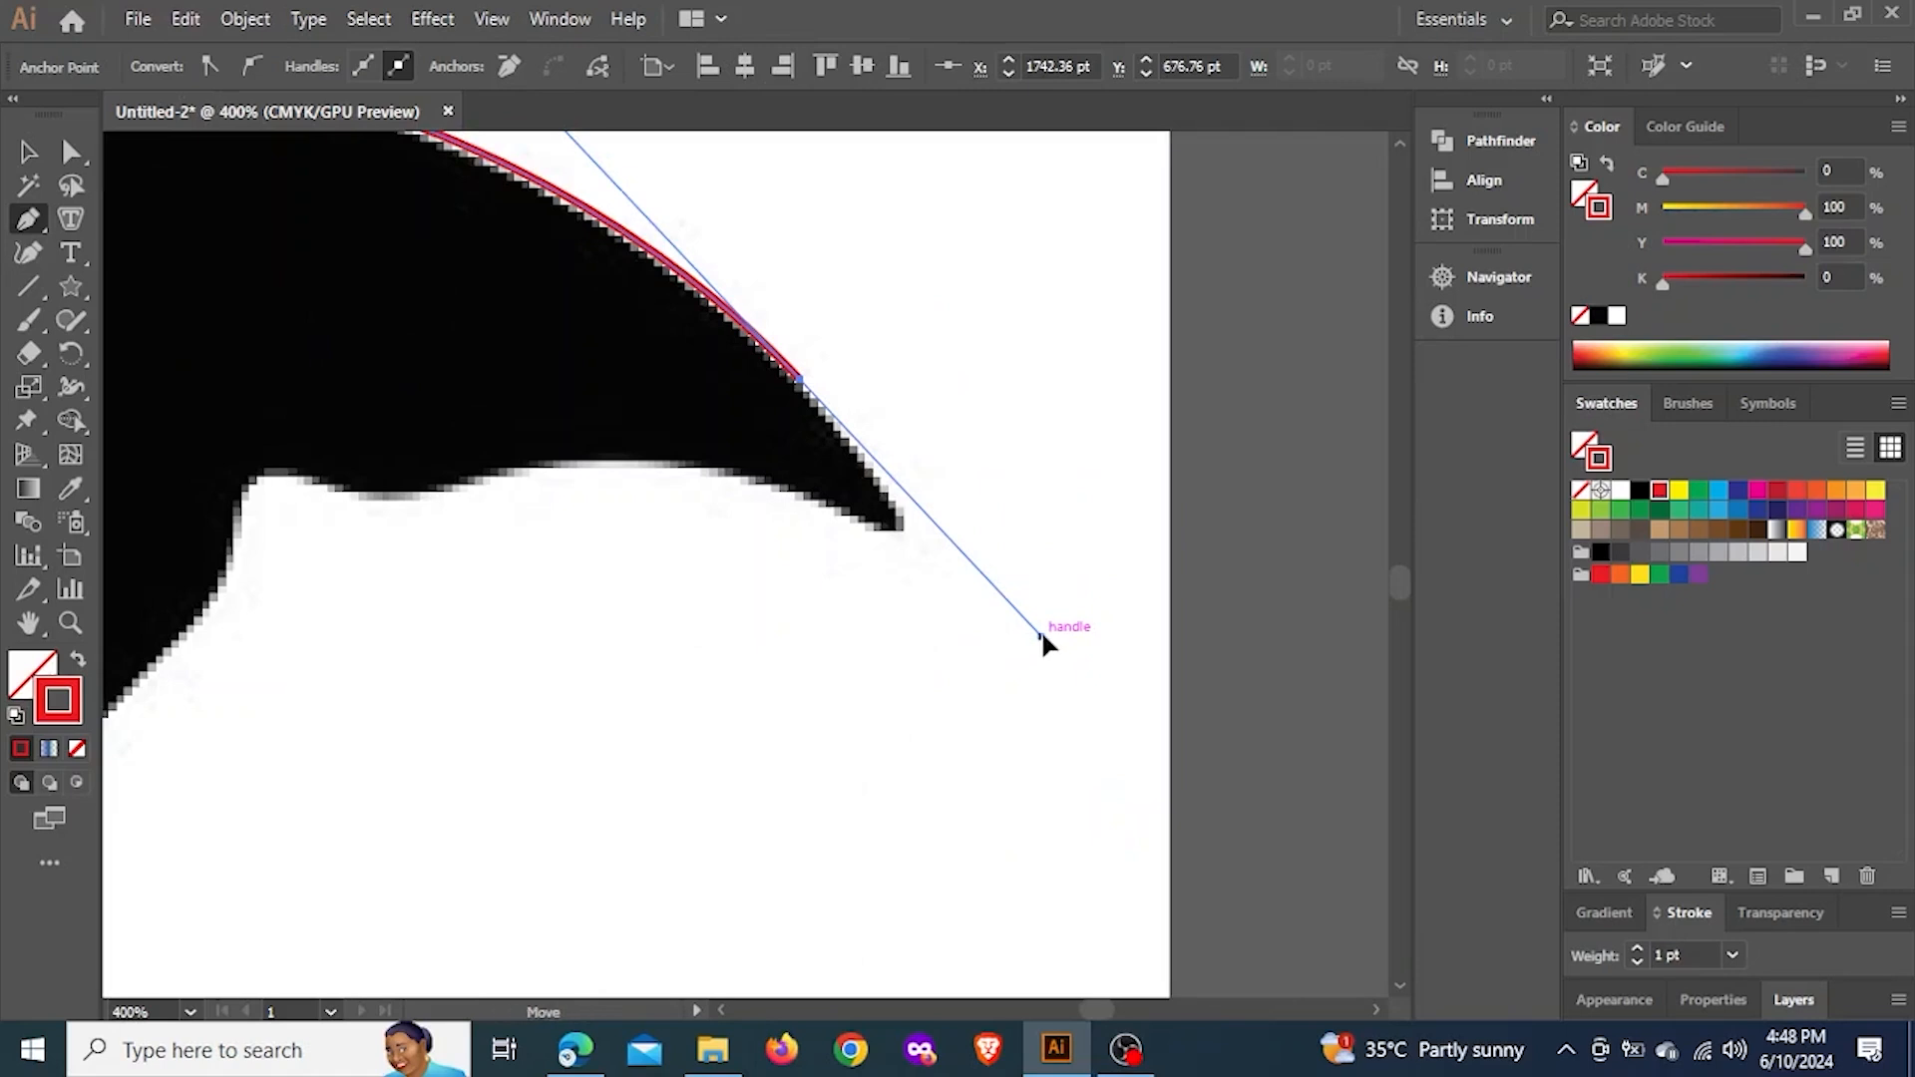
left_click_drag(1041, 635, 866, 537)
left_click_drag(596, 459, 219, 564)
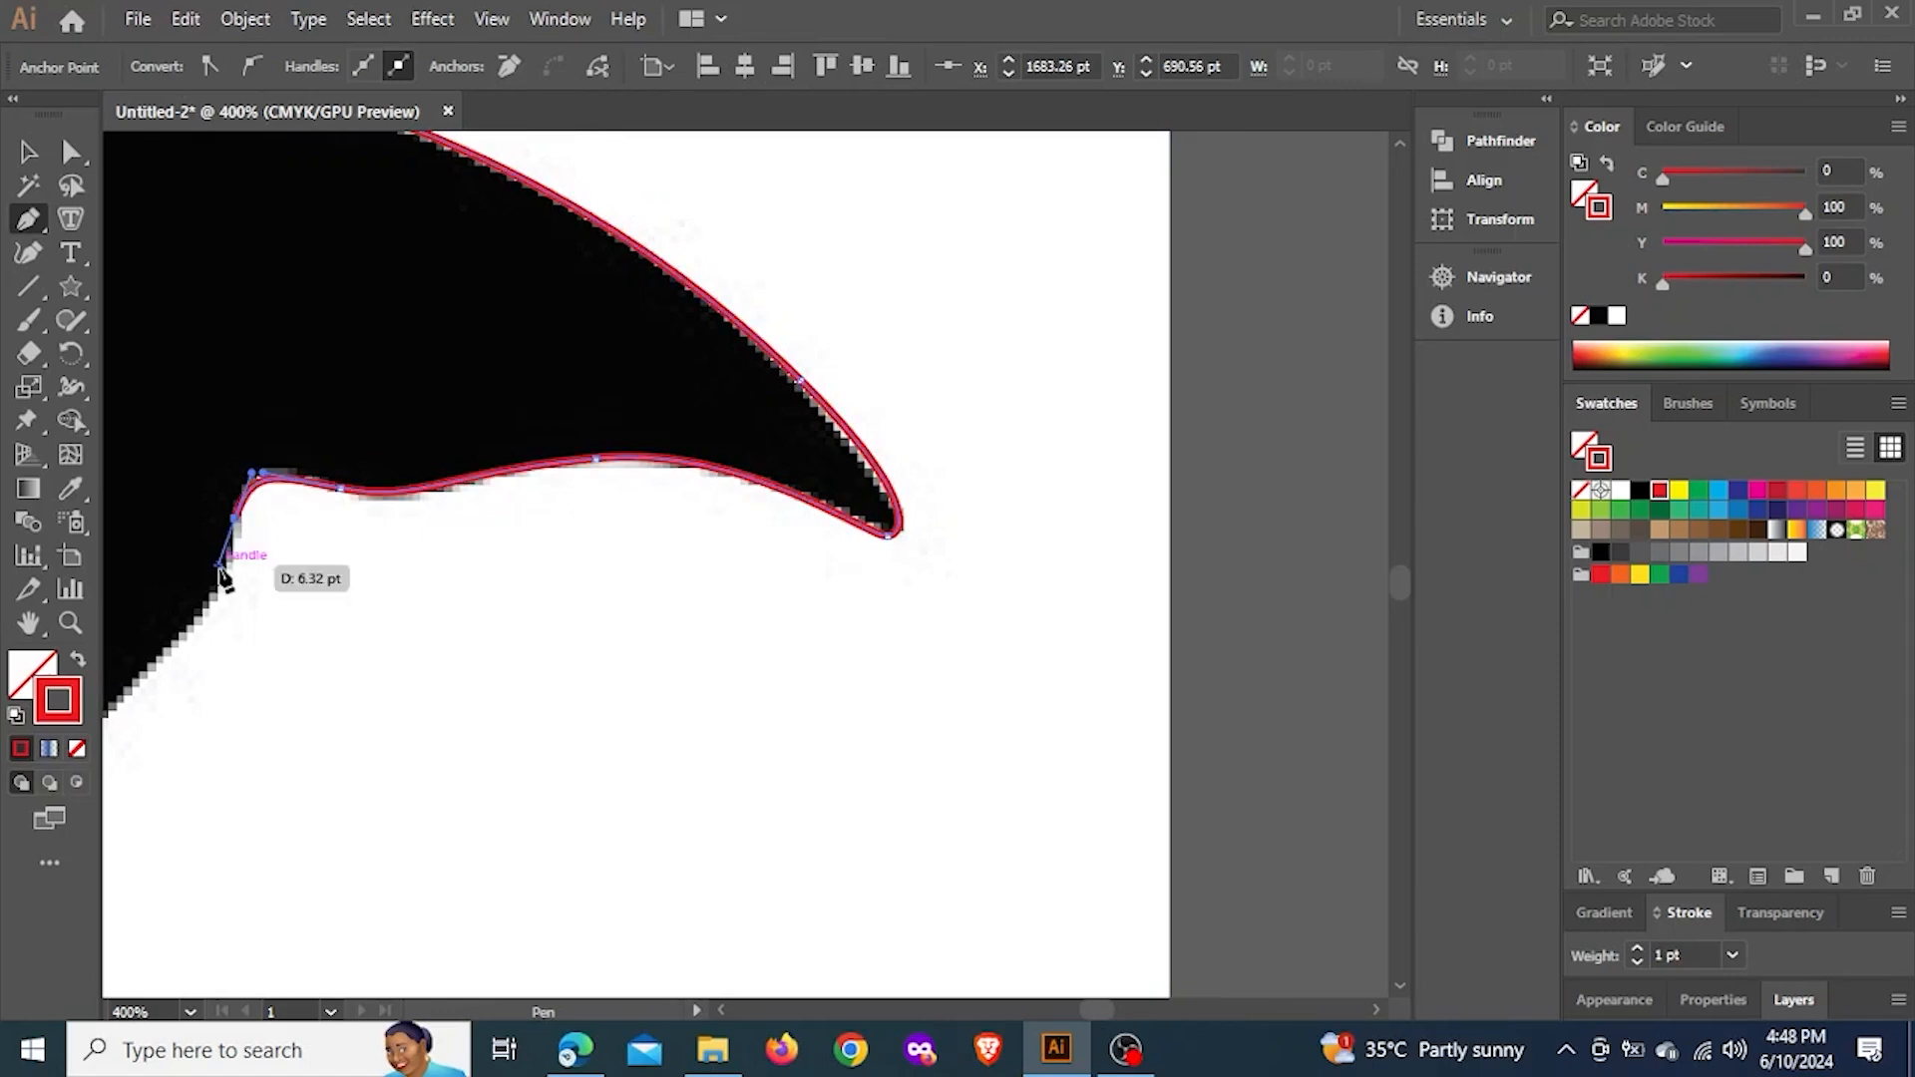
key("space")
left_click_drag(343, 486, 650, 209)
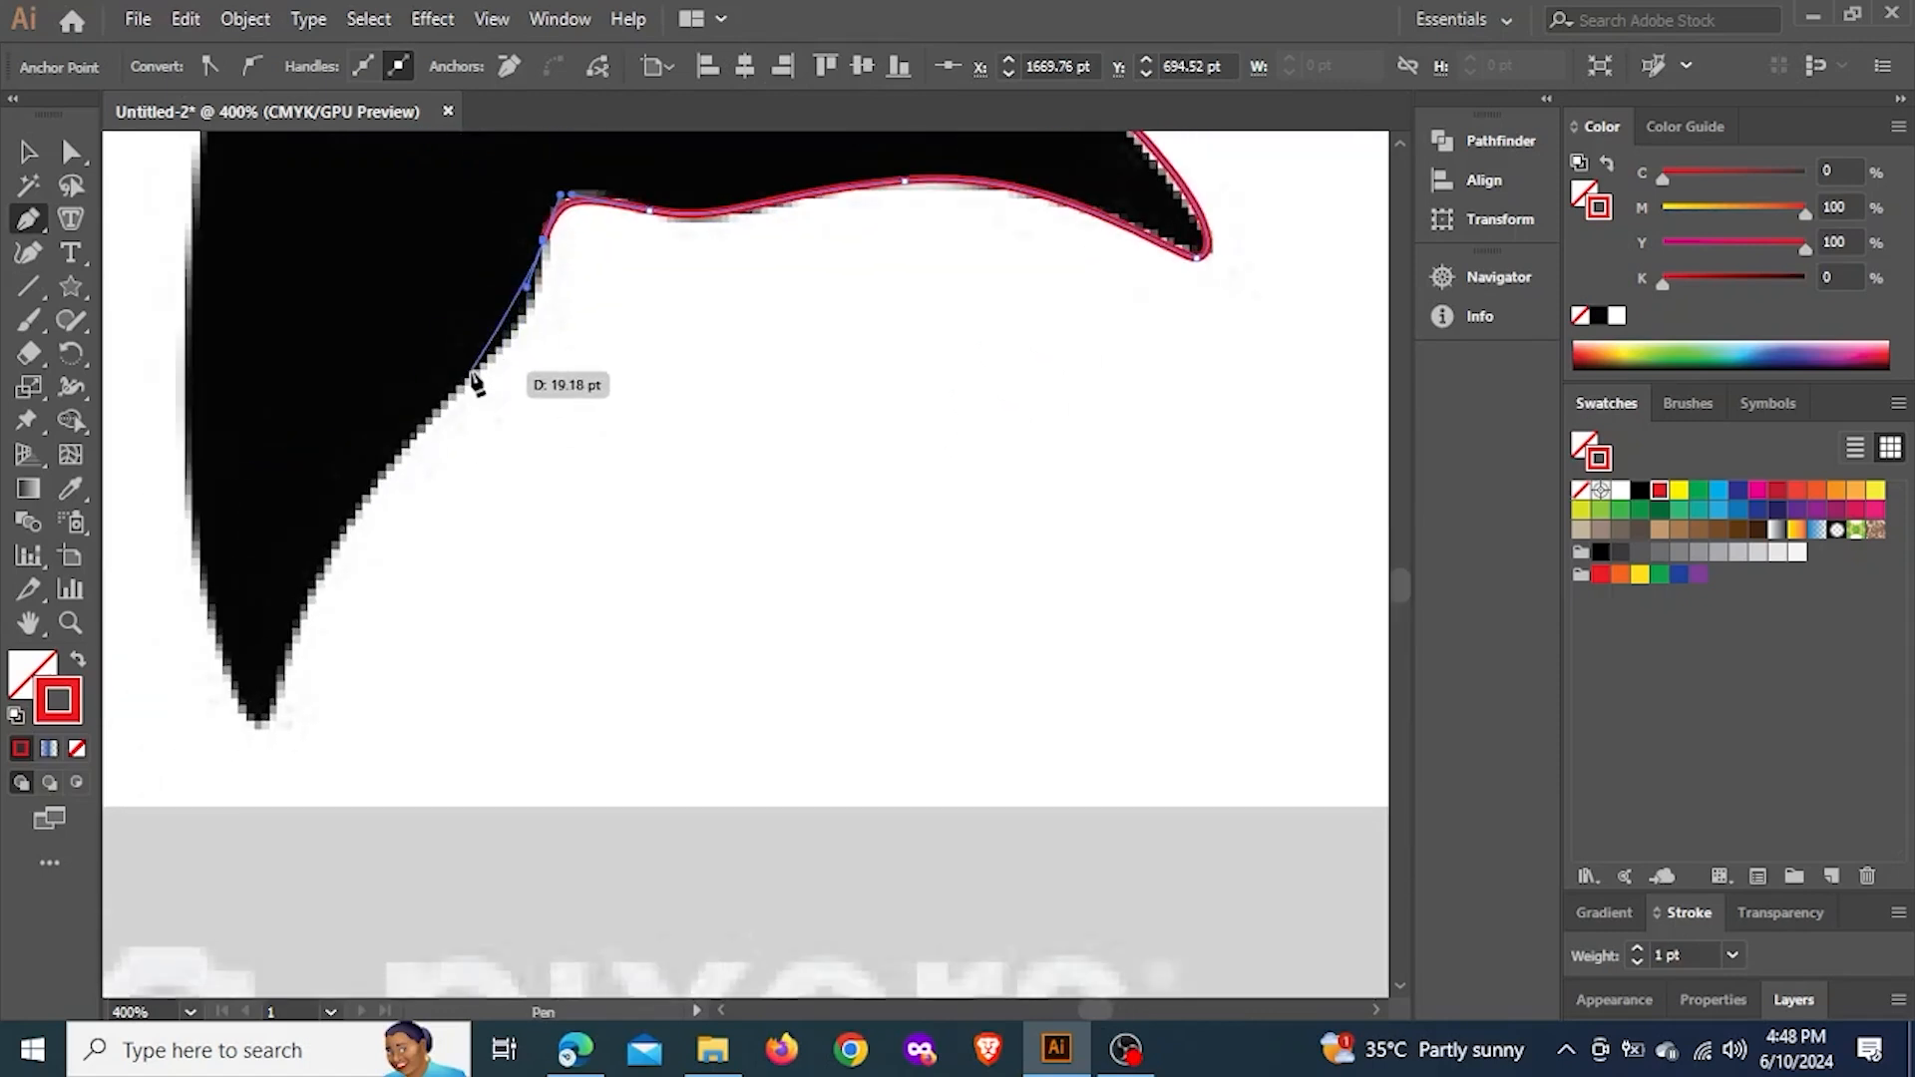
left_click(478, 363)
left_click(409, 438)
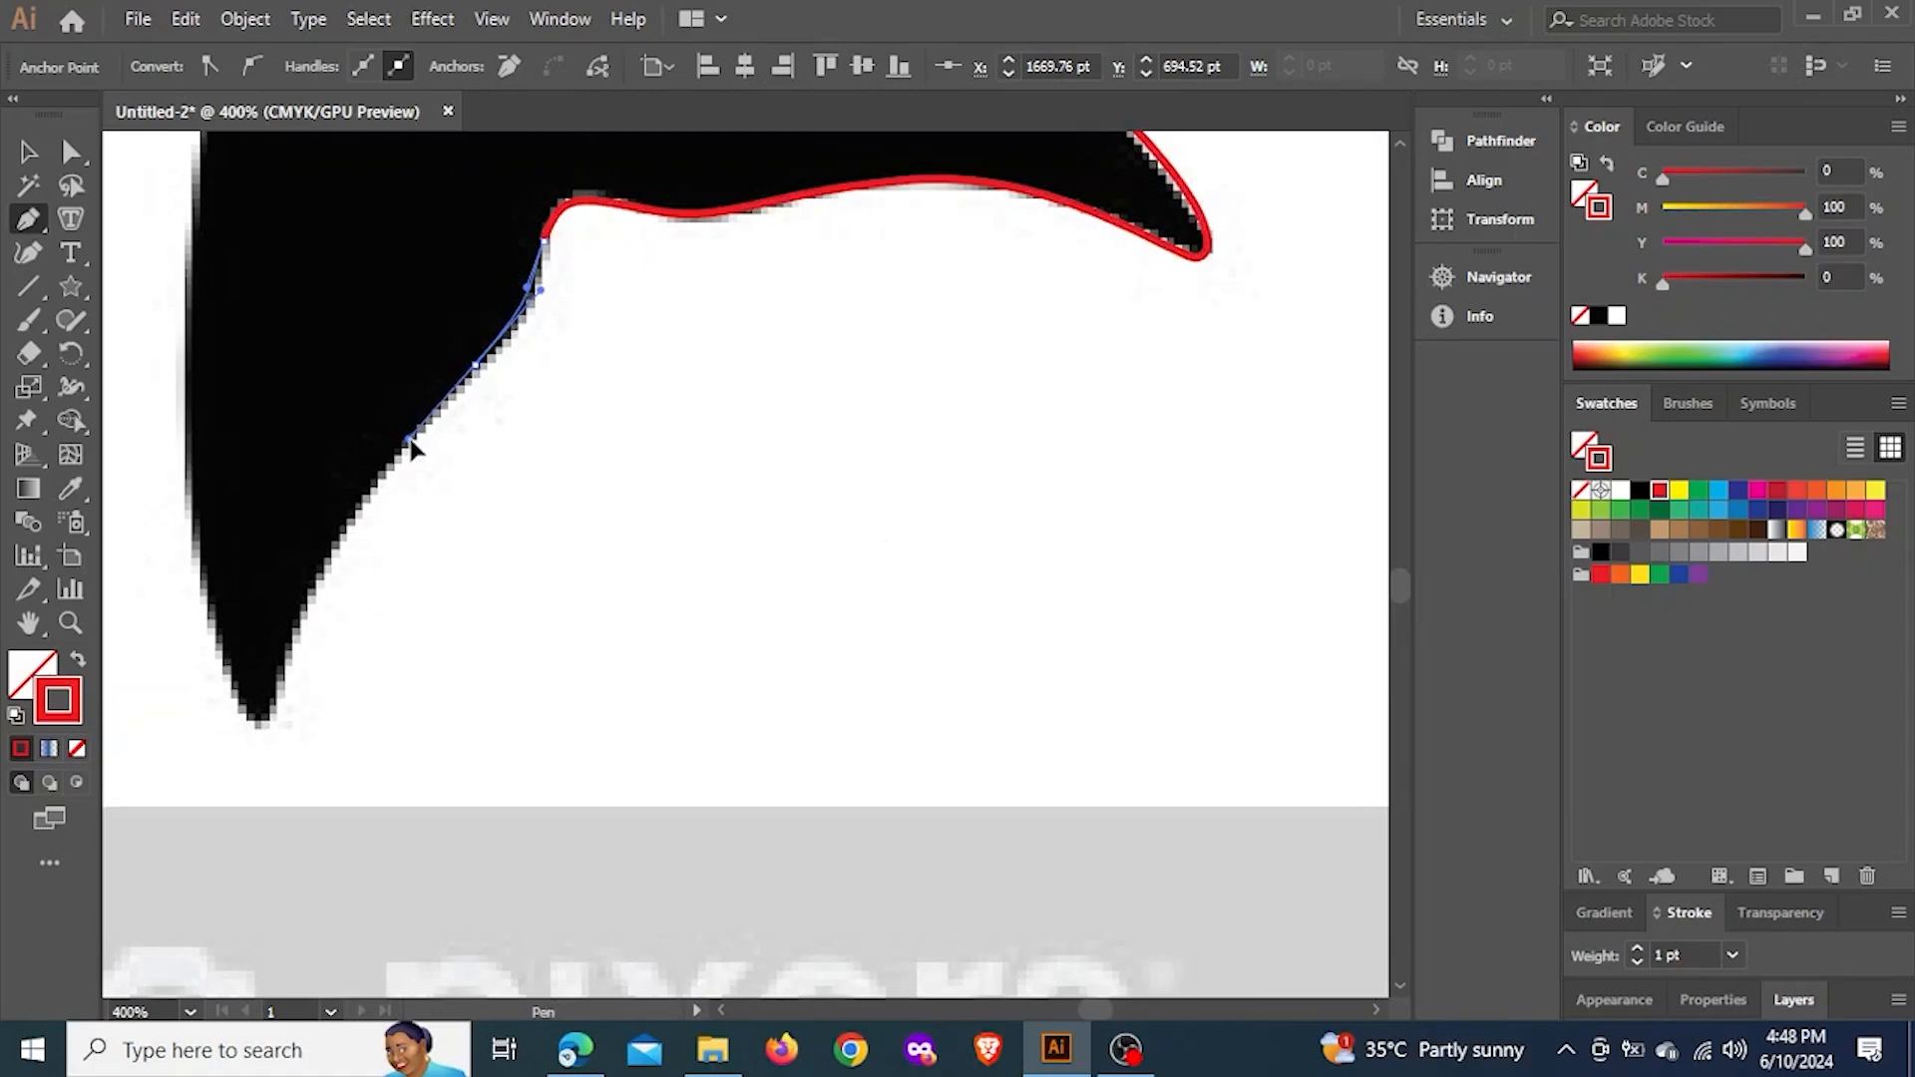
key("ctrl+z")
key("ctrl+z")
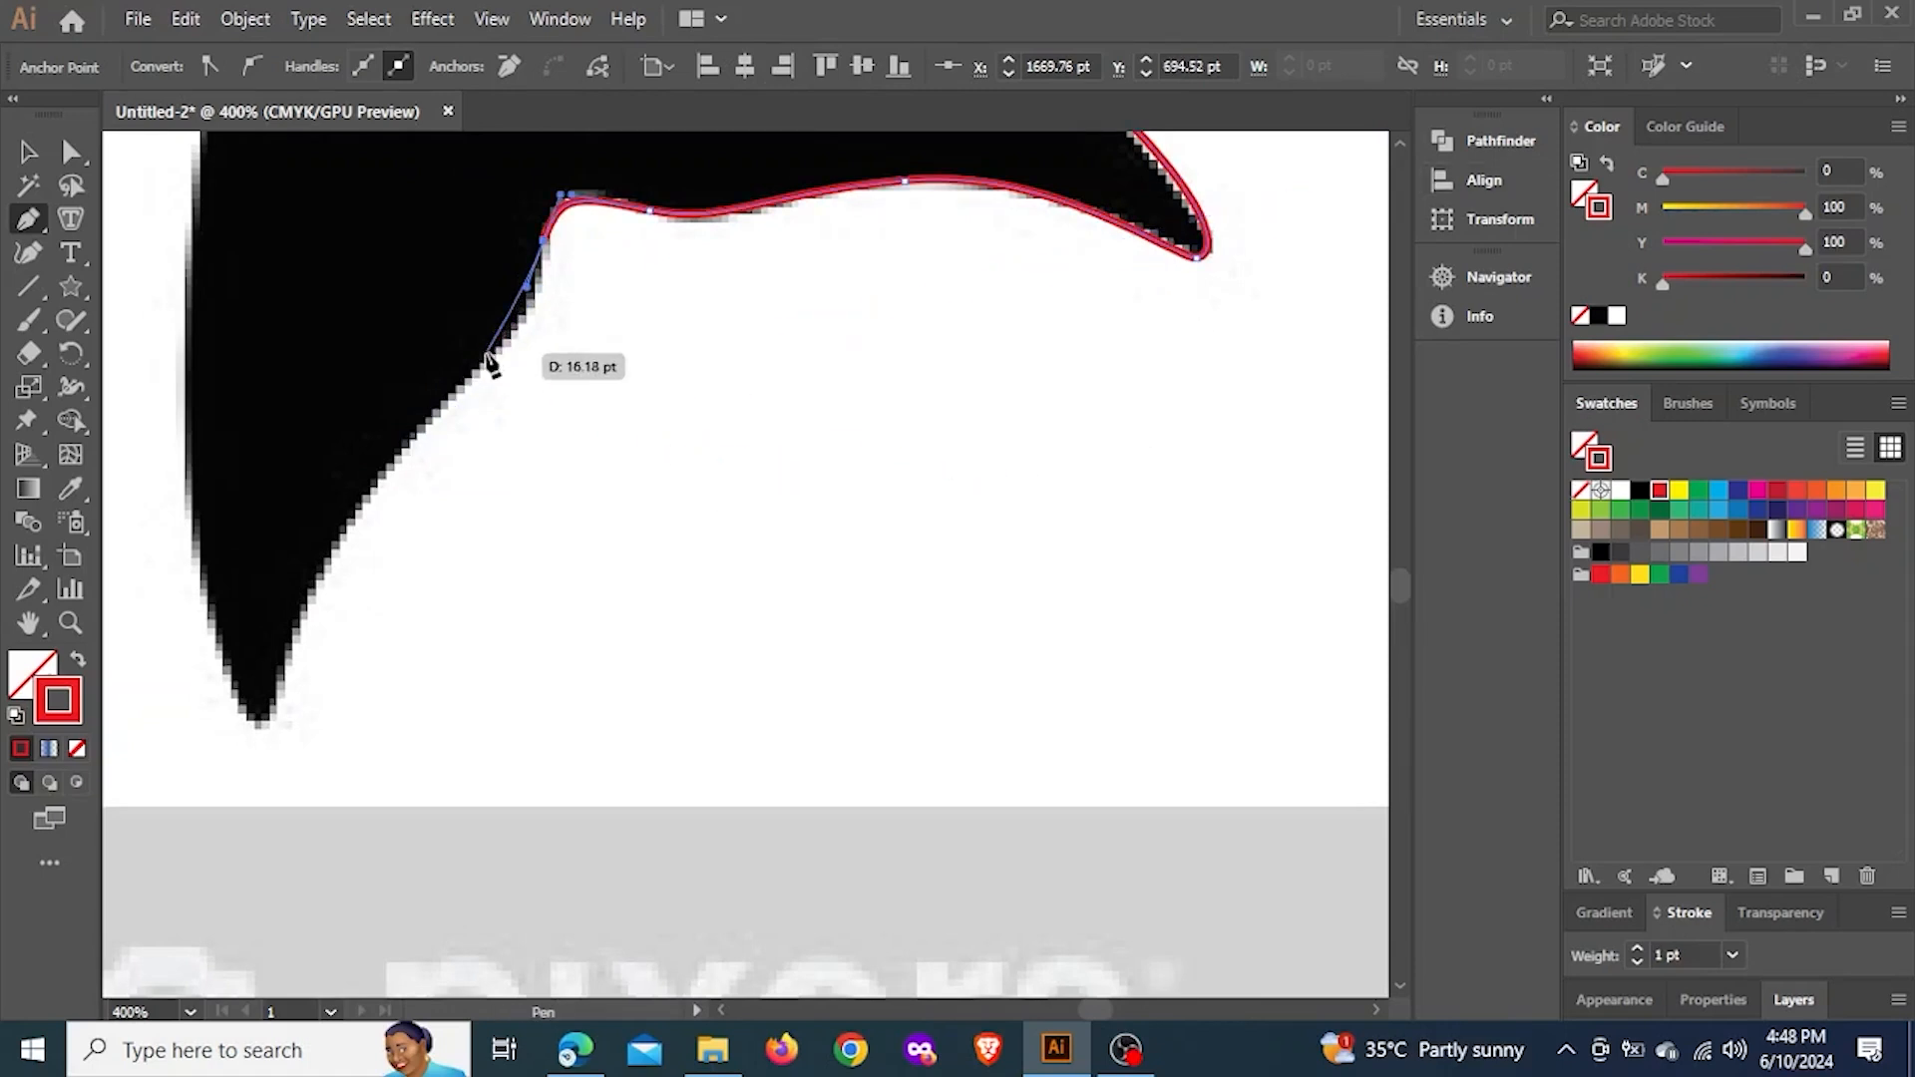
Trace the lower fluke's inner edge down to its tip with smooth anchors, and round the tip onto the outer edge
left_click(489, 359)
left_click(446, 411)
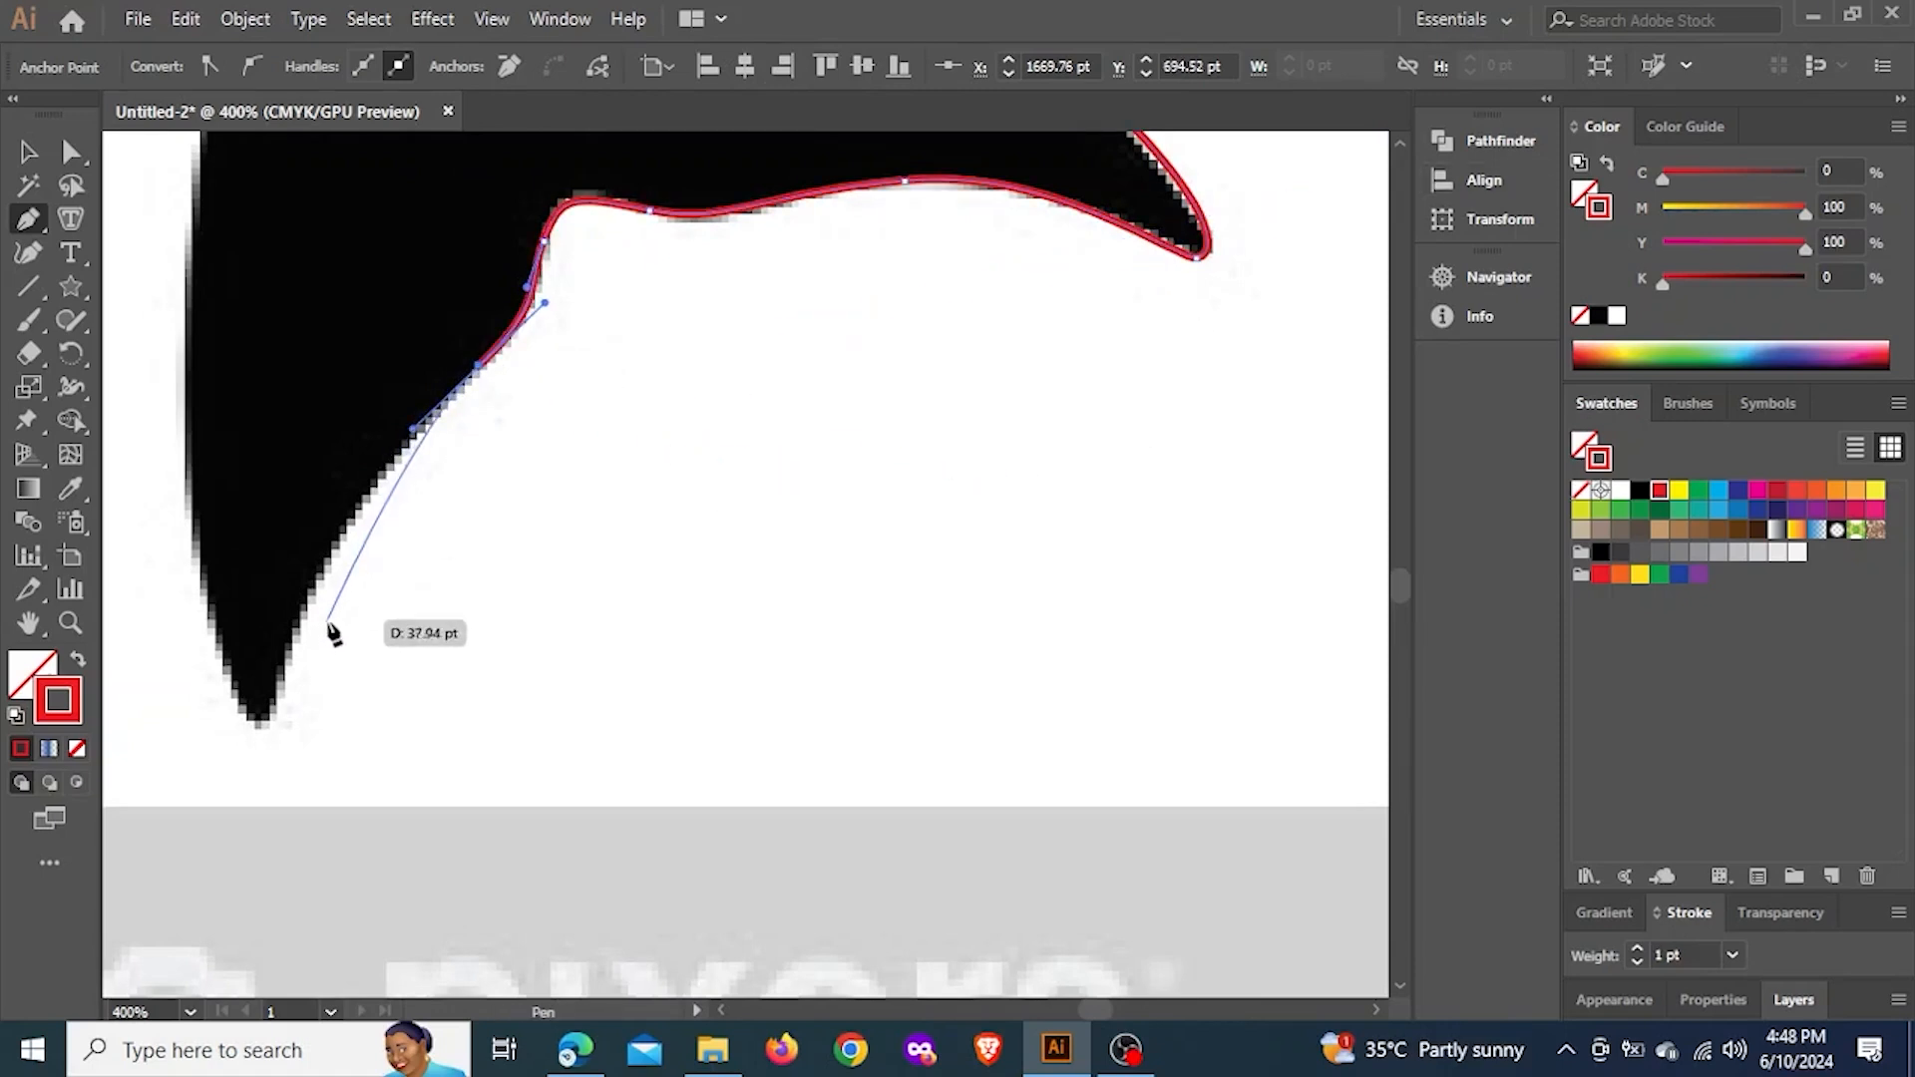
left_click_drag(303, 630, 243, 720)
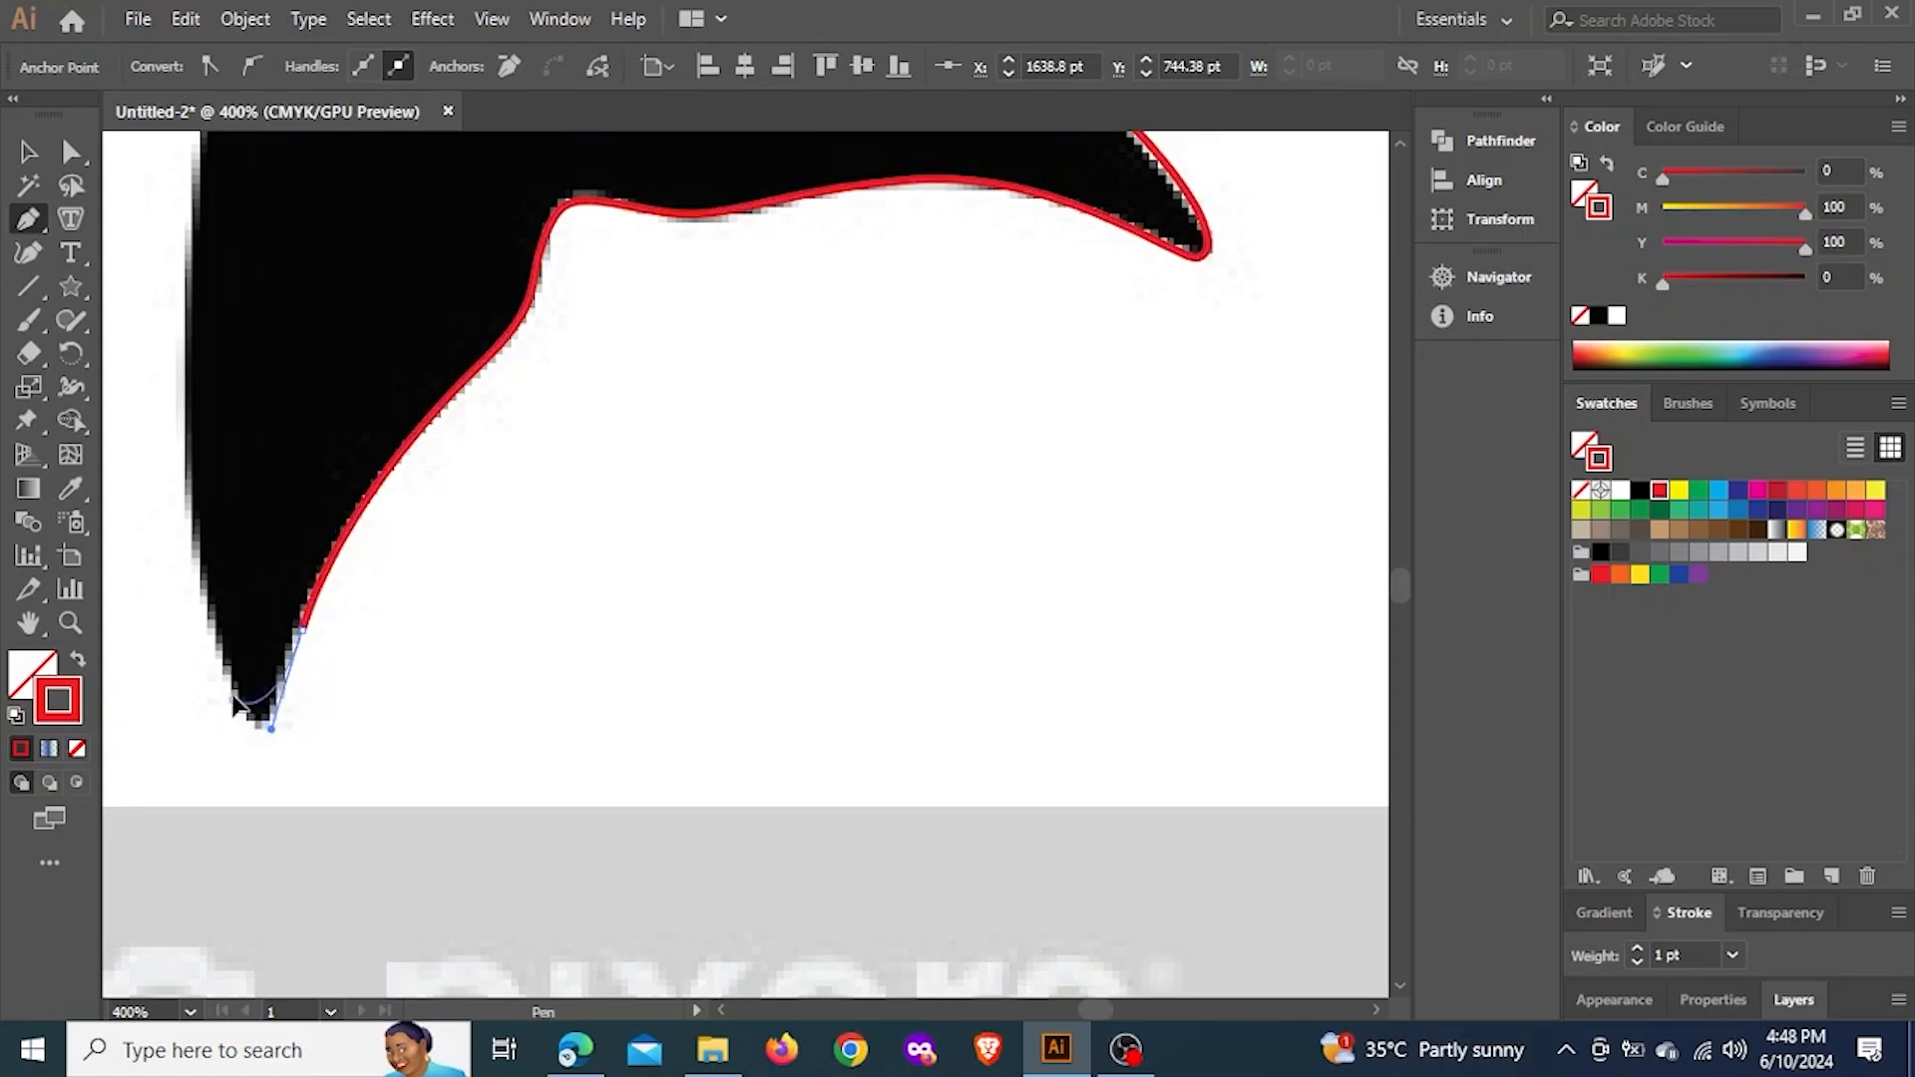
key("ctrl+z")
left_click_drag(216, 629, 225, 651)
Curve the dolphin outline up the lower fluke's outer edge and around the corner where it meets the tail stock
key("ctrl+minus")
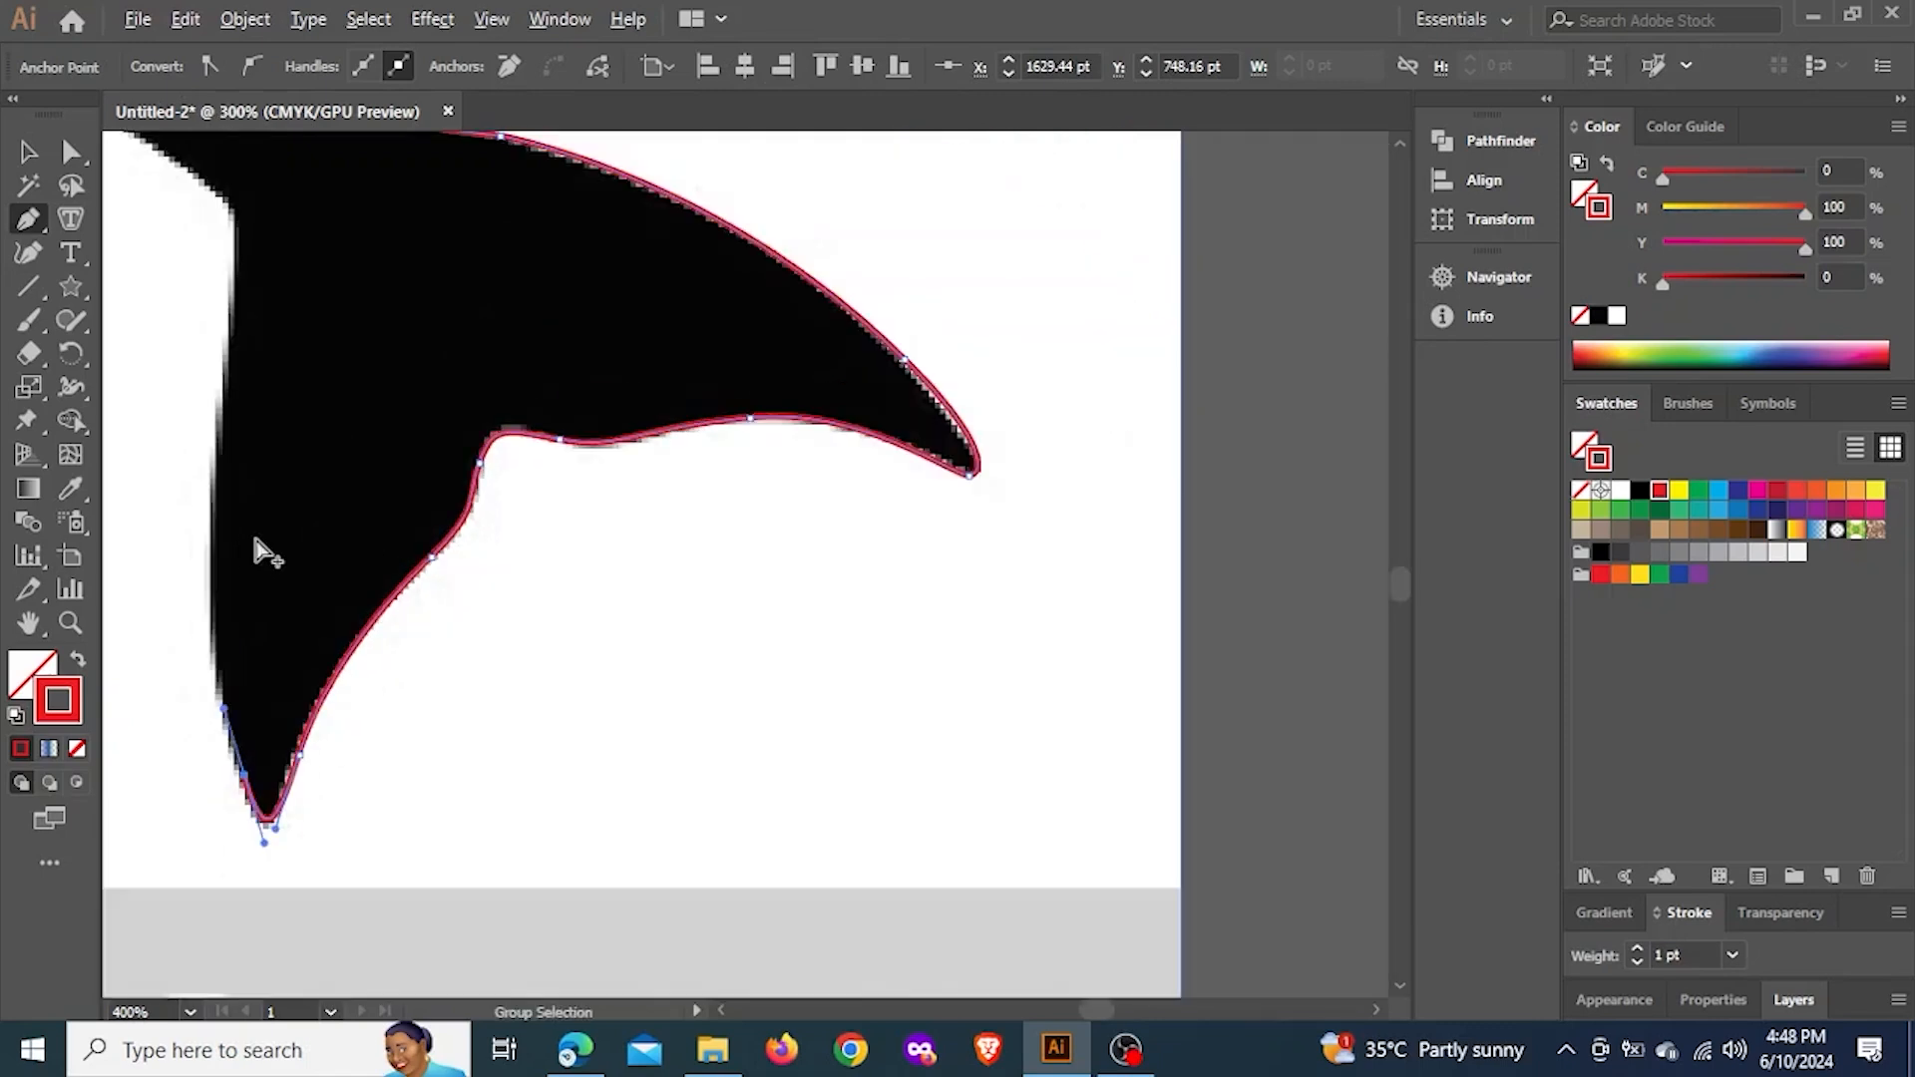
left_click_drag(227, 423, 457, 528)
key("space")
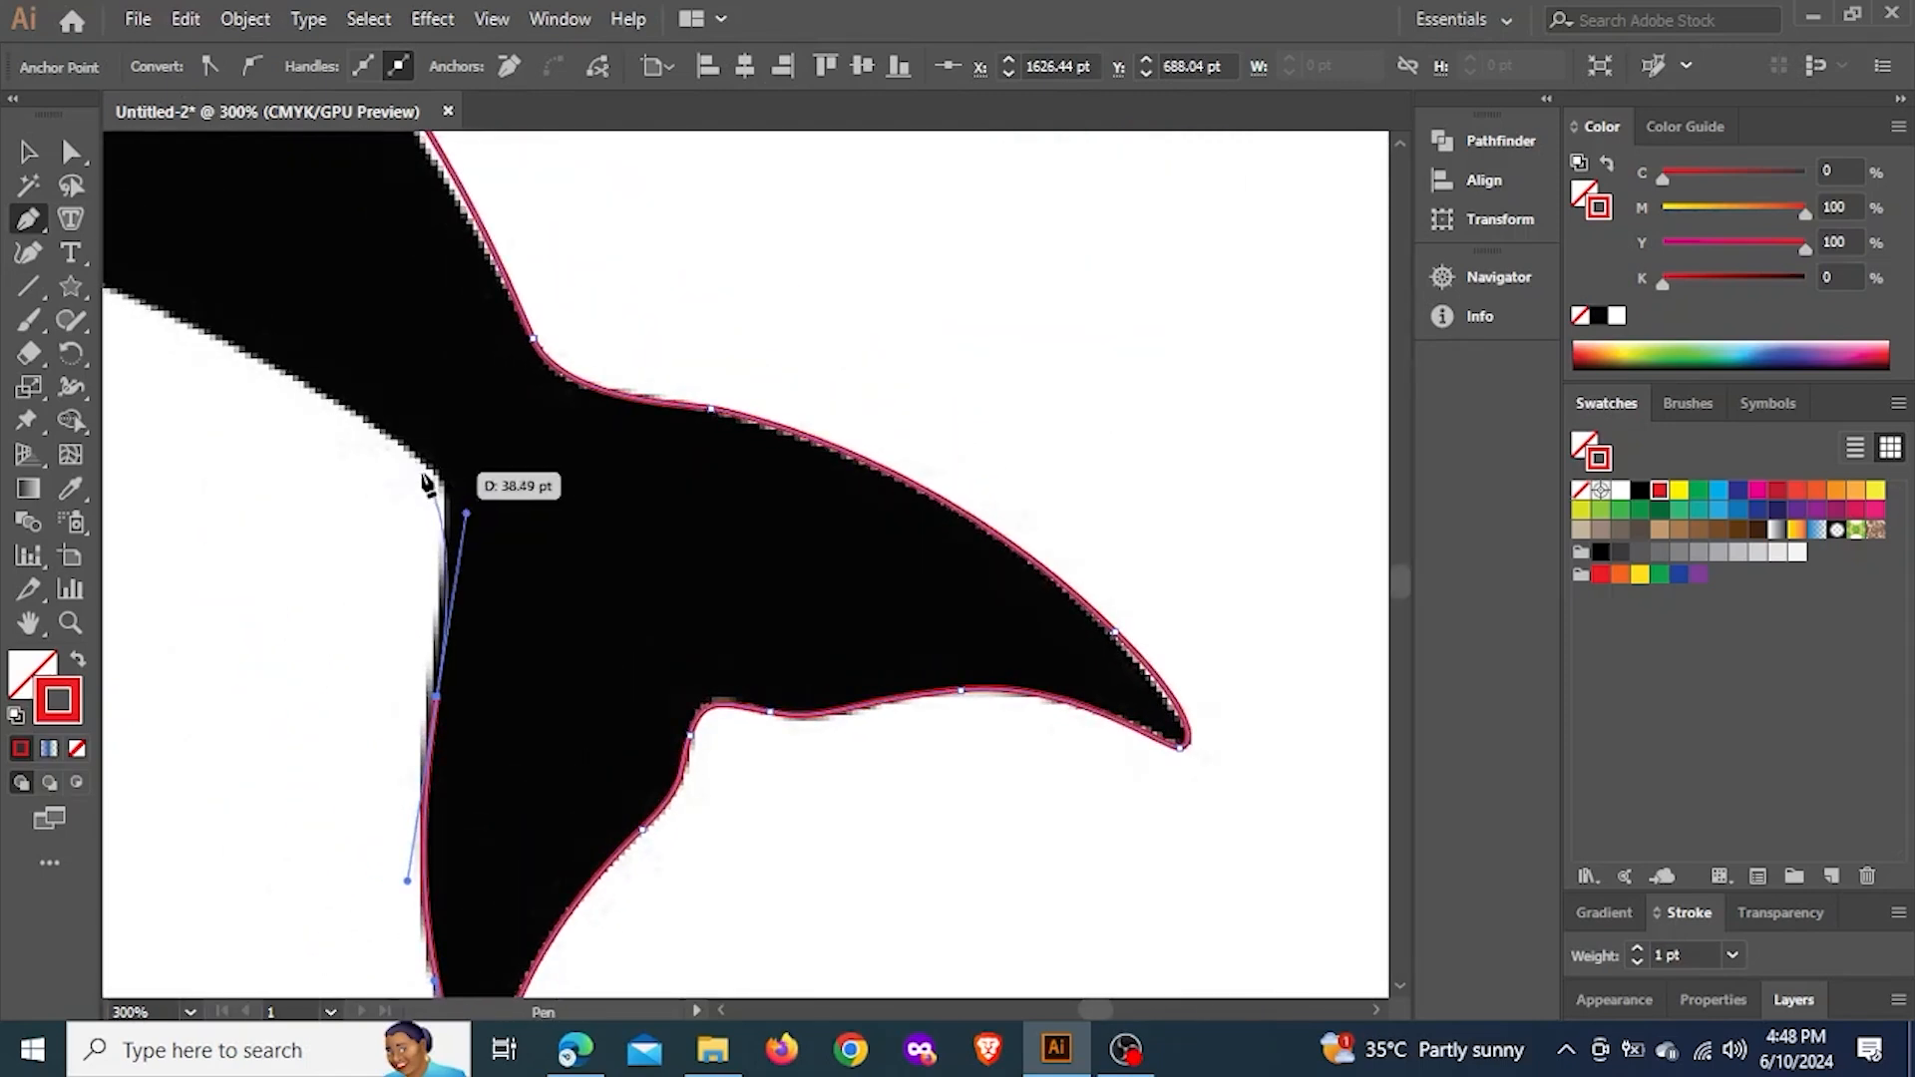
left_click_drag(424, 460, 878, 718)
key("space")
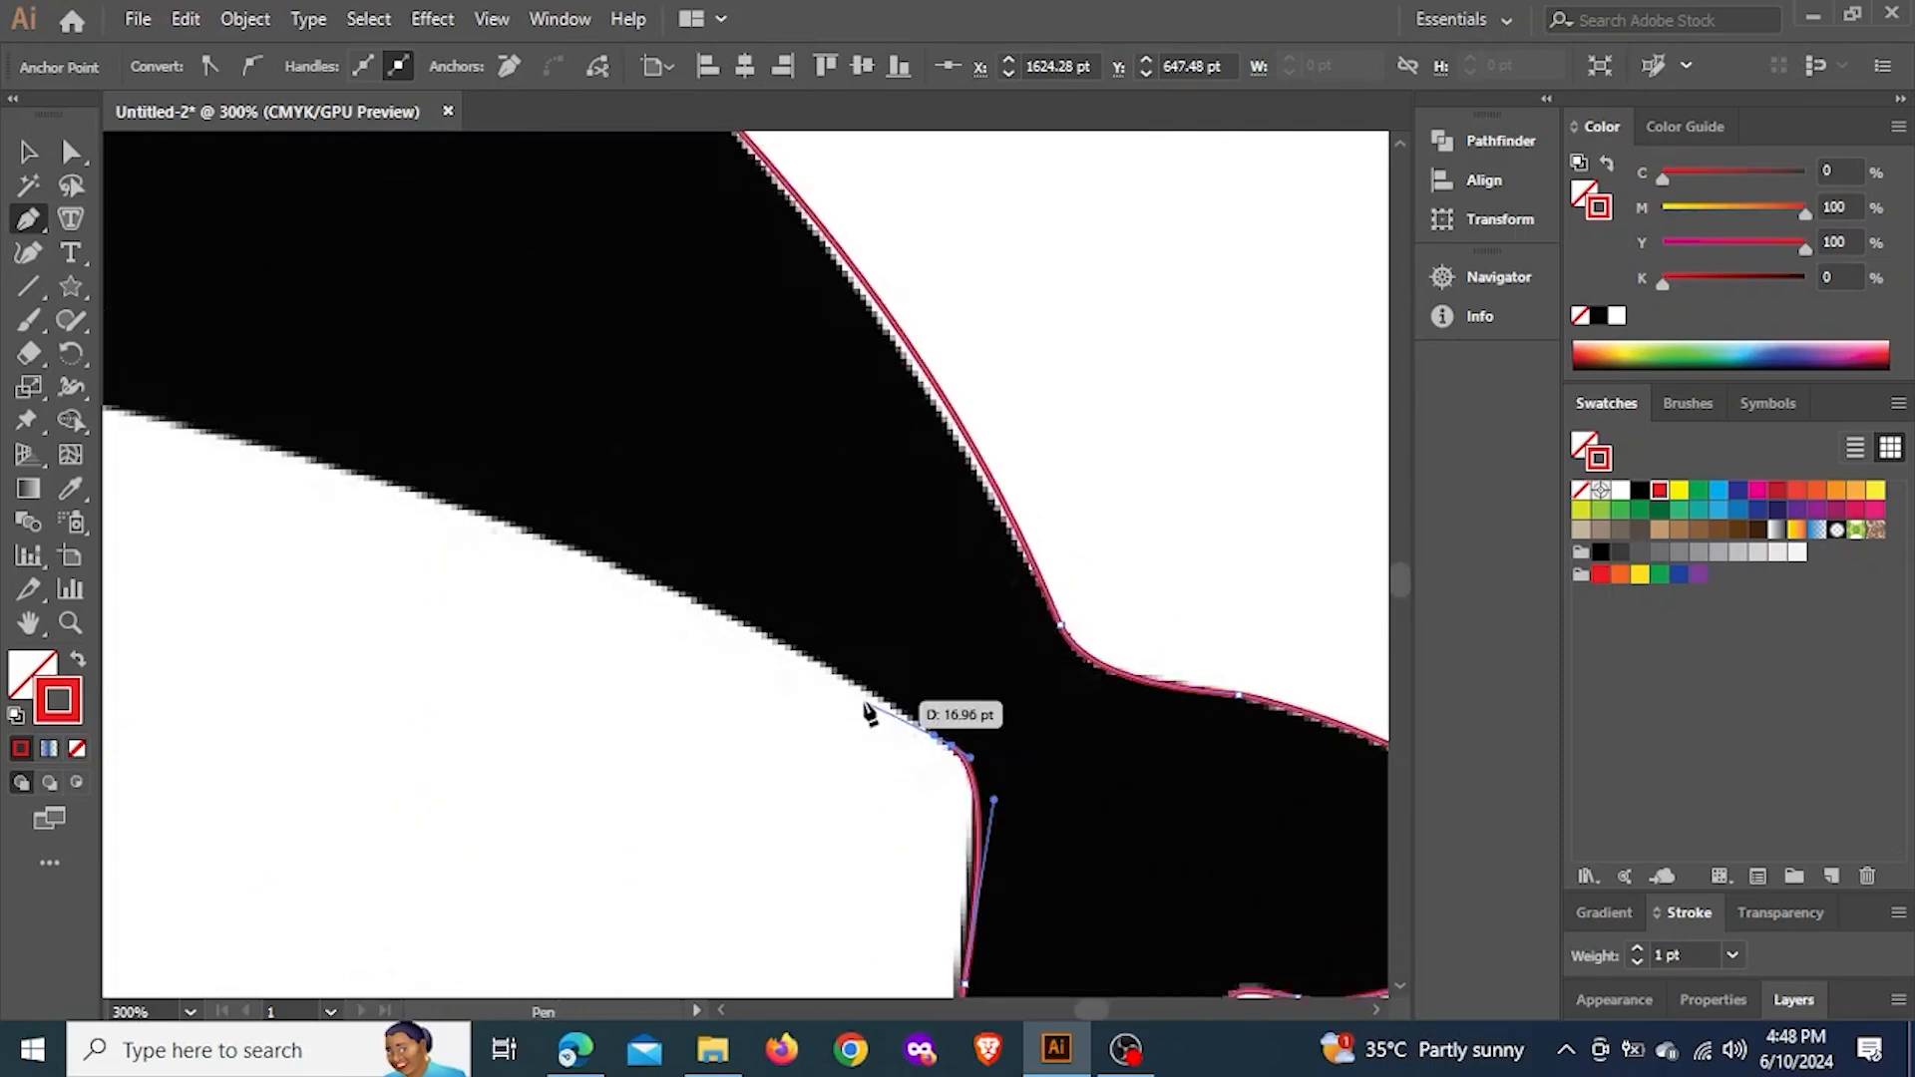
Trace the belly through a smooth anchor to an anchor at the flipper's rear base
key("ctrl+minus")
key("ctrl+minus")
scroll(700, 549, "down", 1)
key("space")
left_click_drag(658, 540, 591, 484)
scroll(381, 523, "up", 1)
key("space")
scroll(446, 511, "up", 3)
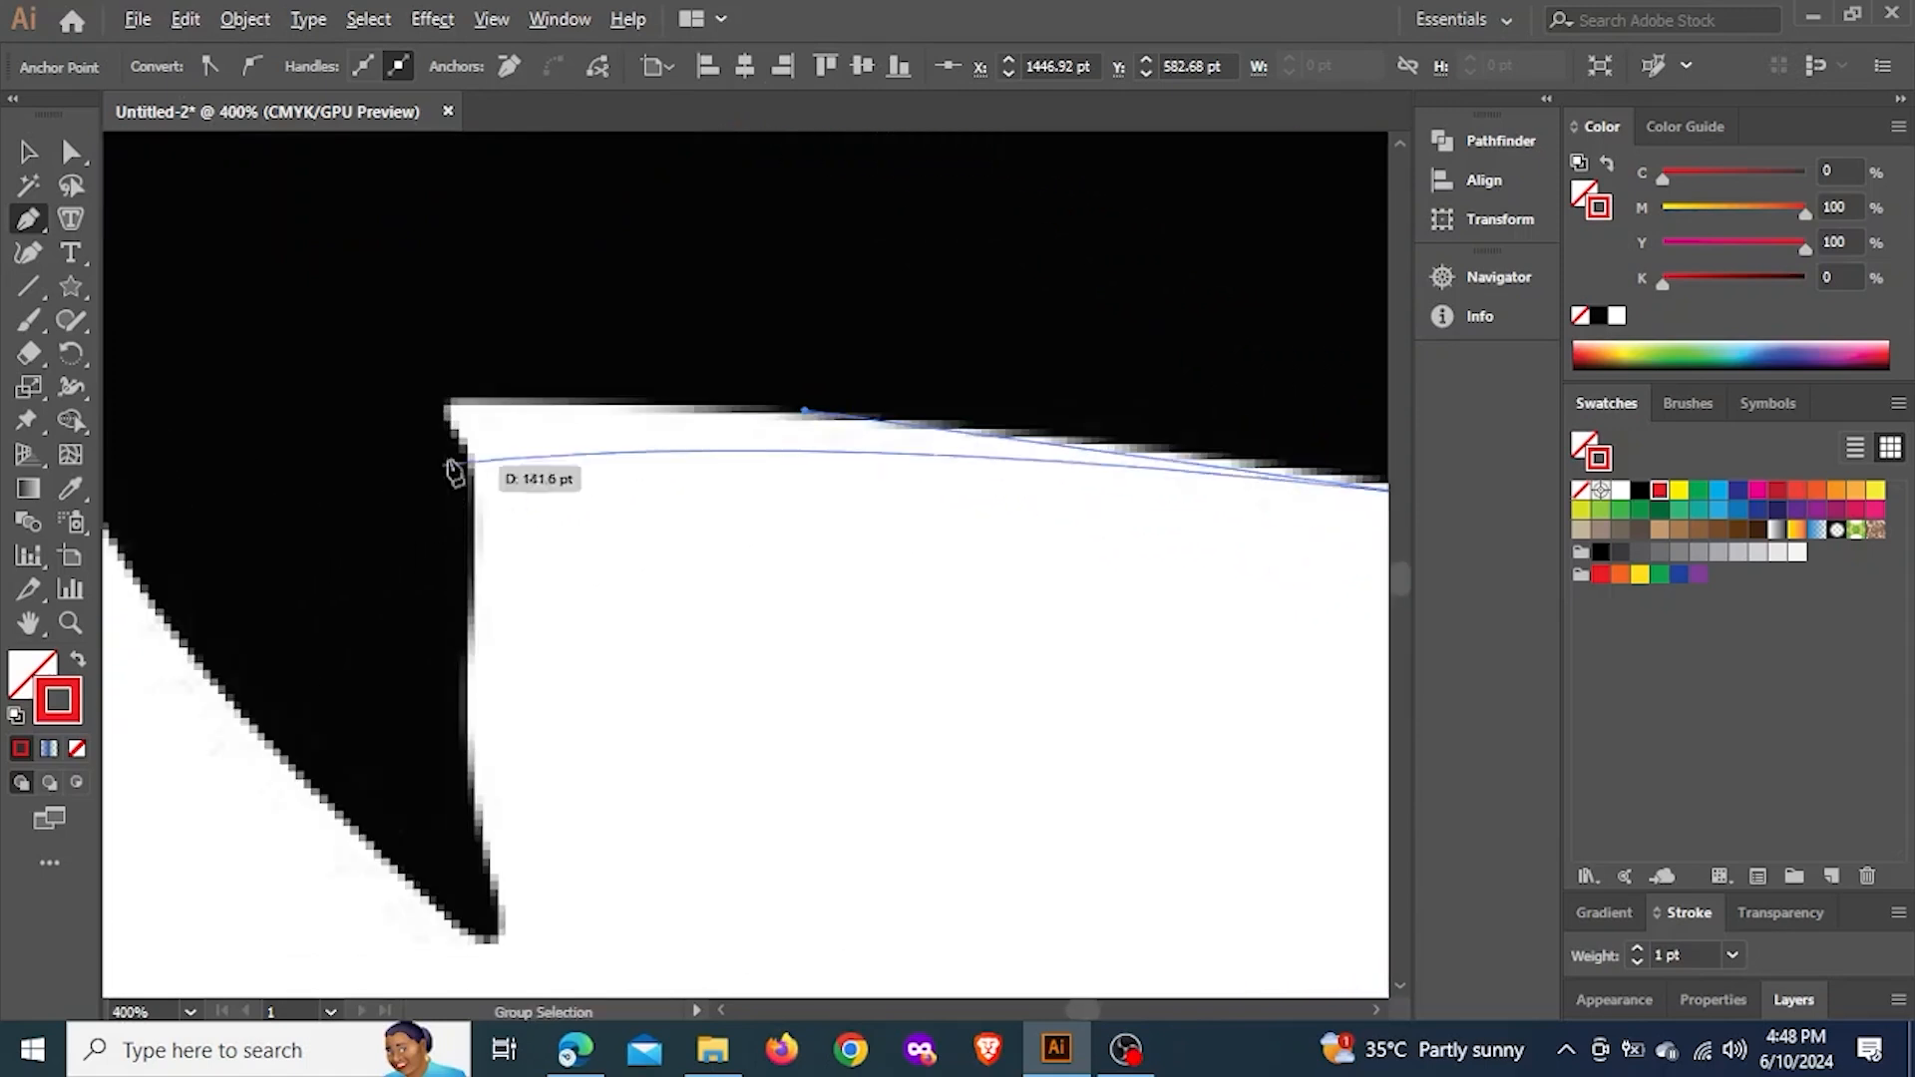
left_click(448, 406)
Trace the flipper's rear edge from its base down with smooth anchors, and round its tip
scroll(483, 484, "up", 3)
left_click_drag(485, 477, 487, 527)
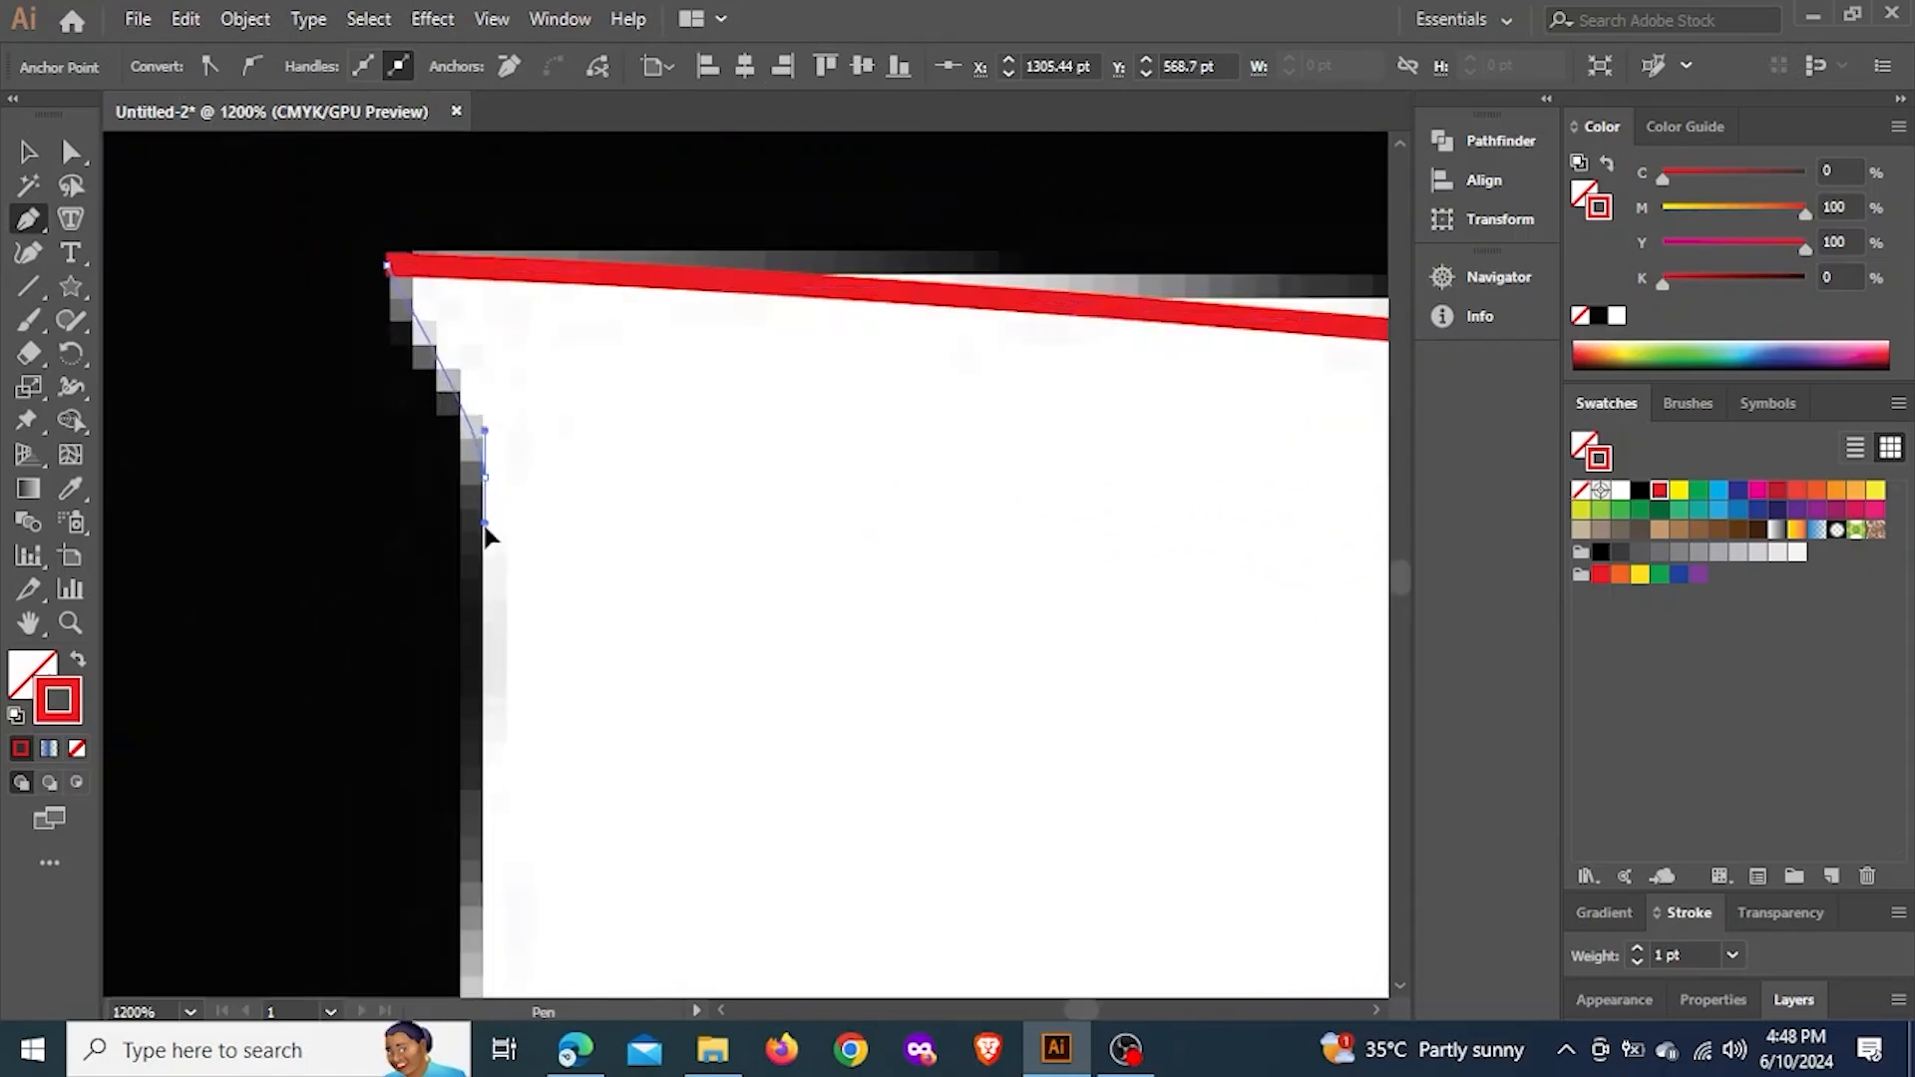
scroll(496, 748, "down", 3)
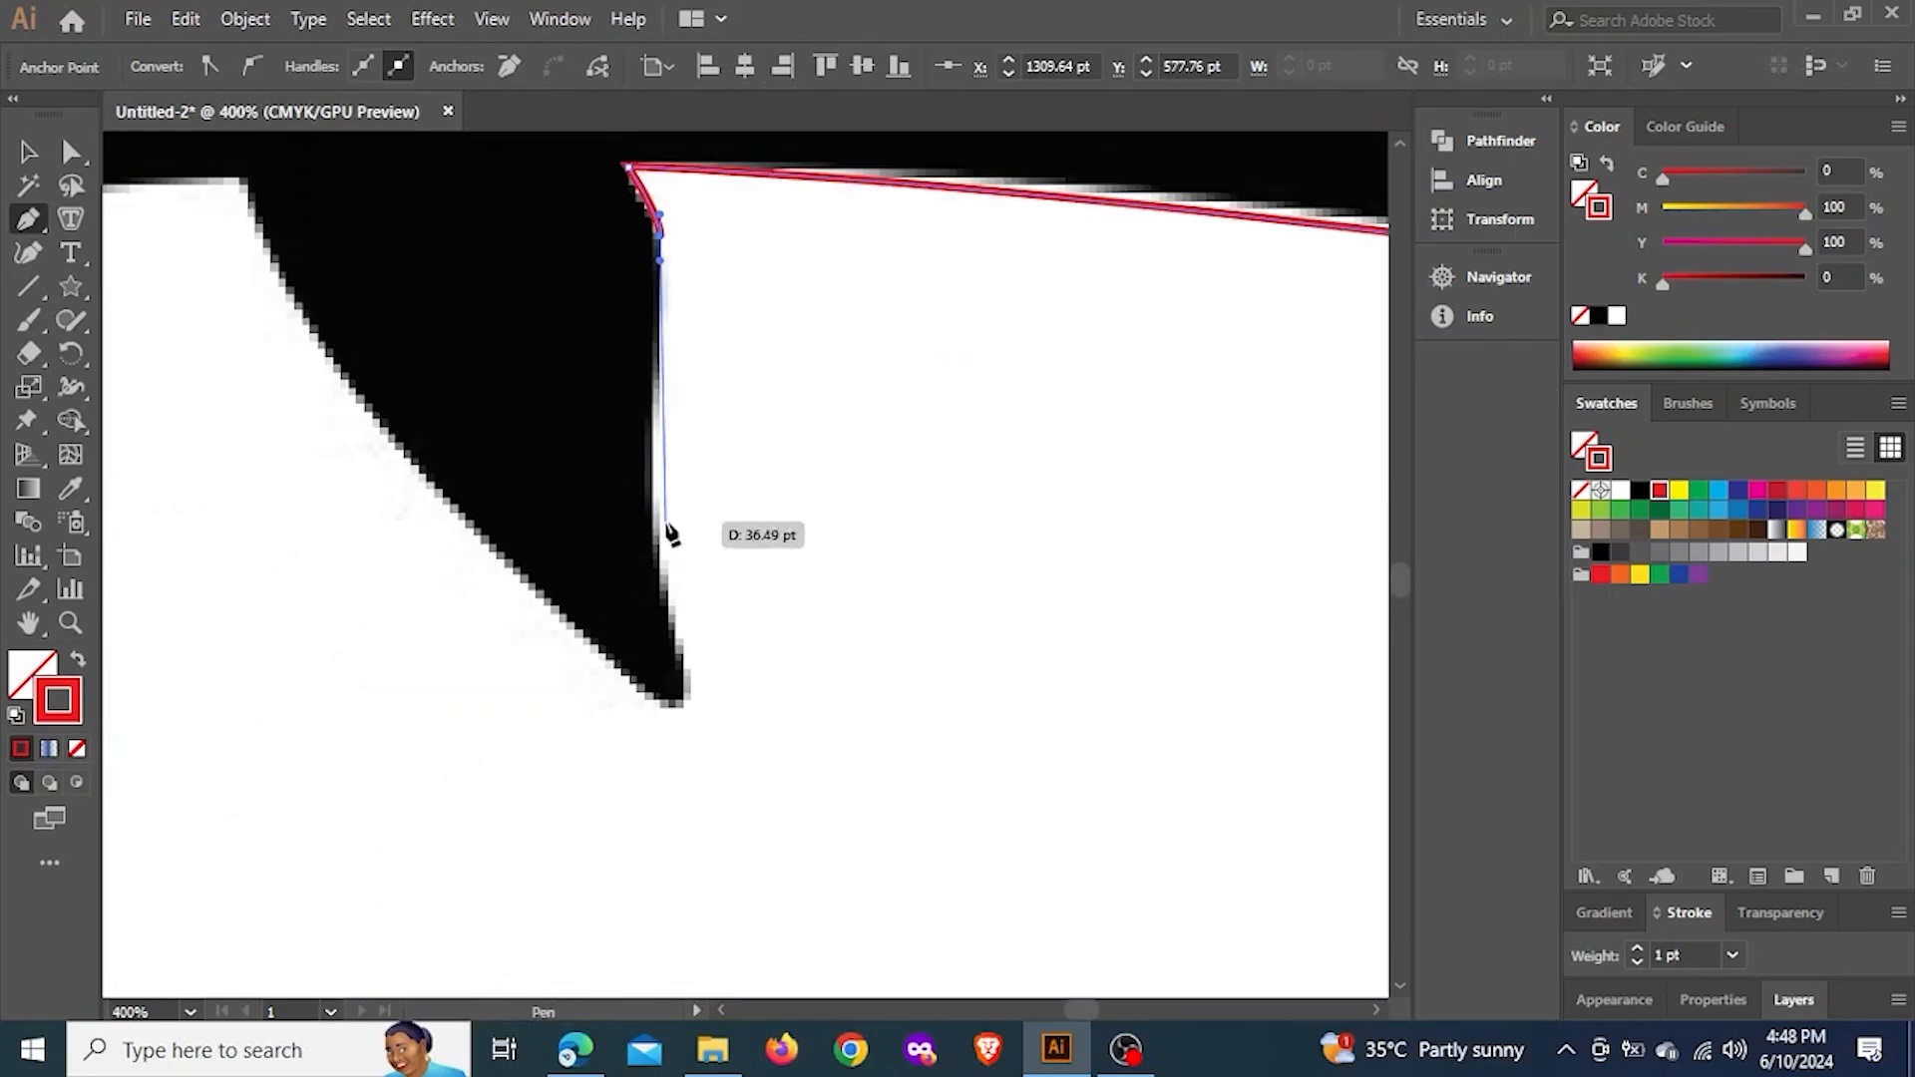
left_click(659, 561)
left_click_drag(672, 630, 651, 714)
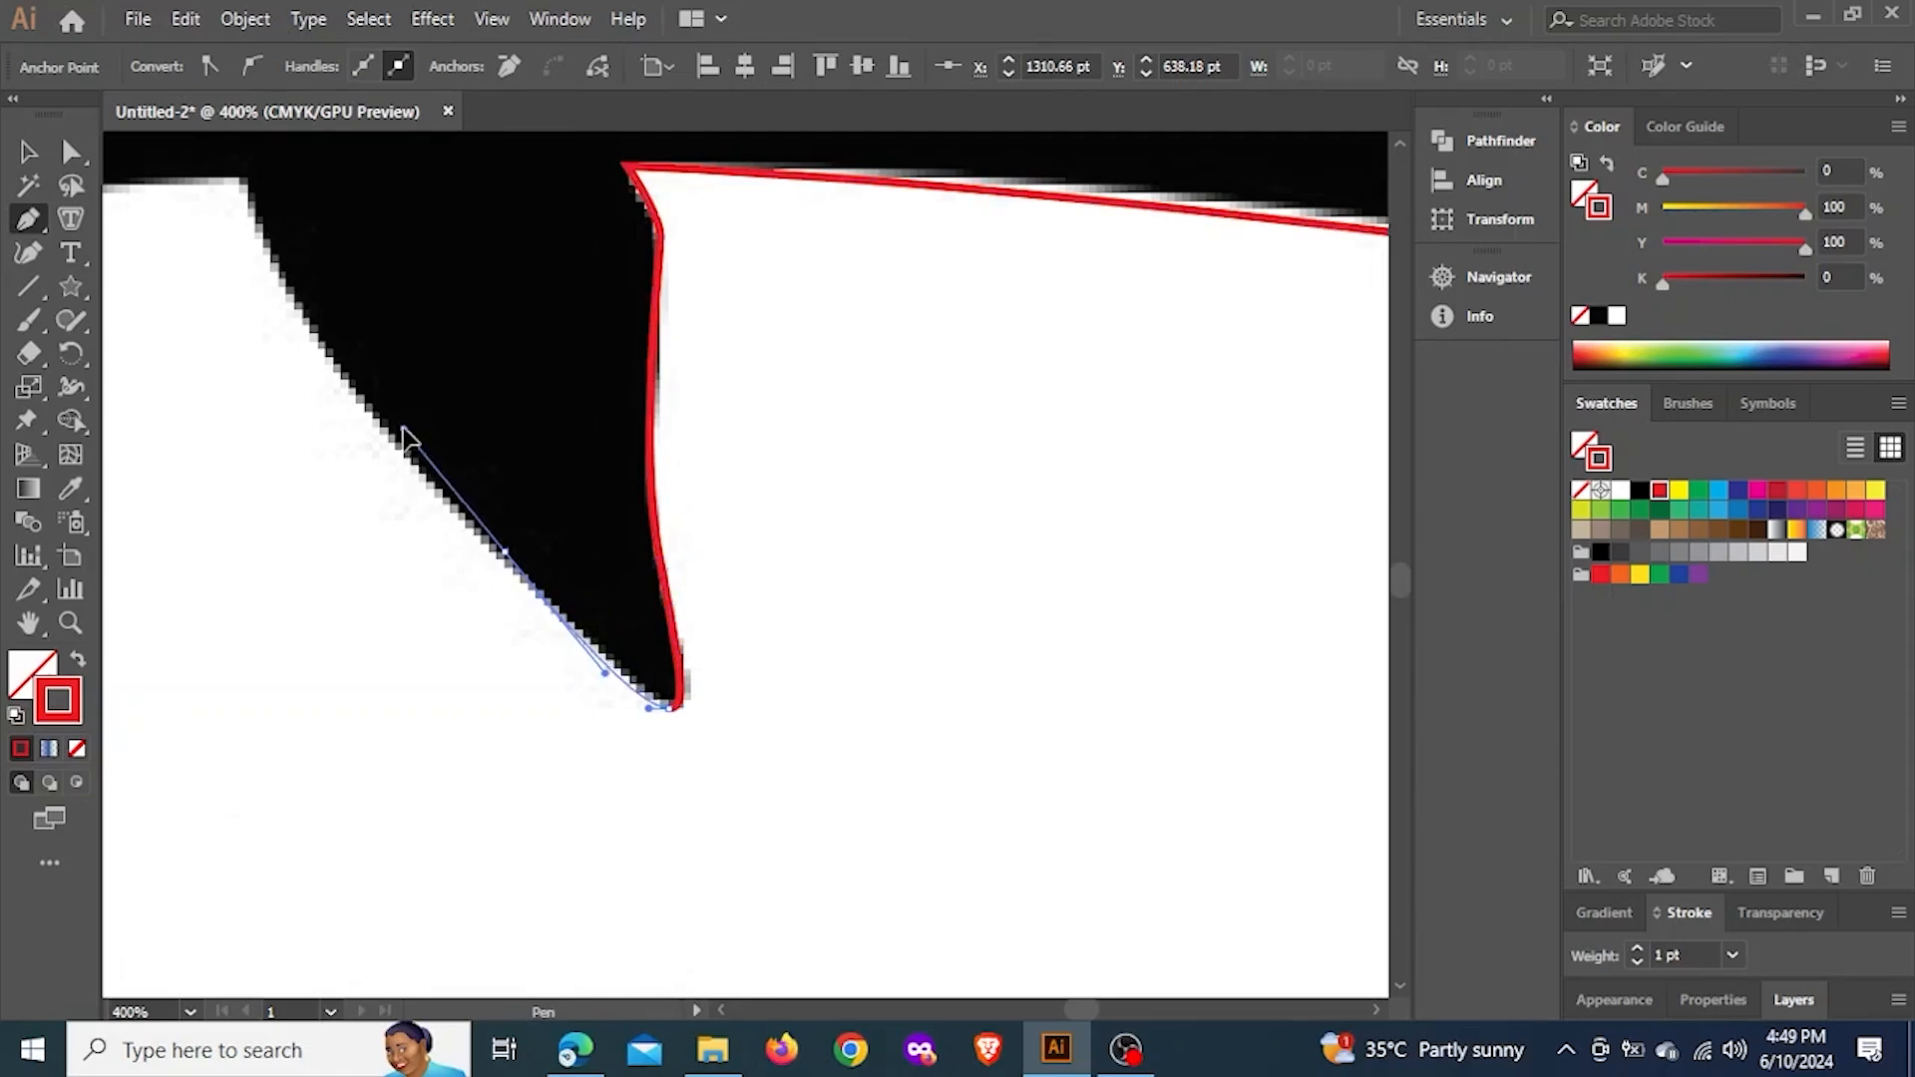
Trace the flipper's front edge up to the body and remove the outgoing handle at the corner anchor
left_click_drag(396, 425, 711, 718)
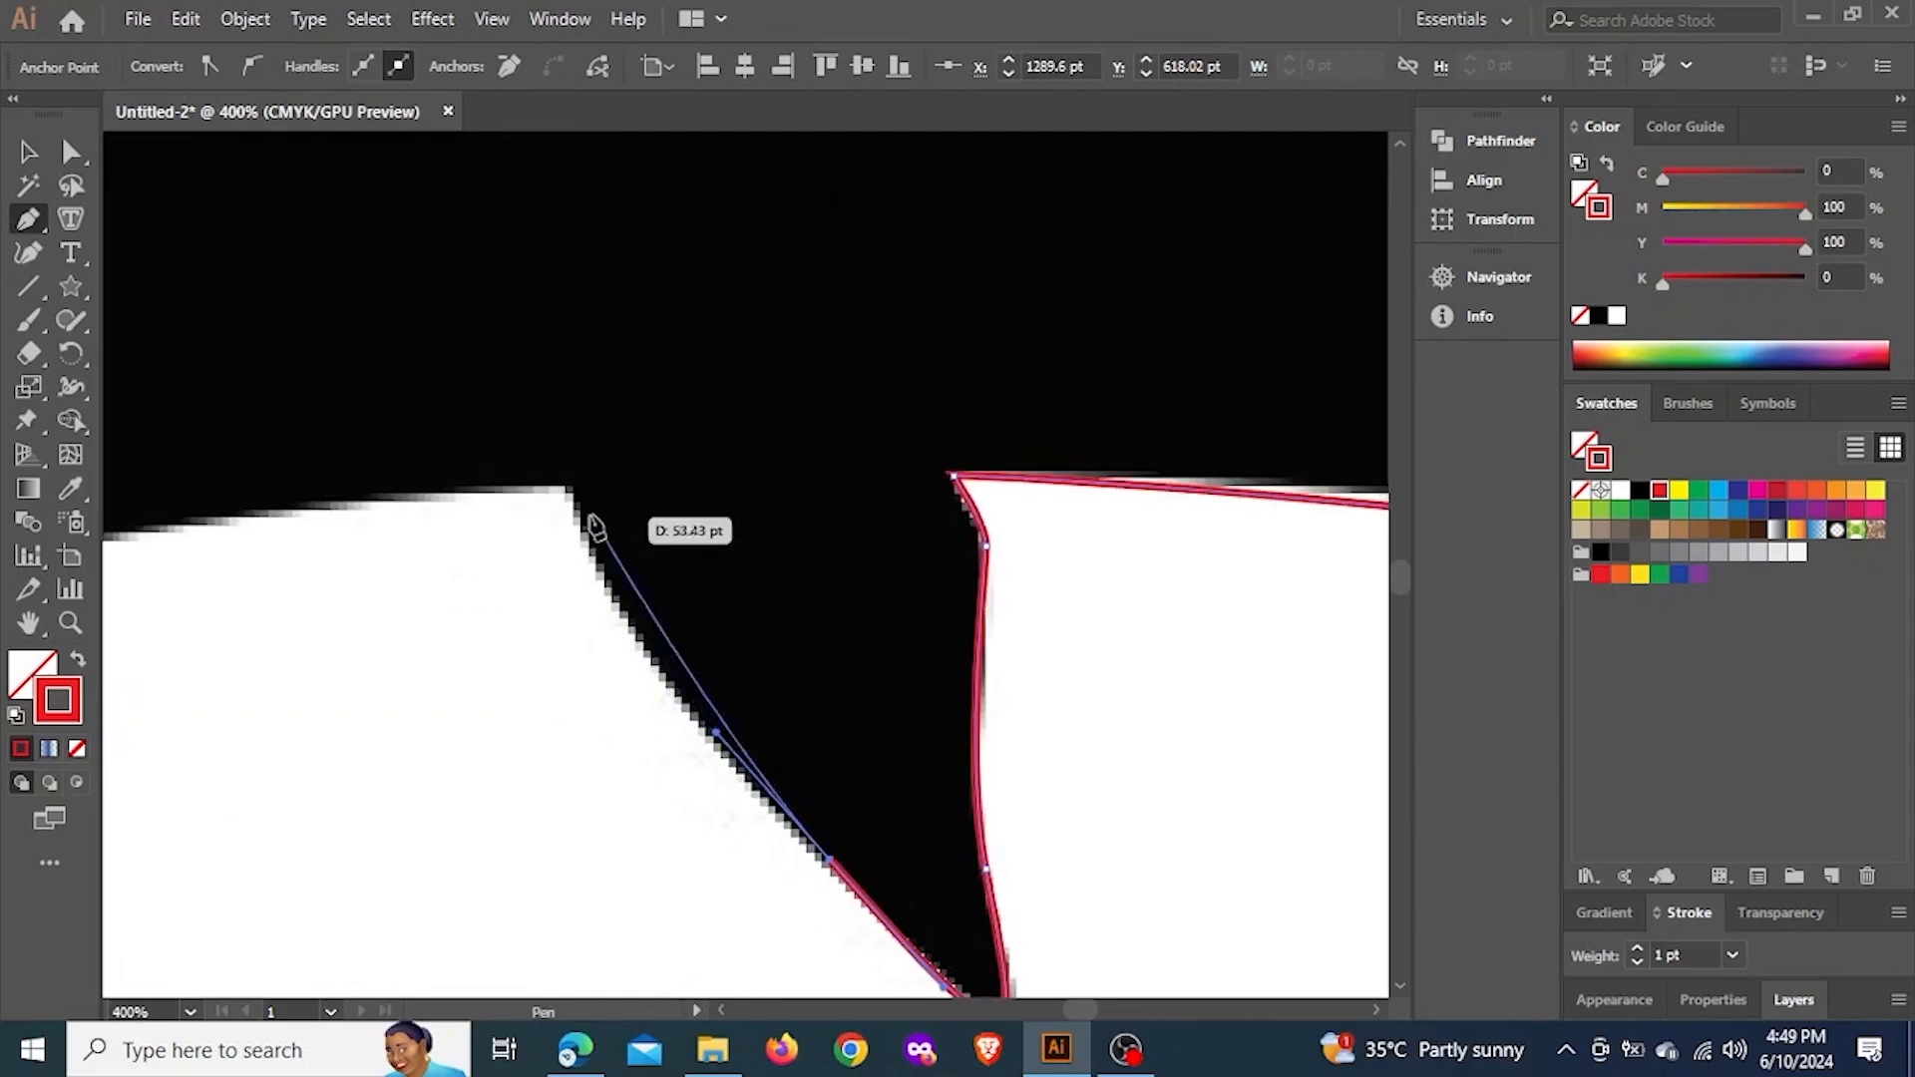
left_click_drag(574, 489, 558, 376)
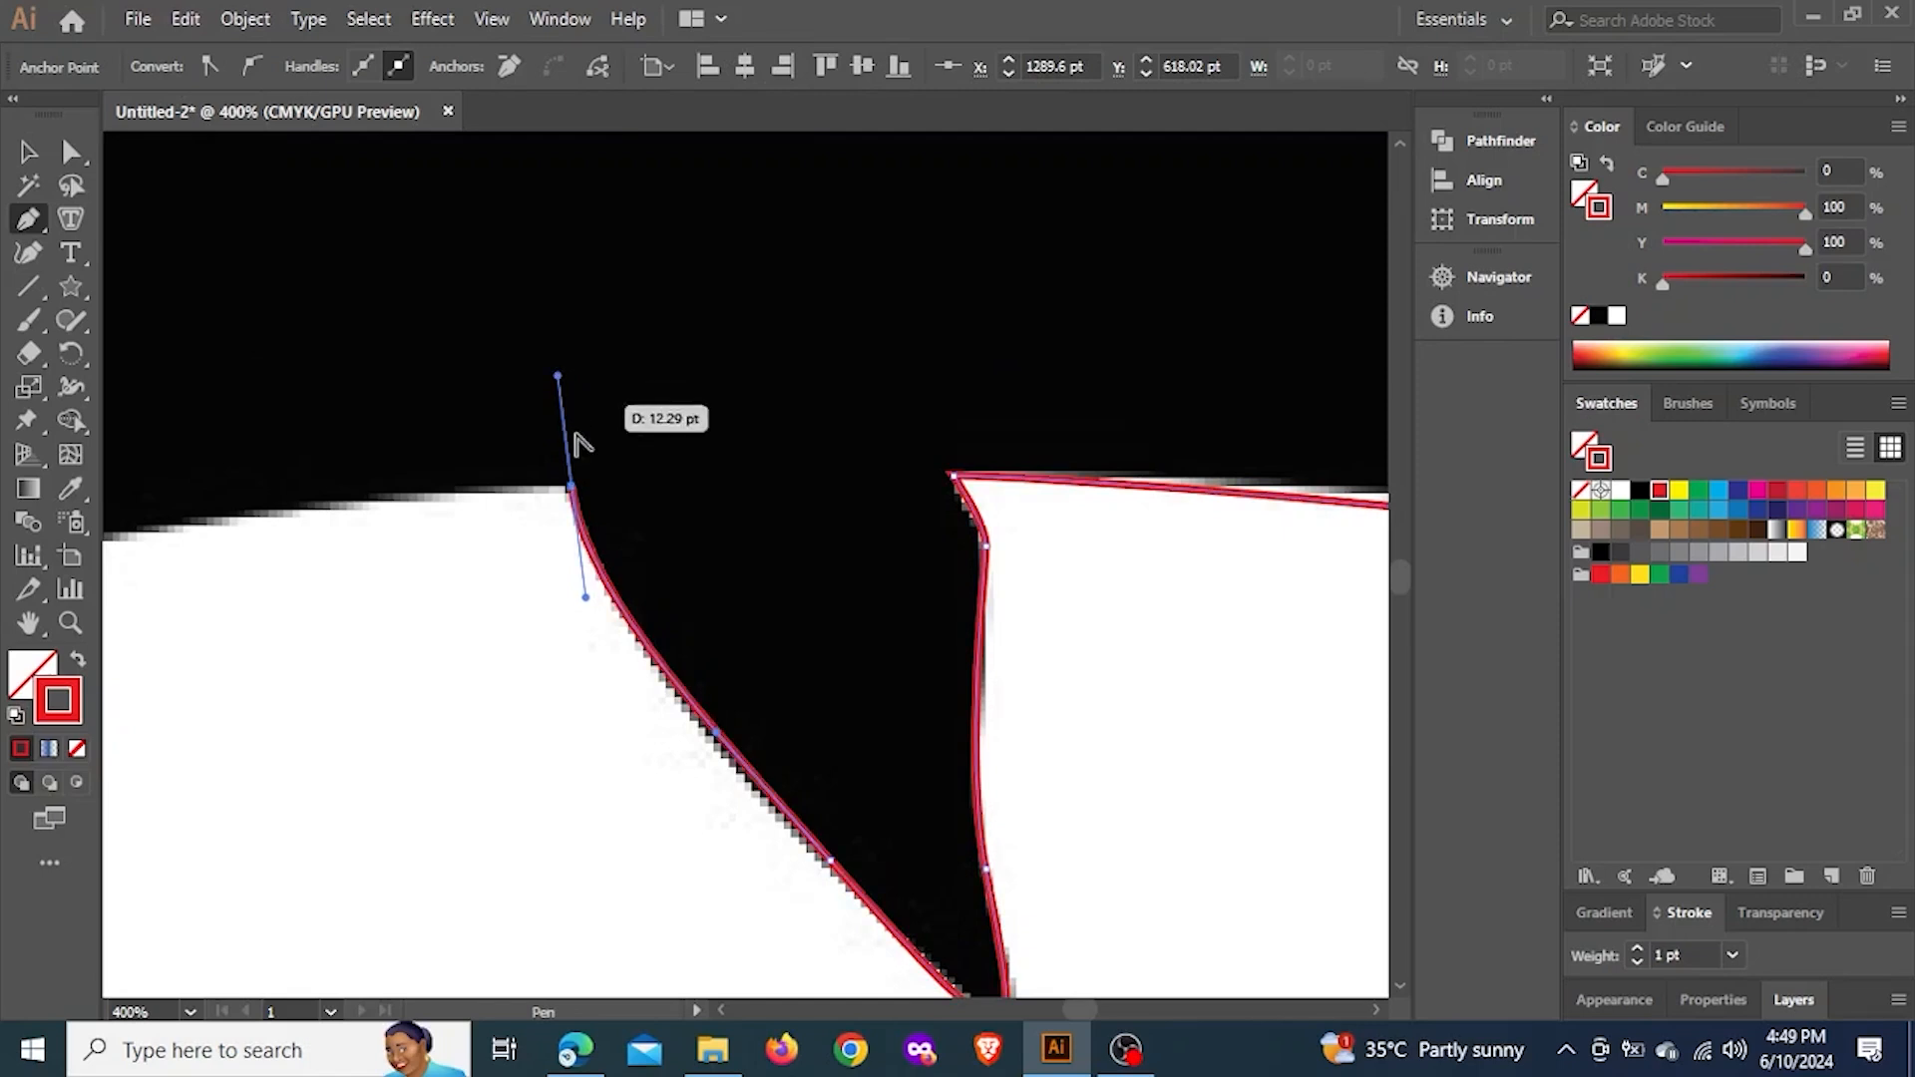
scroll(589, 502, "down", 2)
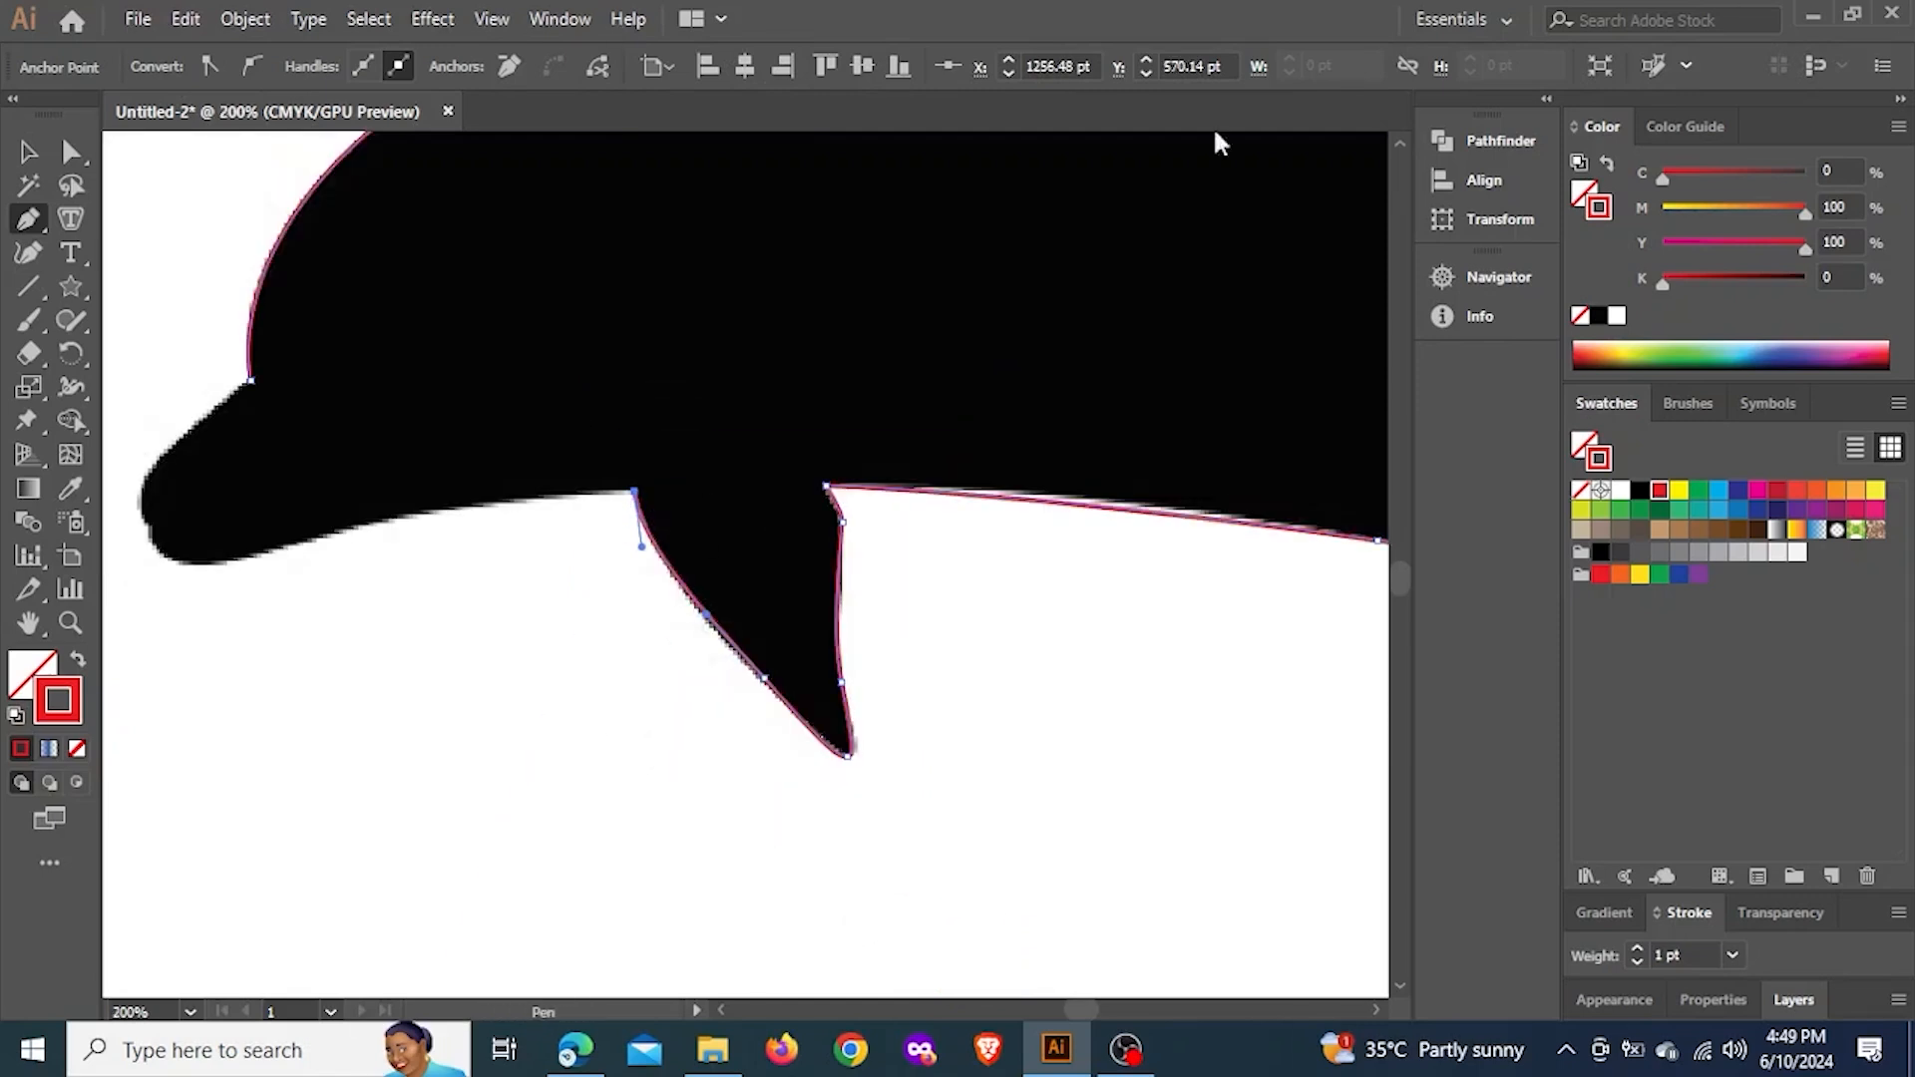
scroll(568, 574, "up", 4)
scroll(947, 404, "up", 2)
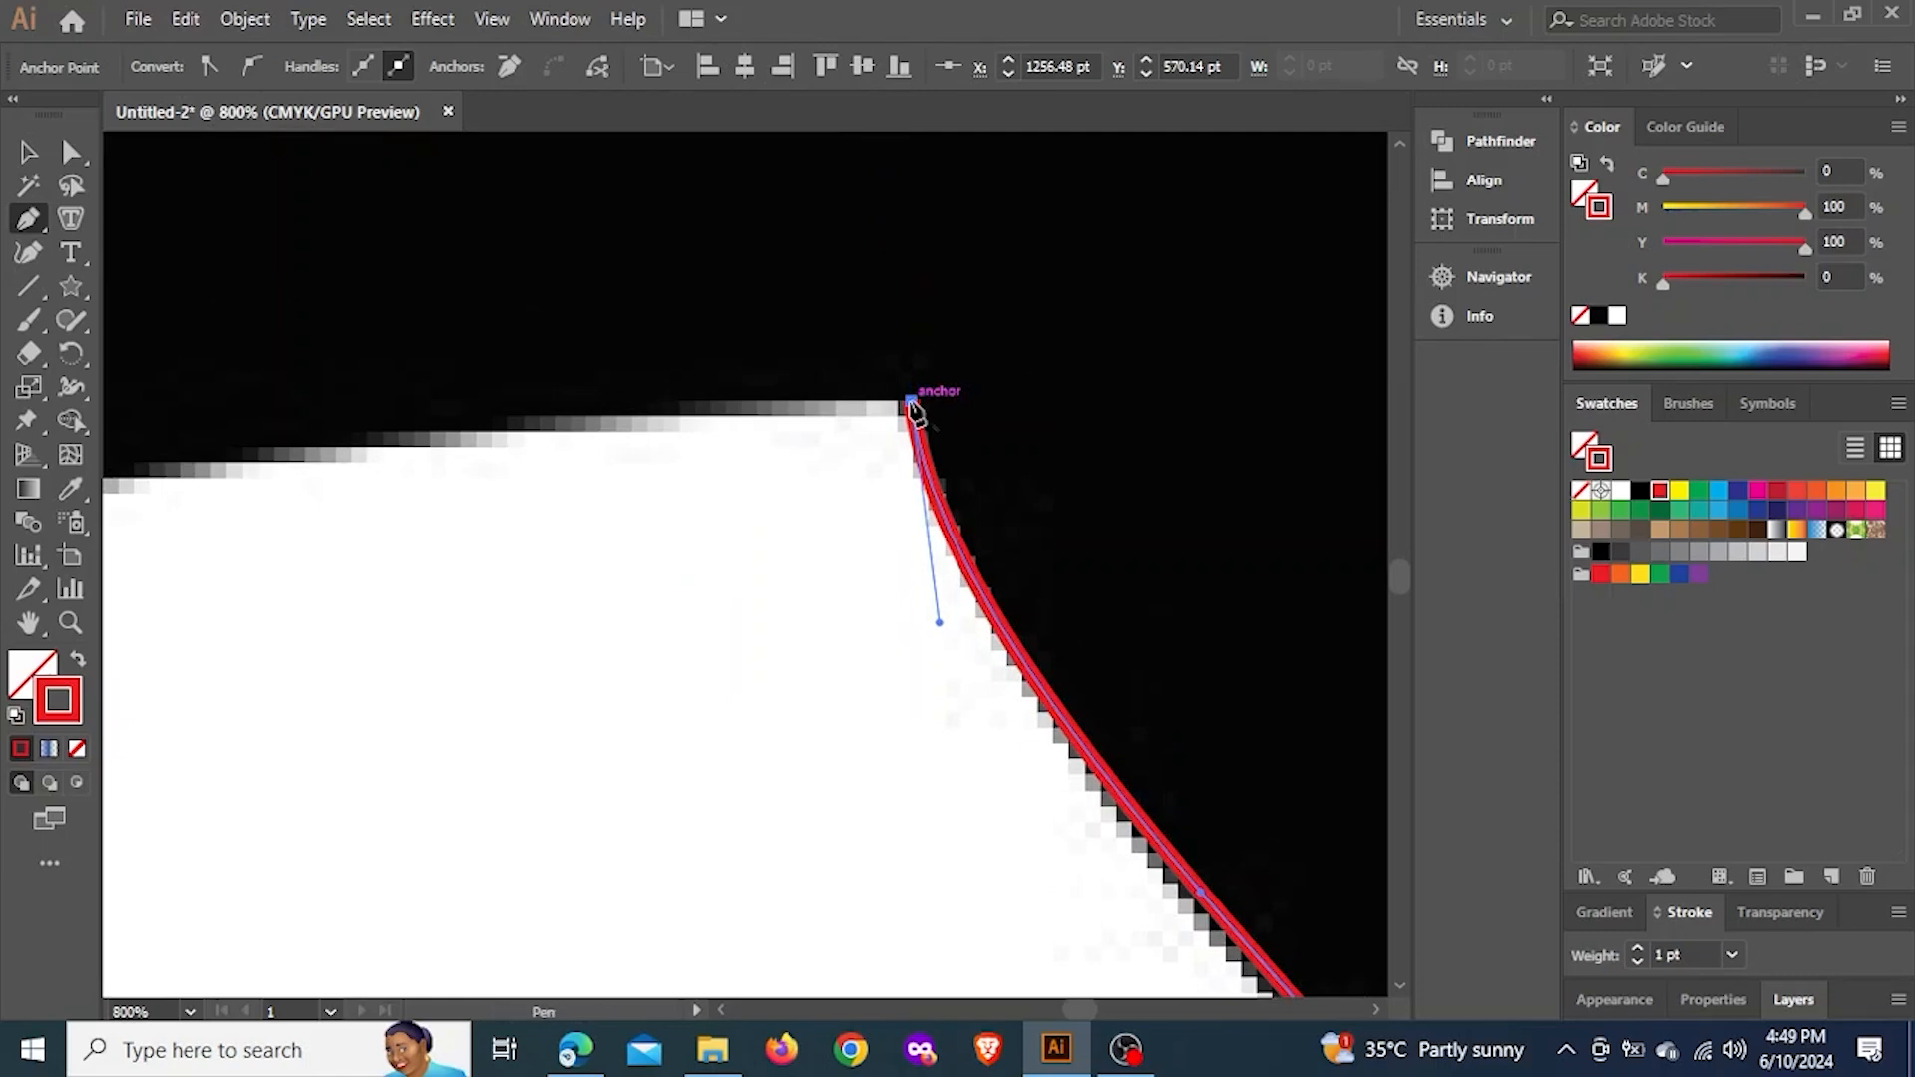
Trace the underside of the head from the flipper with smooth anchors, curving around the bottom of the lower jaw
scroll(1051, 371, "down", 4)
left_click_drag(617, 426, 804, 415)
scroll(796, 393, "up", 1)
scroll(658, 479, "up", 1)
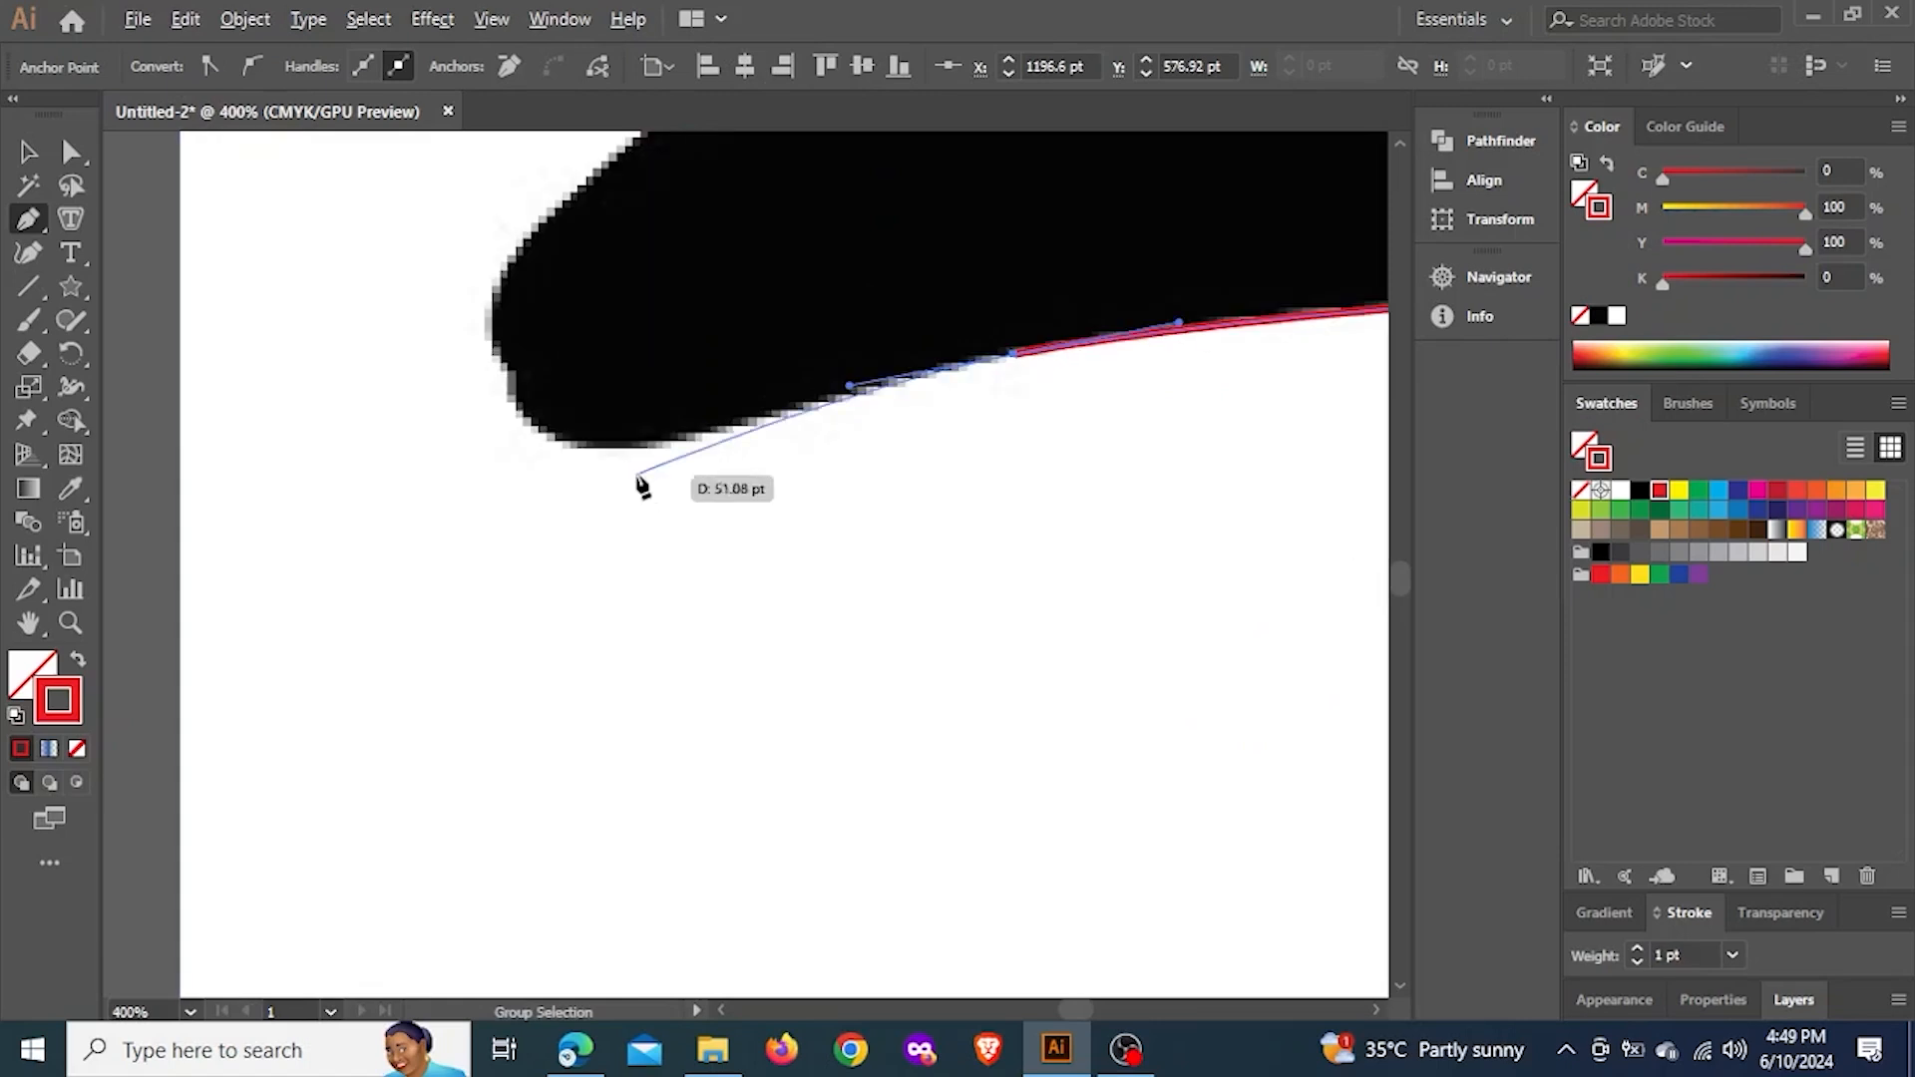
left_click_drag(658, 478, 558, 485)
Trace around the snout to close the outline at its starting anchor, and lengthen the handle that bends the closing segment
left_click(556, 417)
left_click(536, 382)
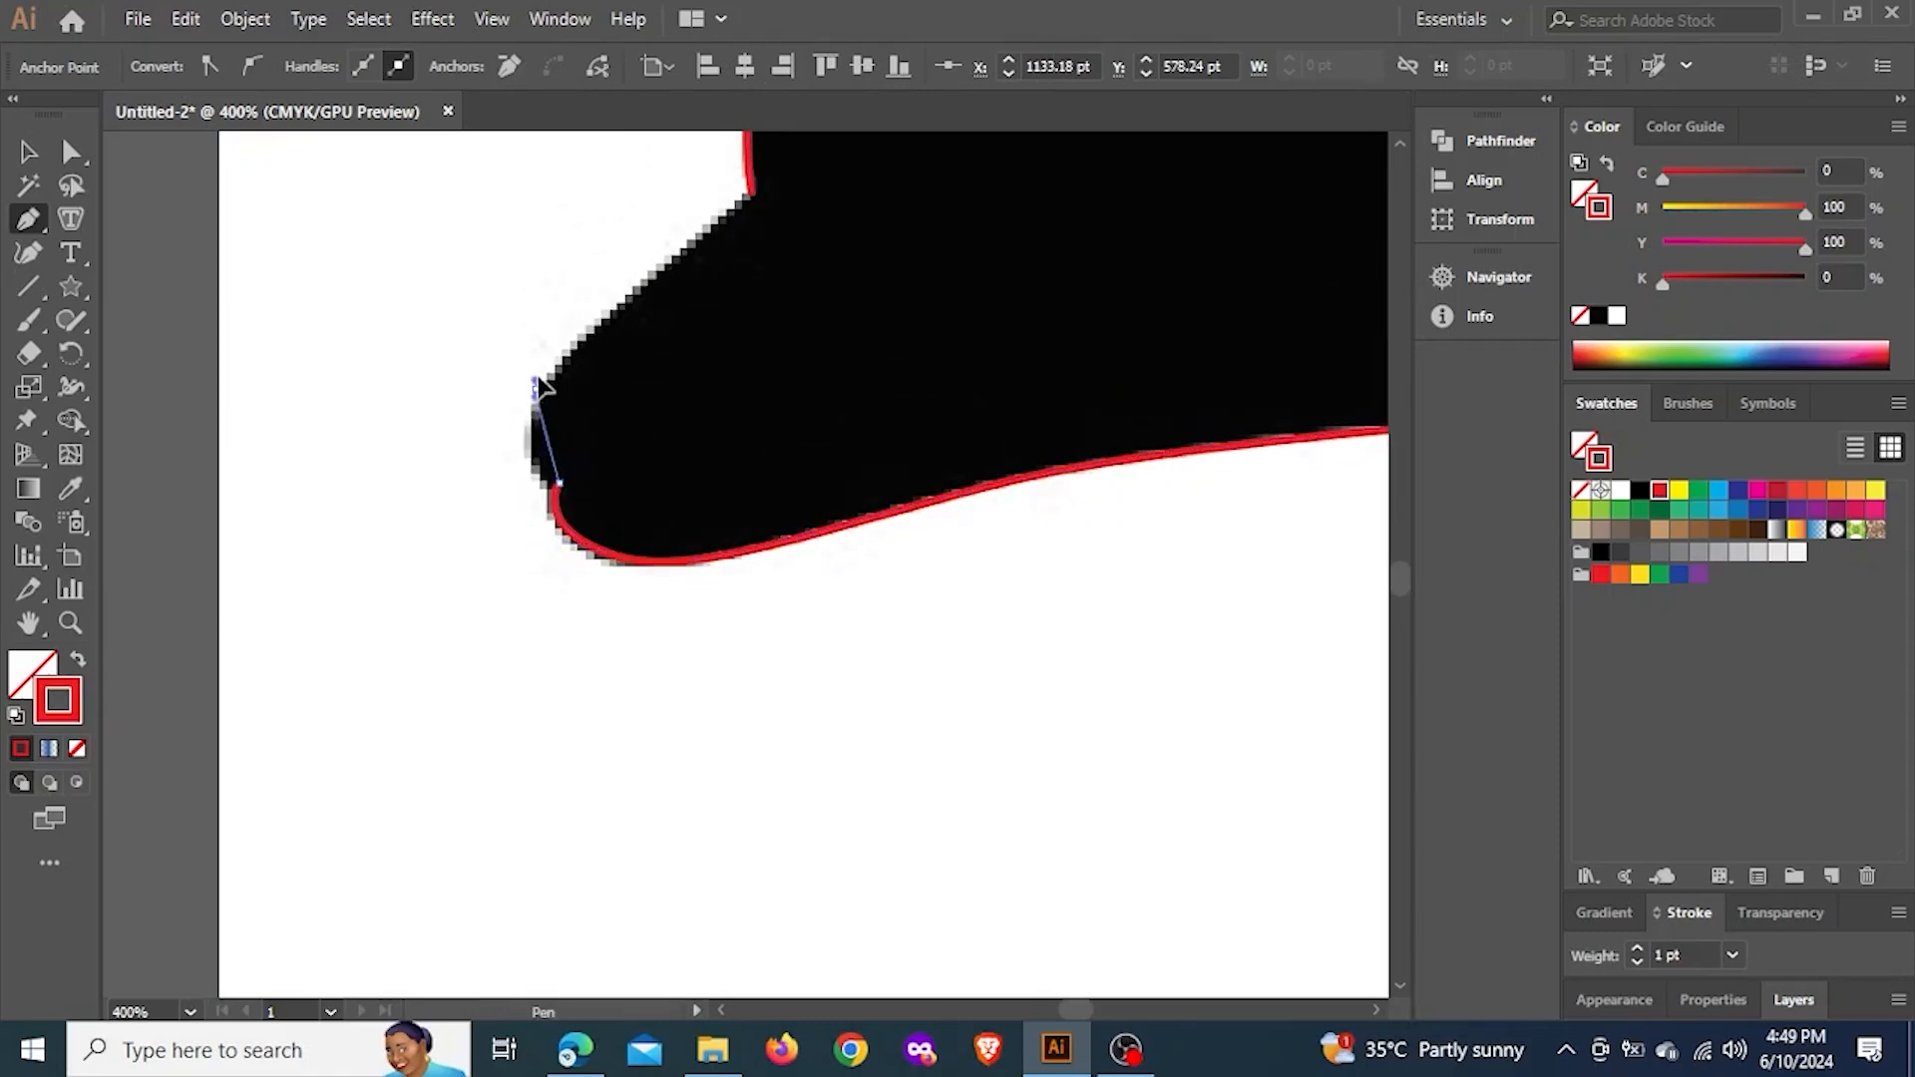
mouse_move(559, 324)
left_mouse_down()
mouse_move(556, 377)
mouse_move(565, 356)
left_mouse_up()
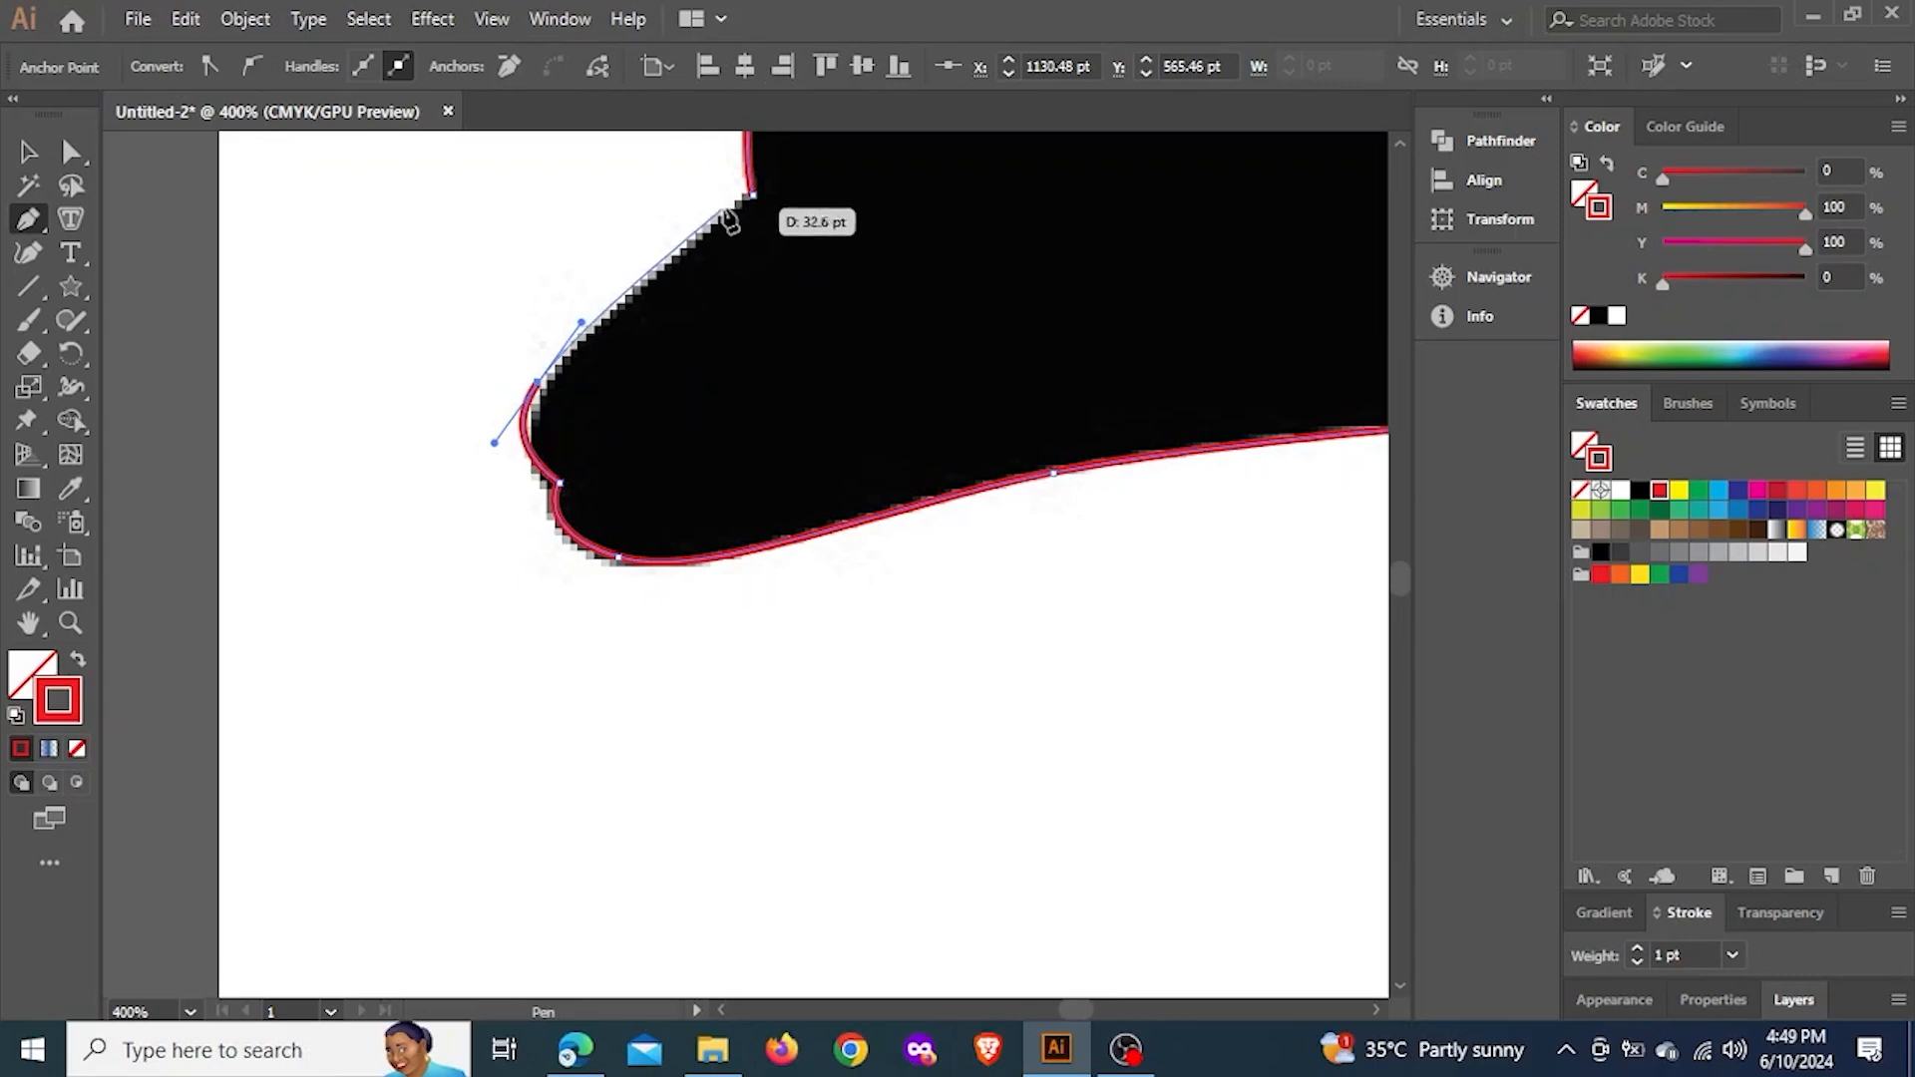
left_click(751, 195)
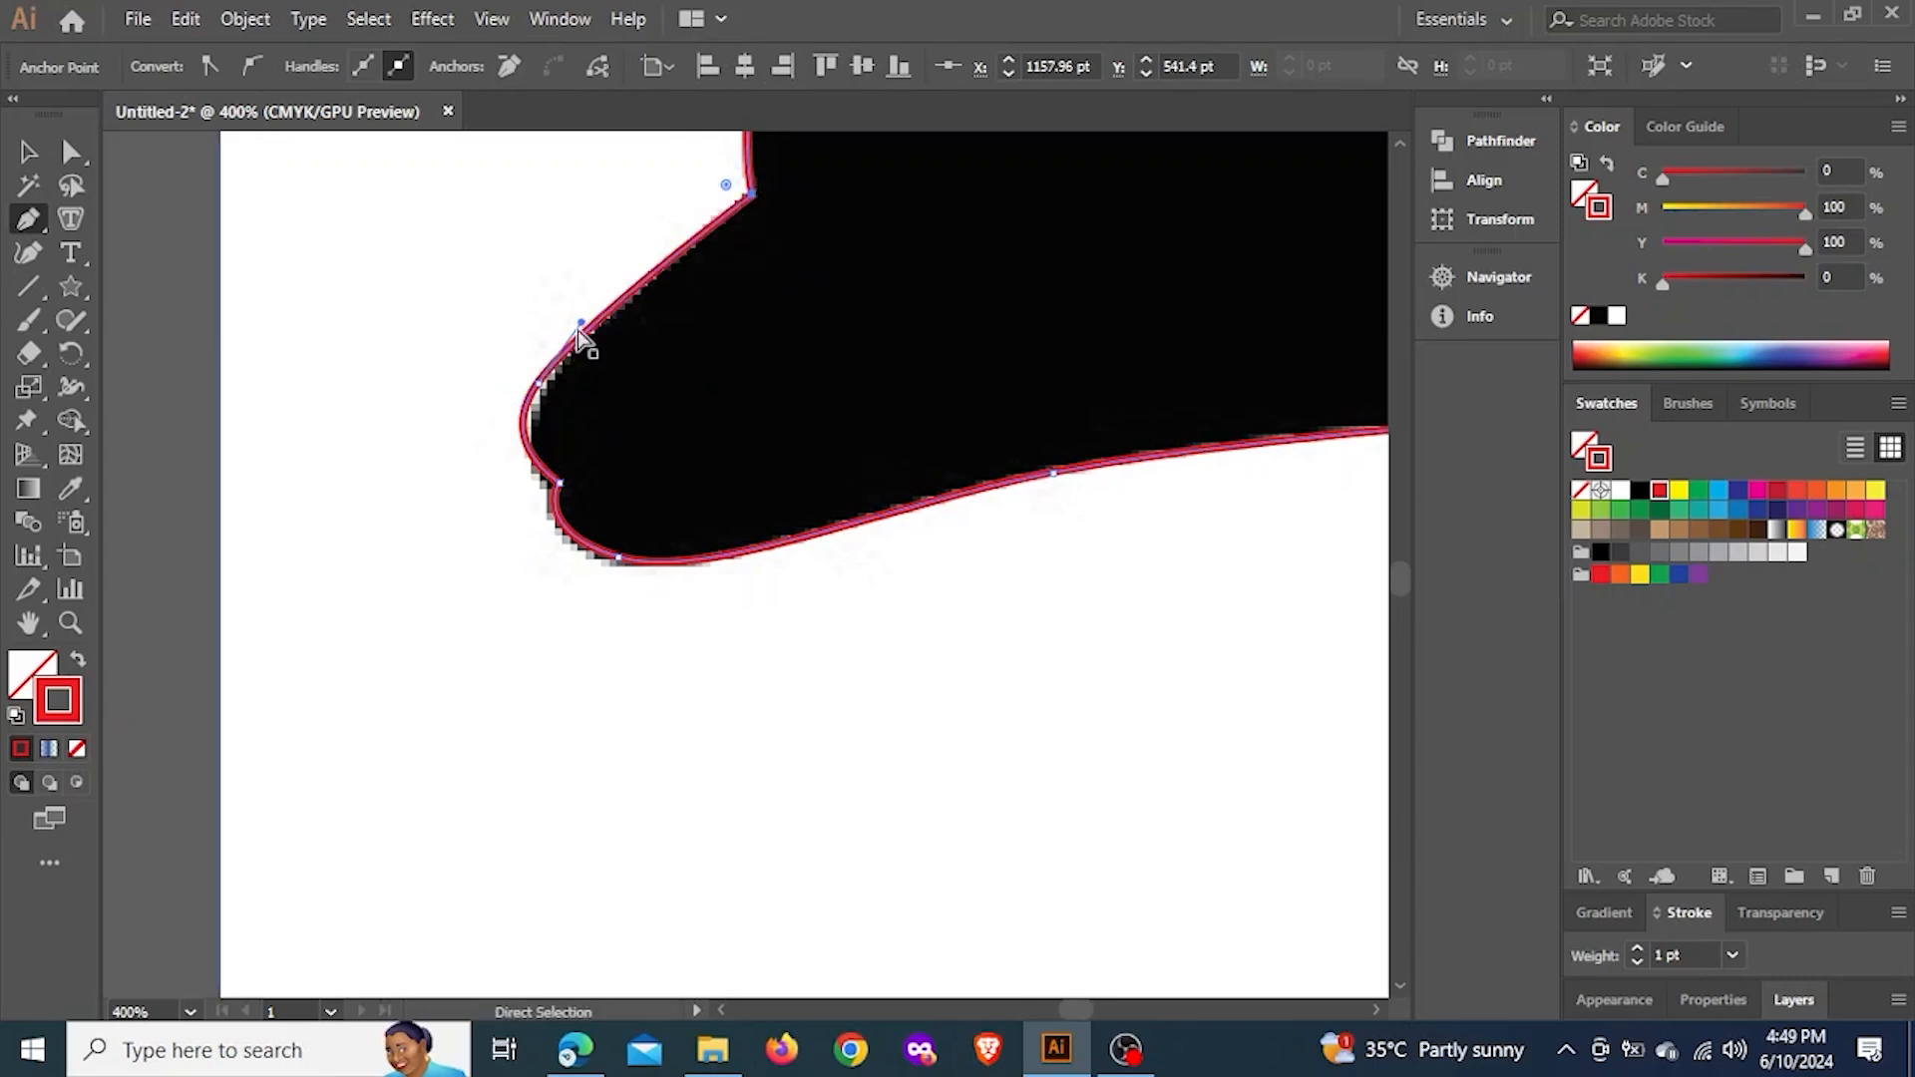
left_click_drag(583, 319, 630, 257)
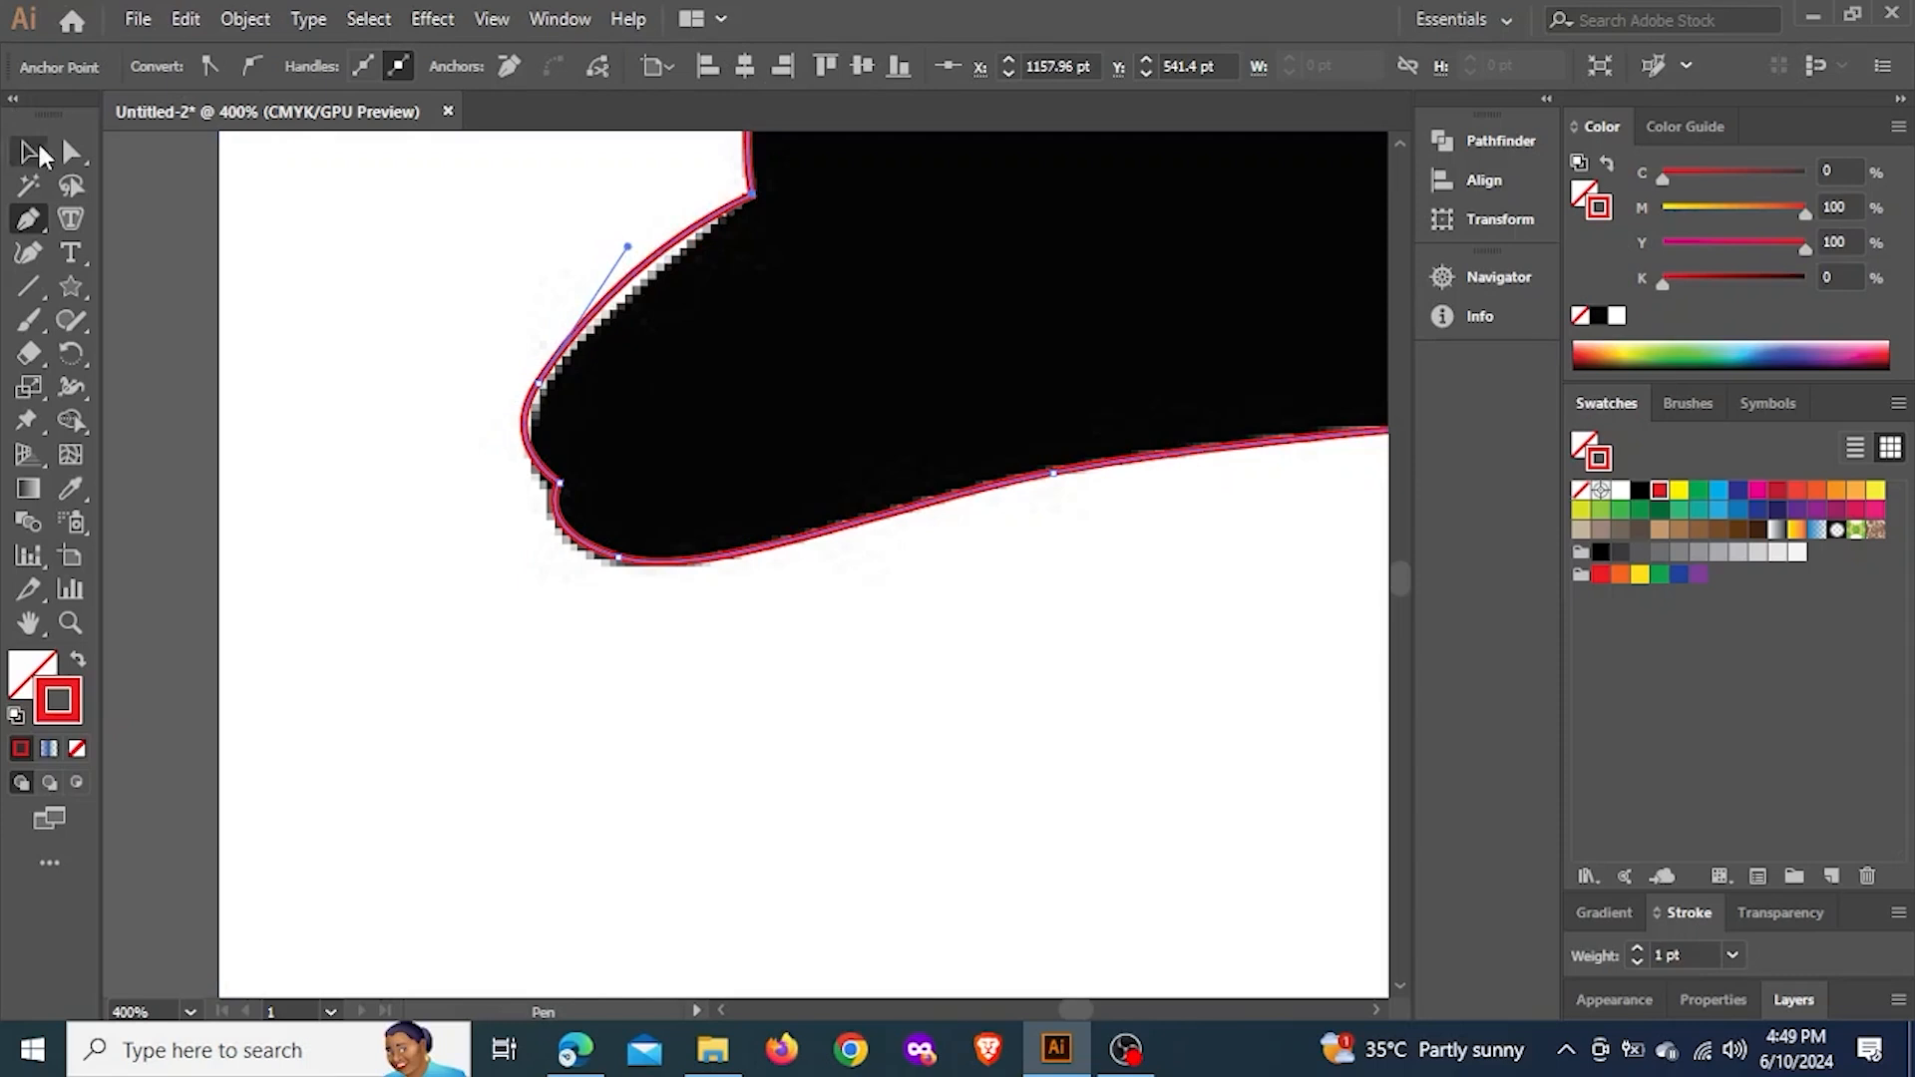
left_click_drag(627, 246, 639, 247)
Select the closed dolphin outline with the Selection tool, try moving it off the reference image, and undo the move
left_click(33, 154)
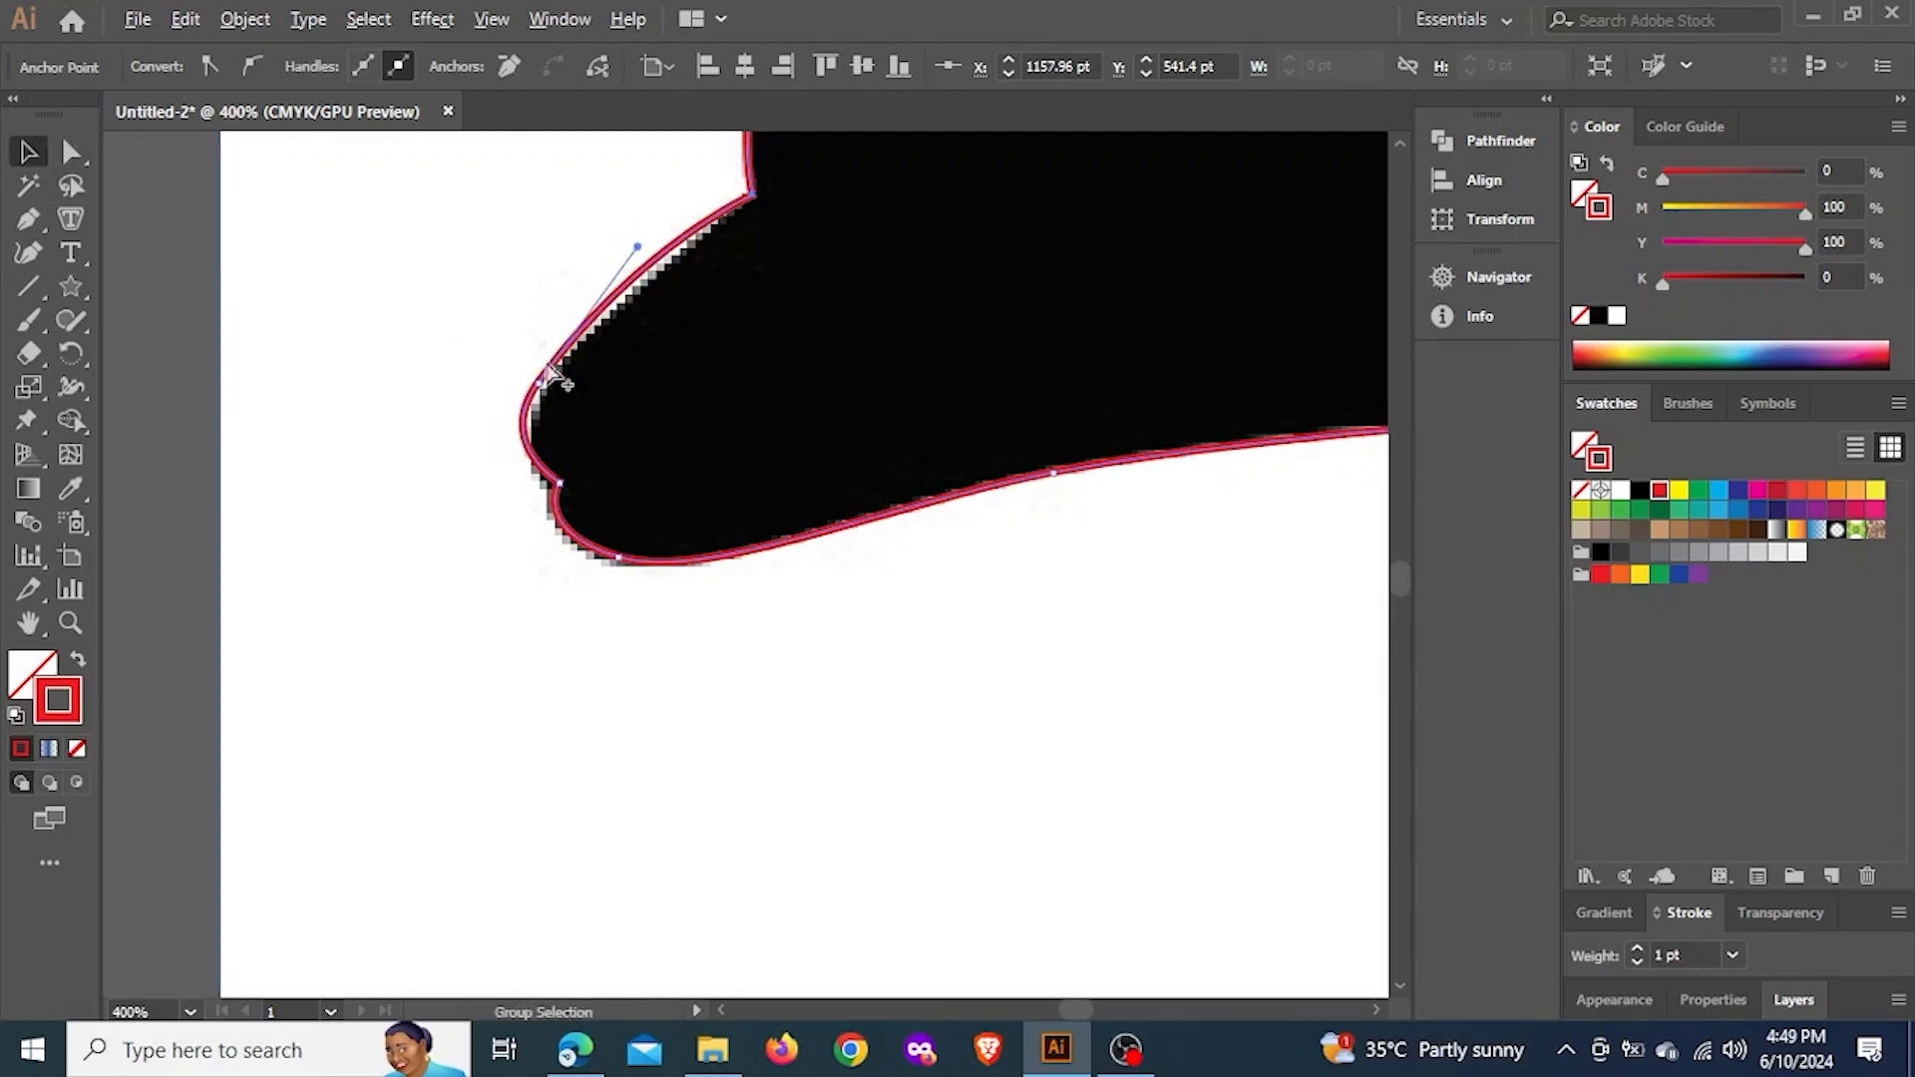
scroll(547, 376, "down", 8)
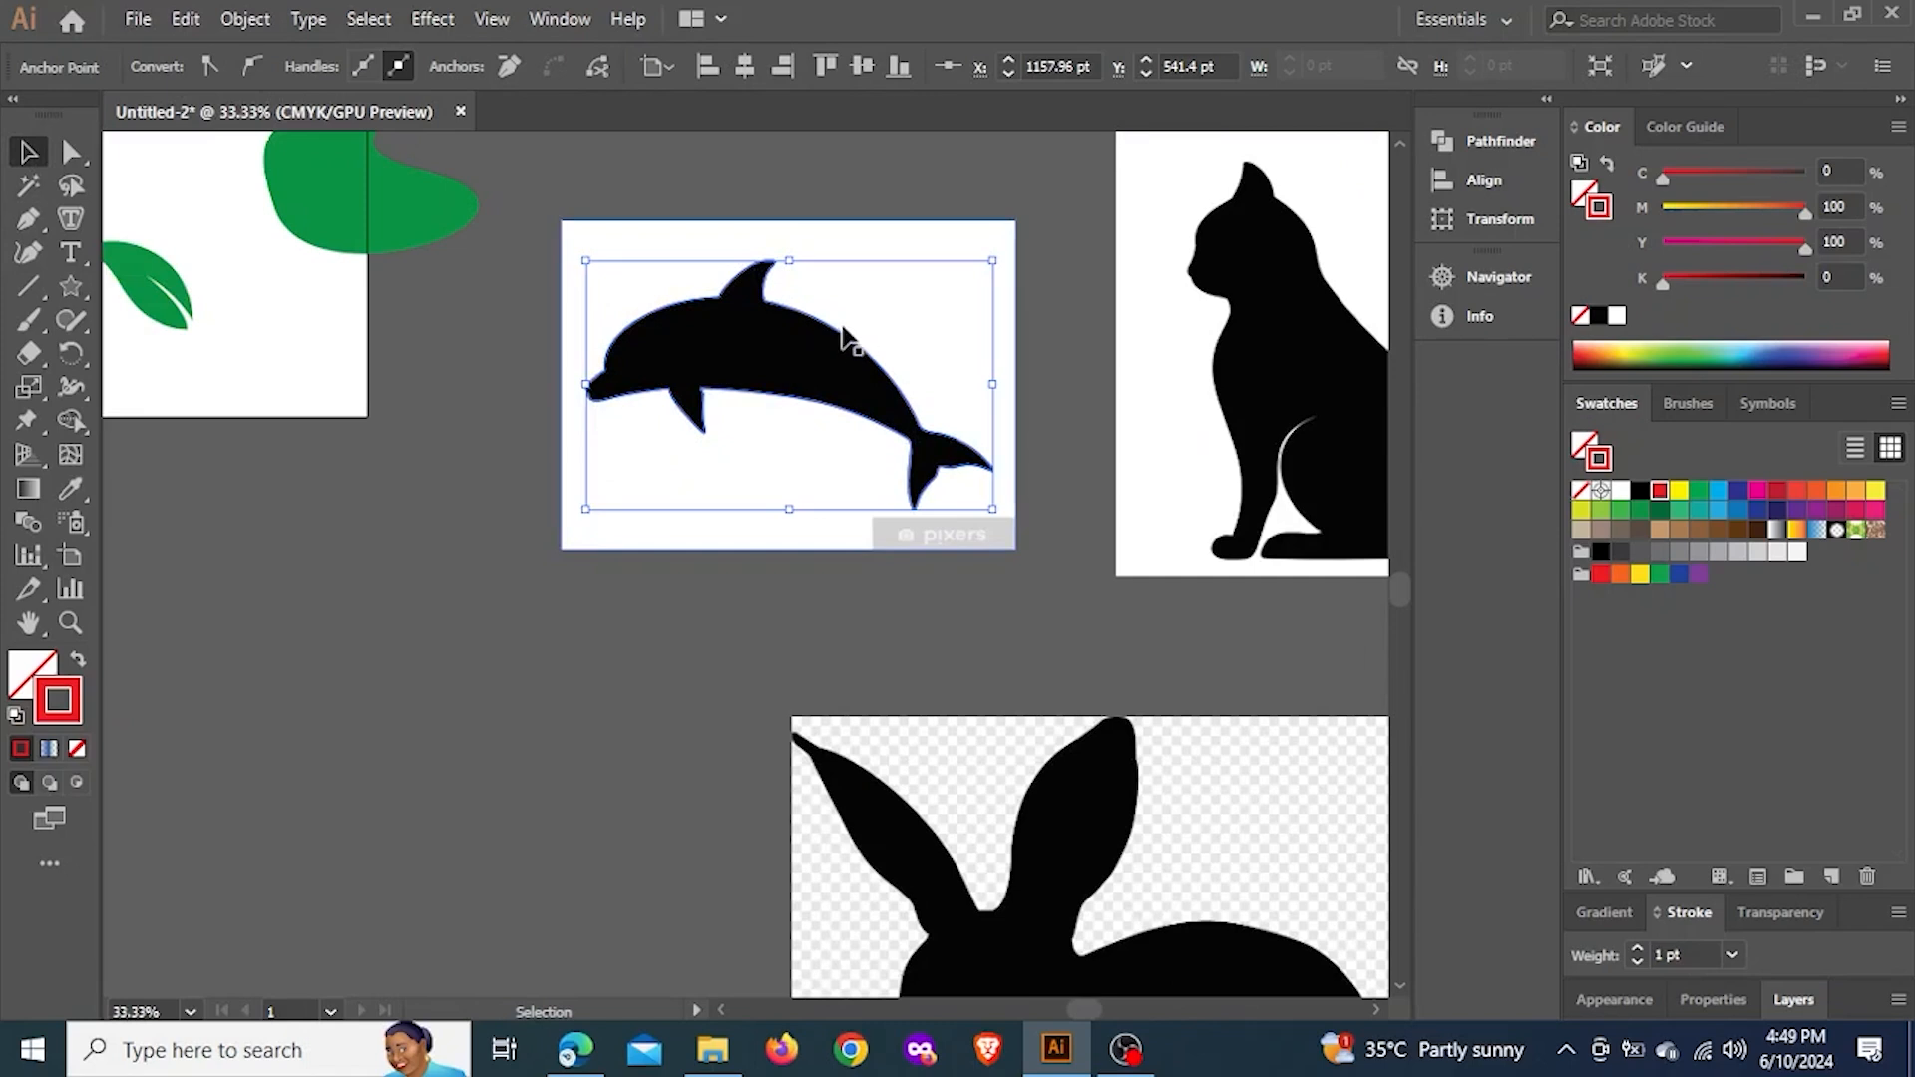
left_click(843, 339)
left_click_drag(841, 331, 704, 553)
key("ctrl+z")
Examine at close range how the traced outline follows the silhouette around the dorsal fin, back and belly
scroll(840, 349, "up", 1)
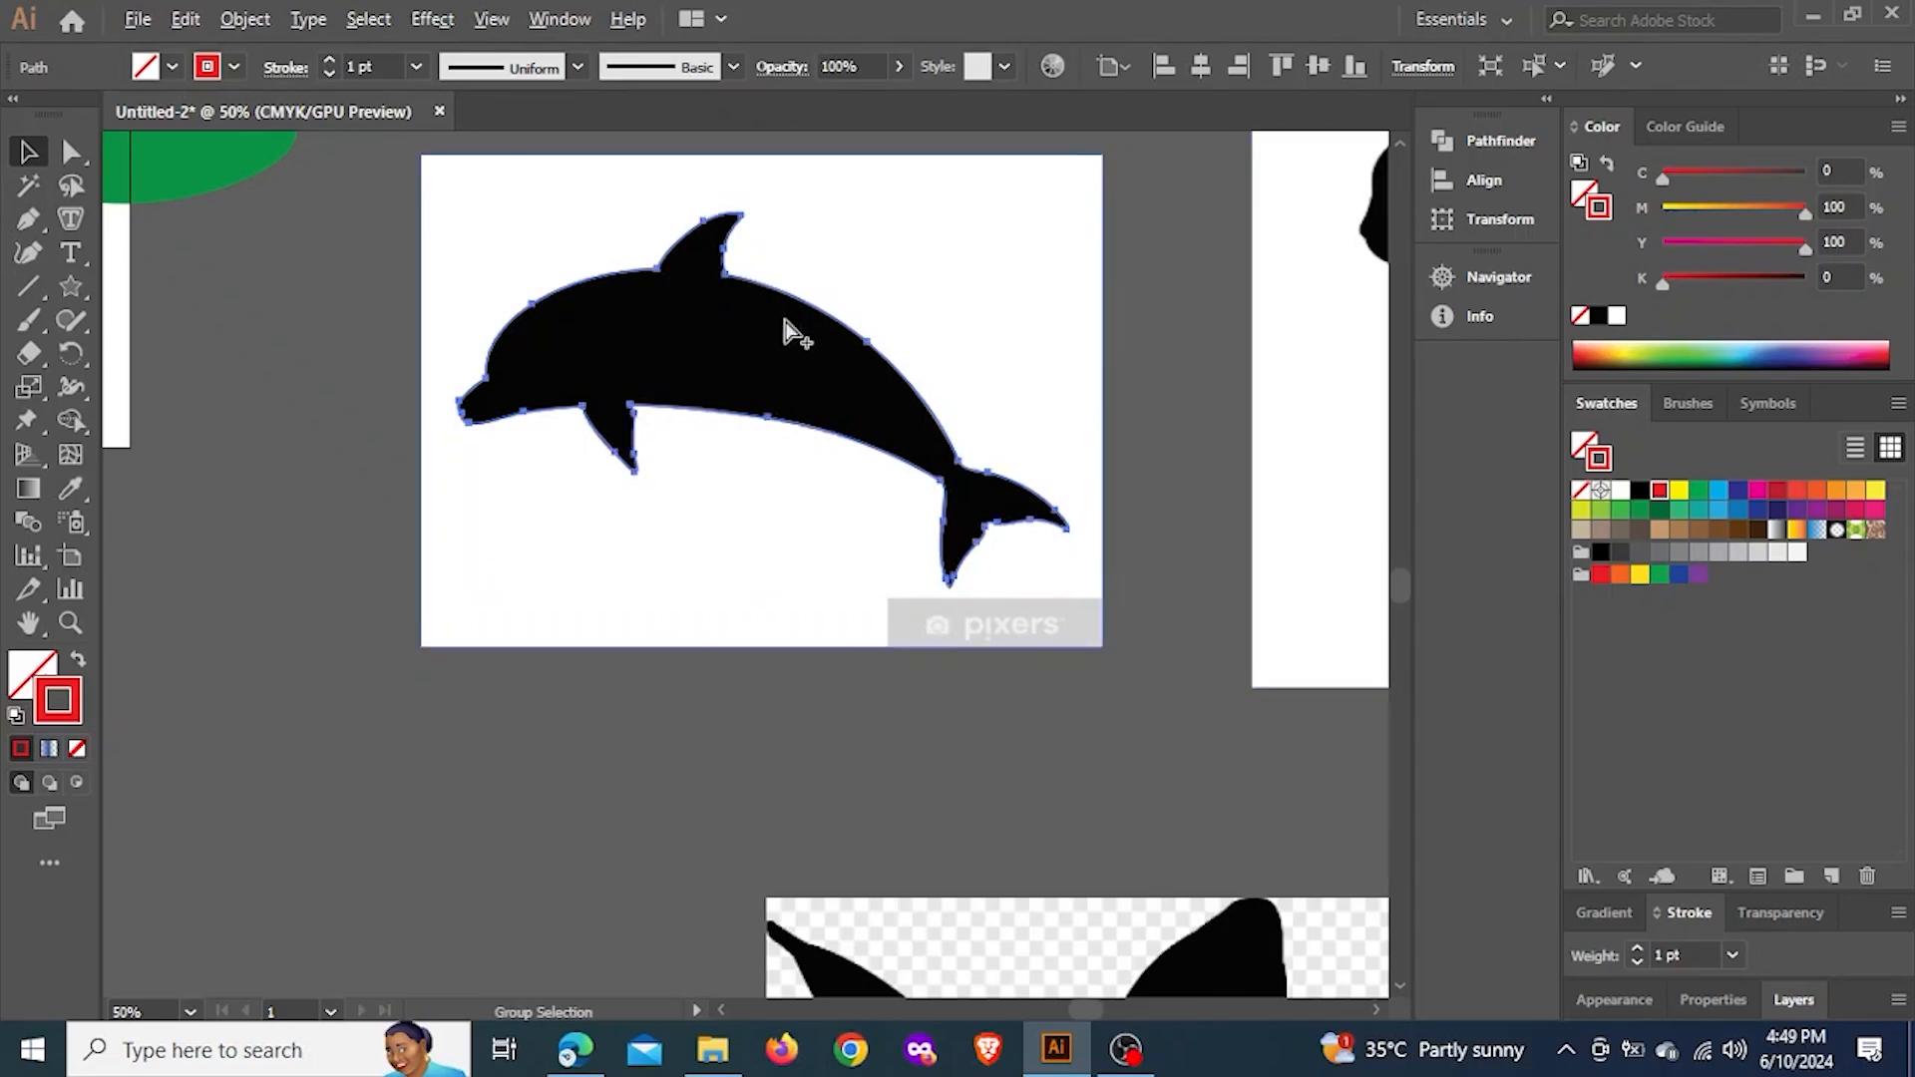
scroll(783, 319, "down", 1)
scroll(784, 317, "up", 1)
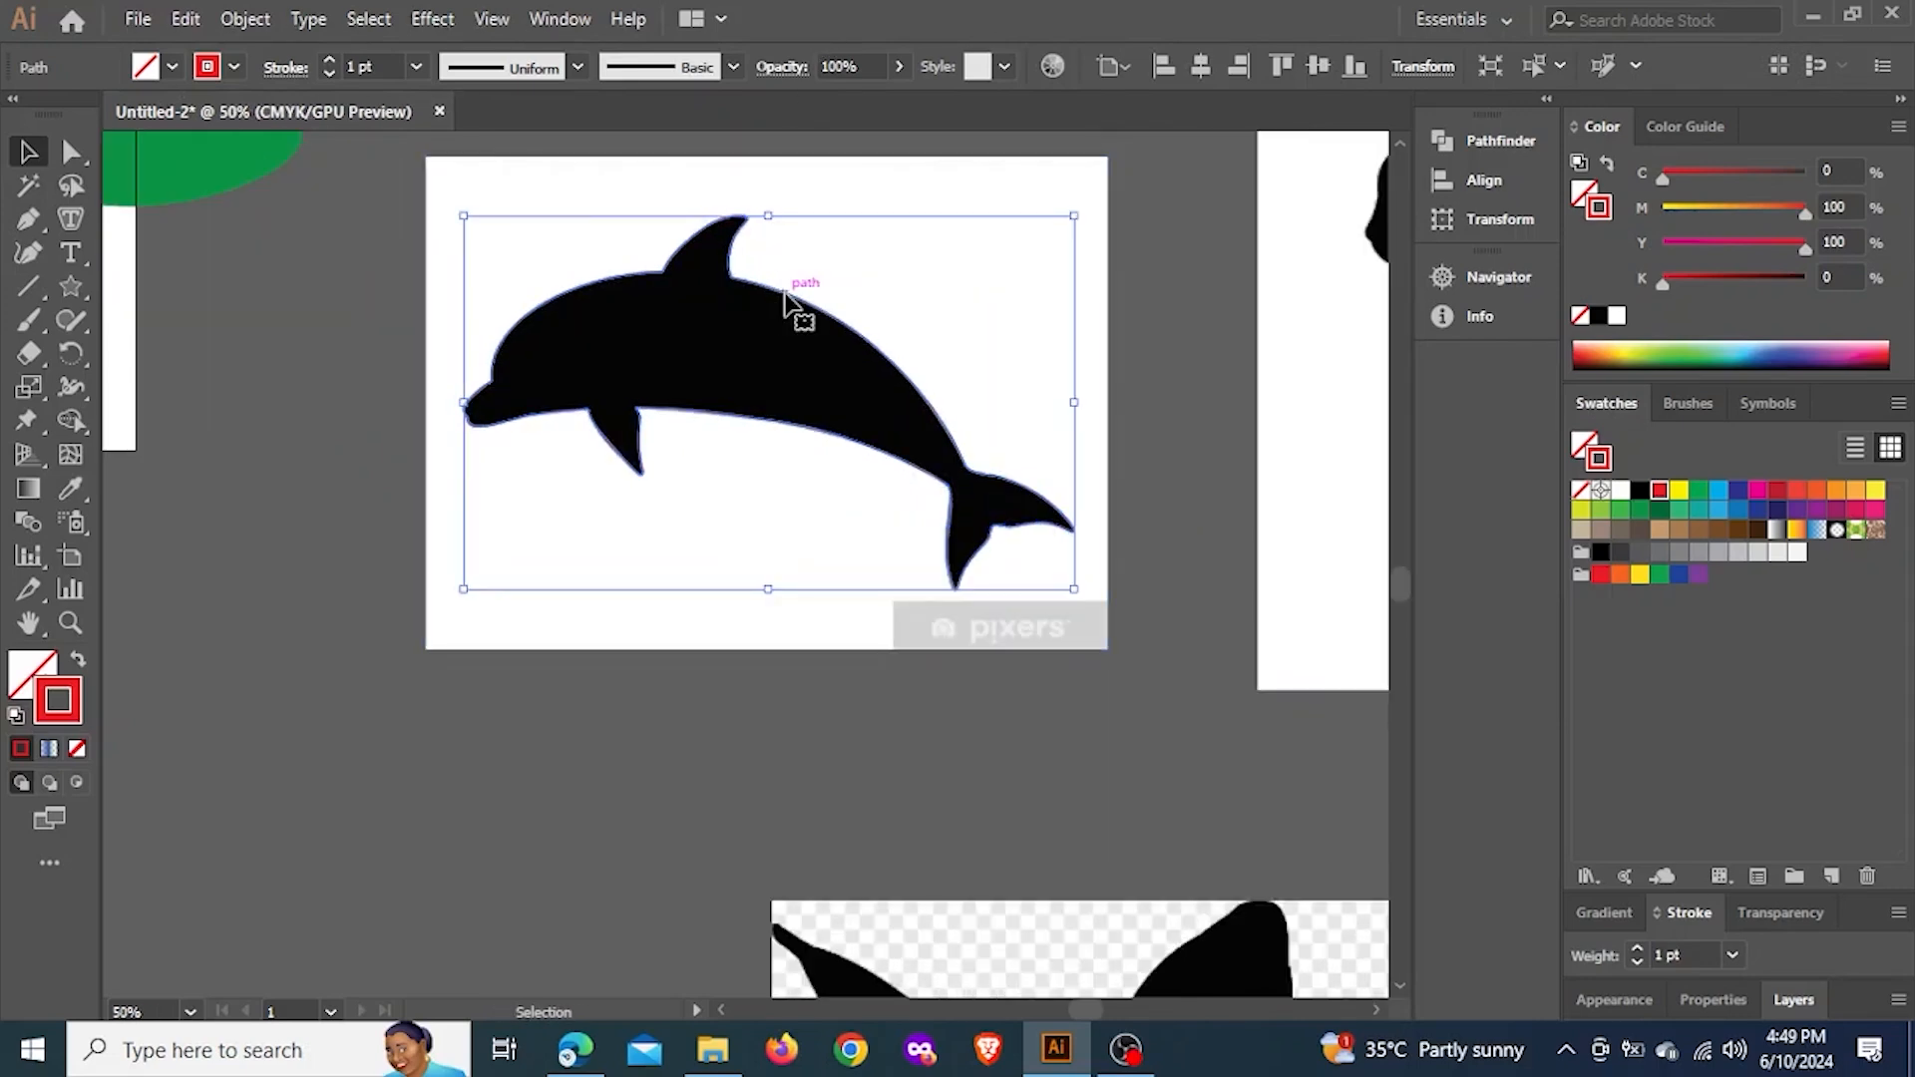
scroll(784, 299, "up", 7)
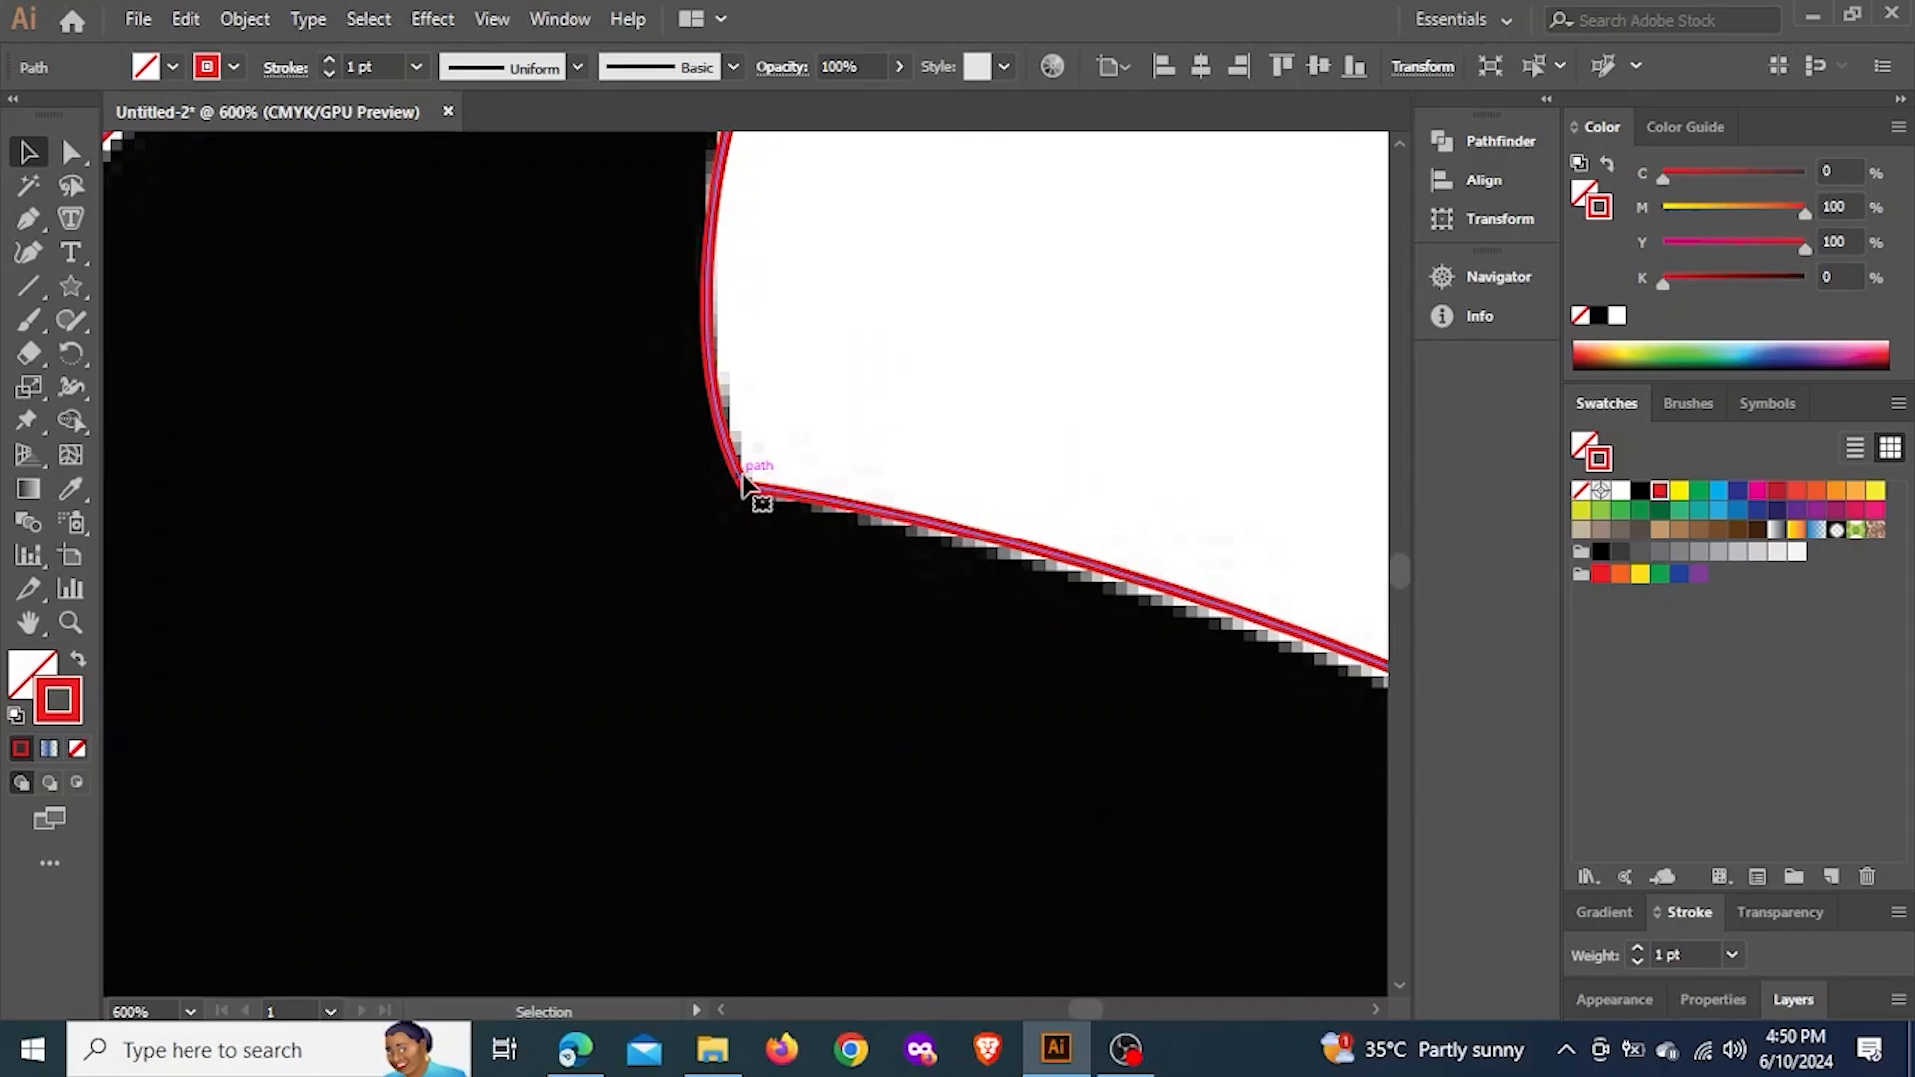
scroll(855, 556, "down", 6)
scroll(727, 419, "up", 6)
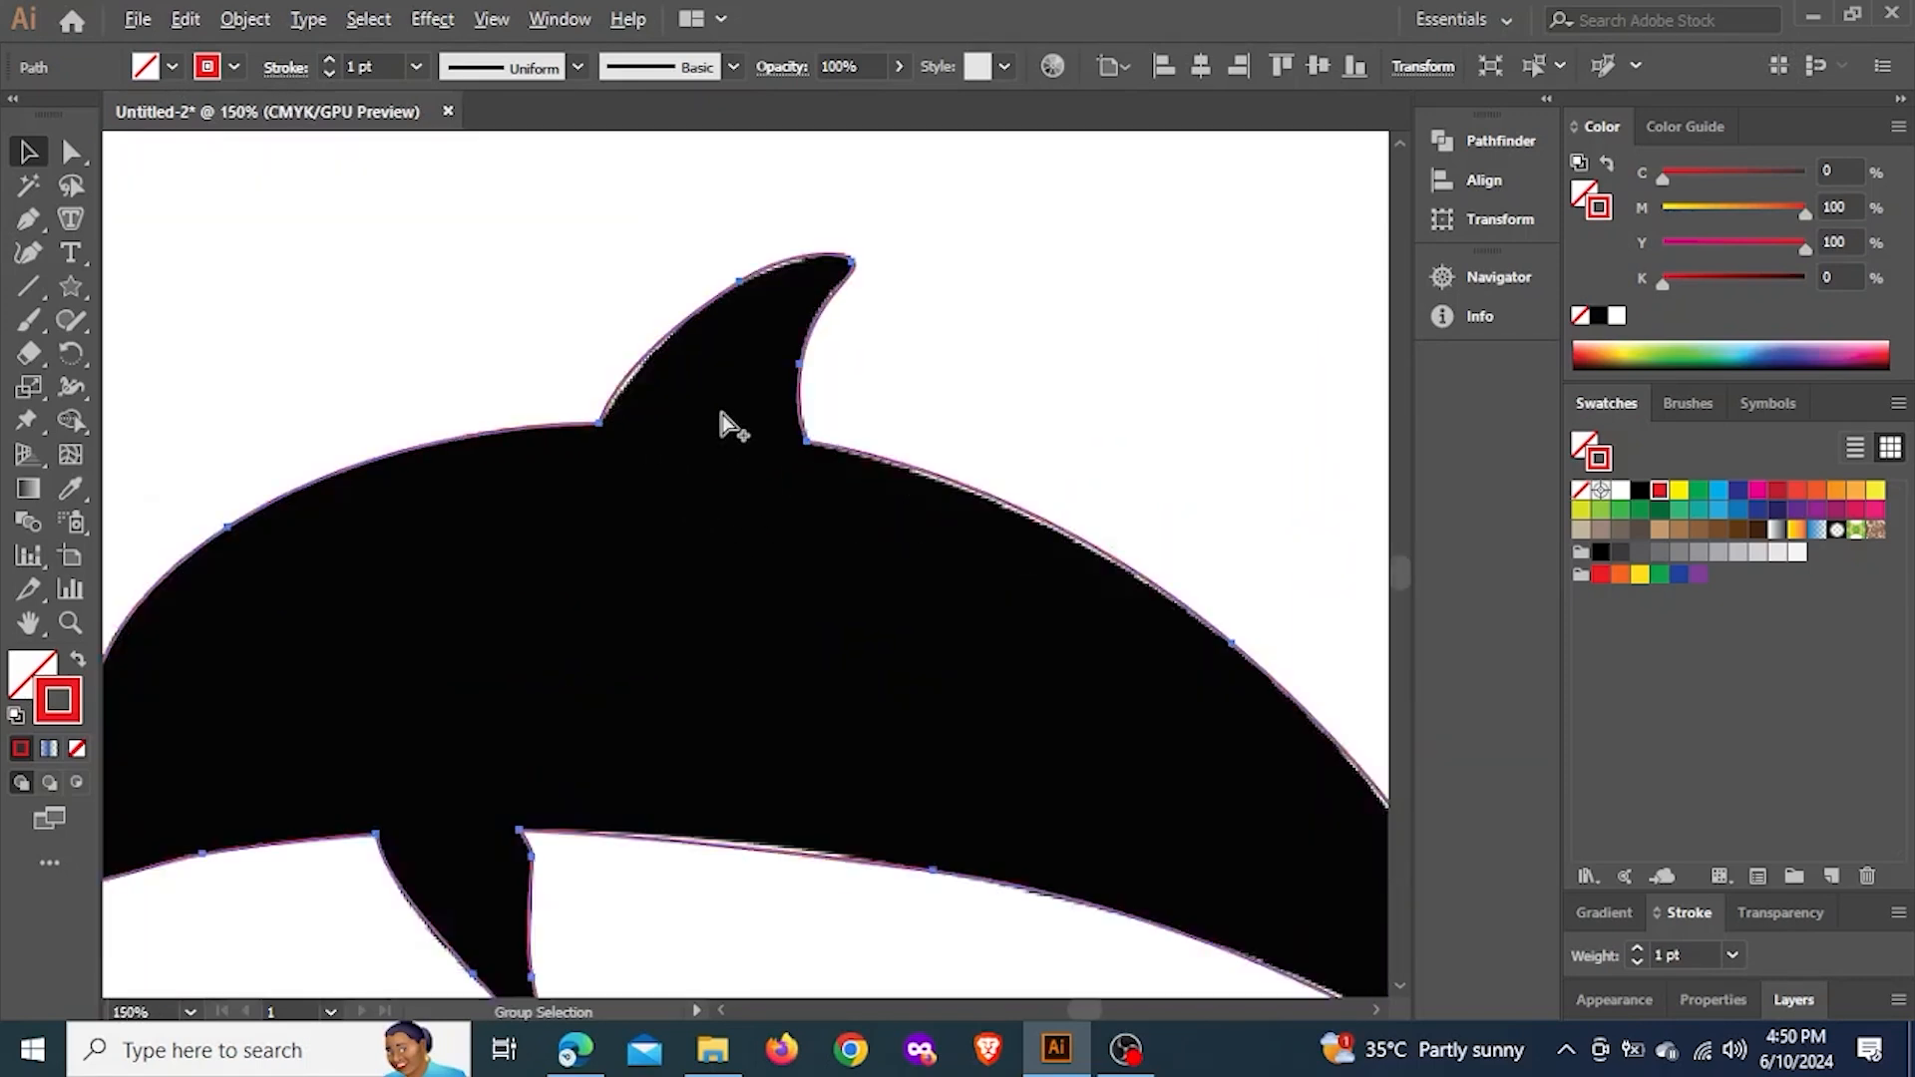
scroll(871, 205, "down", 4)
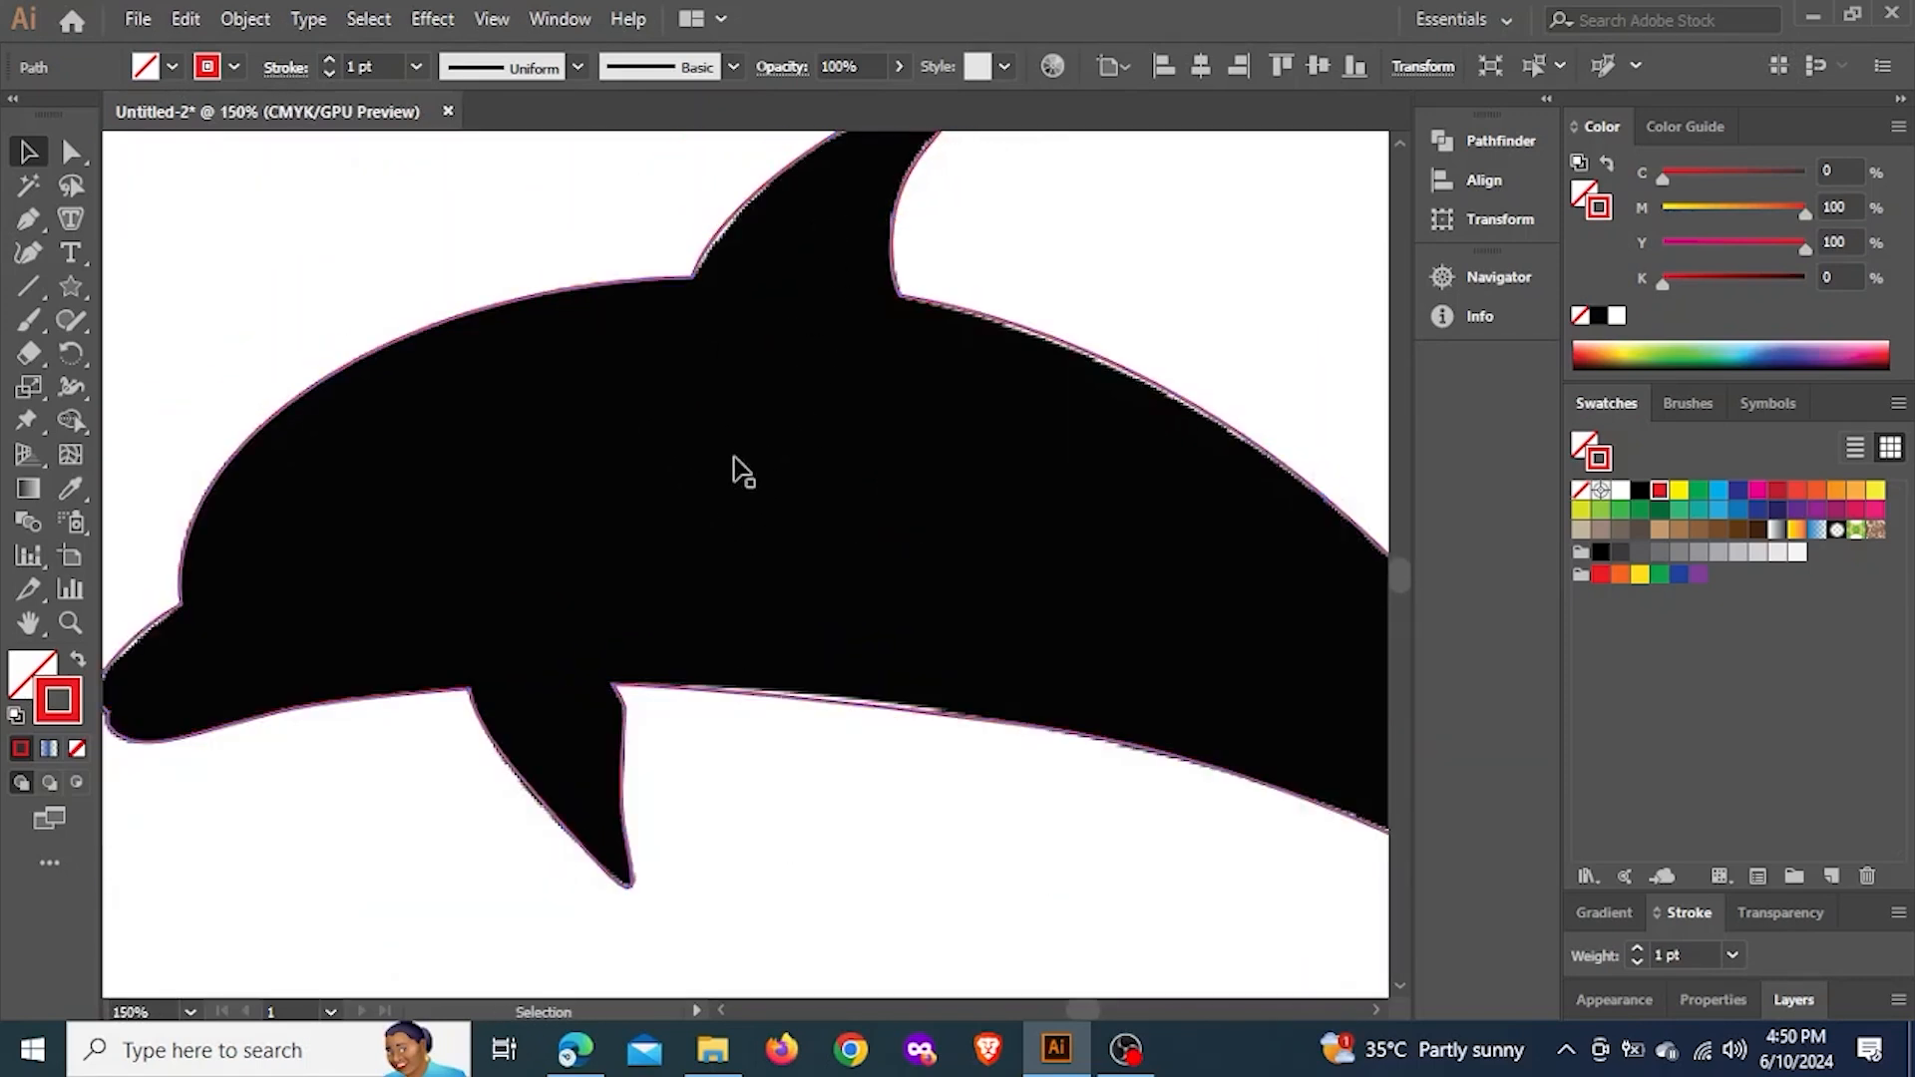
scroll(611, 262, "up", 3)
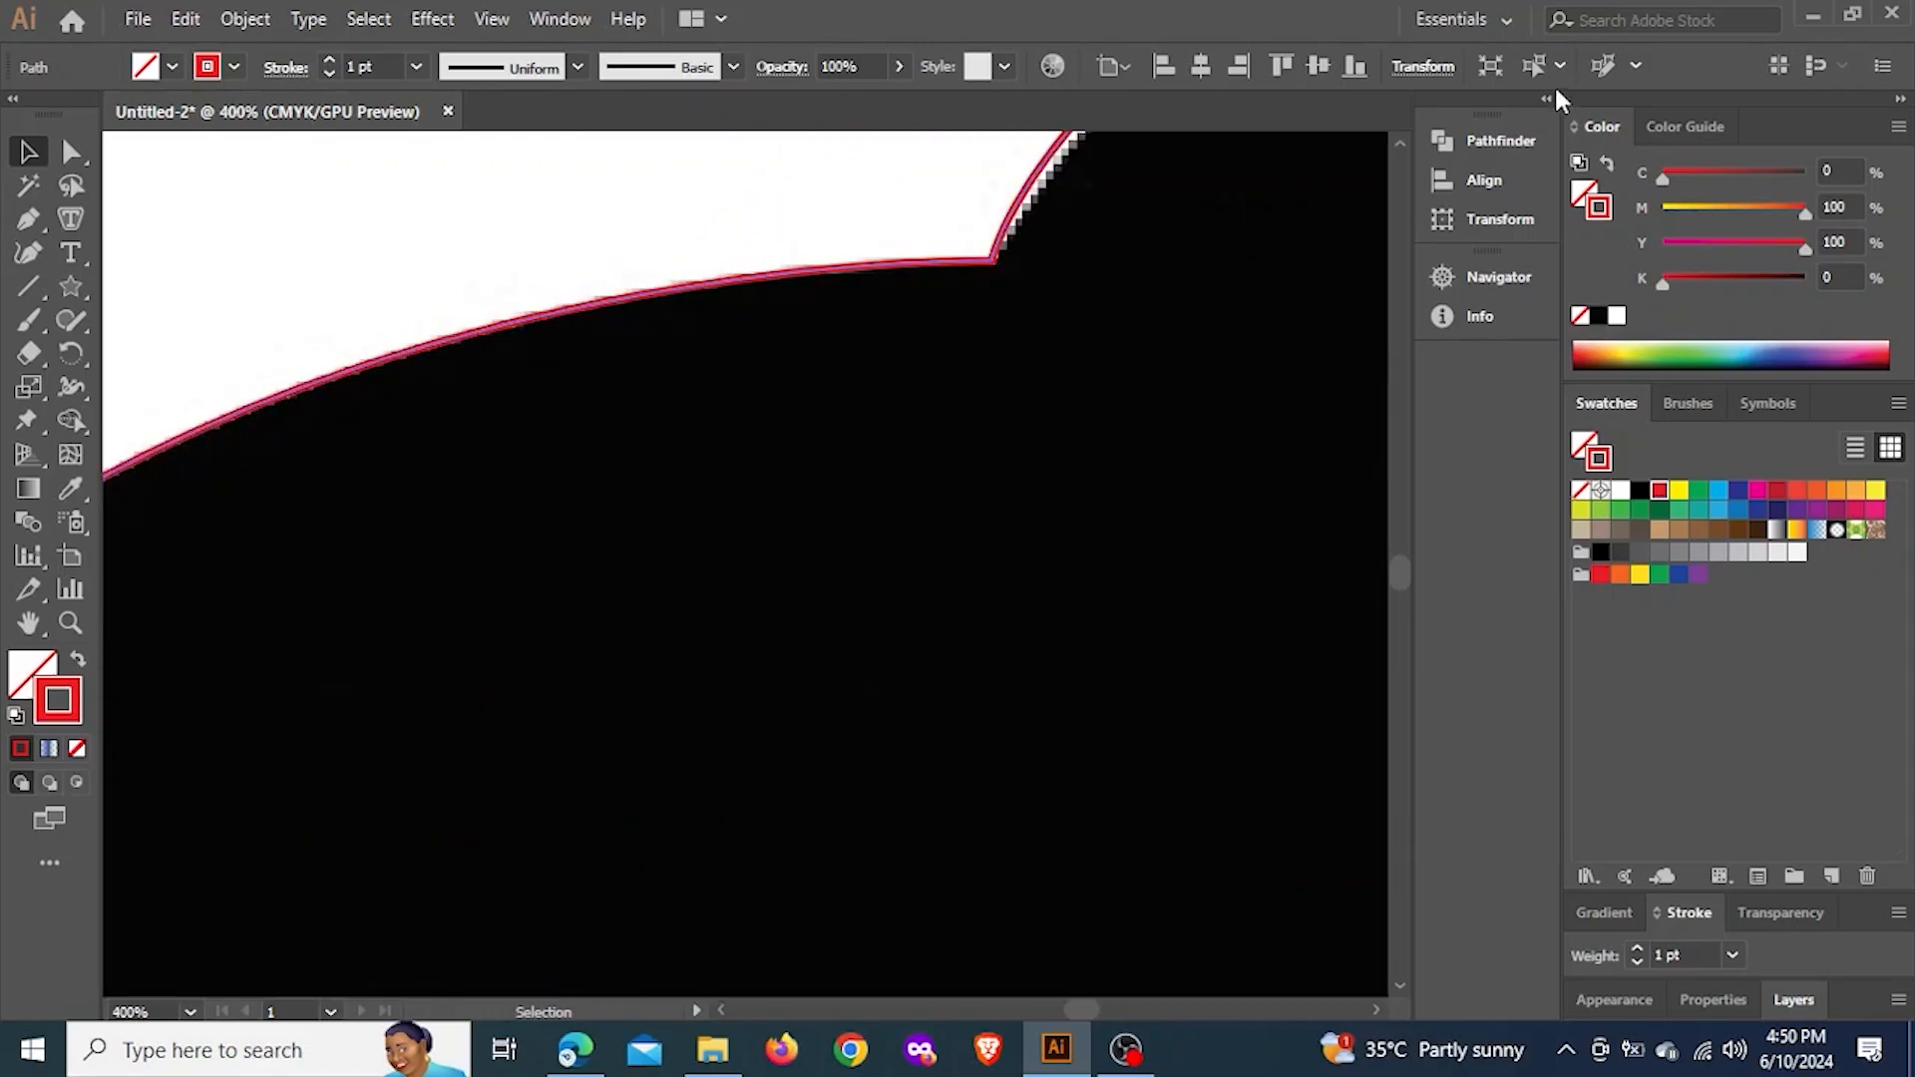
Swap the dolphin path's fill and stroke so it has a red fill and no stroke
left_click(30, 683)
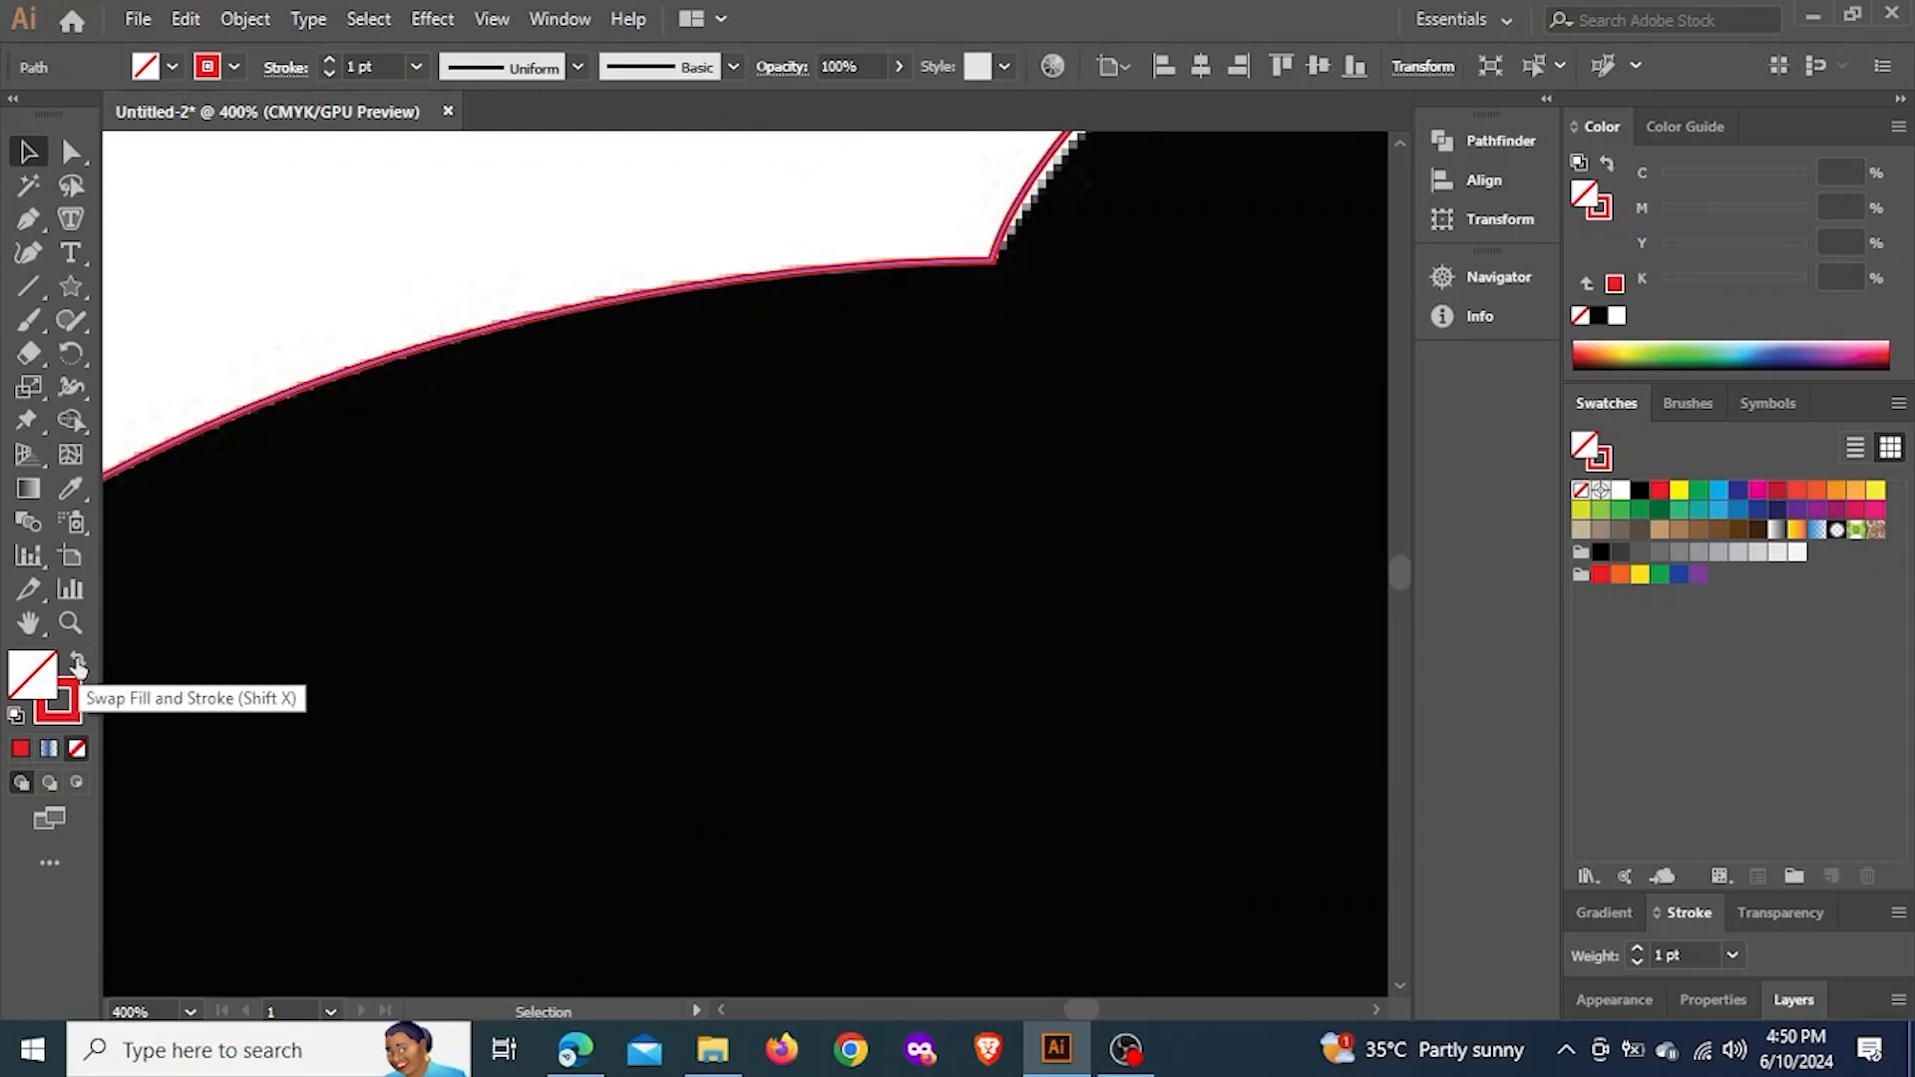
left_click(79, 664)
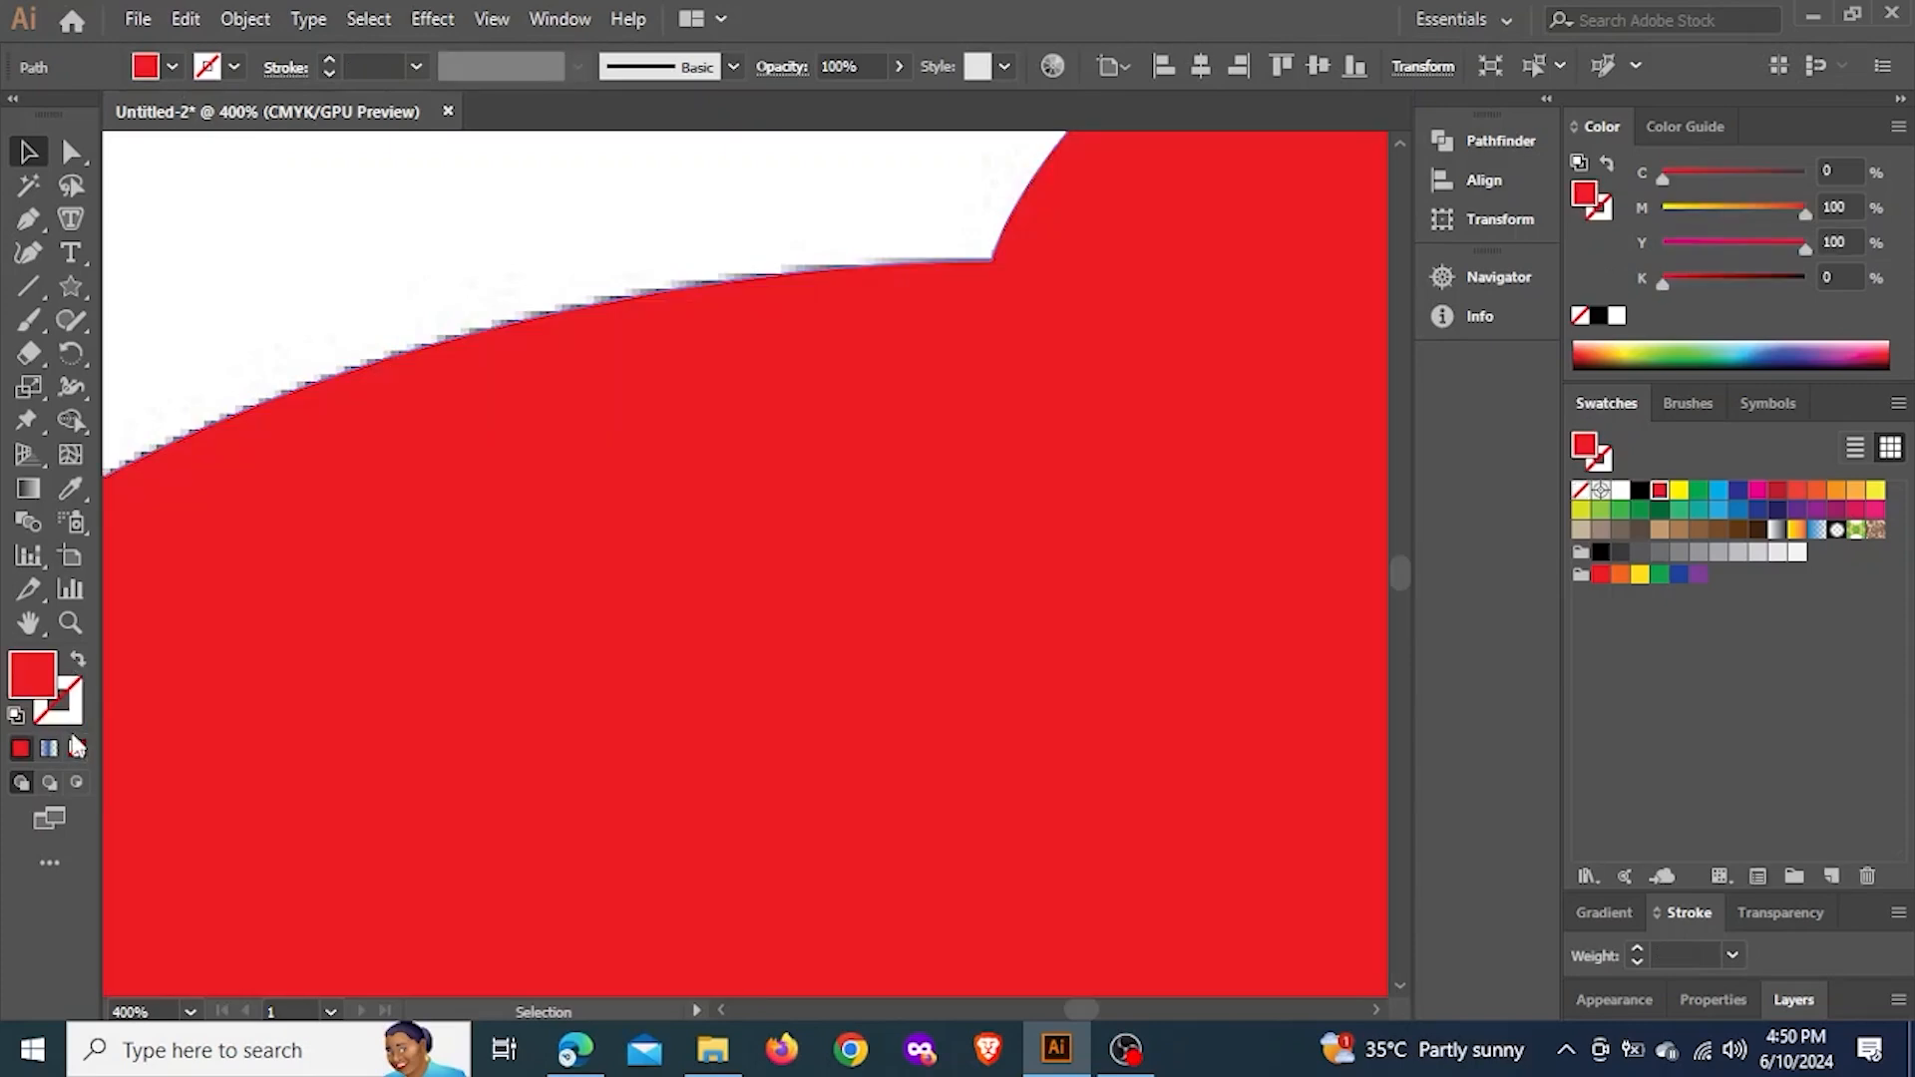
key("ctrl+0")
scroll(504, 651, "up", 1)
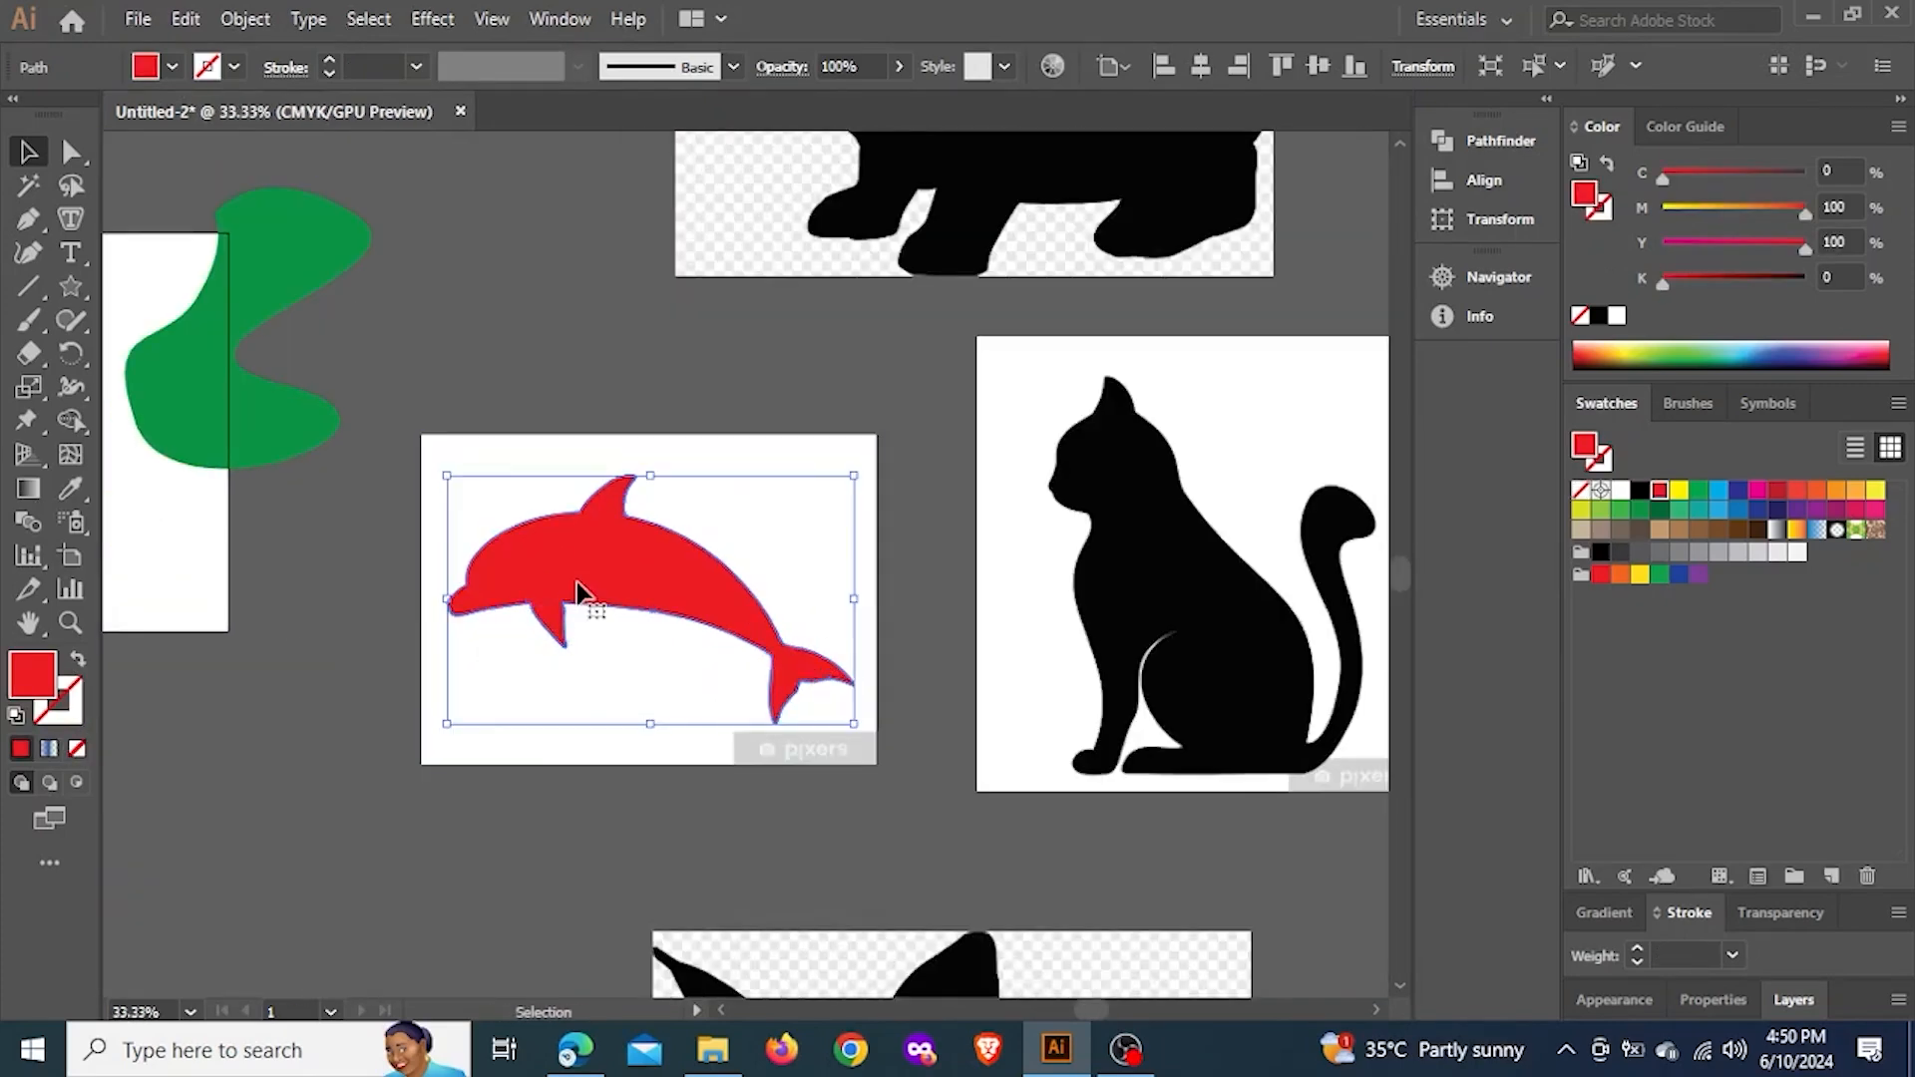
Move the red dolphin off its reference image onto empty canvas, check its edges up close, and deselect it
left_click_drag(576, 583, 1147, 389)
scroll(659, 349, "down", 2)
scroll(955, 546, "up", 2)
scroll(1147, 389, "up", 3)
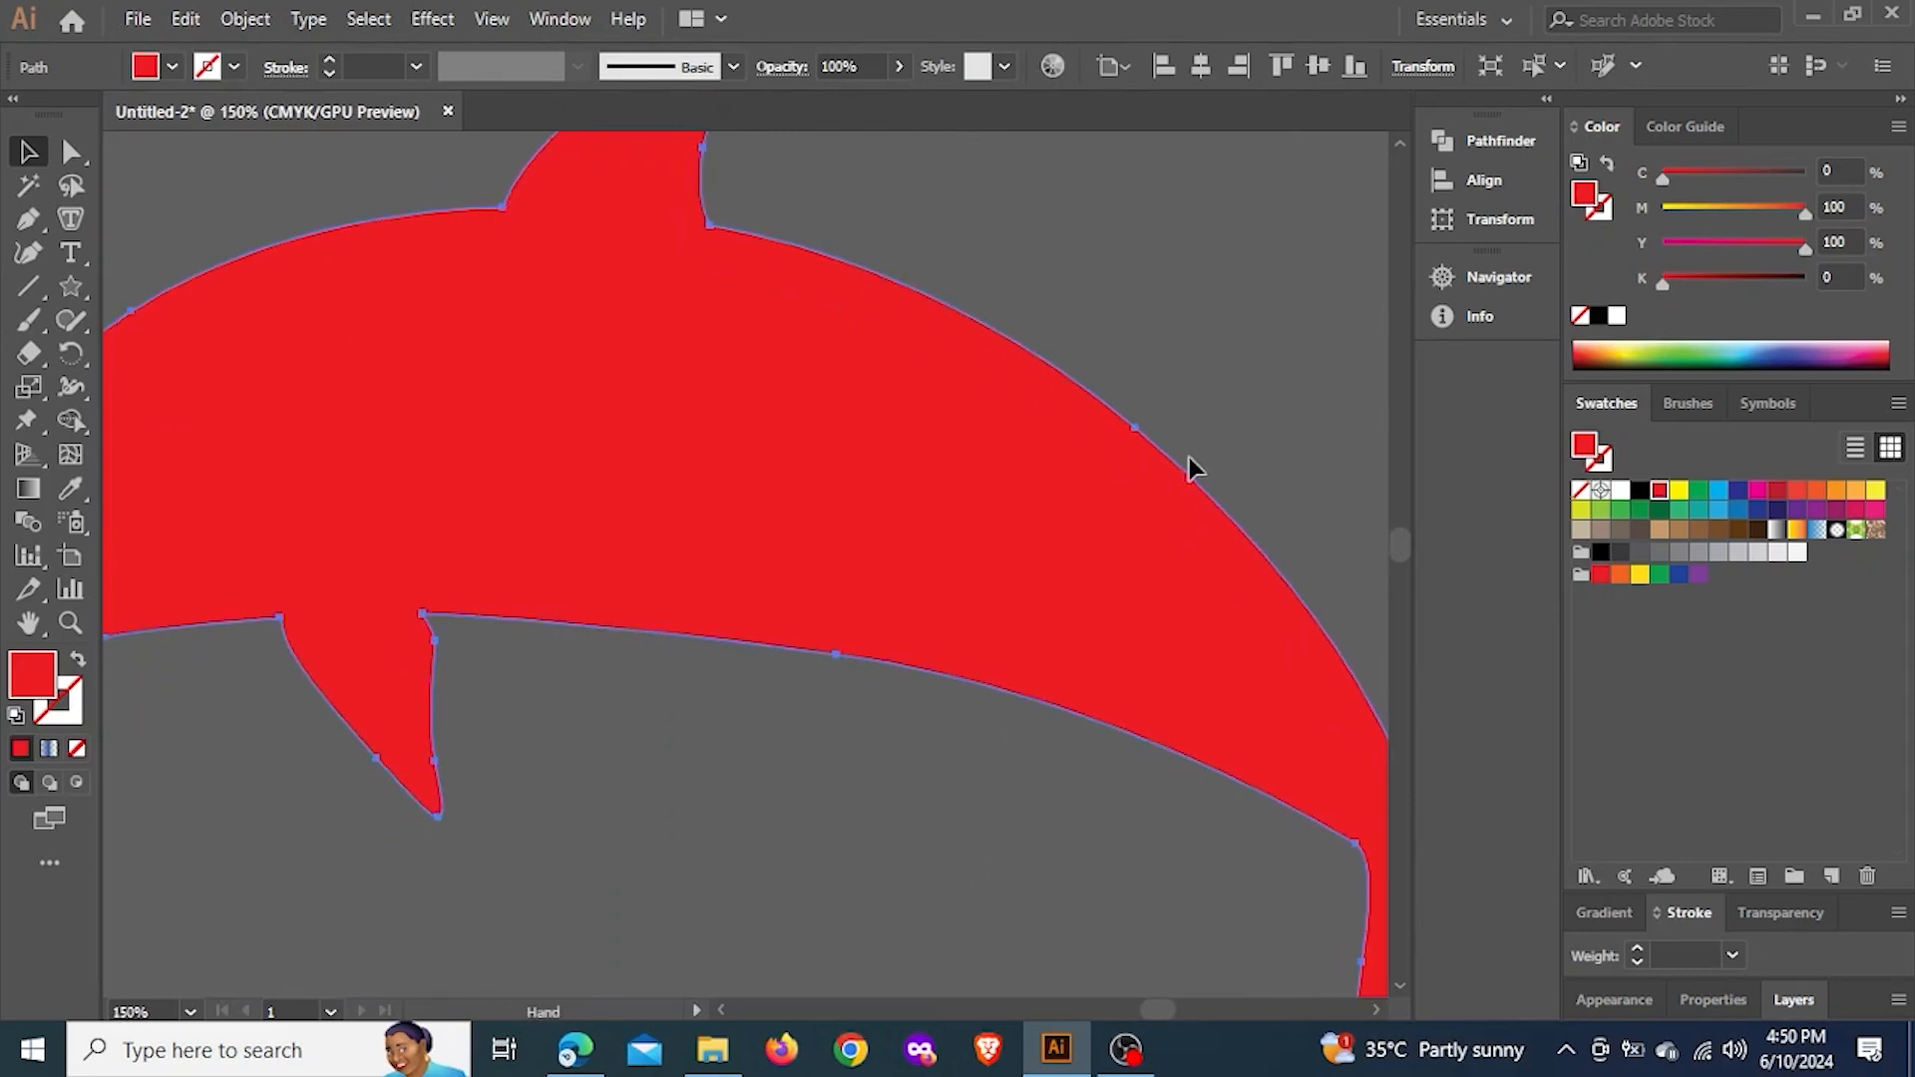
scroll(1167, 439, "down", 3)
left_click(1240, 367)
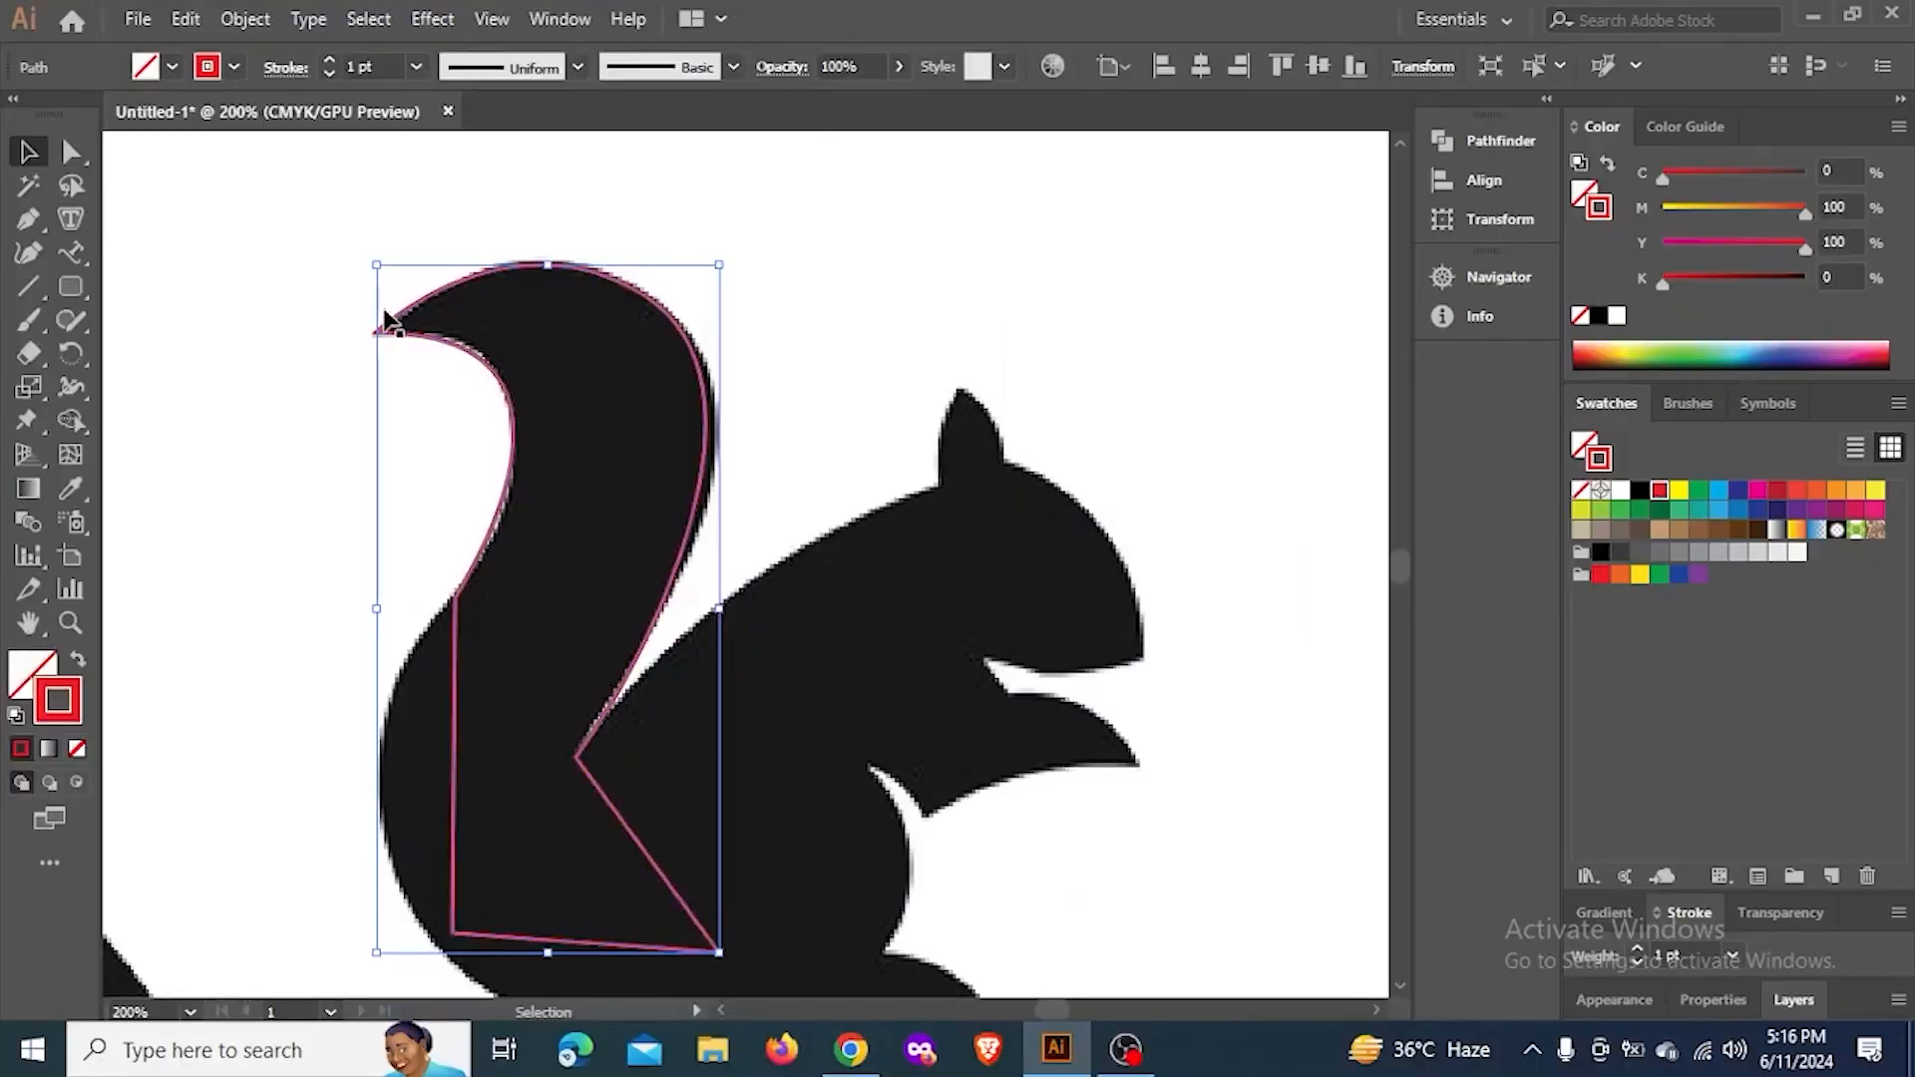
Add an anchor point with the Add Anchor Point tool on the tail path's inner edge, facing the squirrel's back
left_click(28, 218)
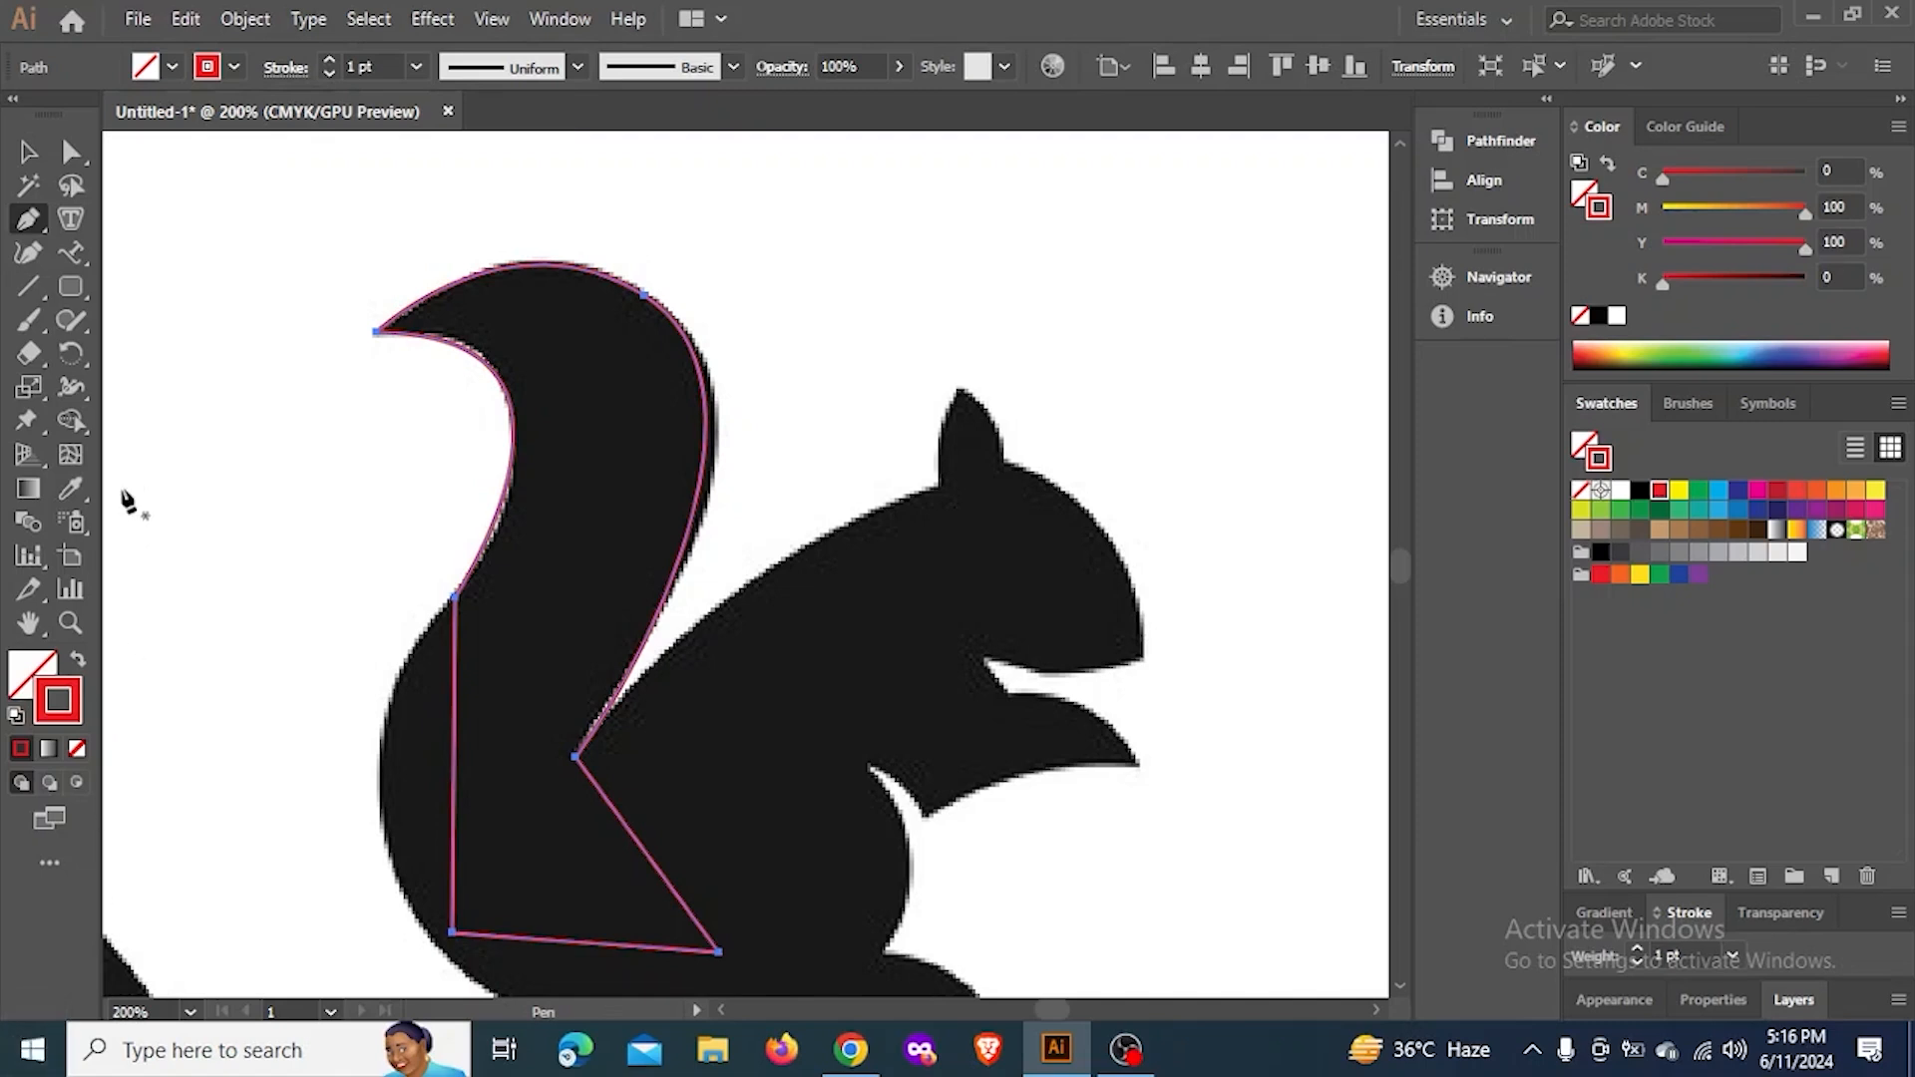
left_click(22, 224)
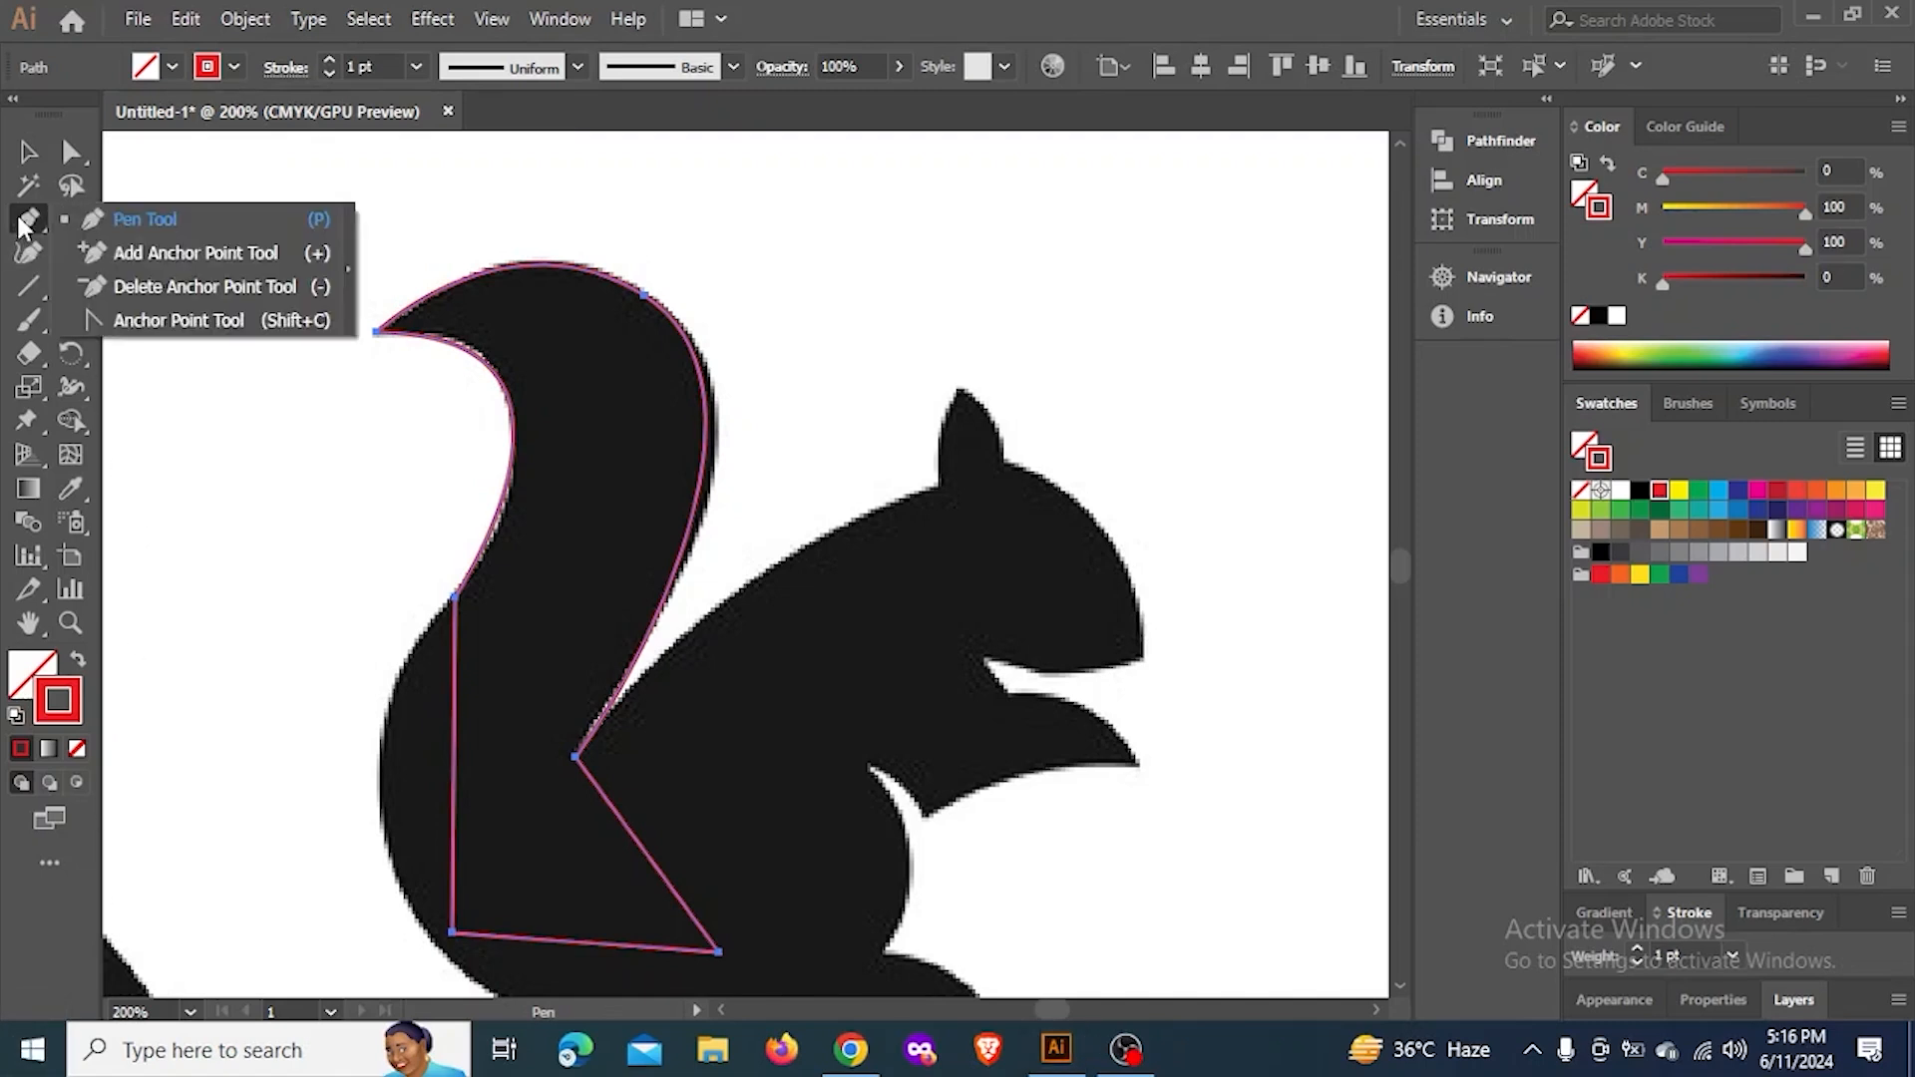
left_click(245, 268)
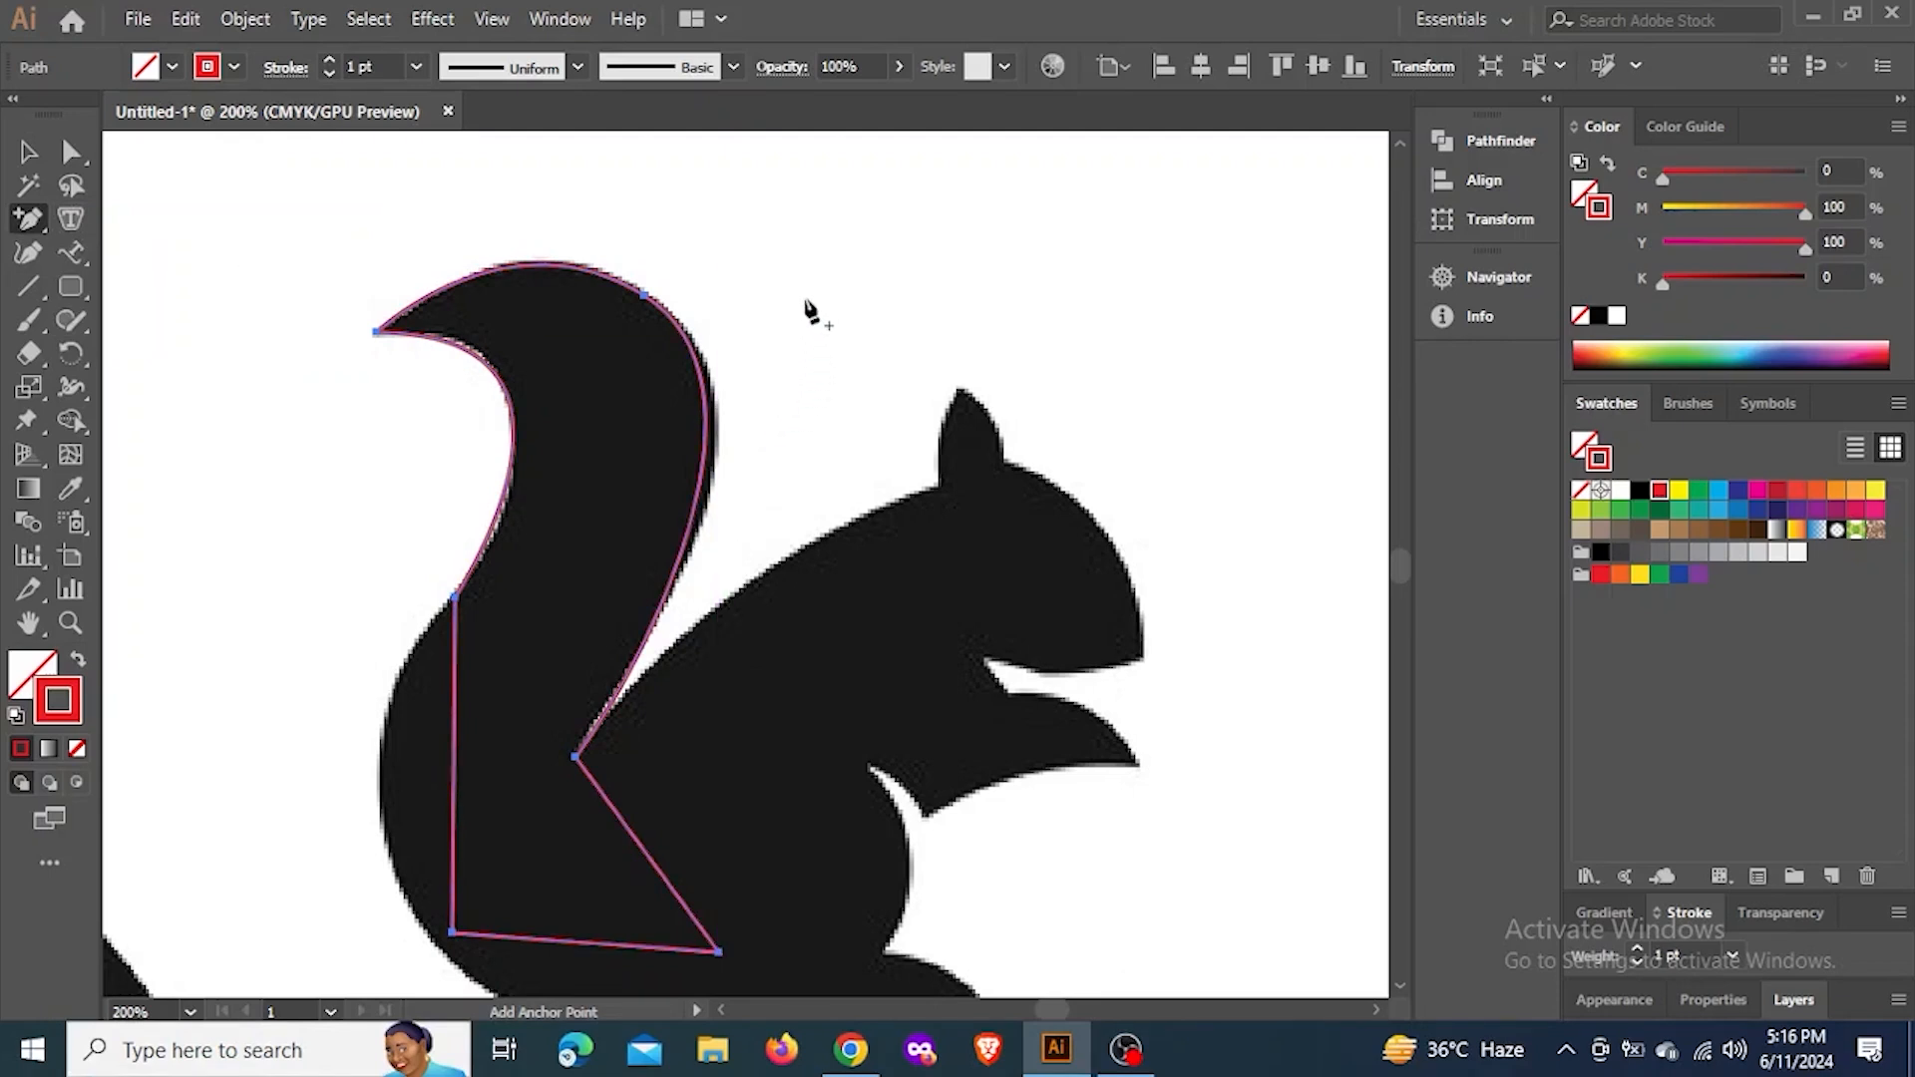
left_click(691, 532)
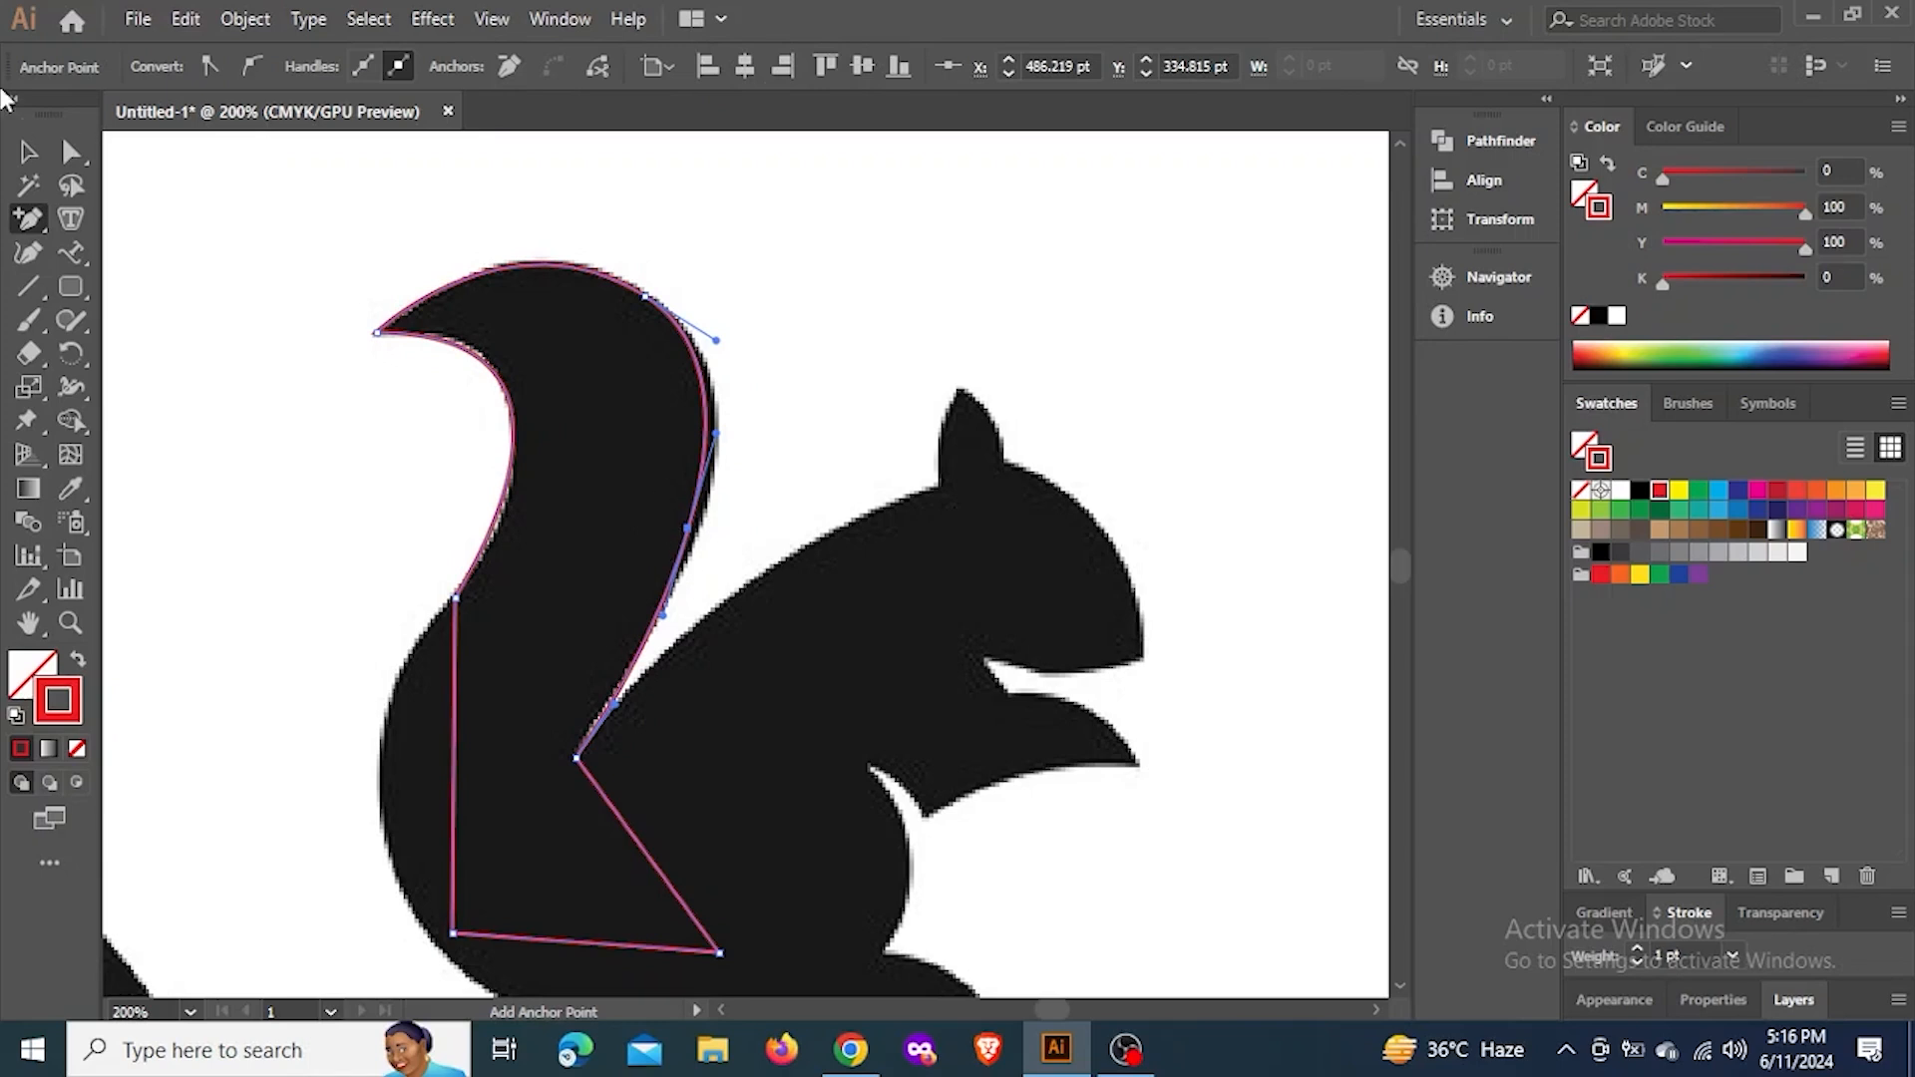
Move the new anchor out to the silhouette edge and adjust the handle at the tail's base to fit the curve
left_click(71, 152)
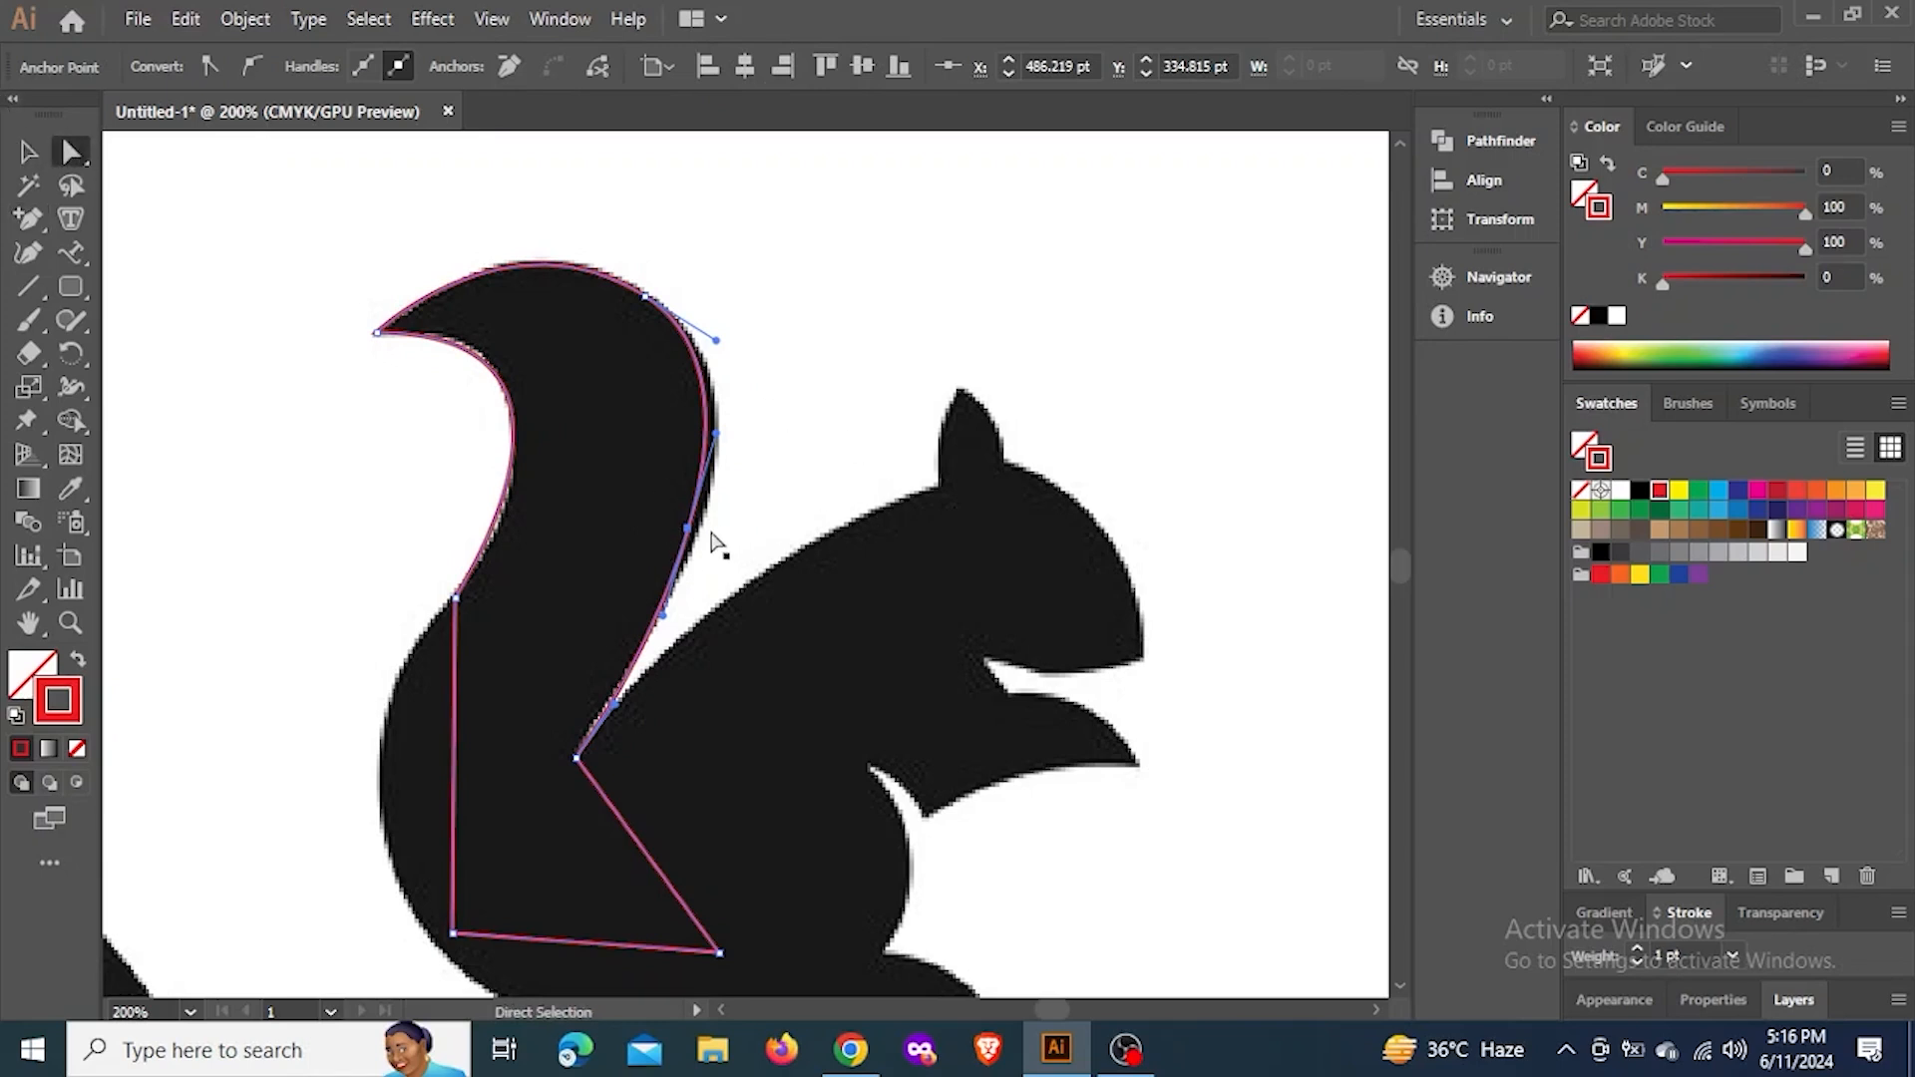
left_click_drag(696, 530, 708, 523)
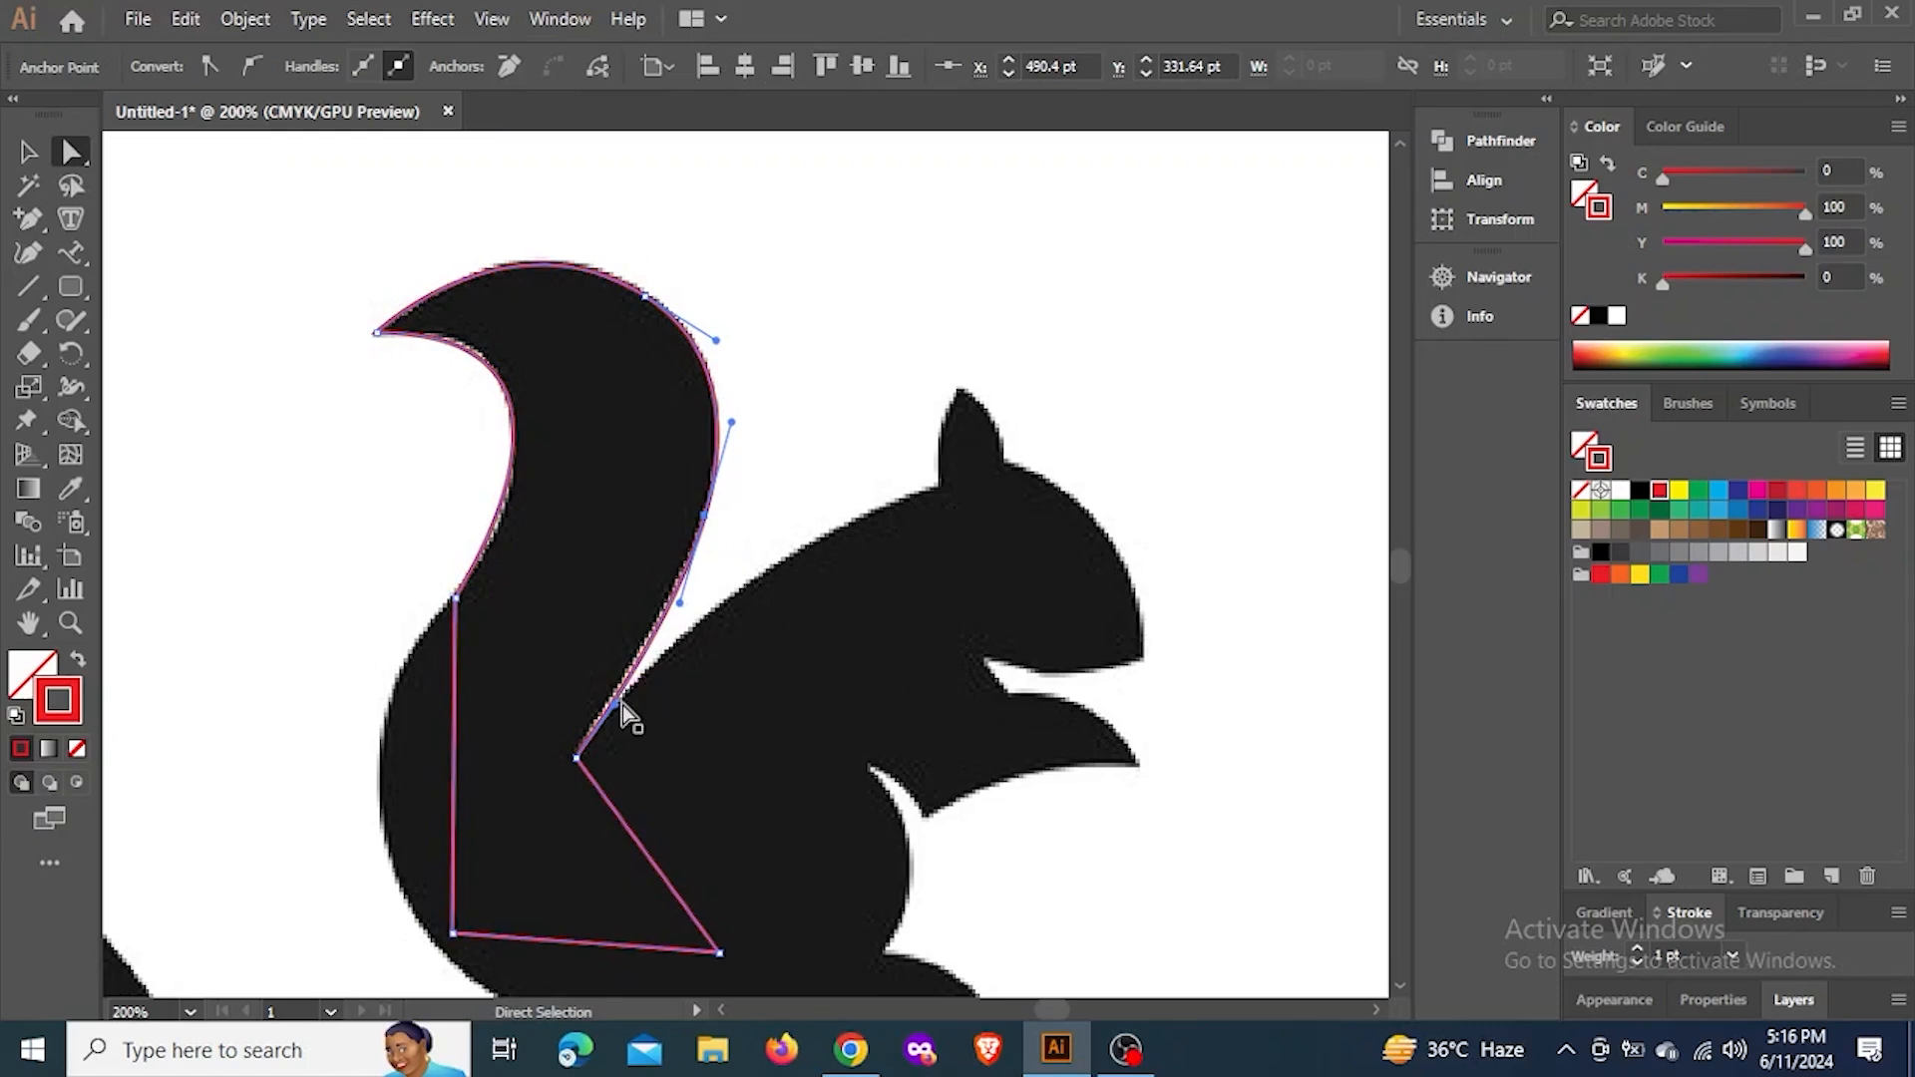
left_click_drag(619, 705, 598, 694)
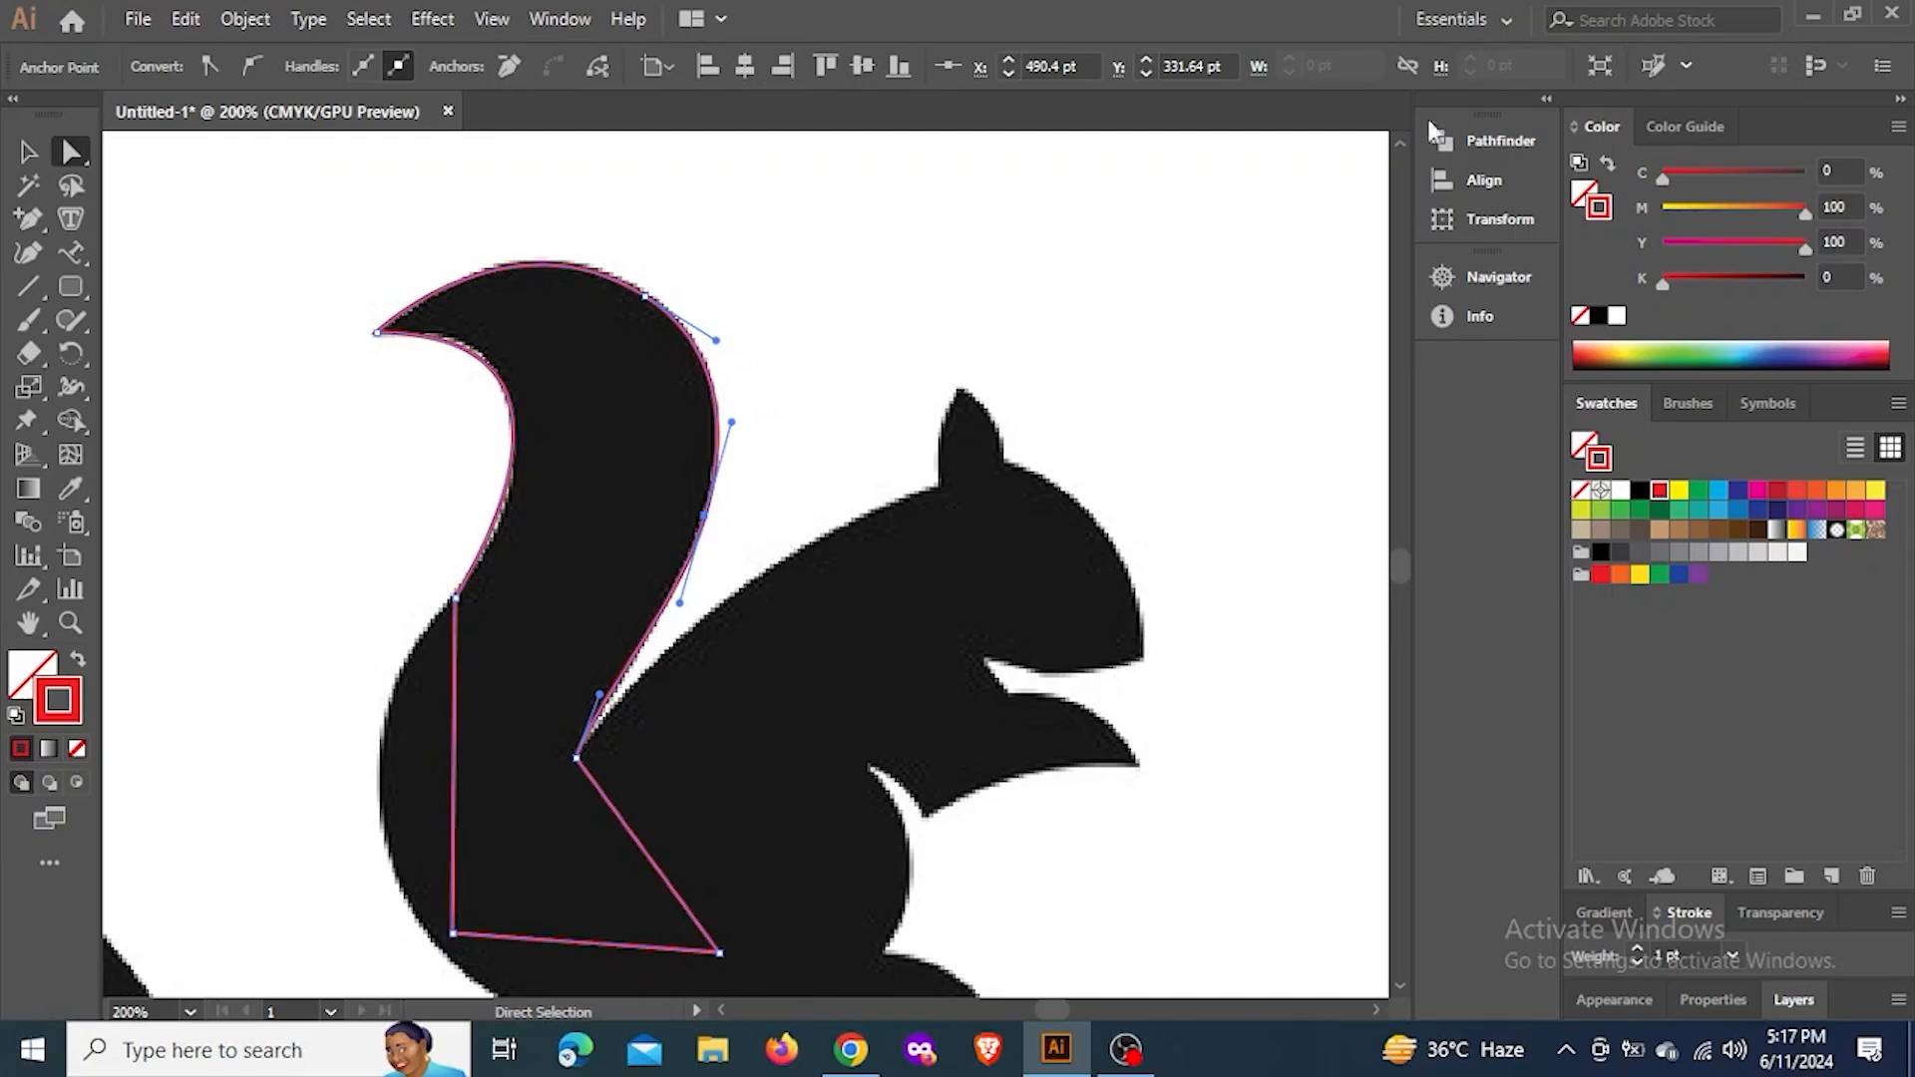
Move the tail path's lower outer corner anchor onto the edge of the silhouette with the Direct Selection tool
scroll(474, 639, "down", 1)
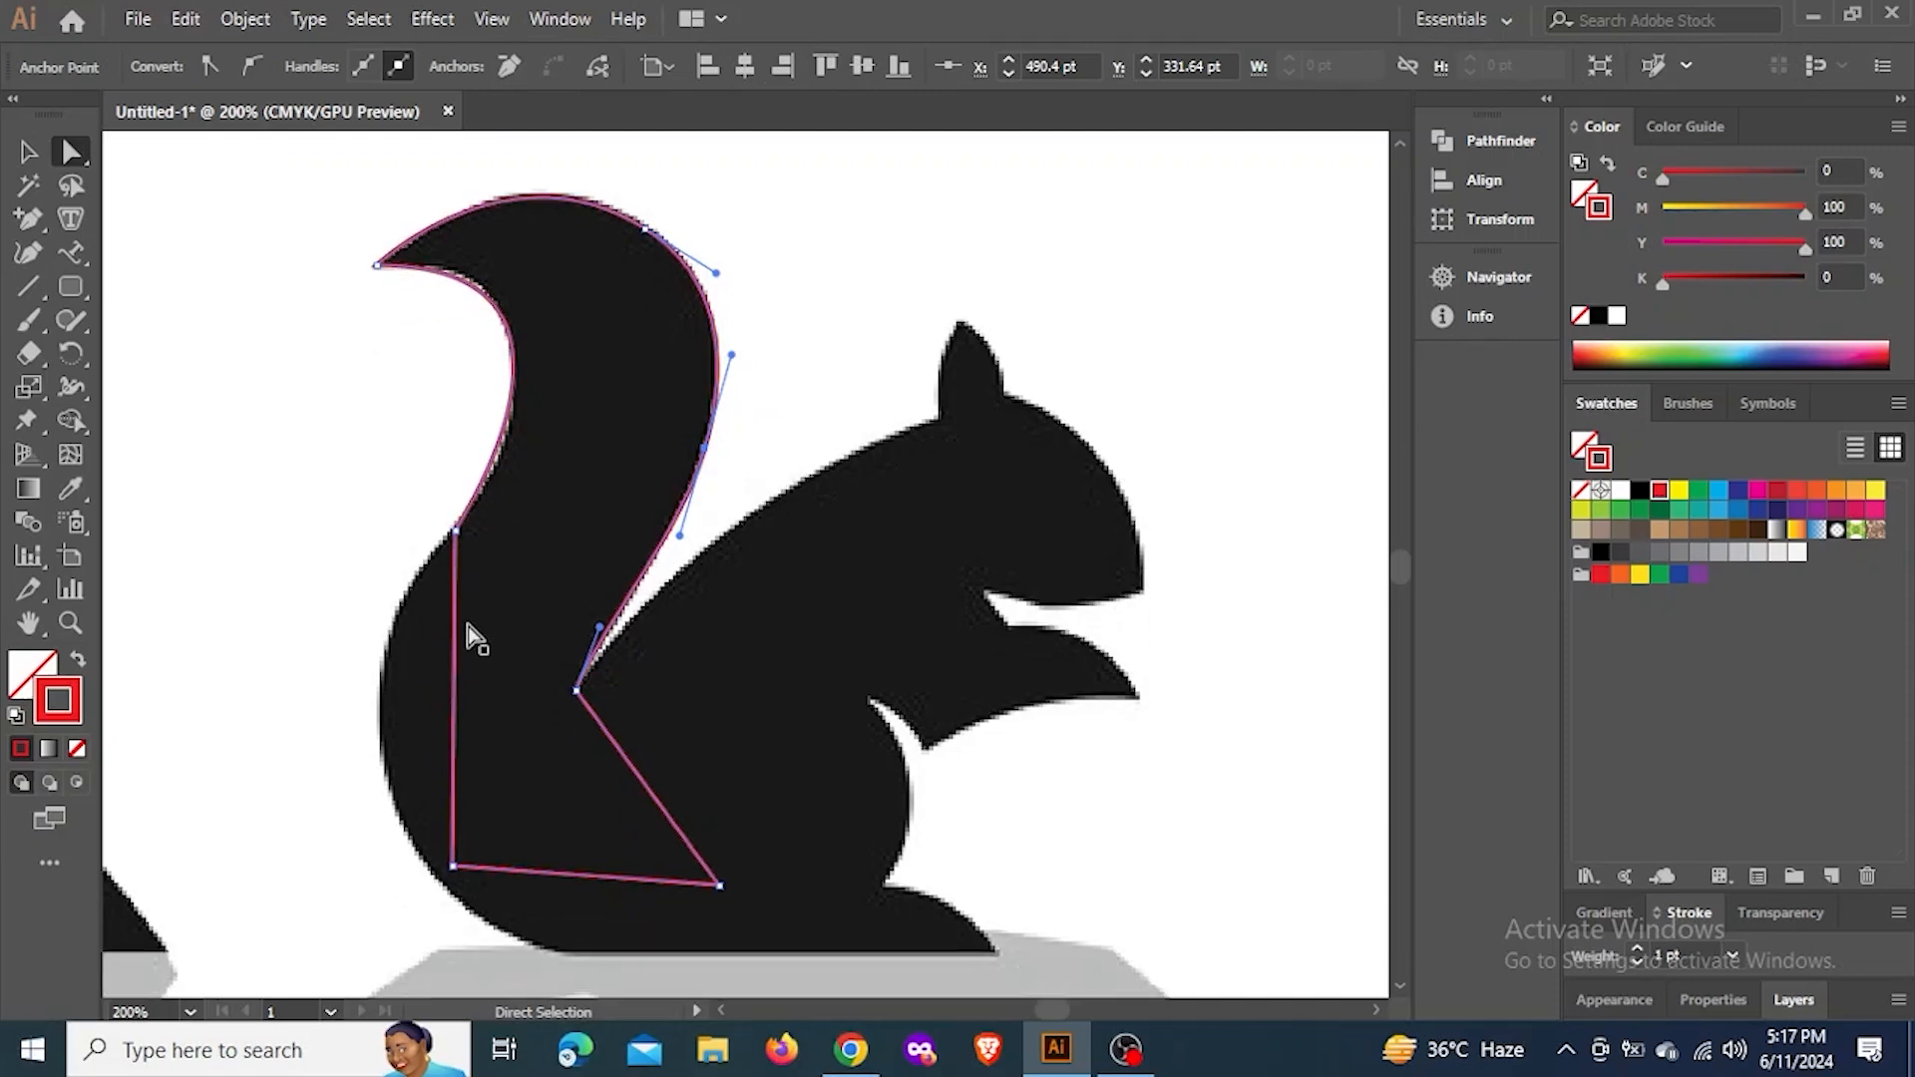
left_click(455, 526)
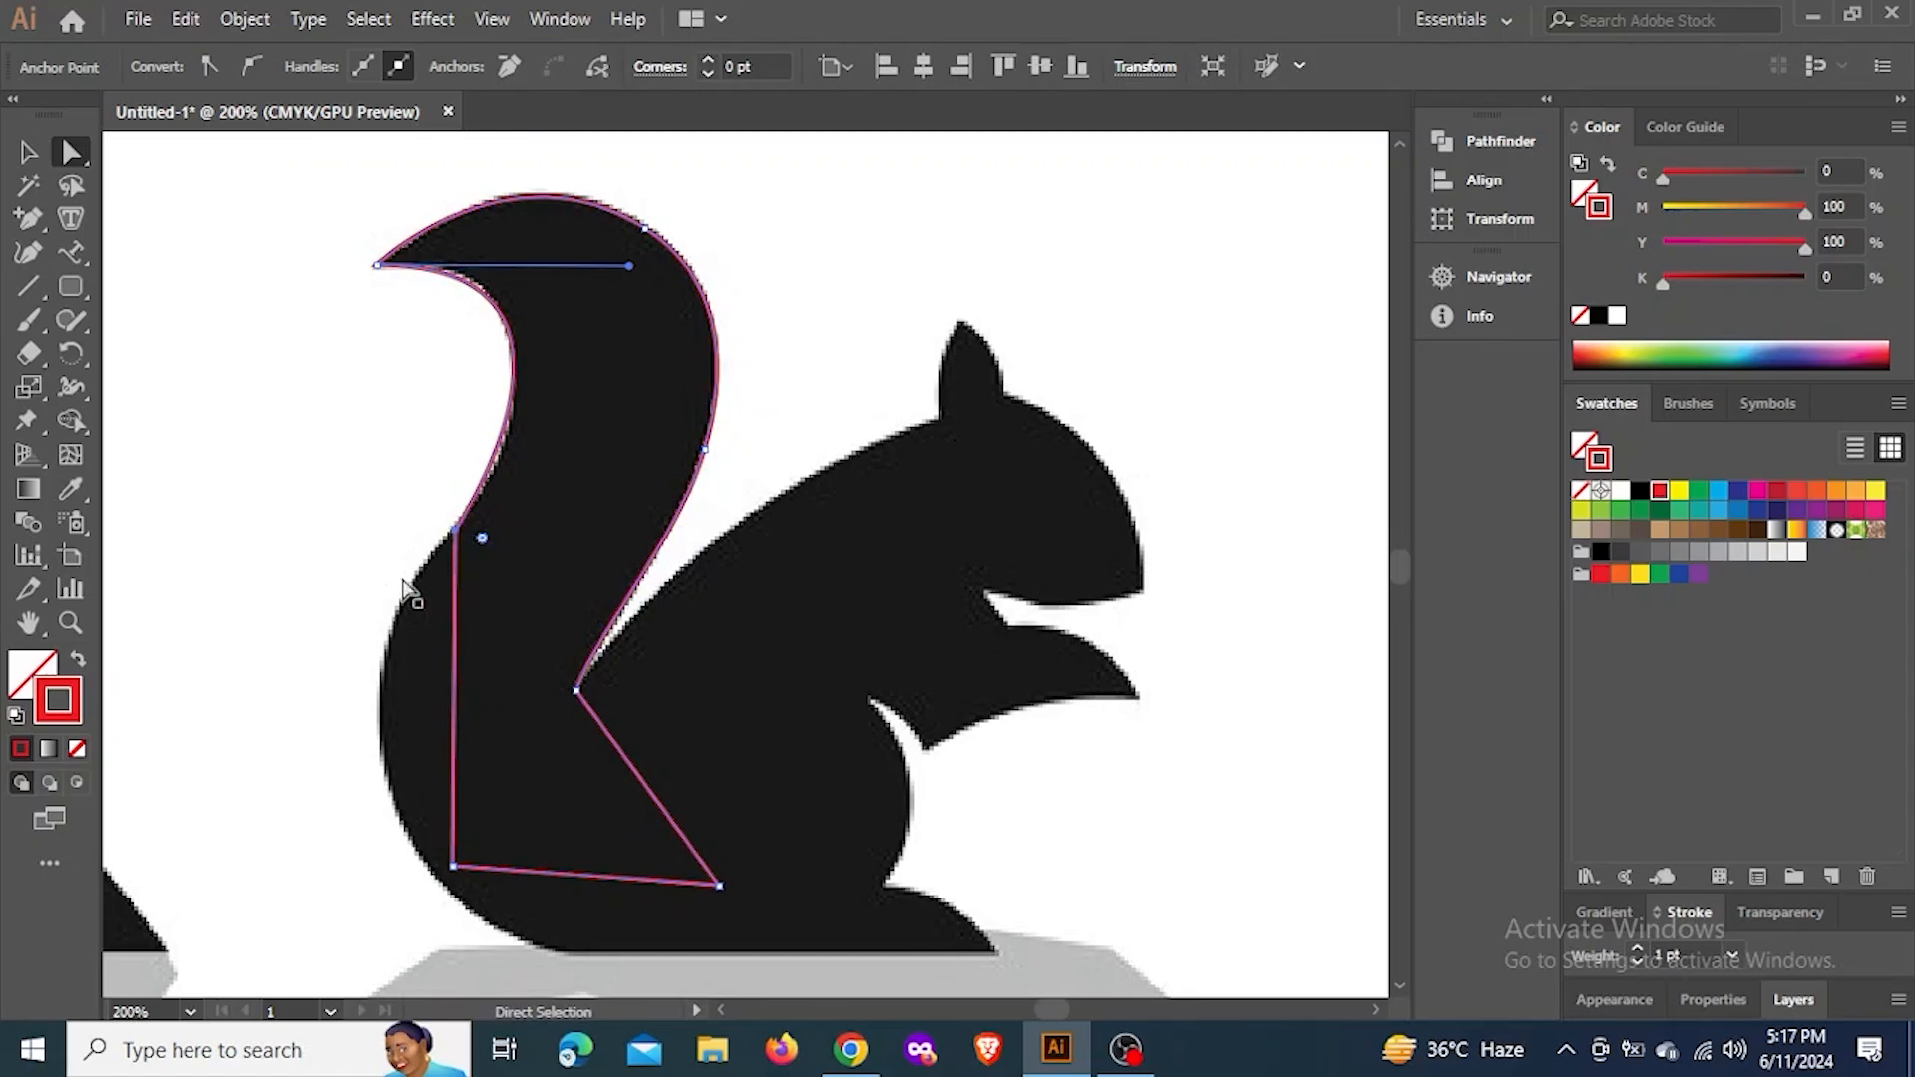
left_click_drag(451, 879, 442, 885)
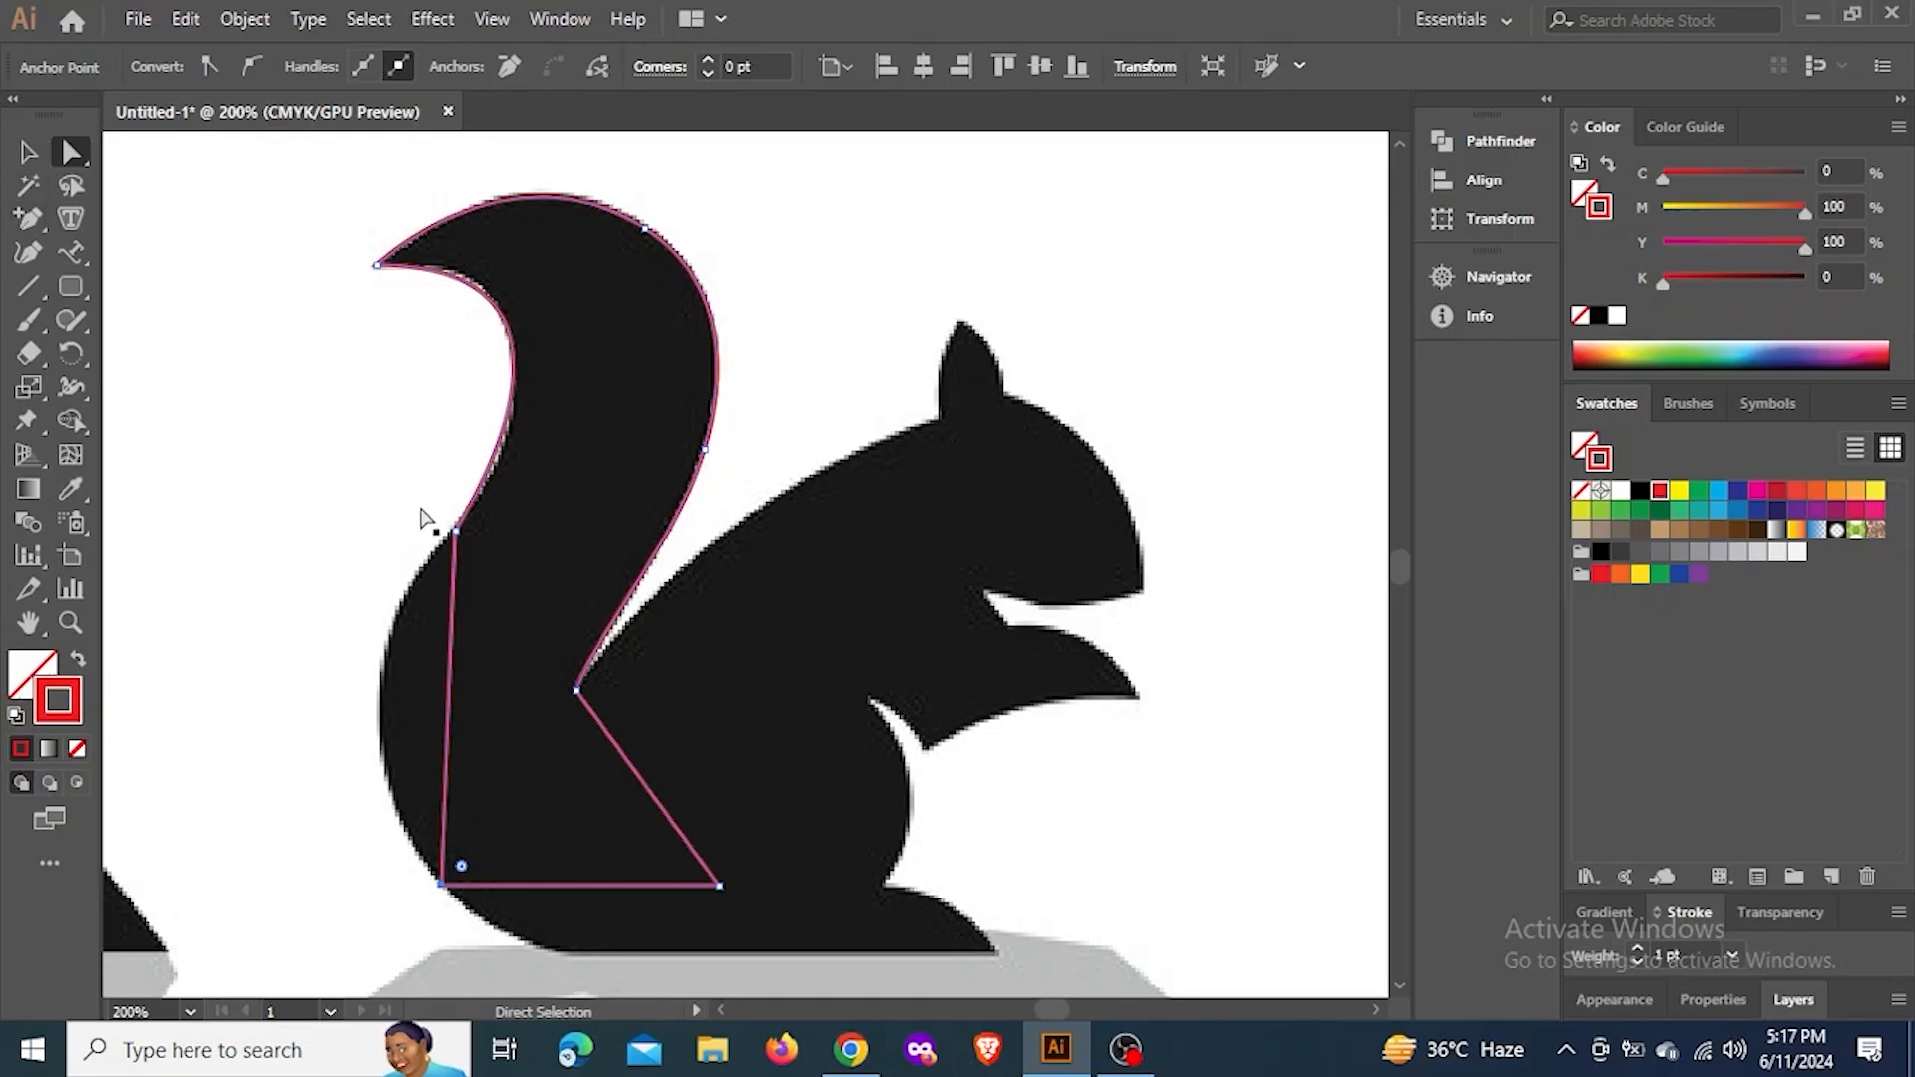
Curve the straight outer segment of the lower tail along the silhouette by pulling a handle from its upper anchor with the Anchor Point tool
left_click(456, 531)
left_click(30, 219)
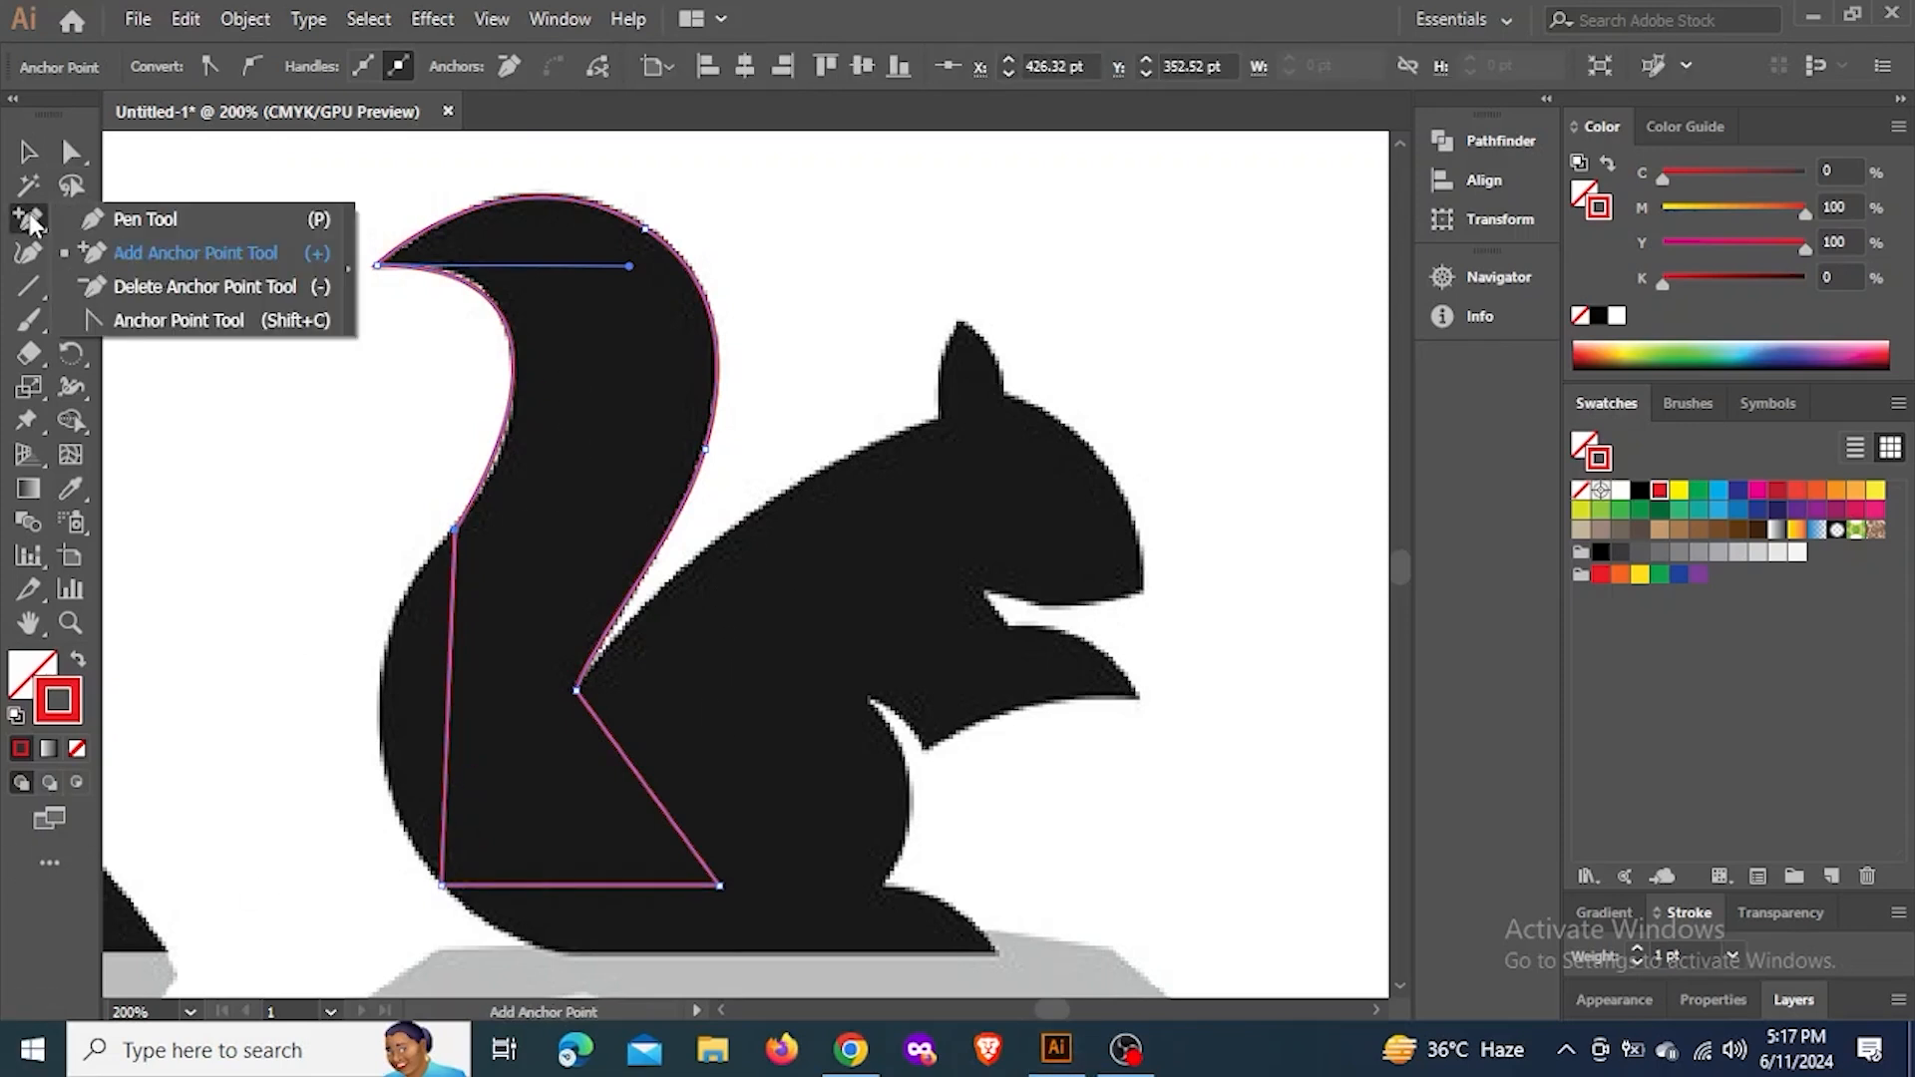
left_click(177, 321)
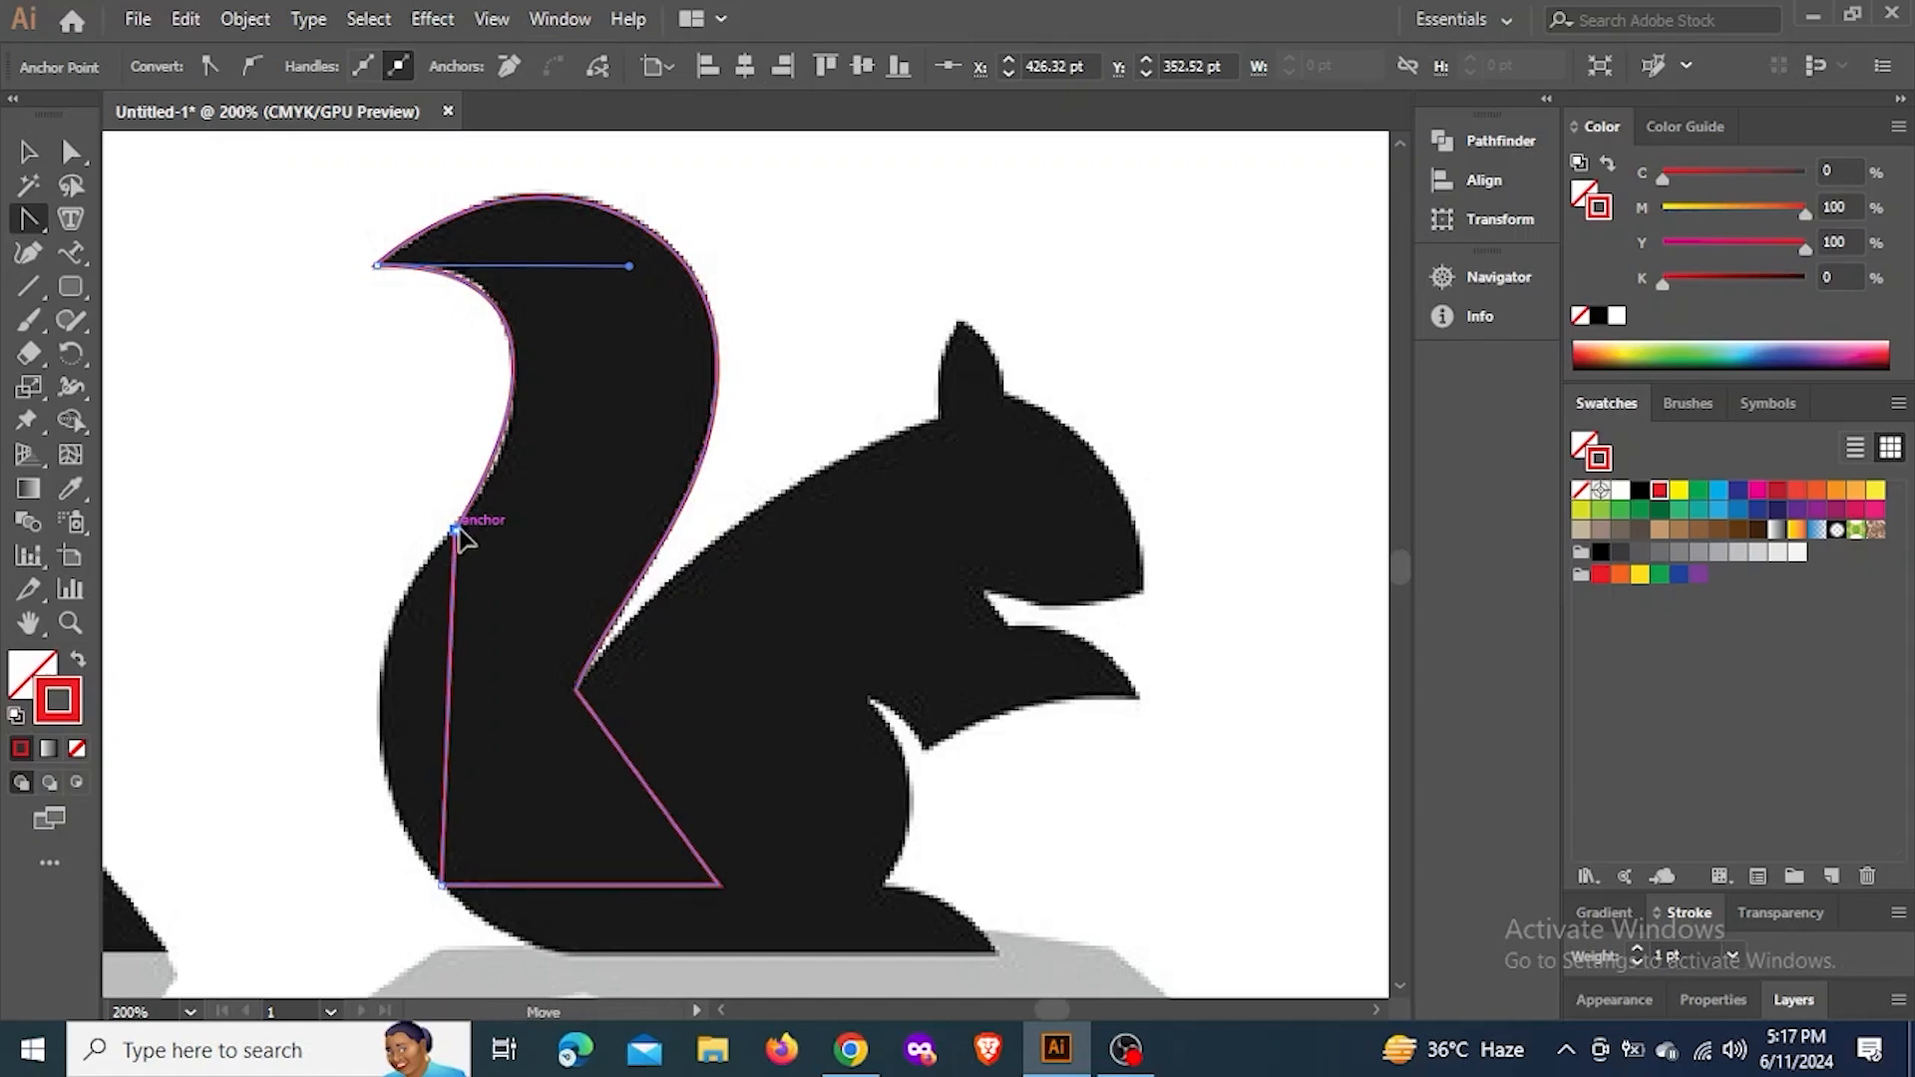
left_click_drag(454, 529, 297, 696)
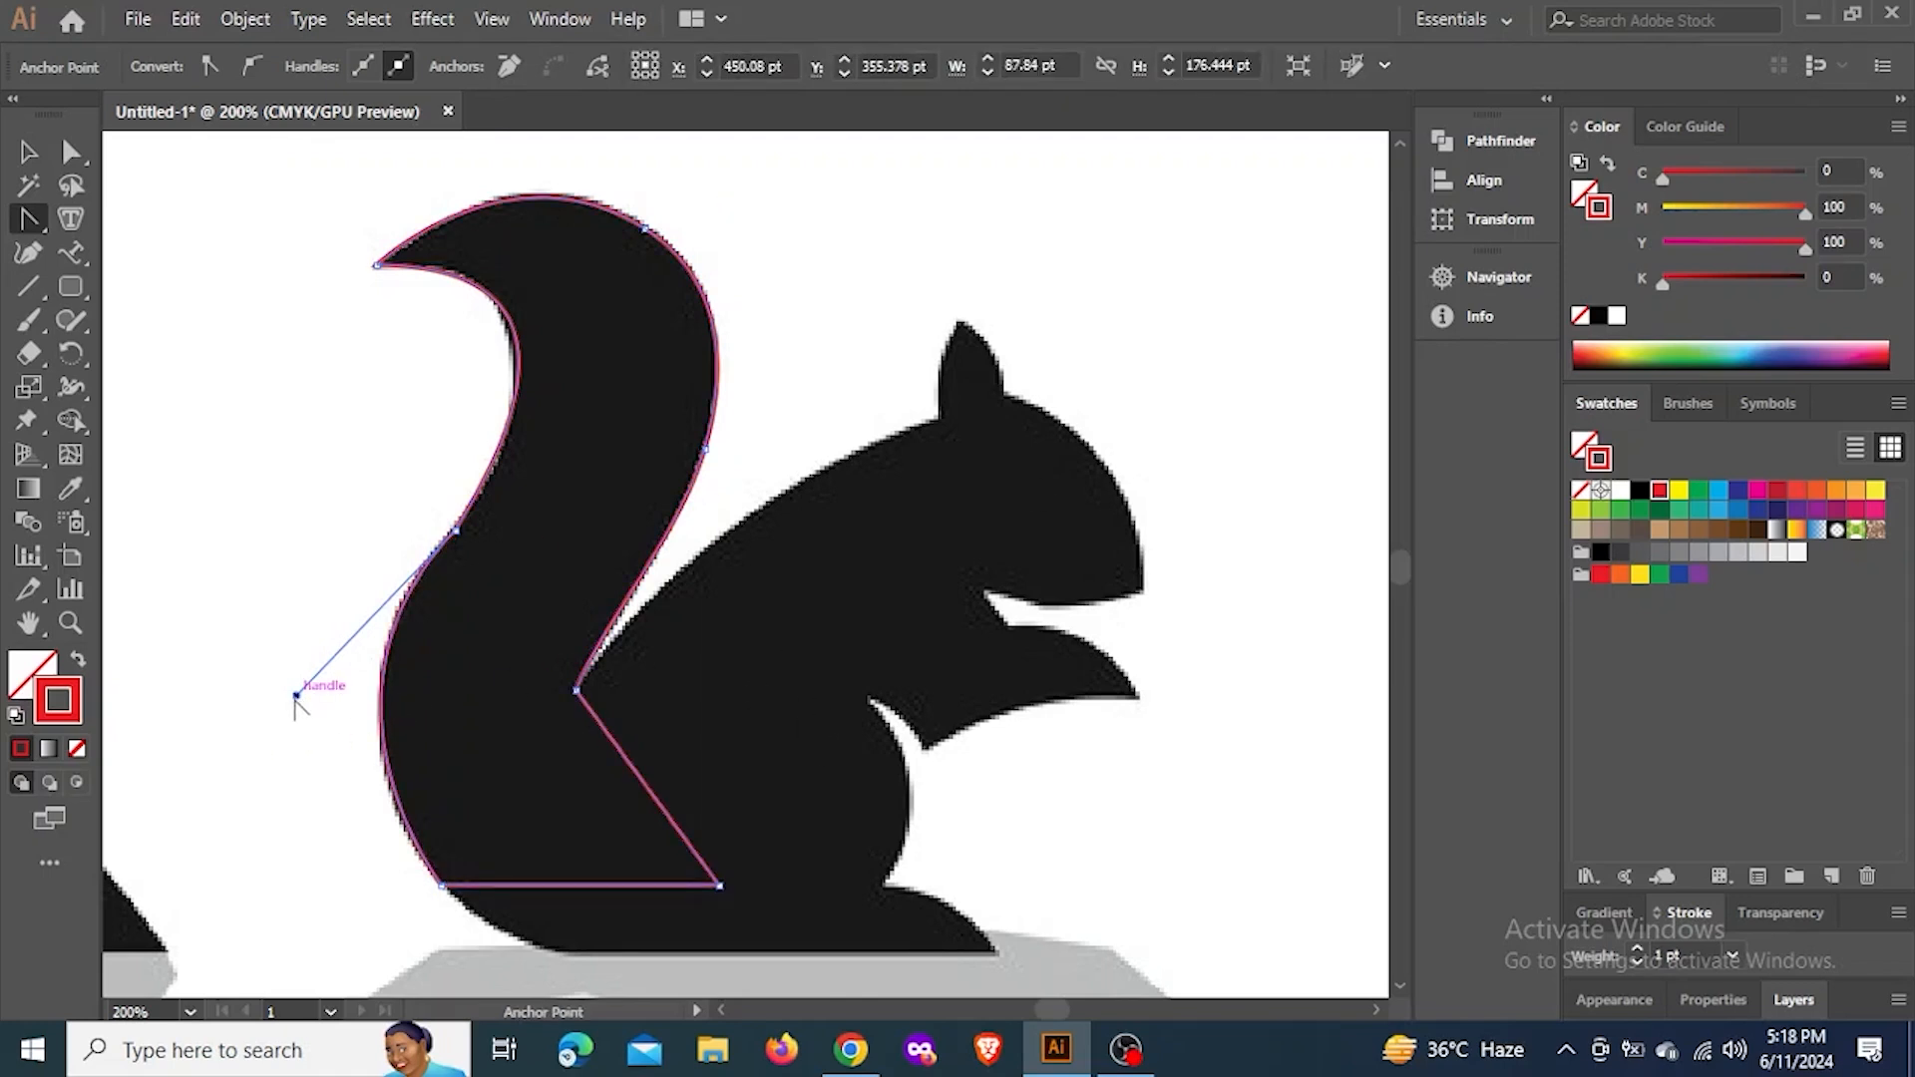
left_click_drag(296, 695, 293, 726)
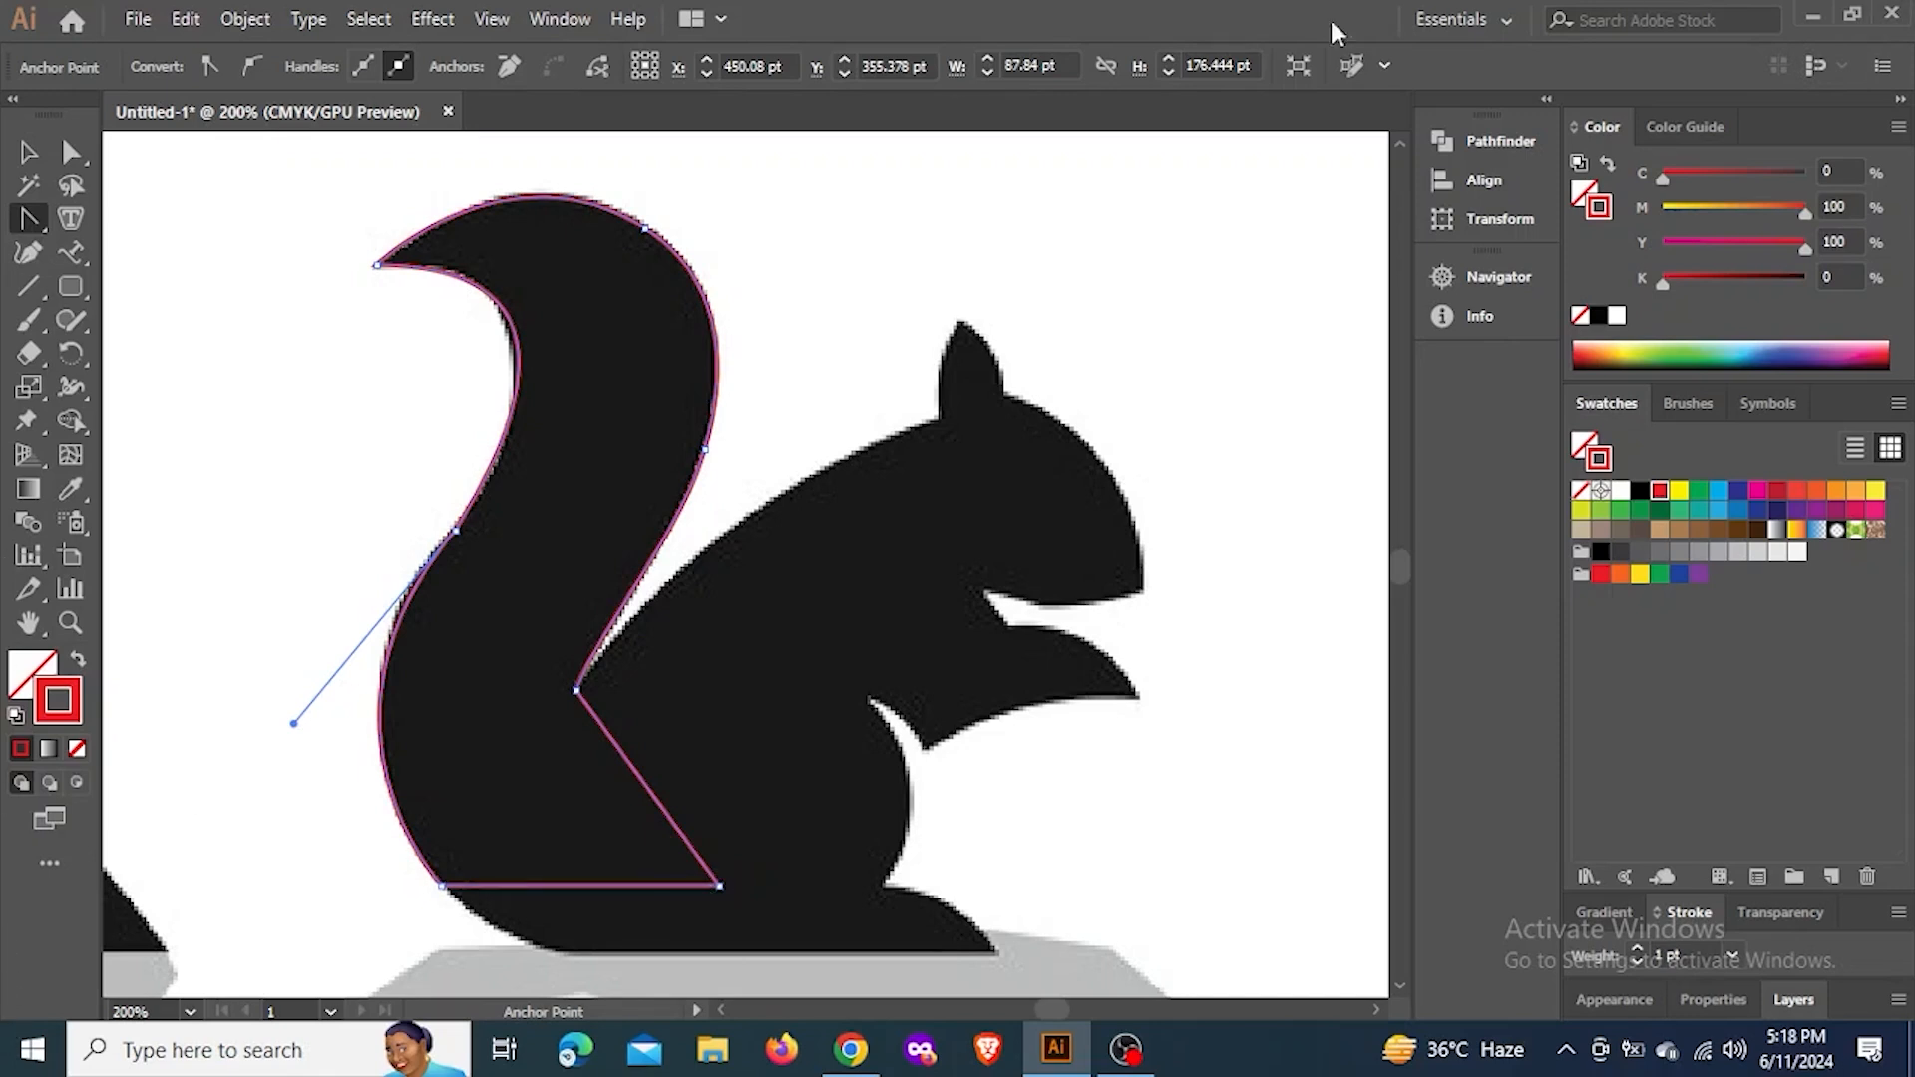
Delete the surplus corner anchor inside the squirrel's body so the tail path closes with one straight diagonal edge
left_click(31, 225)
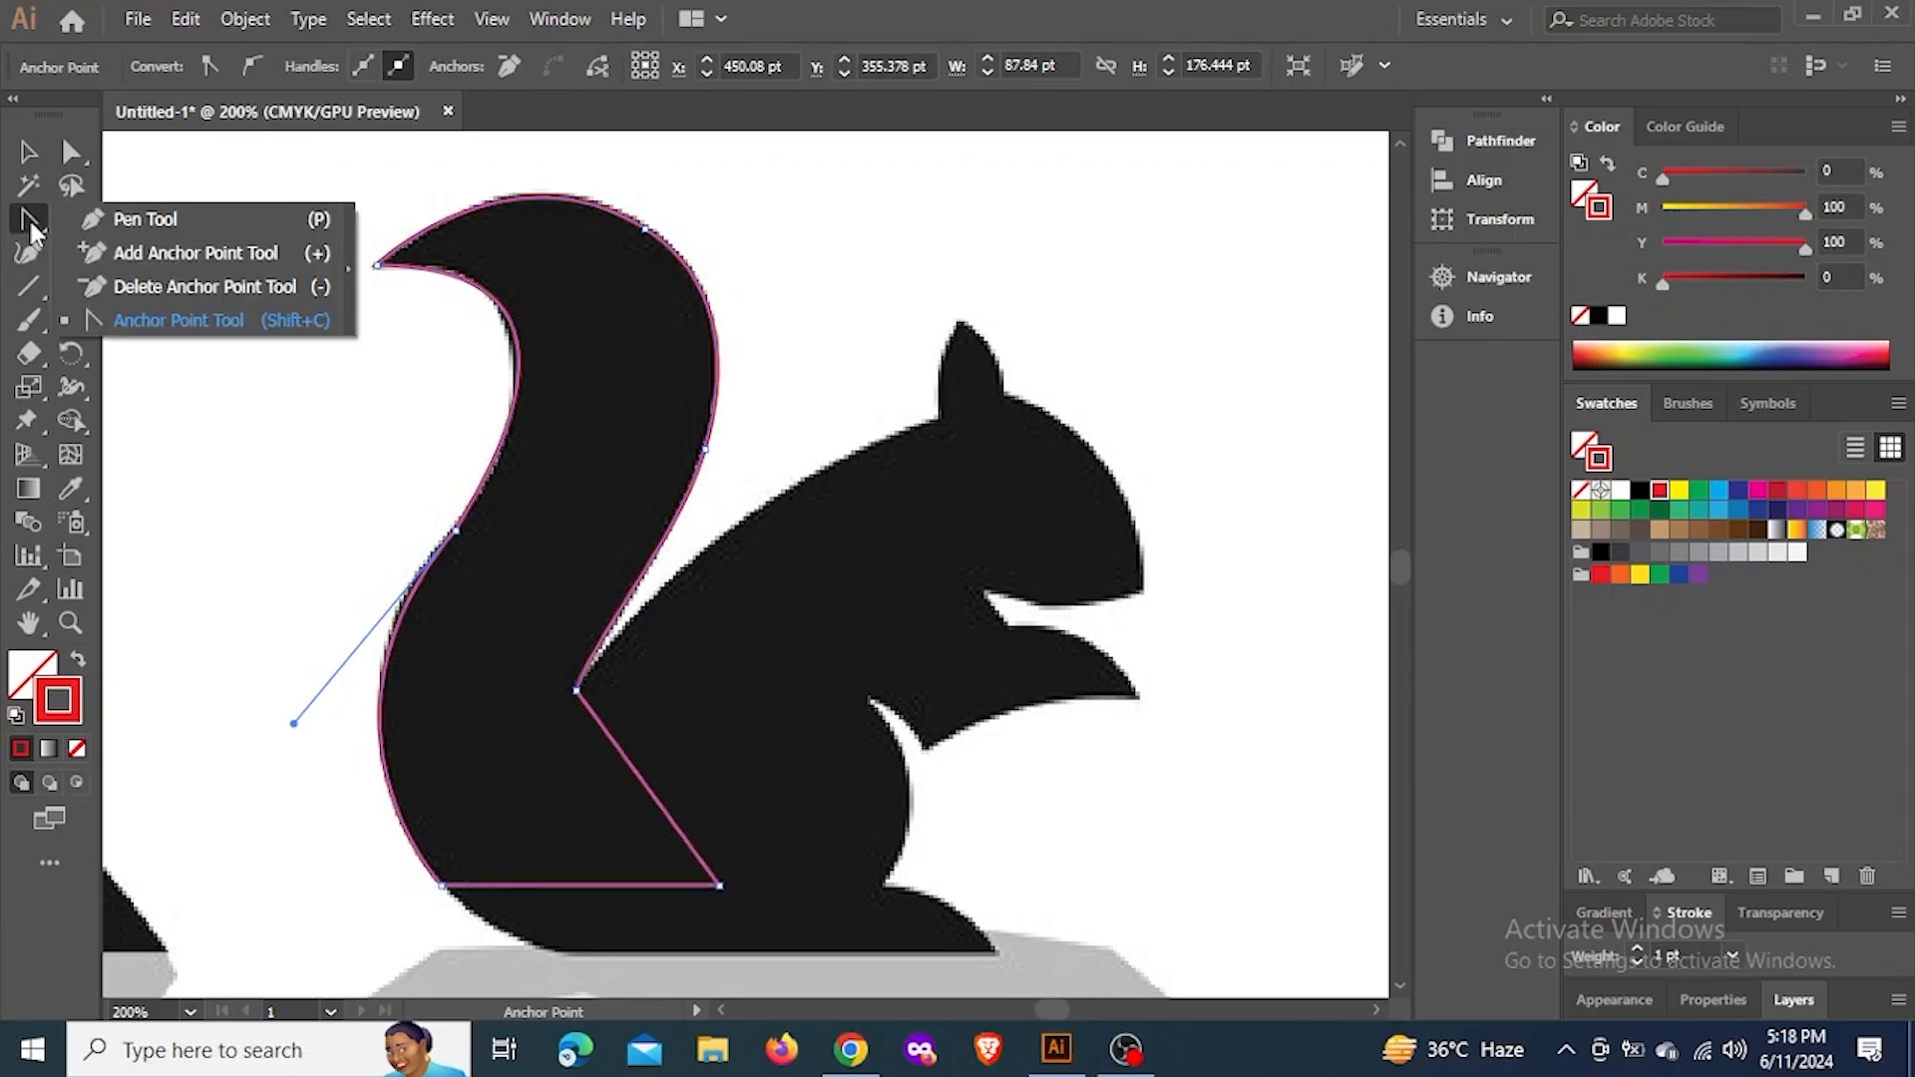
left_click(141, 287)
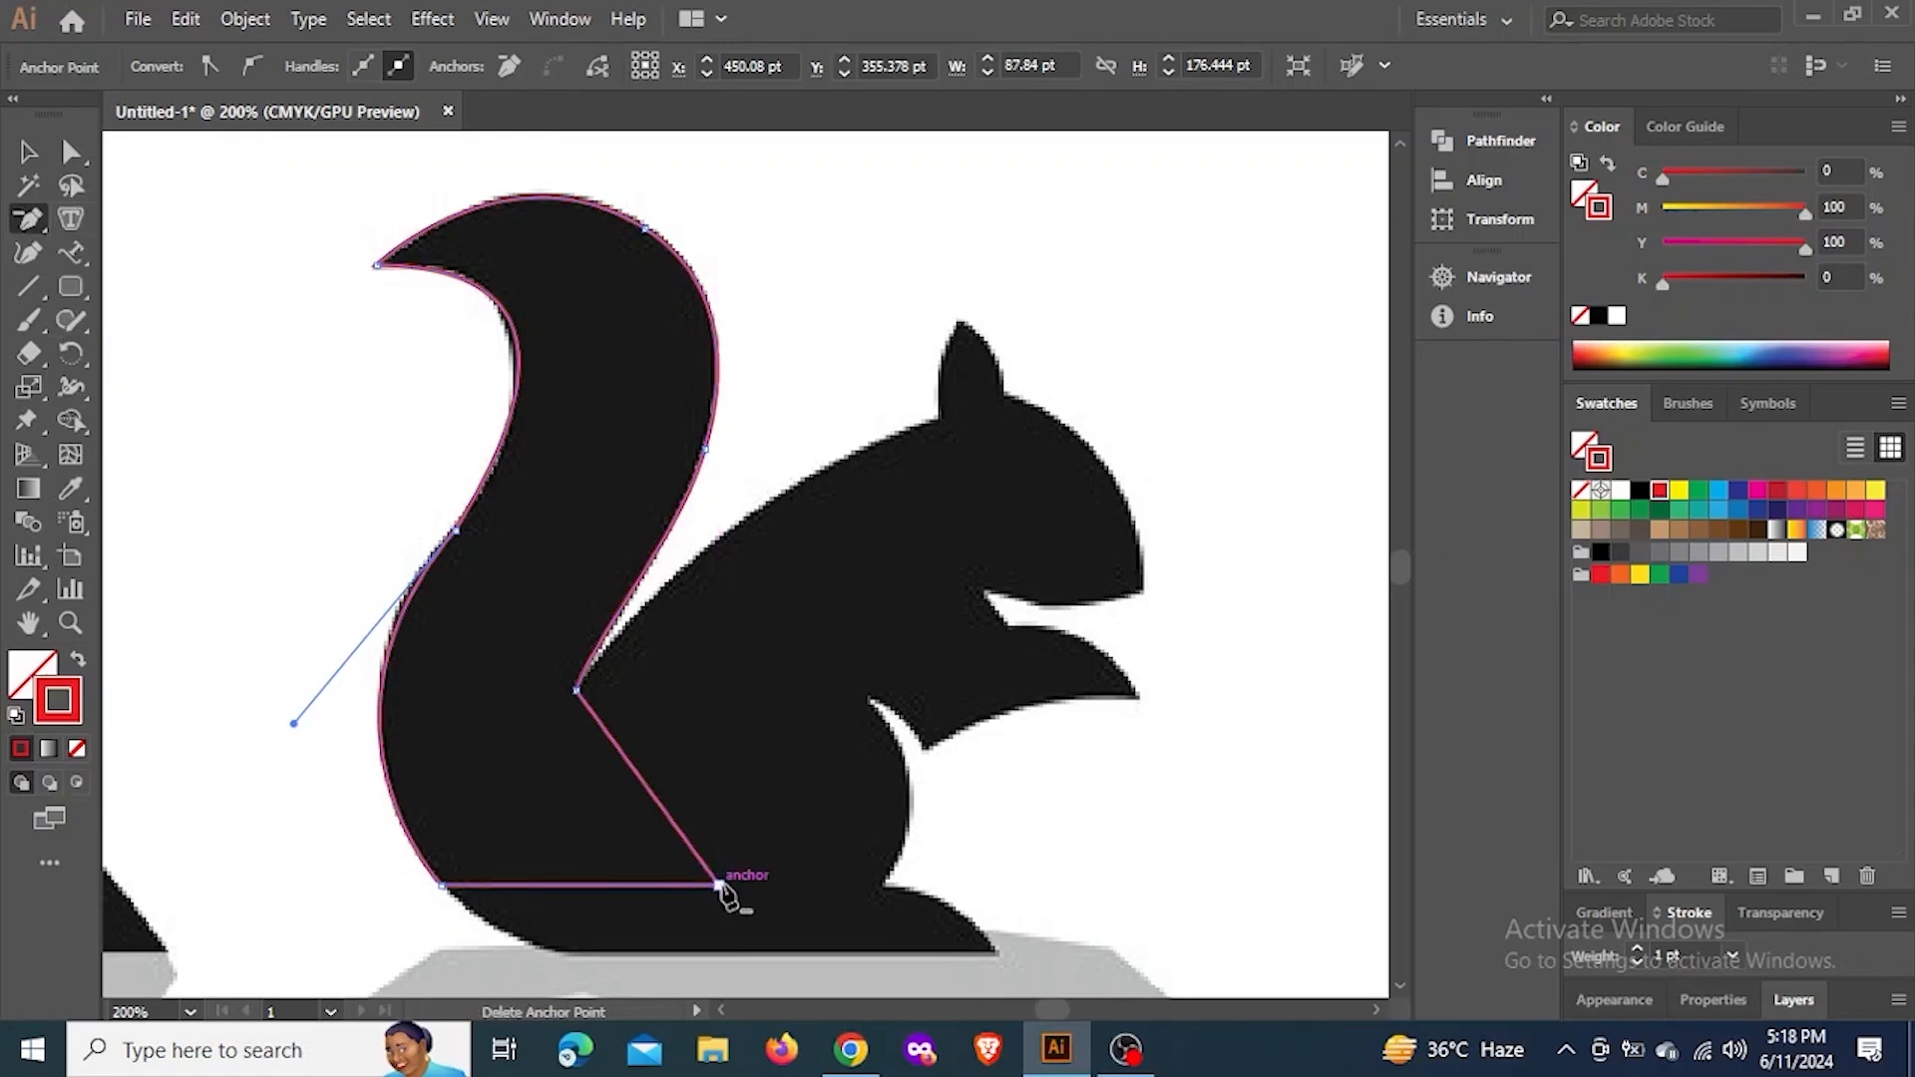
left_click(718, 884)
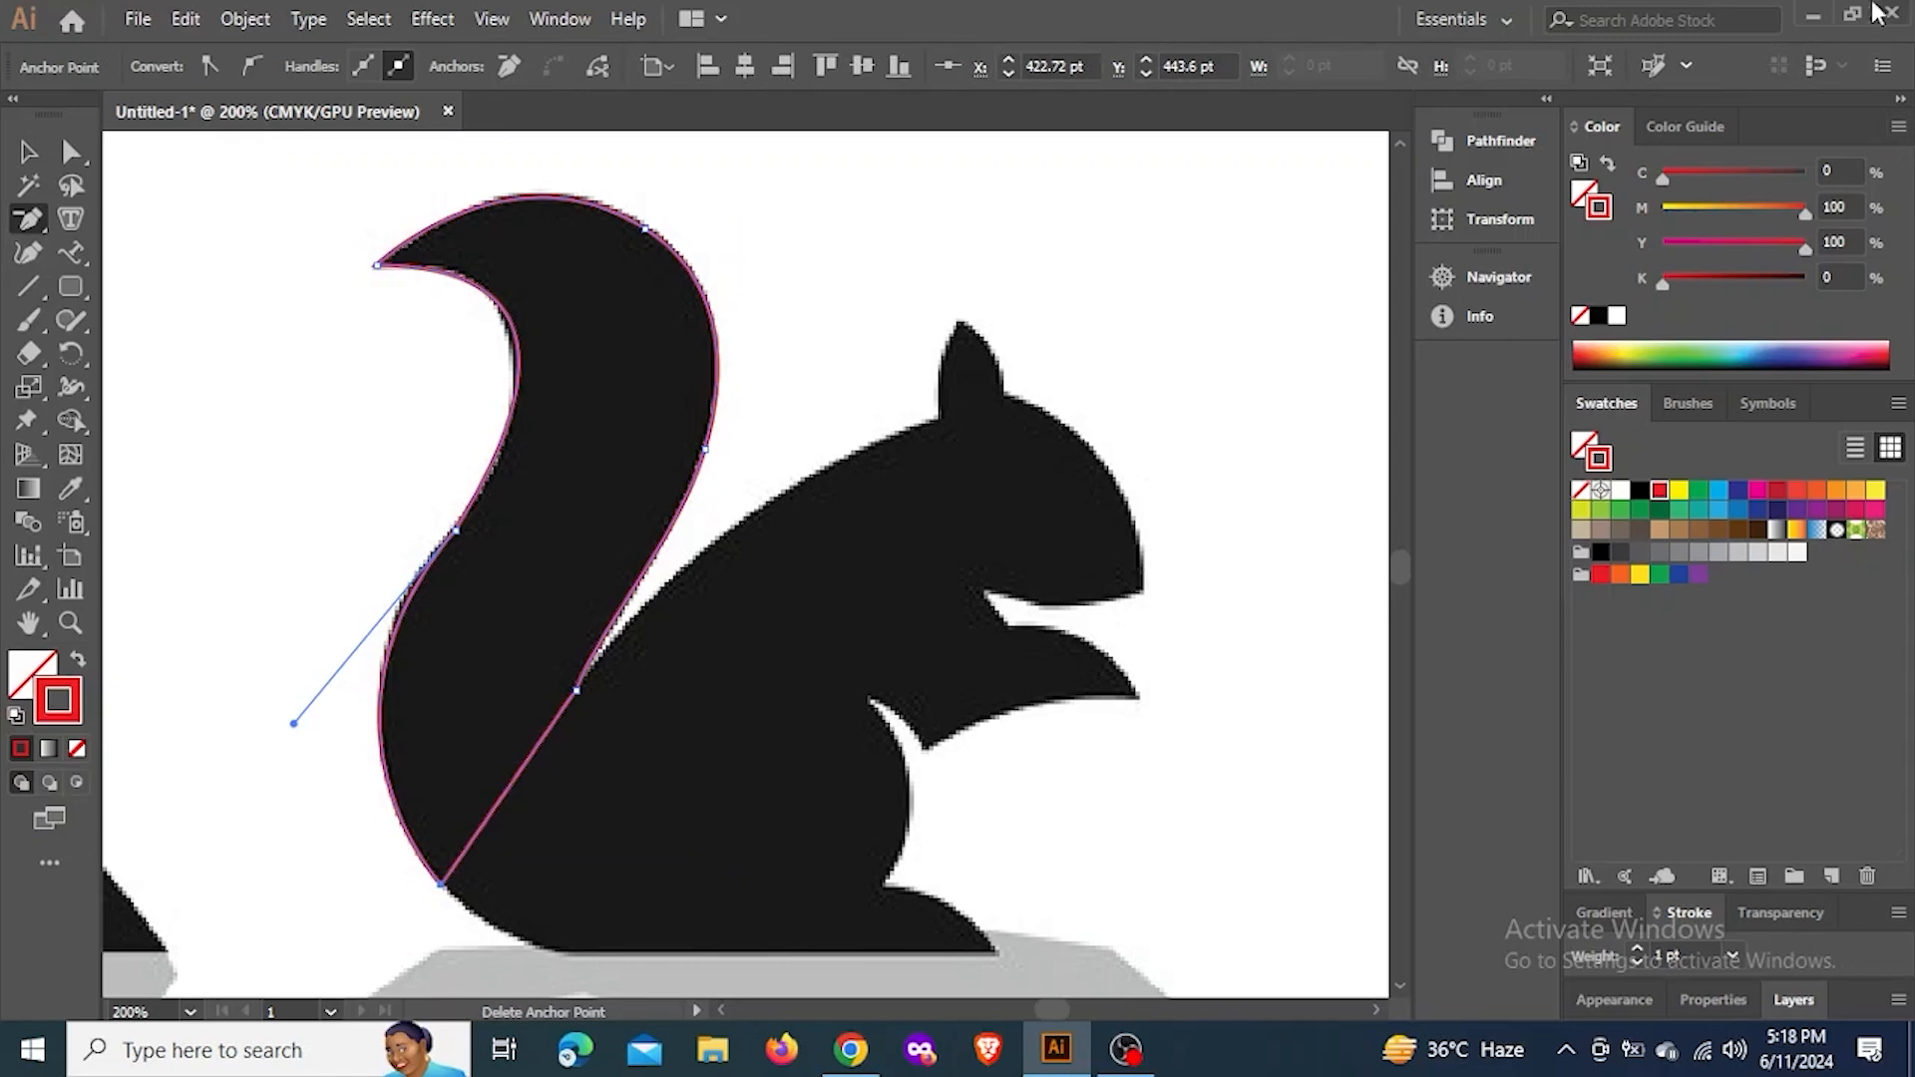
Adjust the handles of the tail tip and the outer mid-tail anchor so the concave curve follows the silhouette
left_click(71, 153)
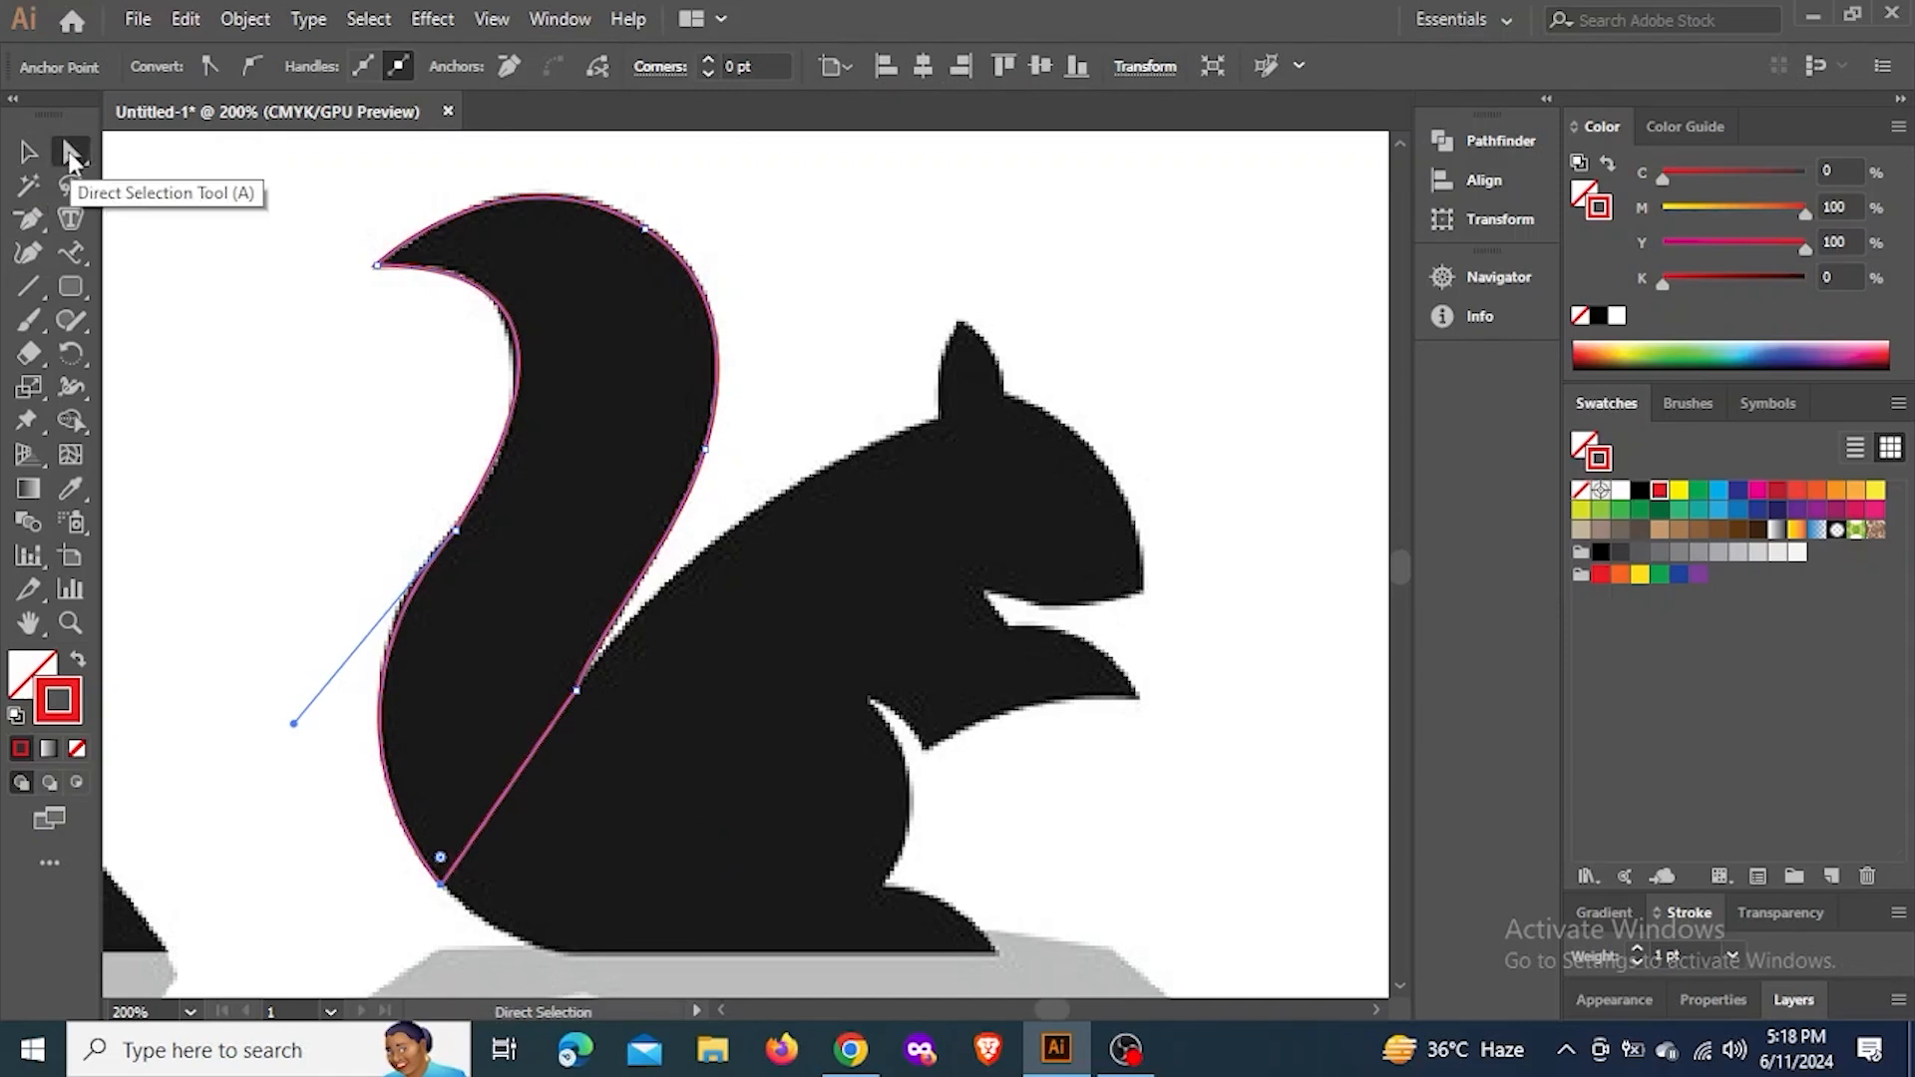
left_click(385, 268)
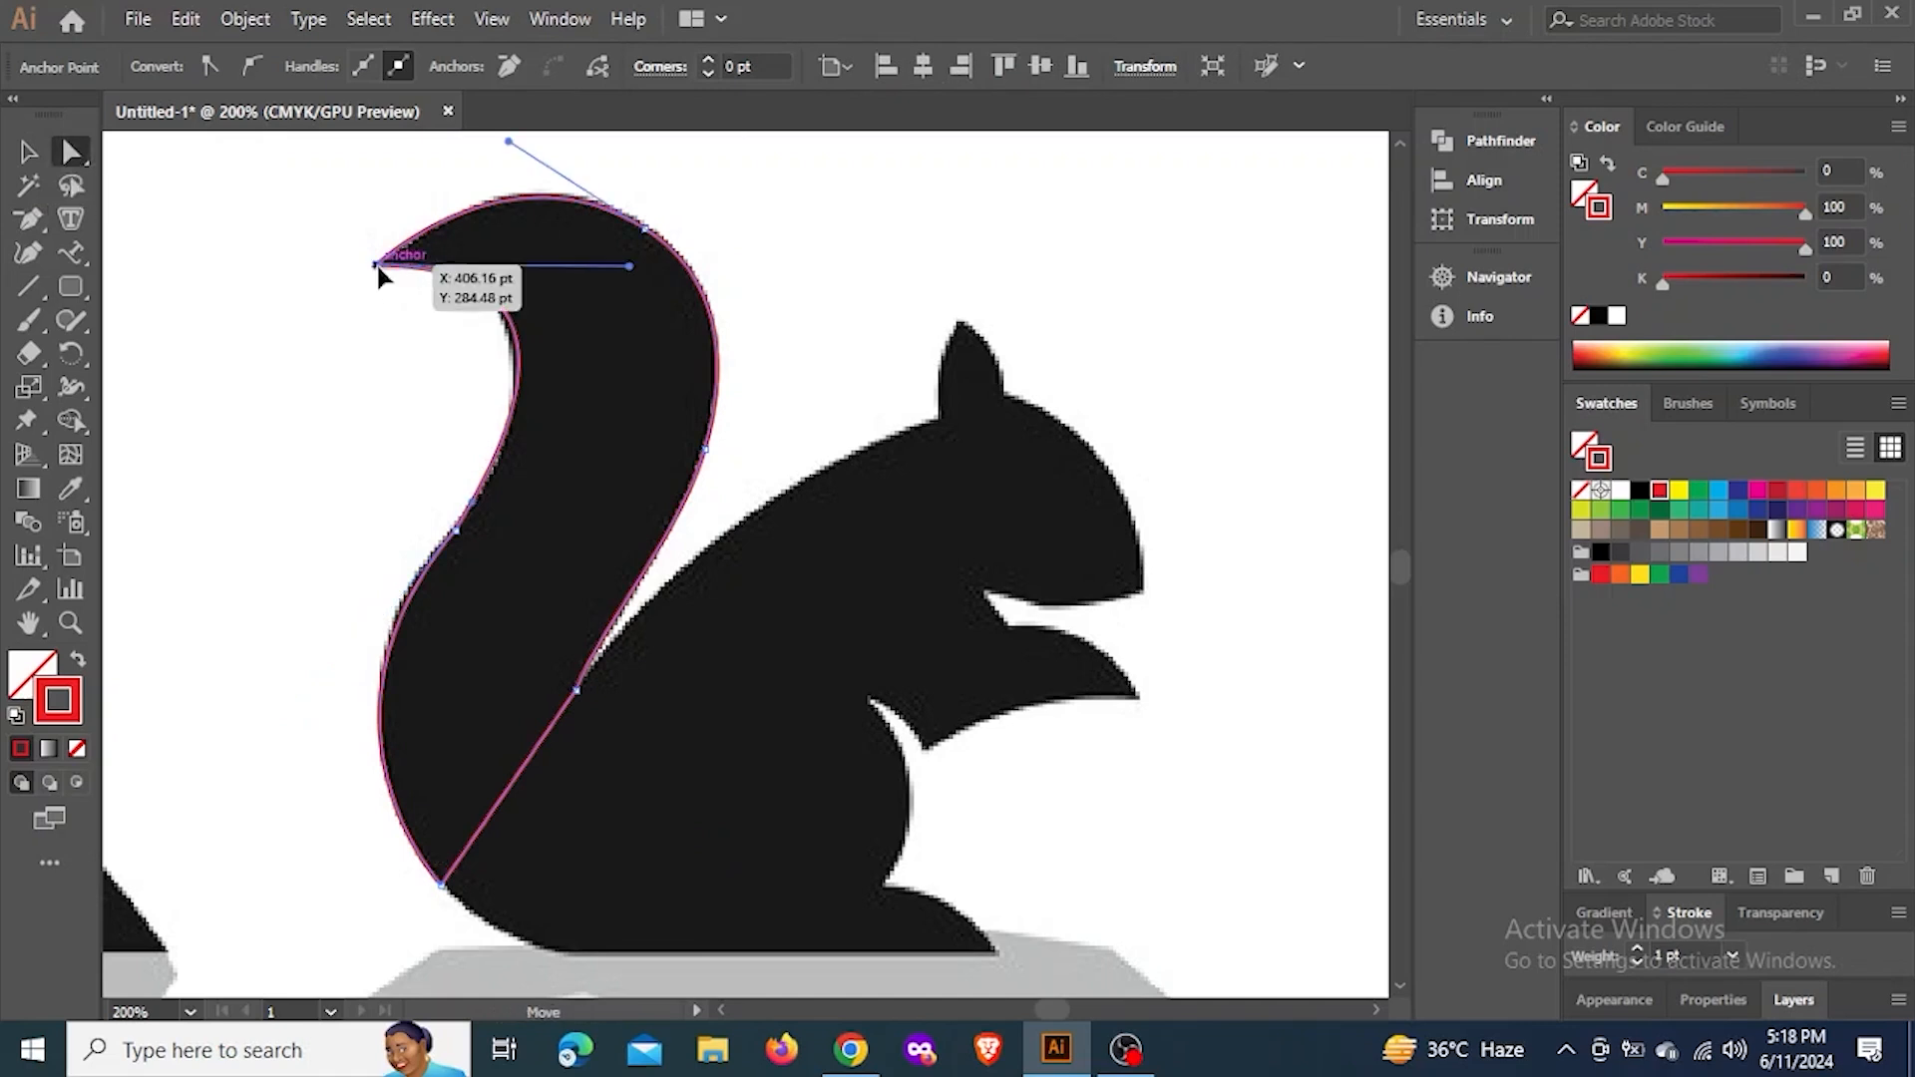
left_click_drag(629, 268, 613, 262)
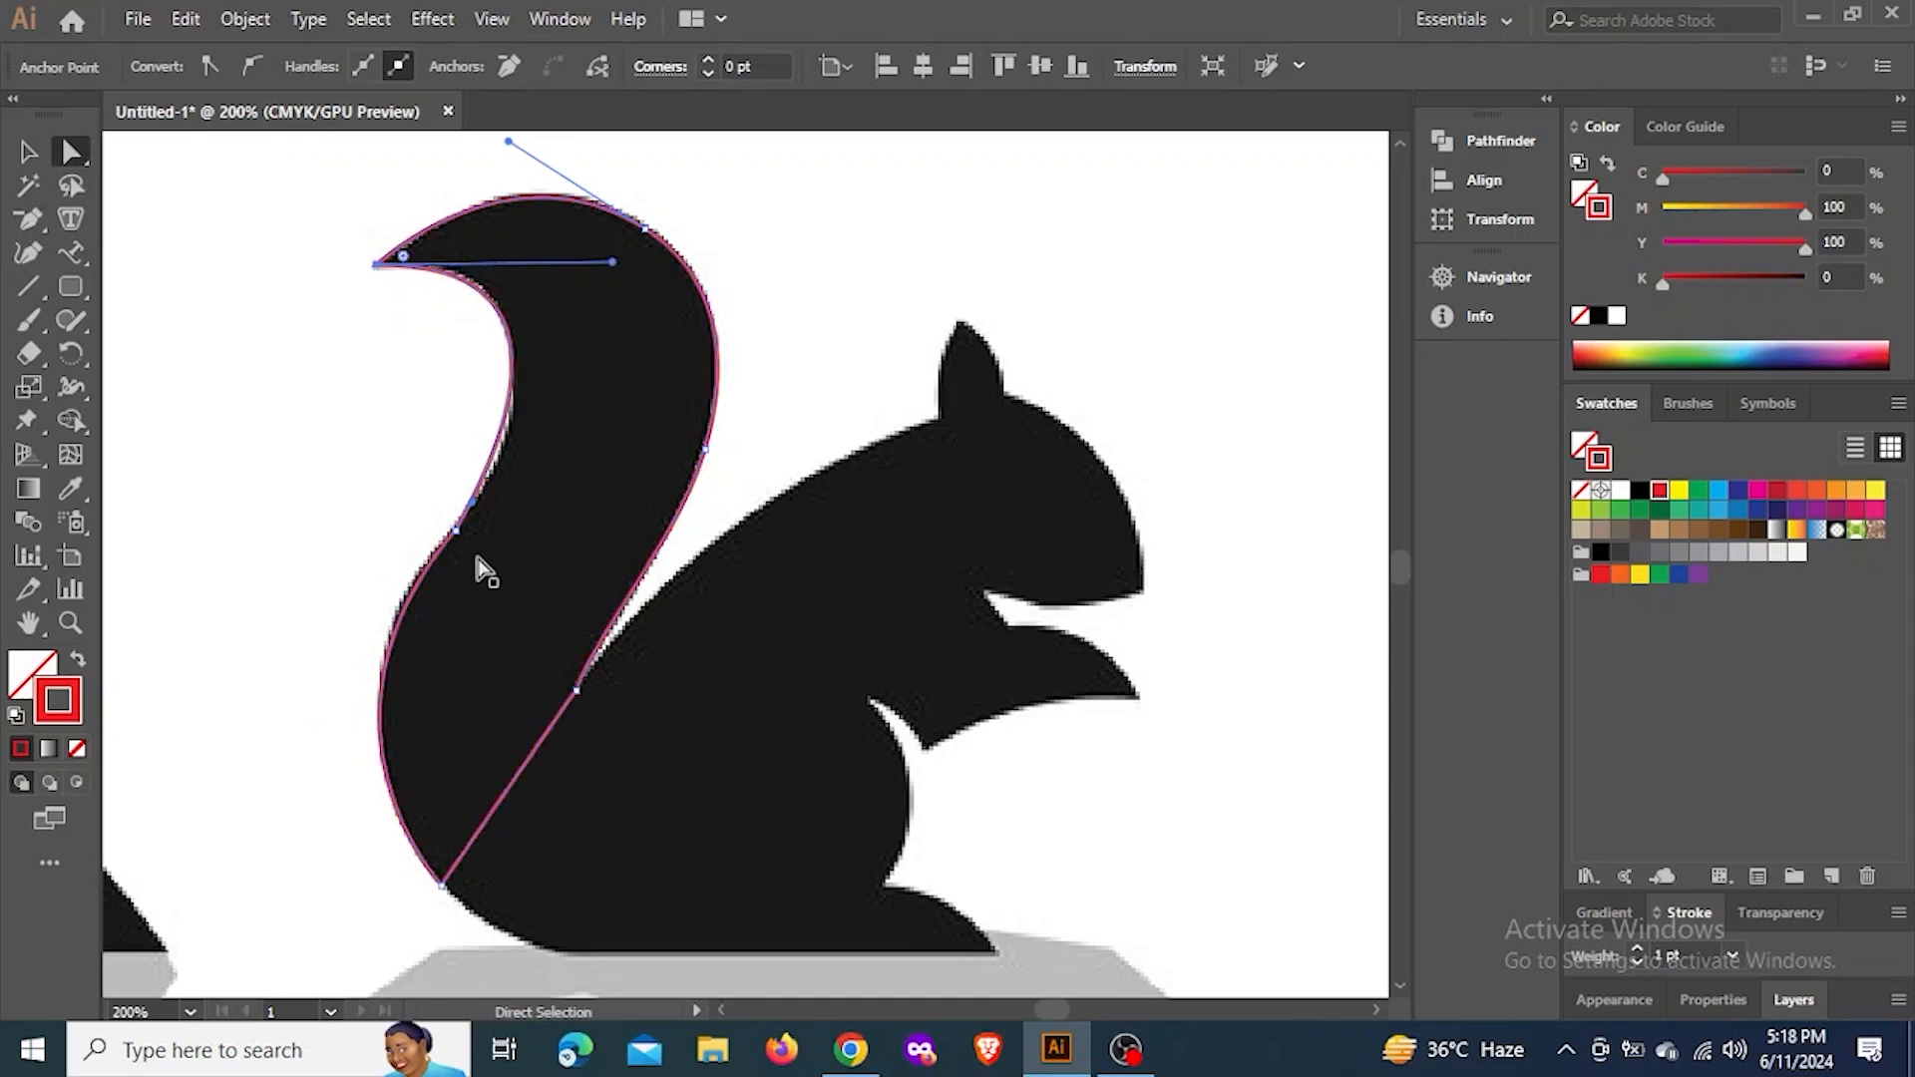
left_click_drag(474, 507, 494, 485)
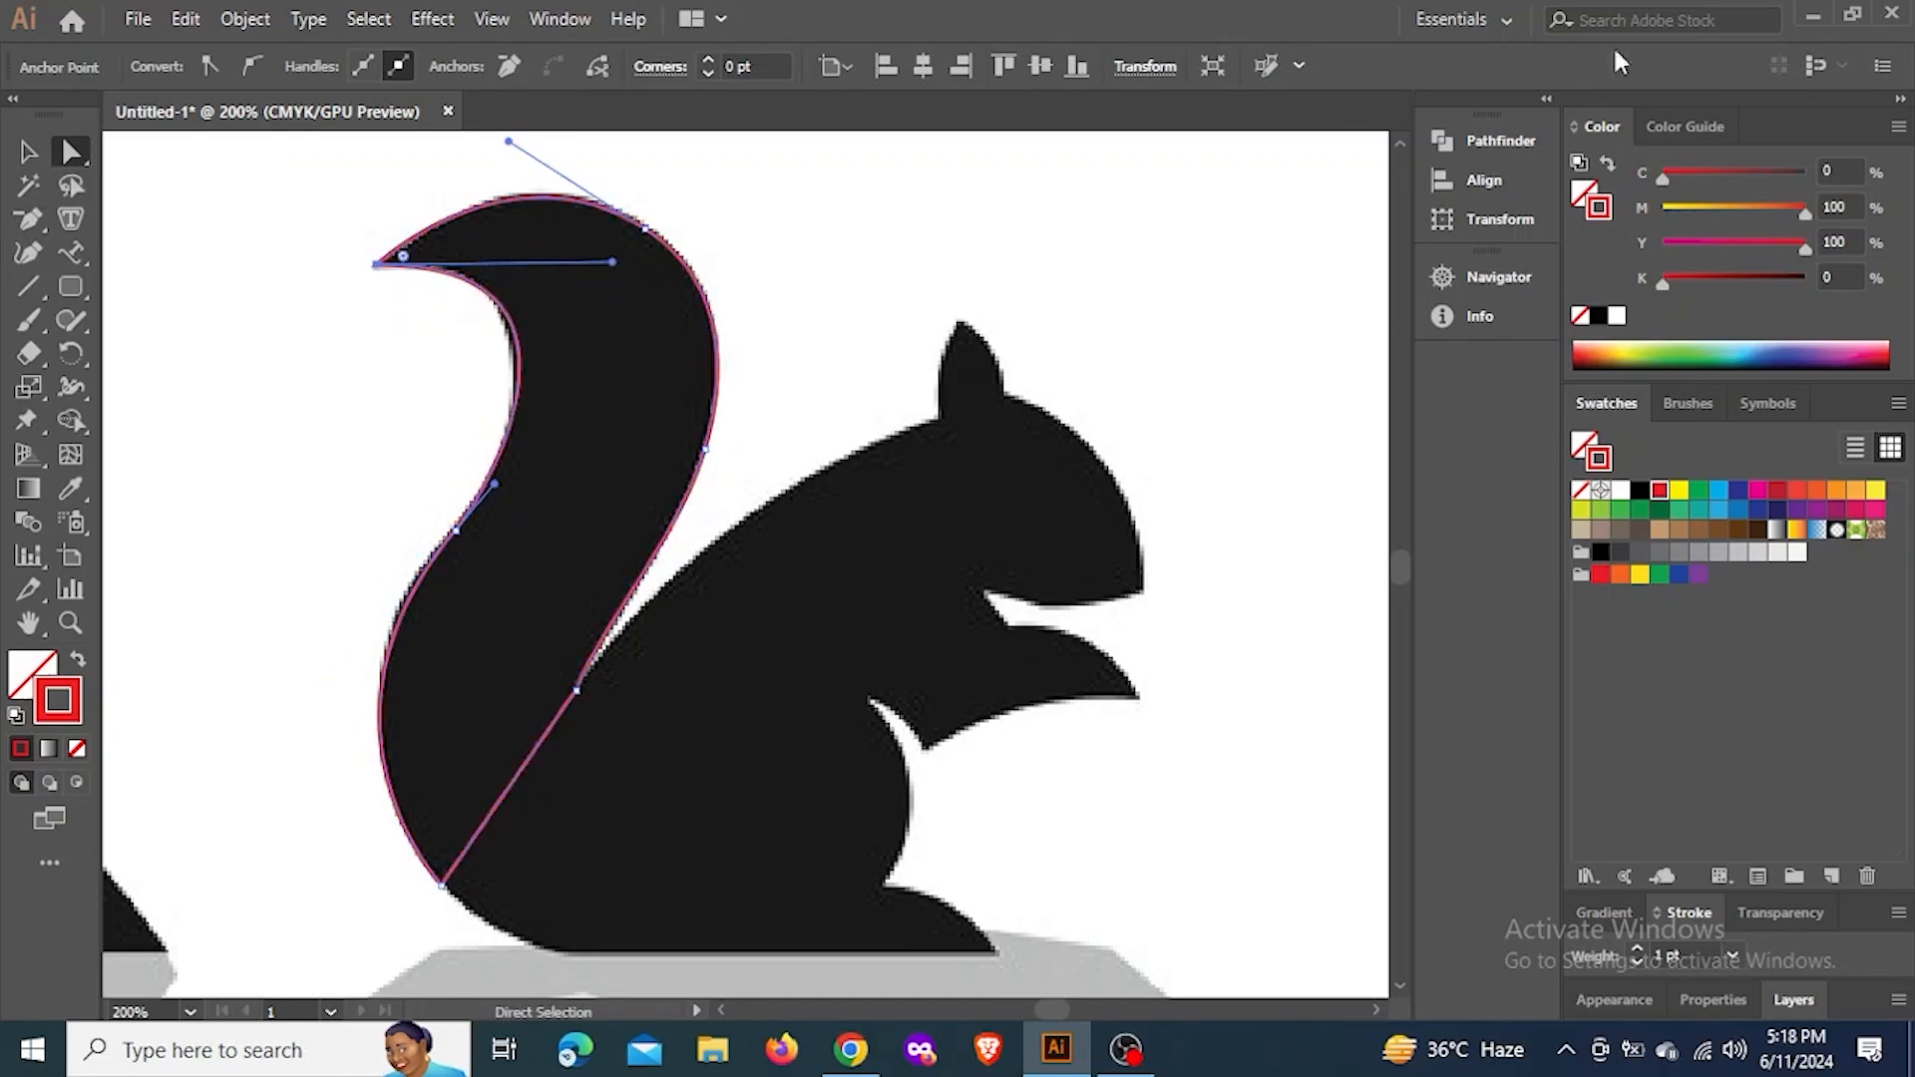
left_click_drag(612, 261, 606, 268)
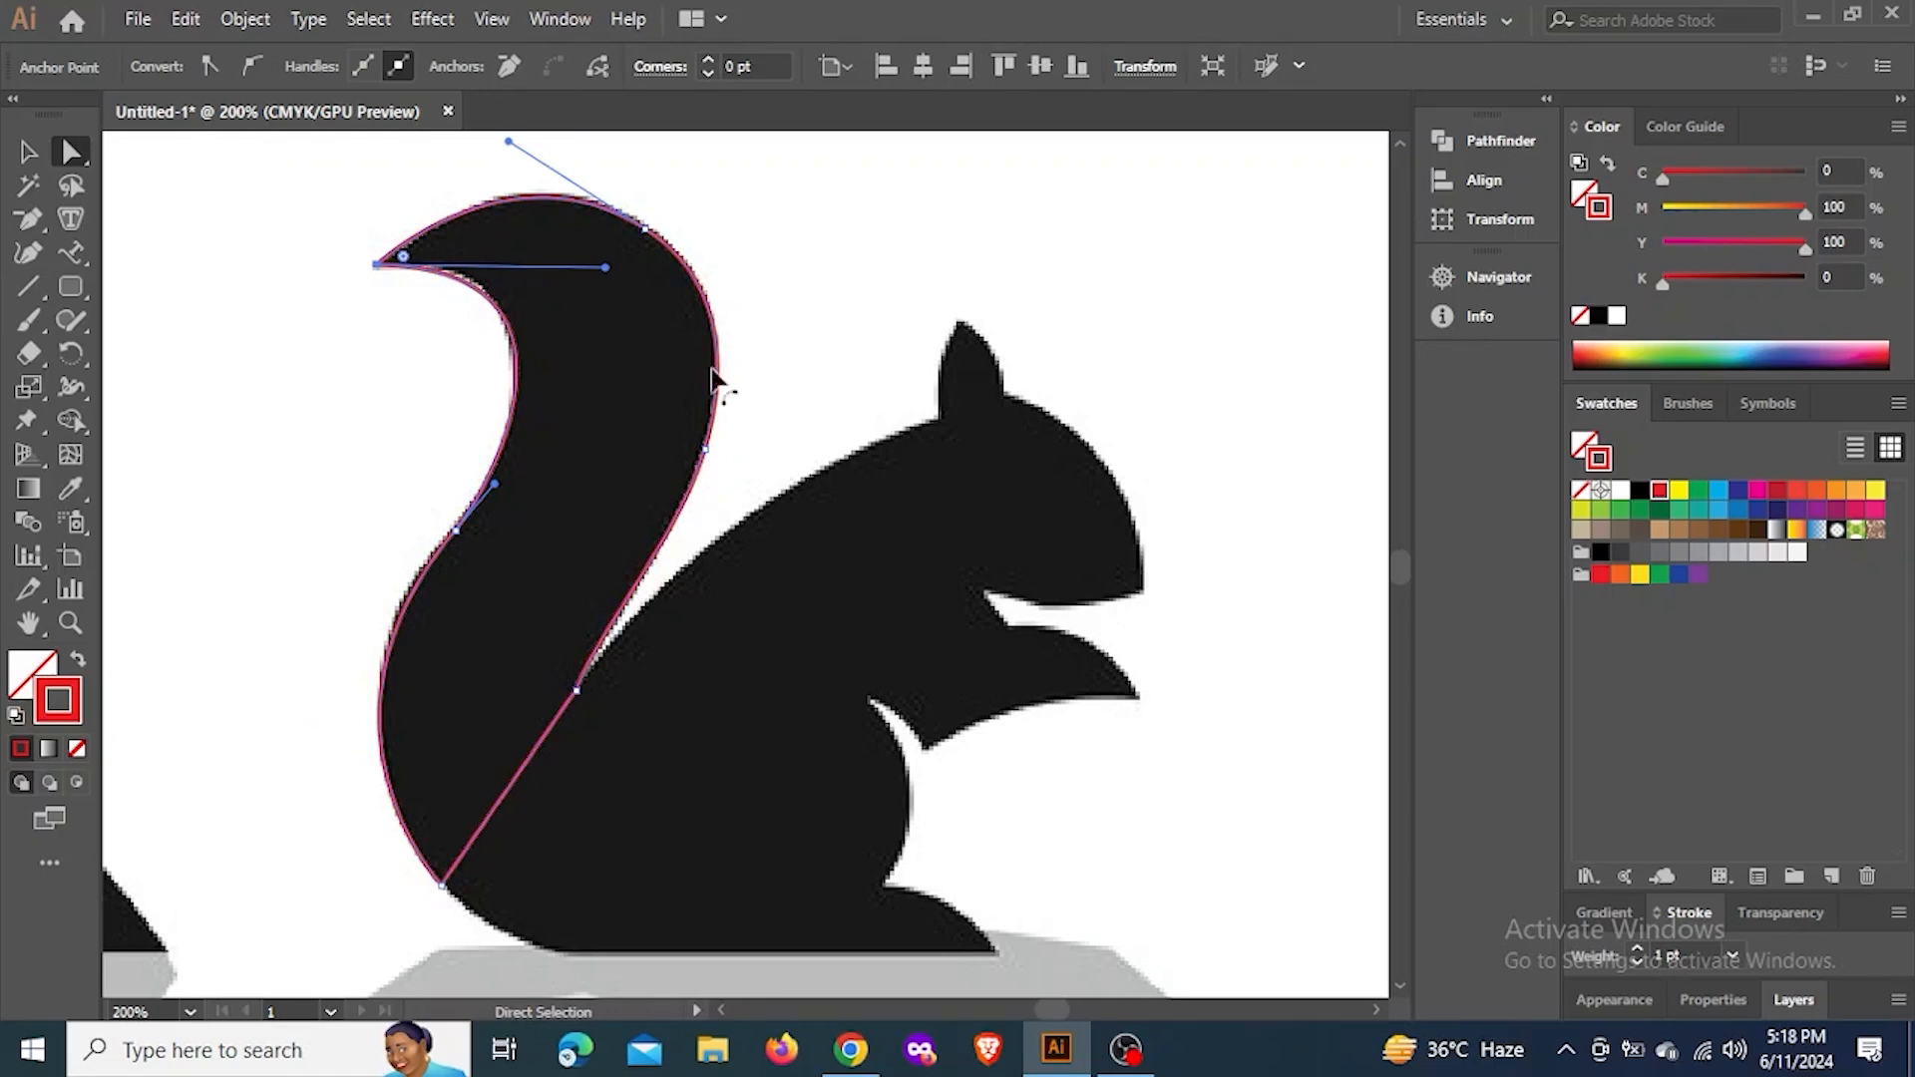
Start a new Pen path at the ear tip, curve it down to the ear's front base, and remove the outgoing handle there
left_click(28, 221)
left_click(144, 218)
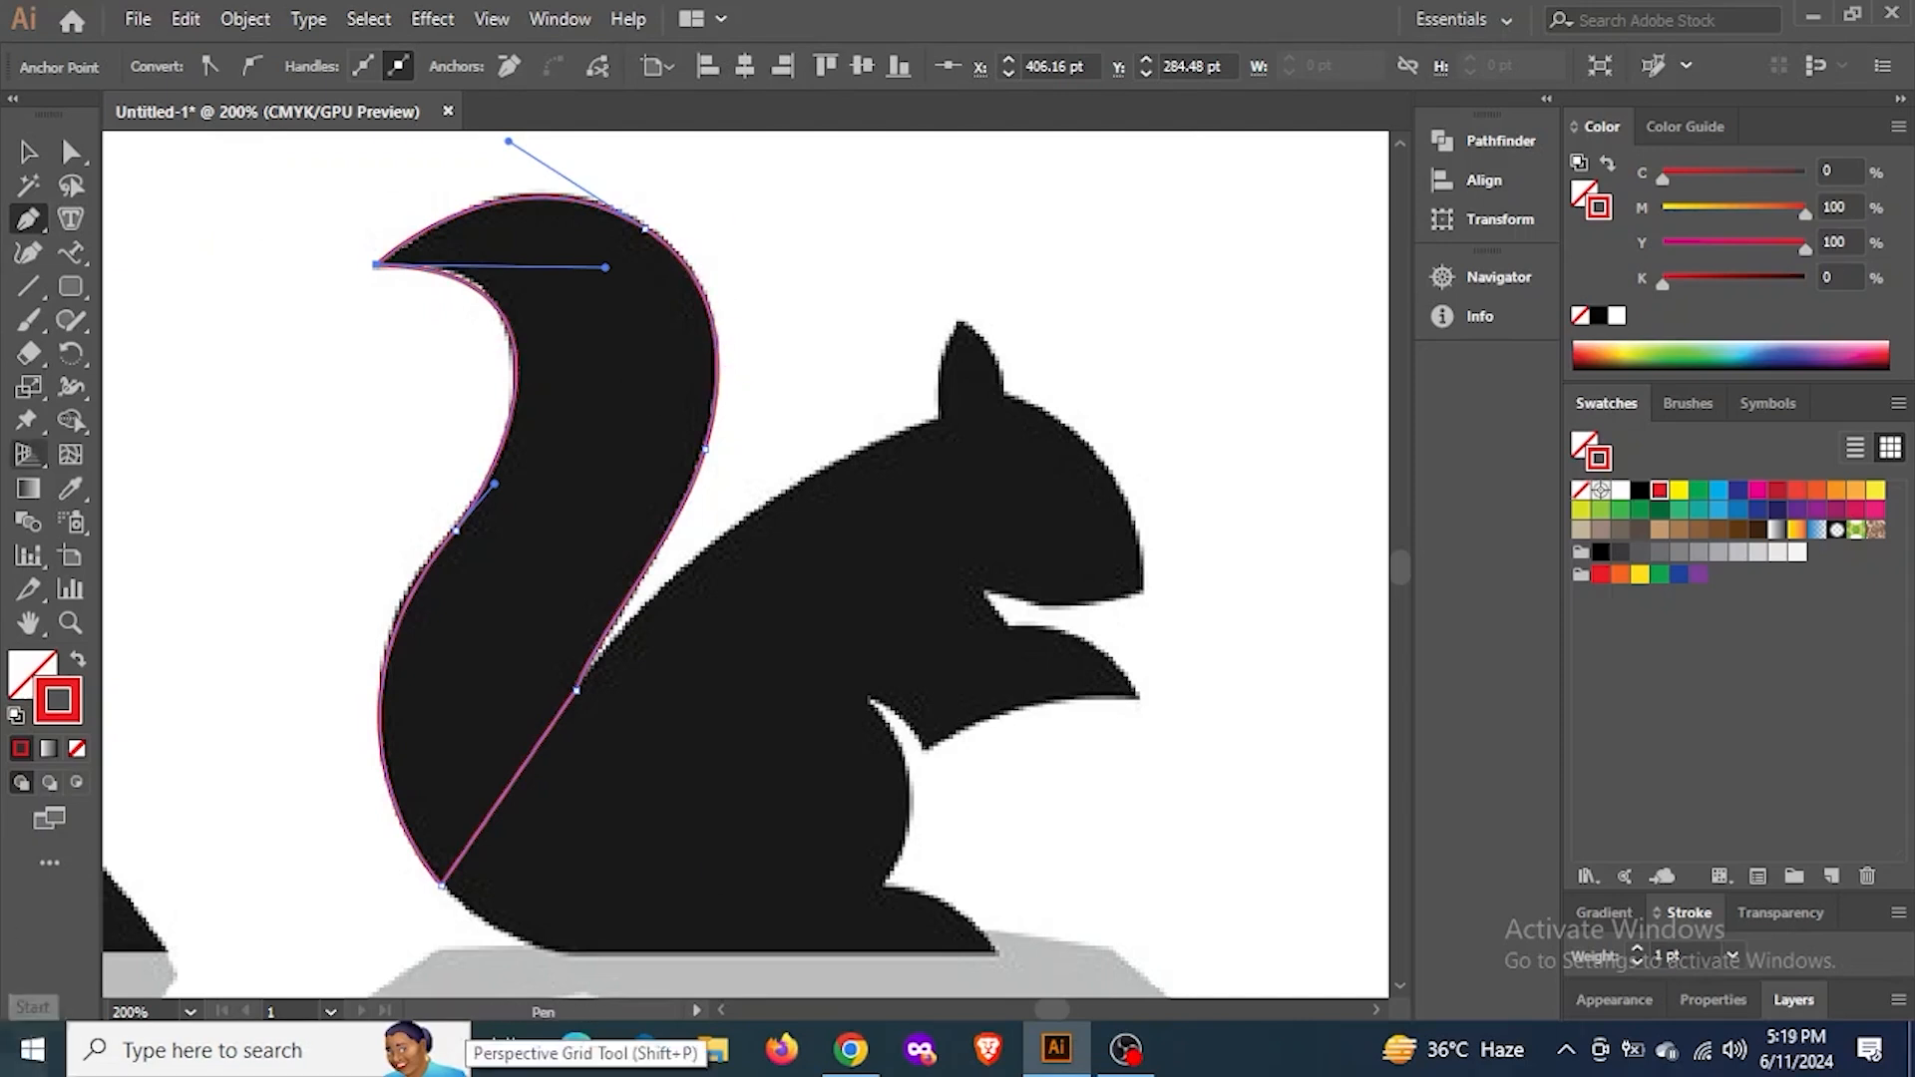
left_click(29, 224)
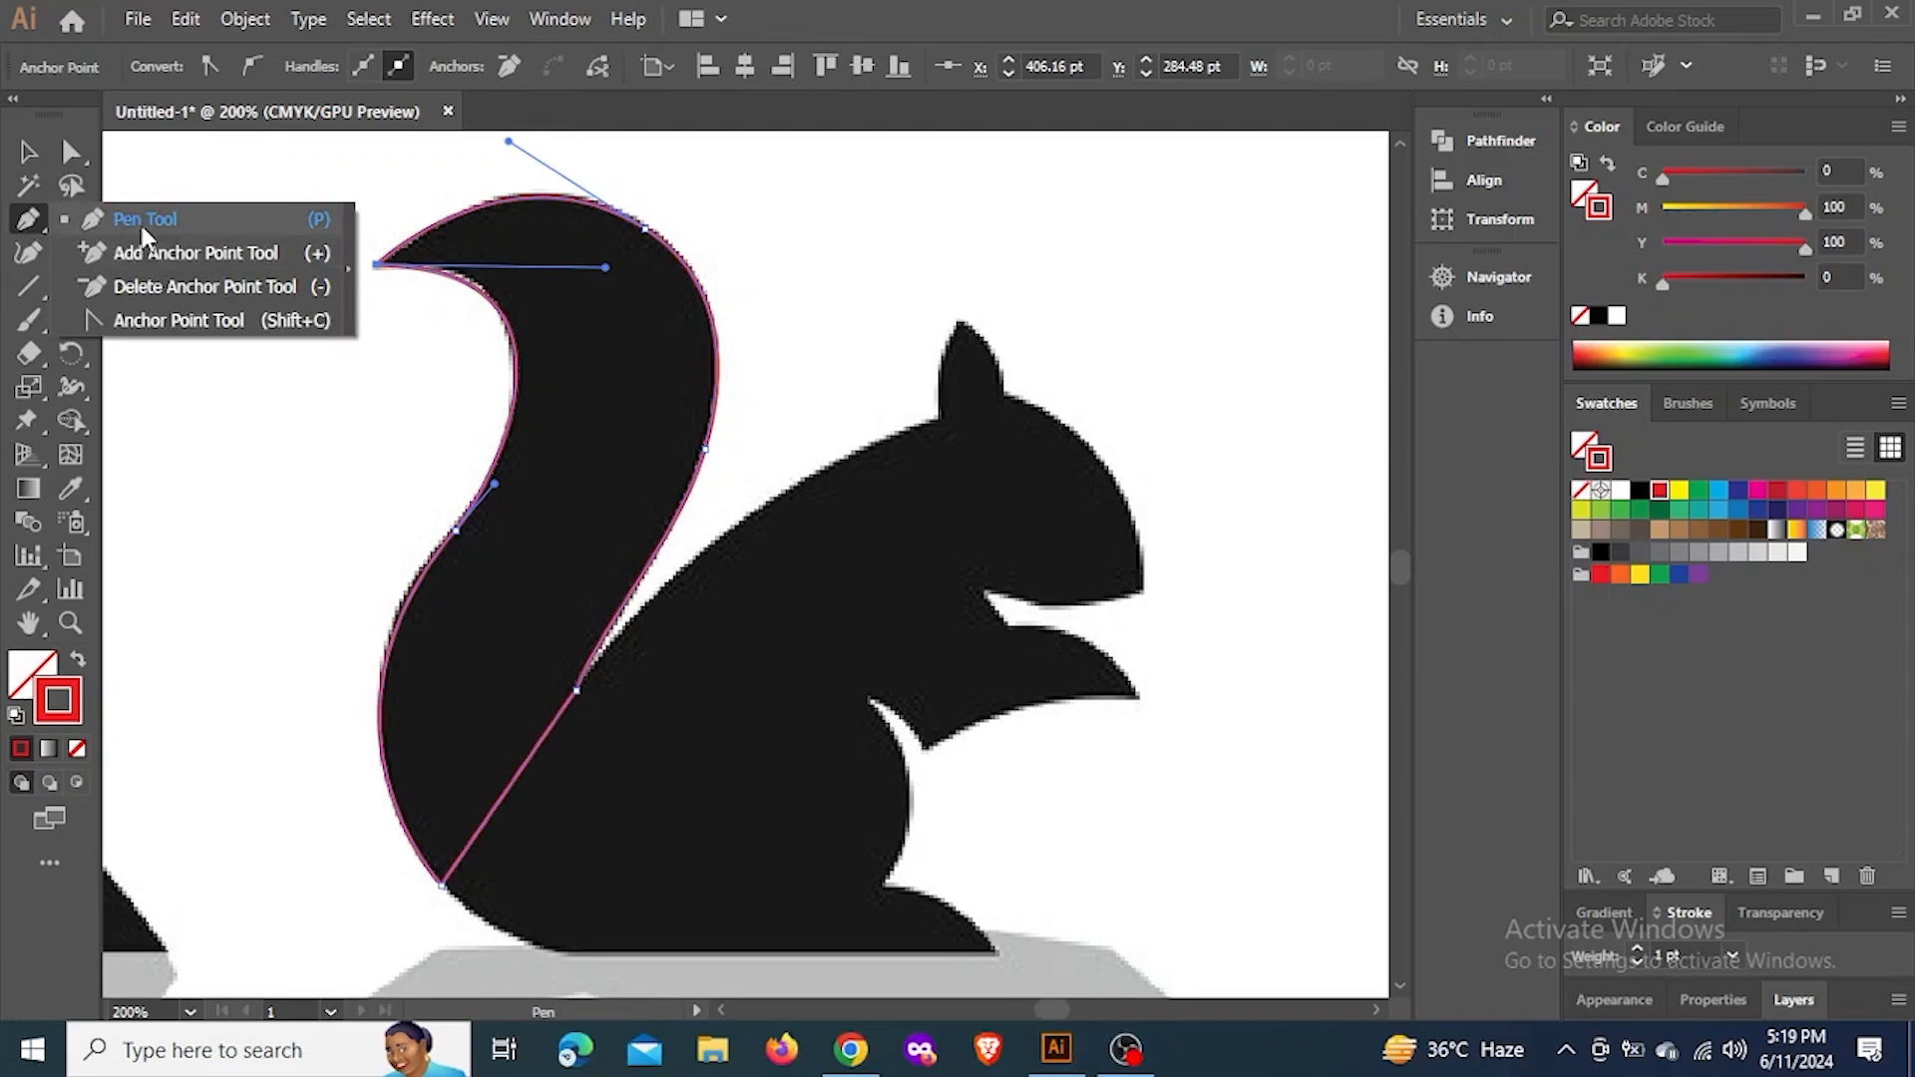
left_click(959, 322)
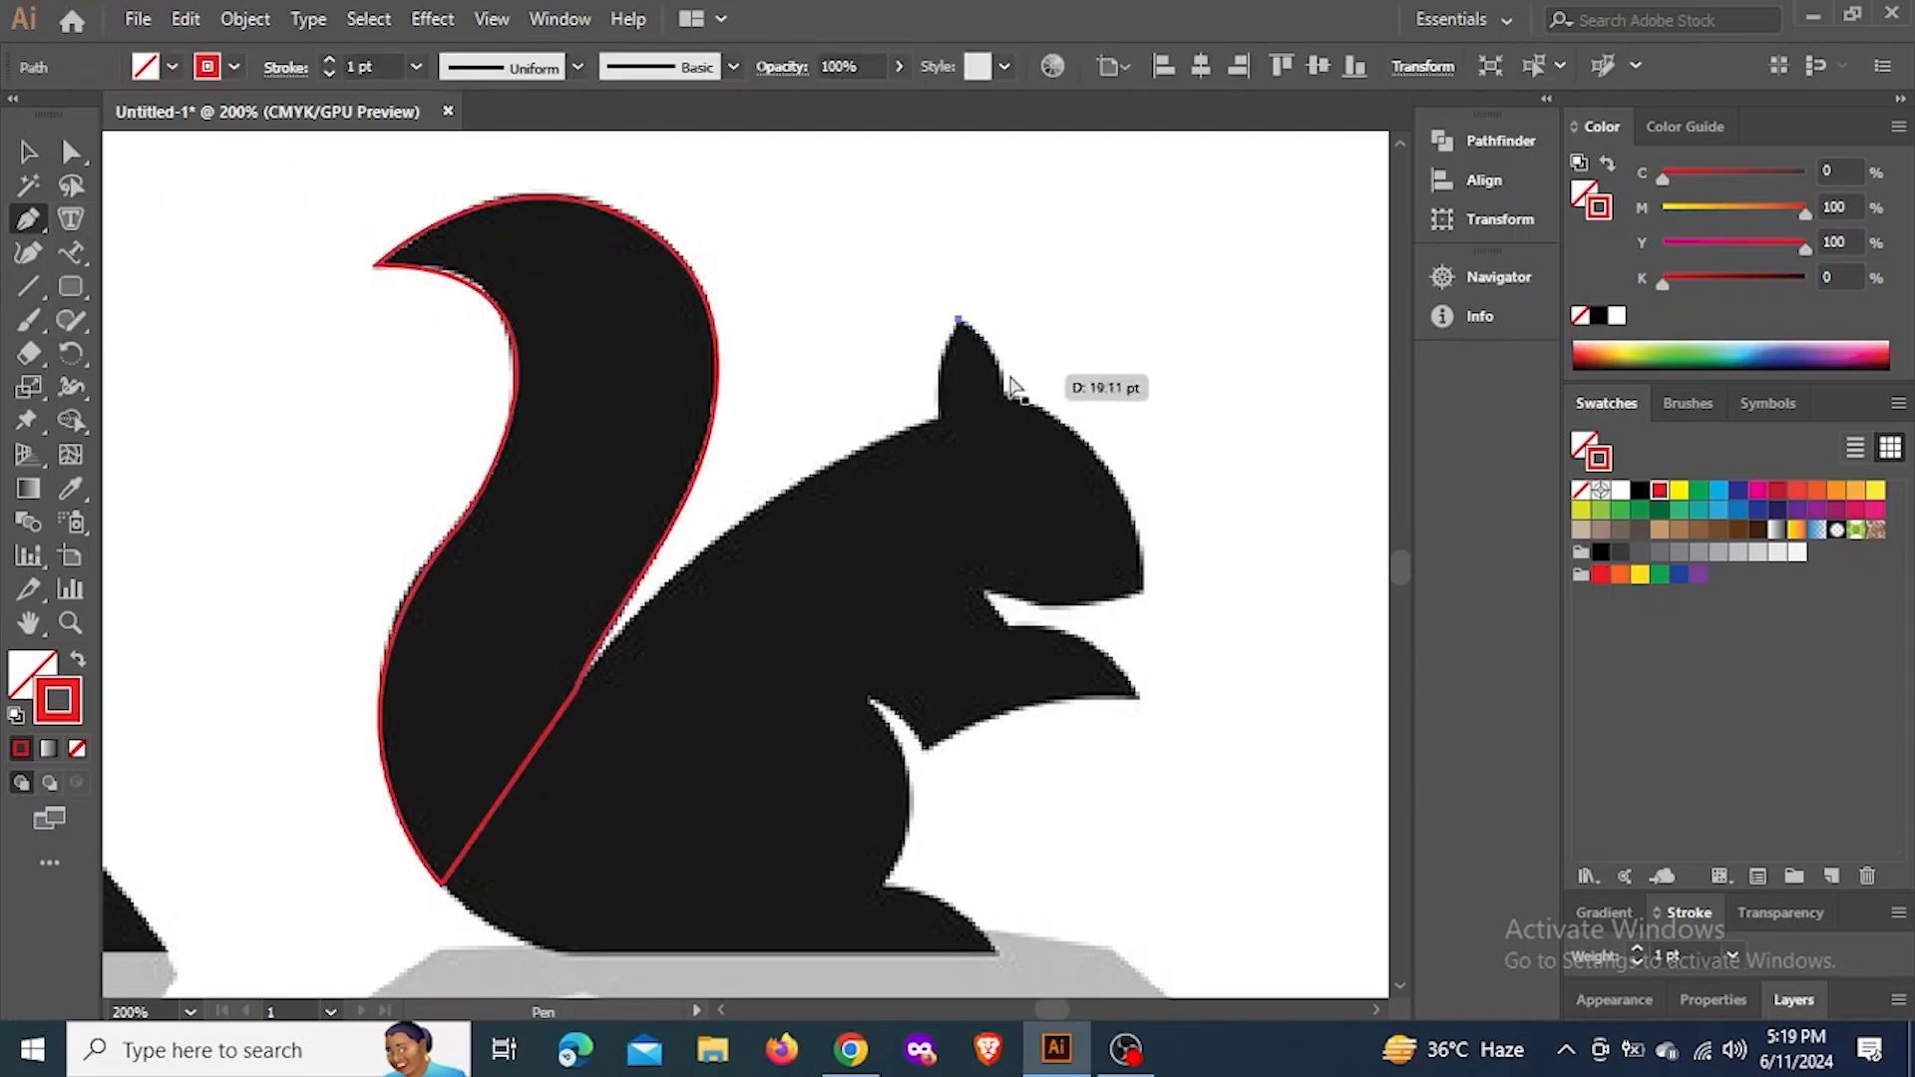
scroll(1013, 376, "up", 2)
left_click_drag(1004, 415, 864, 665)
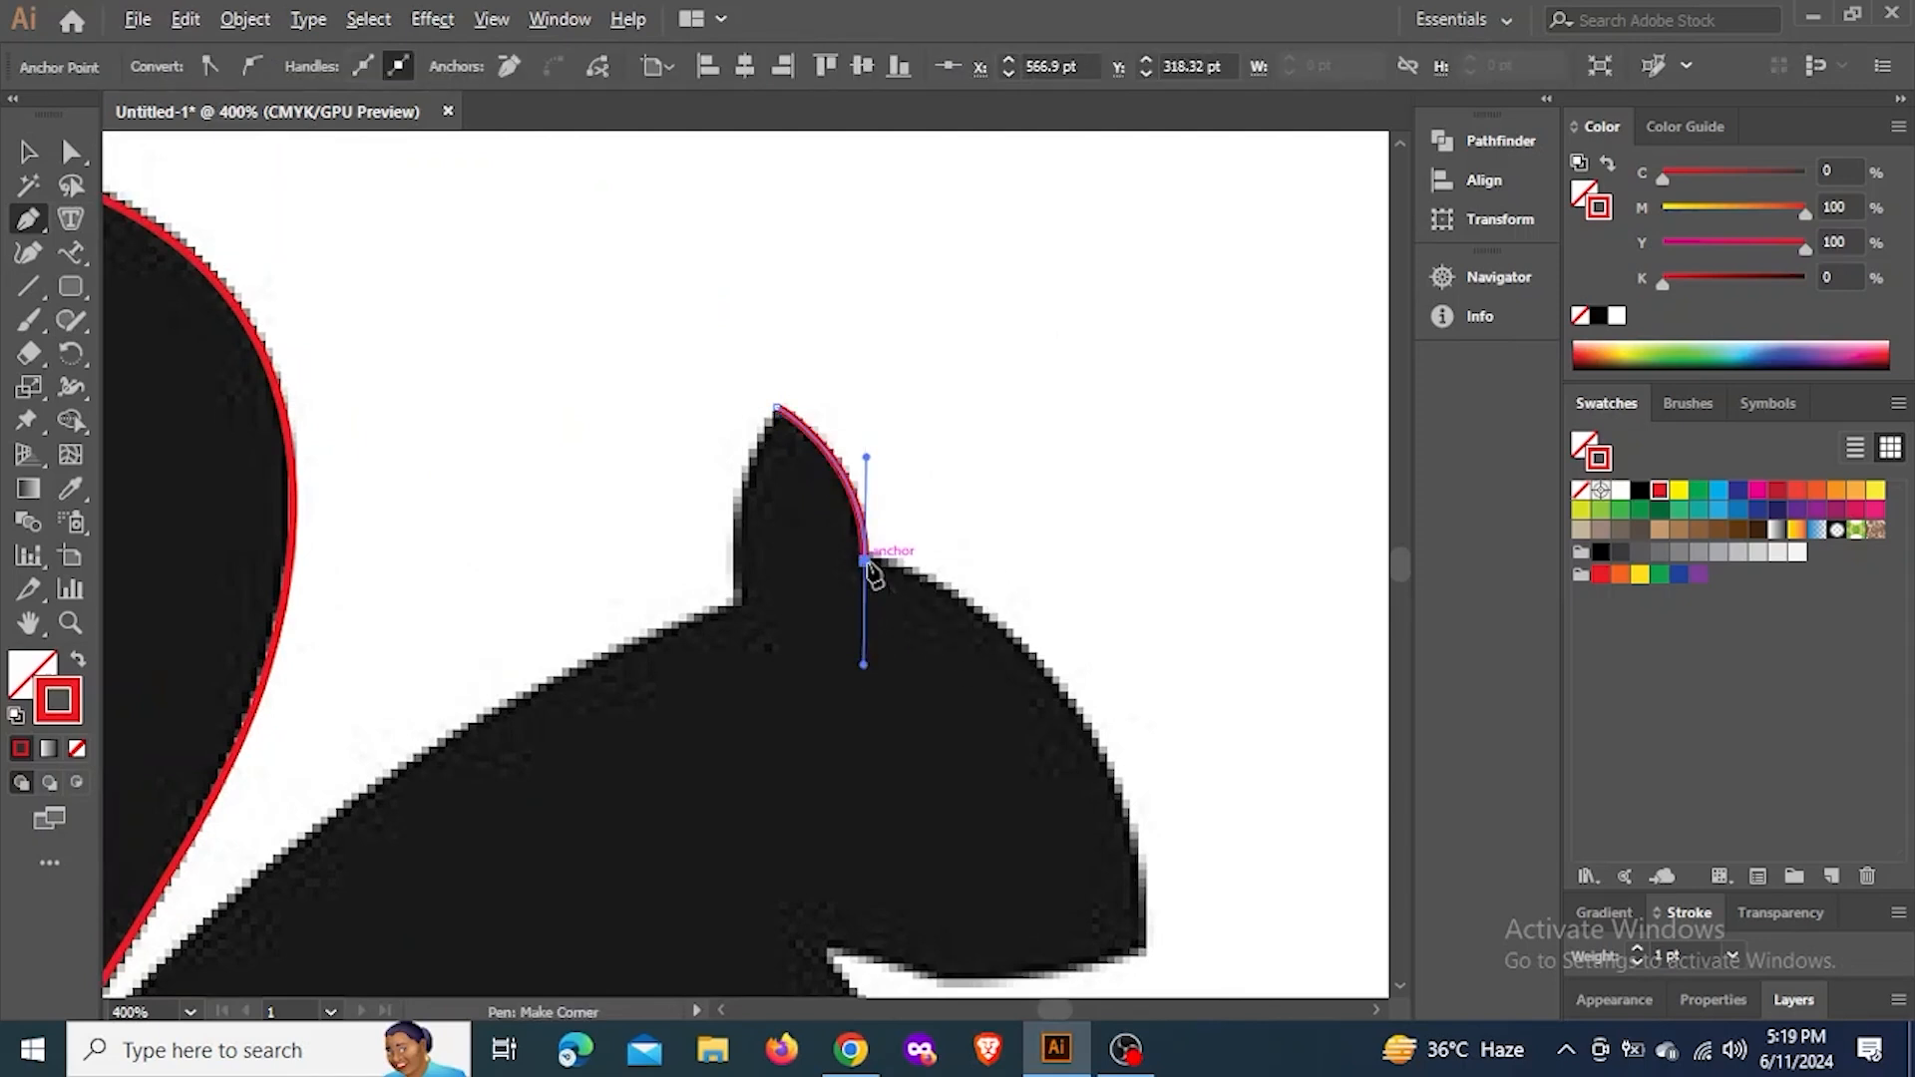
left_click(864, 560, "alt")
Curve the path over the head to the nose, remove the outgoing handle, and add an anchor midway along the head curve
left_click_drag(1008, 637, 782, 351)
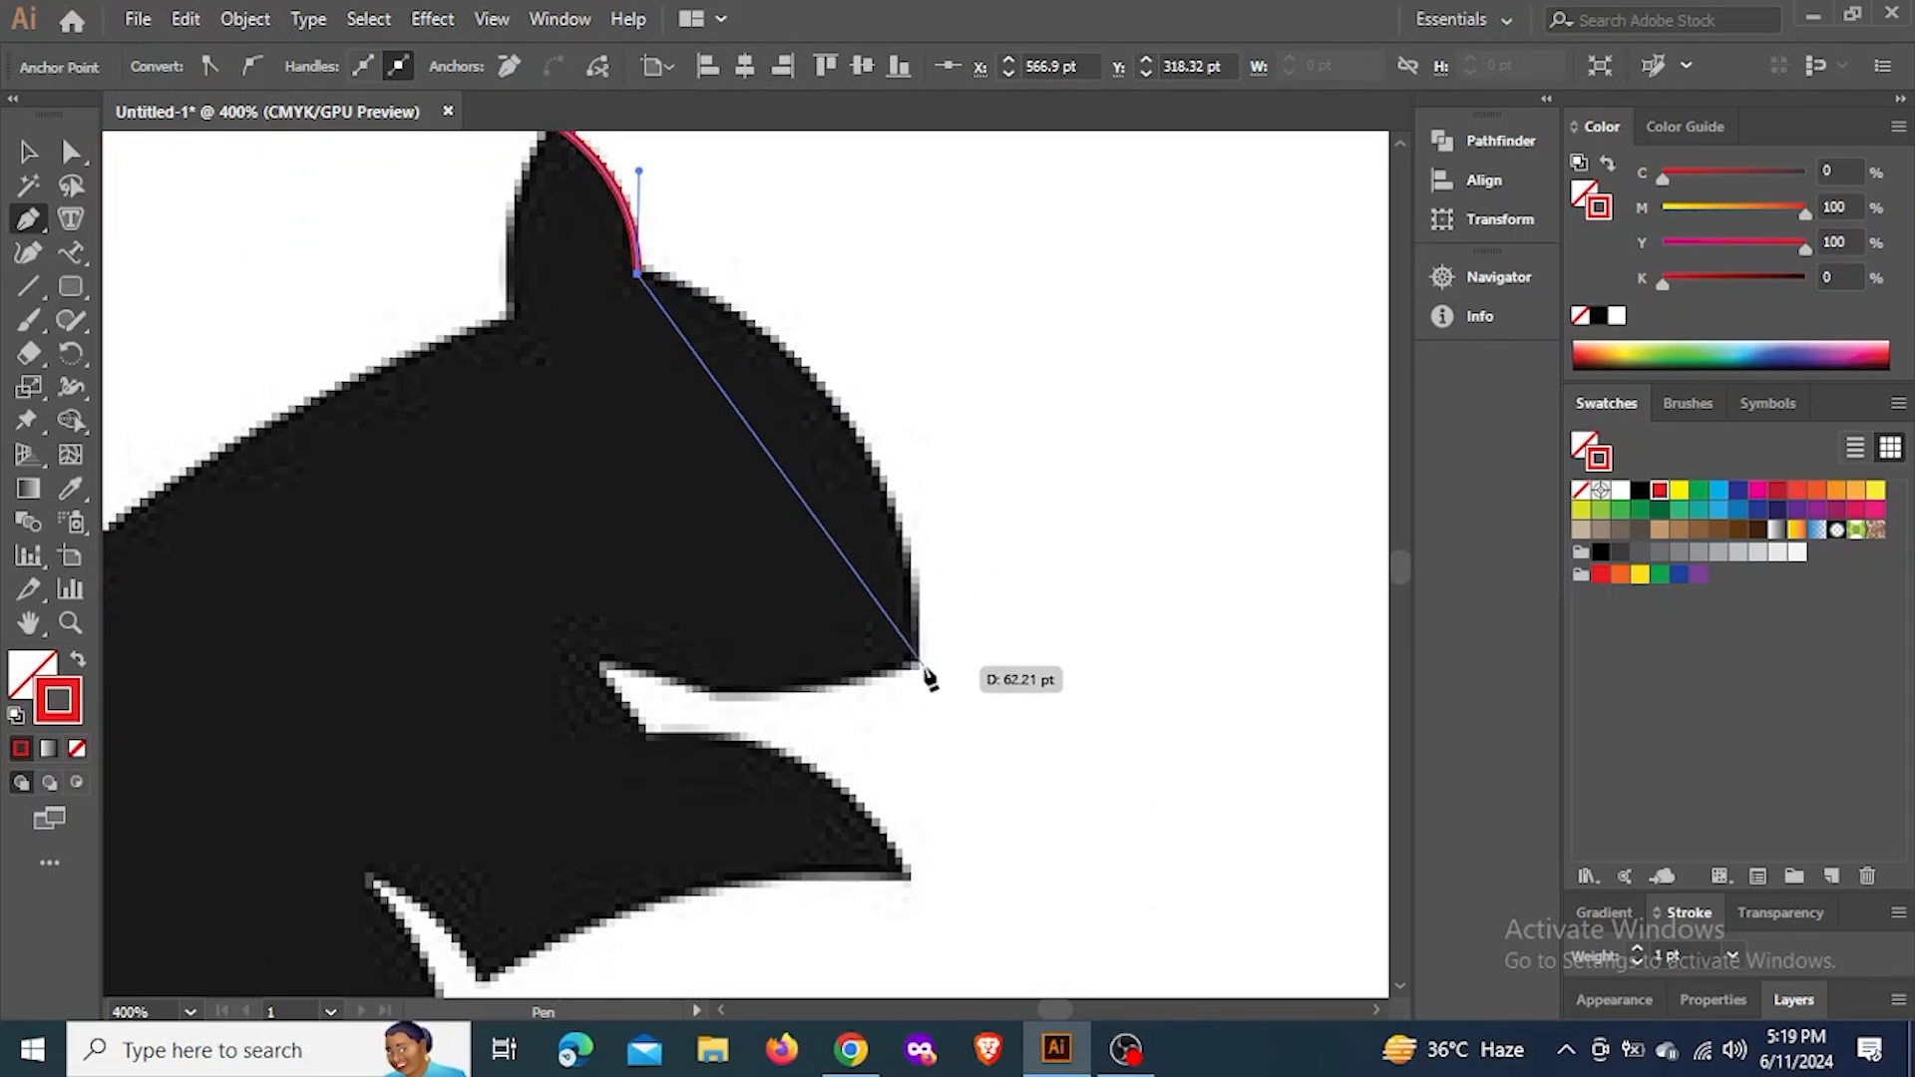
left_click_drag(918, 656, 944, 921)
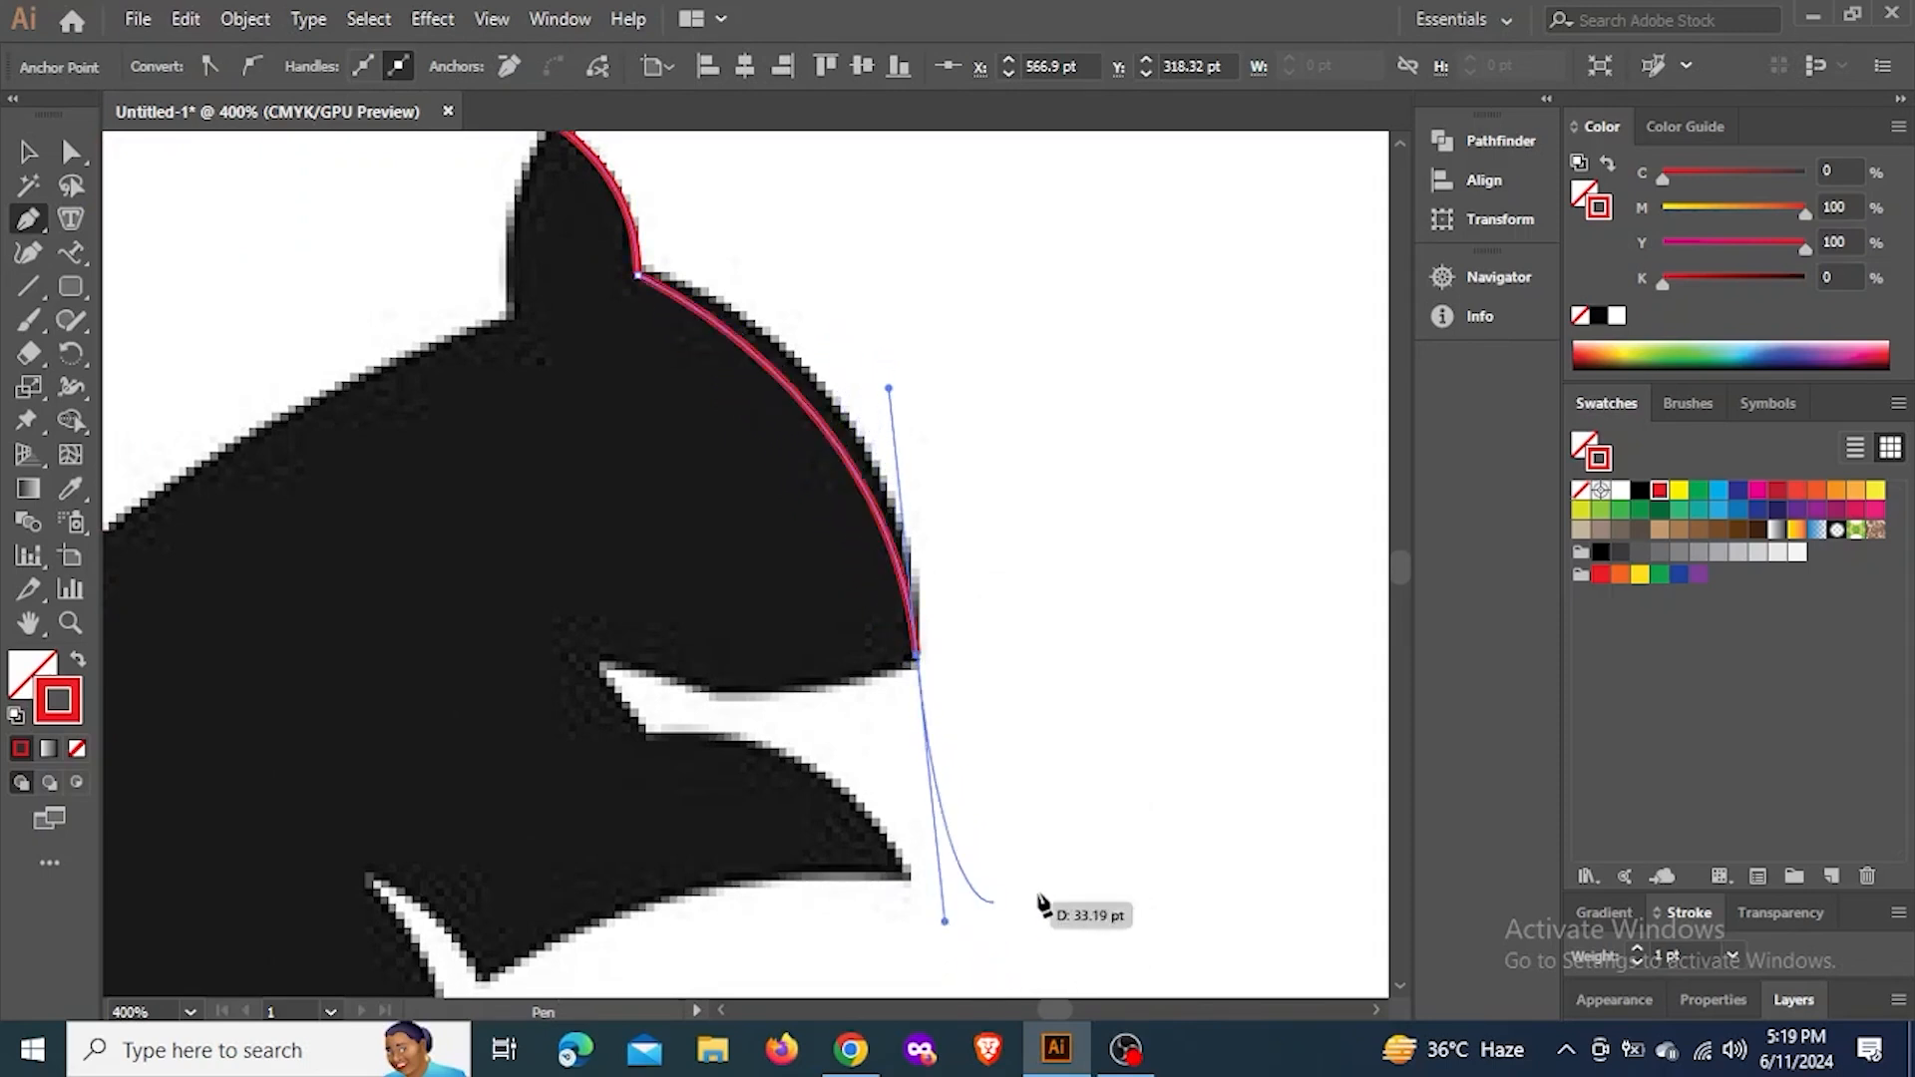
left_click(916, 658)
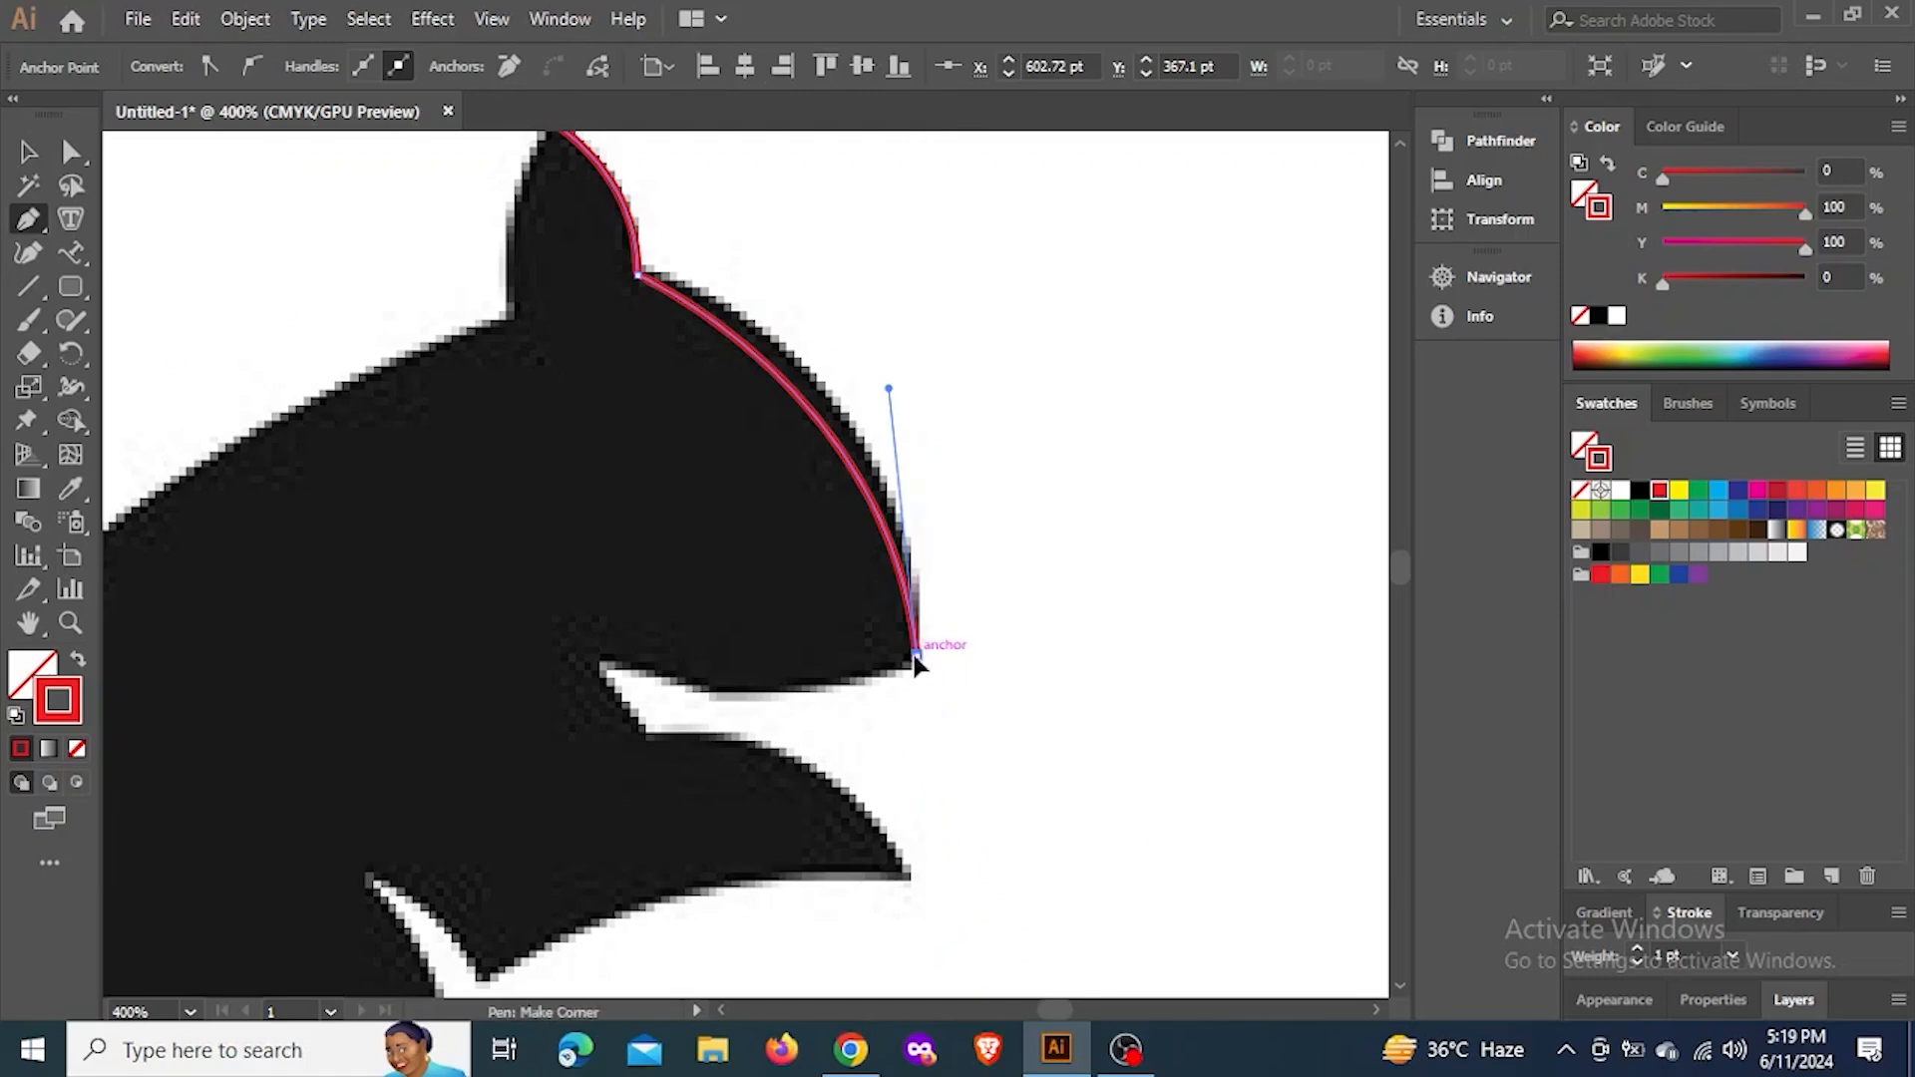
left_click(823, 427)
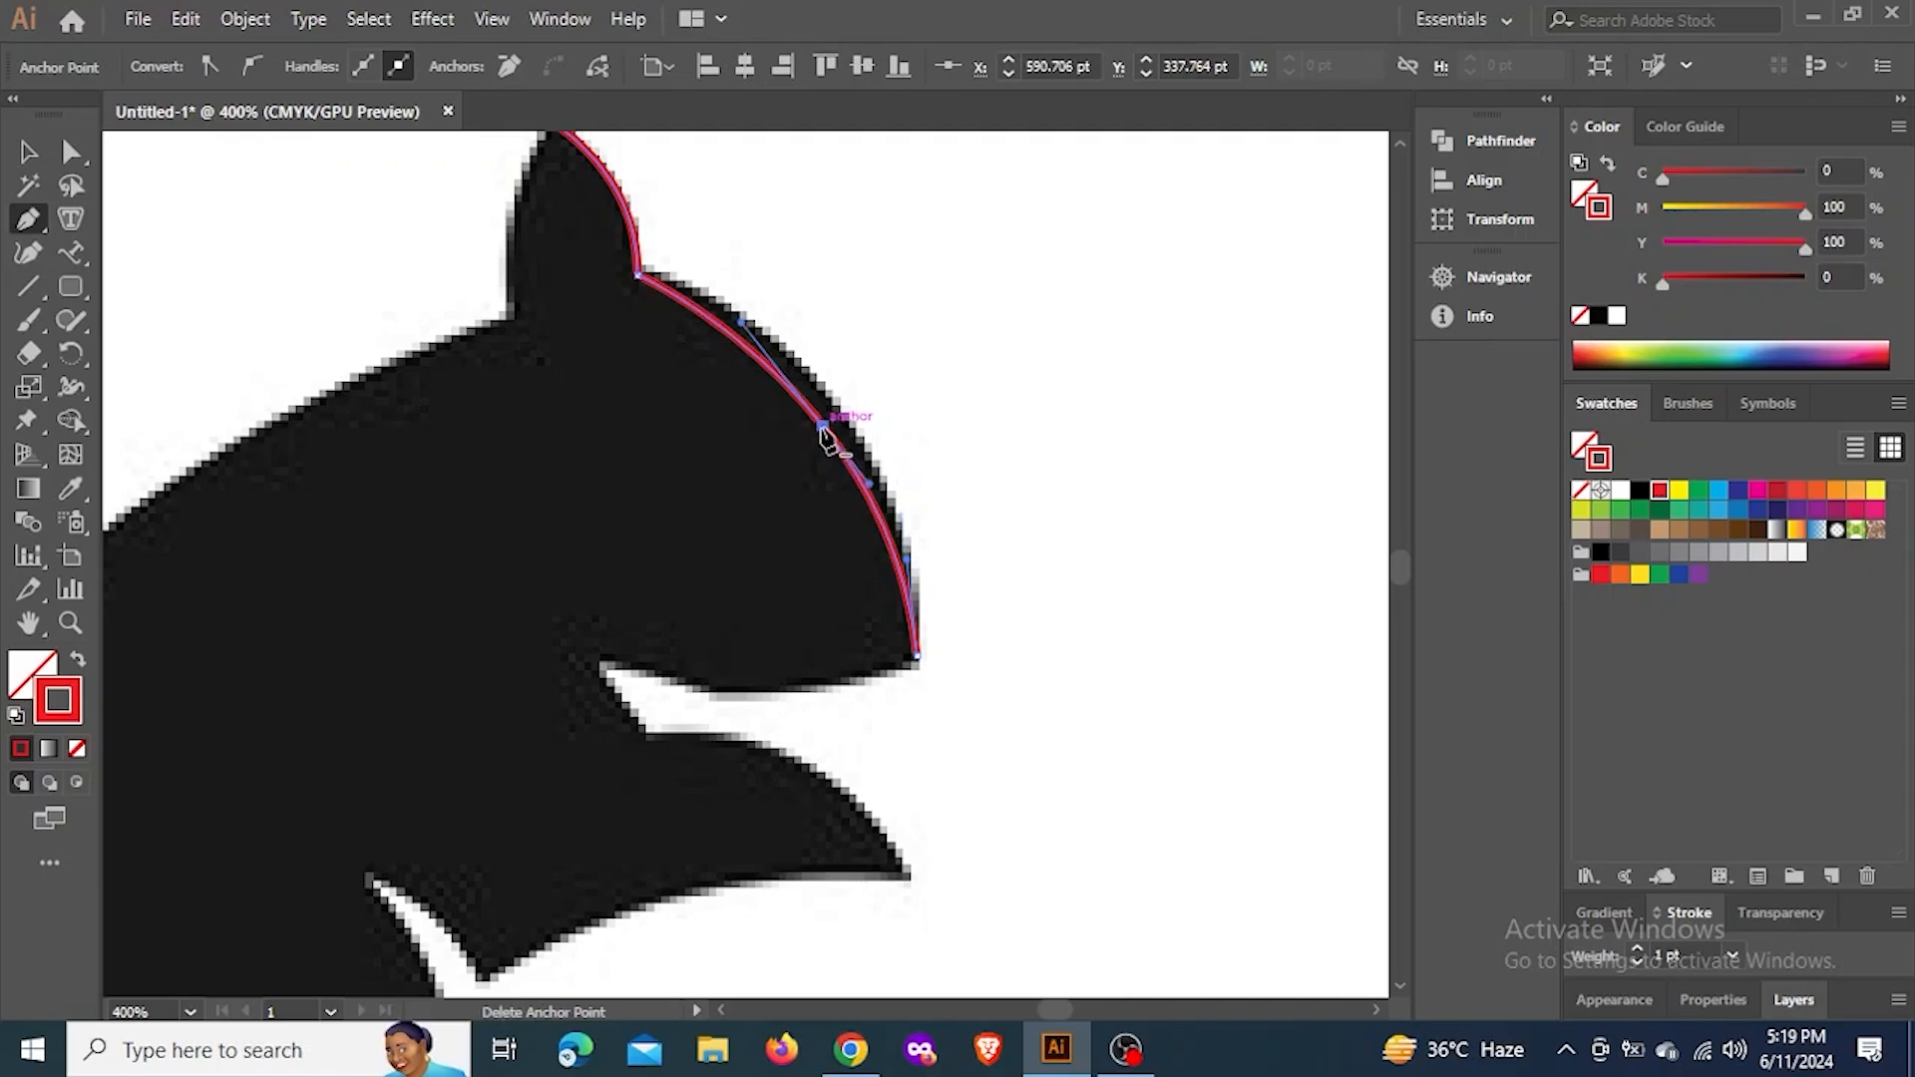
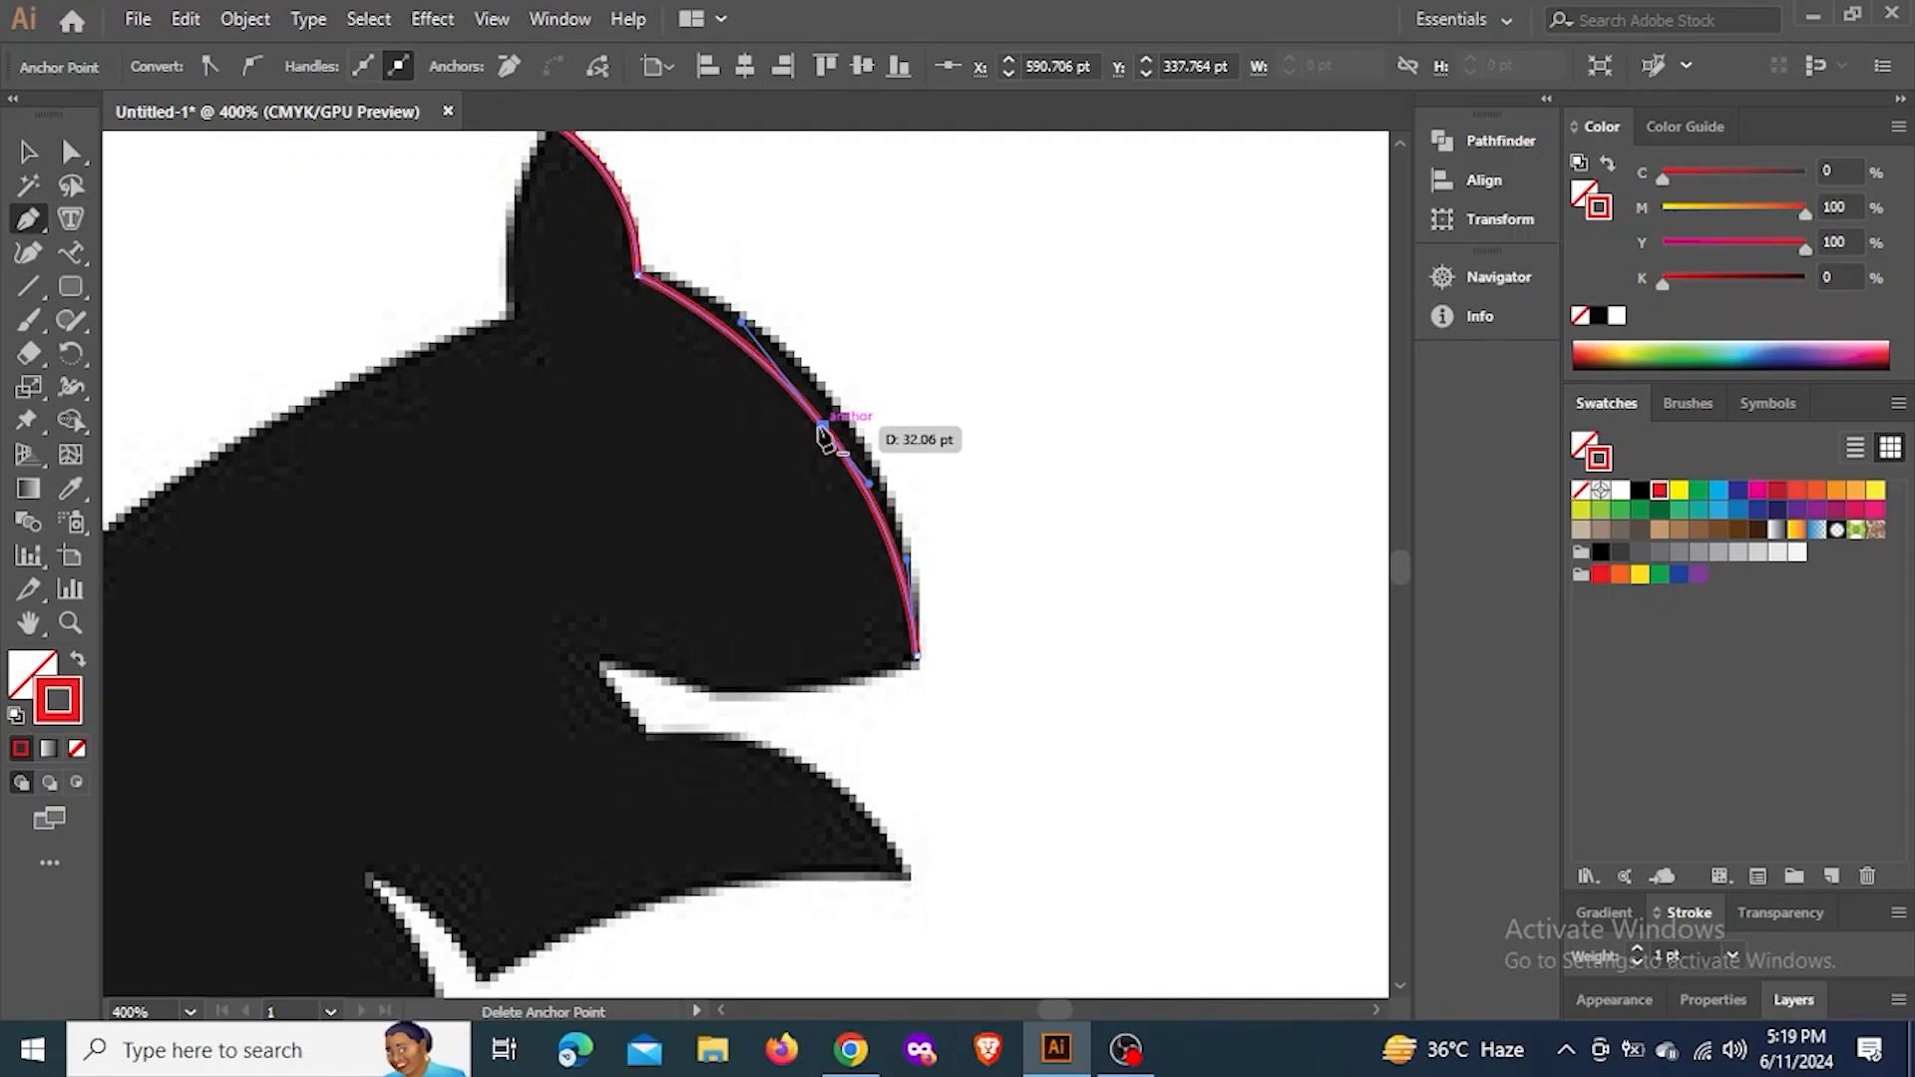
Delete the middle anchor on the head curve and lengthen the nose anchor's handle so one segment follows the head's outline
left_click(823, 436)
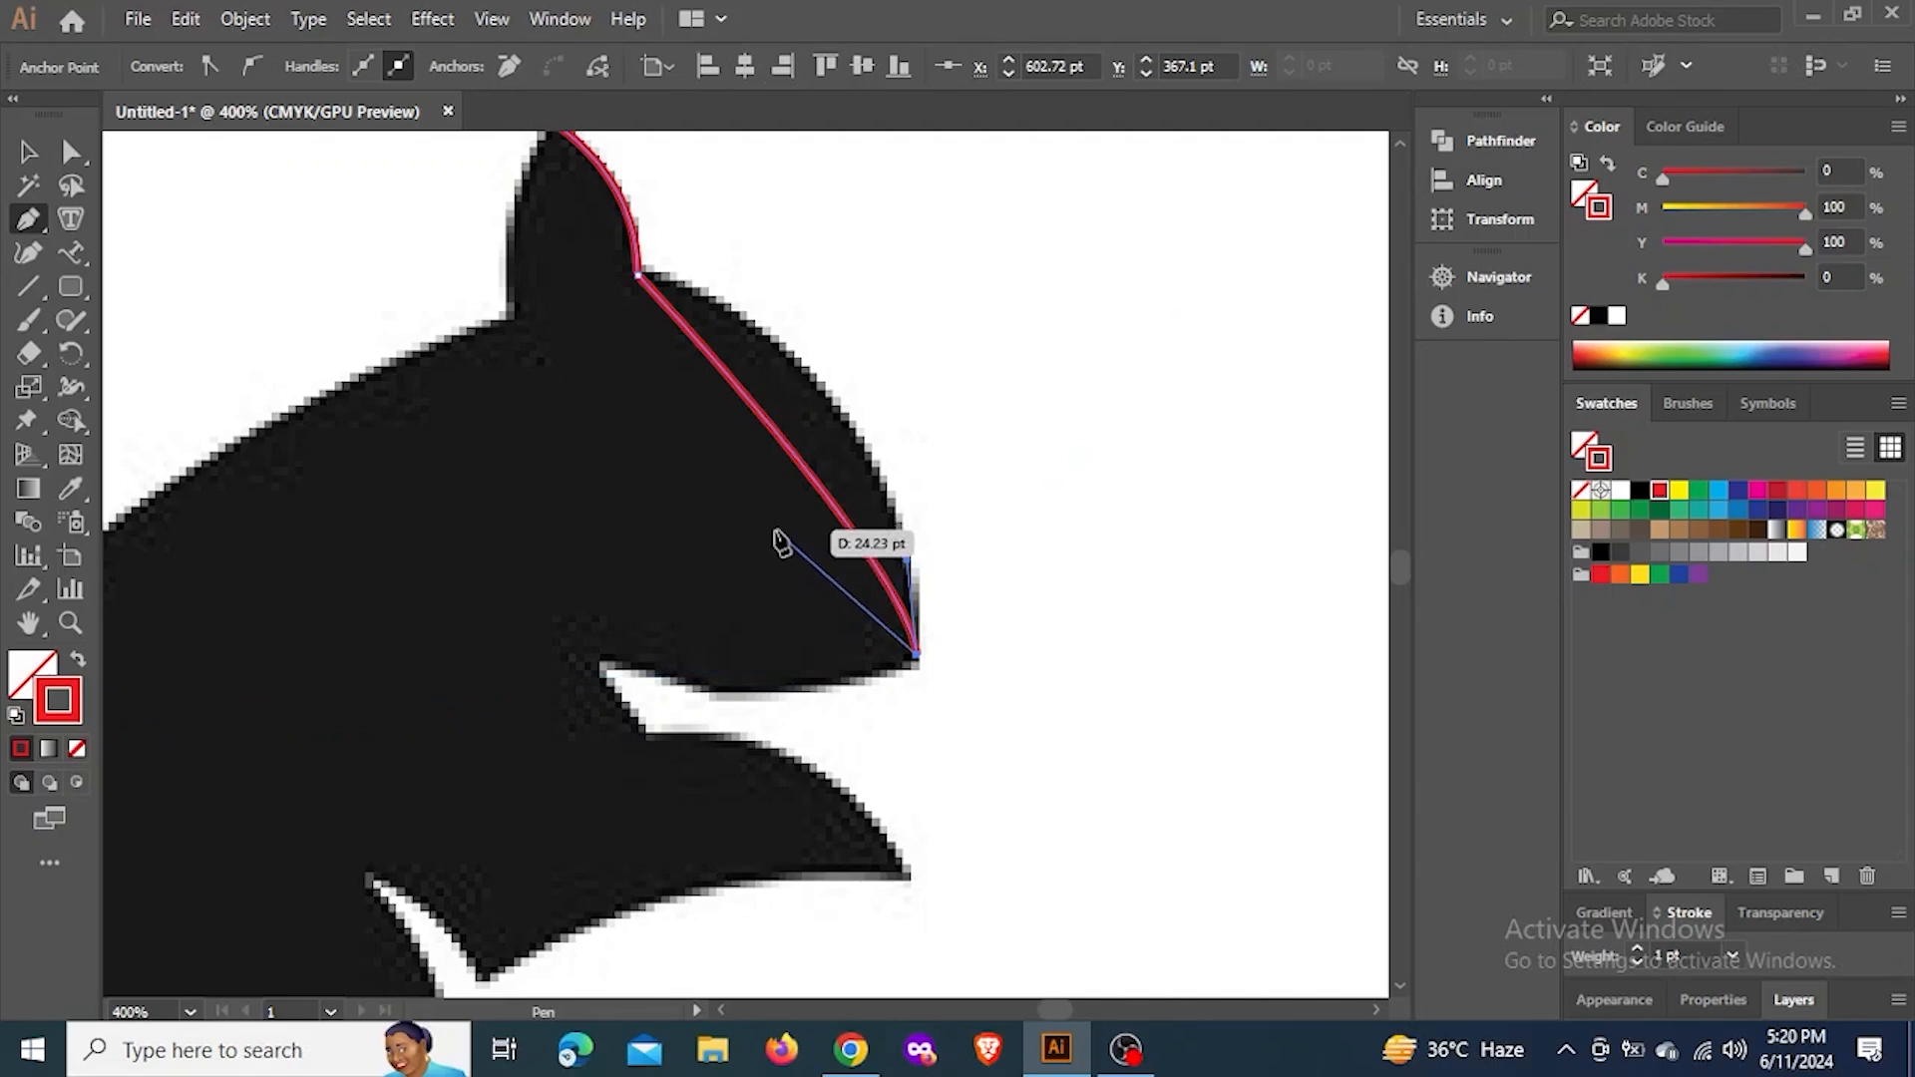
key("ctrl")
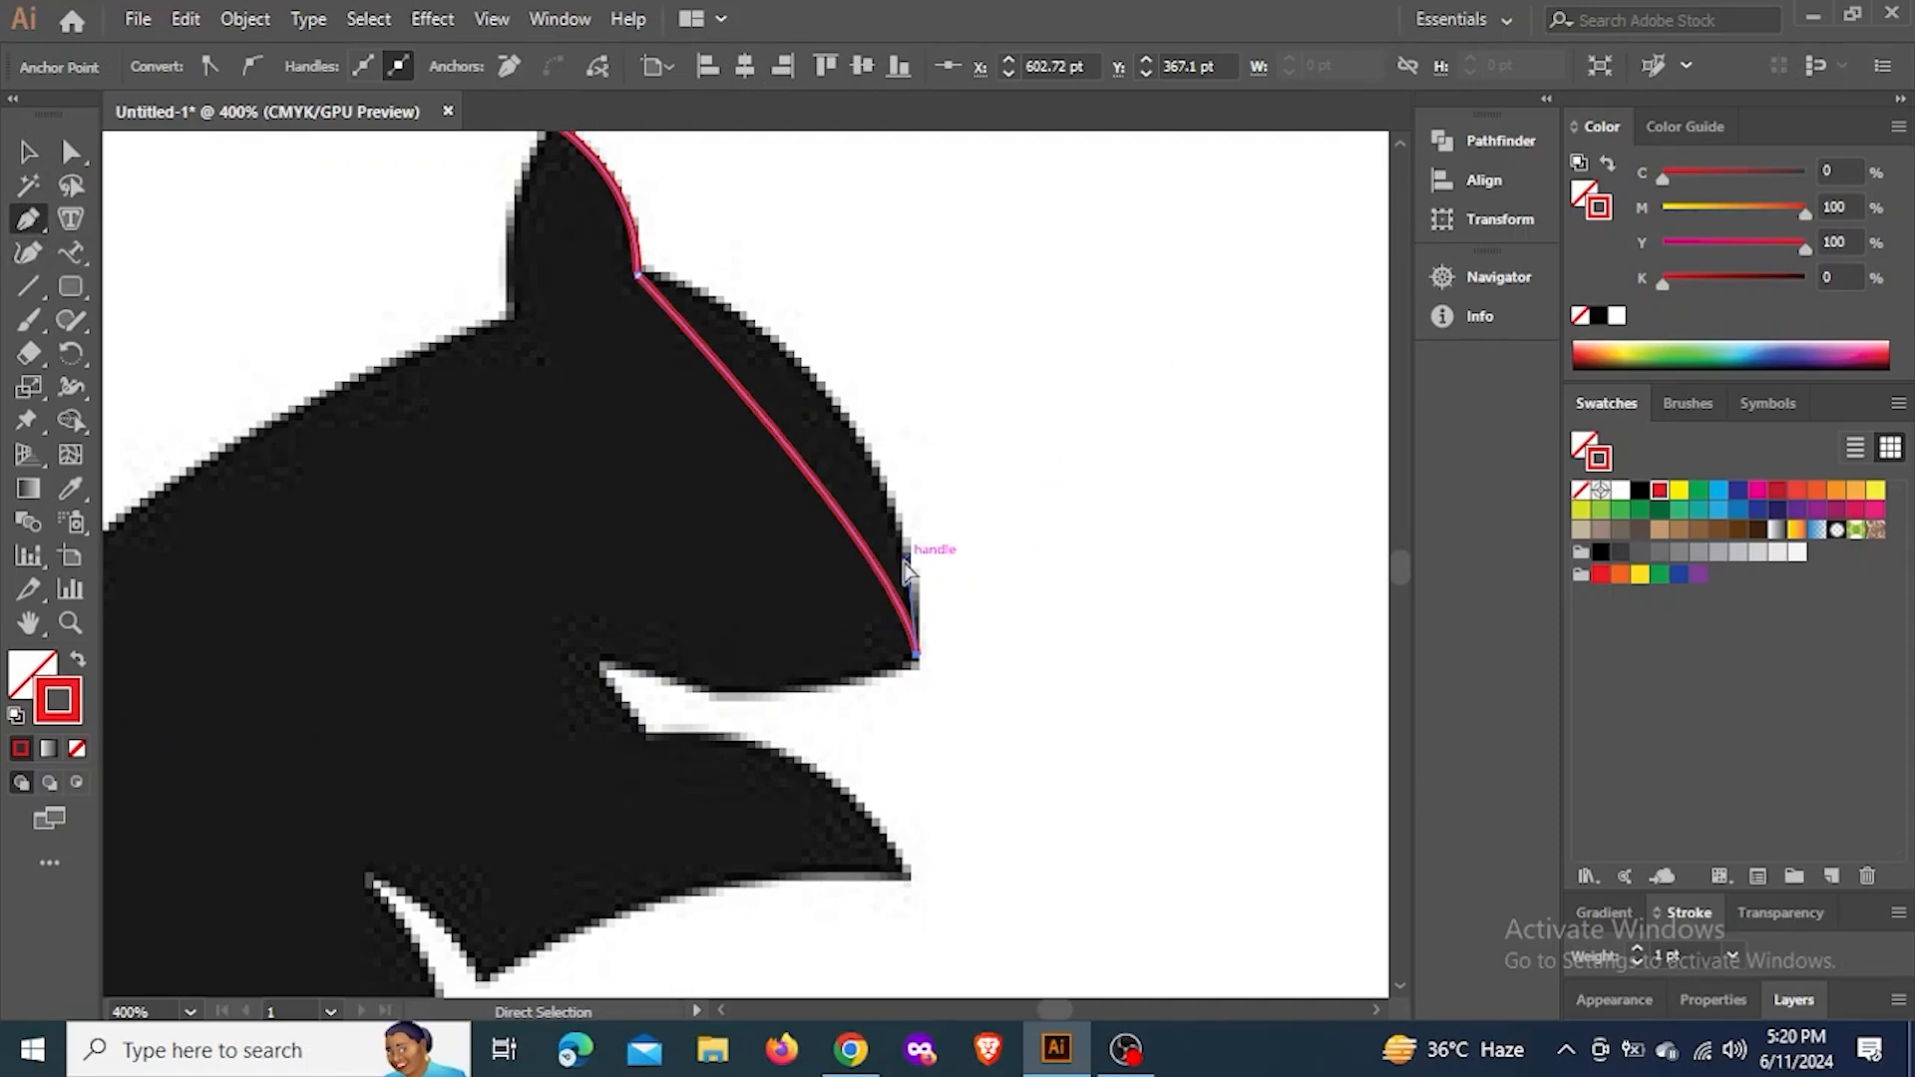
left_click_drag(917, 550, 897, 330)
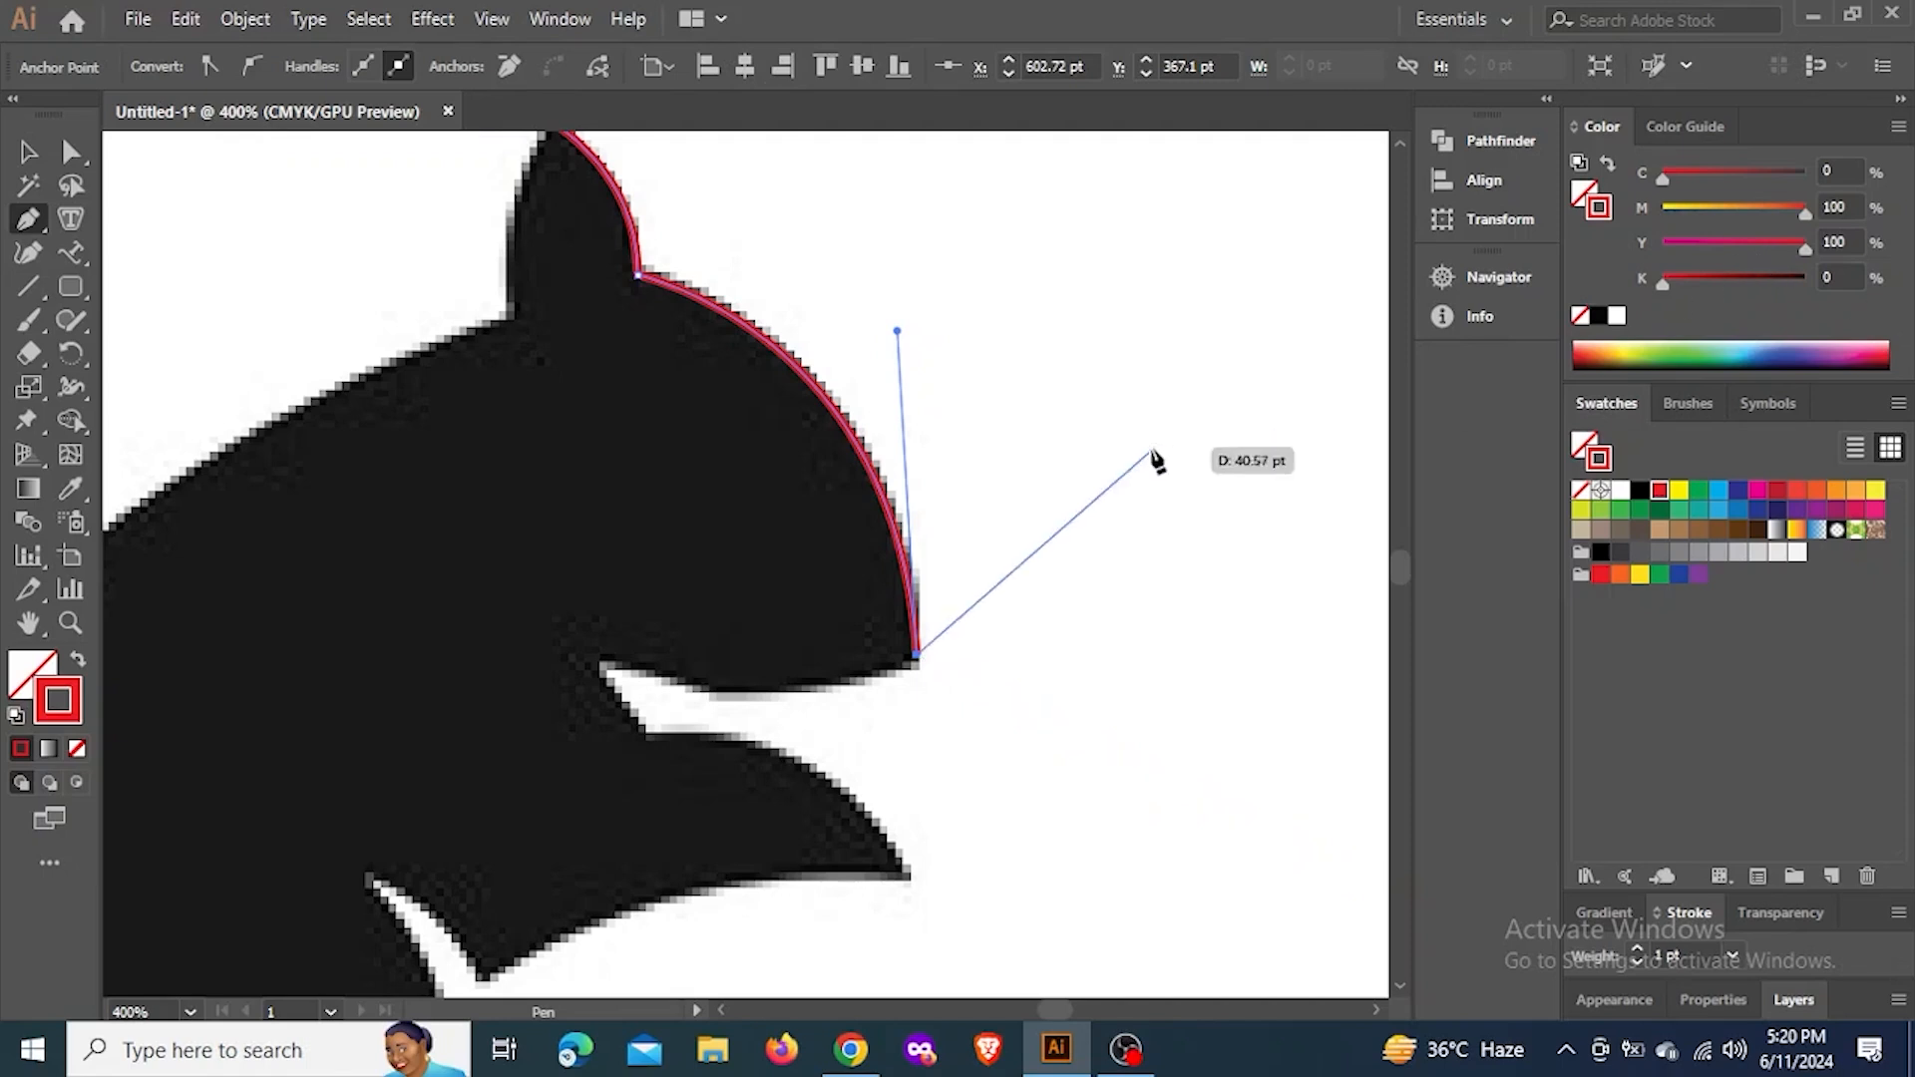
left_click_drag(820, 388, 826, 396)
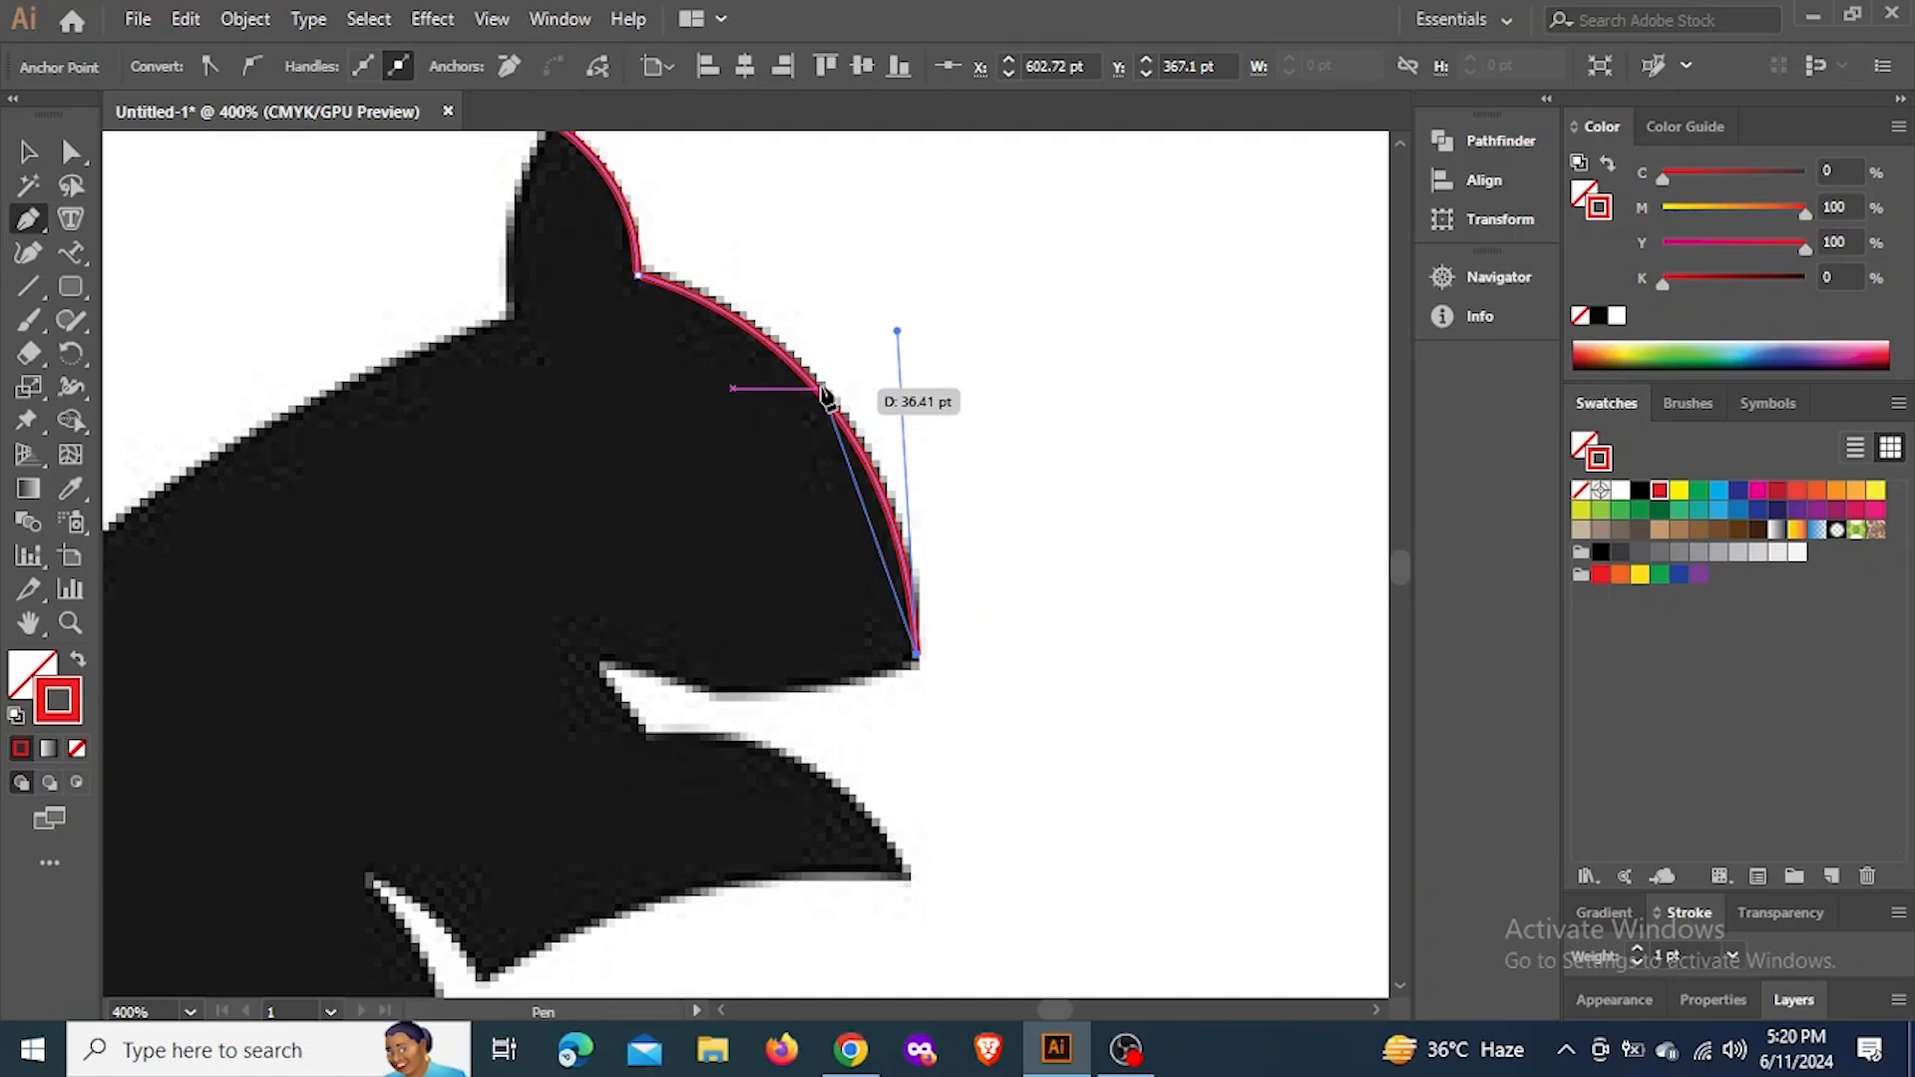
left_click_drag(827, 396, 853, 406)
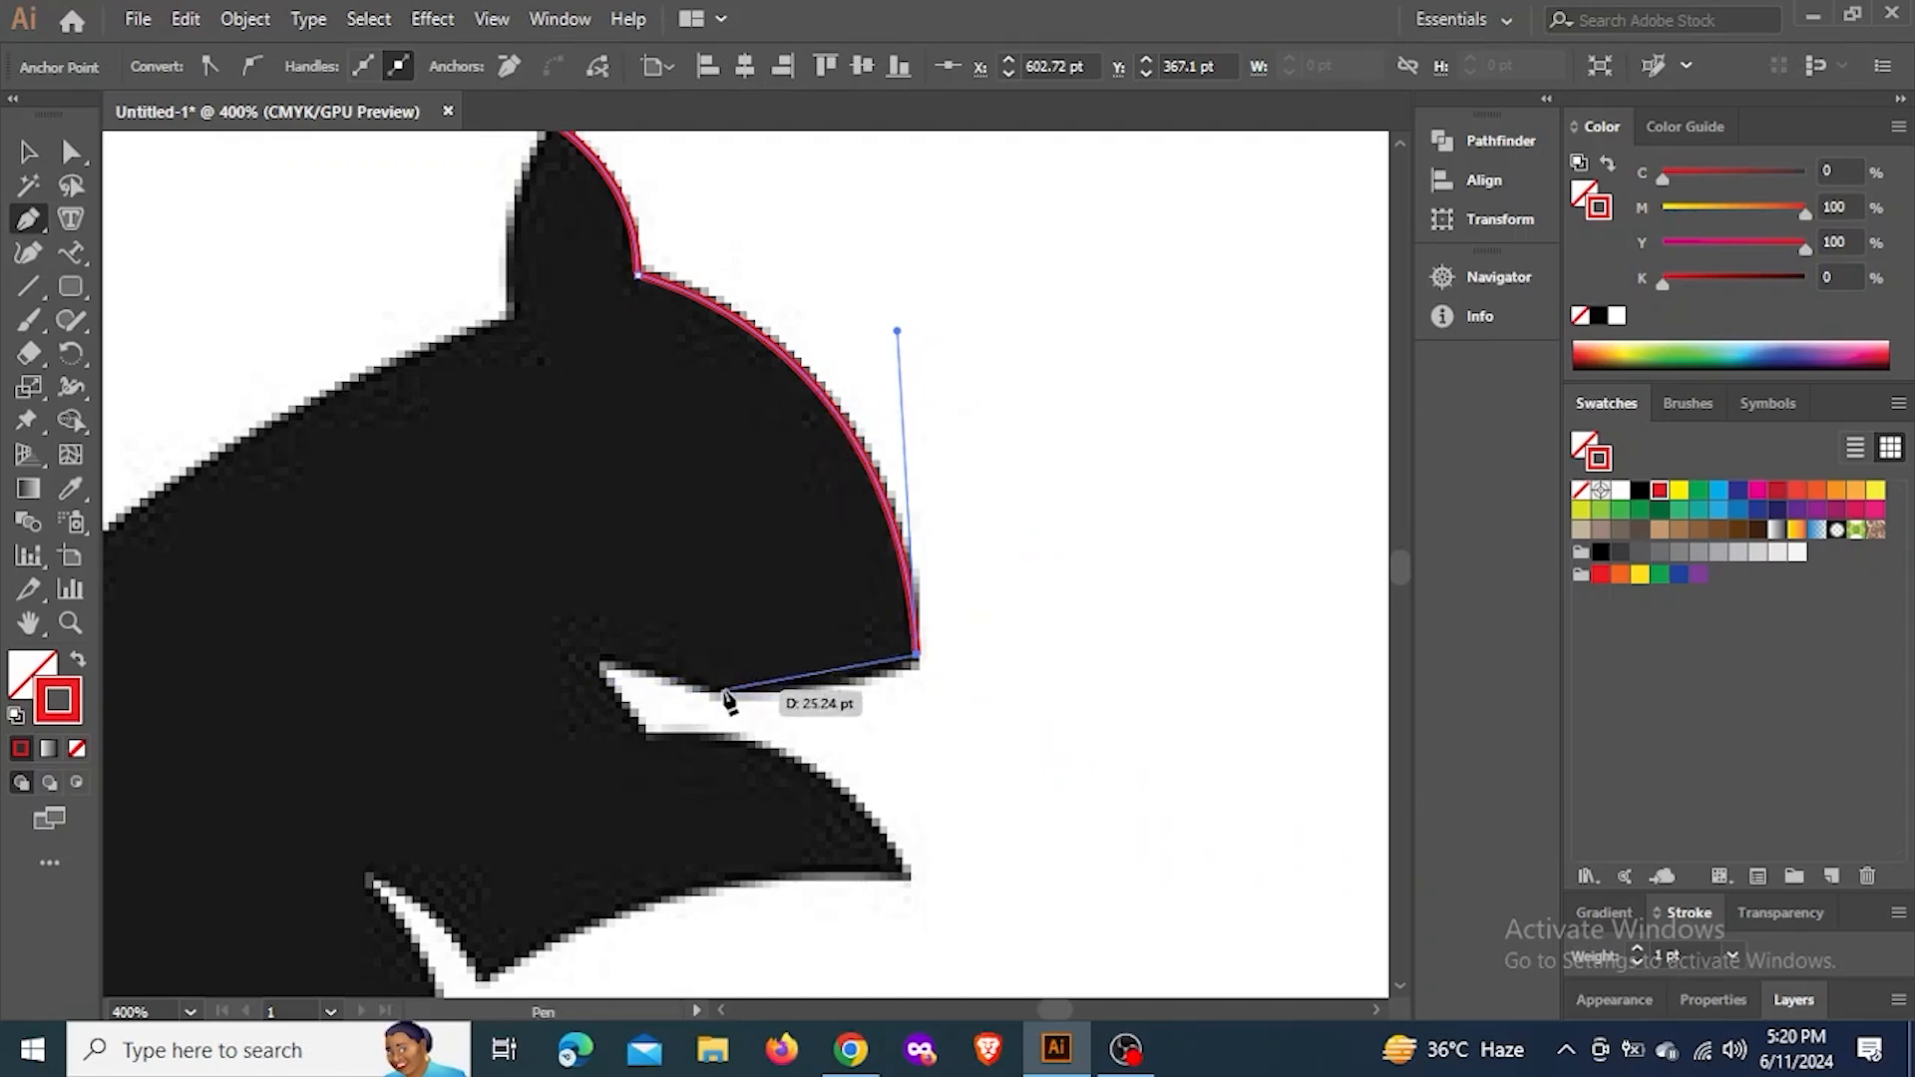
Continue the path under the chin, around the mouth and through the body to the ear's back base, and close it with a curve at the ear tip
left_click_drag(726, 690, 670, 679)
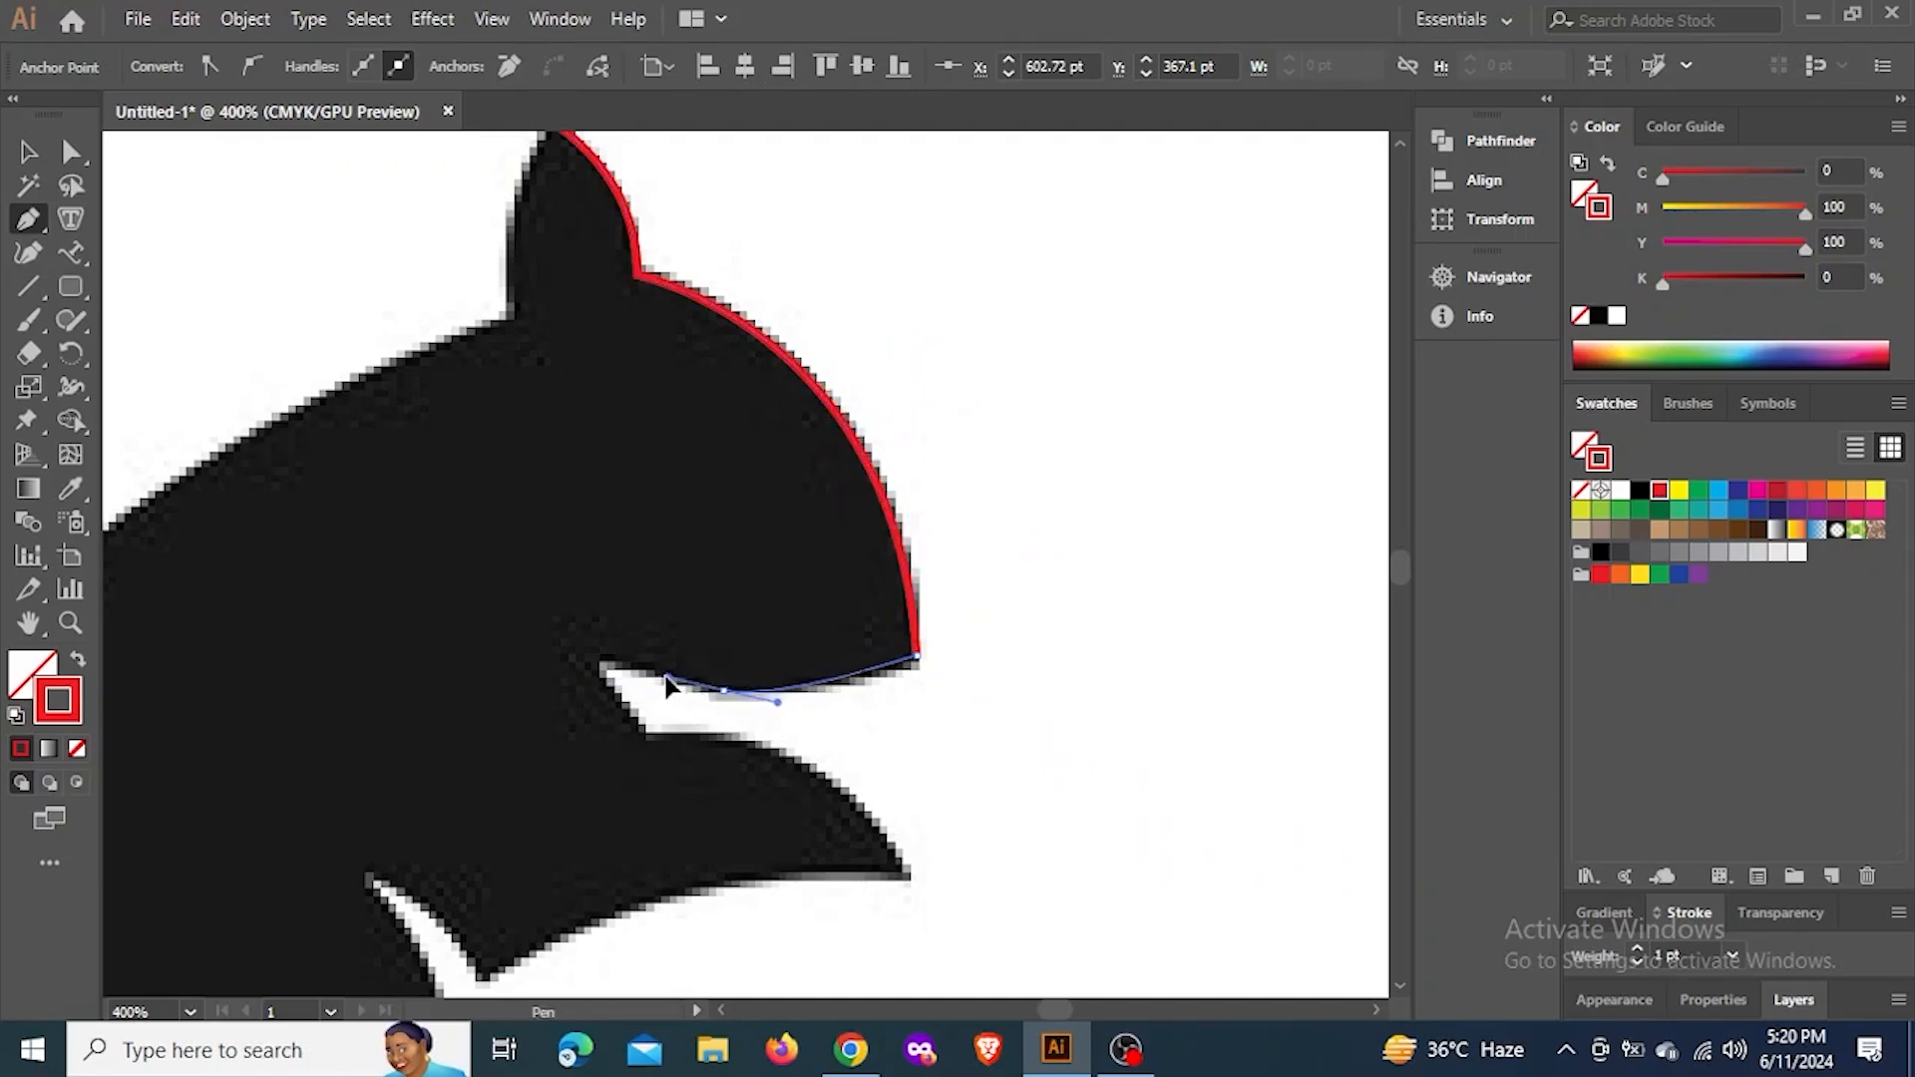
left_click(592, 662)
left_click(649, 740)
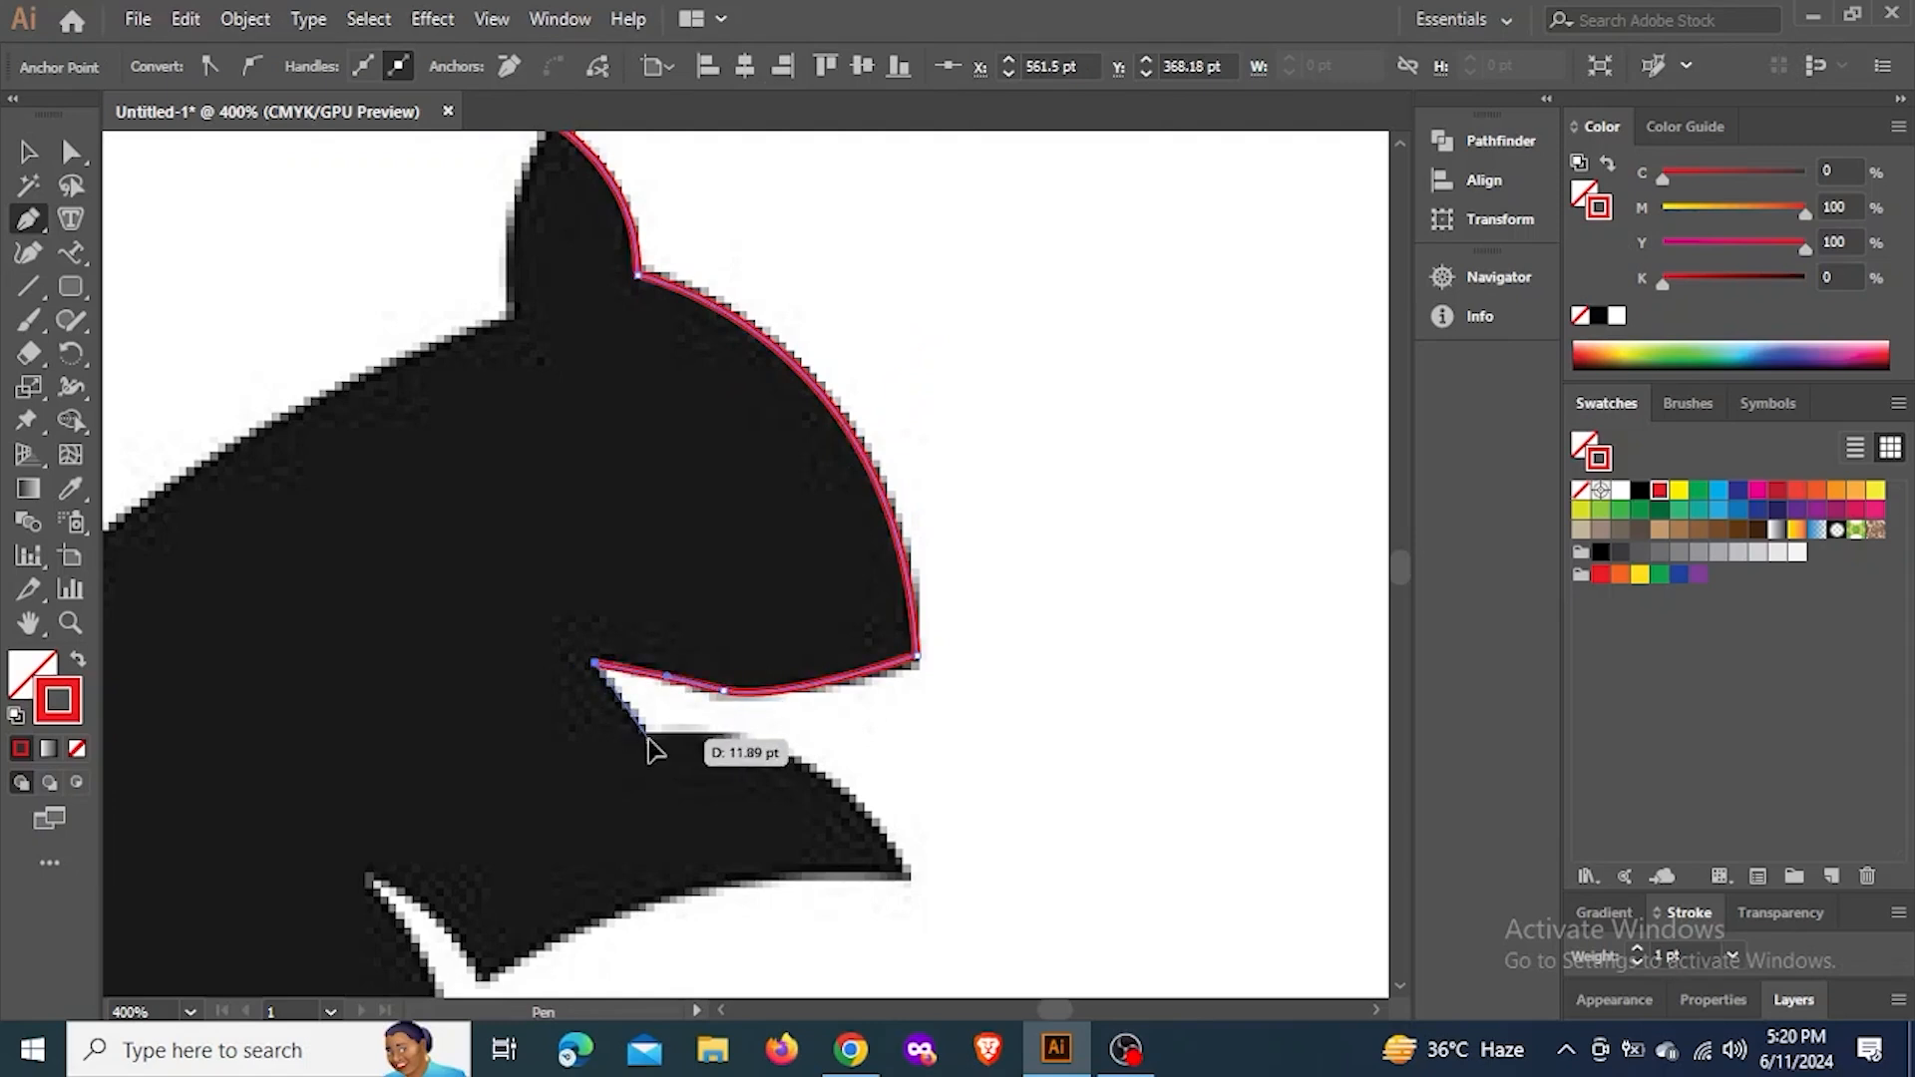
left_click(454, 503)
left_click(510, 318)
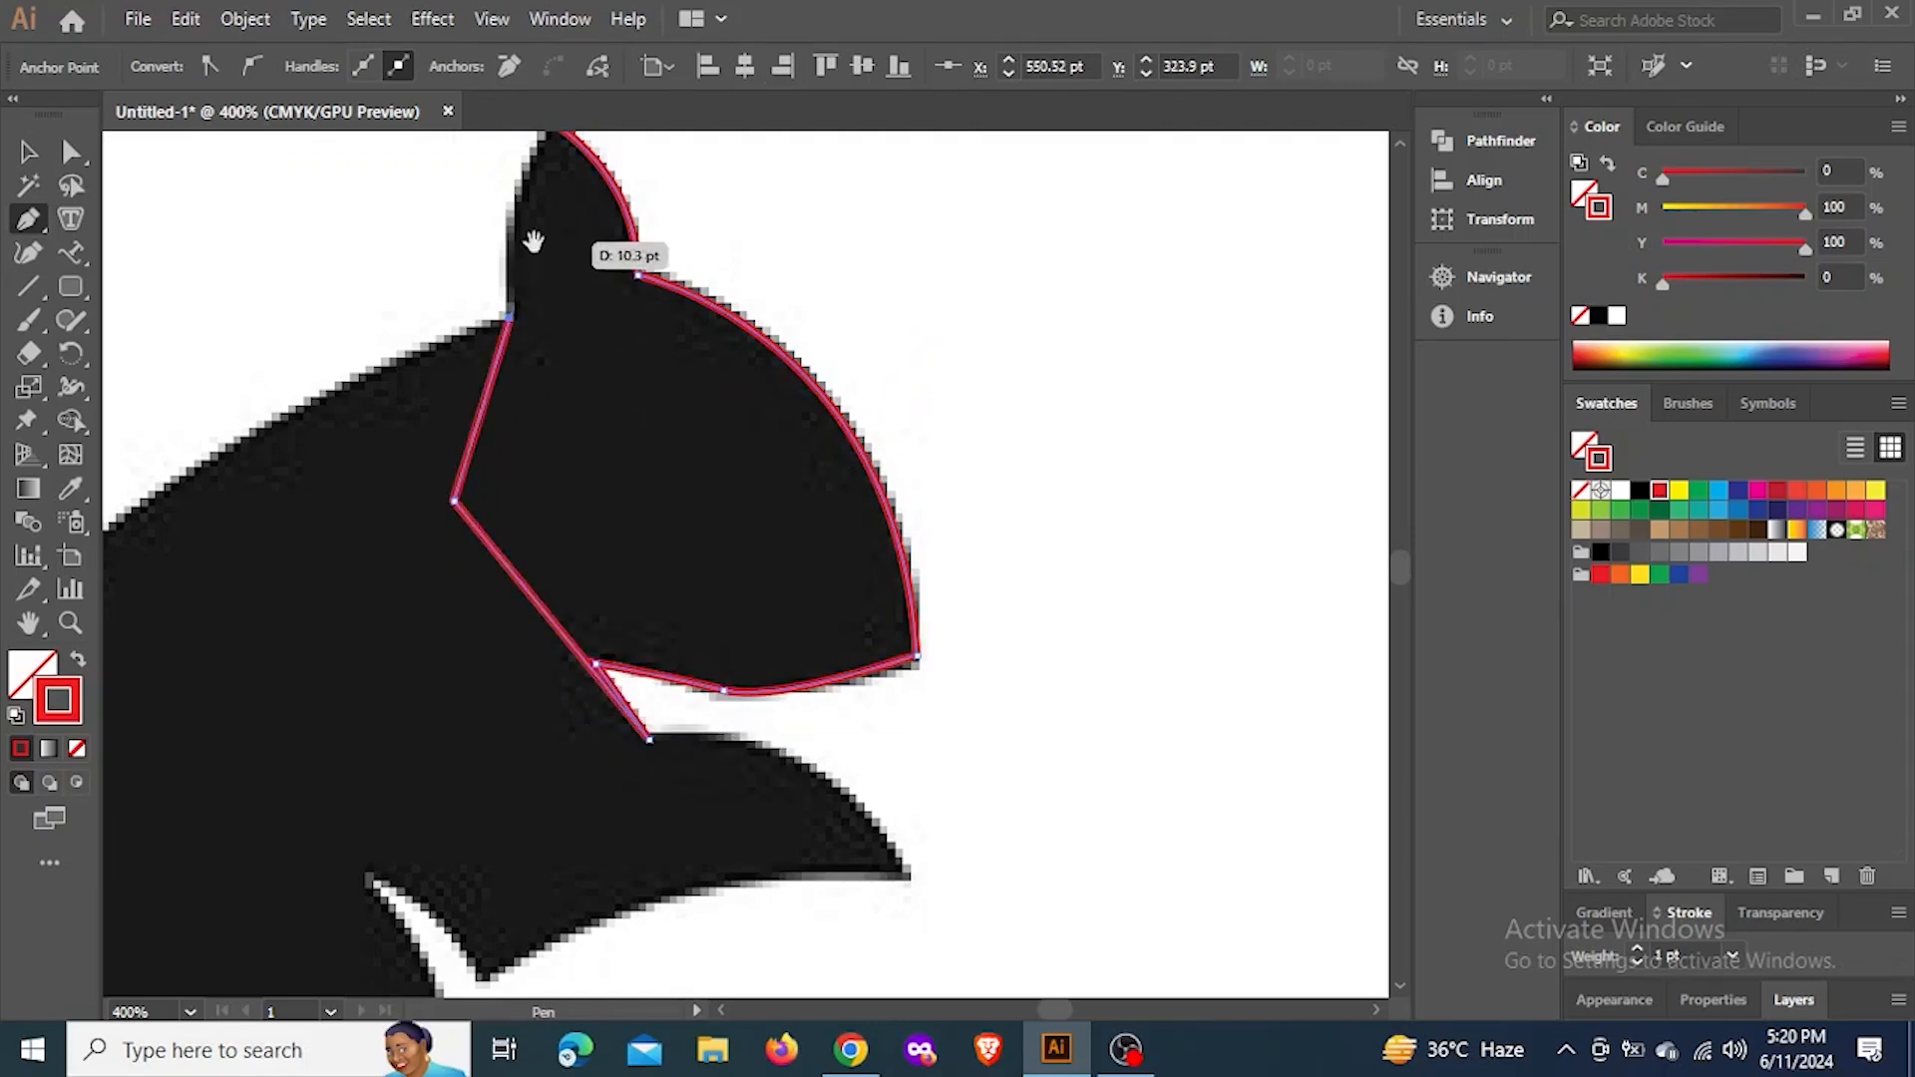
left_click_drag(534, 241, 532, 360)
left_click_drag(547, 238, 595, 176)
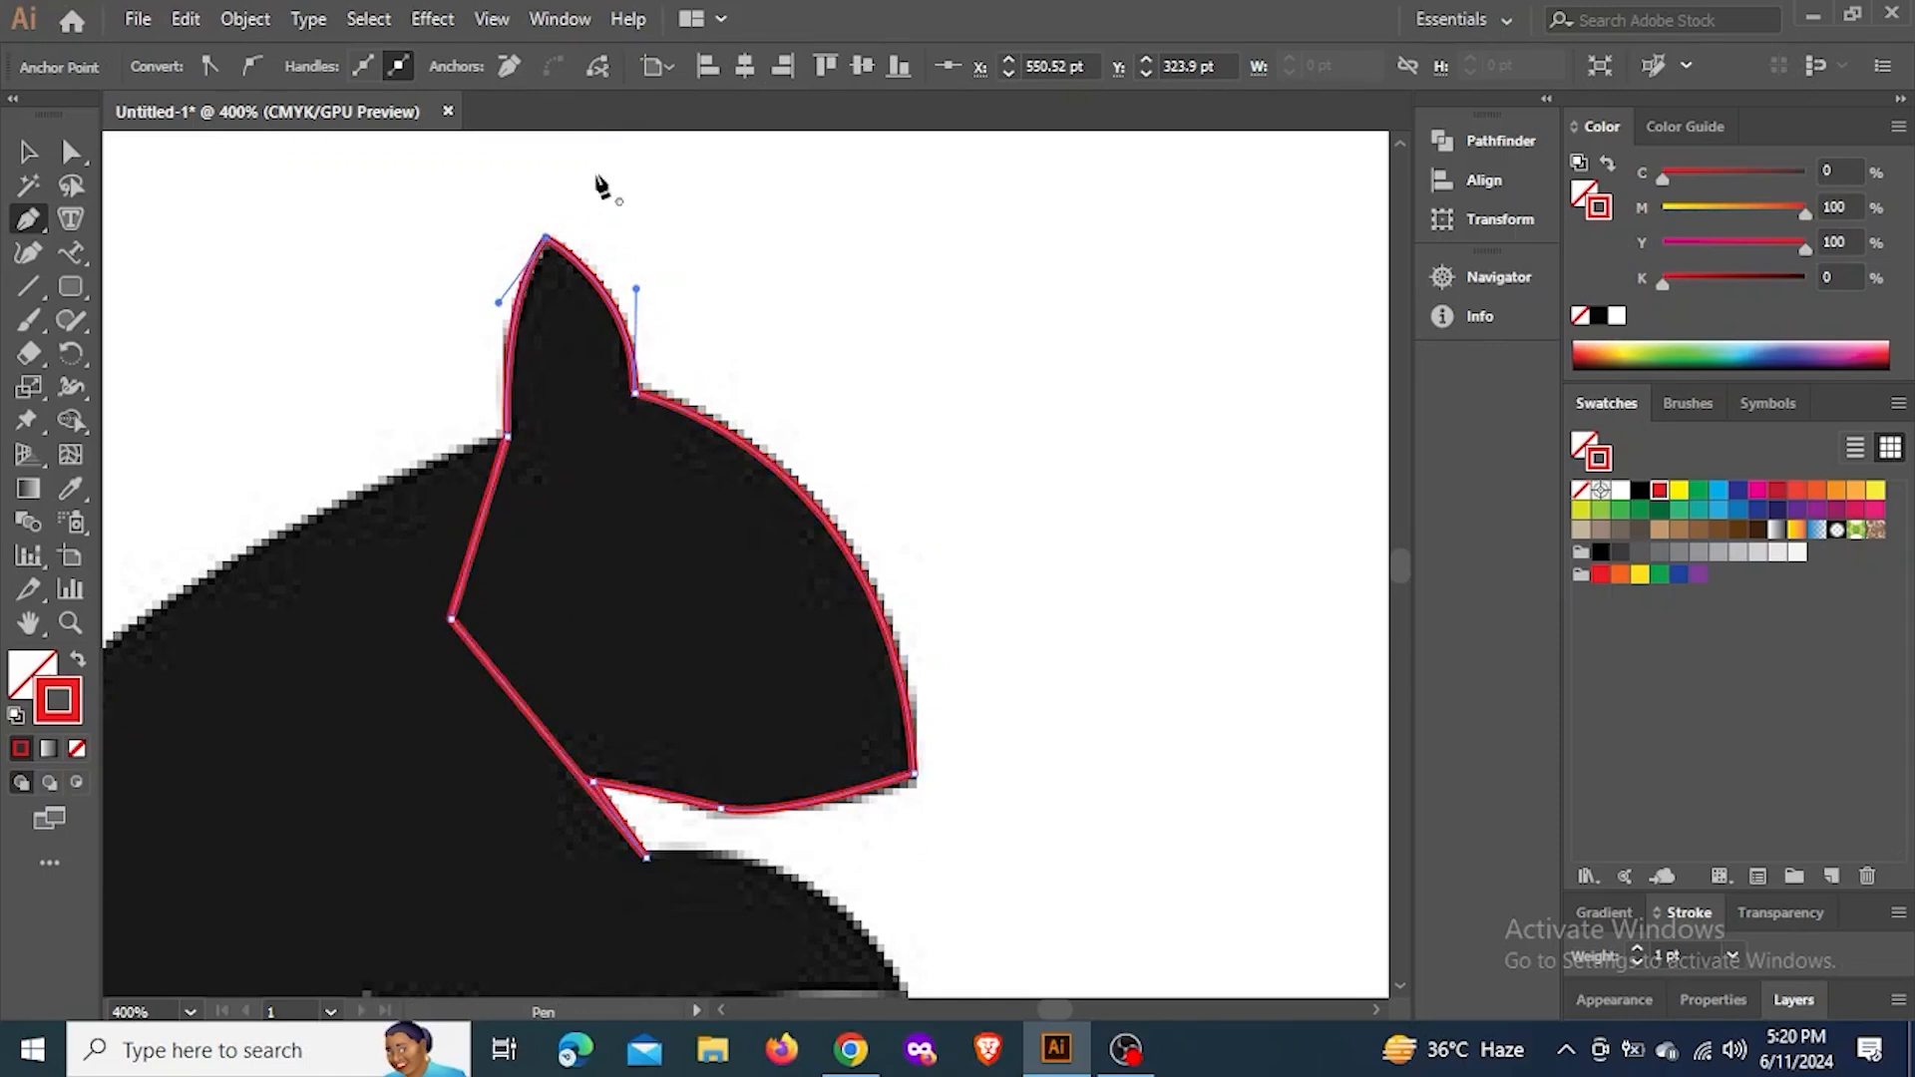
Review the Pen tool's related anchor tools, briefly choosing Add Anchor Point, and return to the Pen tool
left_click_drag(28, 219, 100, 230)
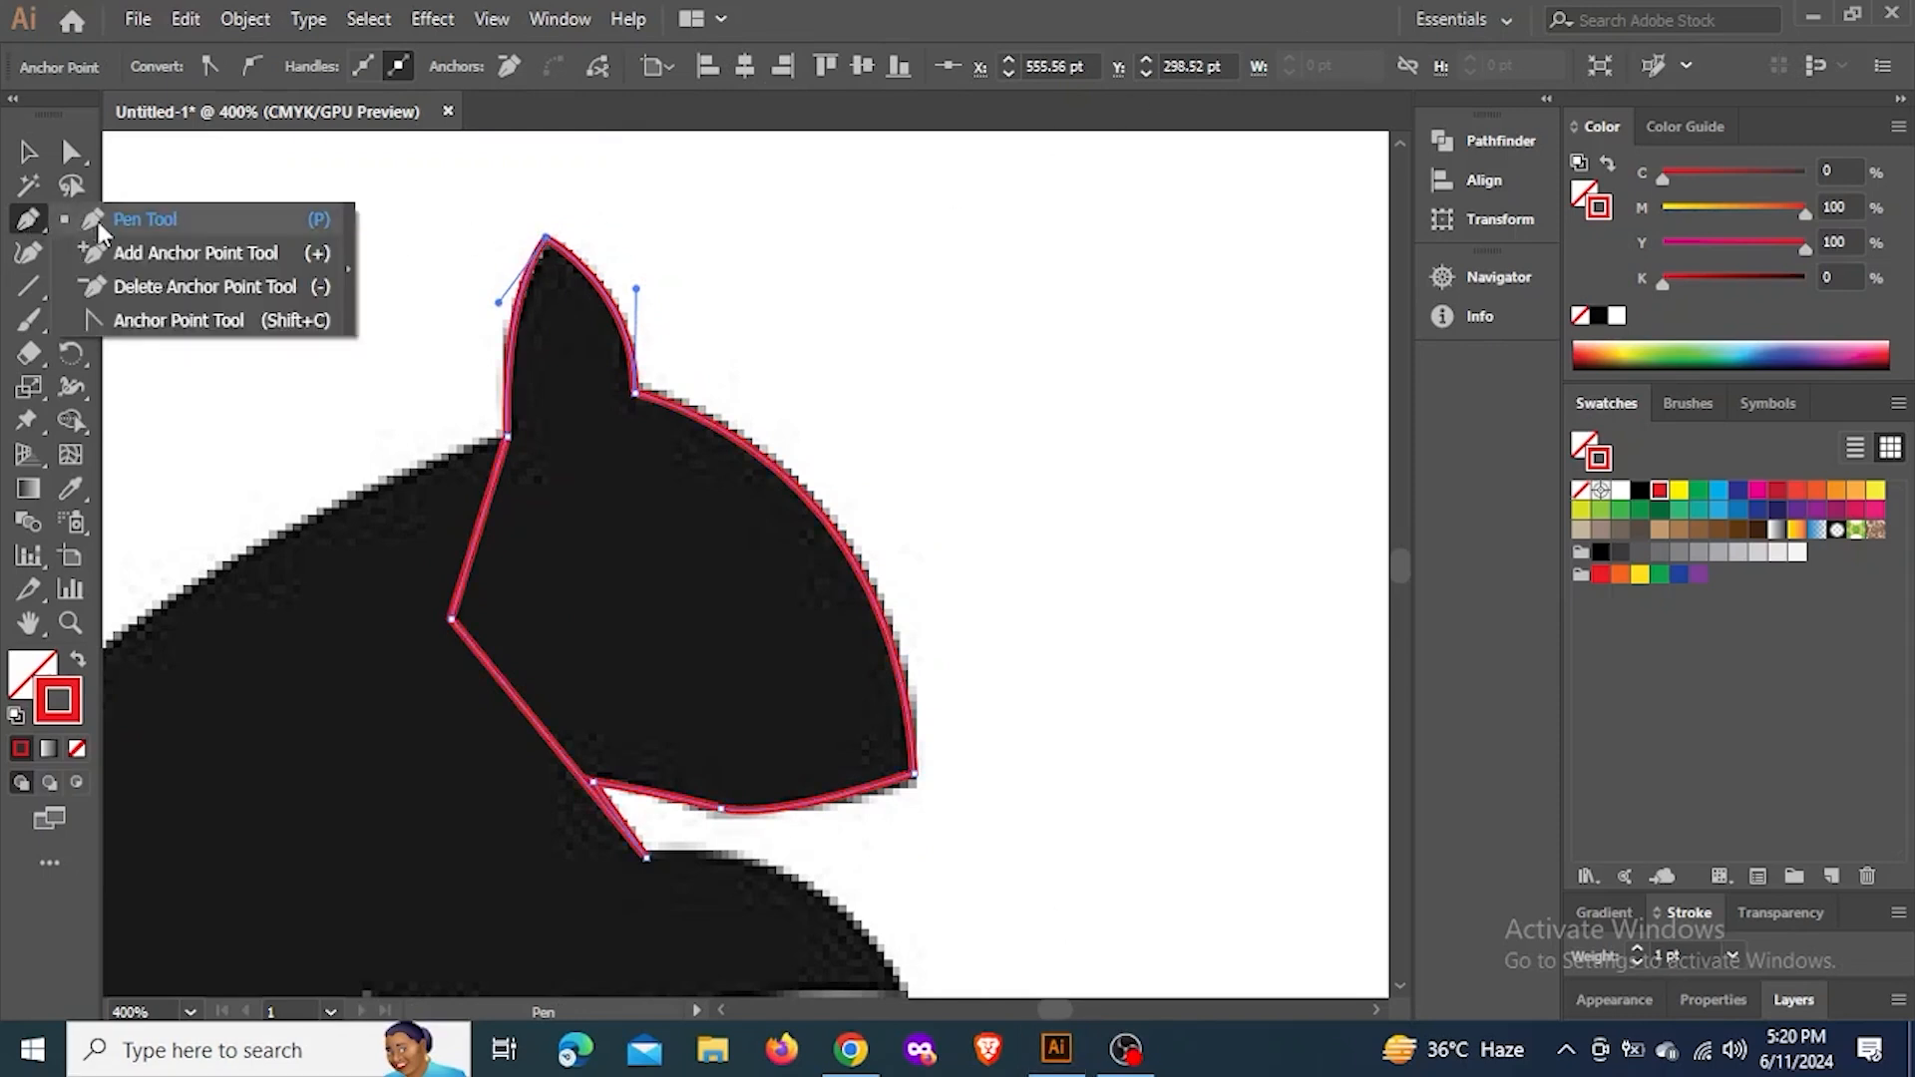
left_click(118, 255)
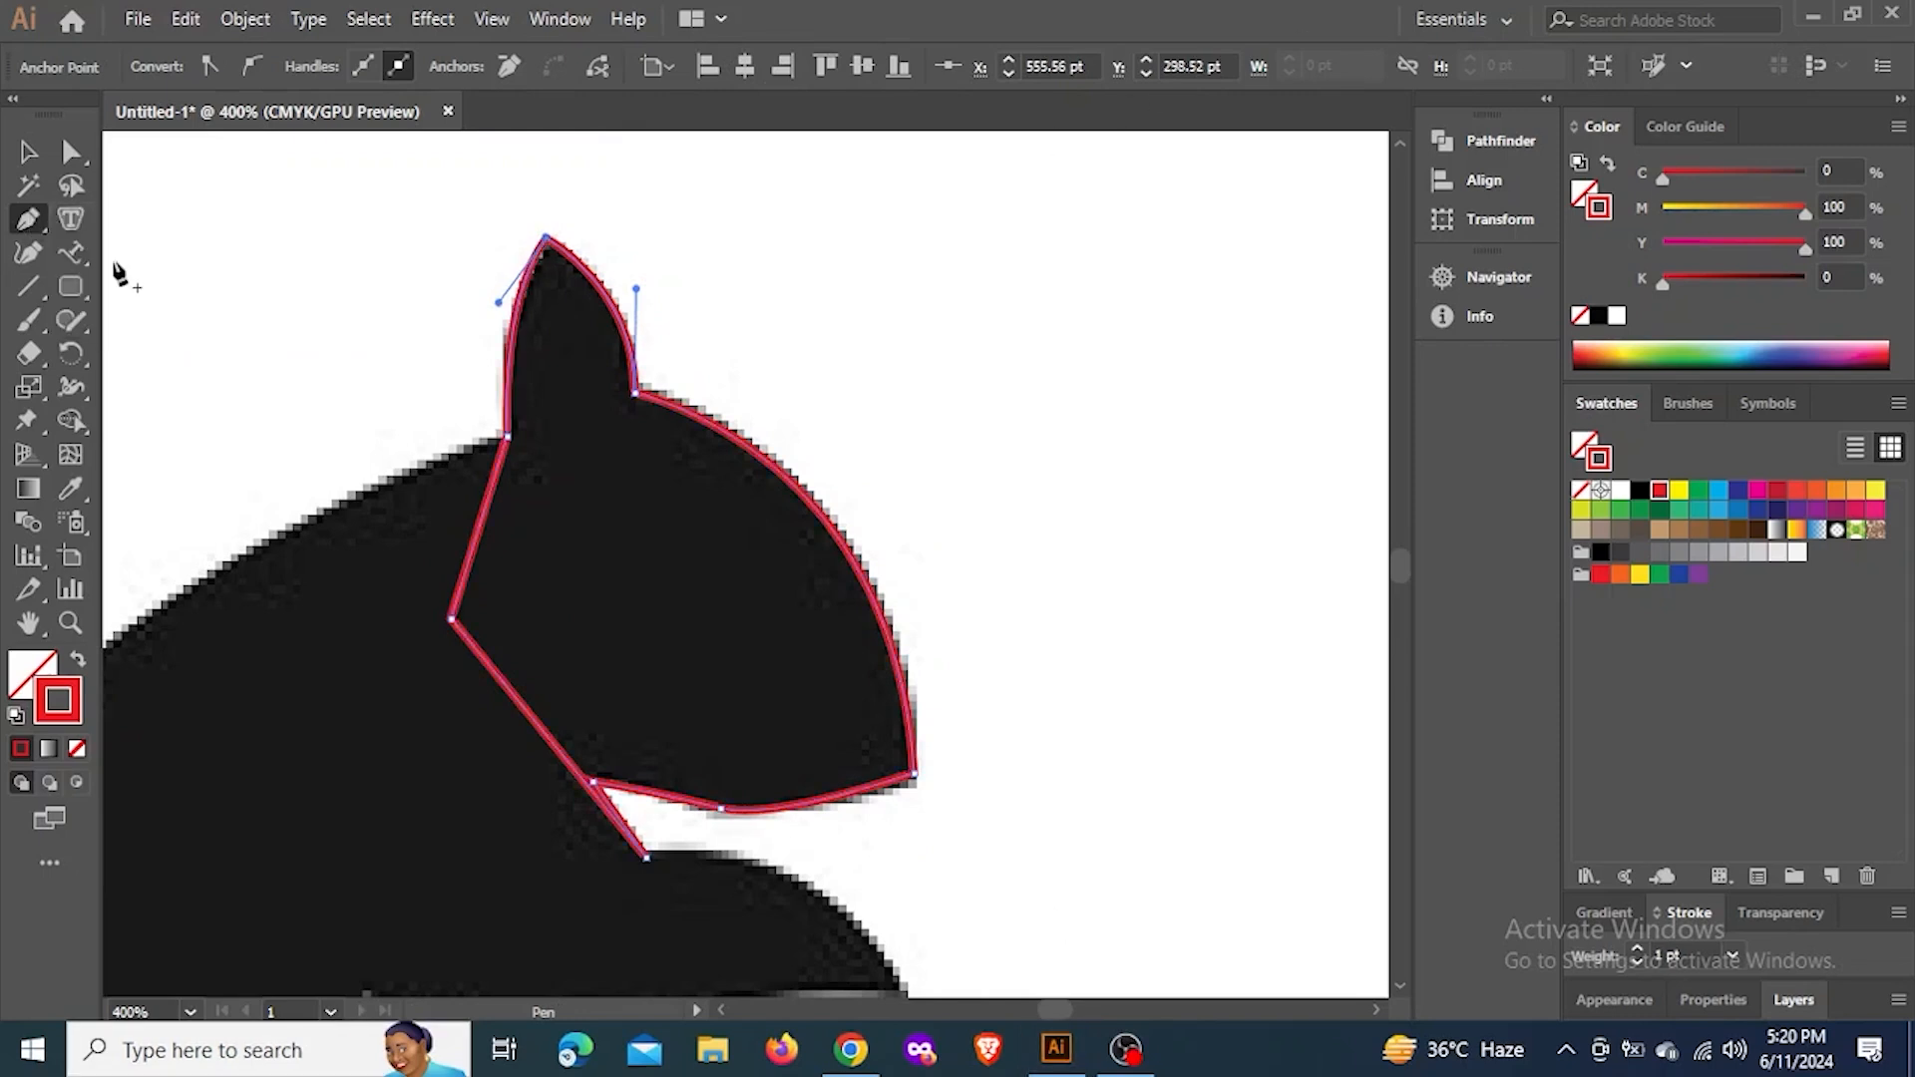
left_click(25, 231)
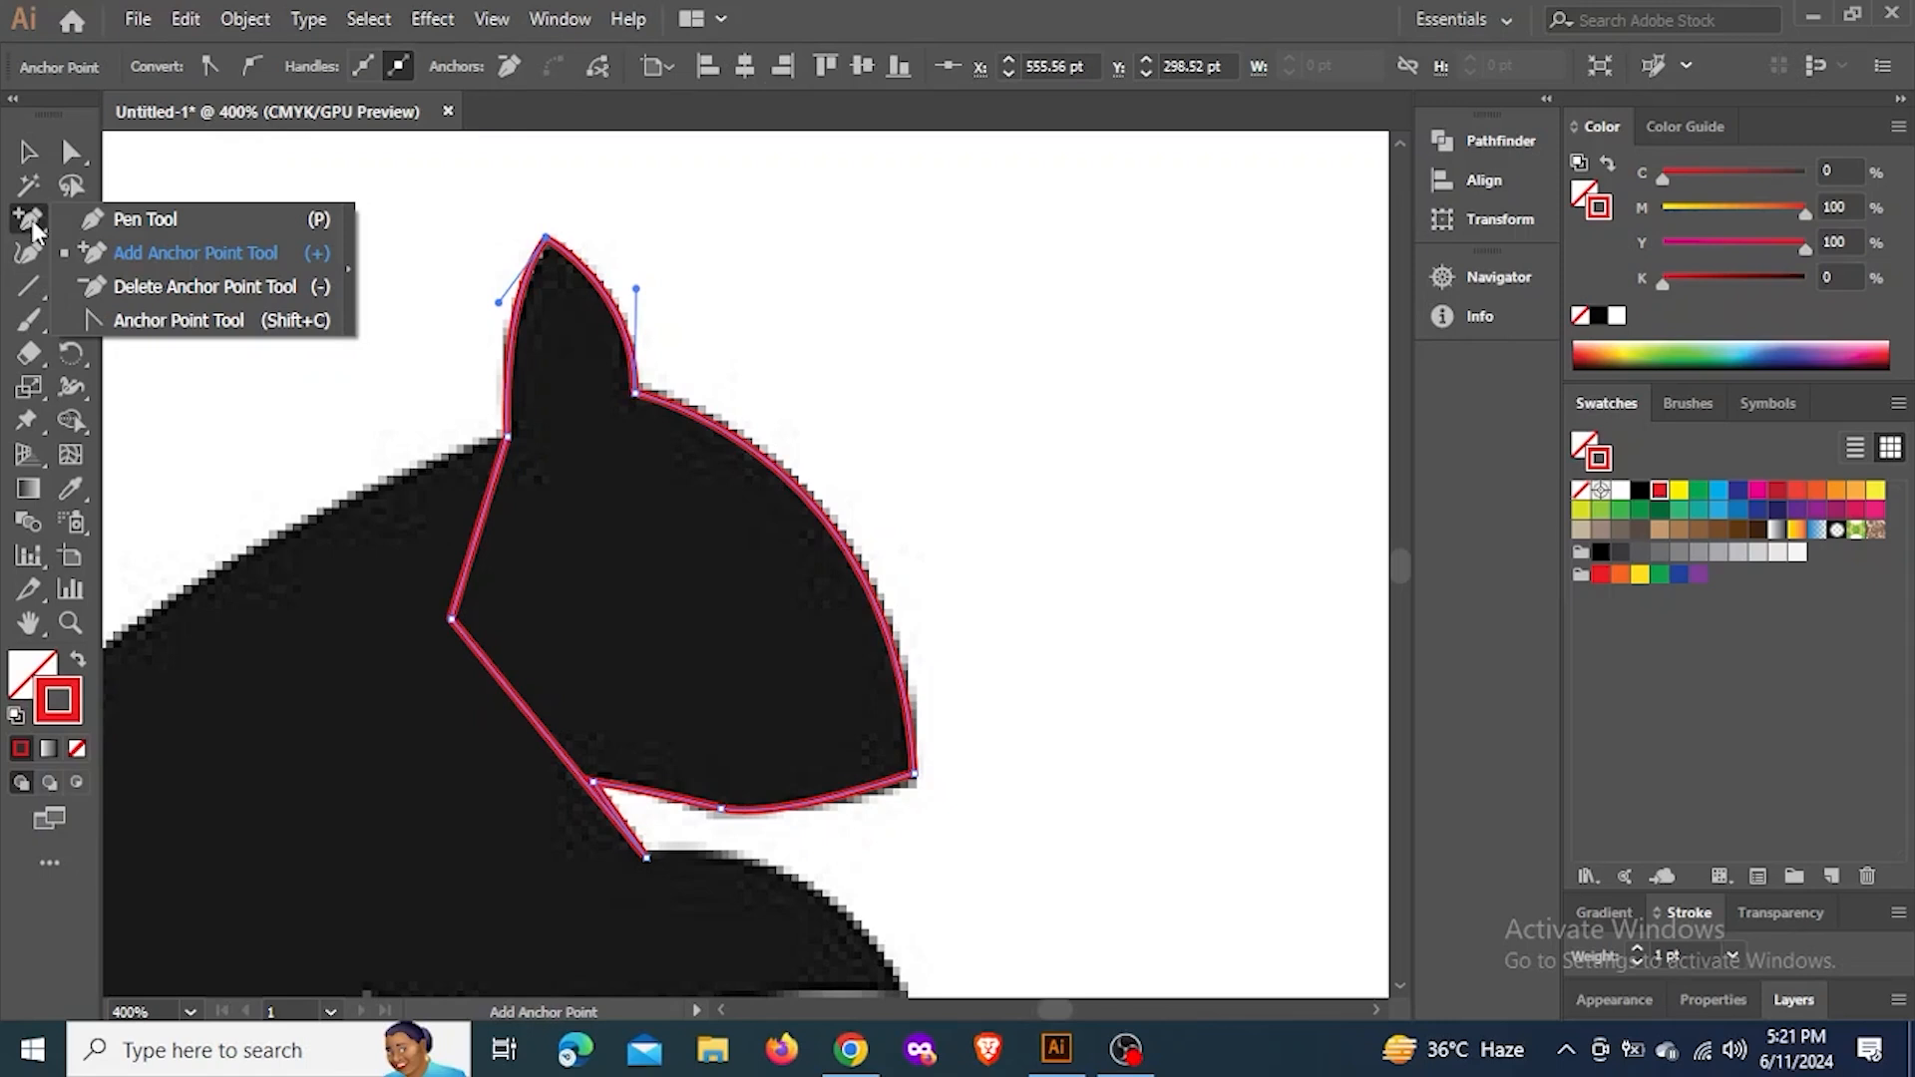
left_click(31, 221)
left_click_drag(31, 221, 149, 211)
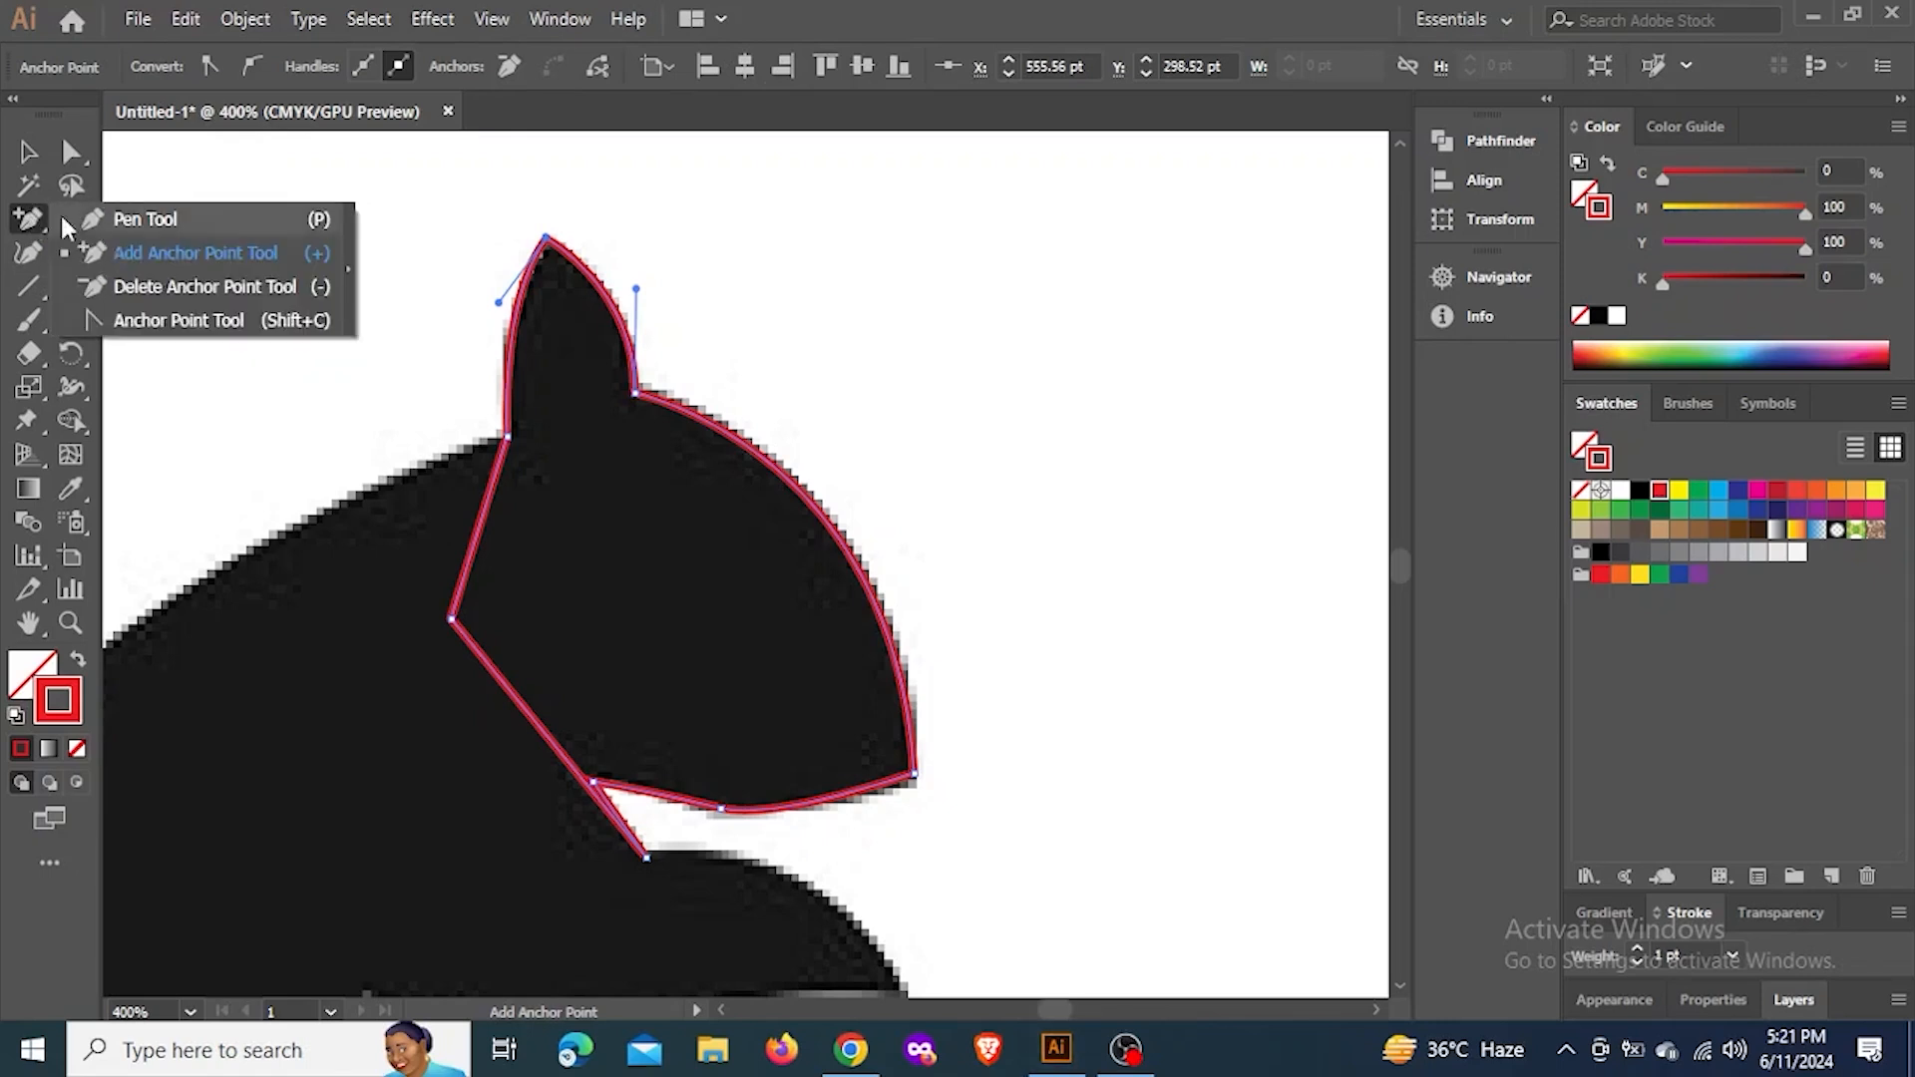
left_click(28, 151)
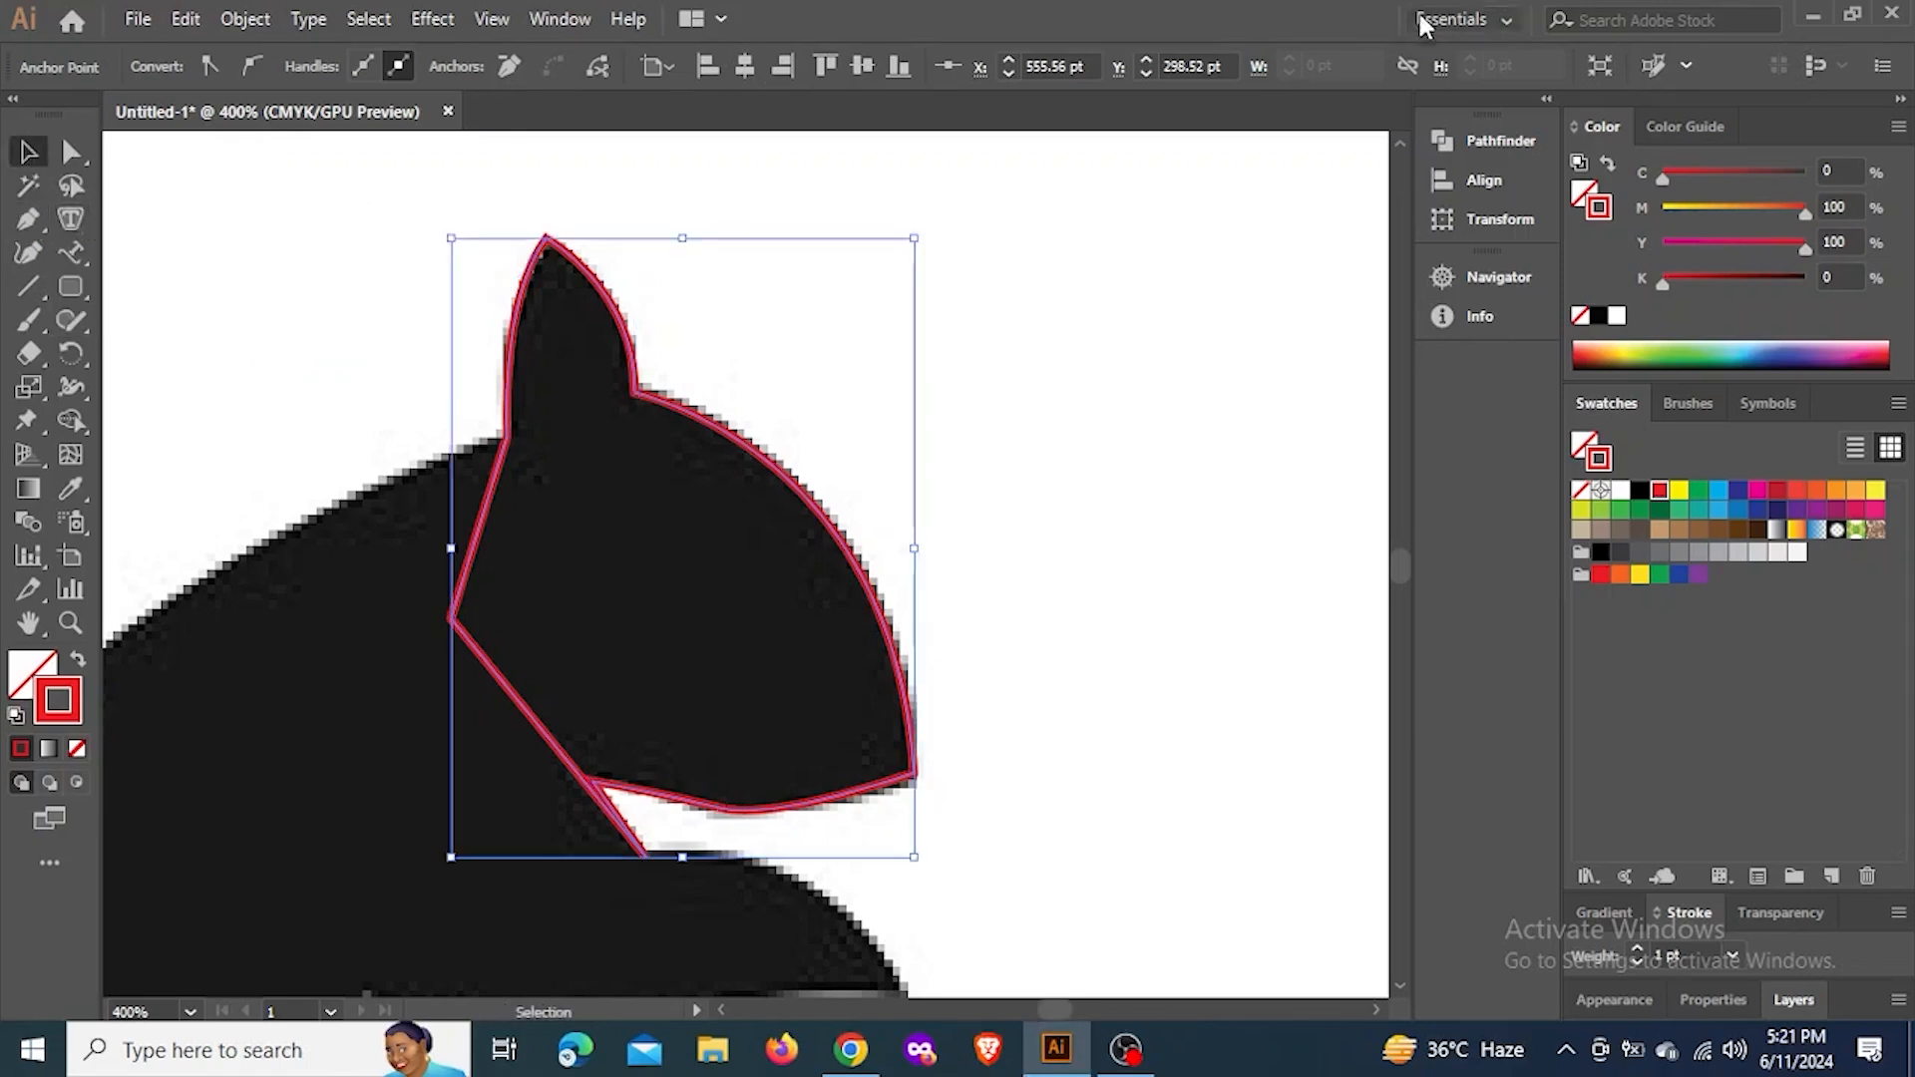
left_click(28, 219)
left_click_drag(978, 329, 308, 438)
key("ctrl+1")
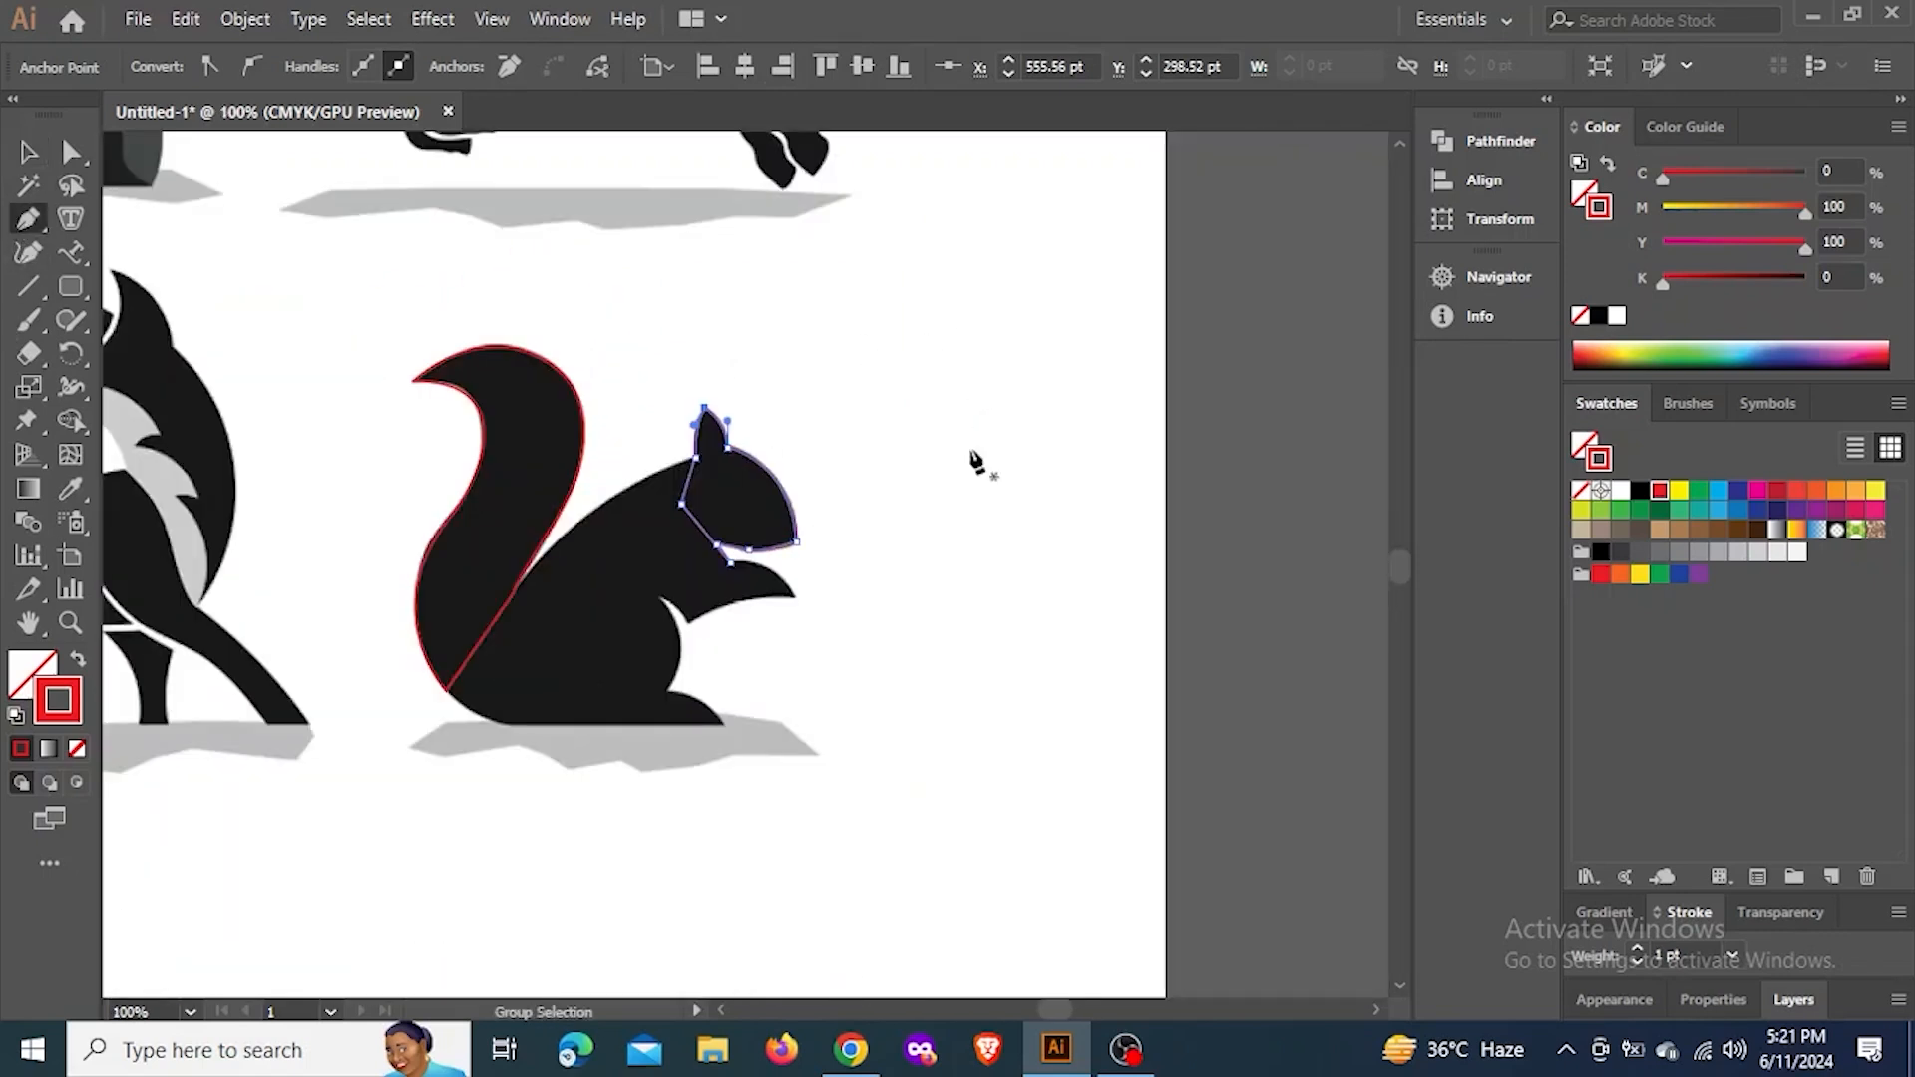
left_click_drag(932, 645, 670, 585)
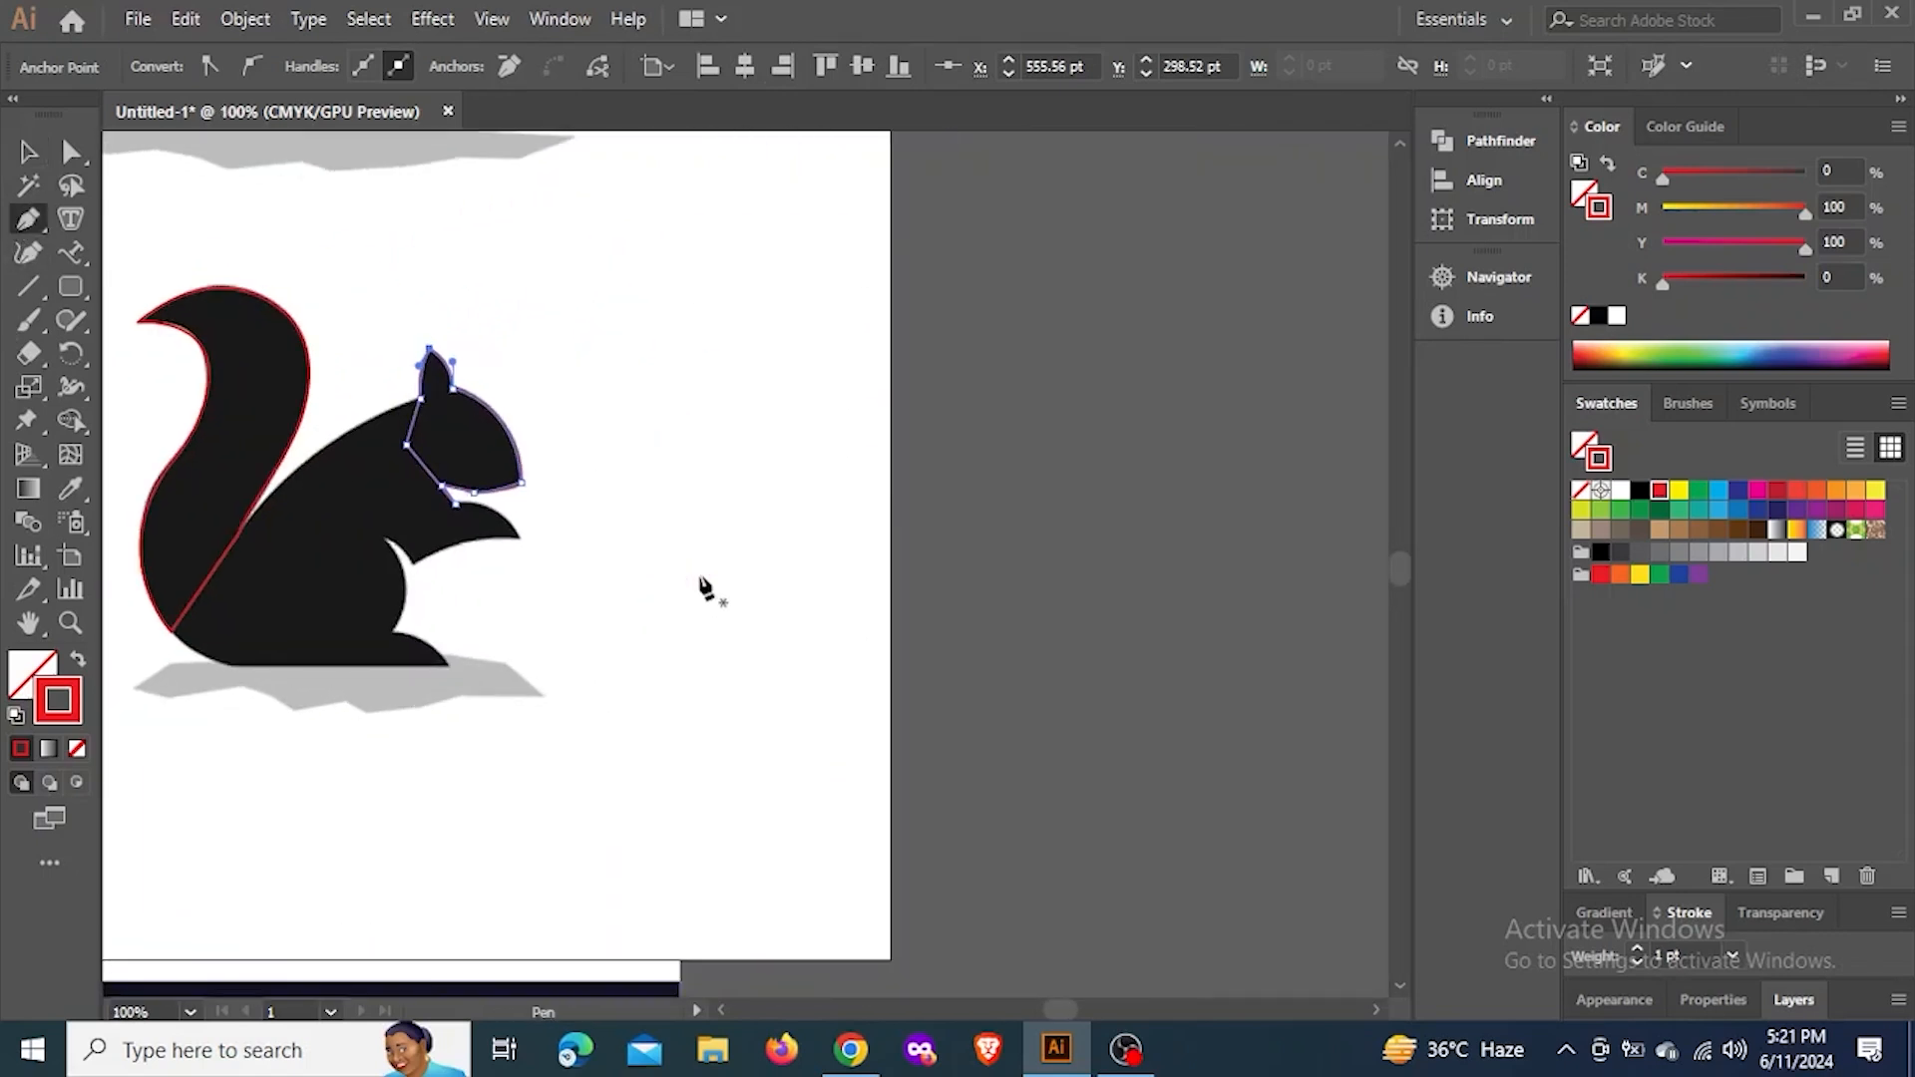
left_click_drag(888, 388, 137, 434)
key("ctrl+plus")
left_click(539, 385)
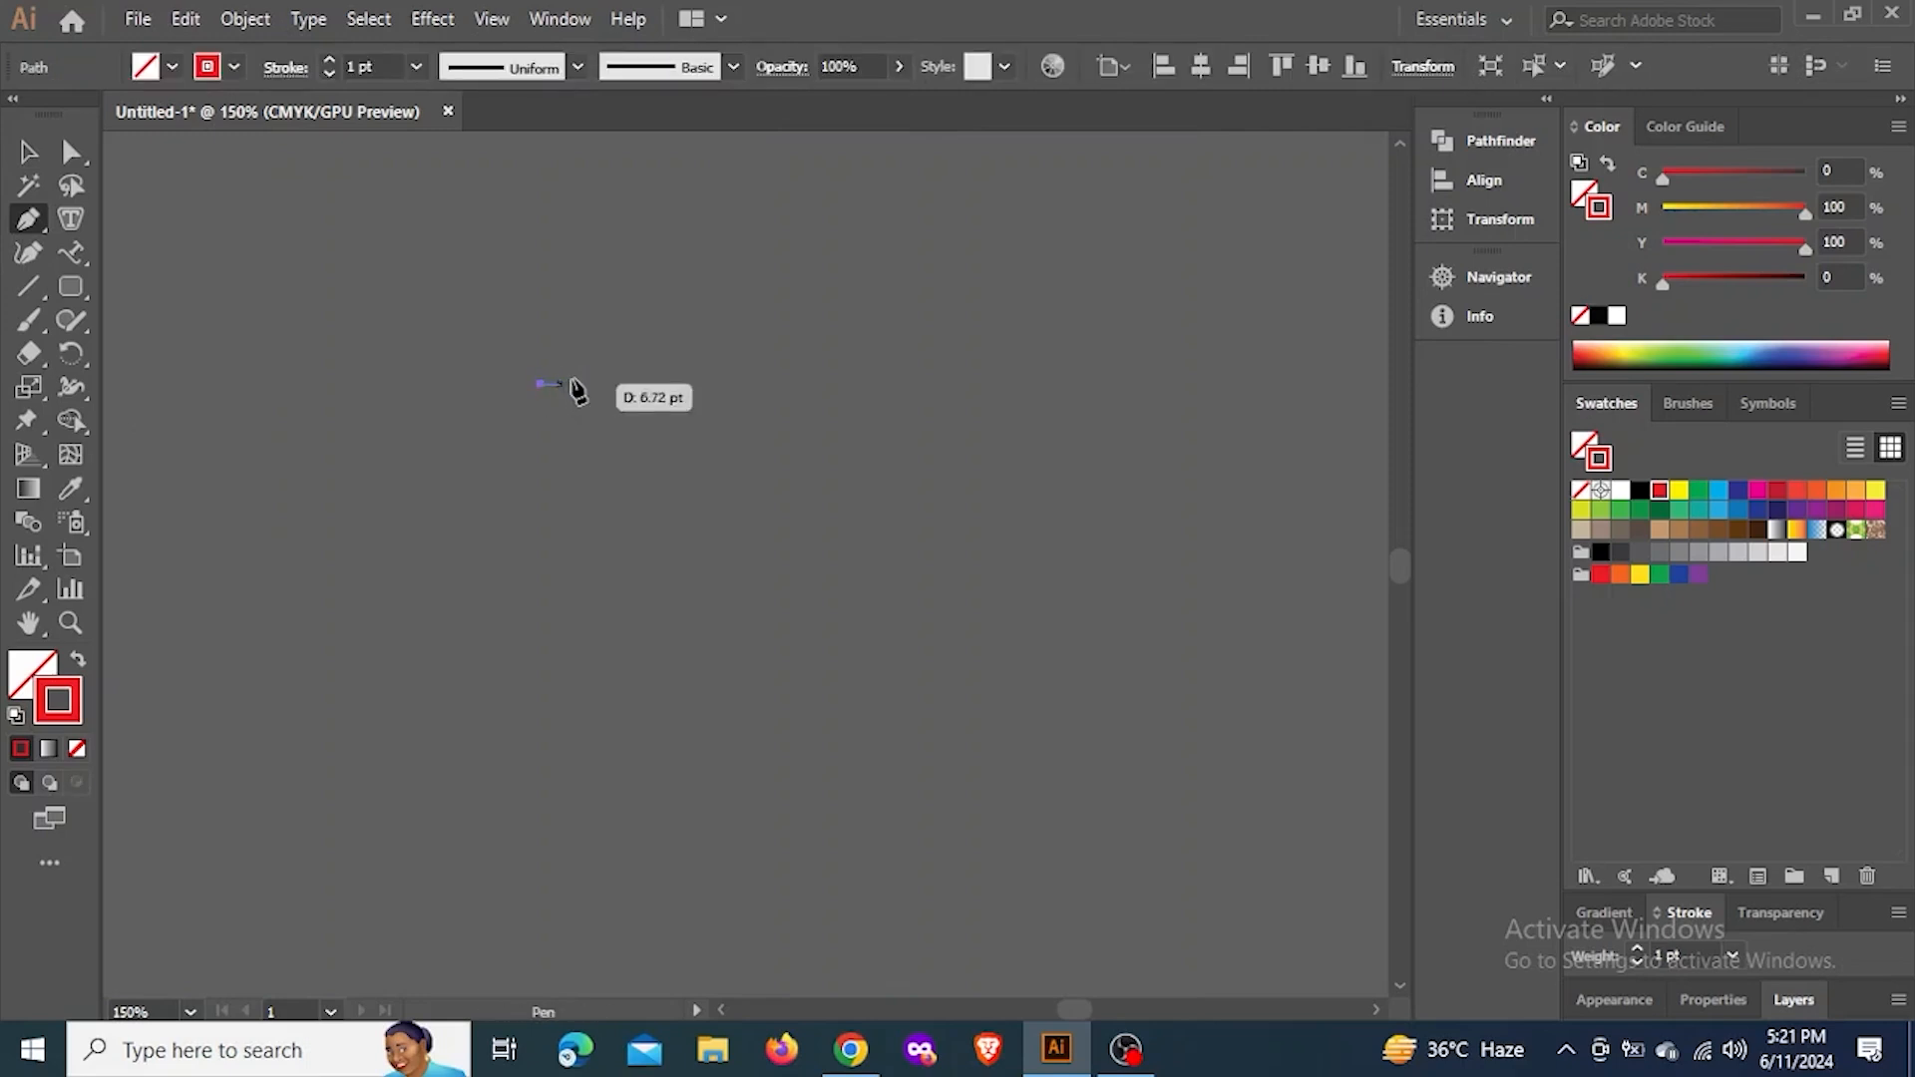
key("ctrl+z")
Draw a closed, straight-sided Pen shape with seven corners in the empty area below the animals
left_click_drag(636, 483, 1268, 262)
scroll(1197, 294, "down", 3)
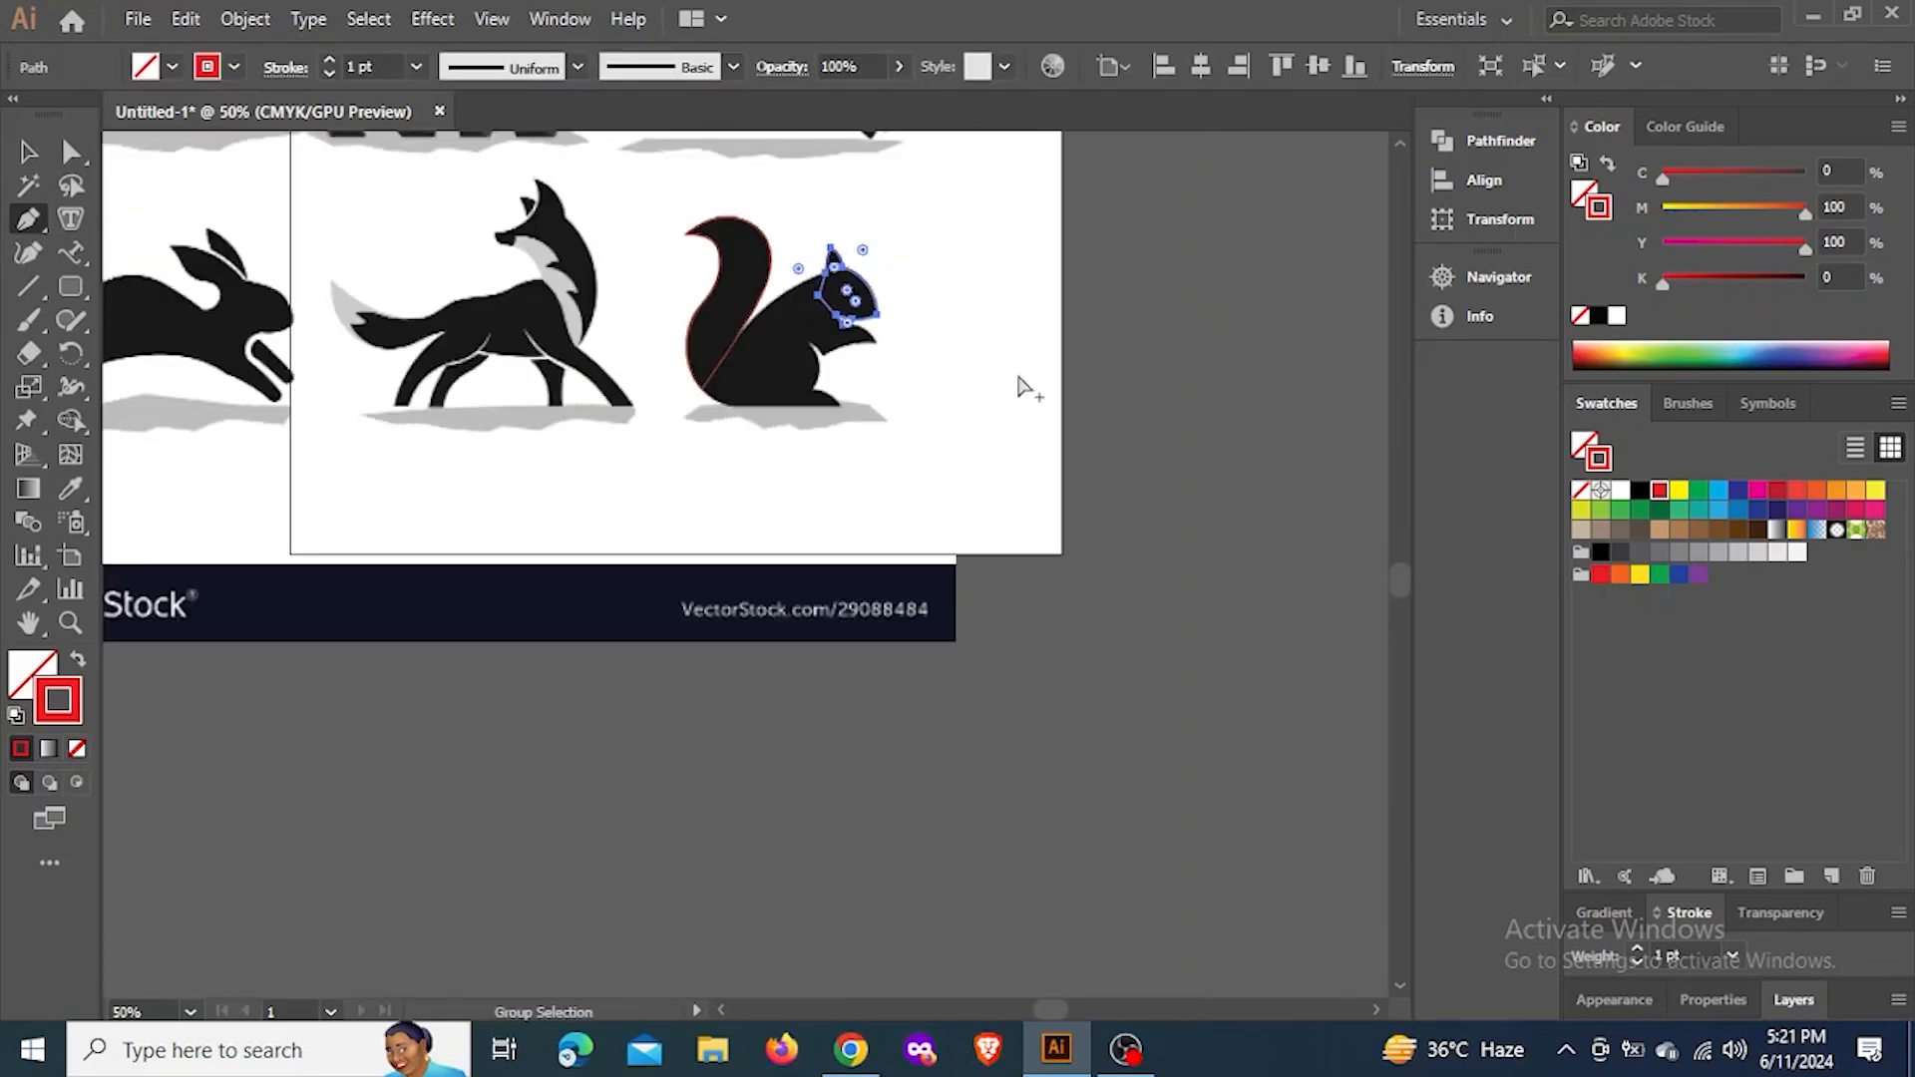
scroll(431, 445, "up", 2)
scroll(929, 510, "up", 2)
left_click_drag(862, 518, 721, 480)
scroll(719, 459, "up", 1)
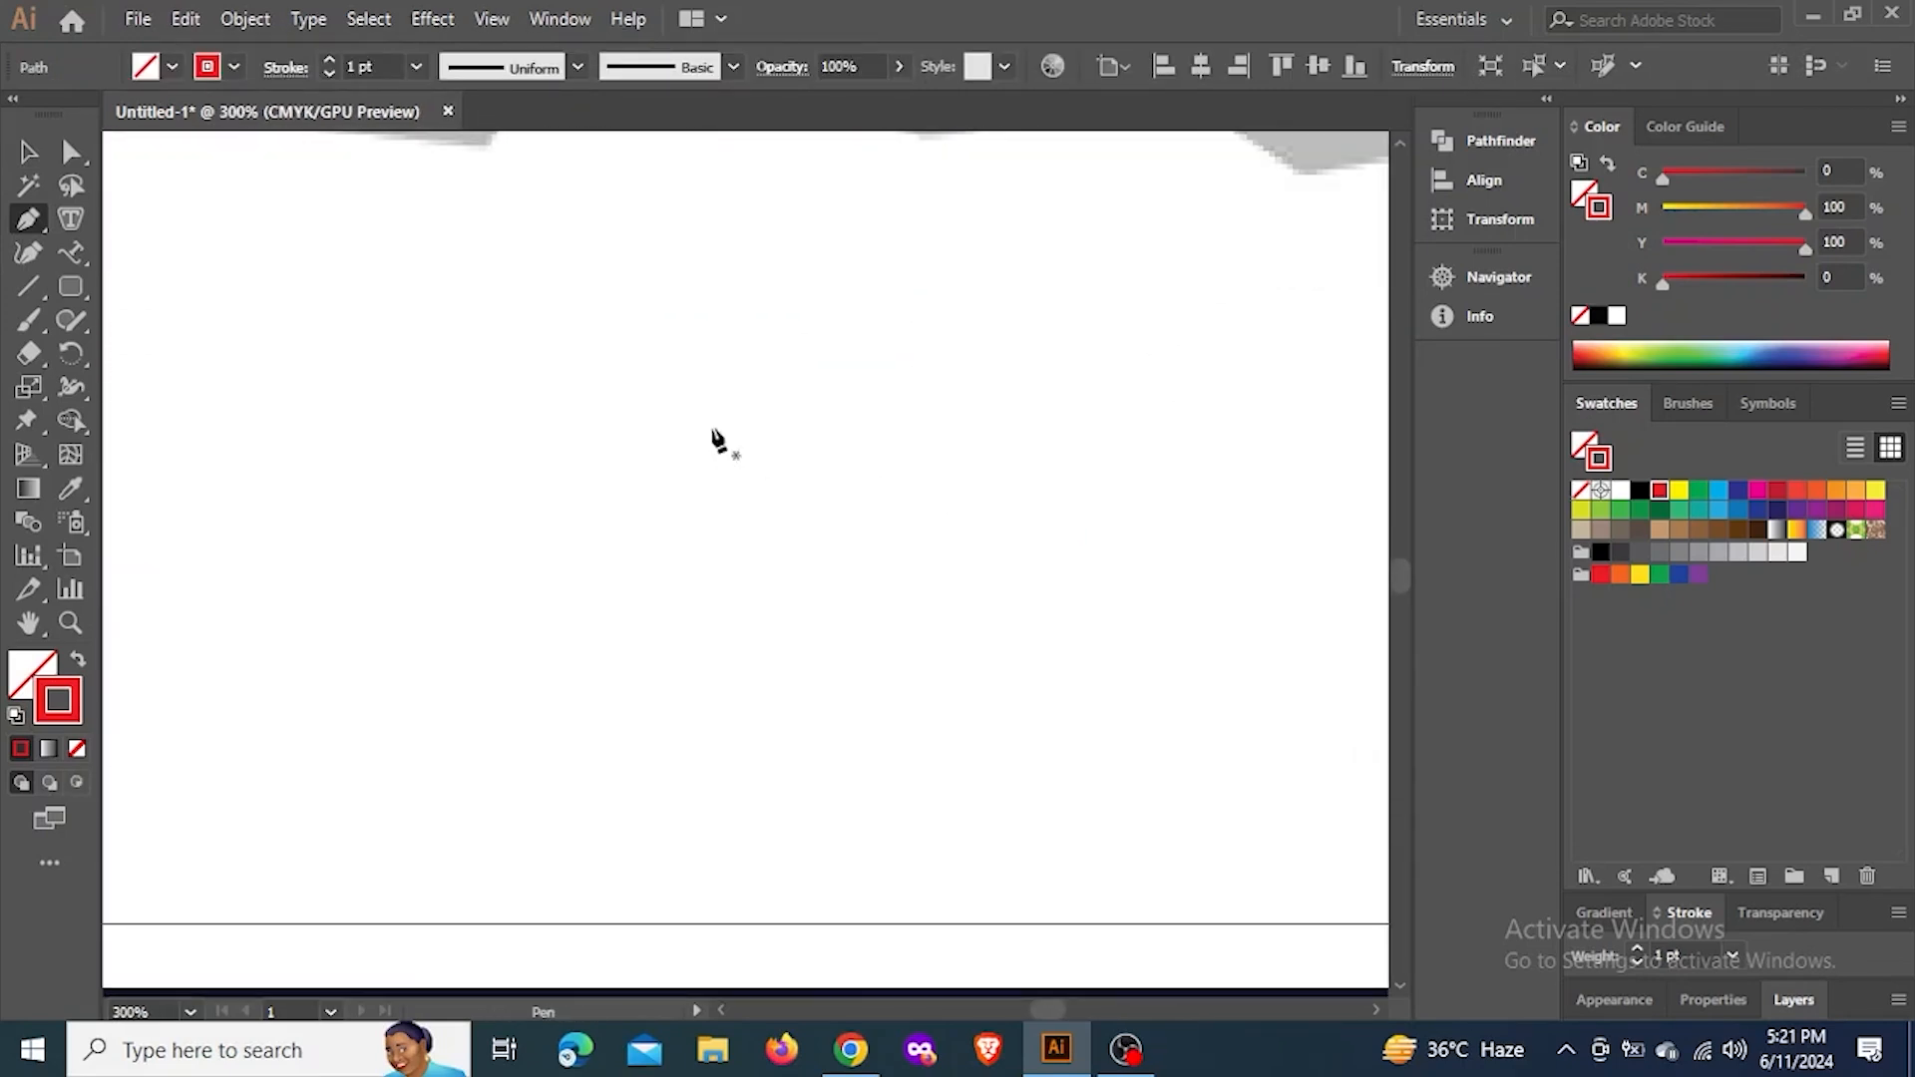
left_click(692, 398)
left_click(844, 467)
left_click(726, 830)
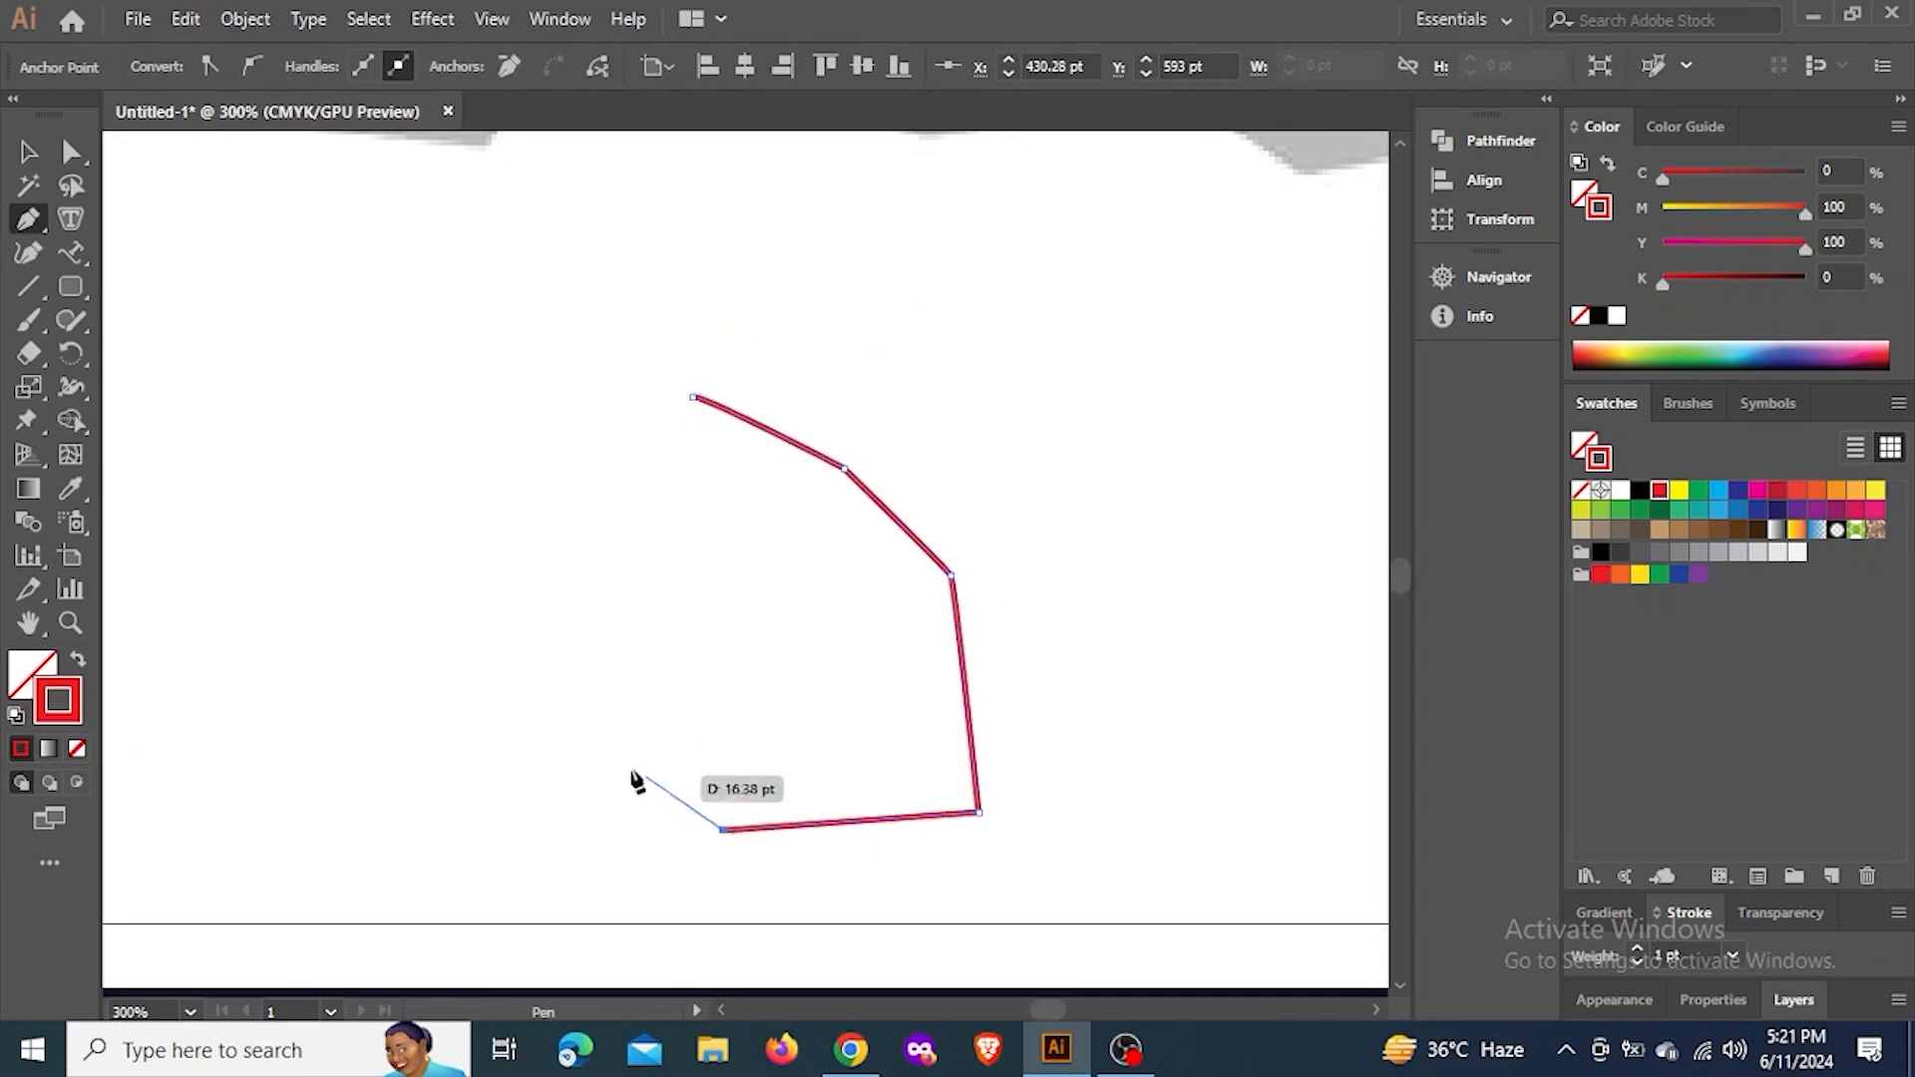
left_click(516, 675)
left_click(658, 590)
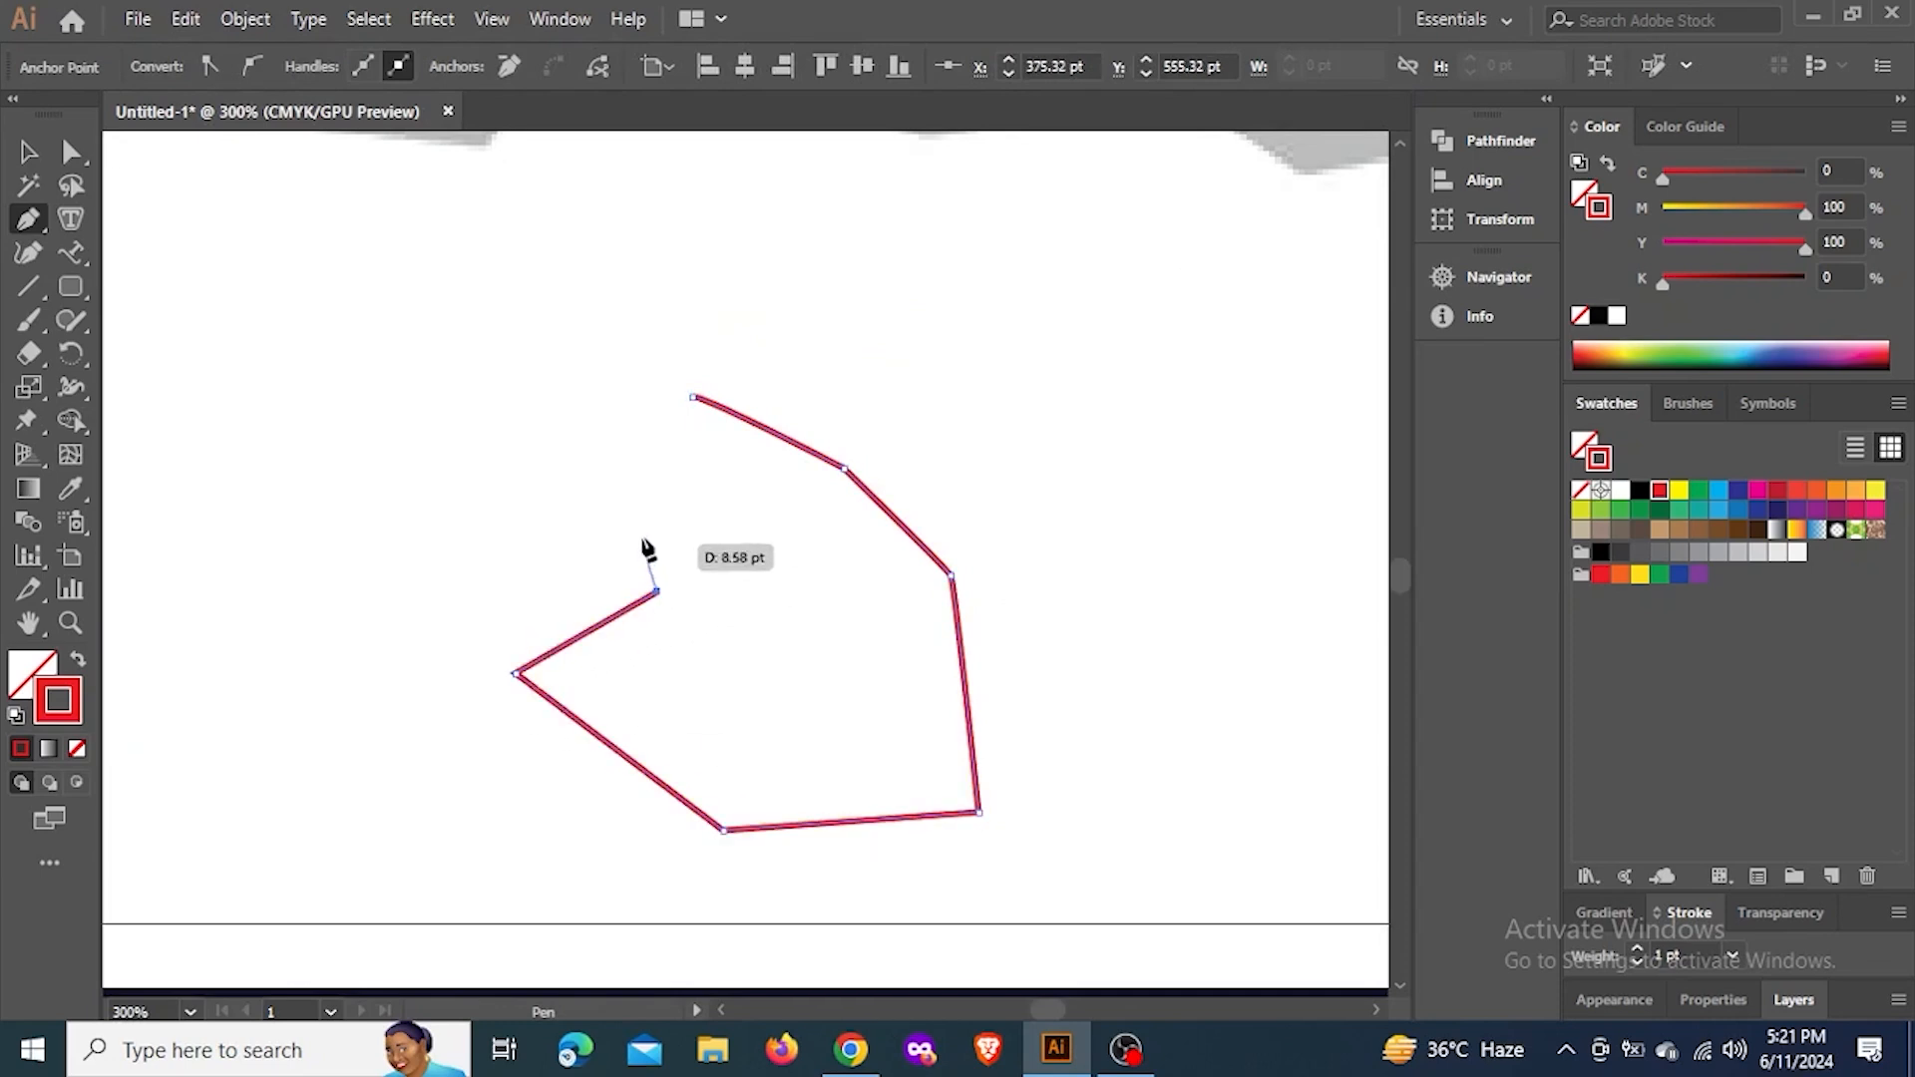
left_click(693, 398)
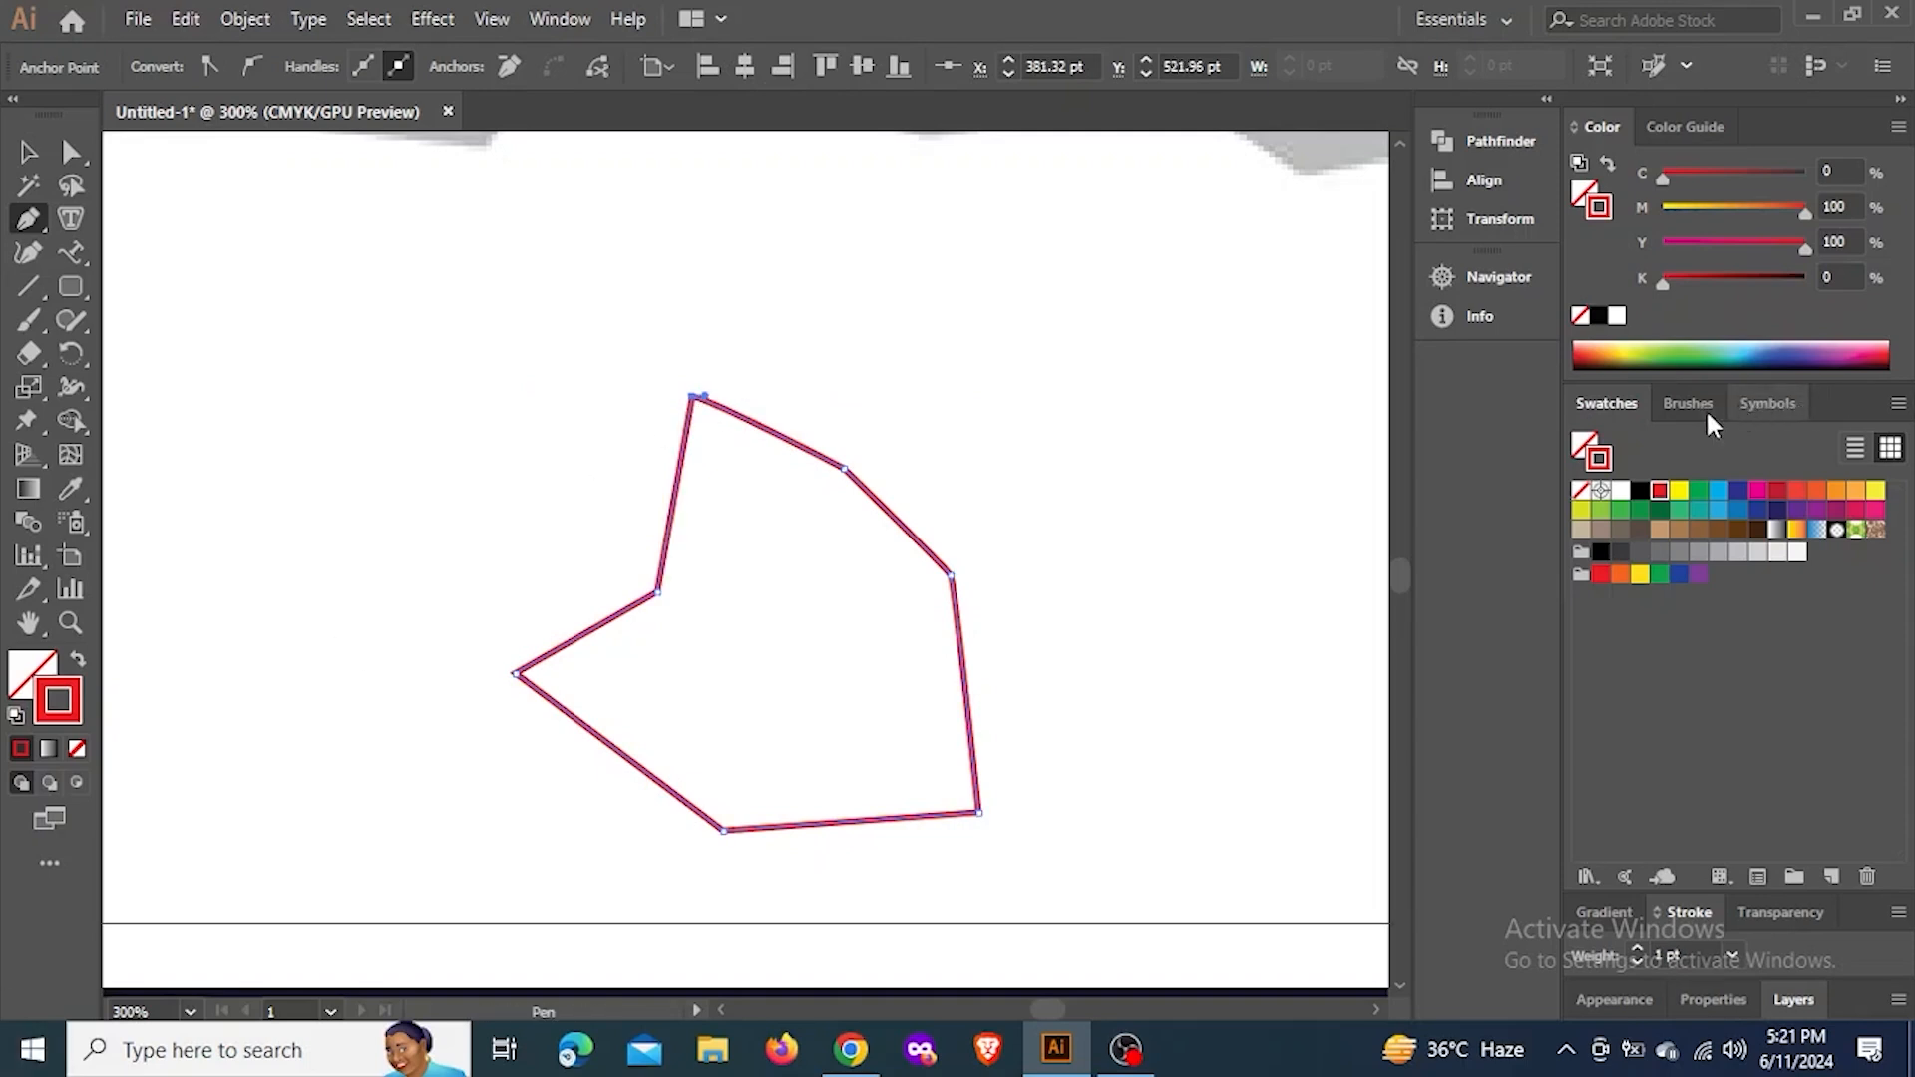
Swap the closed shape's fill and stroke back and forth, and undo its closing segment
left_click(79, 664)
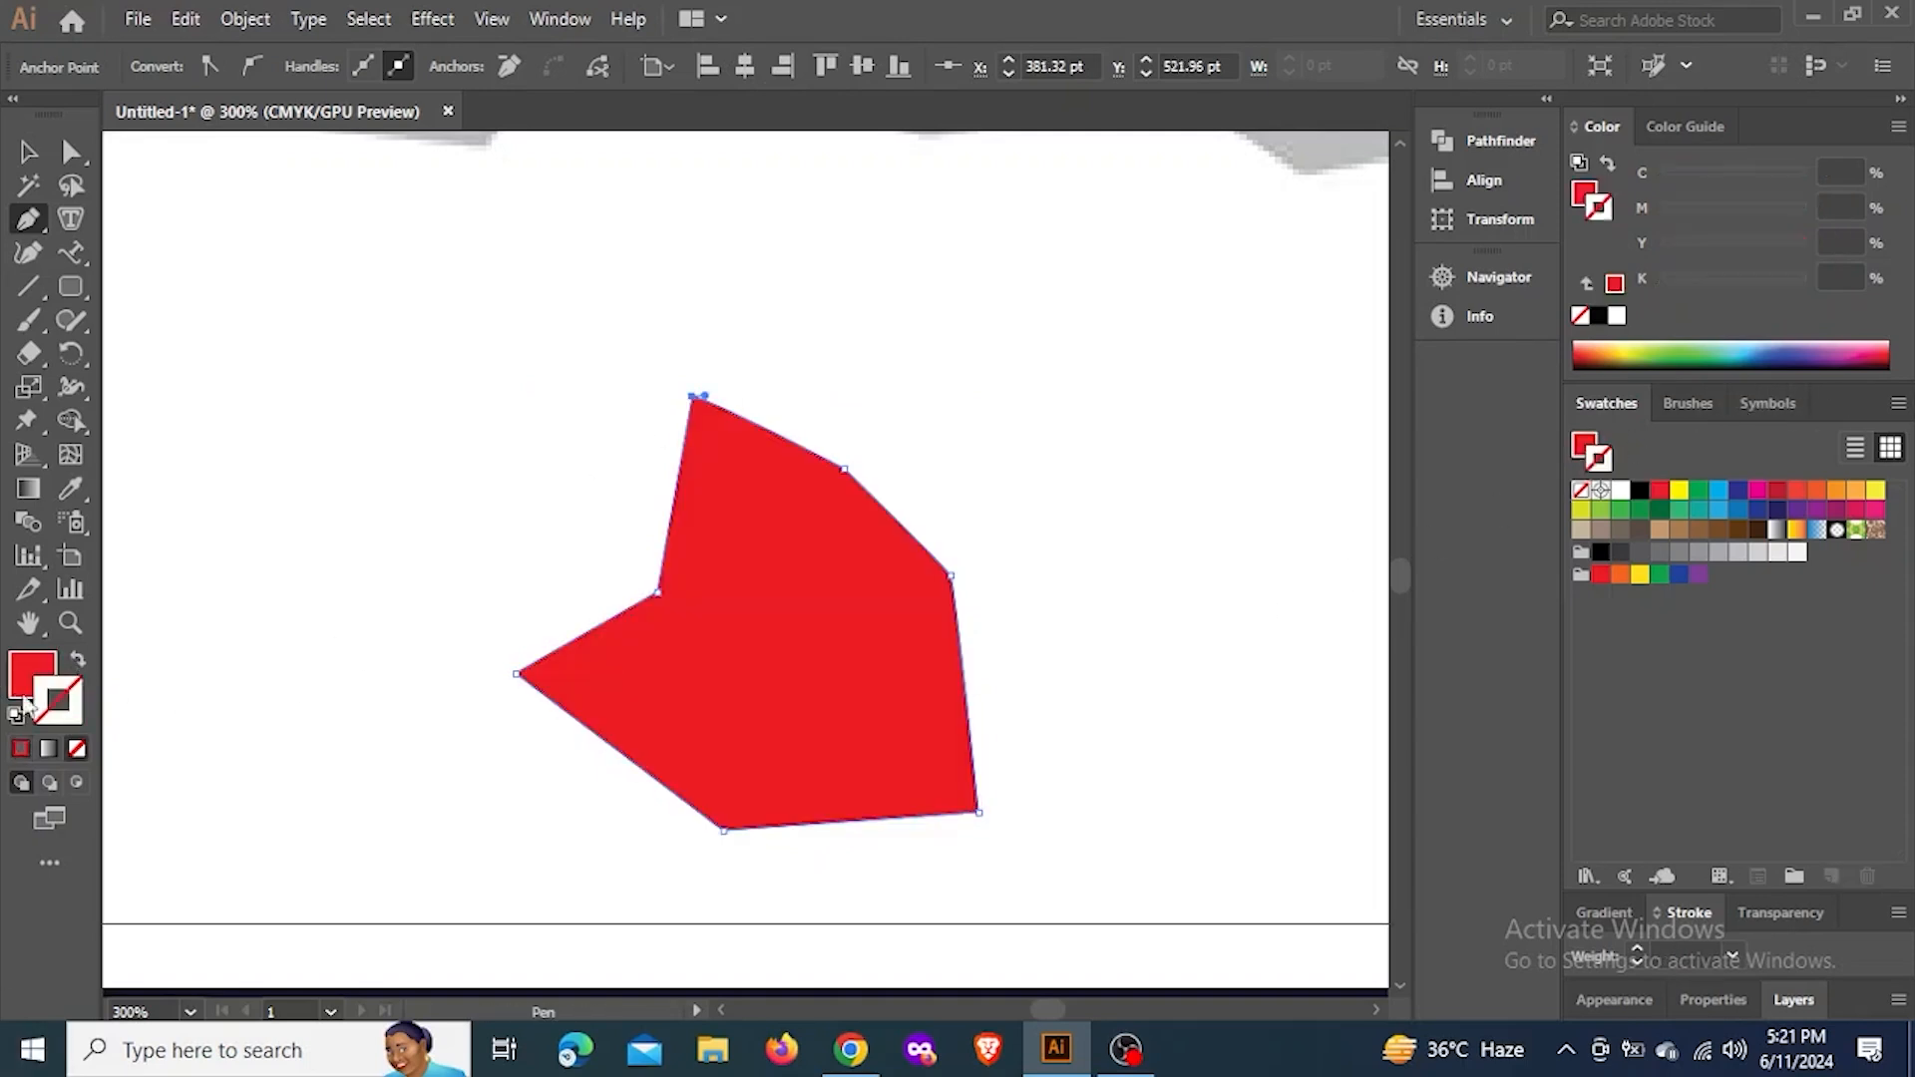
left_click(77, 661)
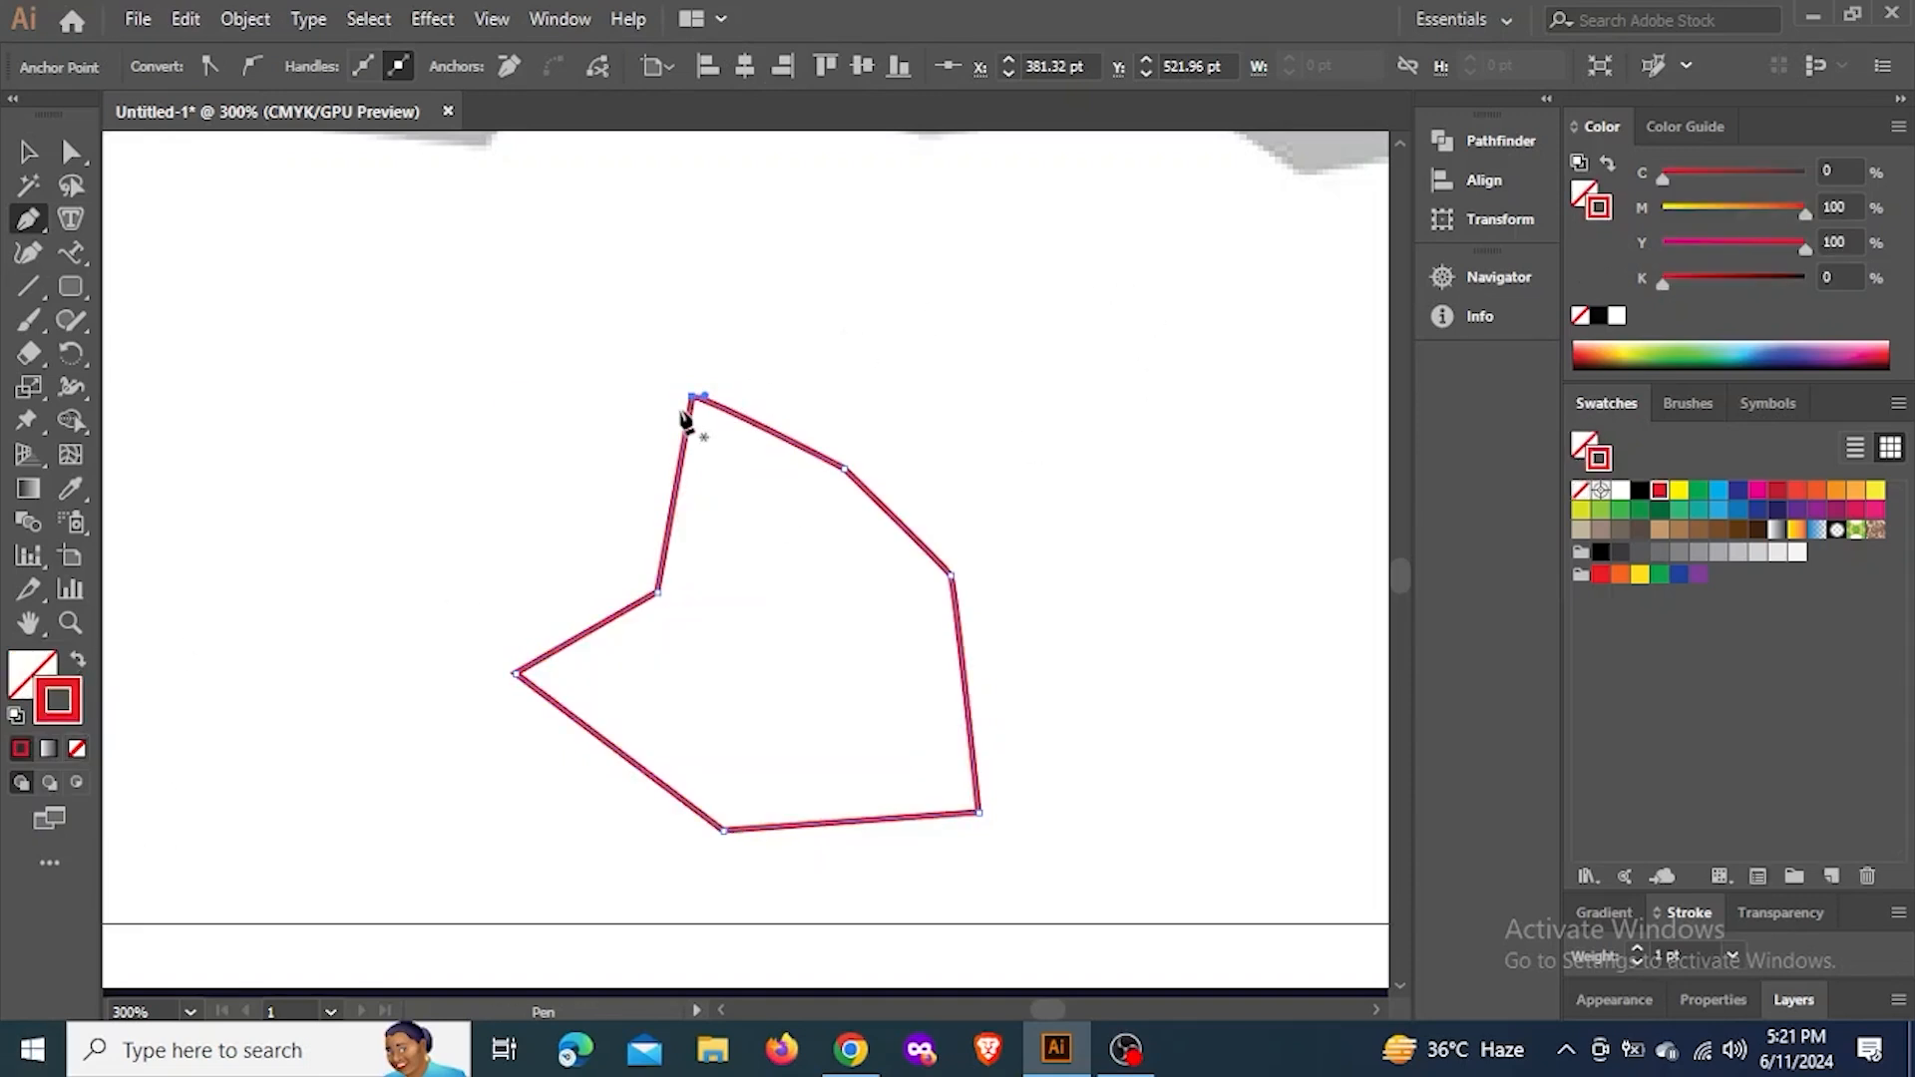
key("ctrl+z")
key("ctrl+z")
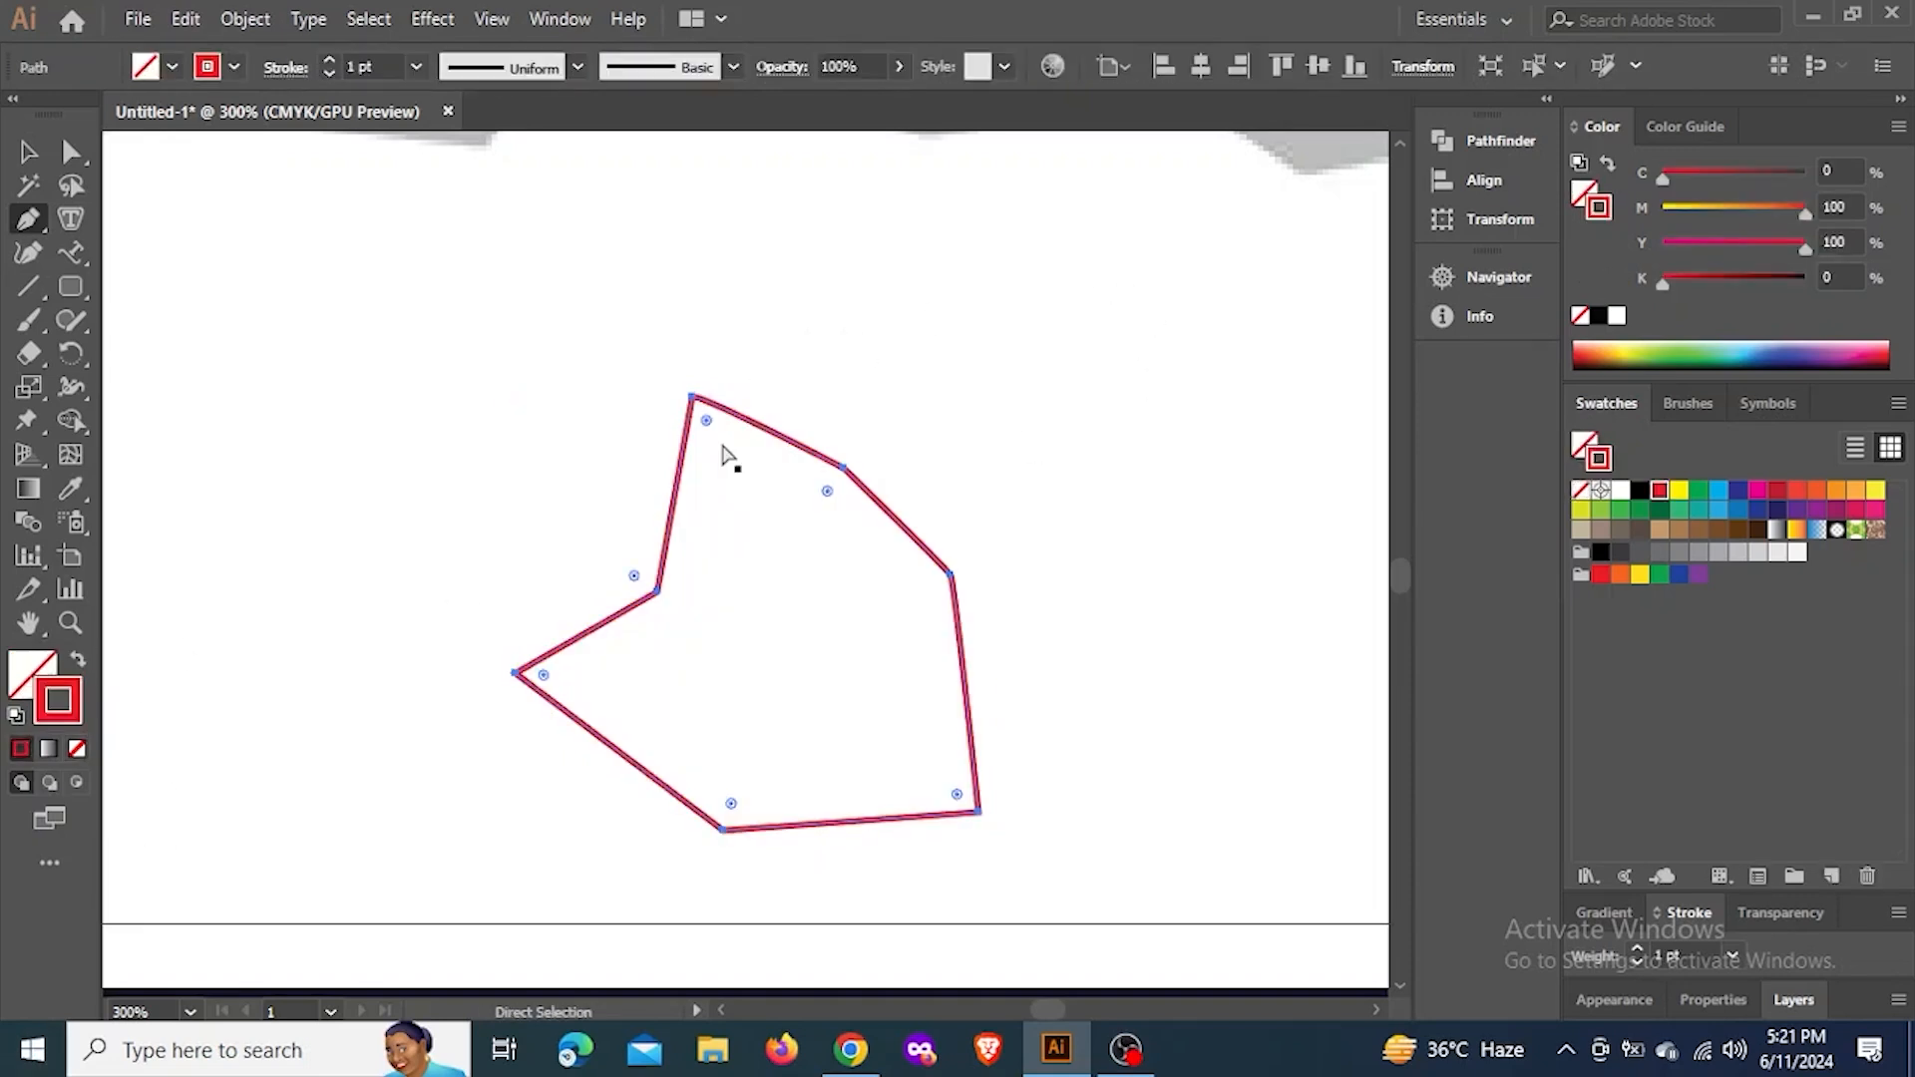
key("ctrl+z")
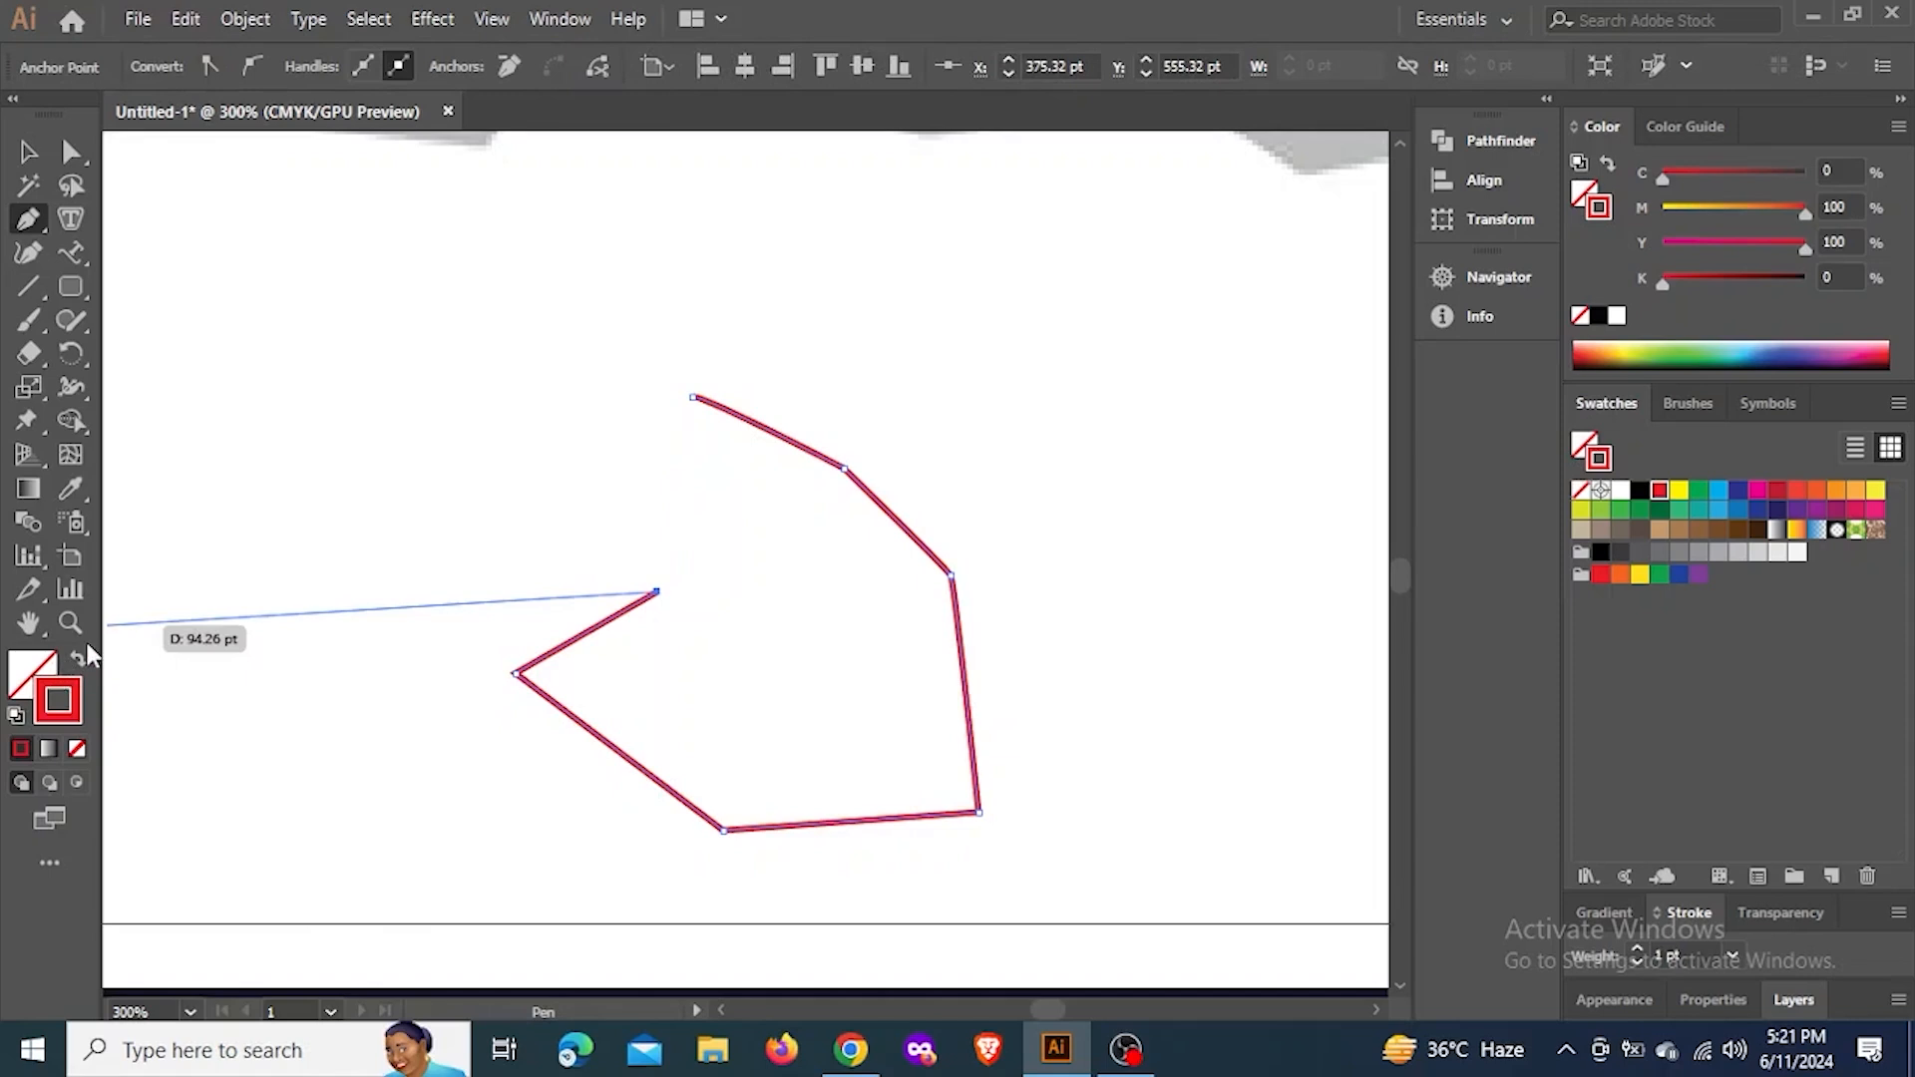
Swap the open path's stroke to a red fill and extend the path with four more straight-line anchors cutting into the shape
left_click(79, 663)
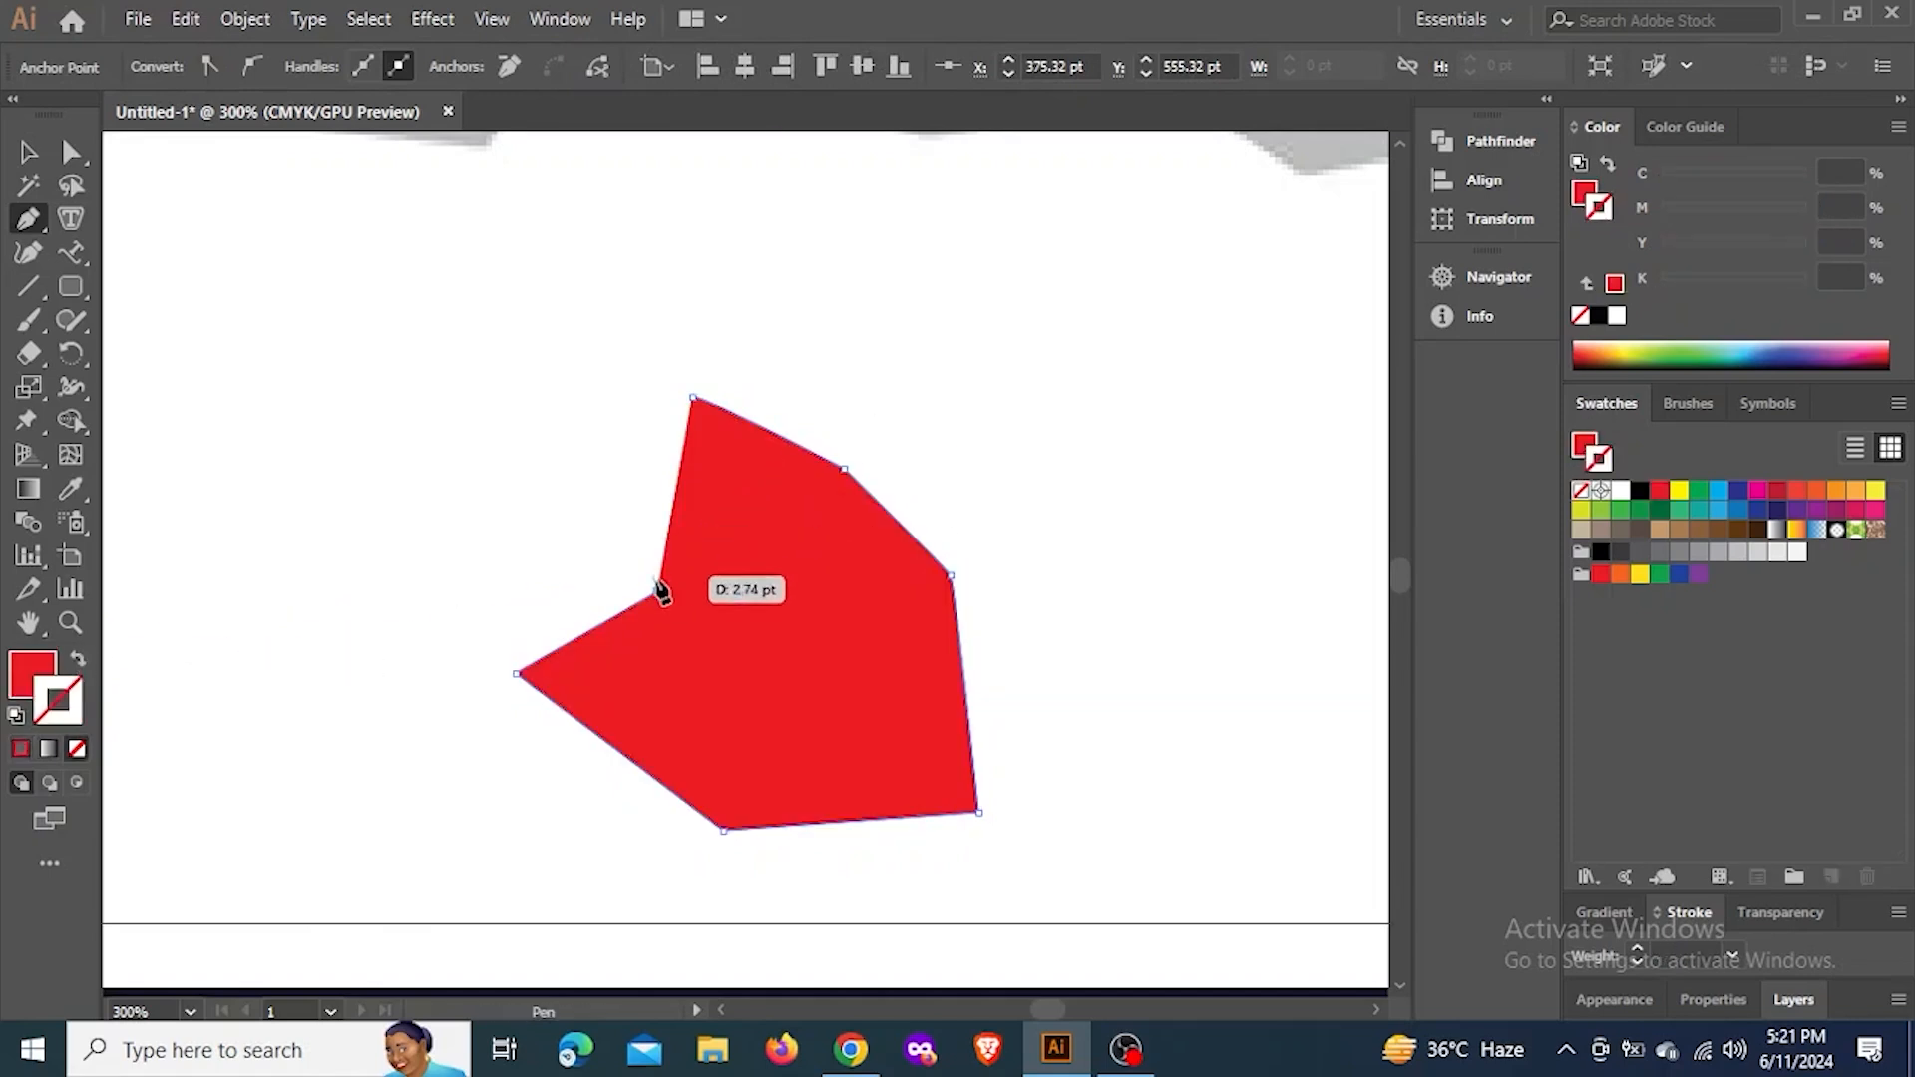
left_click(760, 613)
left_click(909, 578)
left_click(728, 526)
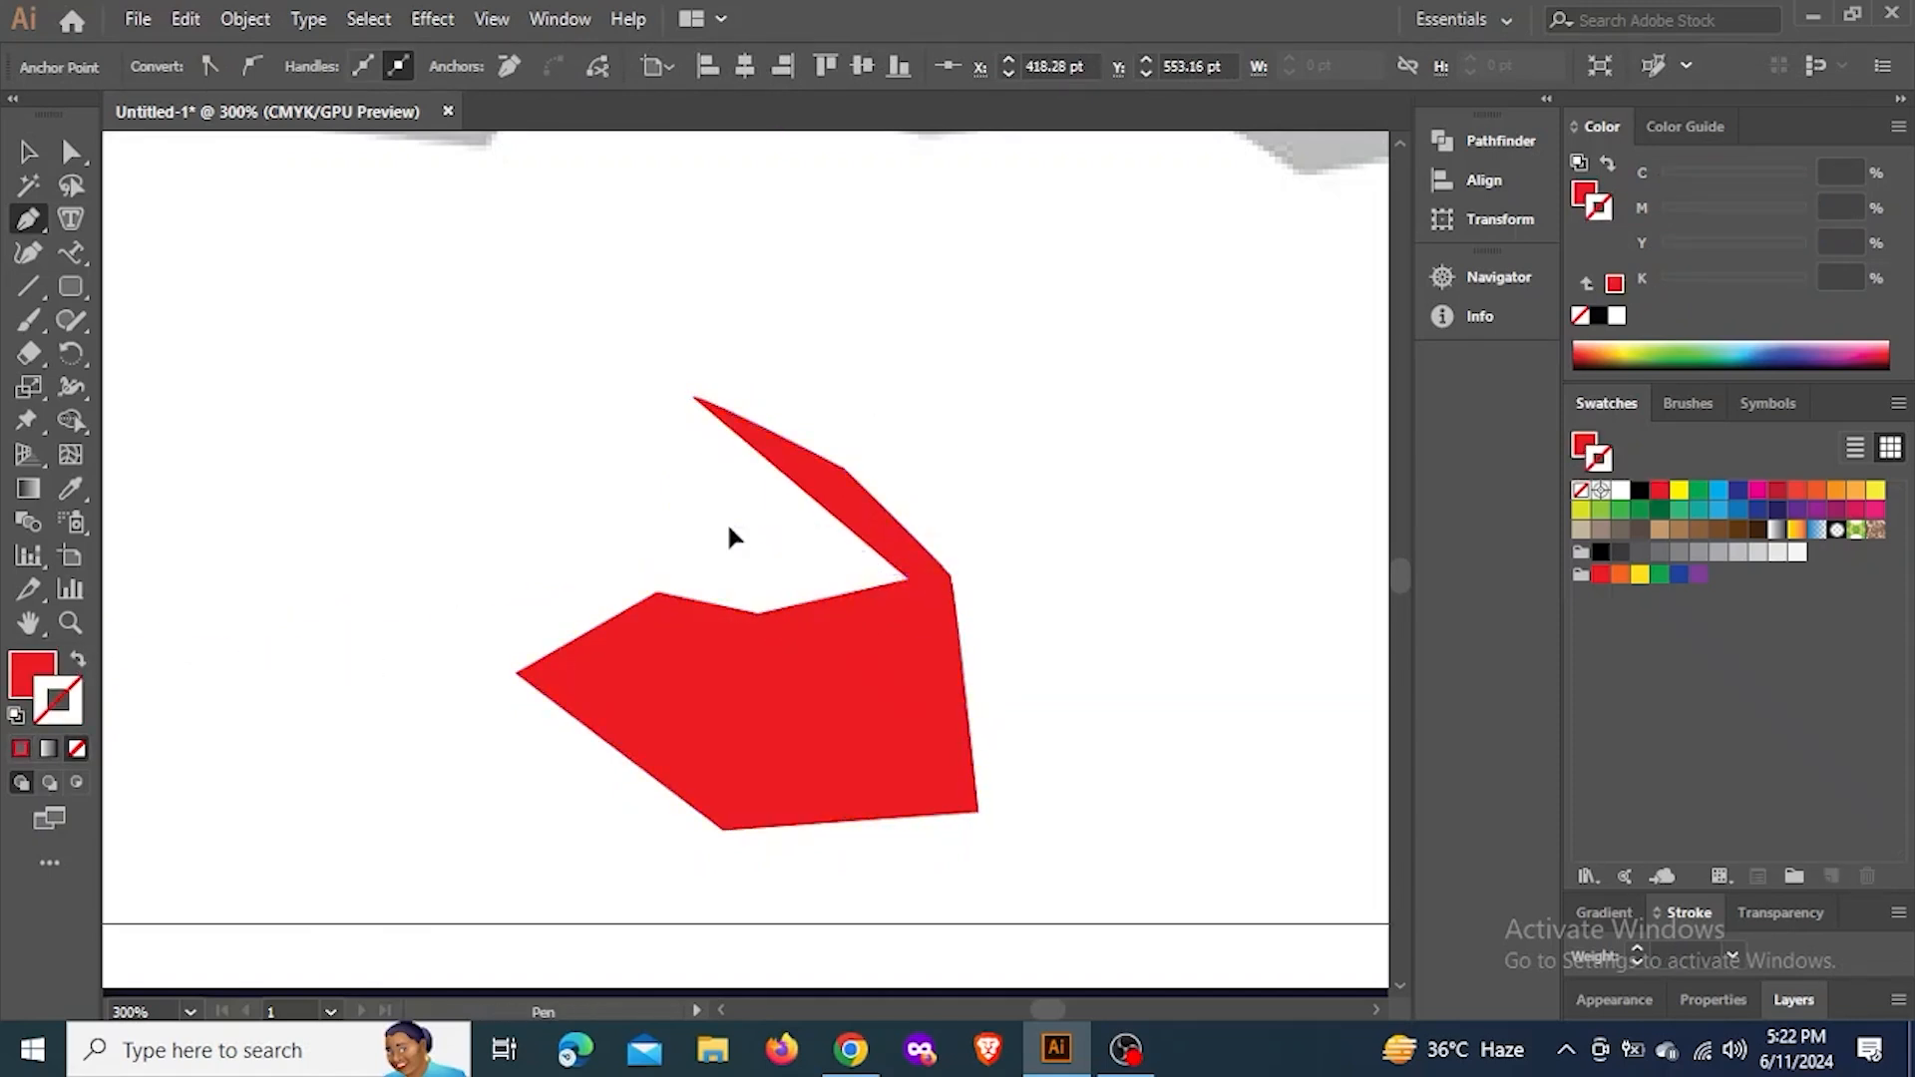
left_click(701, 466)
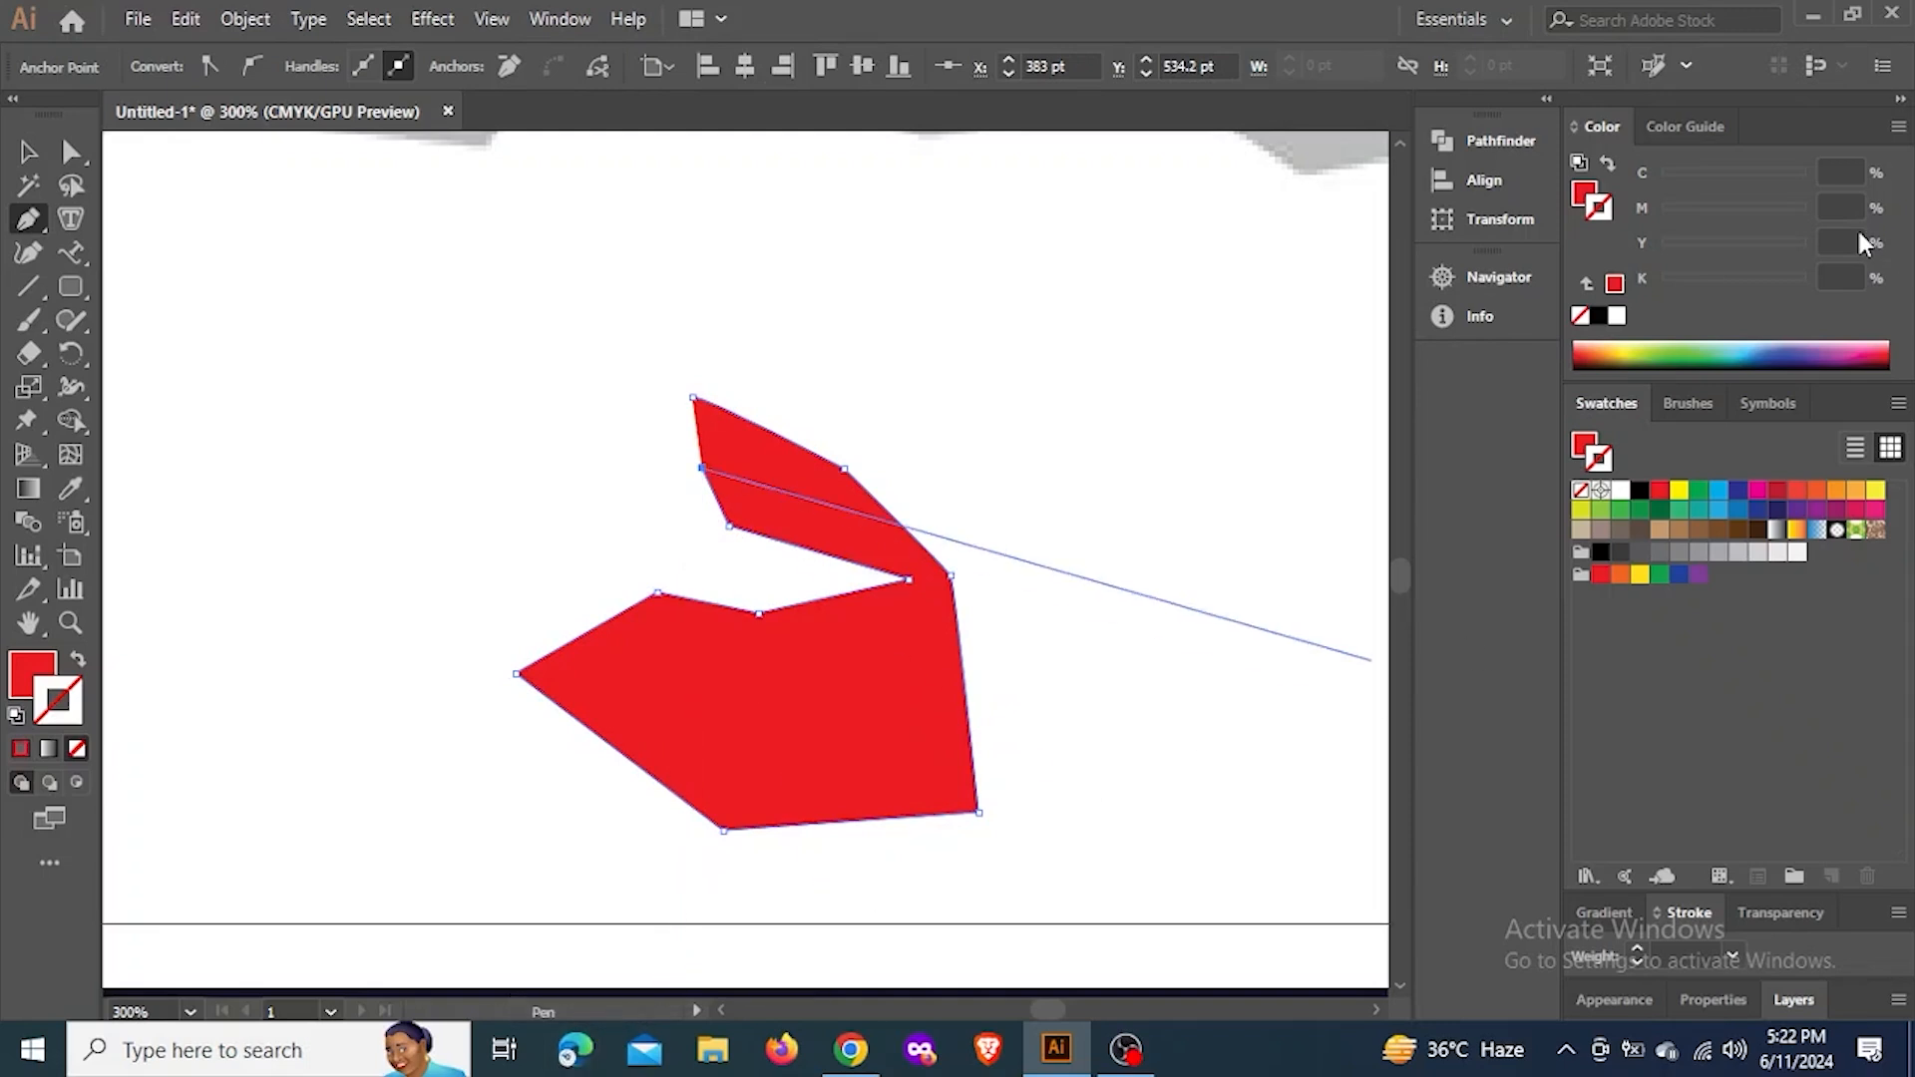
Undo the four added anchors and the swap from red stroke to red fill
key("ctrl+z")
key("ctrl+z")
key("ctrl+z")
key("ctrl+z")
key("ctrl+z")
key("ctrl+z")
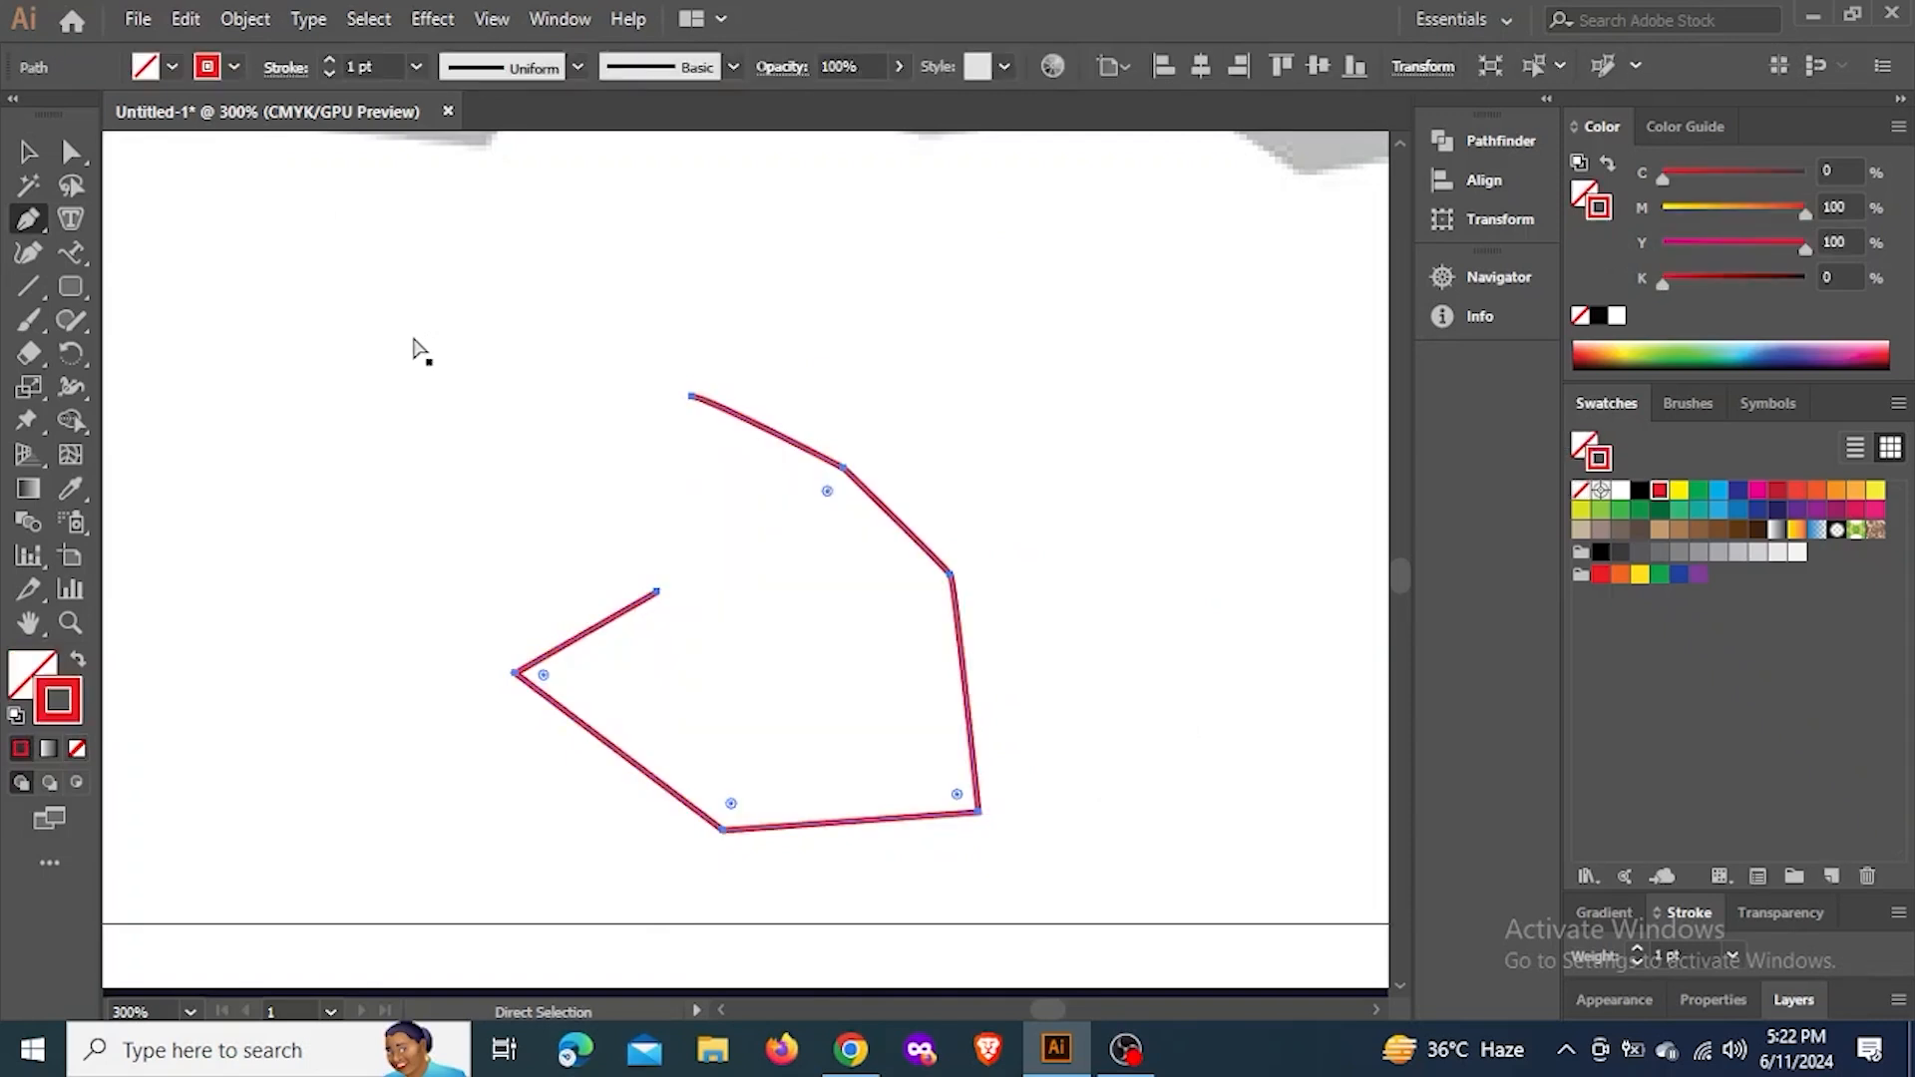
Clear the animal image and all drawn paths from the artboard
left_click(28, 152)
scroll(972, 514, "down", 3)
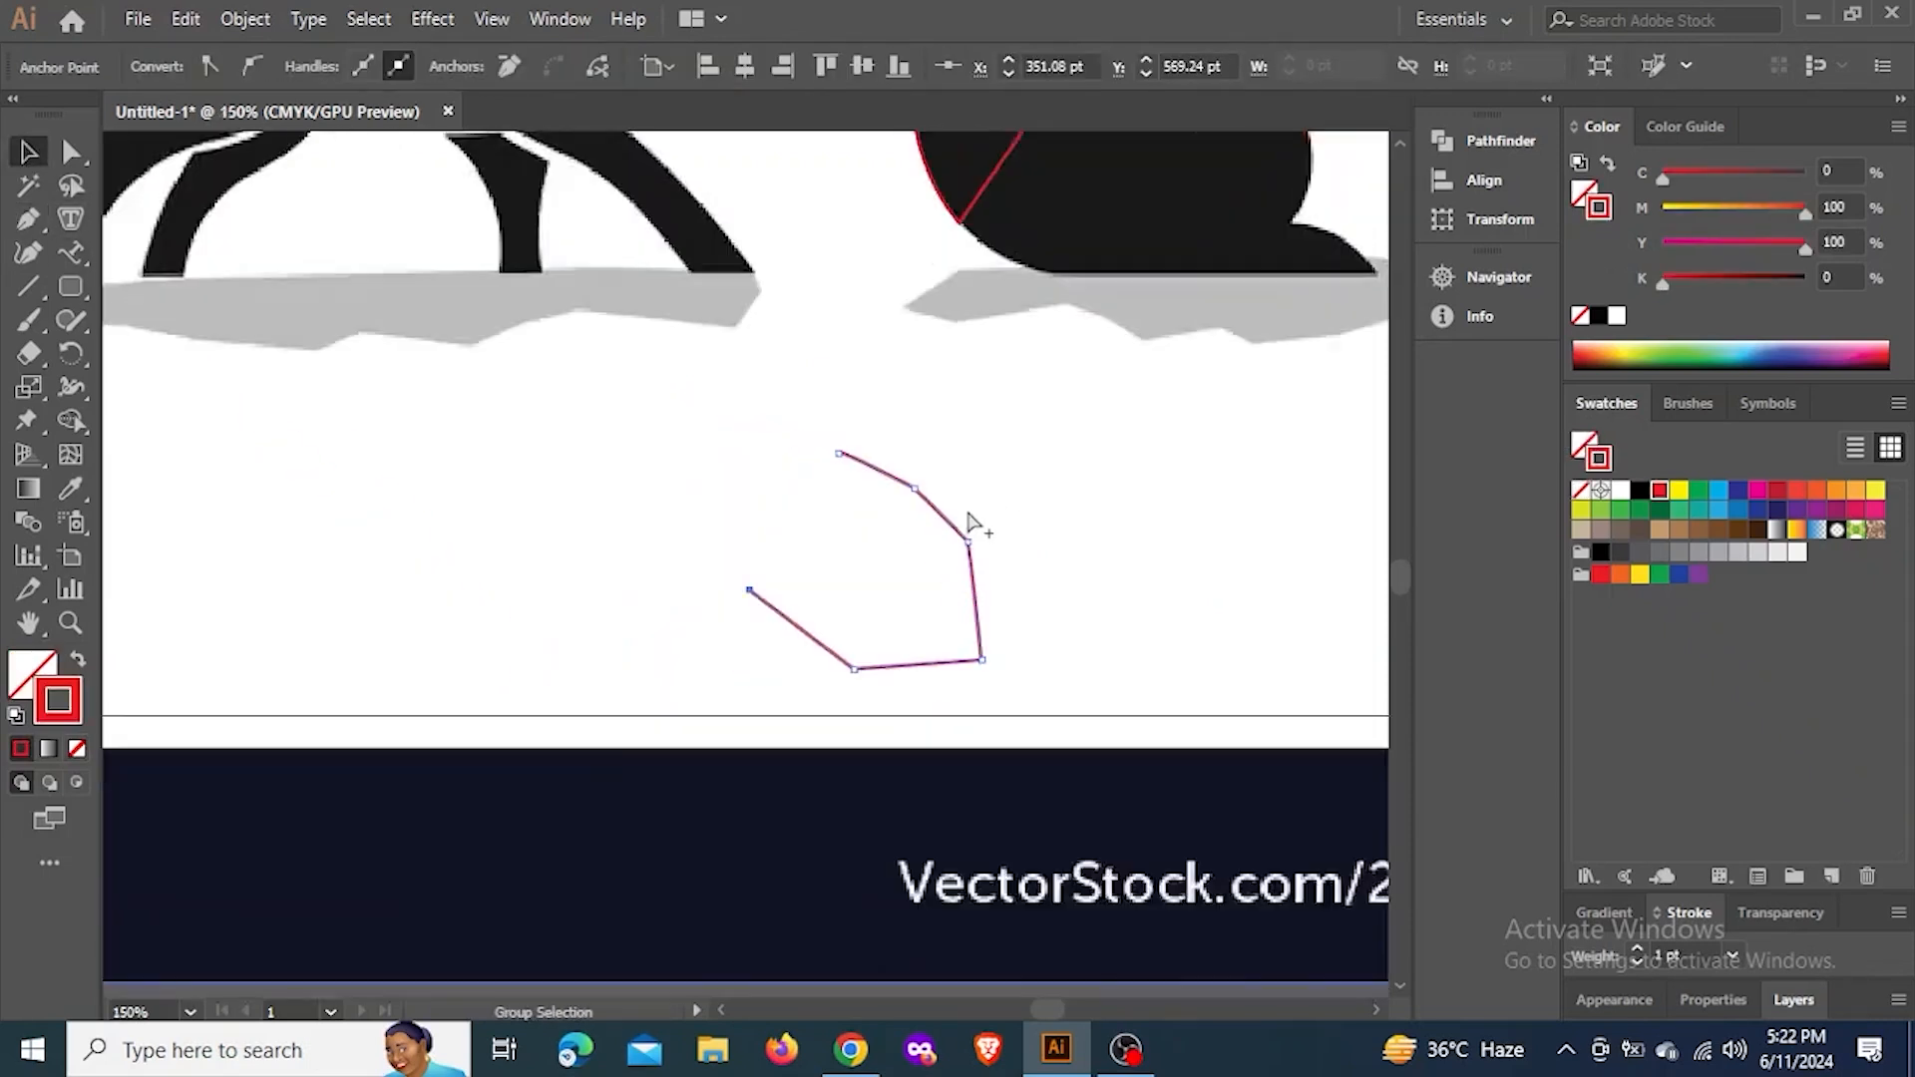
left_click_drag(1017, 513, 544, 538)
scroll(696, 511, "down", 3)
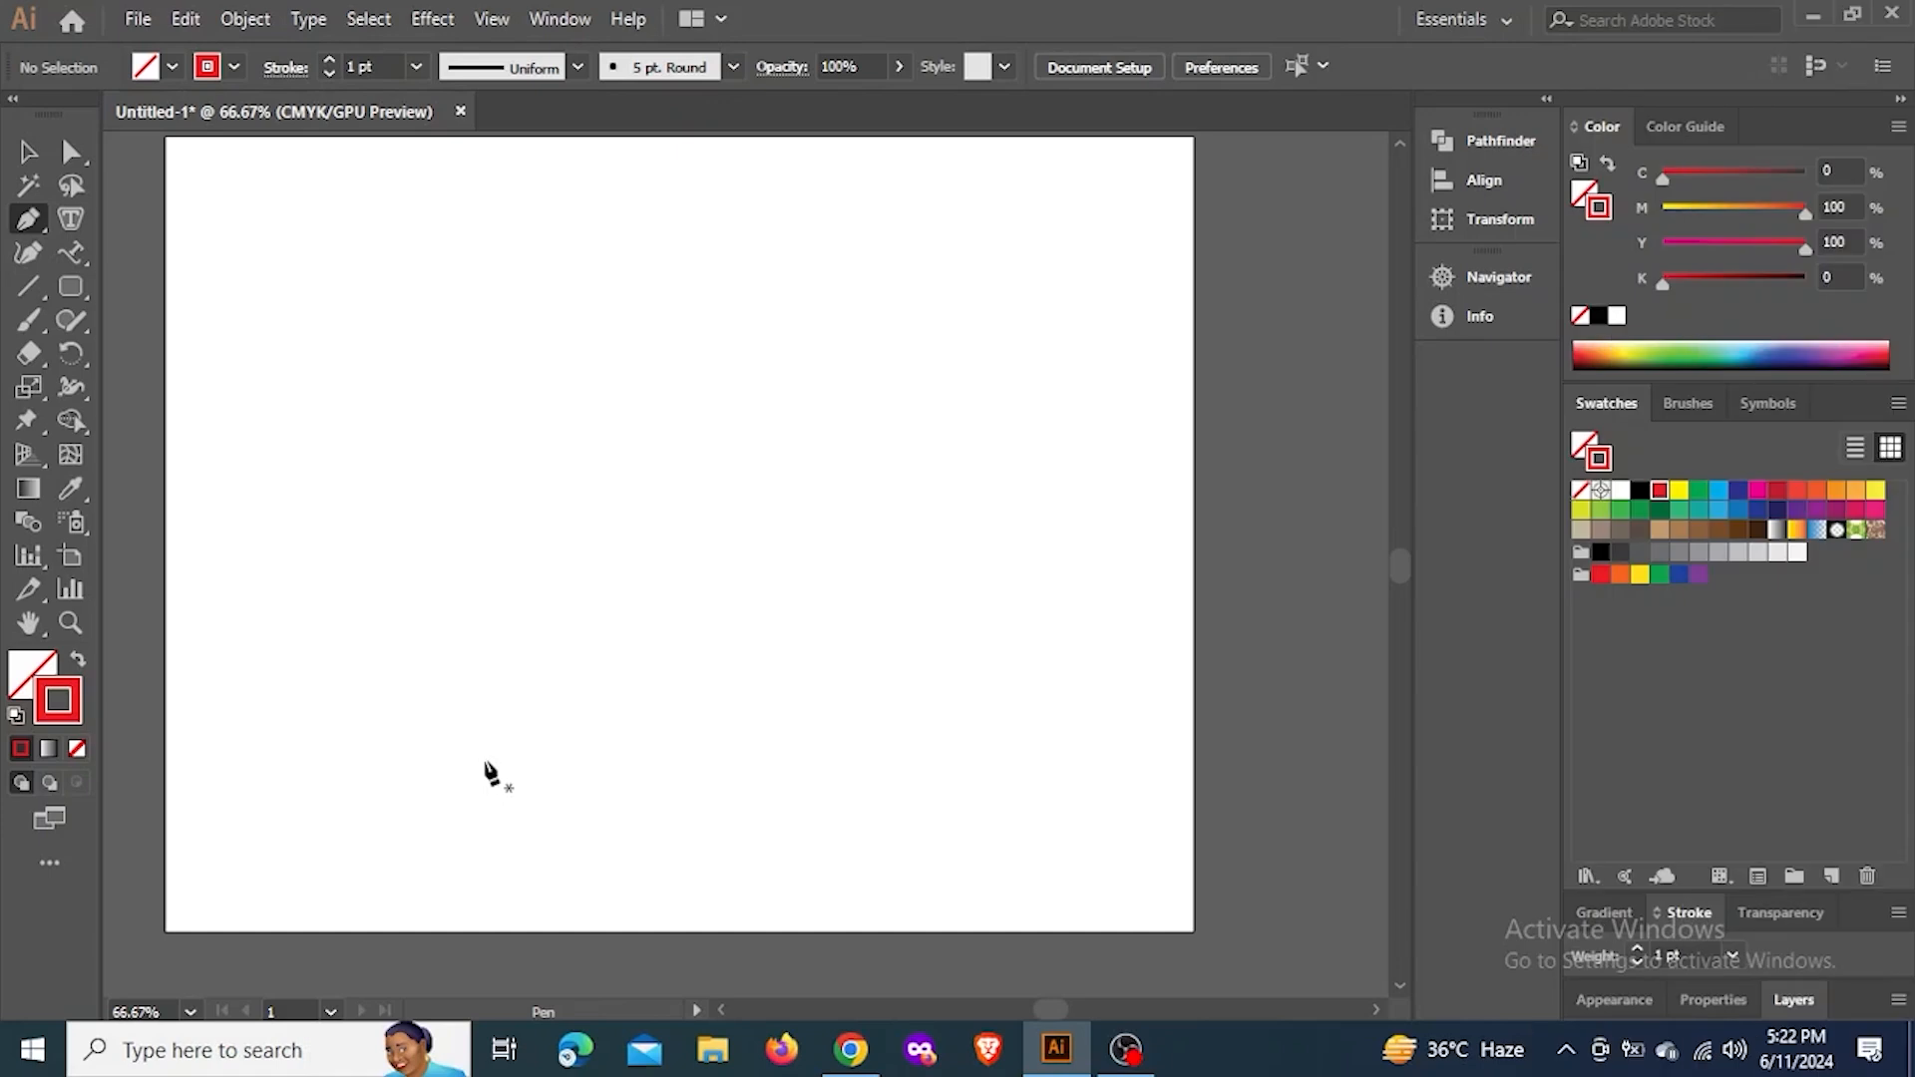
Draw a tree trunk's curved left side with the Pen tool and extend a straight horizontal base from its lower end
left_click(483, 760)
left_click_drag(562, 457, 489, 315)
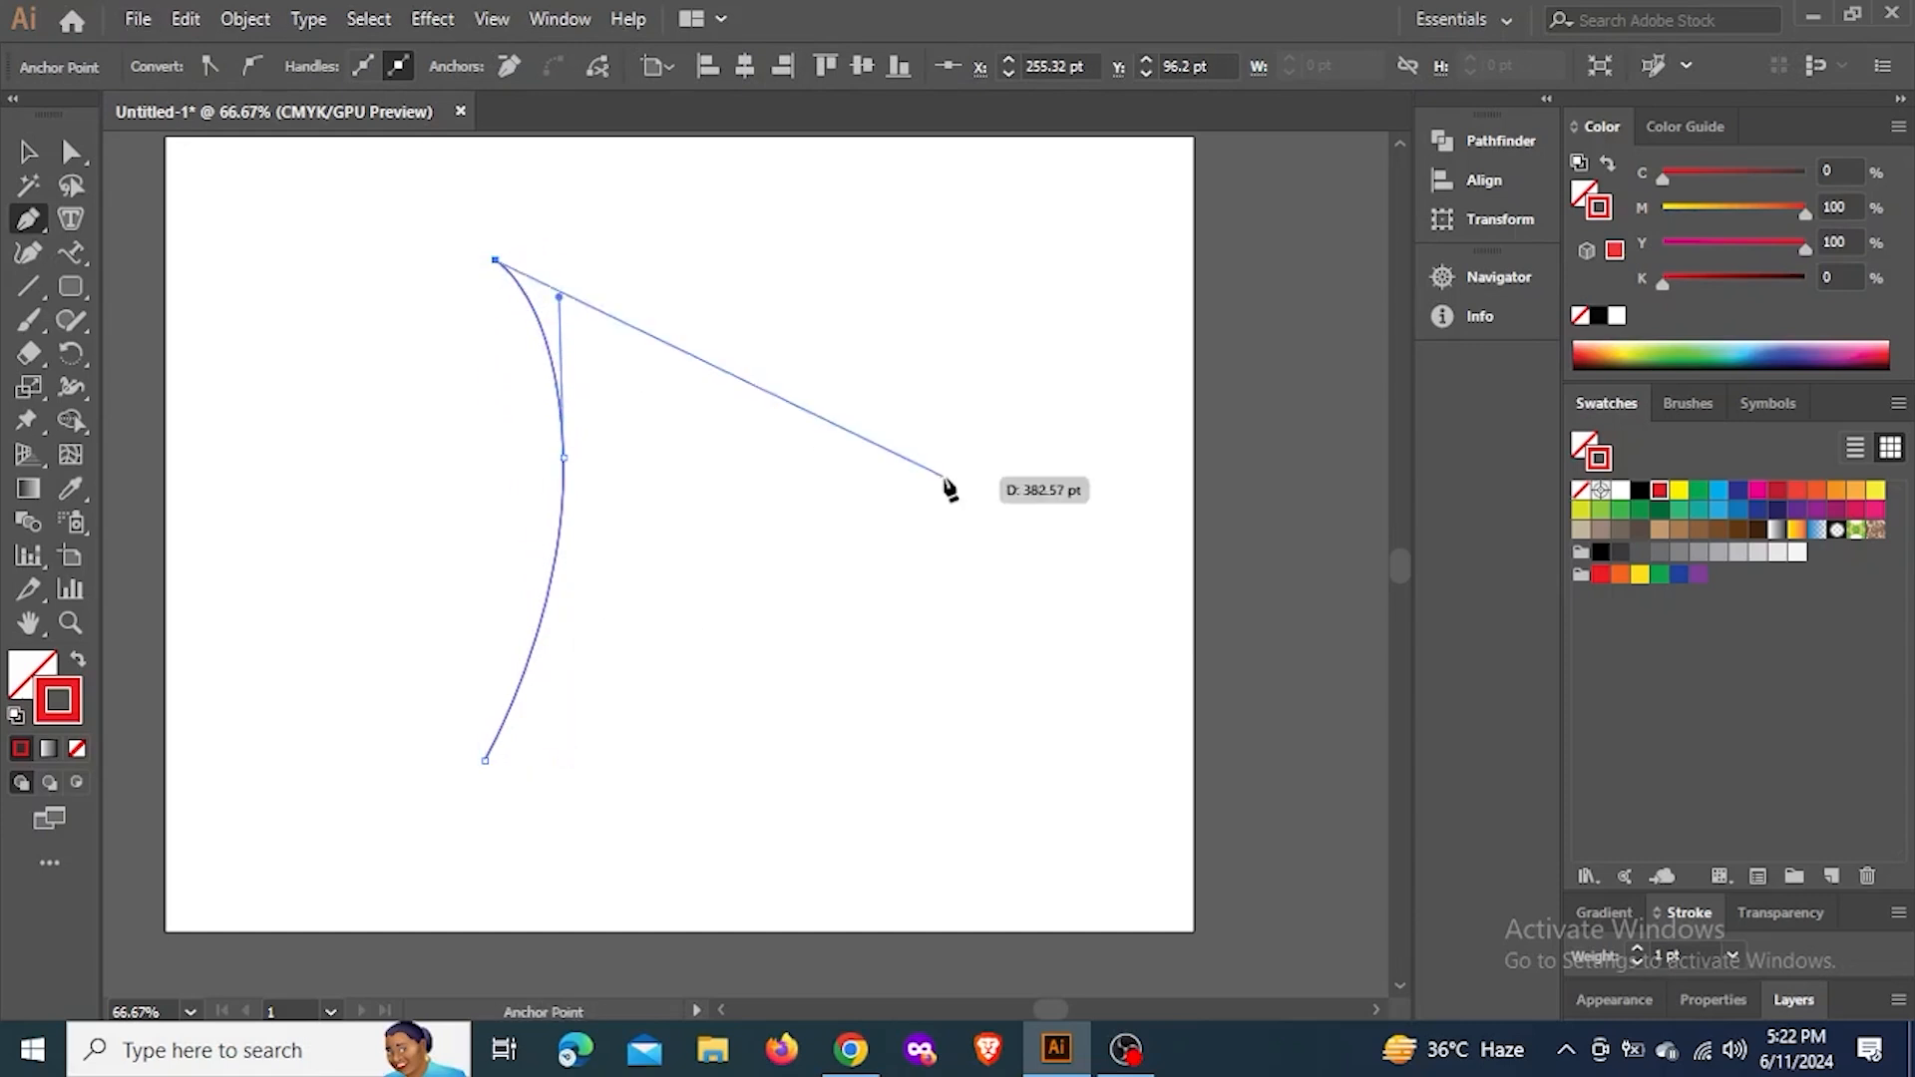
key("Escape")
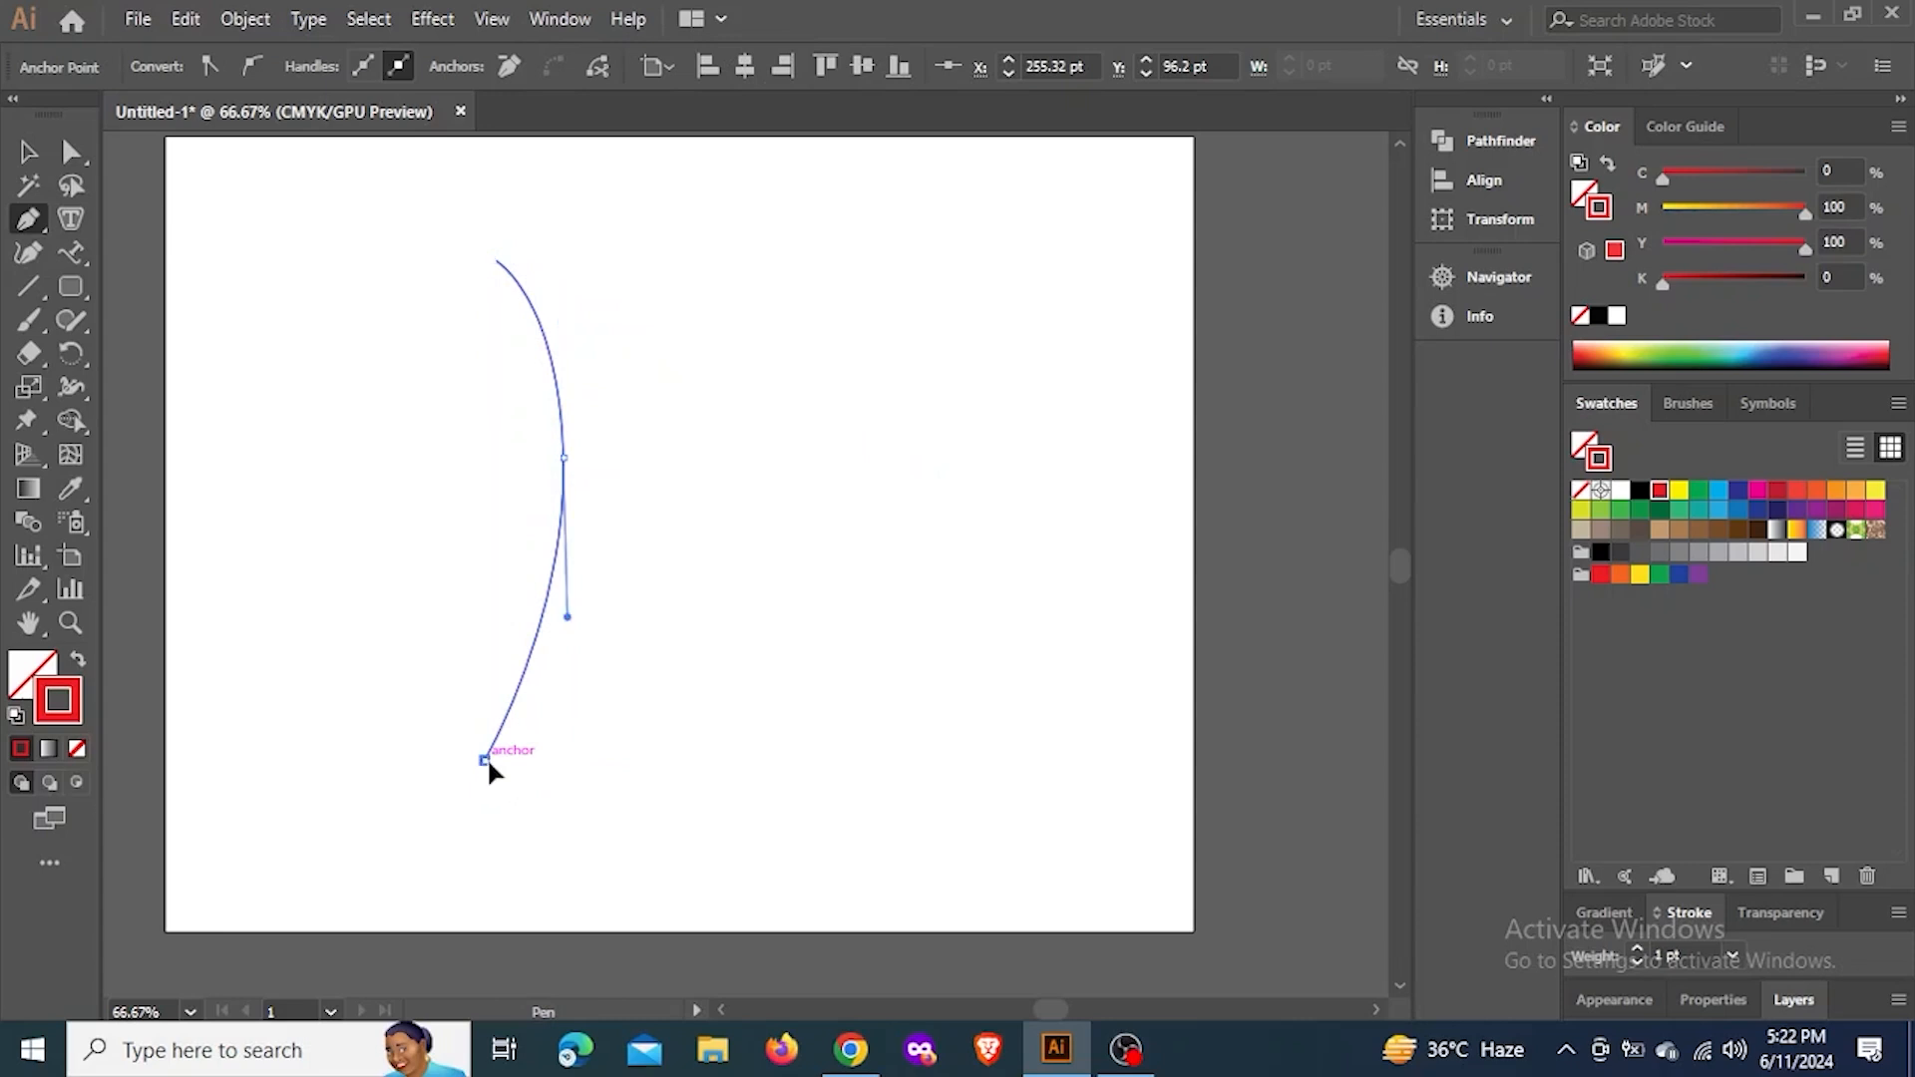
left_click(485, 760)
left_click(607, 760)
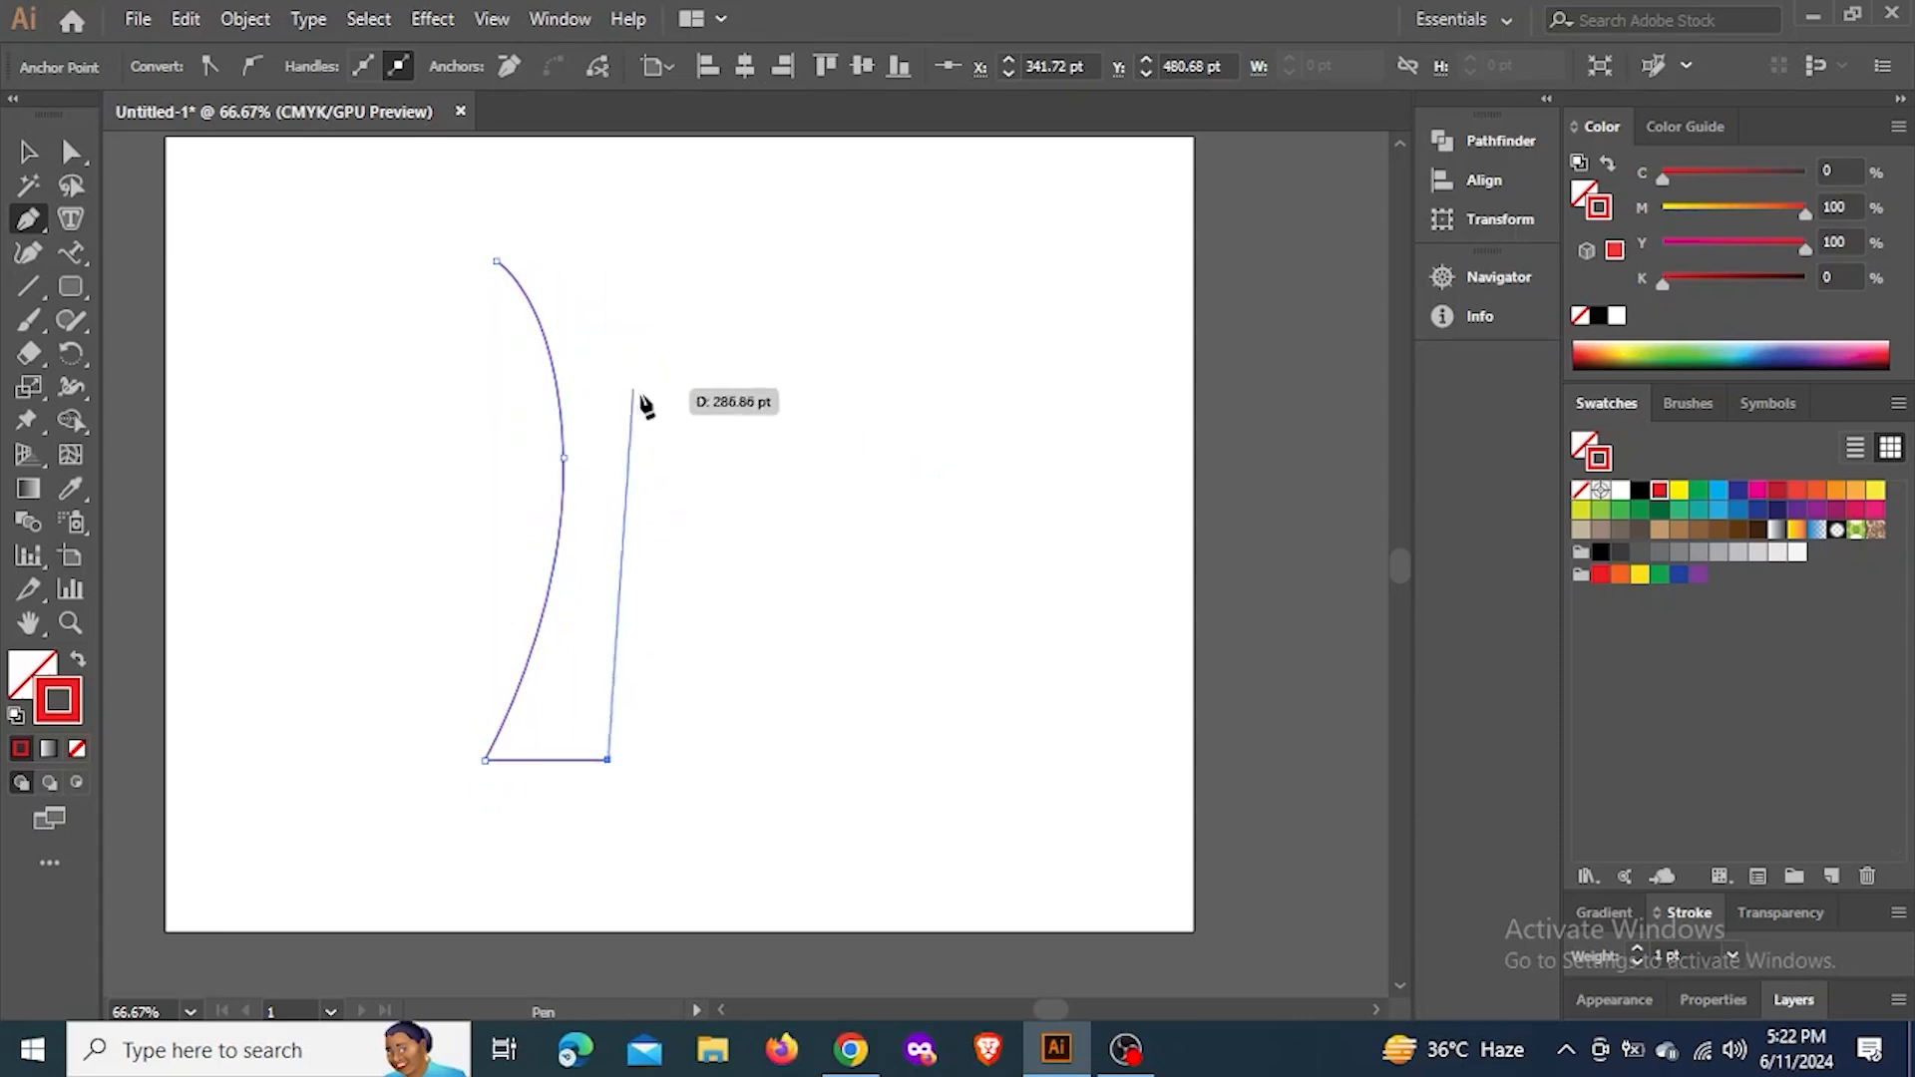
left_click(807, 760)
Draw the trunk's curved right side flaring to a pointed tip, curve back inward, and add a short vertical segment upward
left_click_drag(718, 445, 706, 252)
key("space")
left_click_drag(816, 291, 791, 451)
left_click(821, 403)
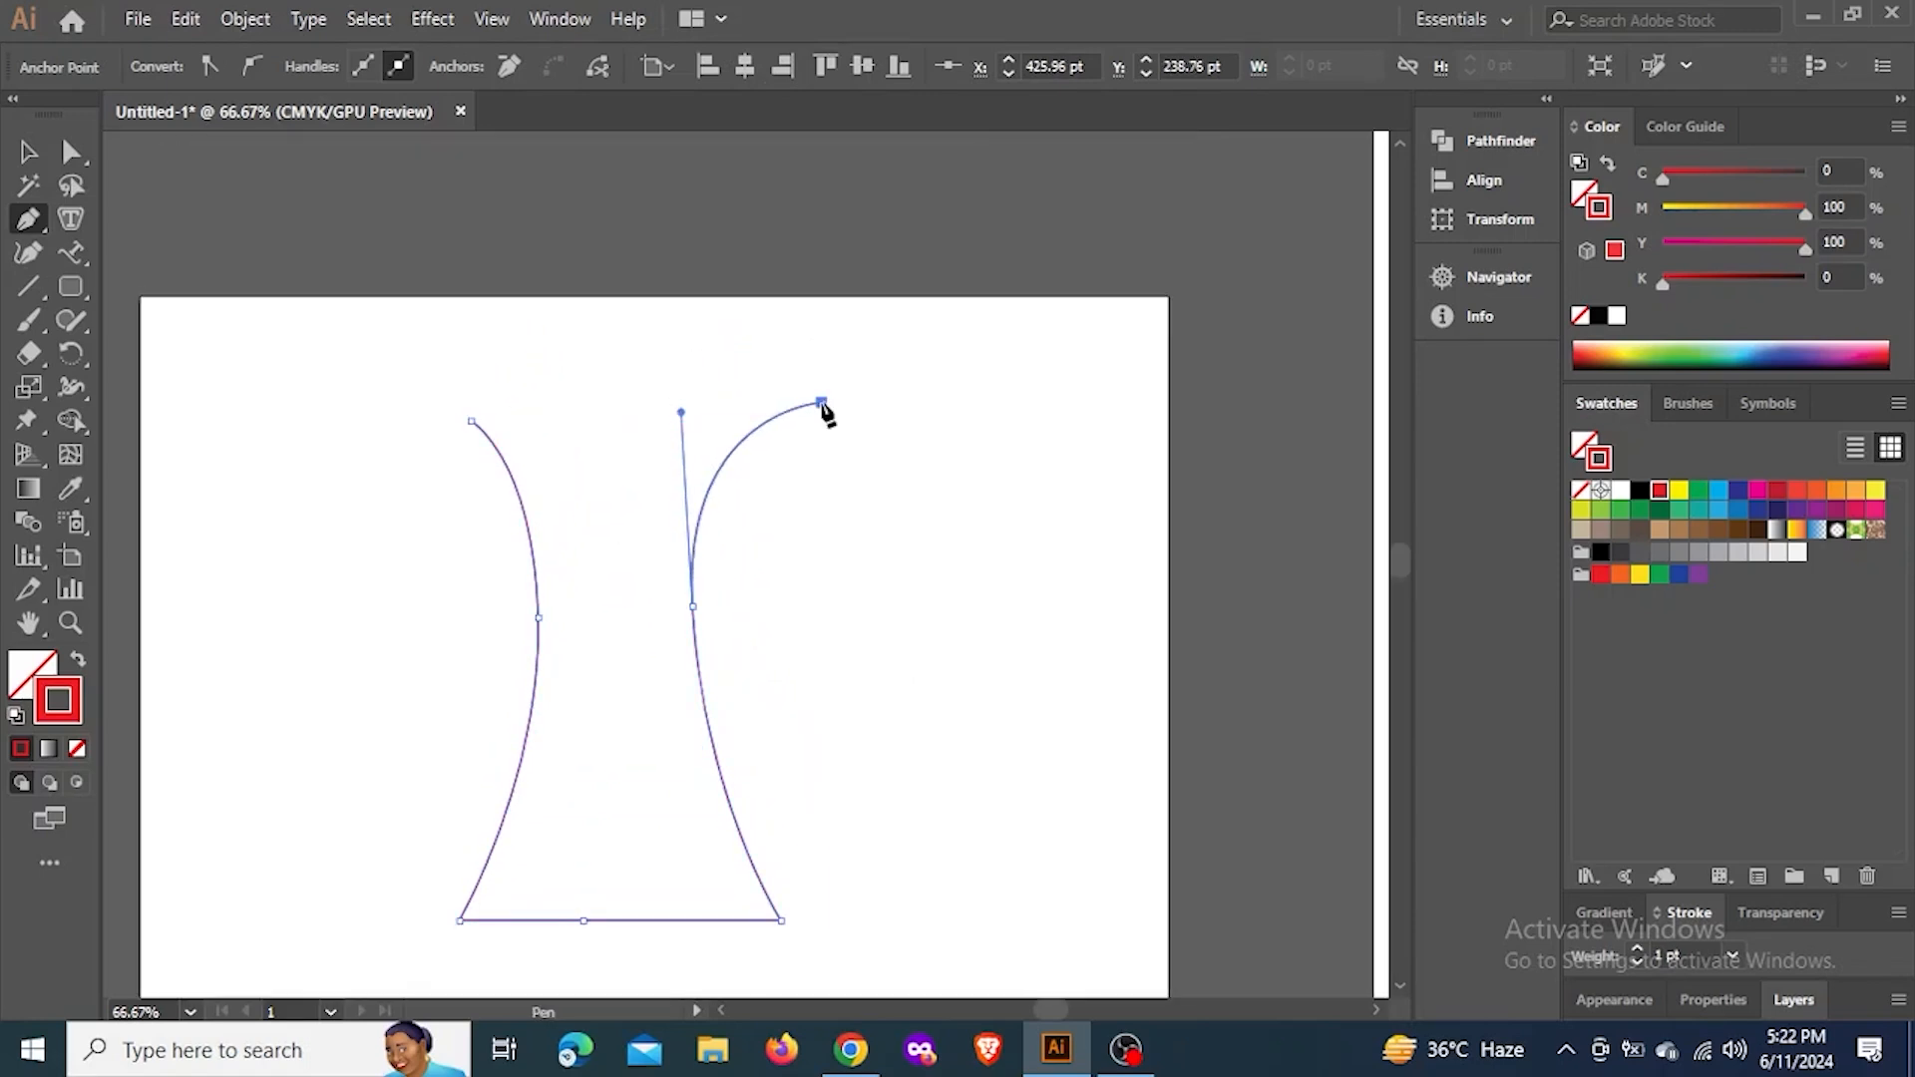
left_click_drag(640, 489, 575, 622)
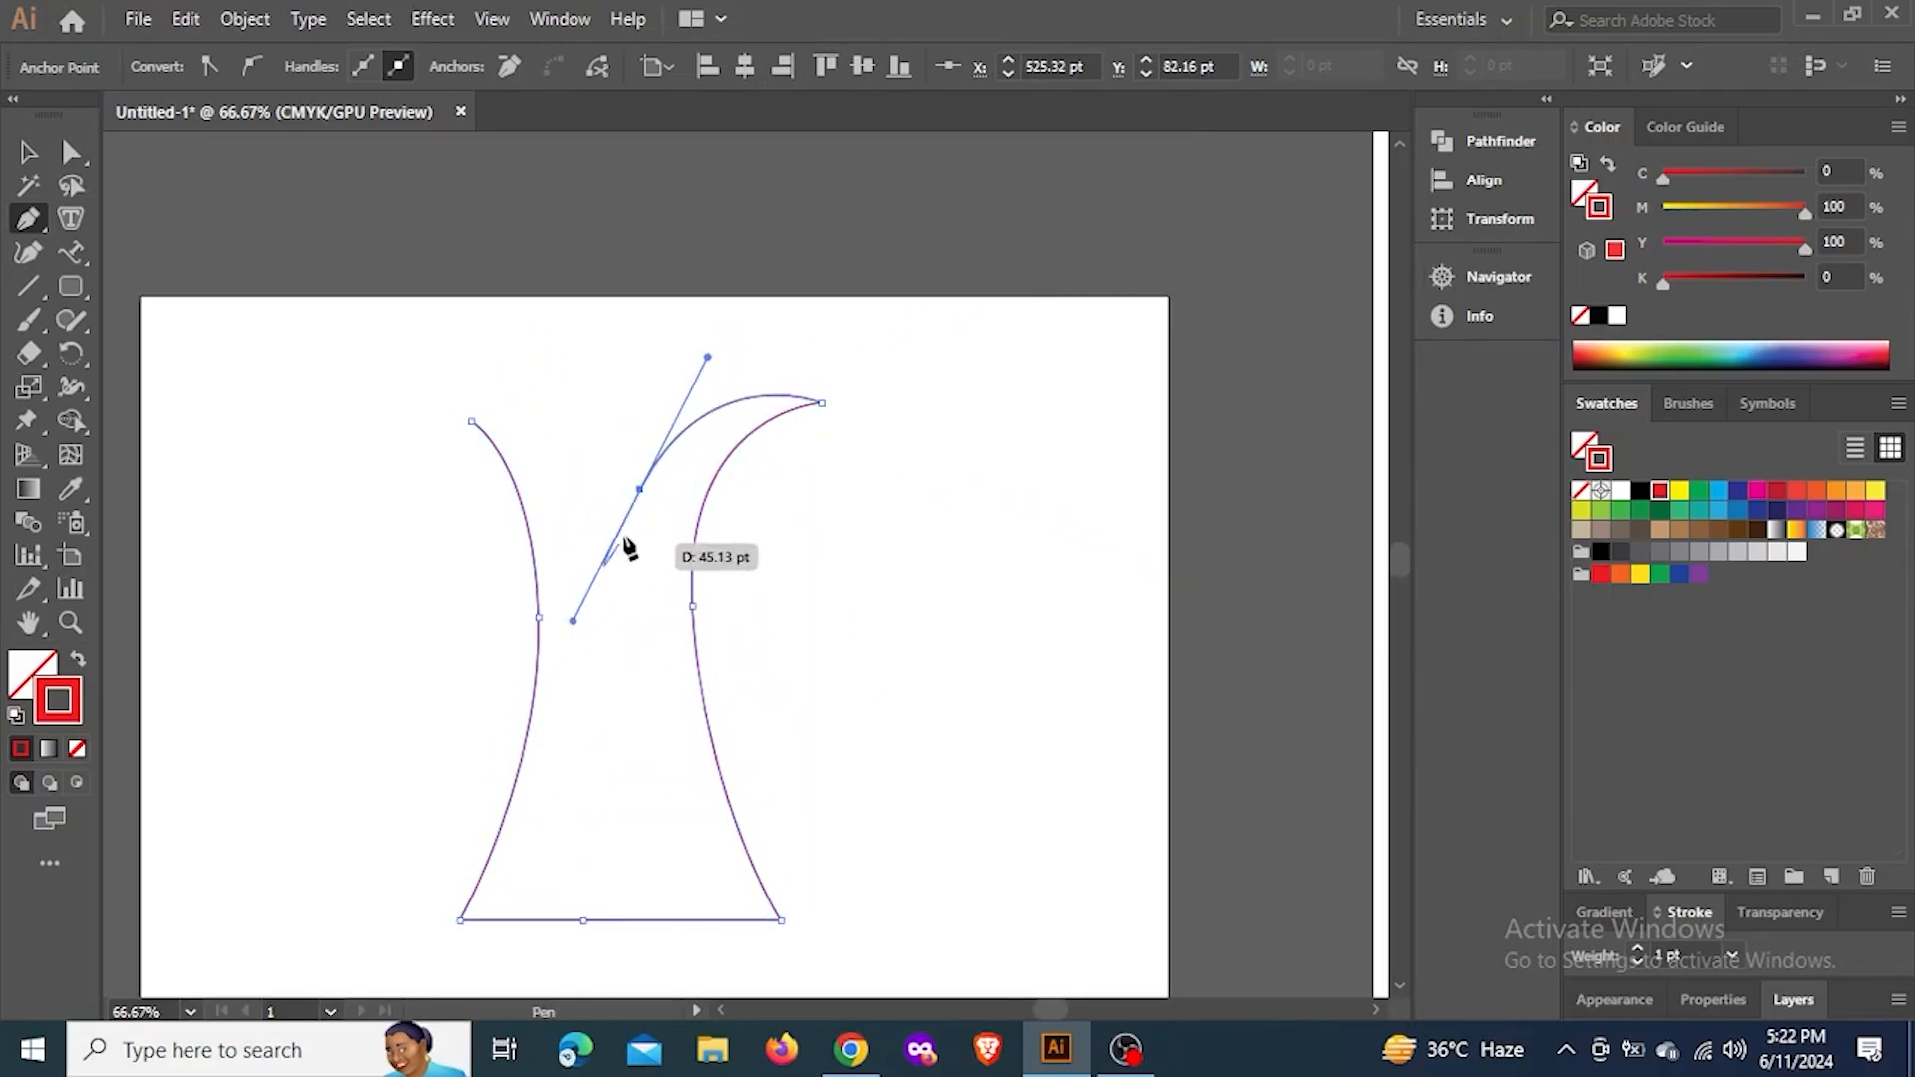
left_click(639, 401)
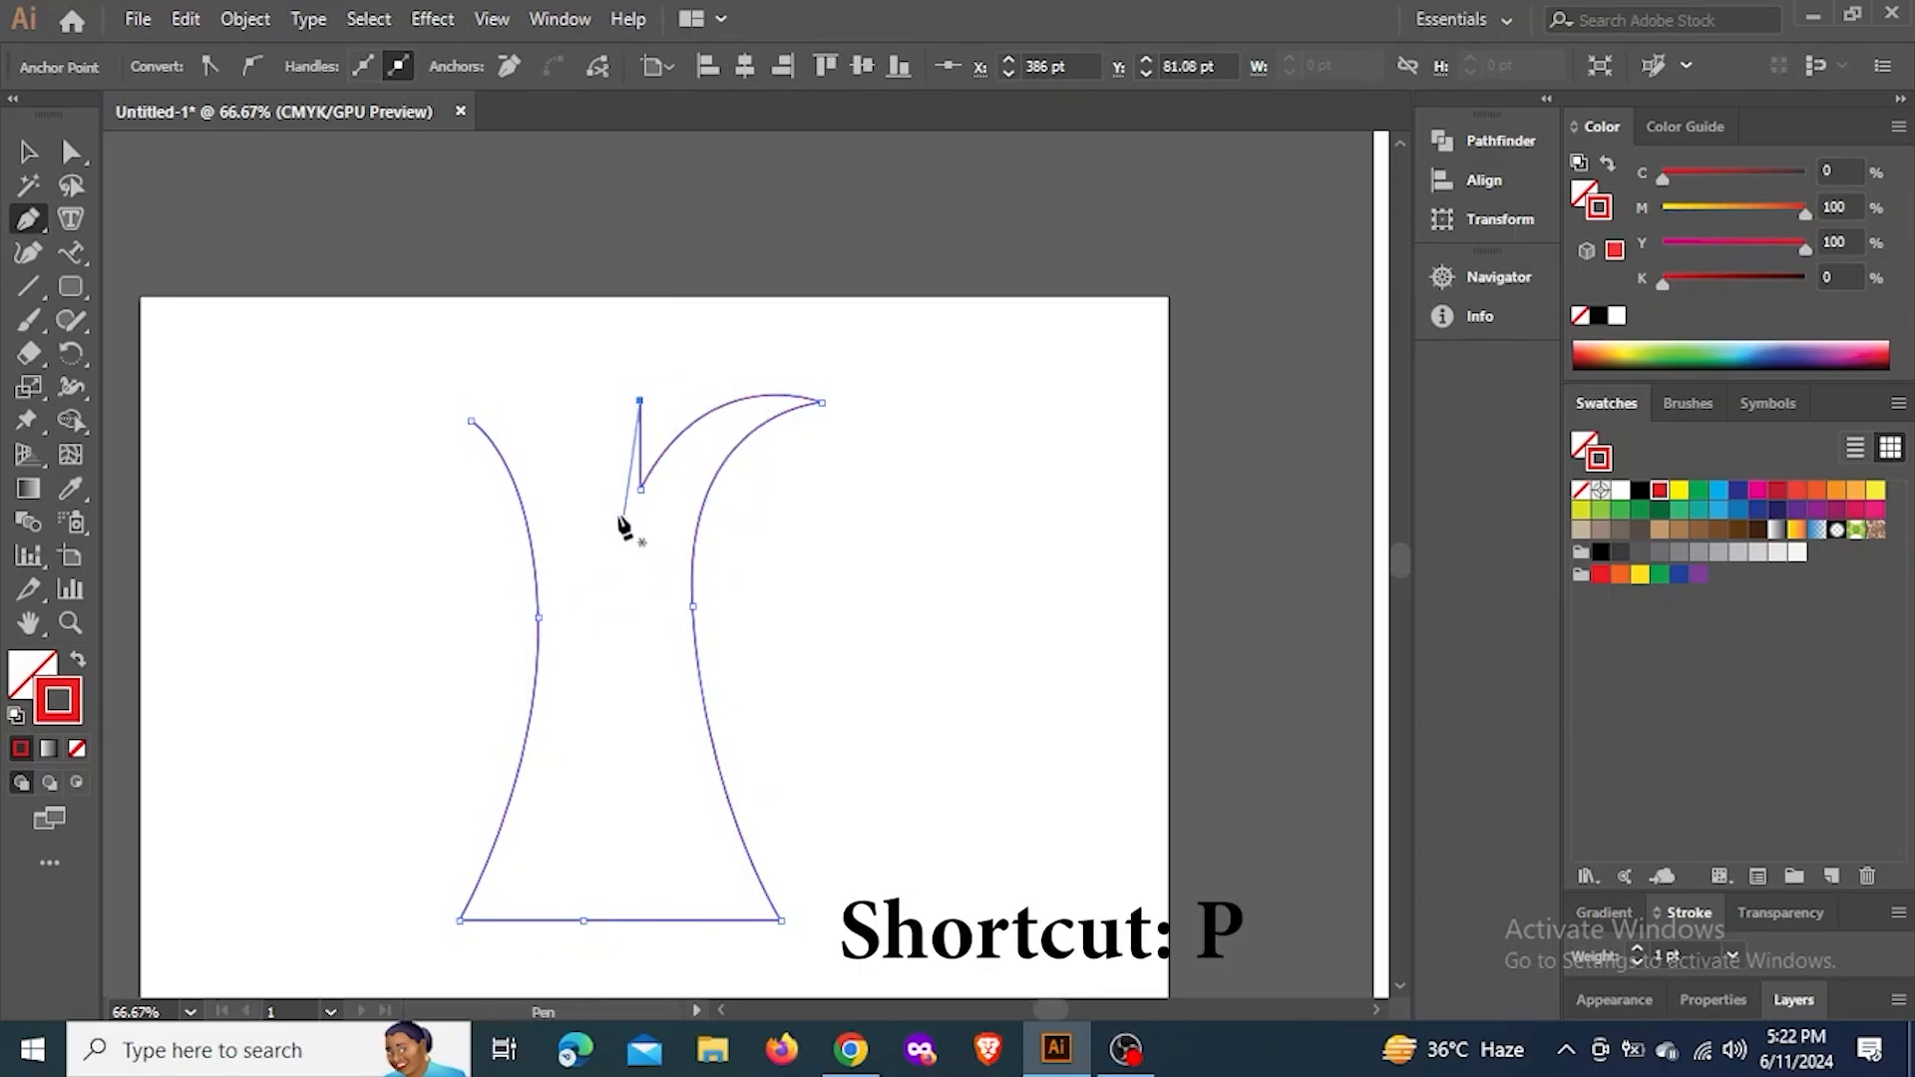
Continue the trunk's left tip with an inward curve and a short straight upward segment, leaving the path open and deselected
left_click(470, 420)
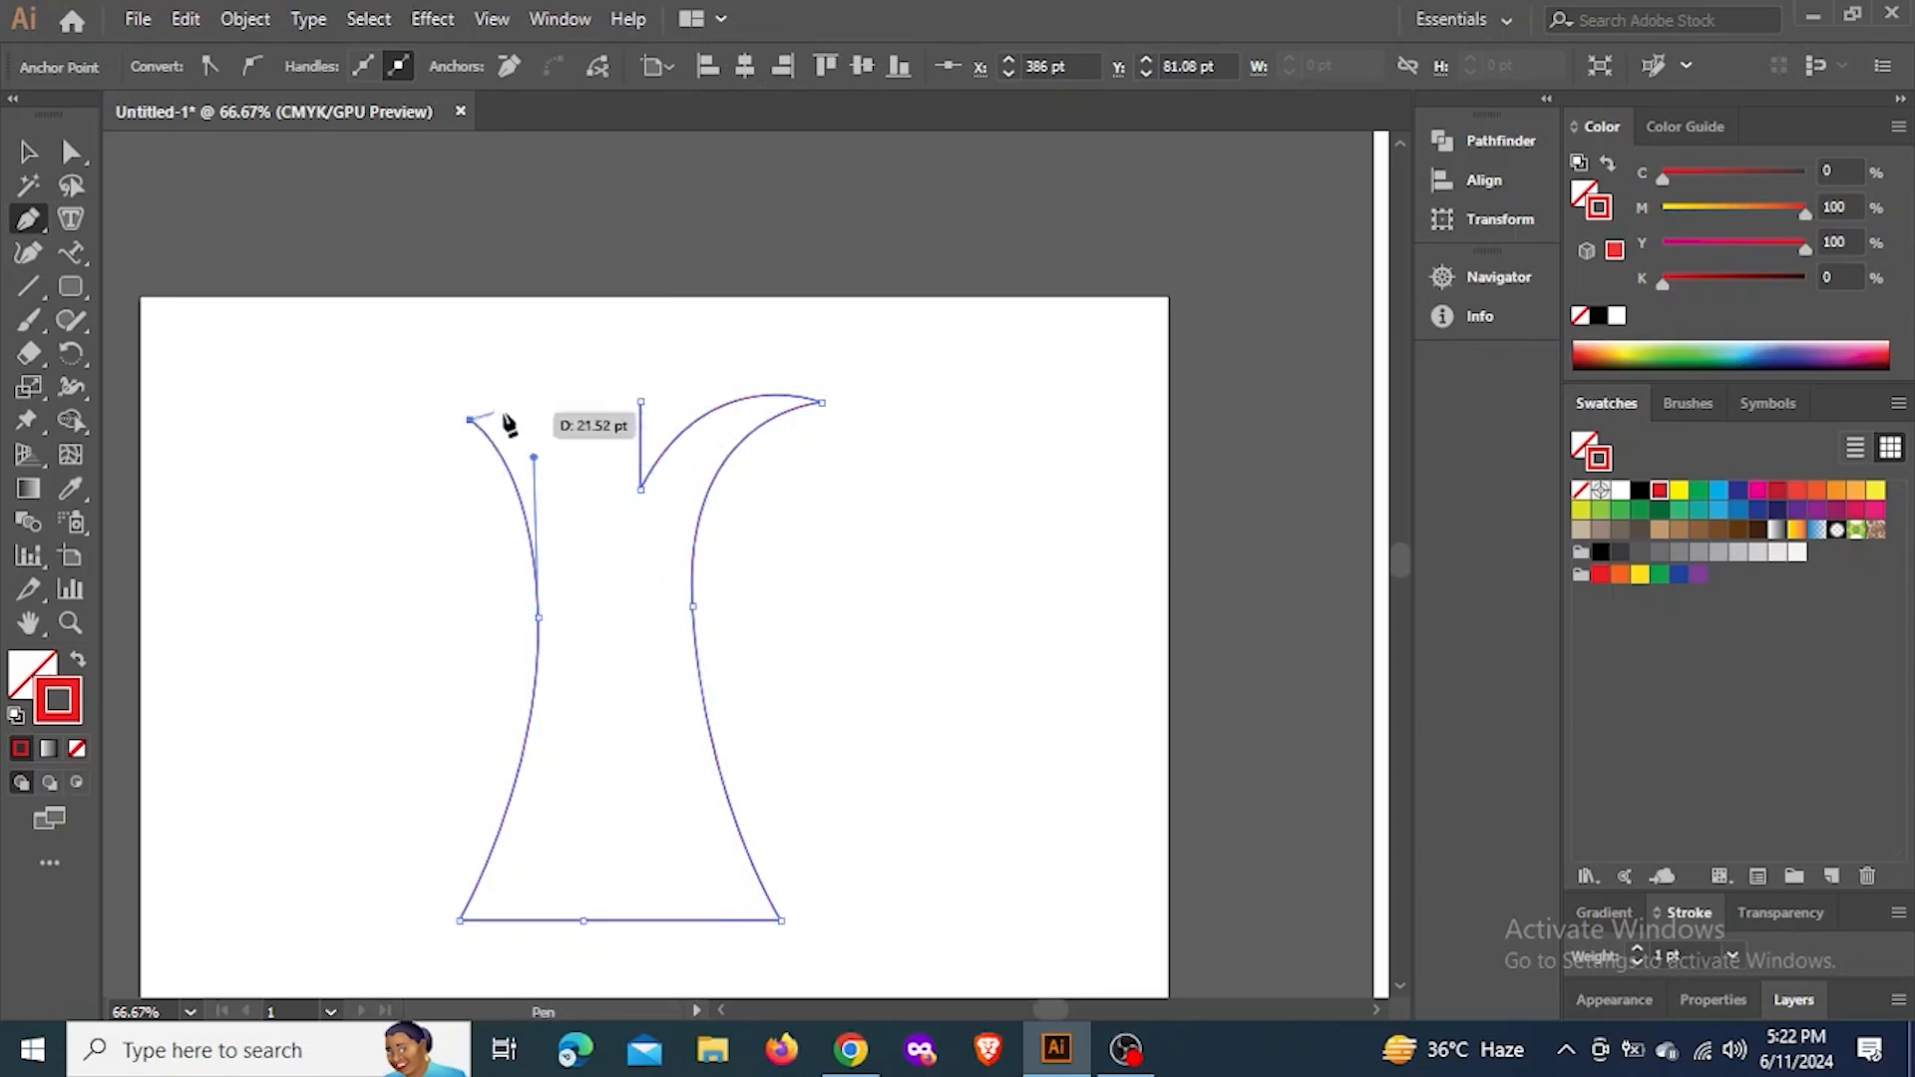
left_click_drag(562, 483, 588, 546)
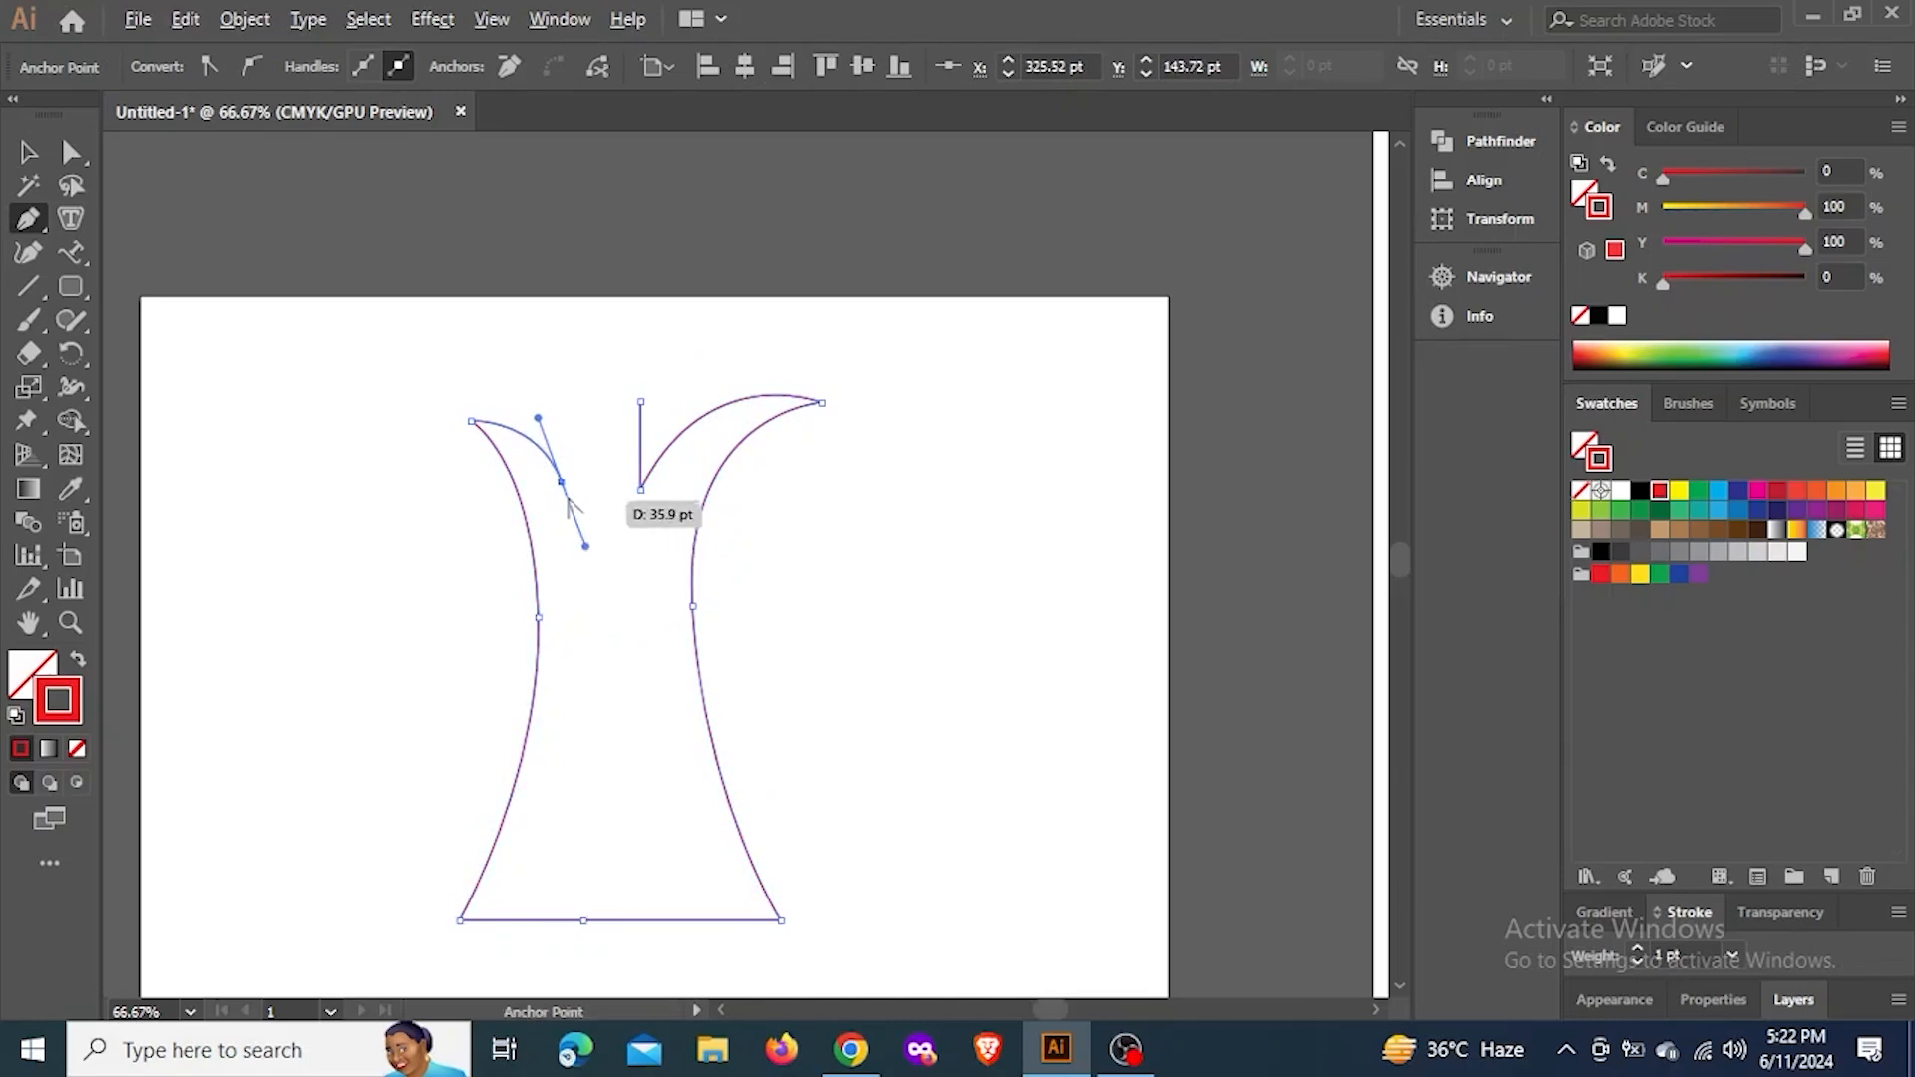
left_click(562, 483)
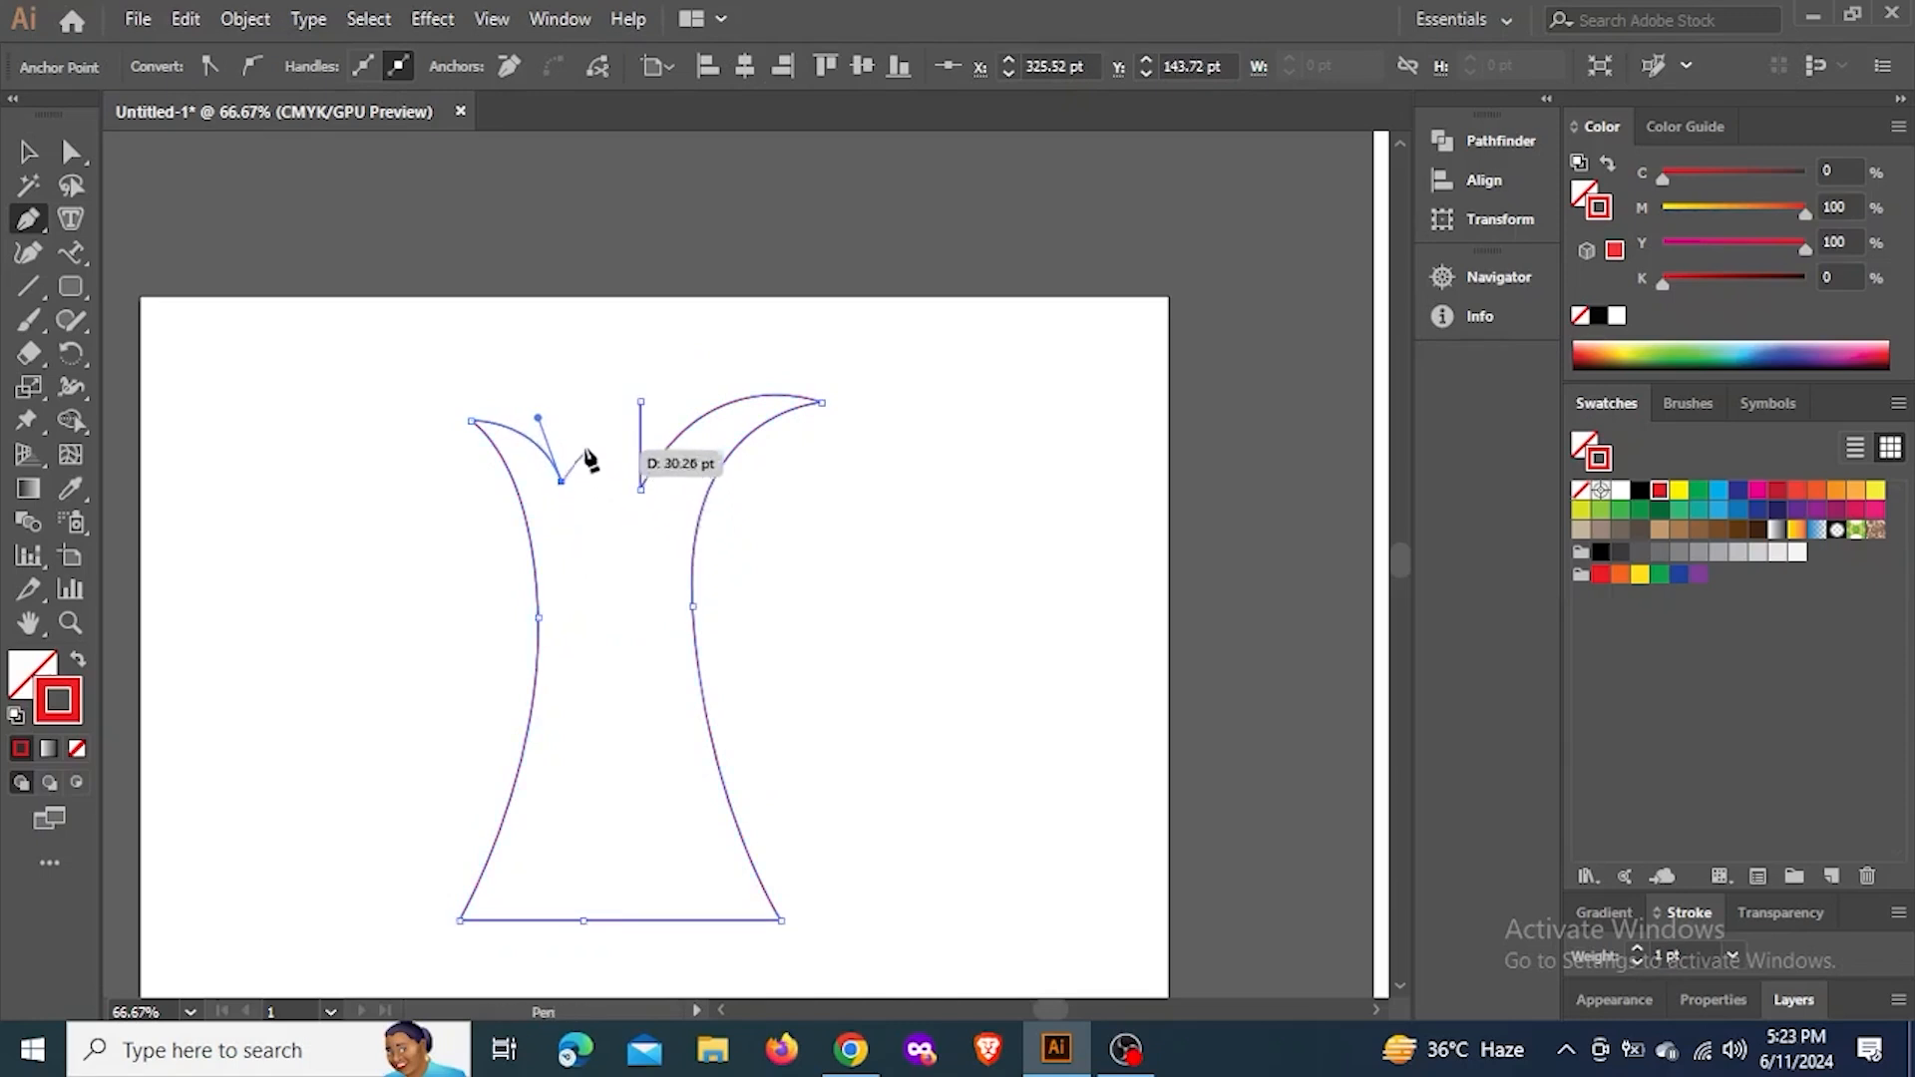
left_click(575, 409)
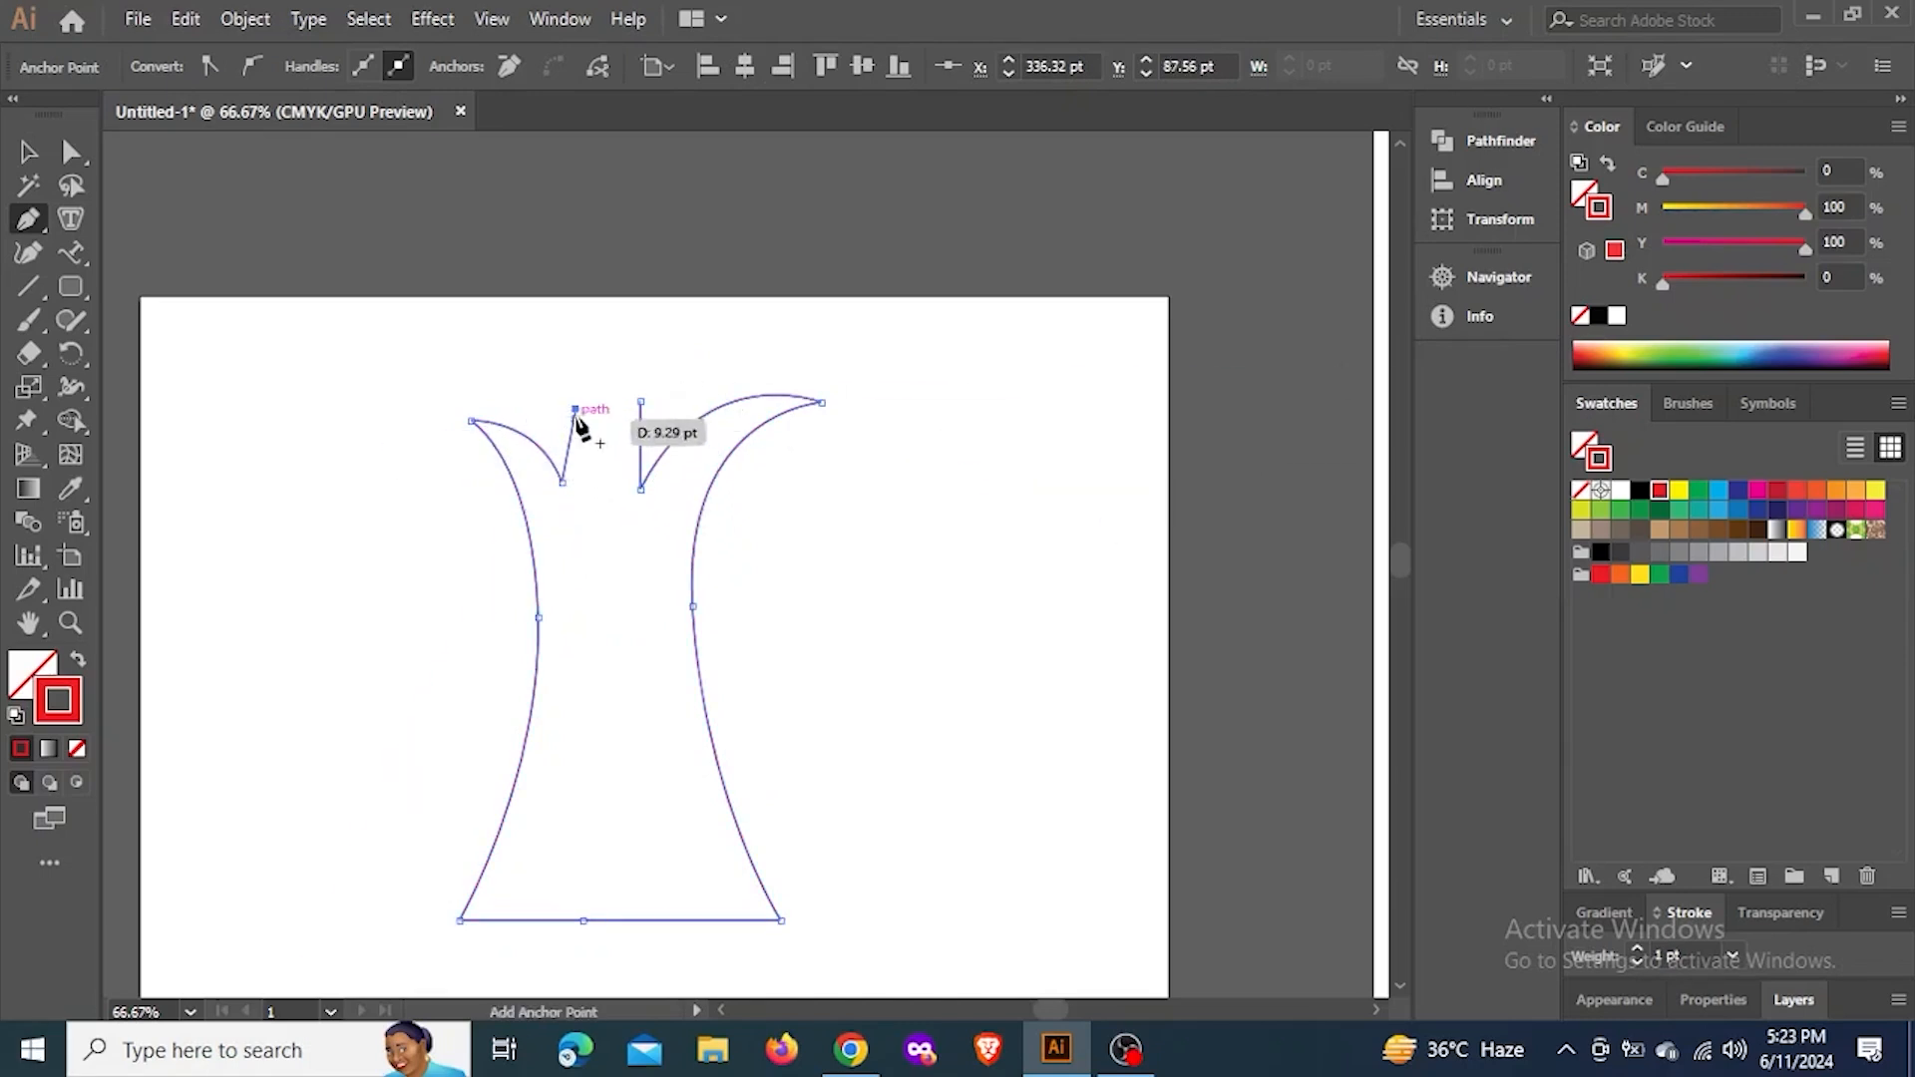
left_click(28, 152)
left_click(821, 255)
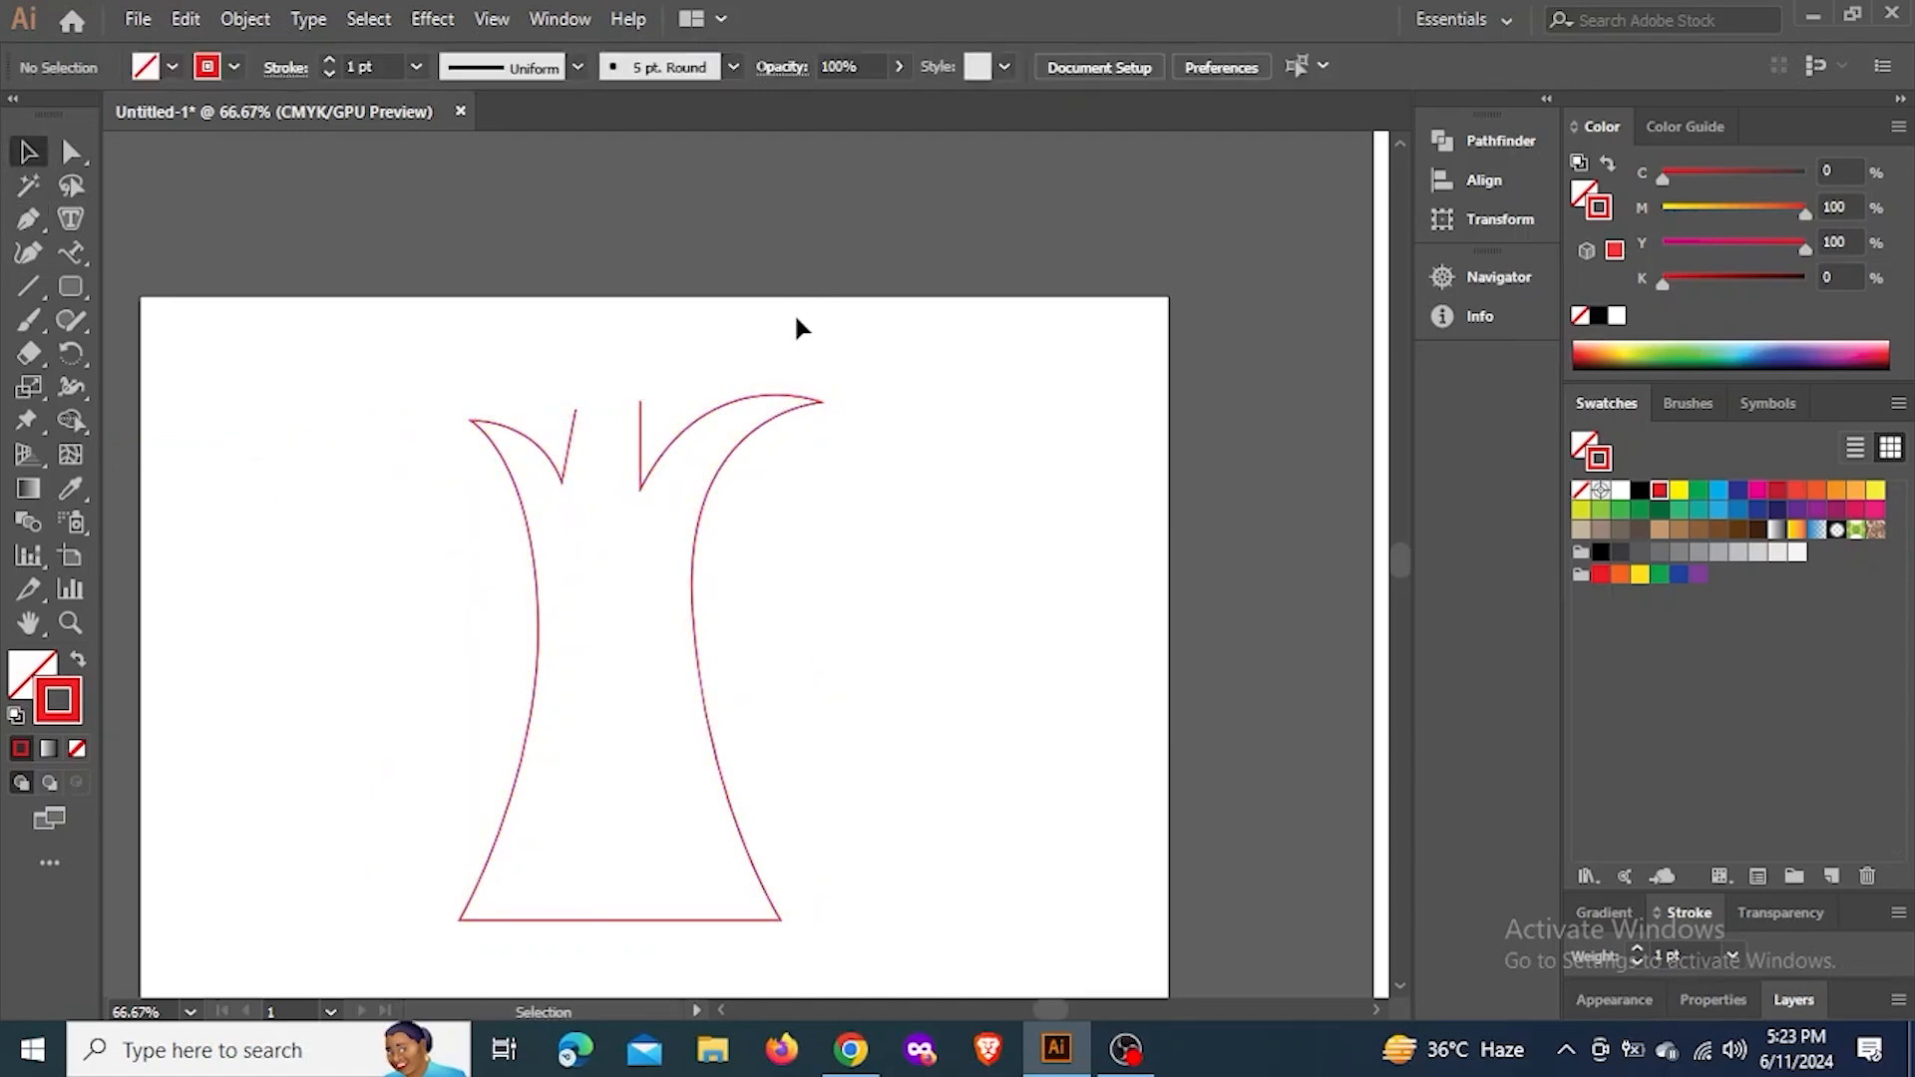
Set the trunk outline's stroke weight to 8 pt
left_click(665, 448)
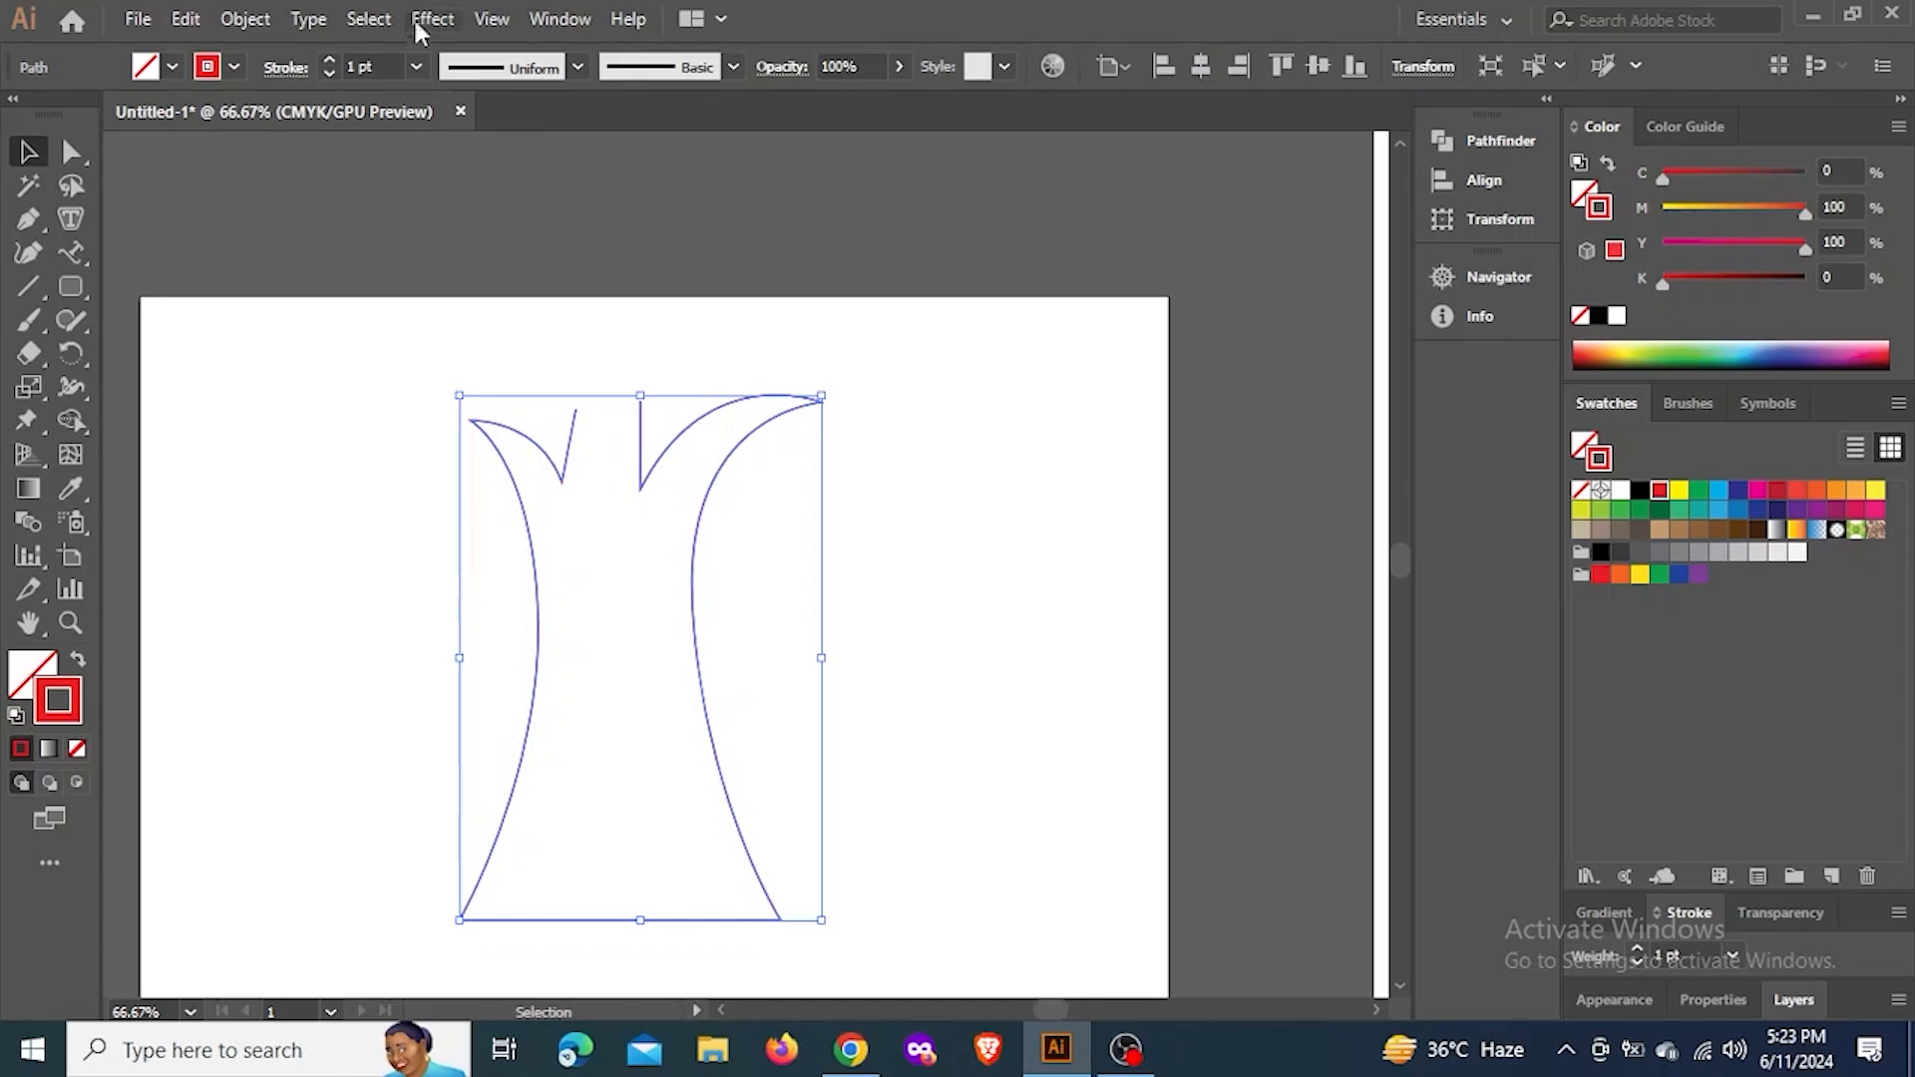
left_click(384, 69)
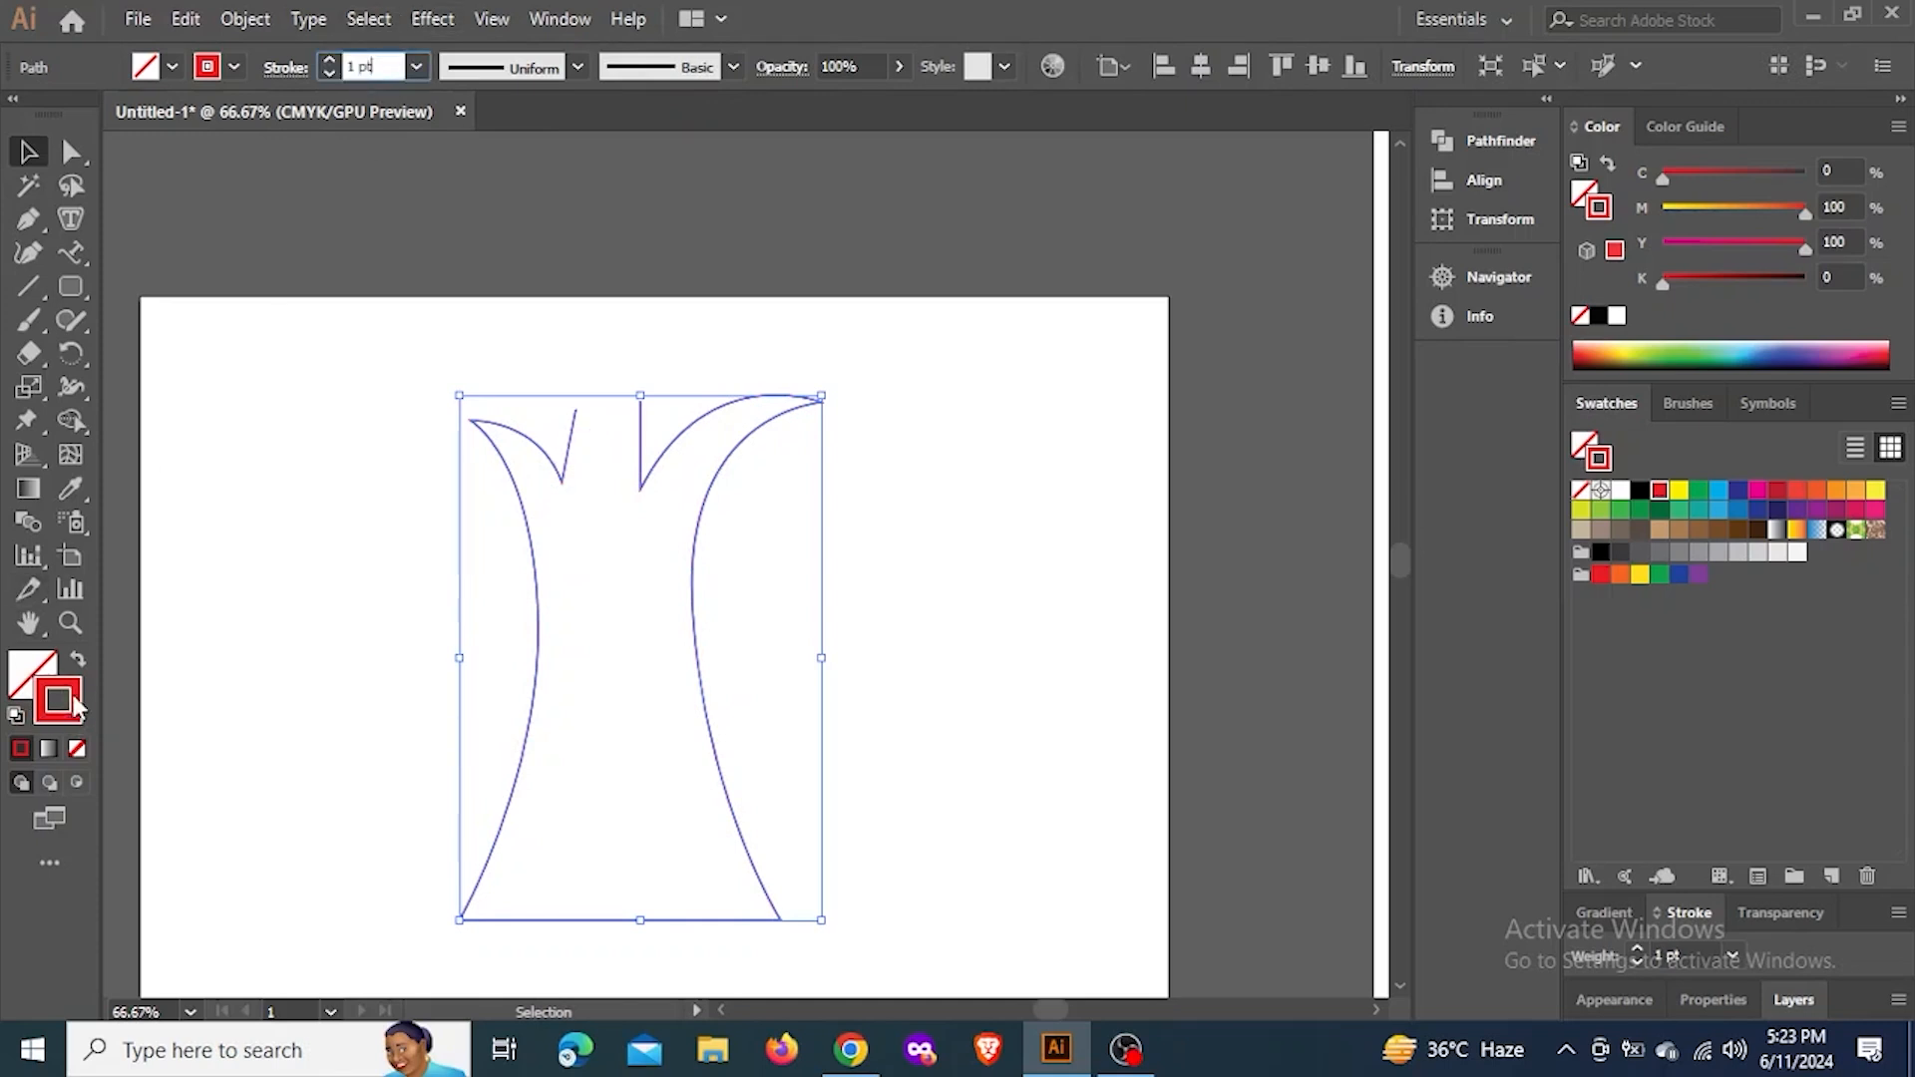
left_click(410, 65)
left_click(387, 86)
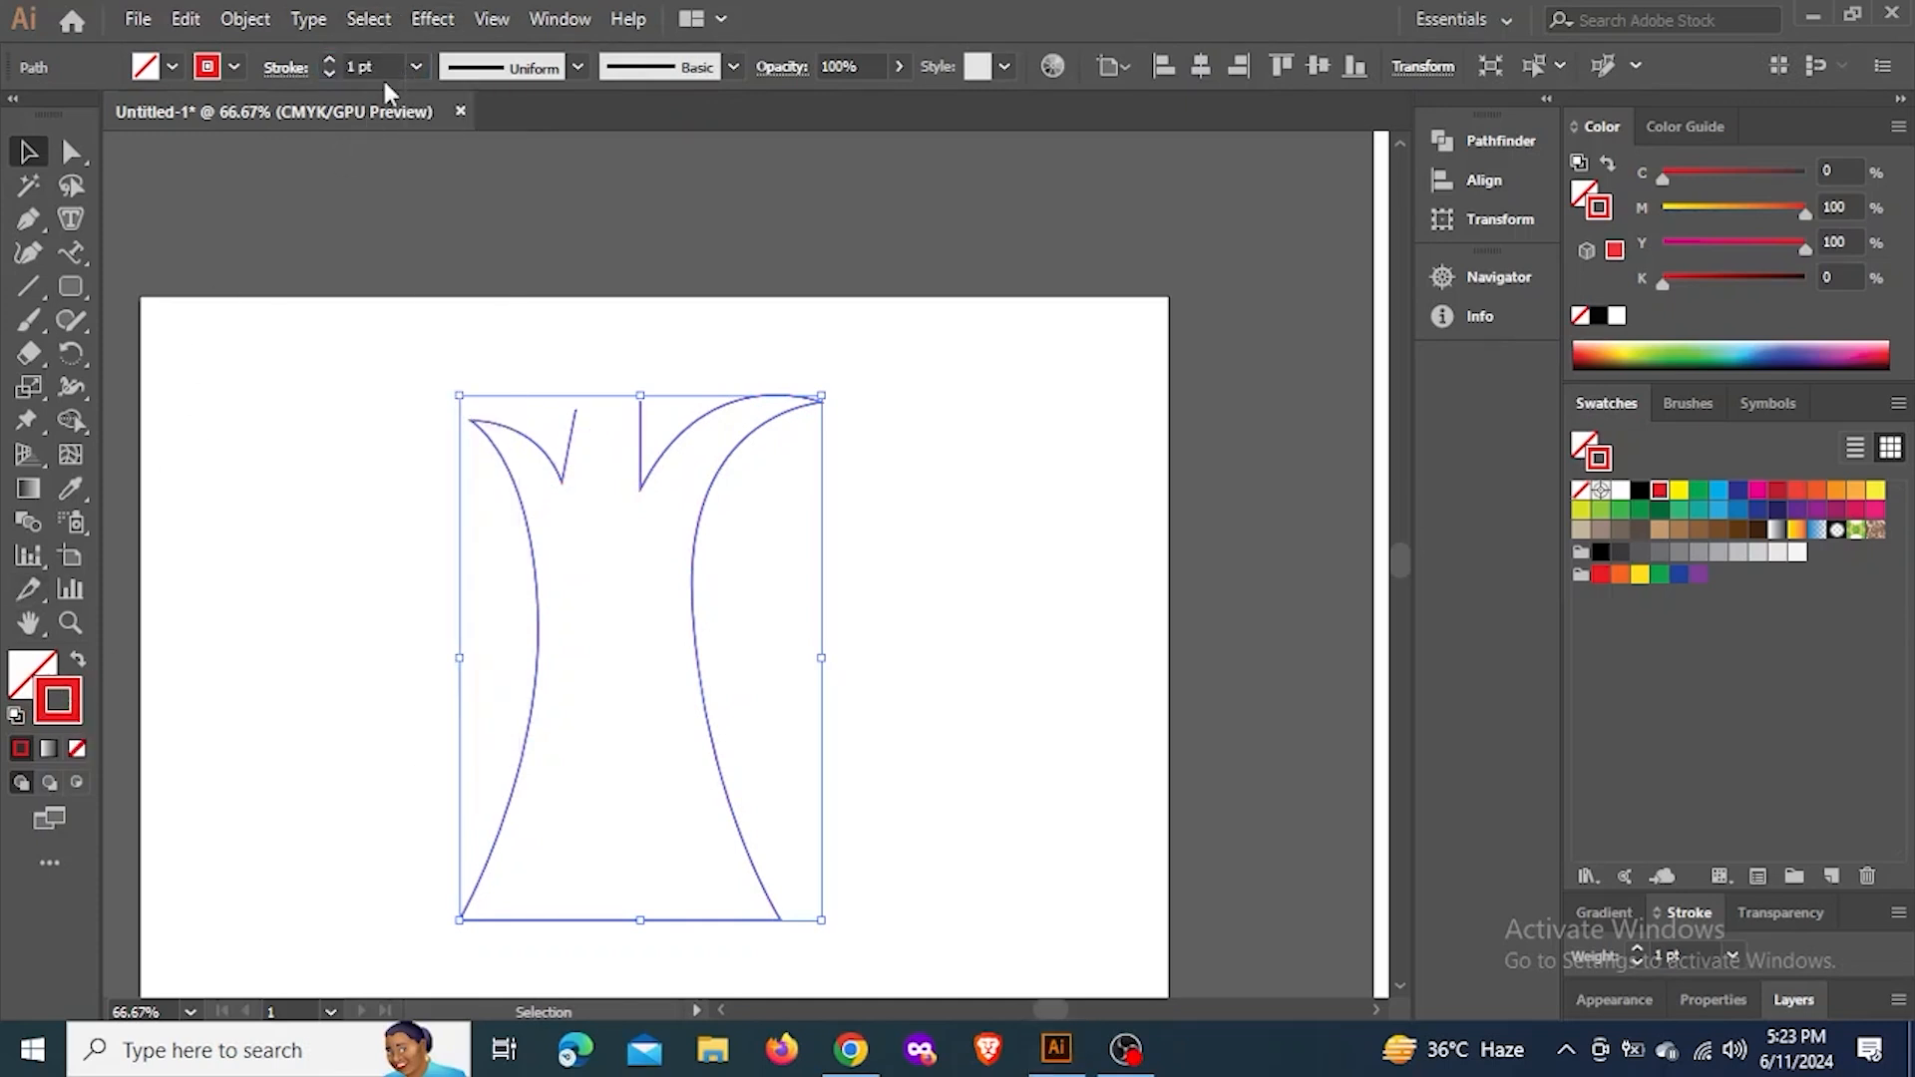
left_click(385, 69)
scroll(385, 69, "up", 19)
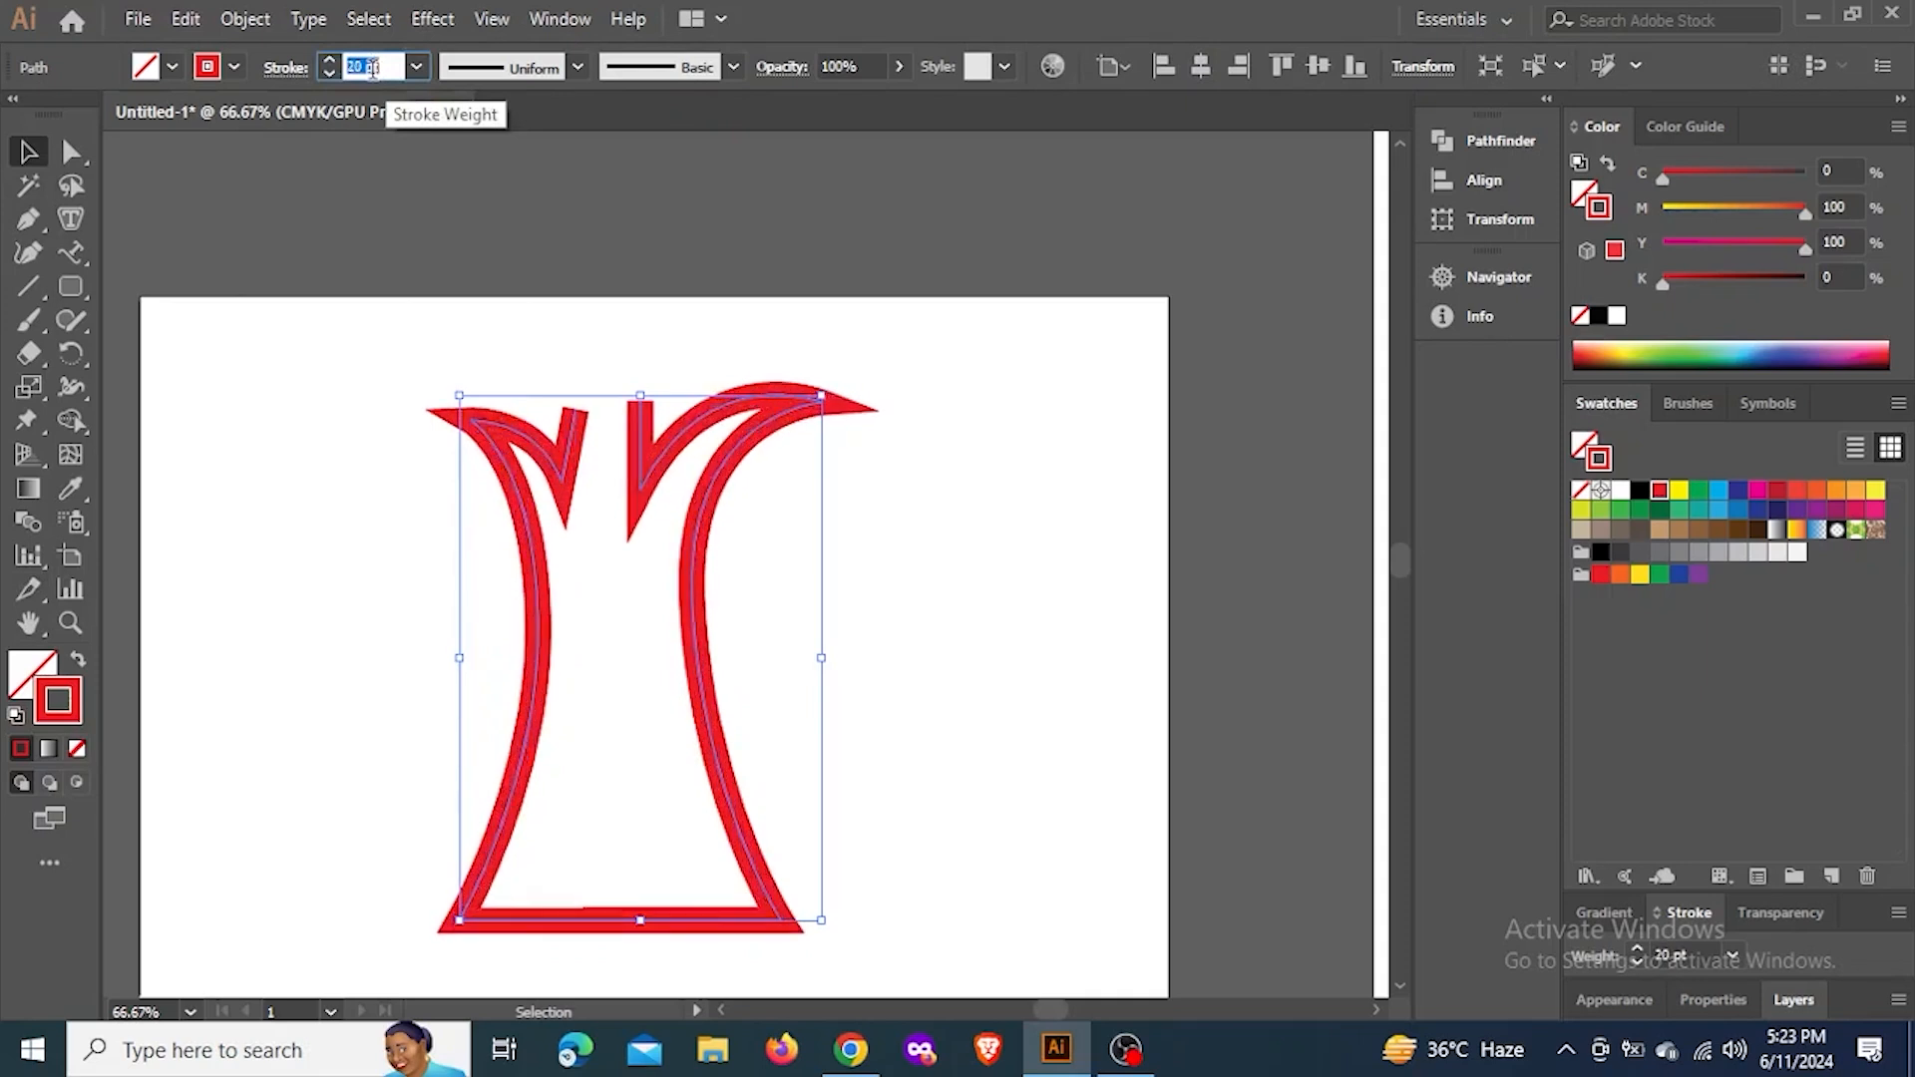
scroll(372, 68, "down", 12)
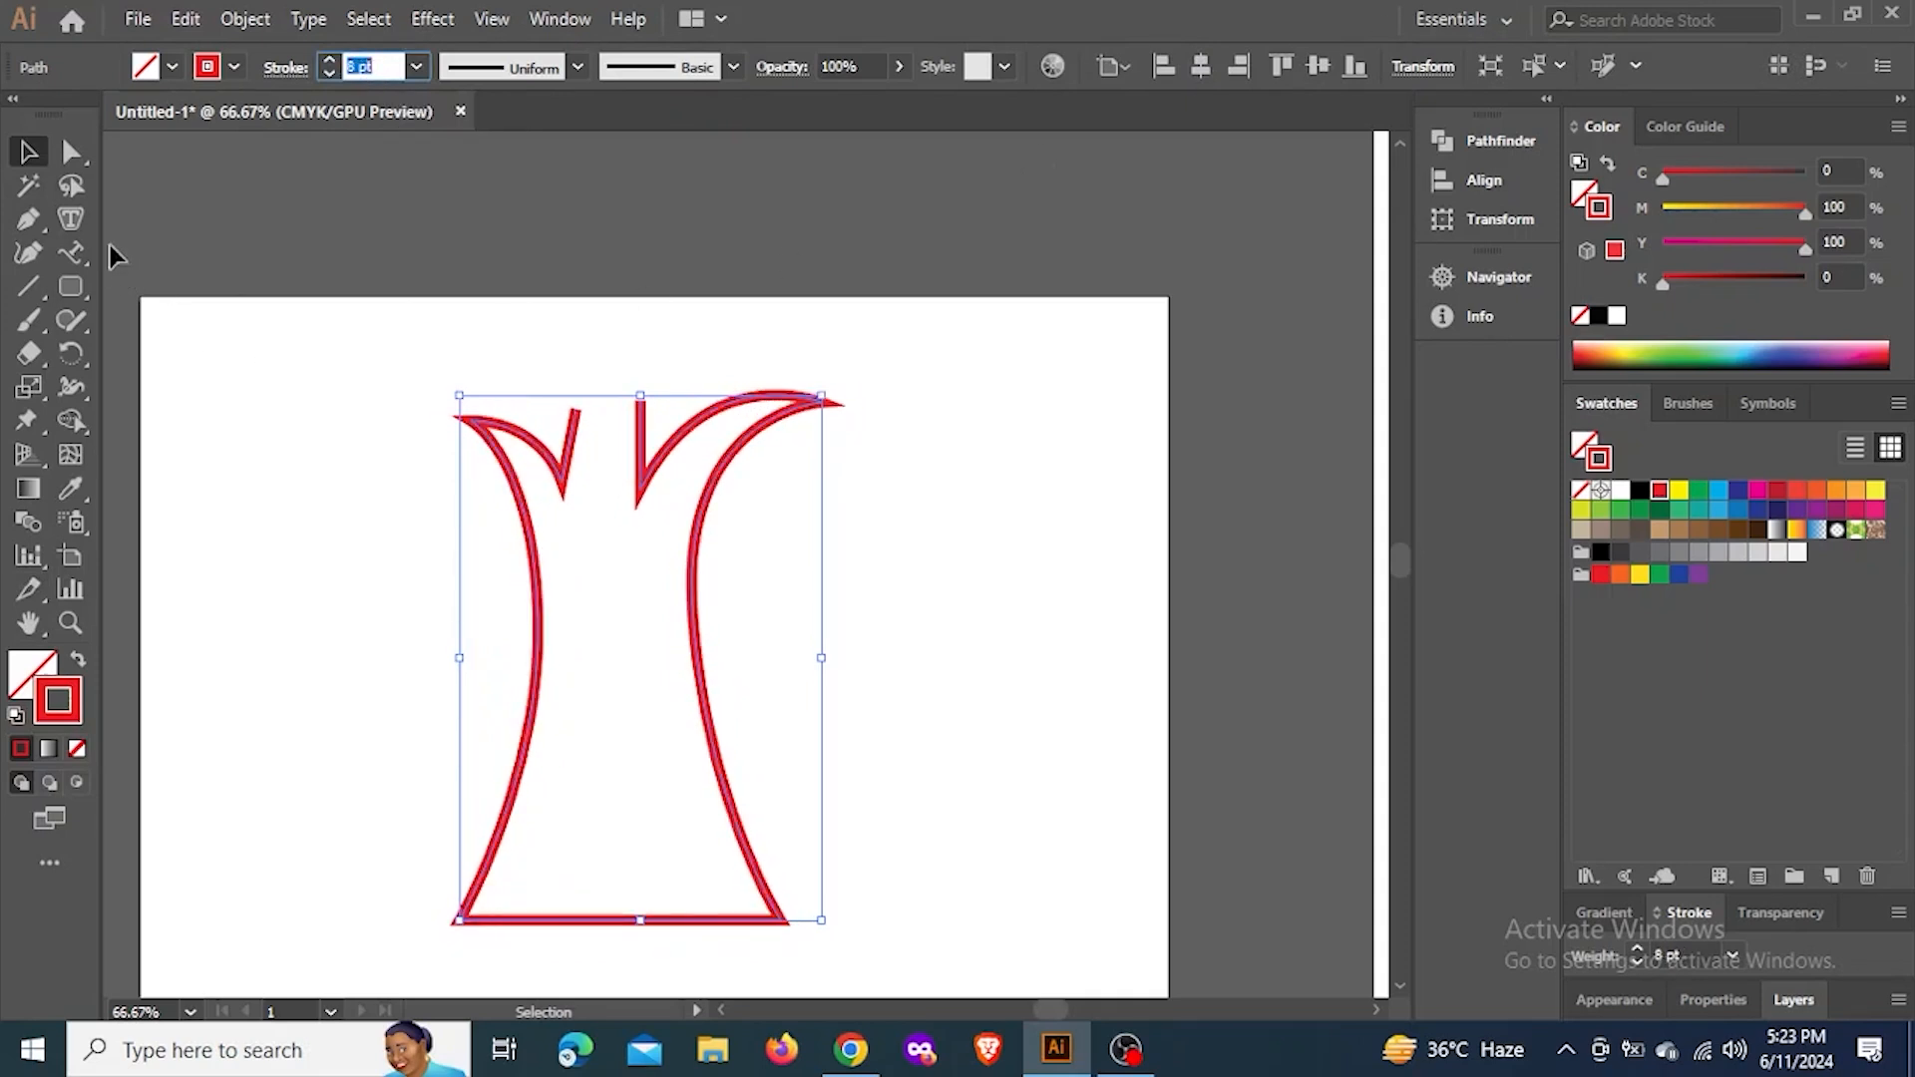
Close the trunk outline with a straight segment joining its two open ends between the branches
left_click(35, 212)
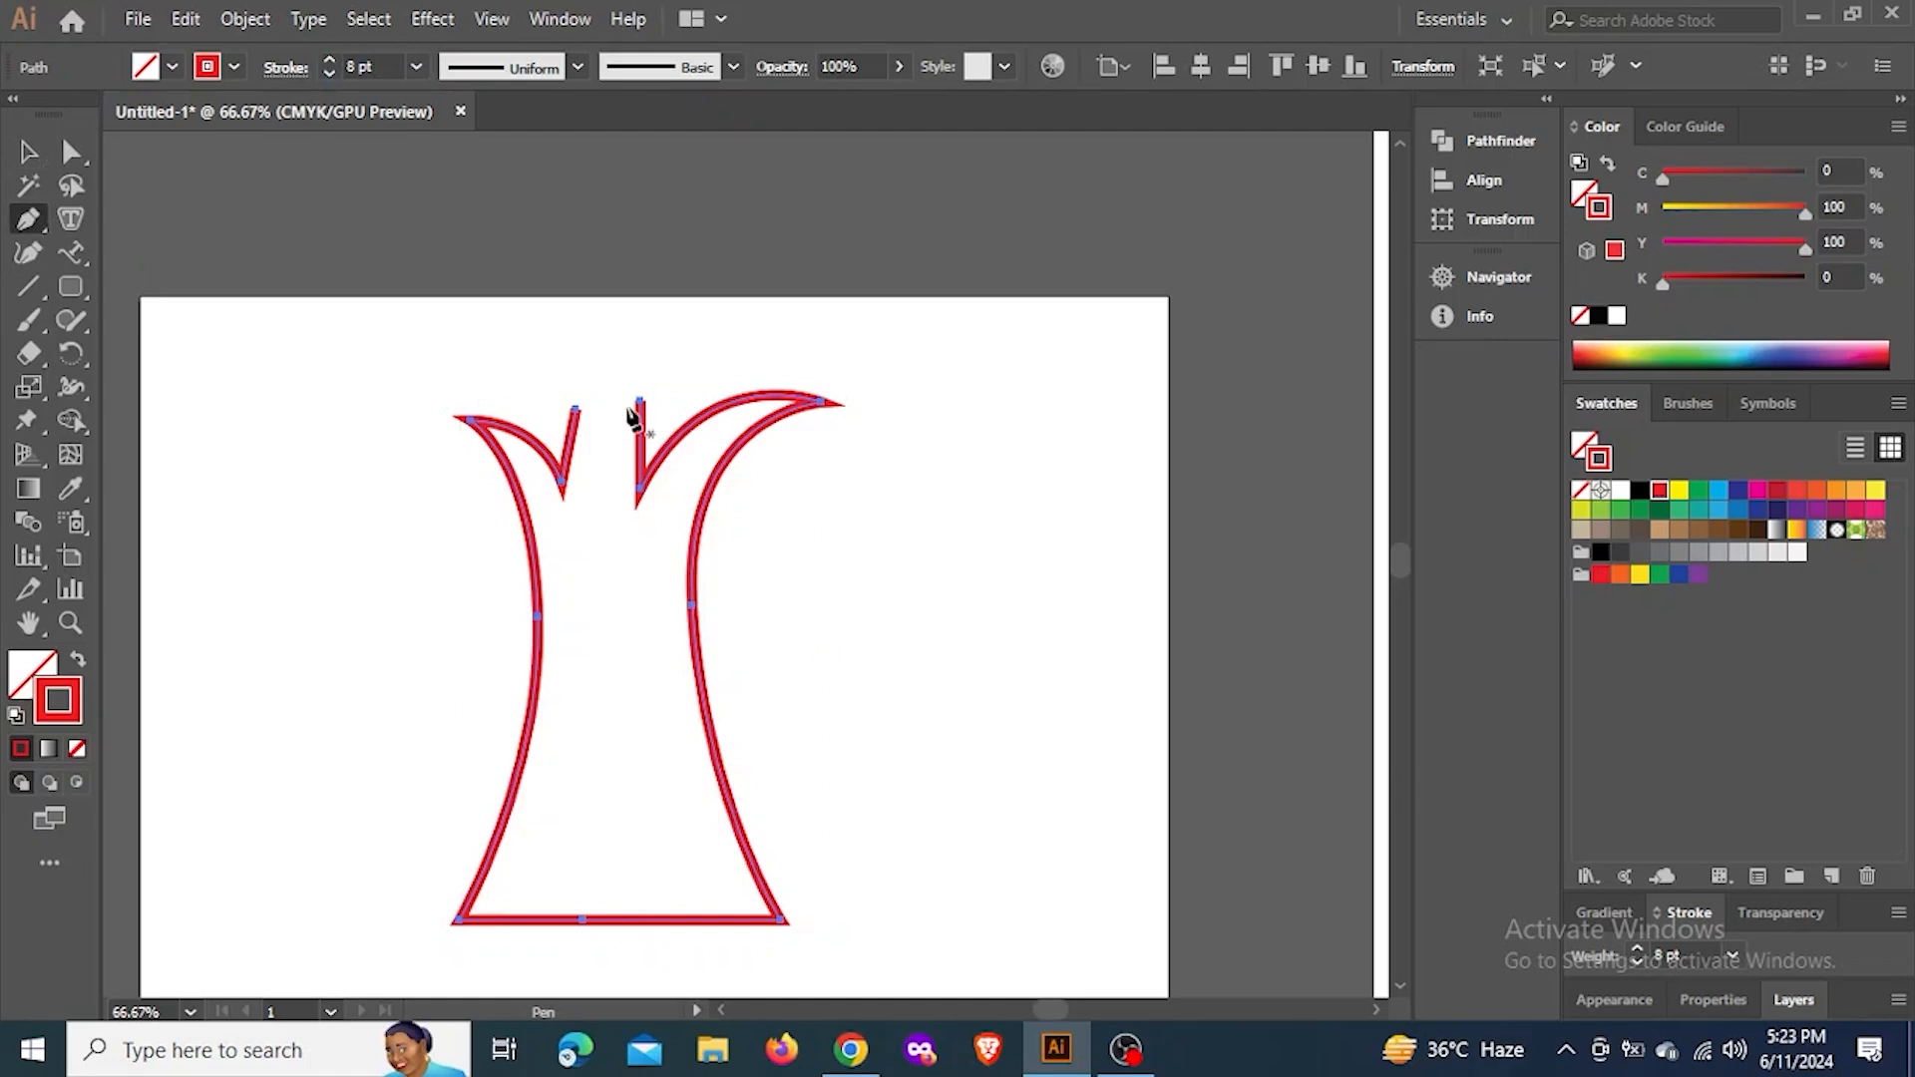
left_click(575, 408)
left_click(640, 402)
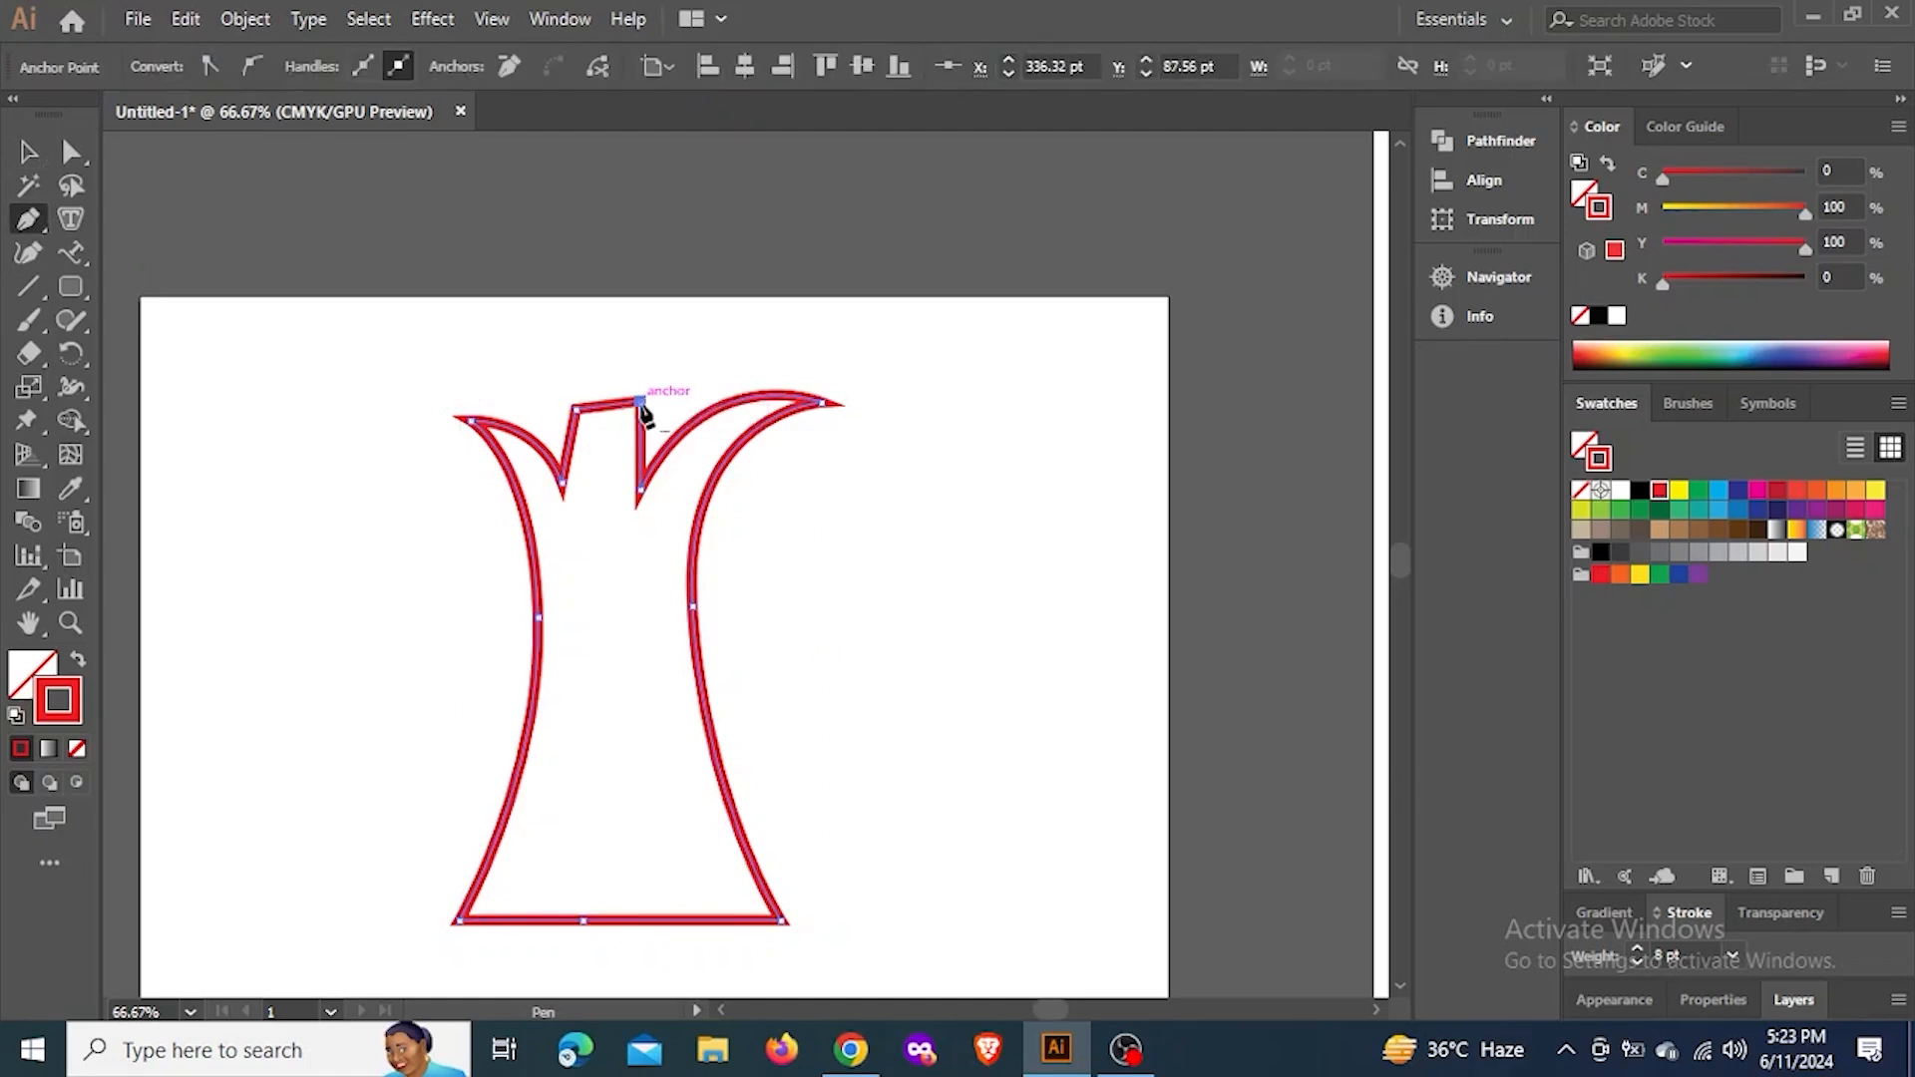
left_click(28, 153)
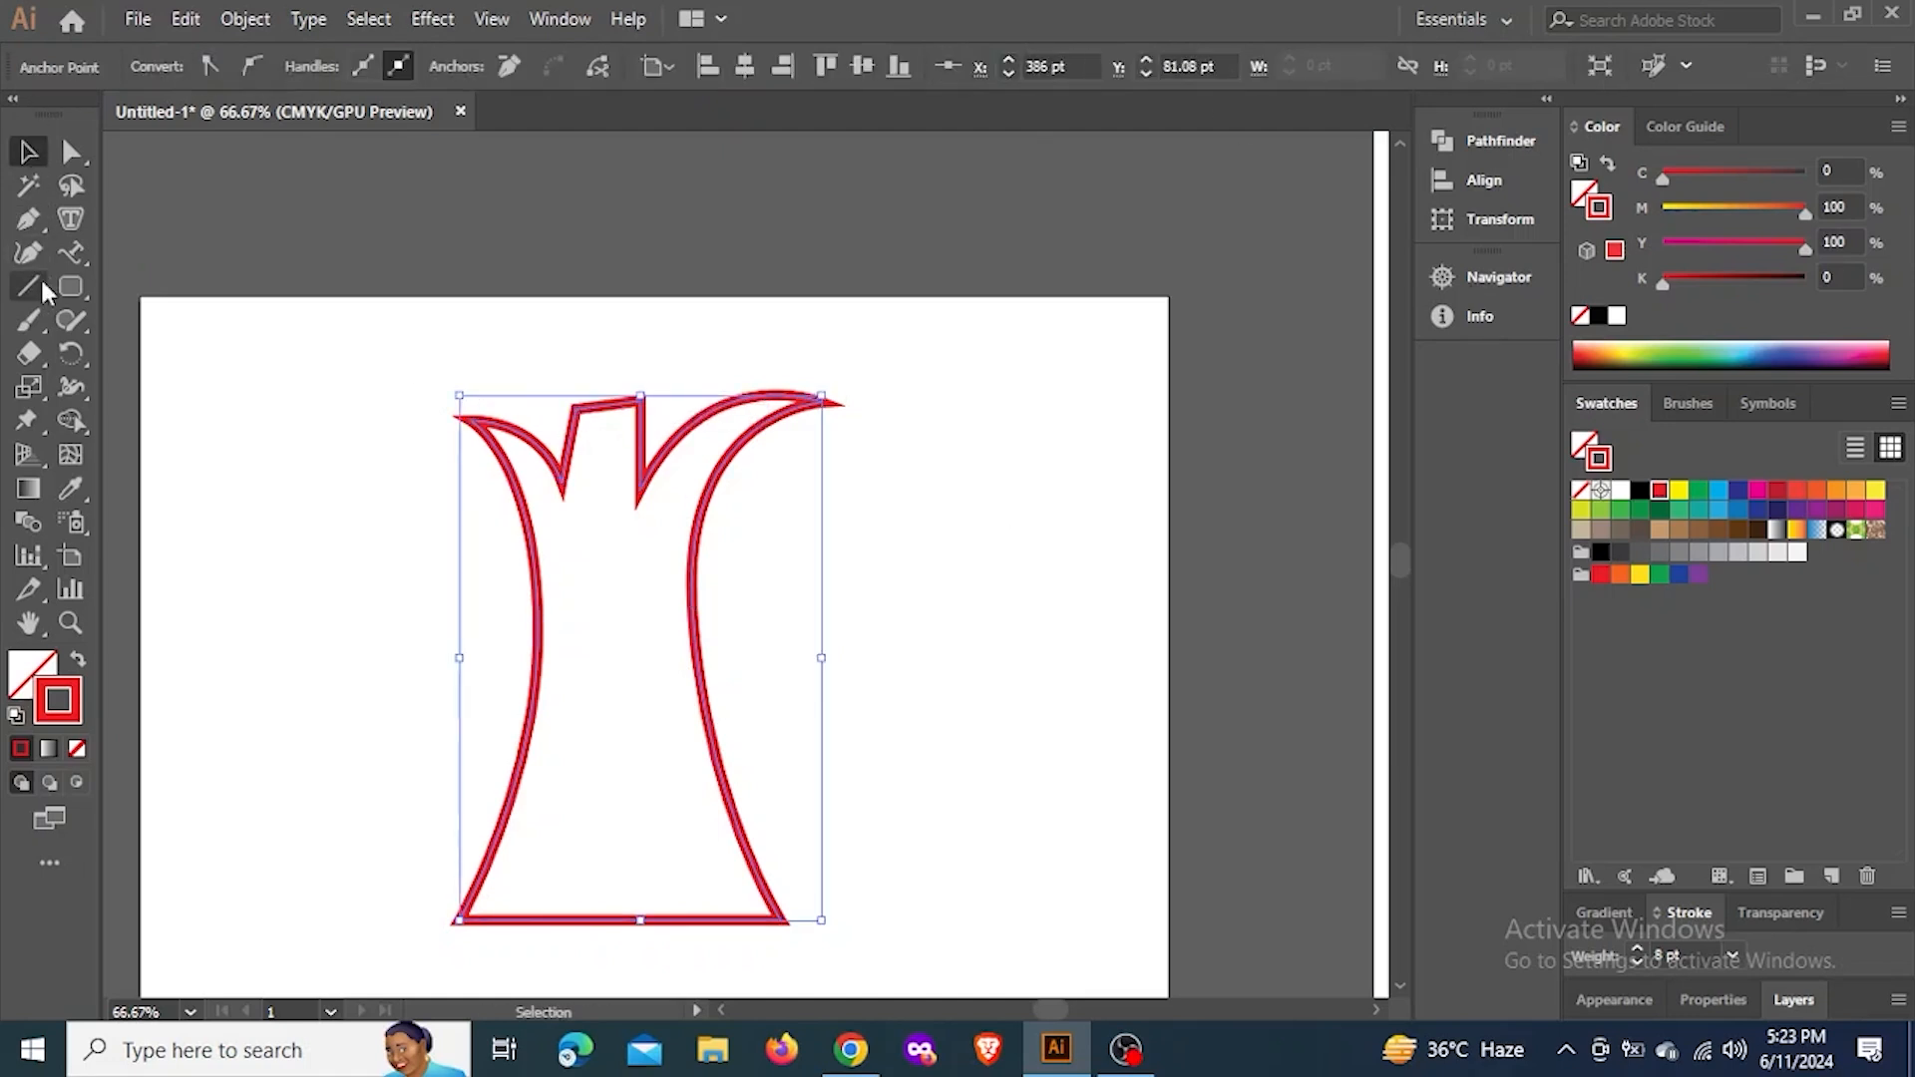
Start the crown outline with the Pen tool, curving from the trunk's left branch outward and up the crown's left side
left_click(28, 218)
left_click_drag(339, 440, 333, 414)
left_click_drag(324, 340, 336, 308)
left_click_drag(368, 245, 397, 227)
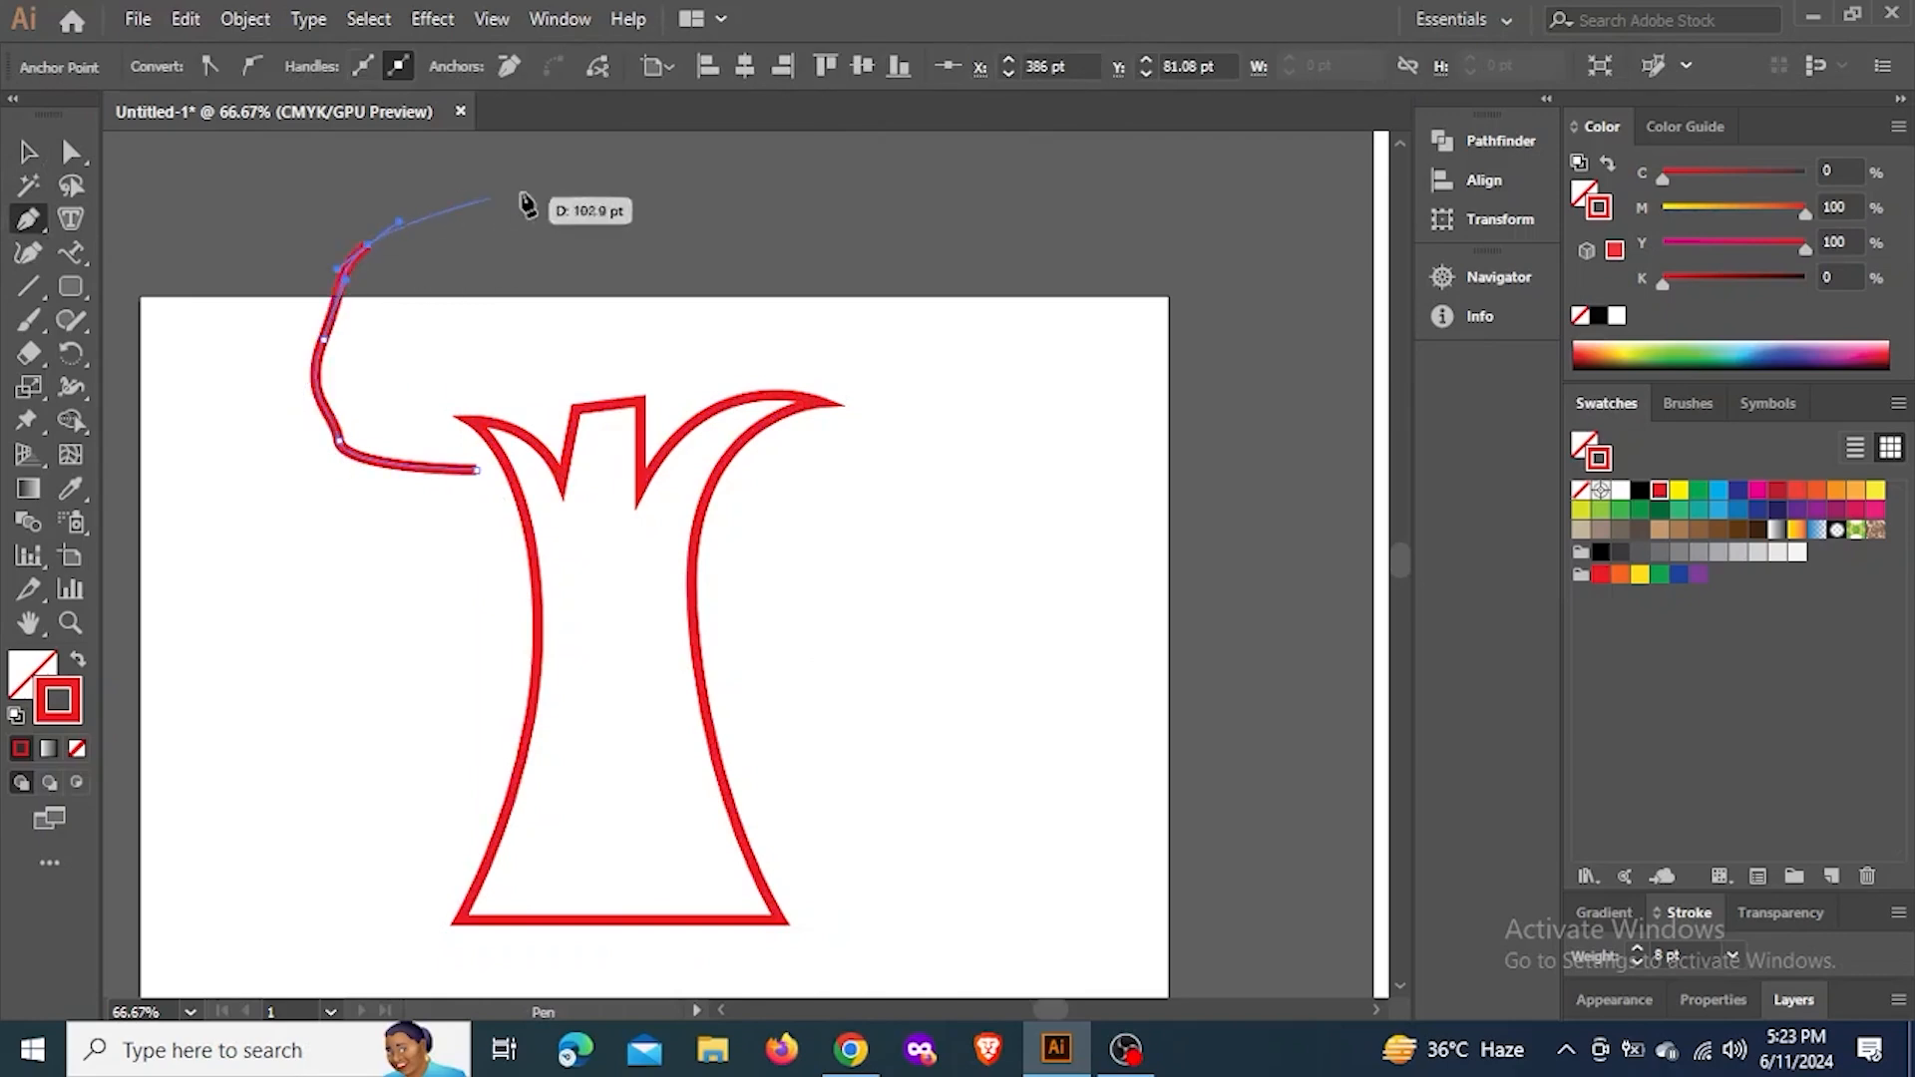
left_click_drag(558, 186, 620, 187)
left_click_drag(829, 206, 885, 210)
left_click_drag(1023, 260, 1043, 307)
left_click_drag(1044, 411, 1040, 423)
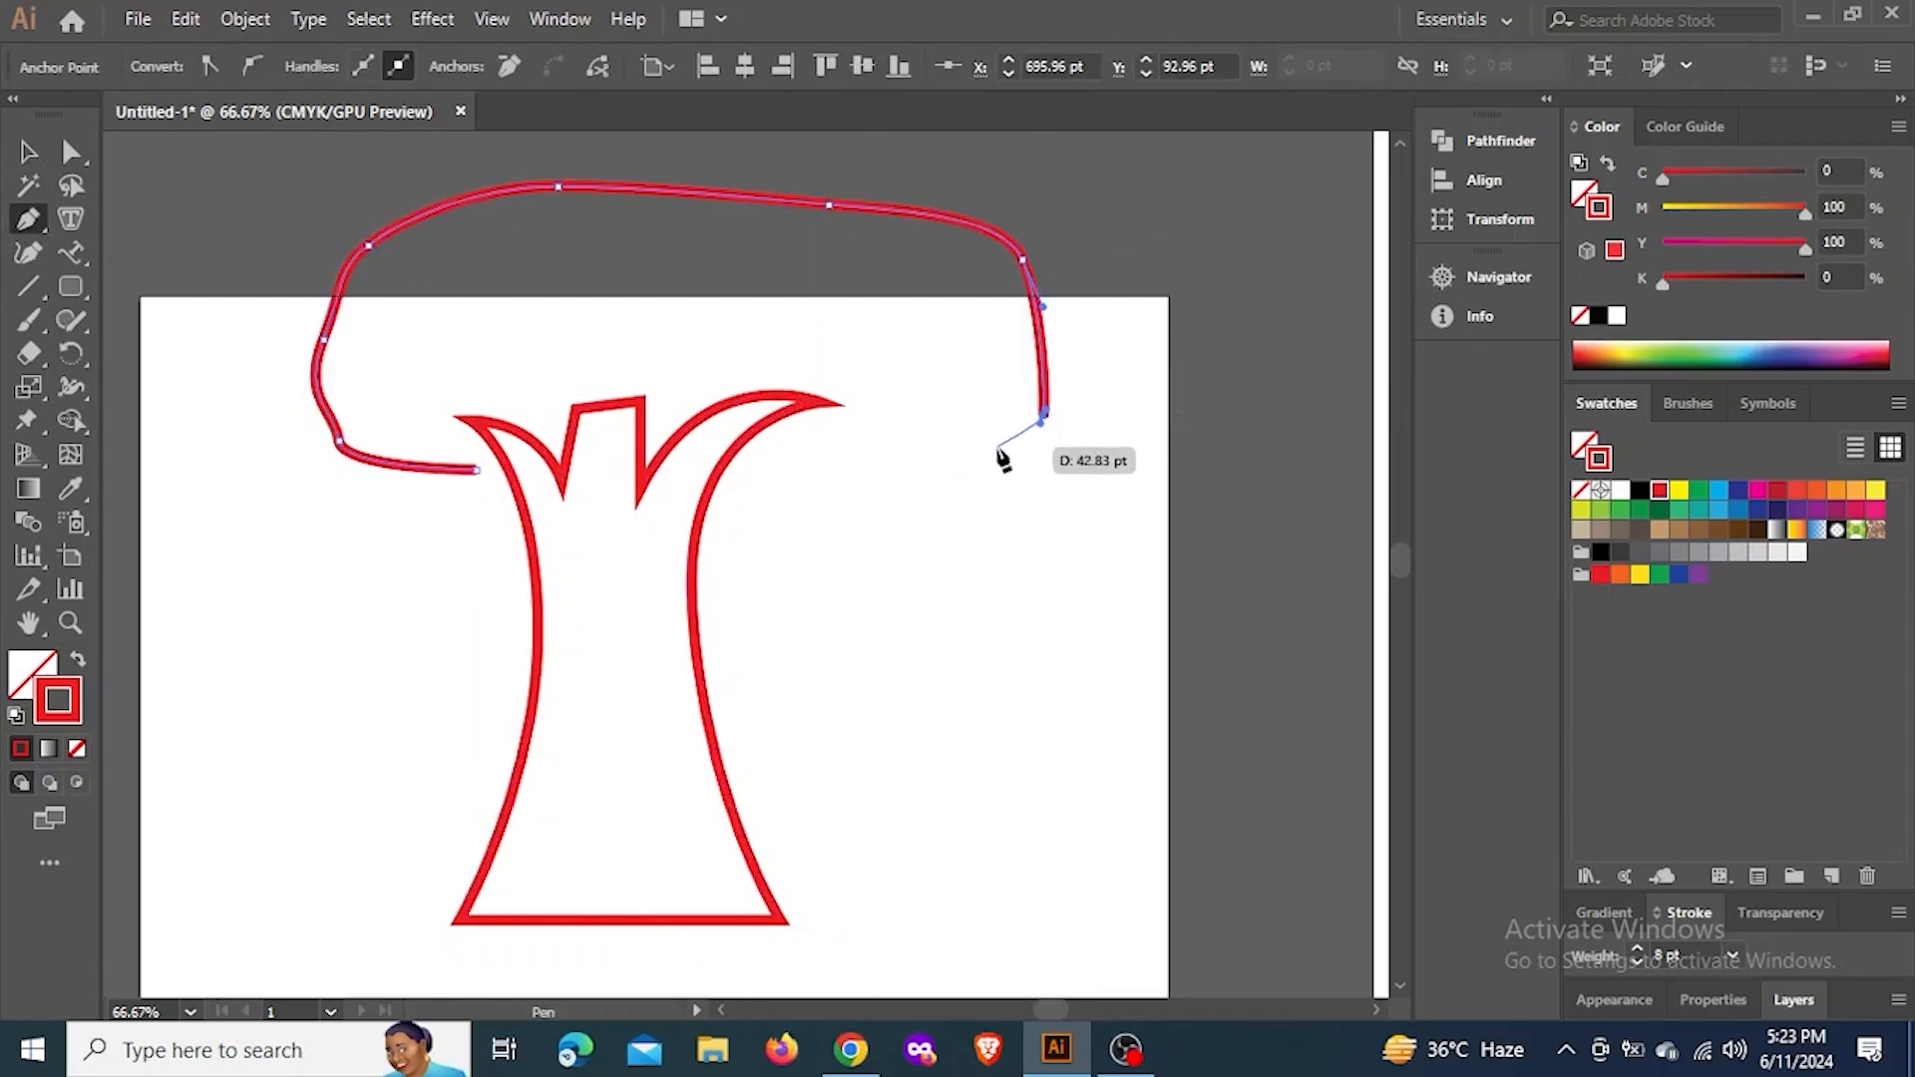
key("ctrl+z")
key("ctrl+z")
key("ctrl+z")
key("ctrl+z")
Continue the crown outline with smooth curves over the top and down the right side, and close it across the trunk
scroll(876, 427, "down", 2)
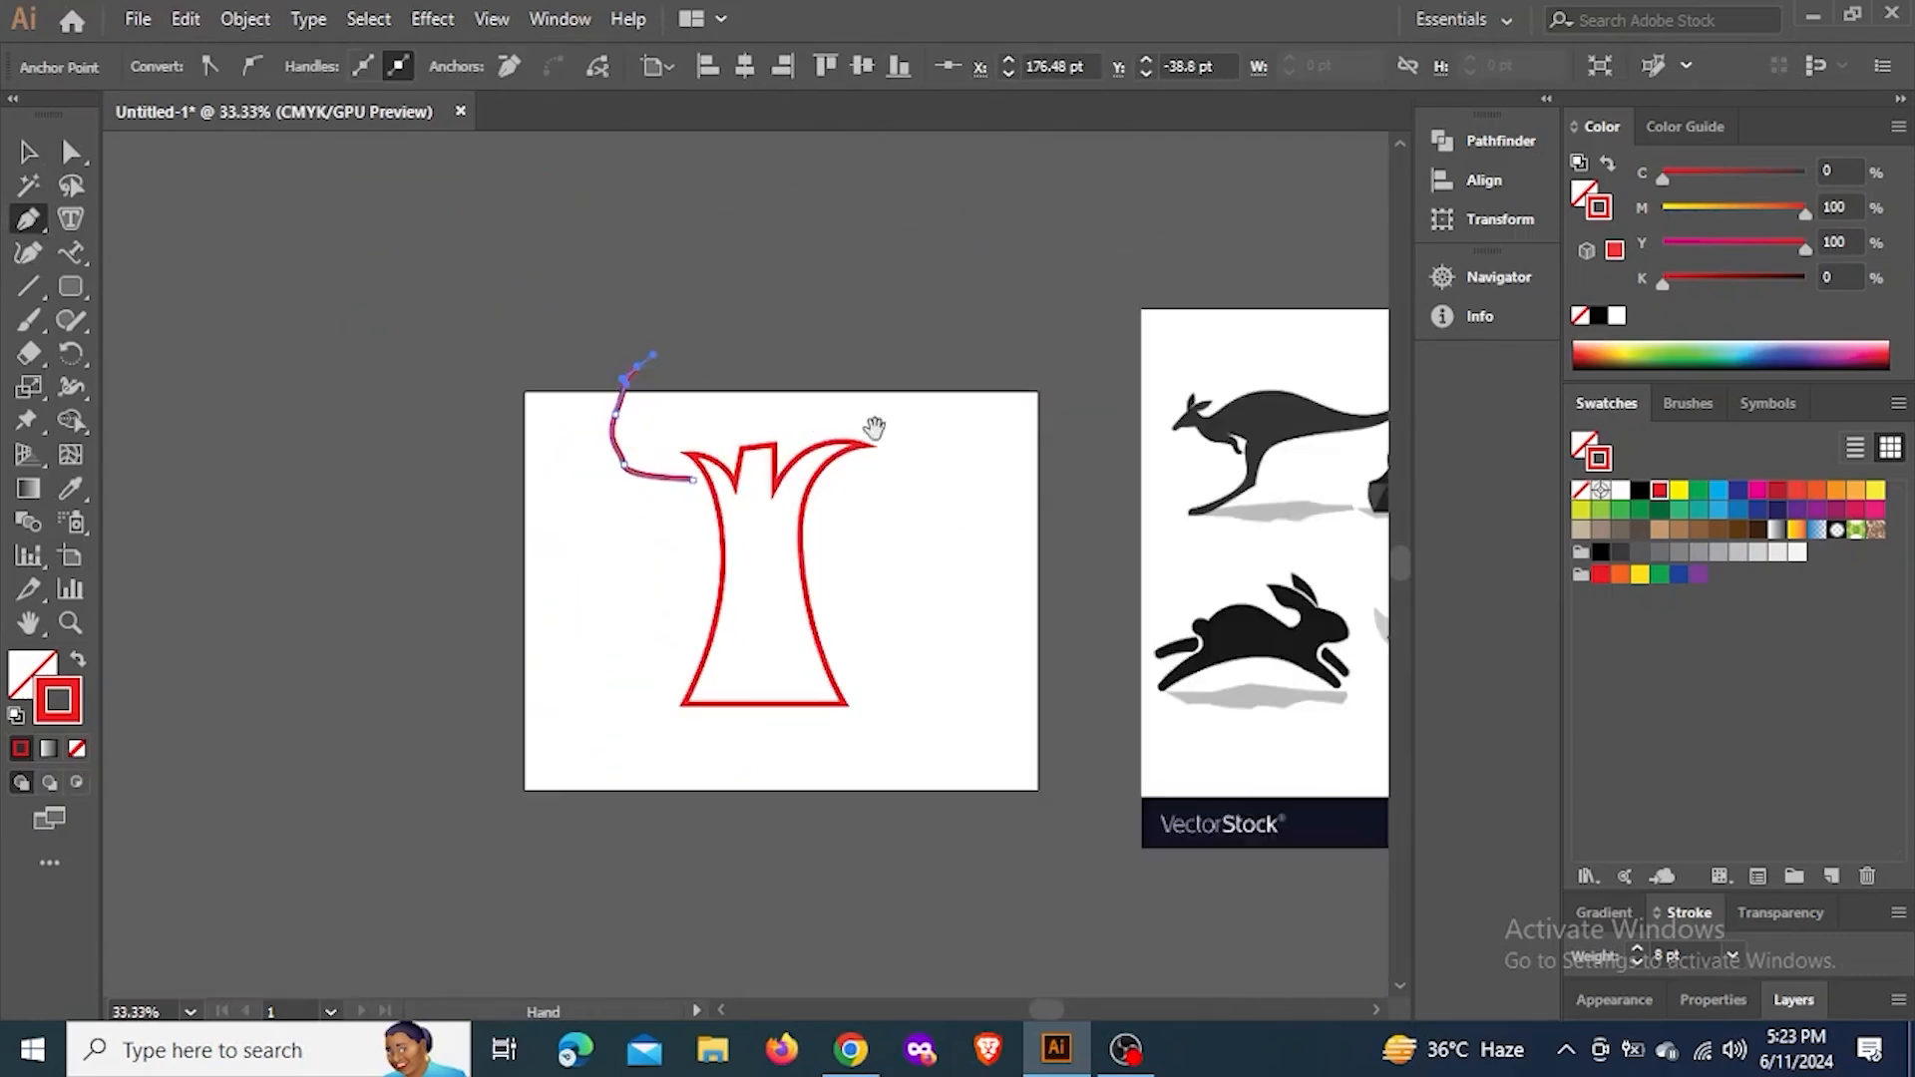
left_click_drag(876, 427, 703, 597)
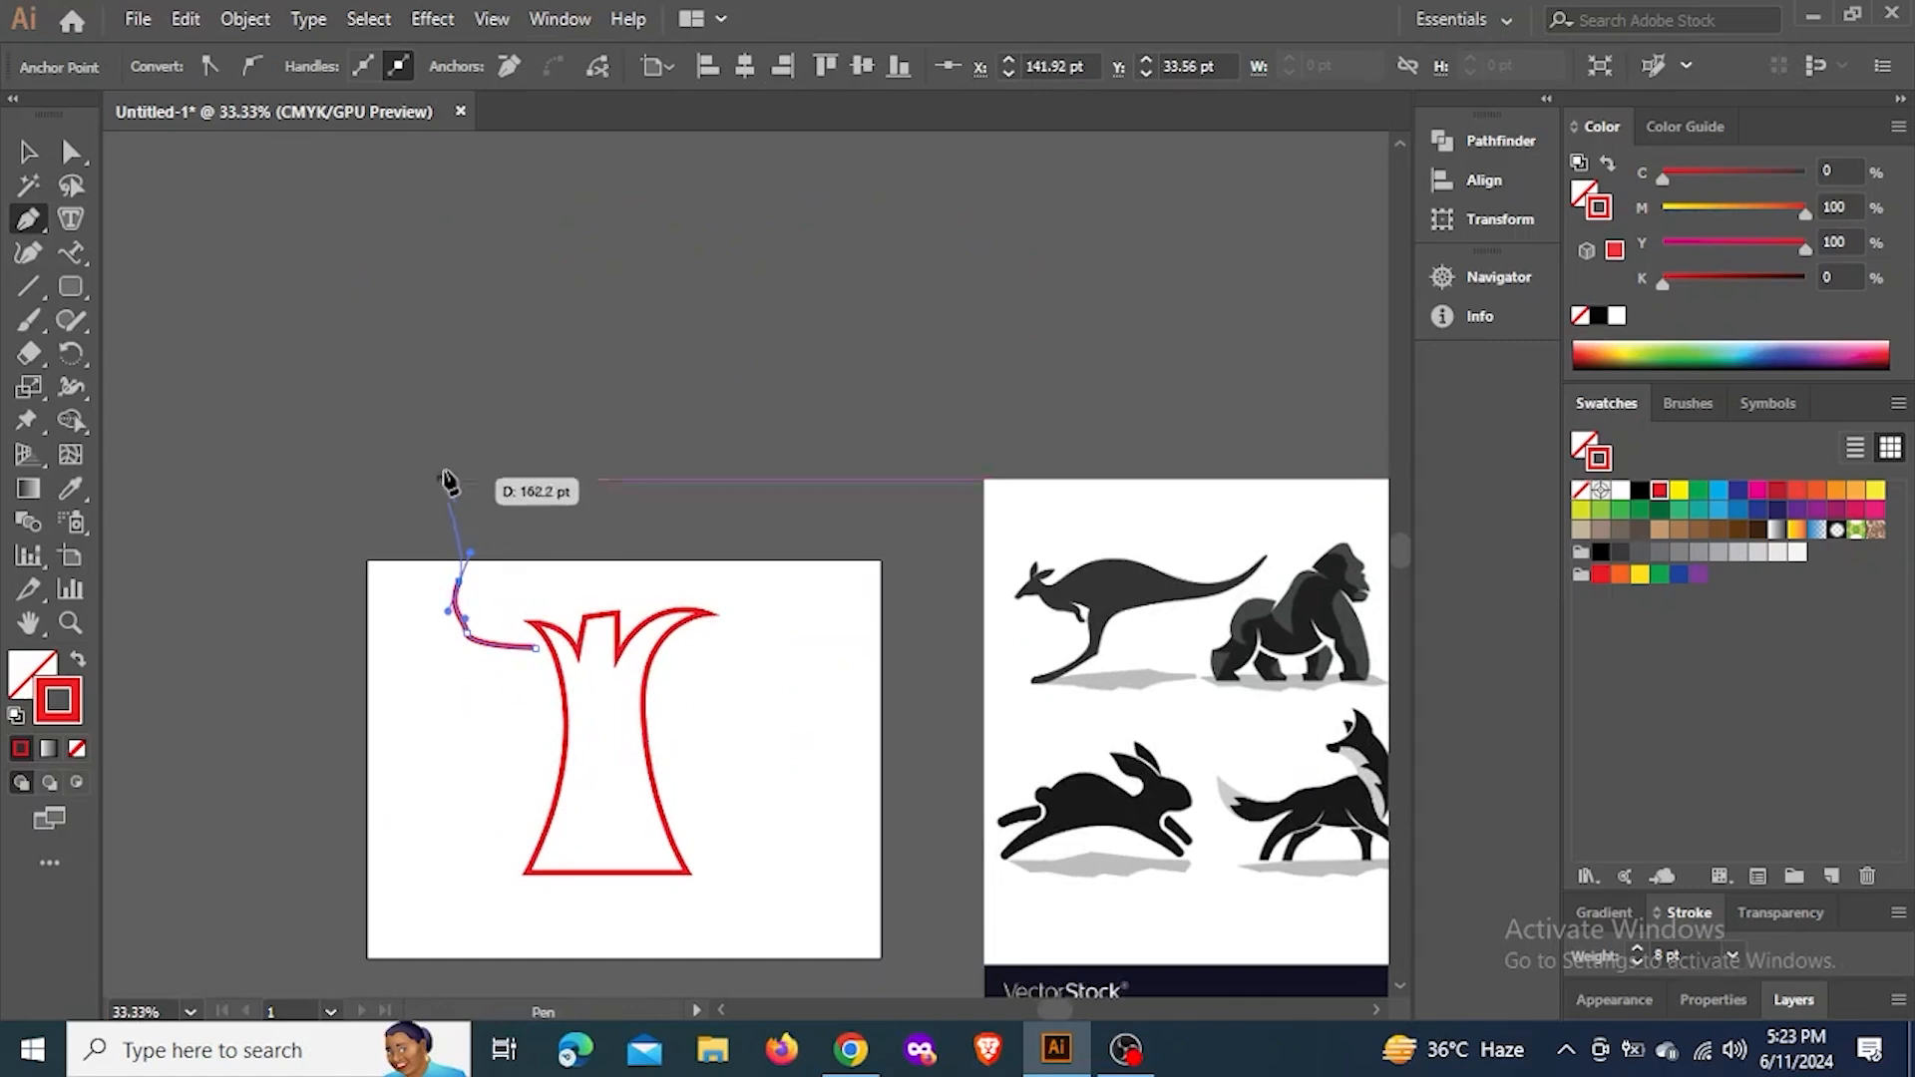
left_click_drag(496, 436, 585, 436)
left_click_drag(897, 560, 907, 618)
left_click_drag(776, 709, 722, 726)
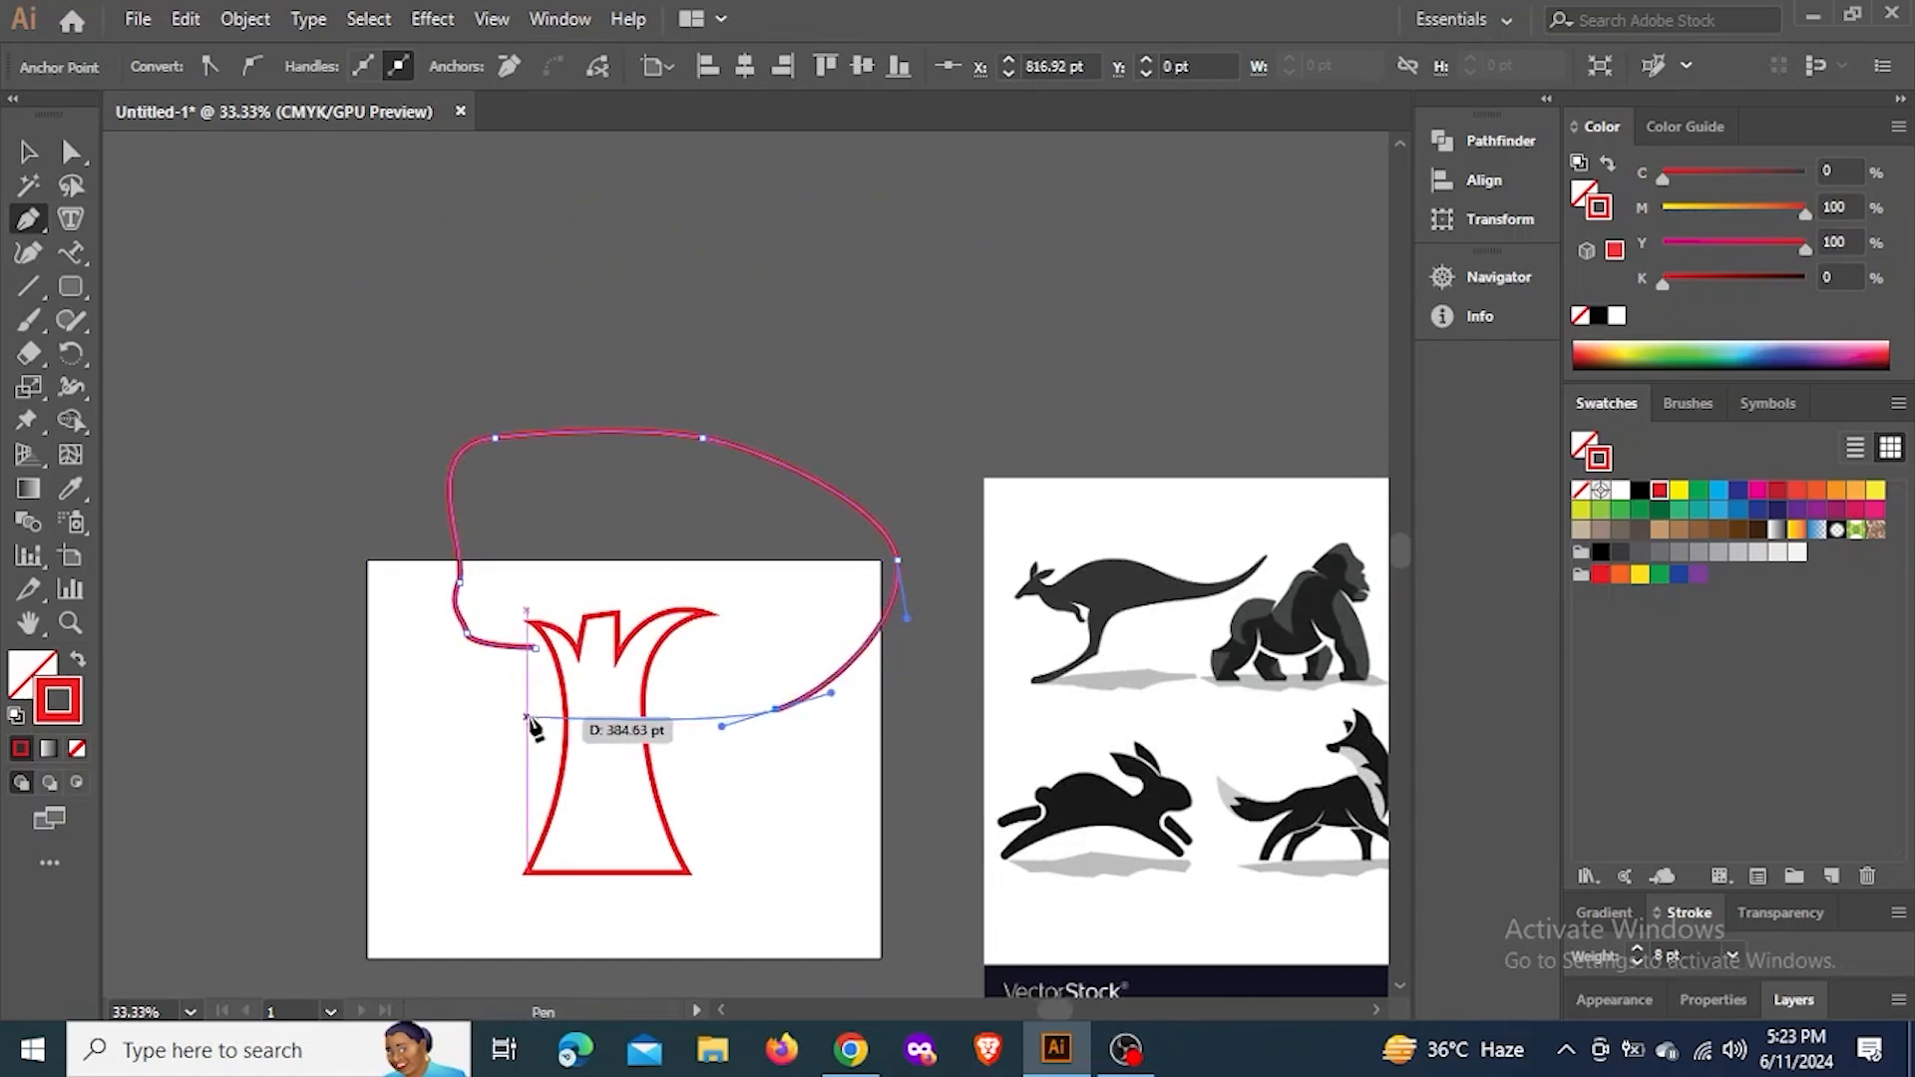
left_click(624, 669)
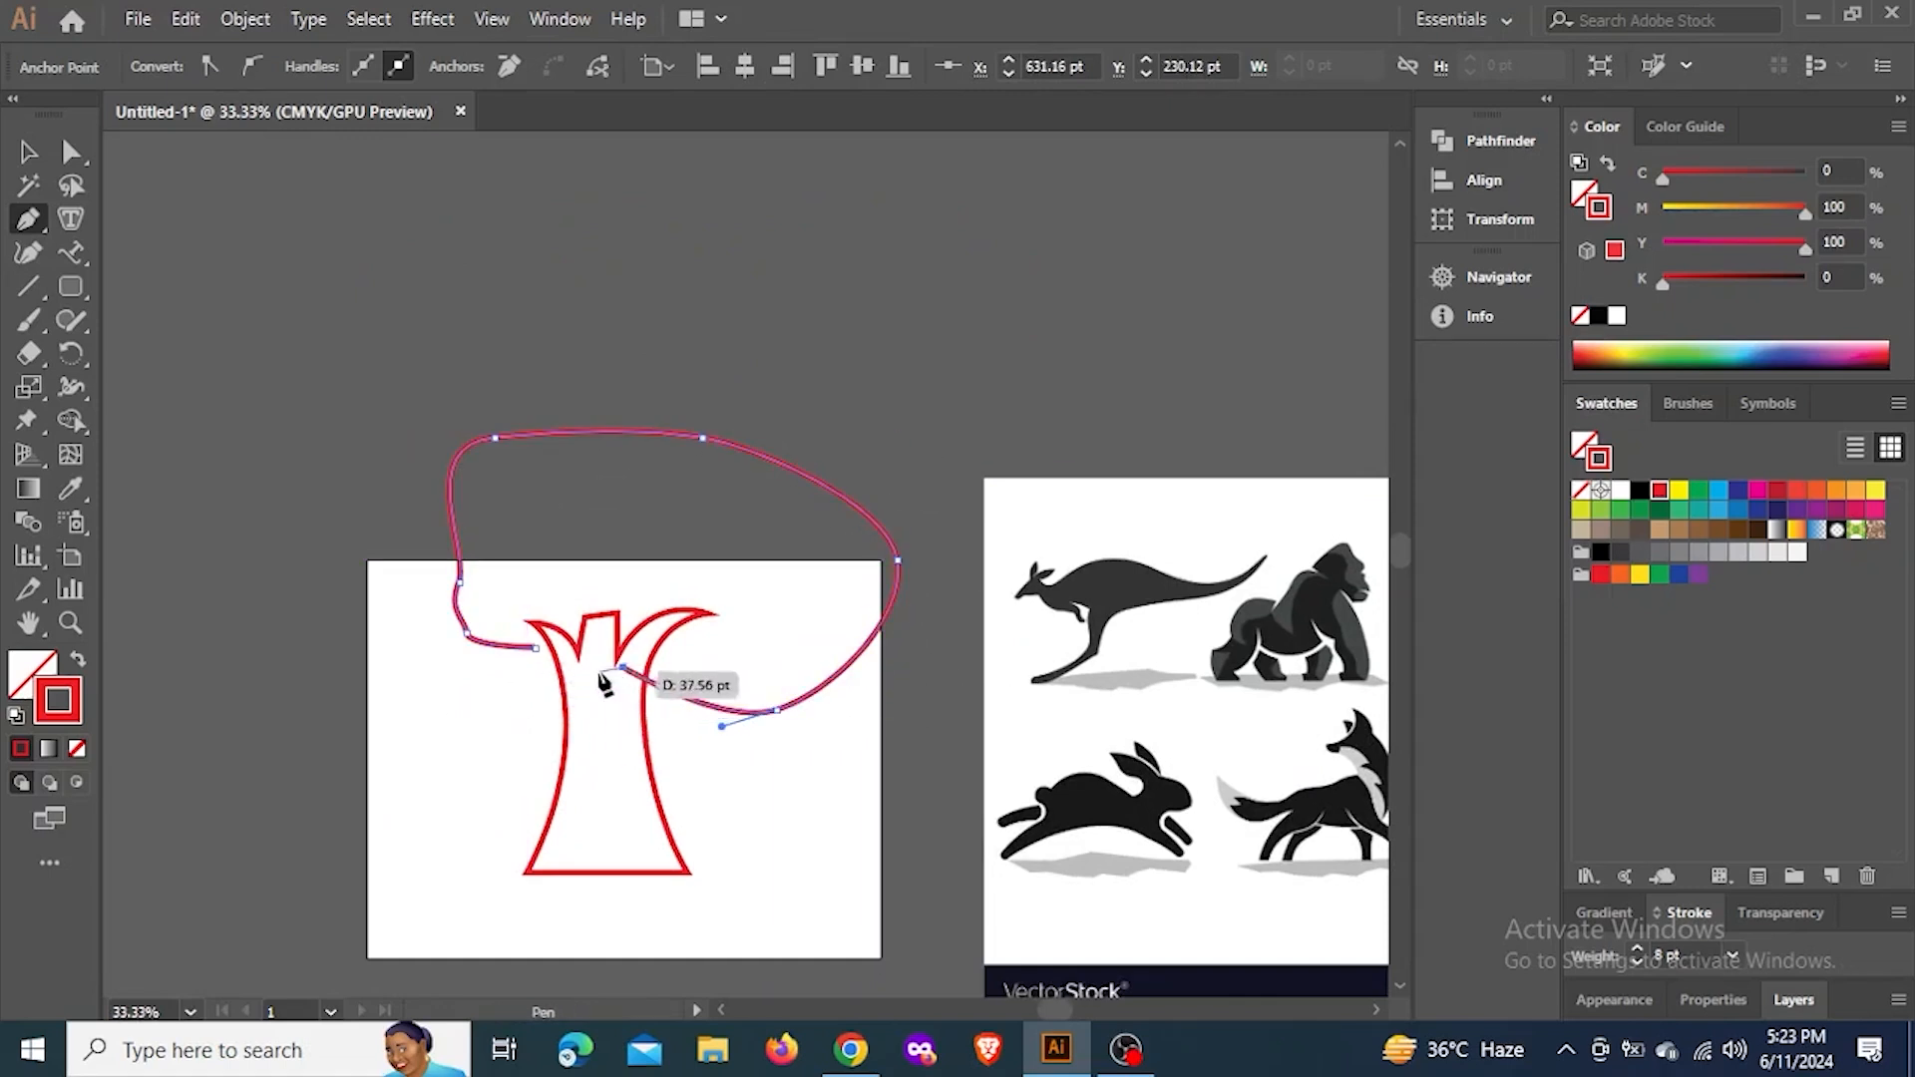
left_click(535, 648)
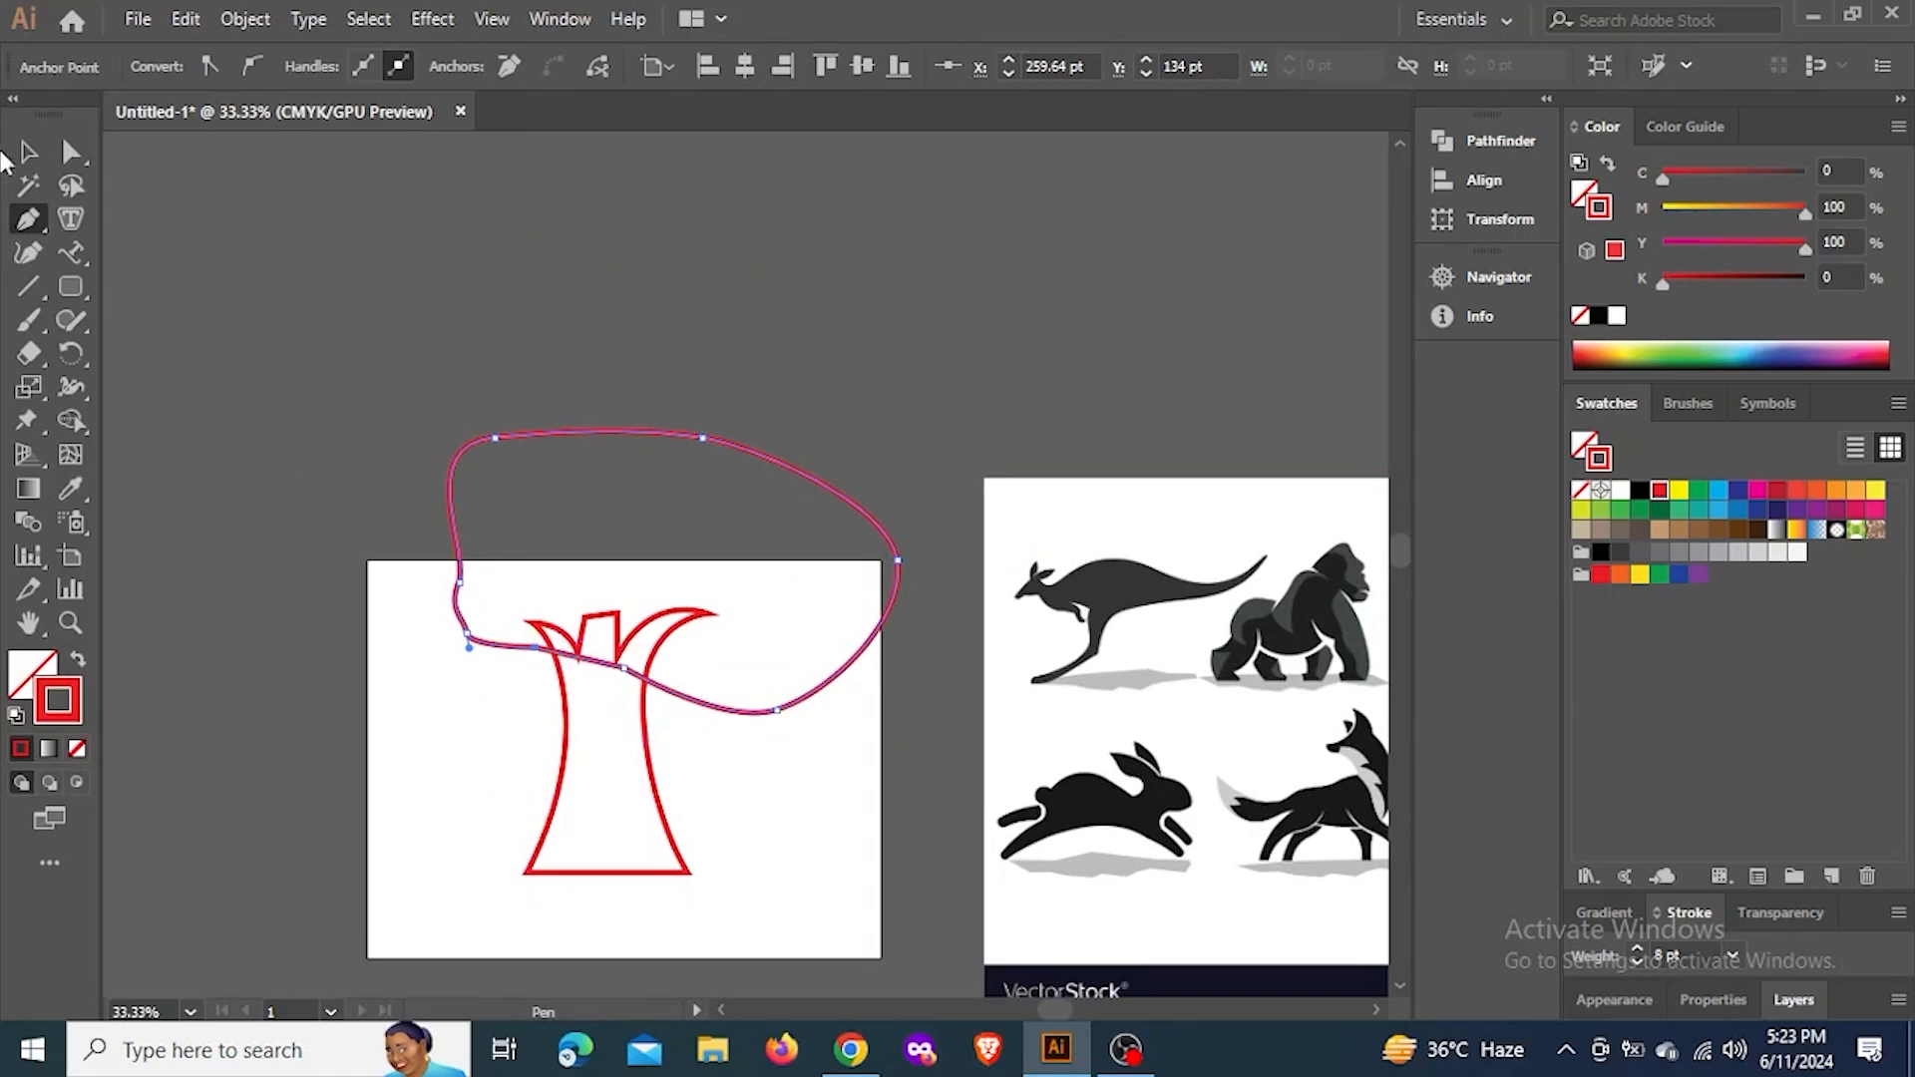
Swap the crown's stroke to a fill and colour it dark green (C 90, M 30, Y 95, K 30)
left_click(28, 152)
key("ctrl+plus")
left_click_drag(662, 662, 670, 639)
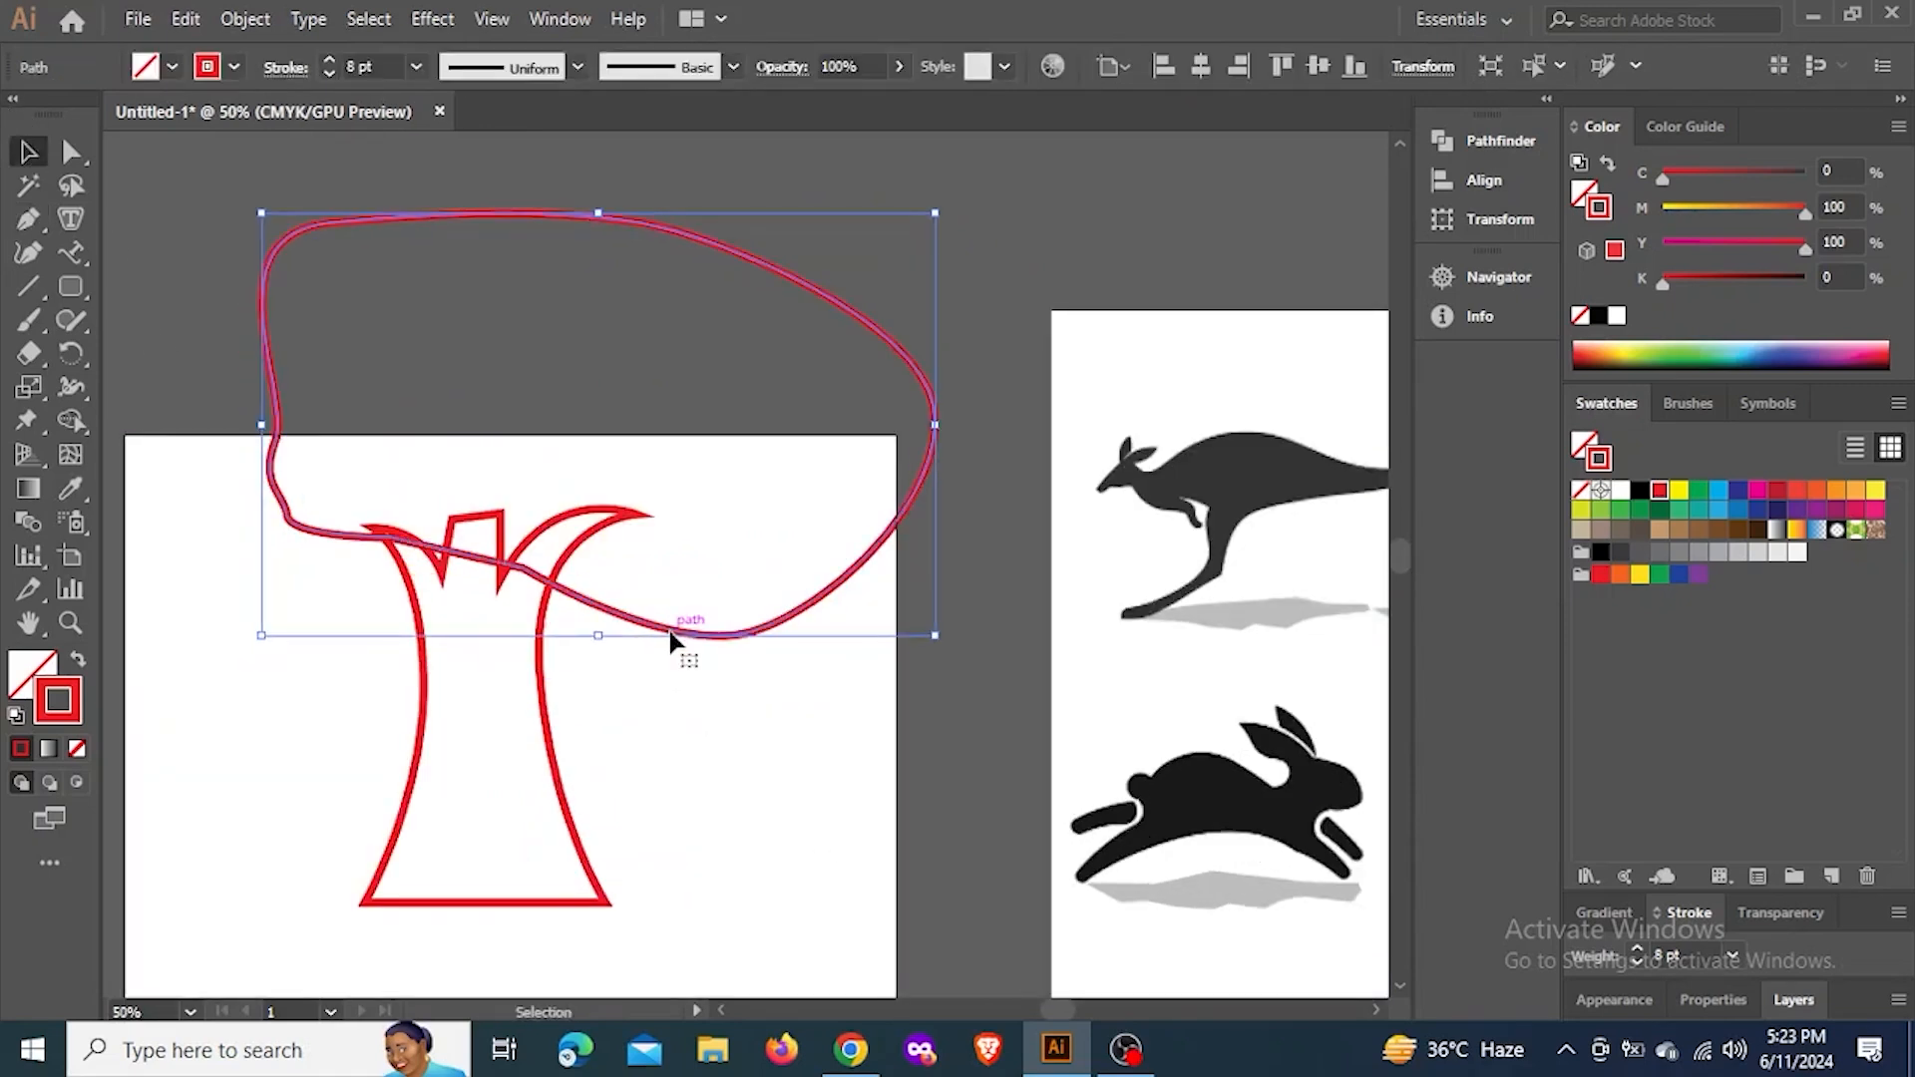
left_click(75, 661)
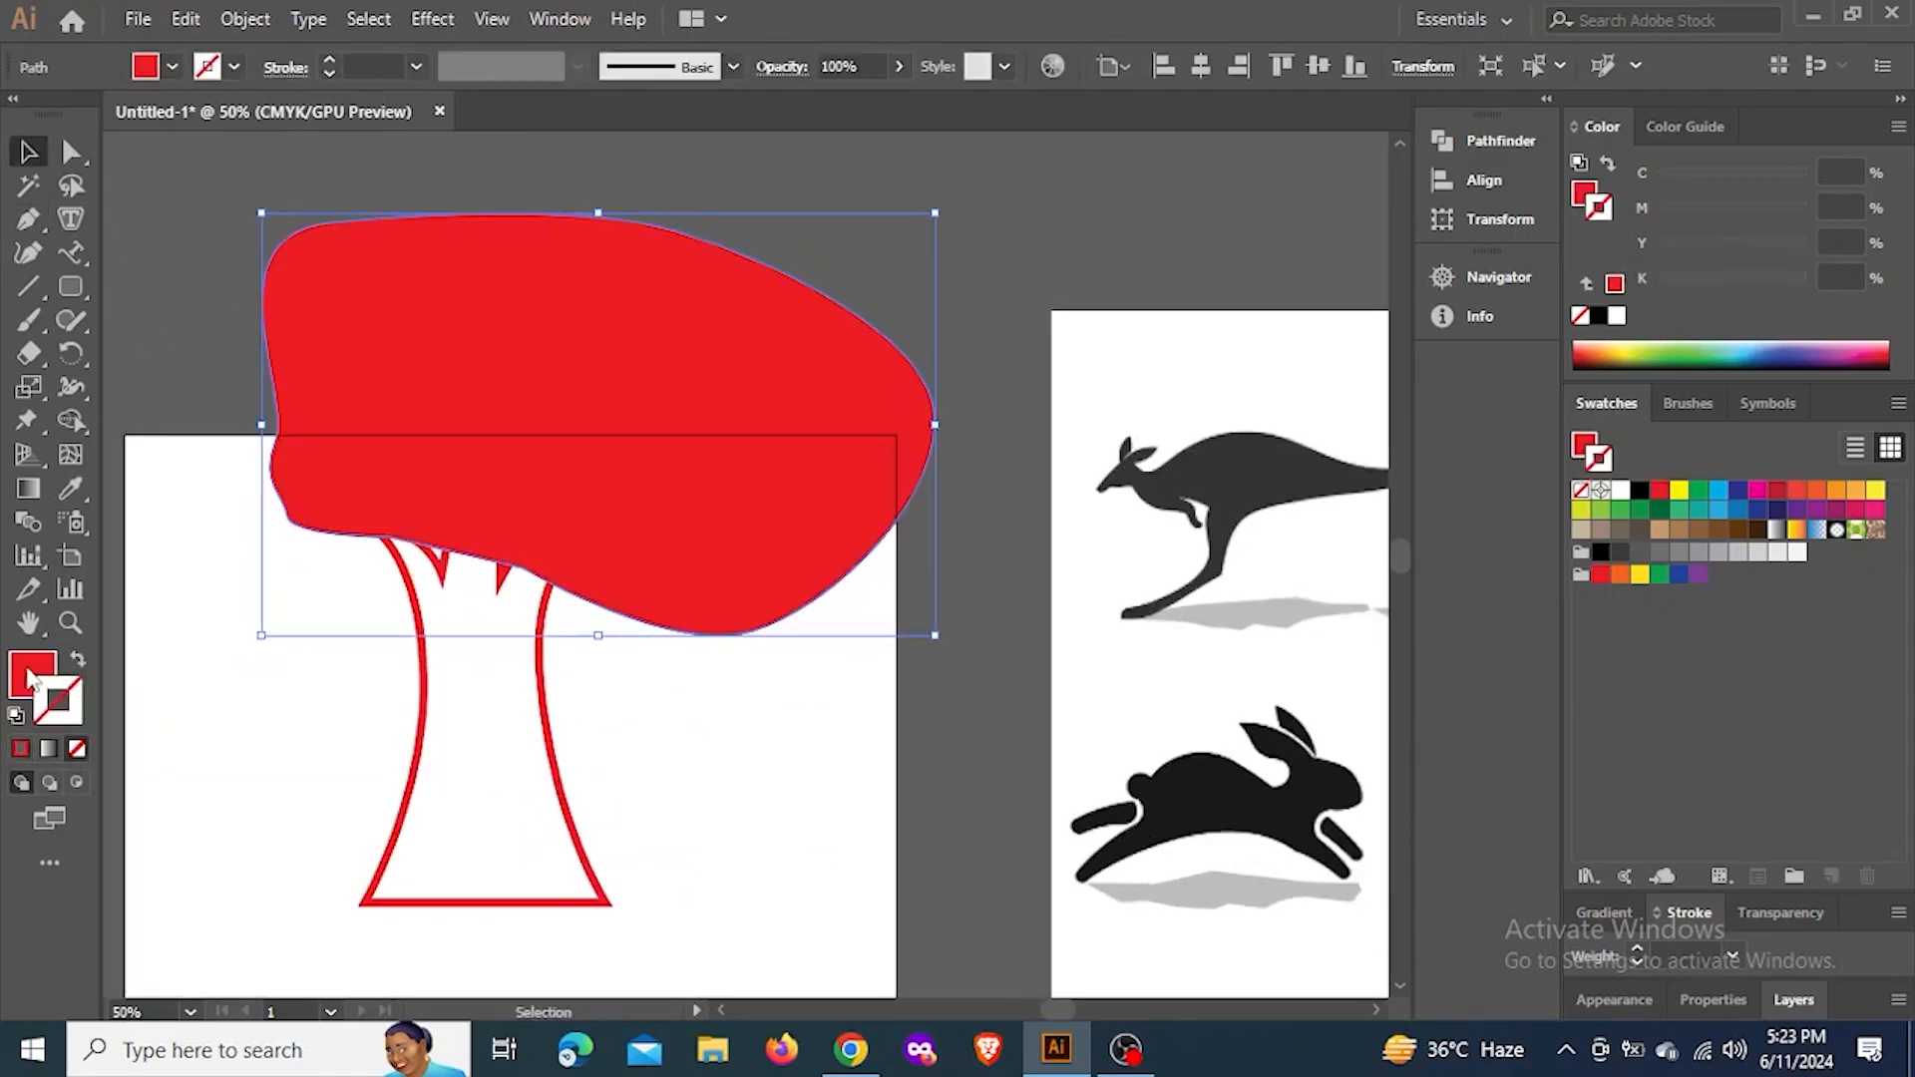
left_click(1662, 511)
left_click(945, 287)
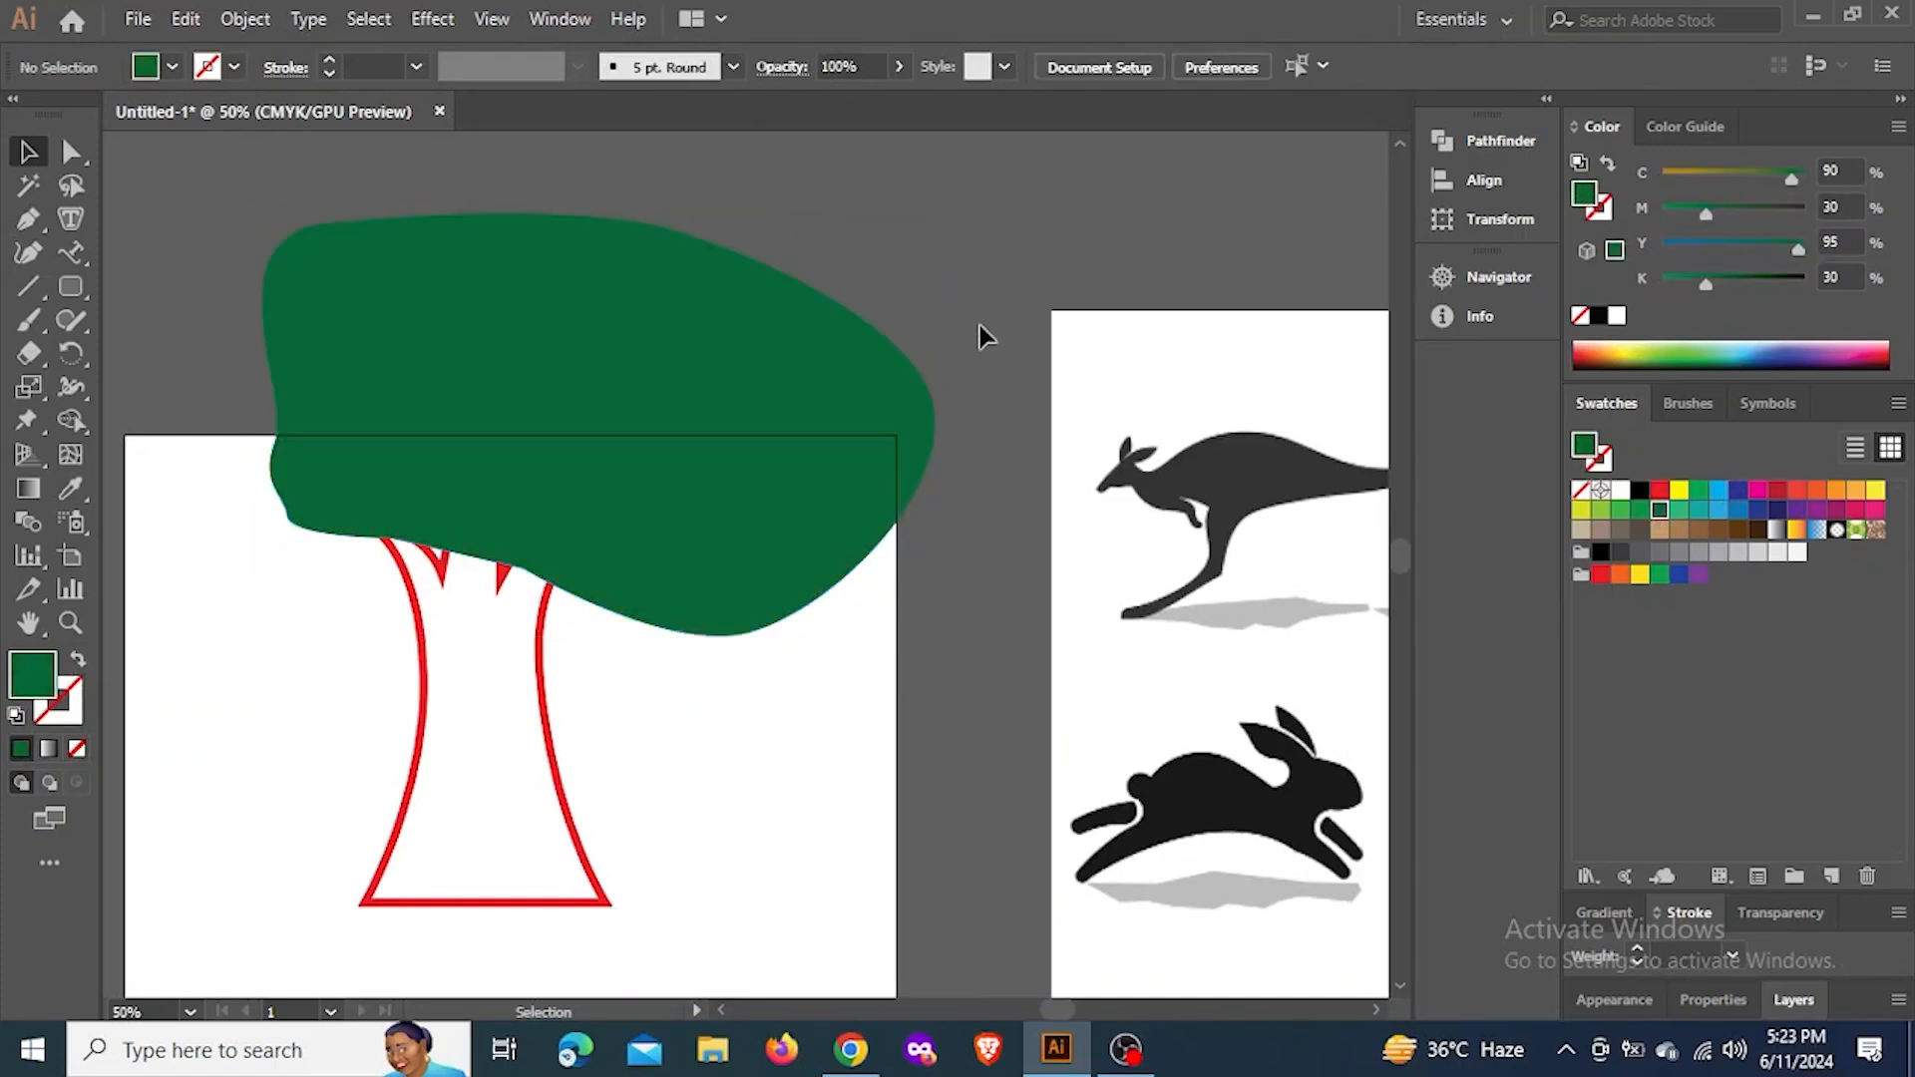
Rotate the green crown slightly counter-clockwise and position it over the top of the trunk
left_click_drag(599, 527, 510, 473)
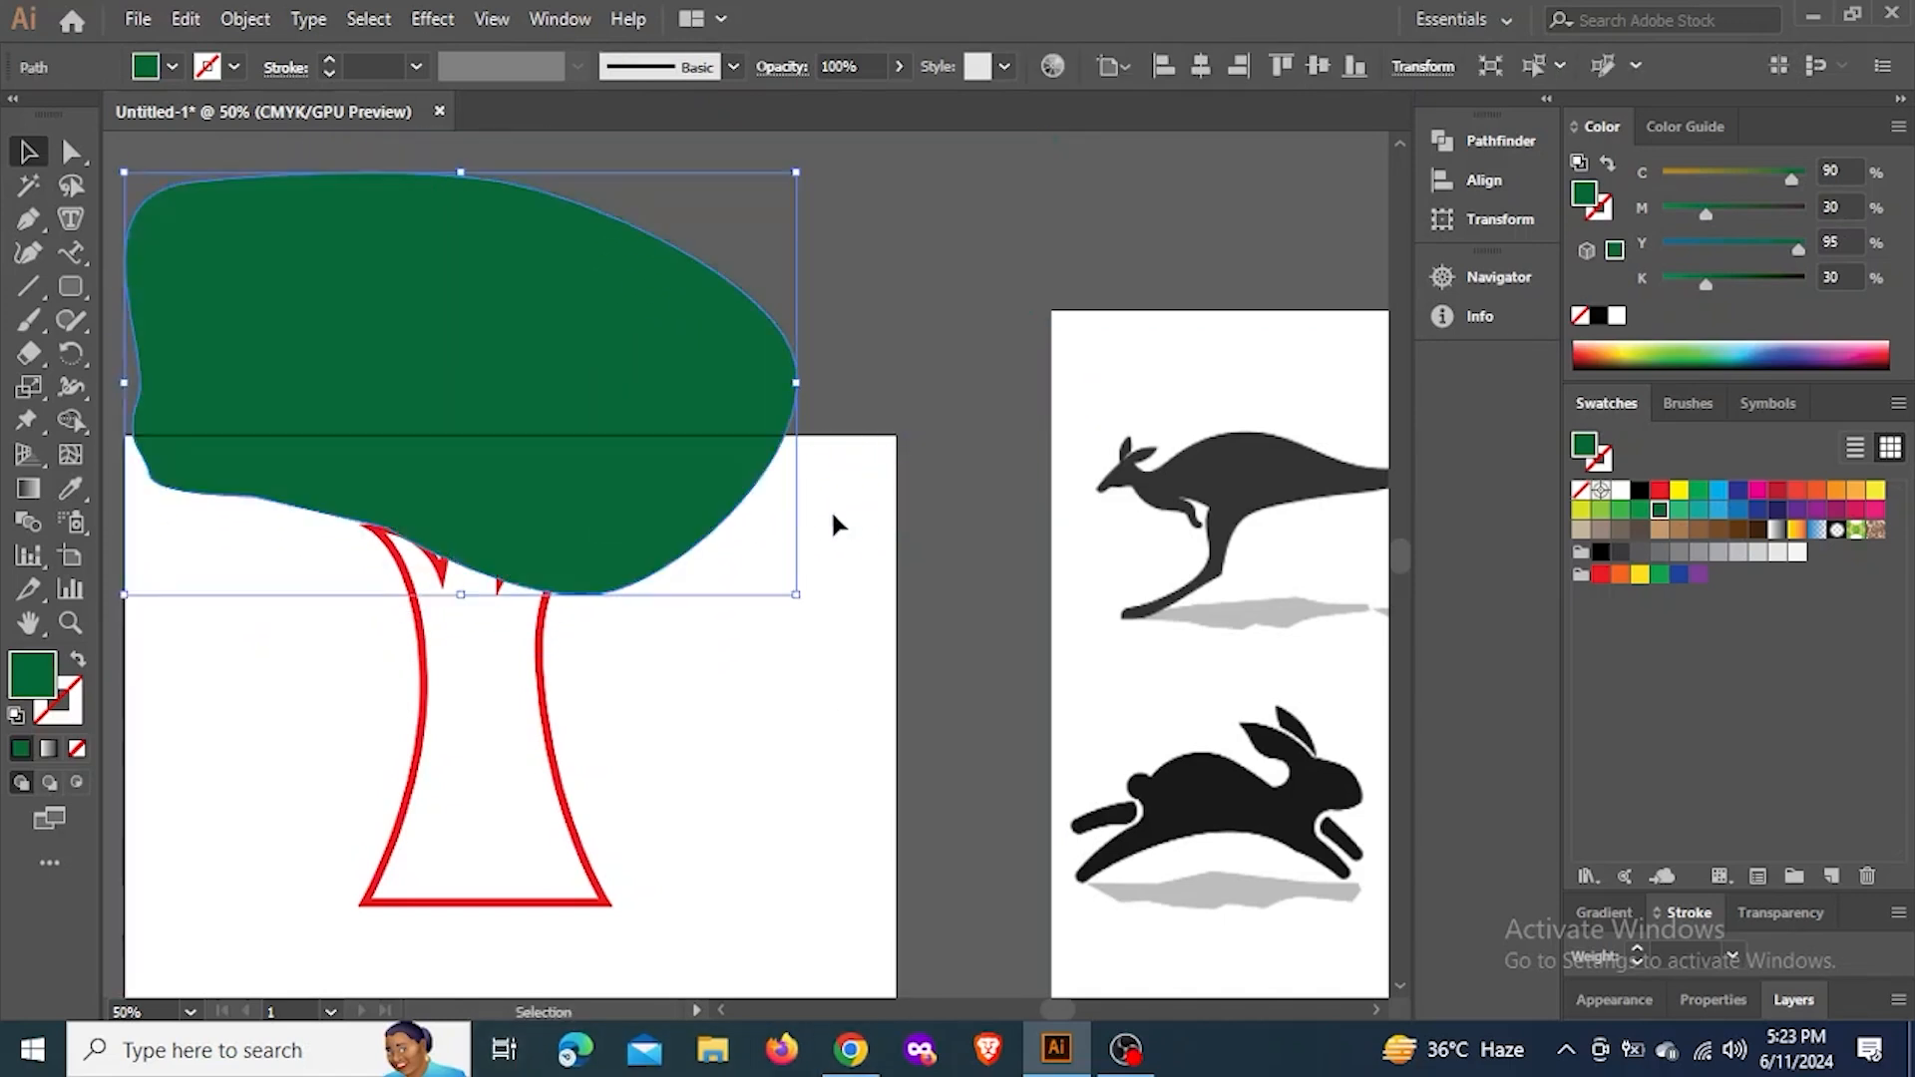
left_click_drag(812, 383, 855, 288)
left_click_drag(654, 462, 705, 469)
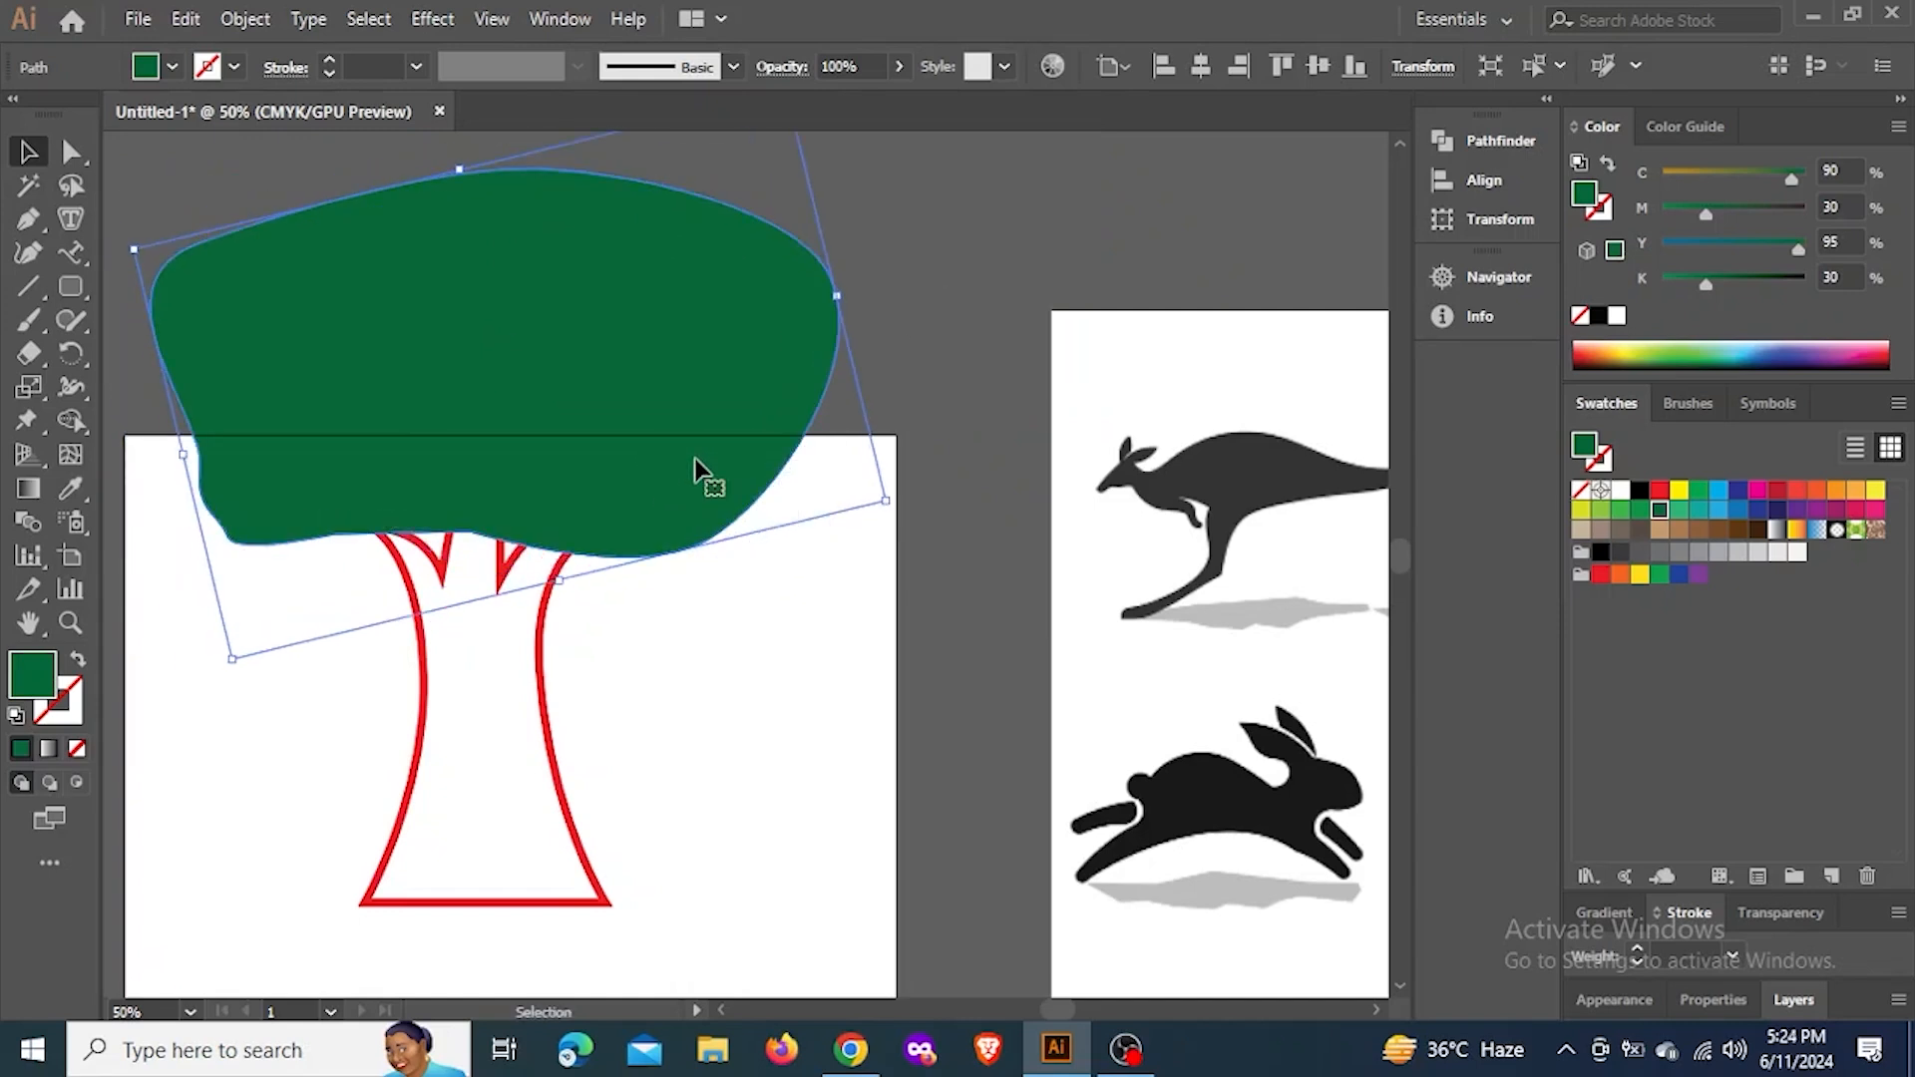
left_click(961, 312)
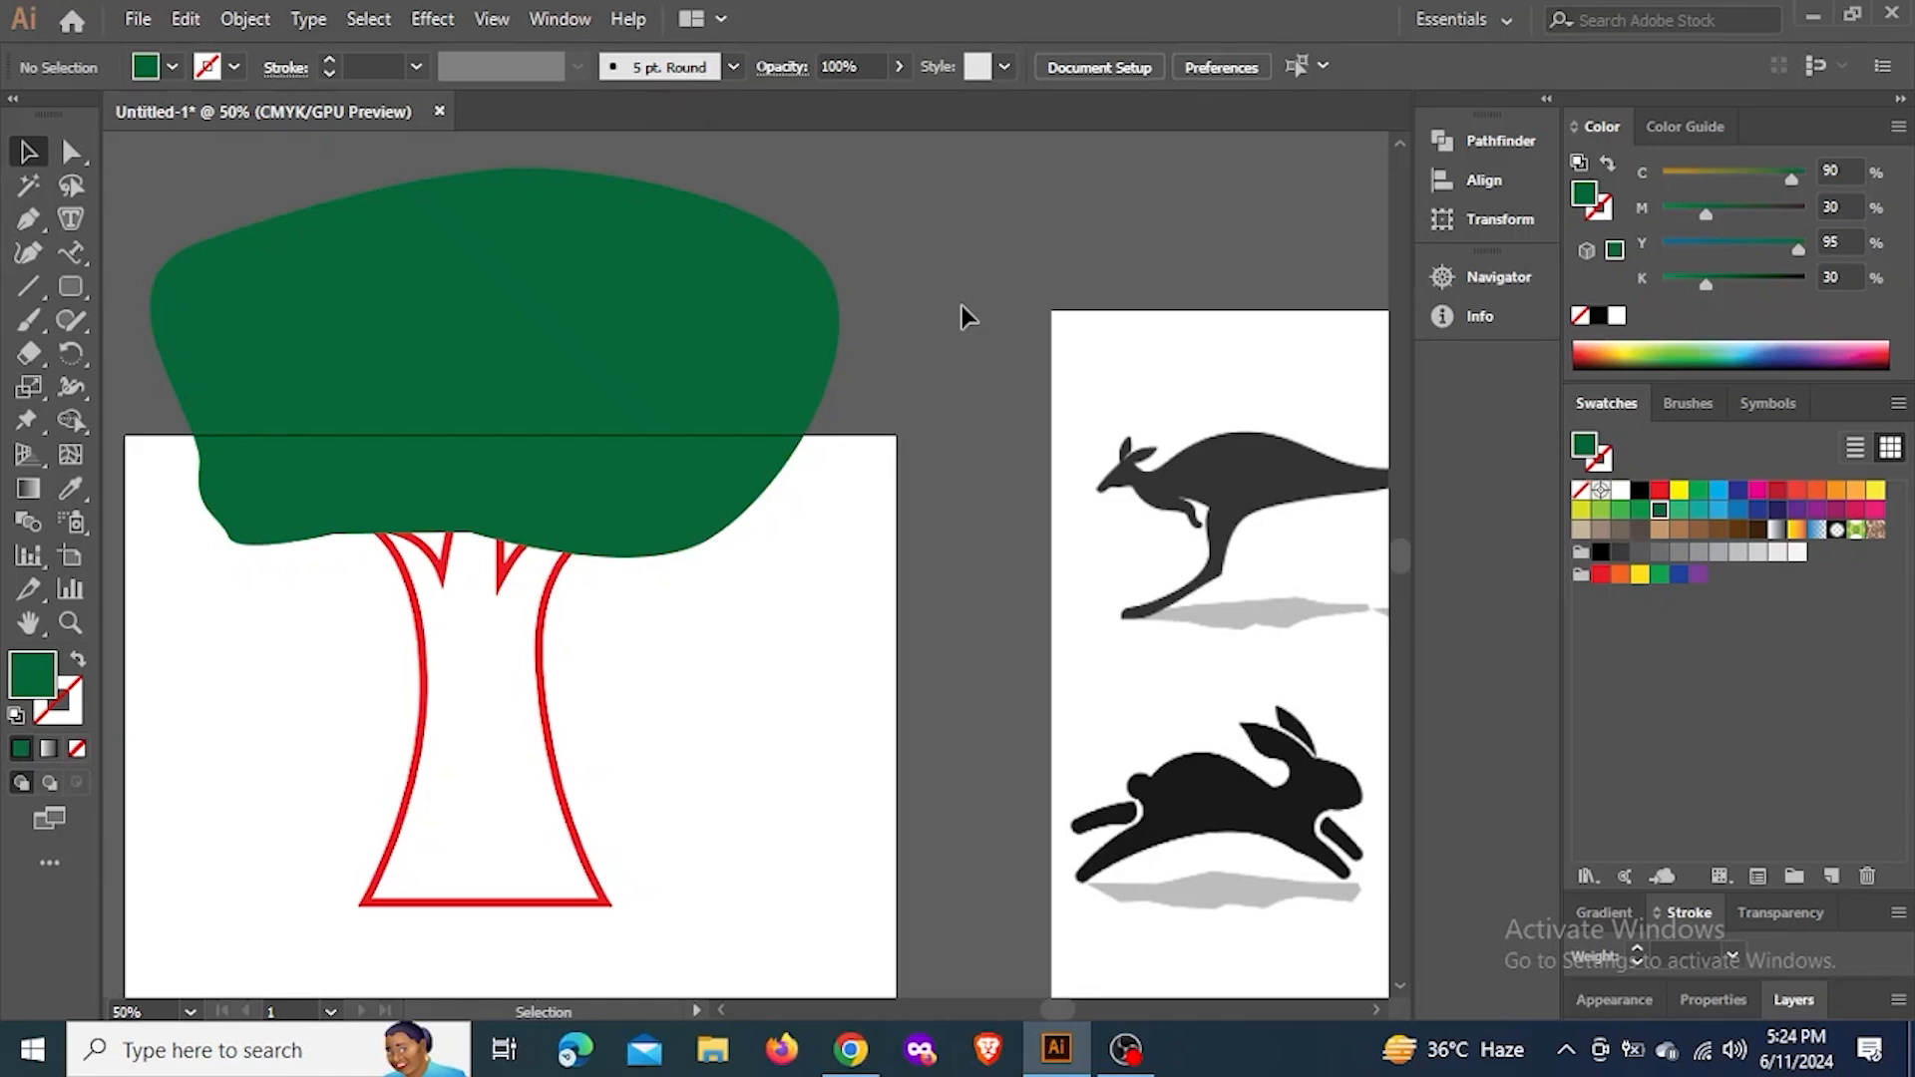
Shift the green crown slightly left over the trunk's branches
left_click(656, 398)
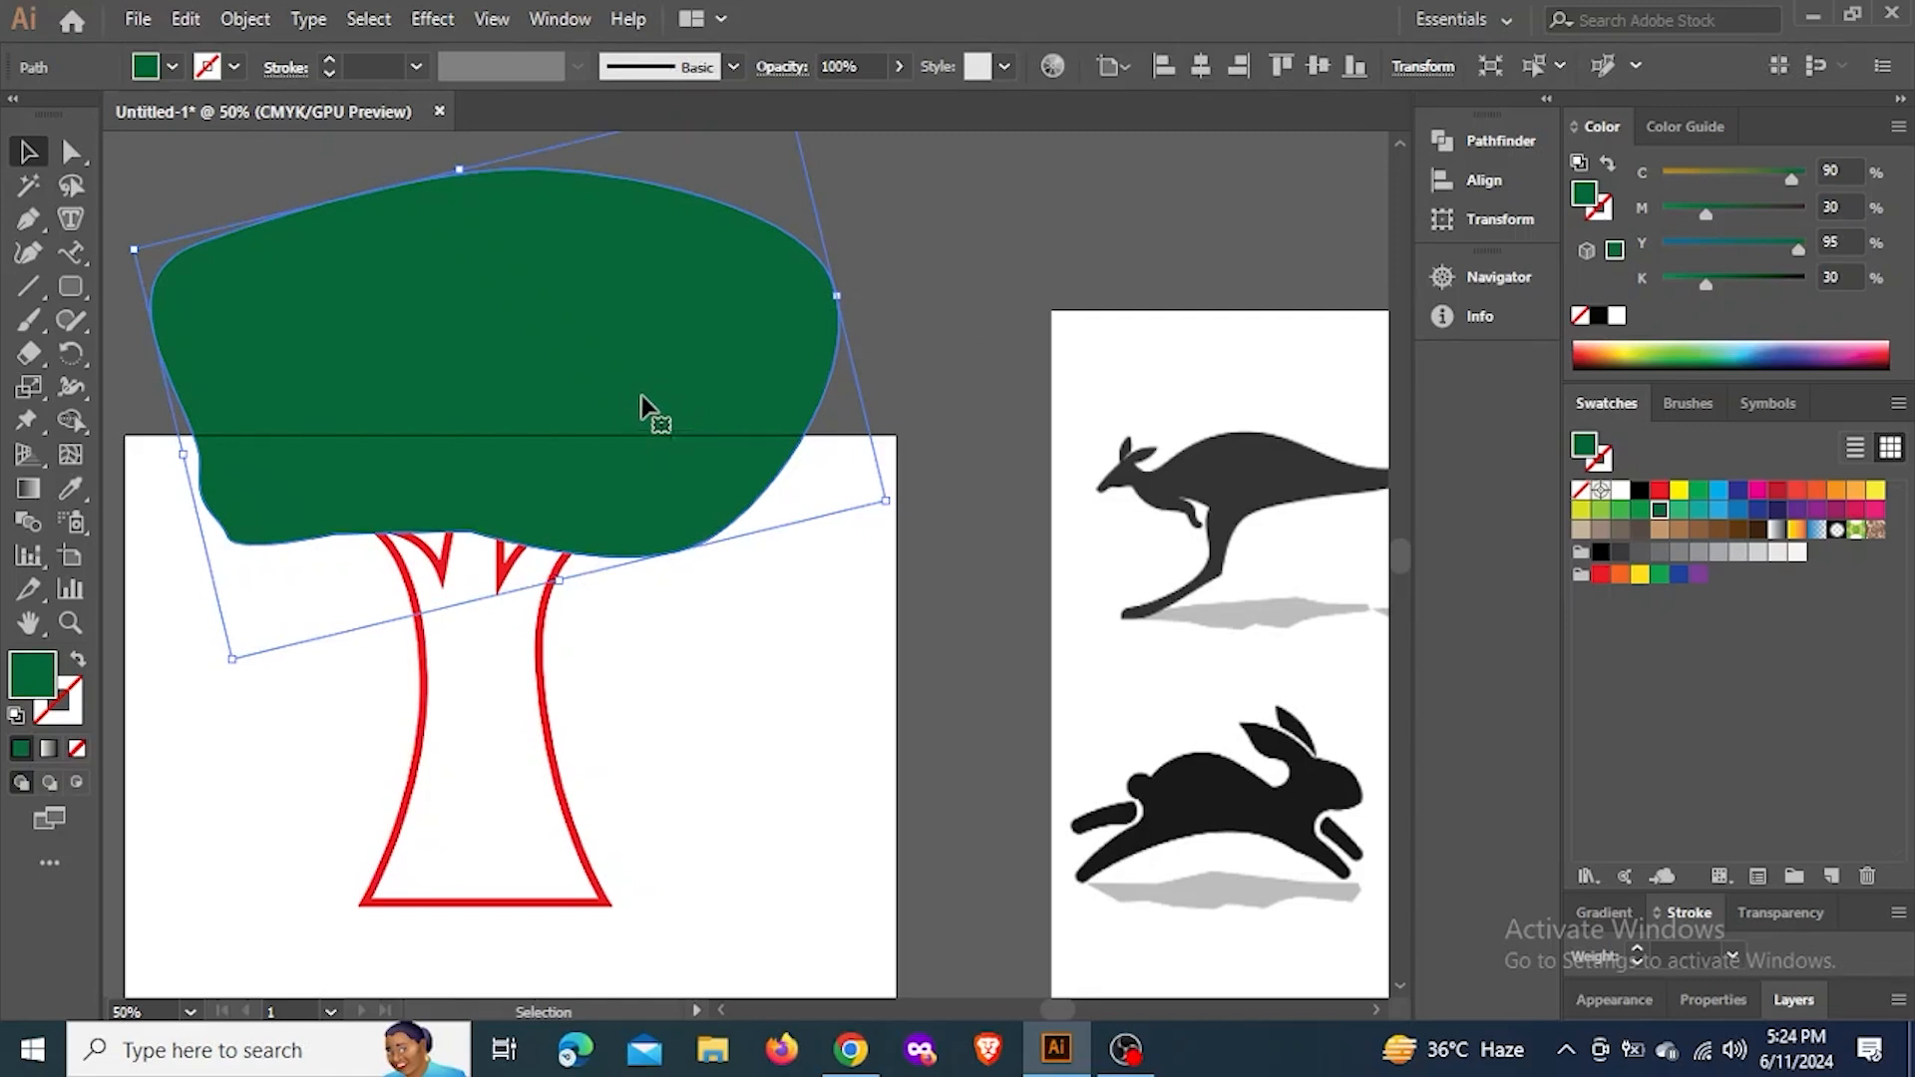
left_click_drag(612, 436, 501, 457)
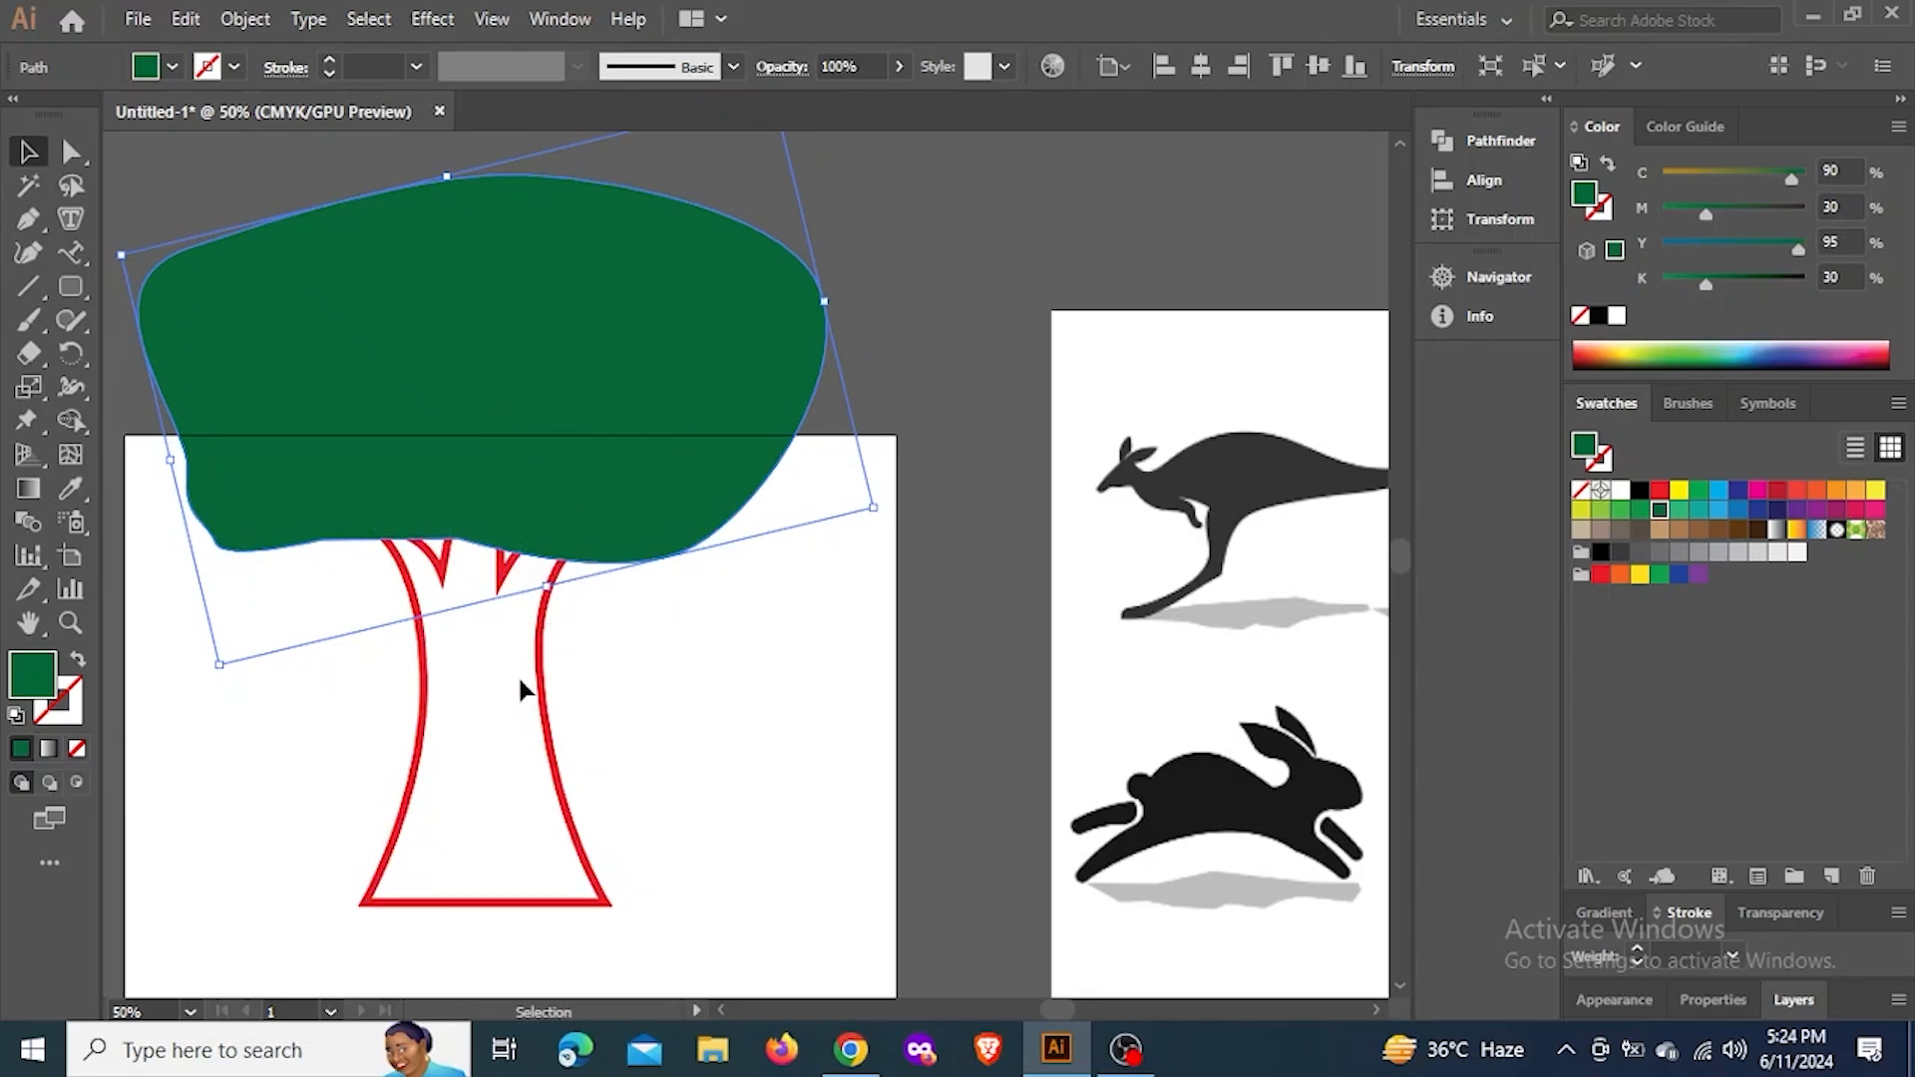
mouse_move(507, 344)
left_mouse_down()
mouse_move(706, 299)
mouse_move(650, 387)
mouse_move(581, 416)
mouse_move(489, 329)
left_mouse_up()
scroll(697, 313, "down", 3)
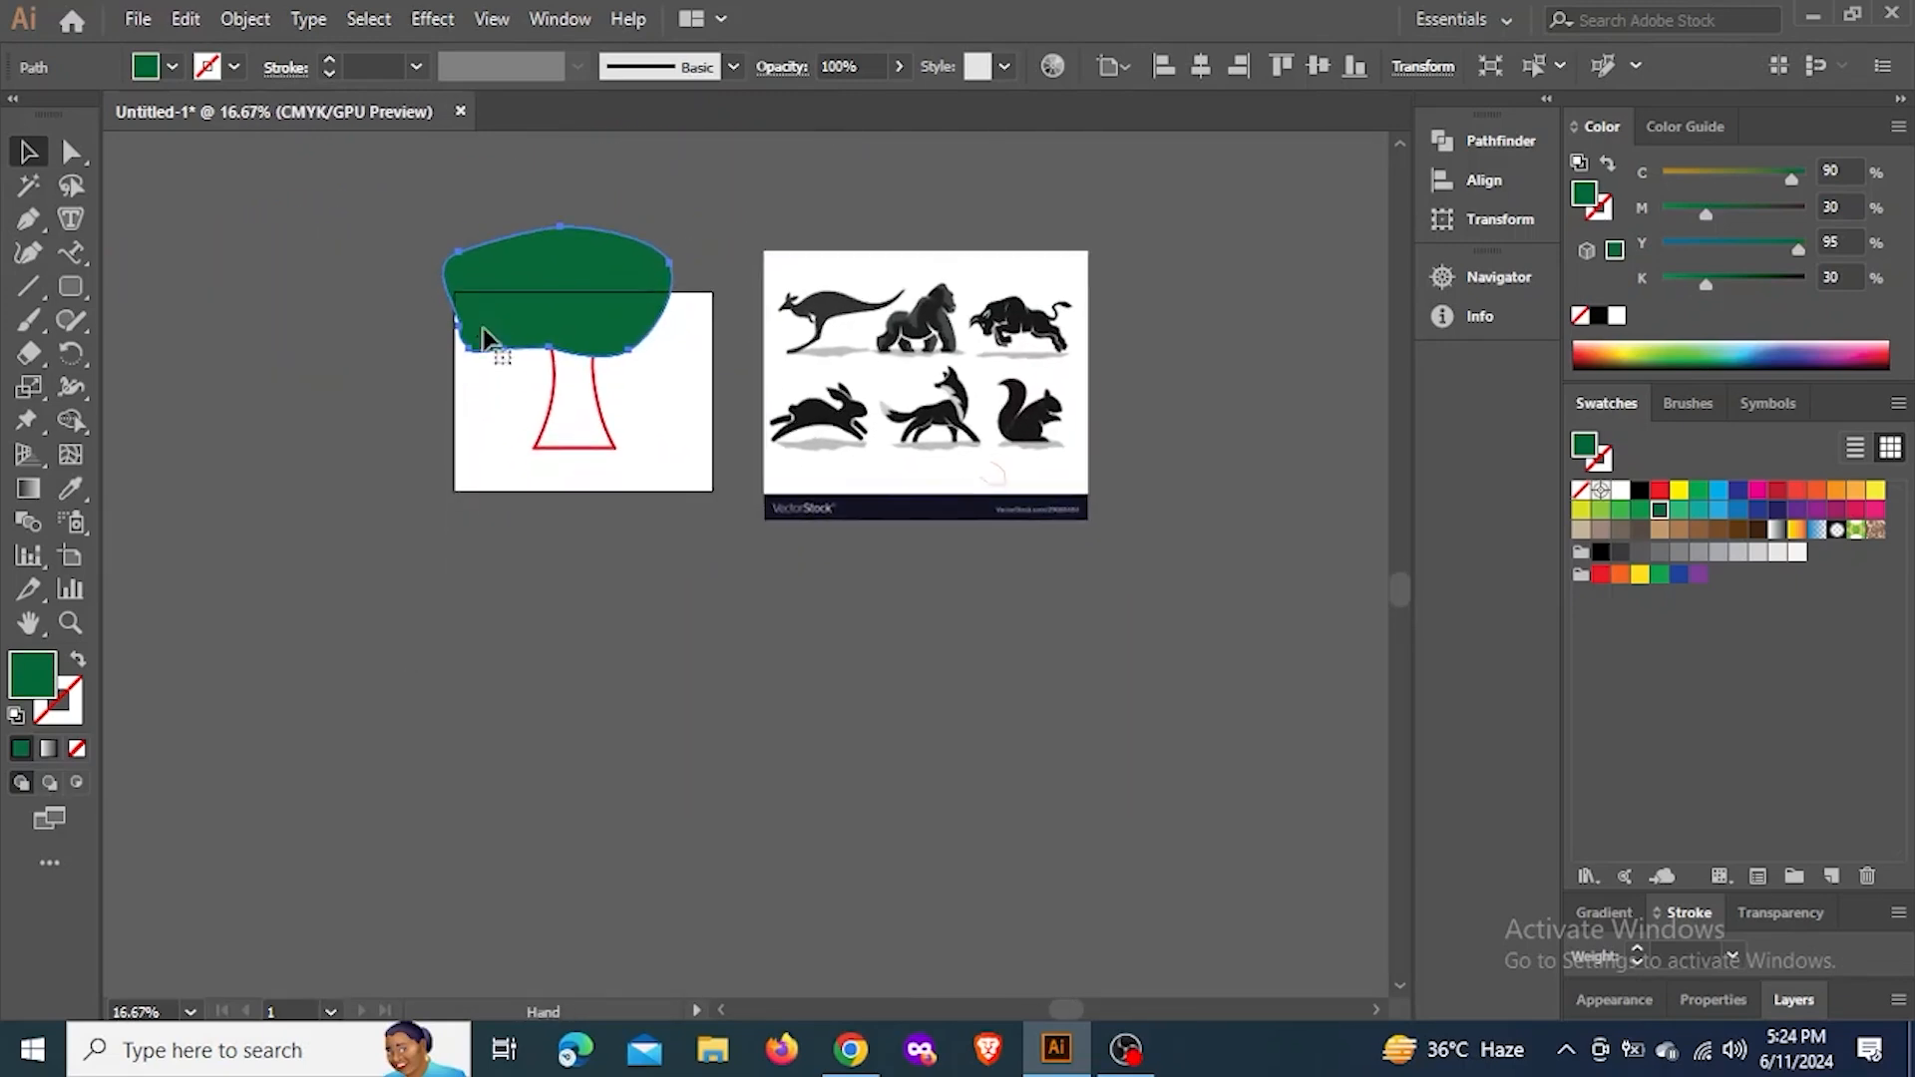